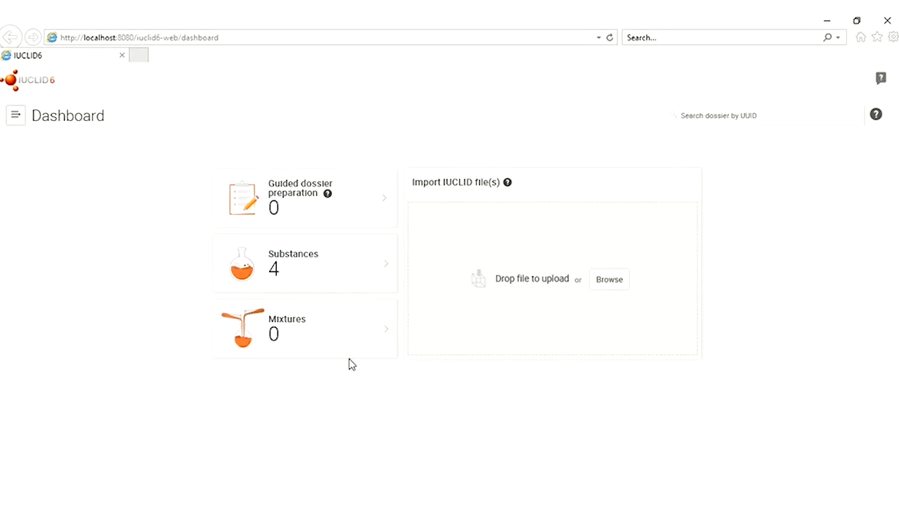
From the Mixtures tile, create a new mixture named 'BSD Family'
{"action": "left_click", "coordinate": [310, 326]}
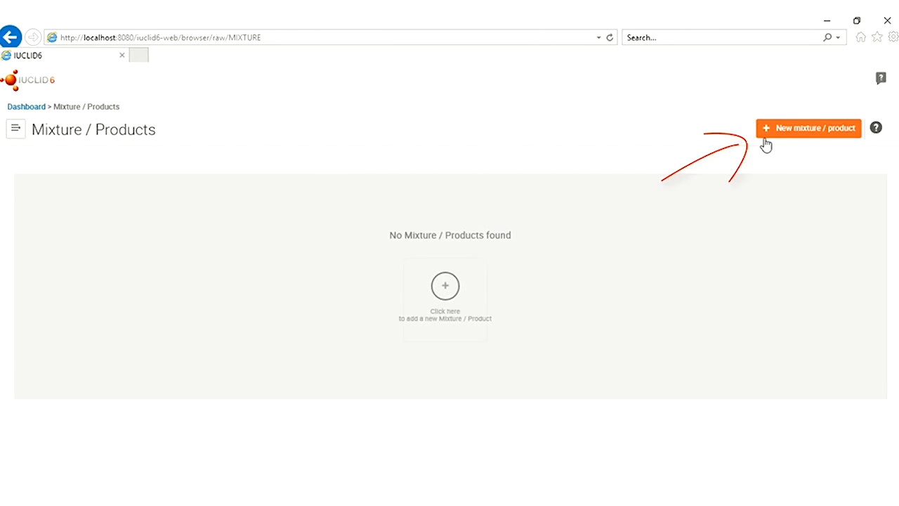
{"action": "left_click", "coordinate": [809, 131]}
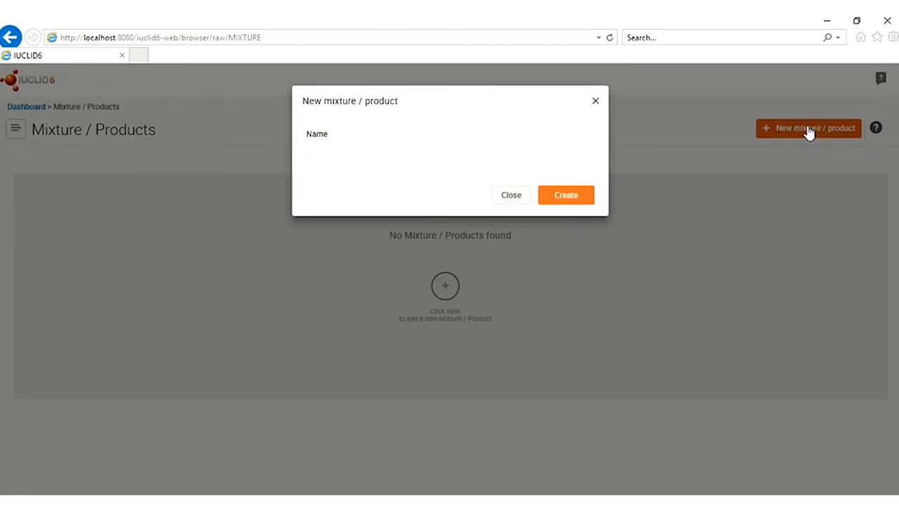
{"action": "type", "text": "BSD Family"}
{"action": "left_click", "coordinate": [573, 199]}
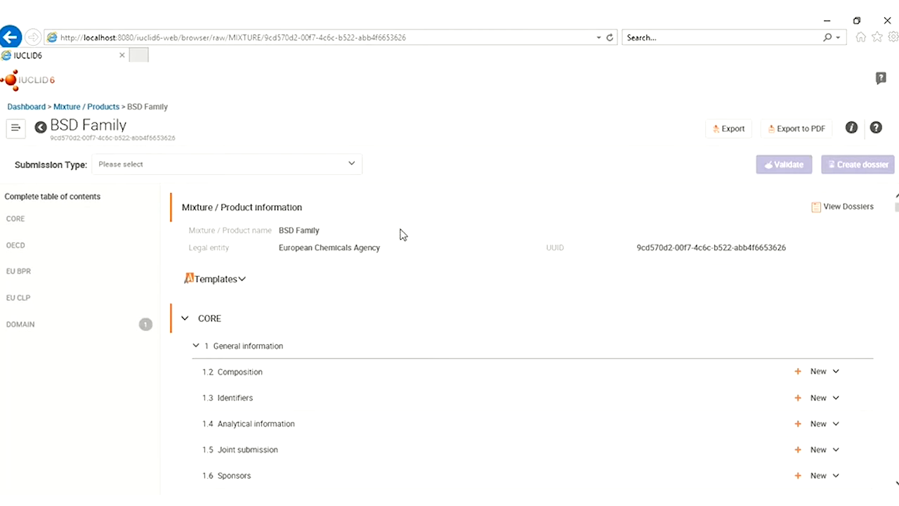
Apply the BPR Biocidal product authorisation submission type to BSD Family and view its sections
{"action": "left_click", "coordinate": [352, 166]}
{"action": "left_click", "coordinate": [223, 221]}
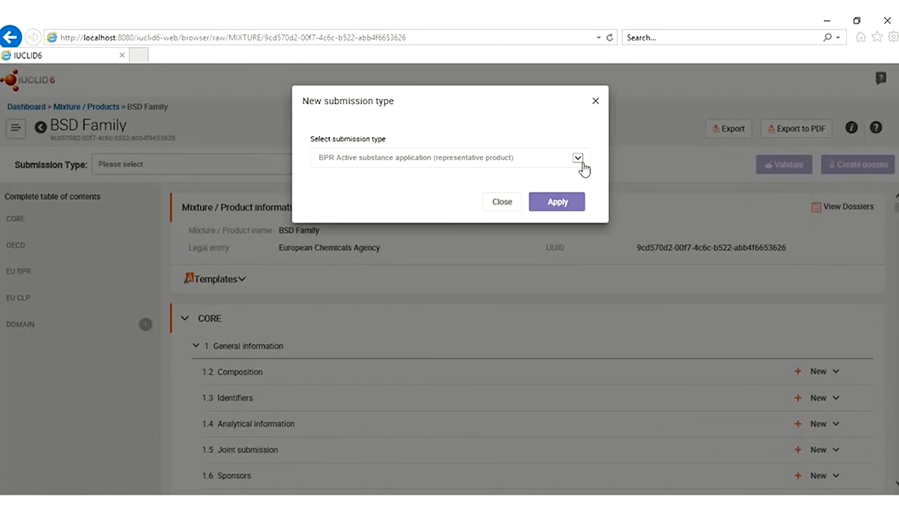
{"action": "left_click", "coordinate": [578, 159]}
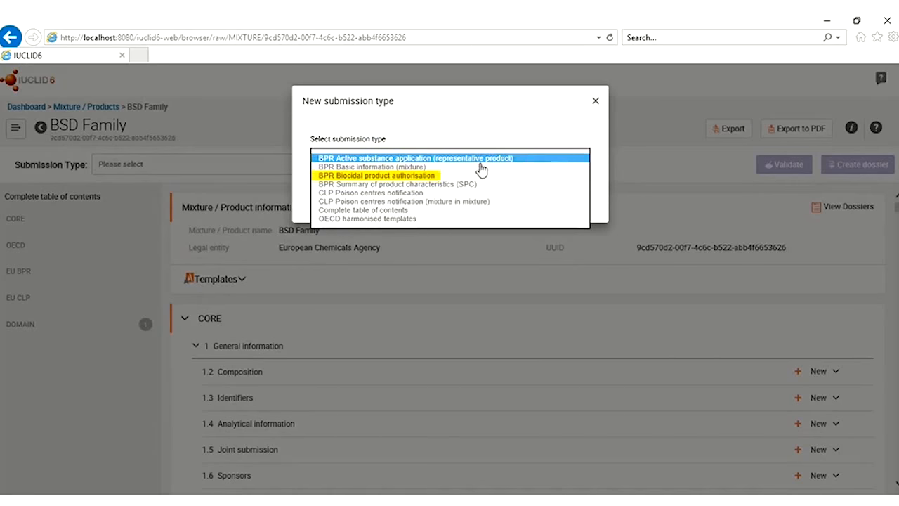
{"action": "left_click", "coordinate": [416, 175]}
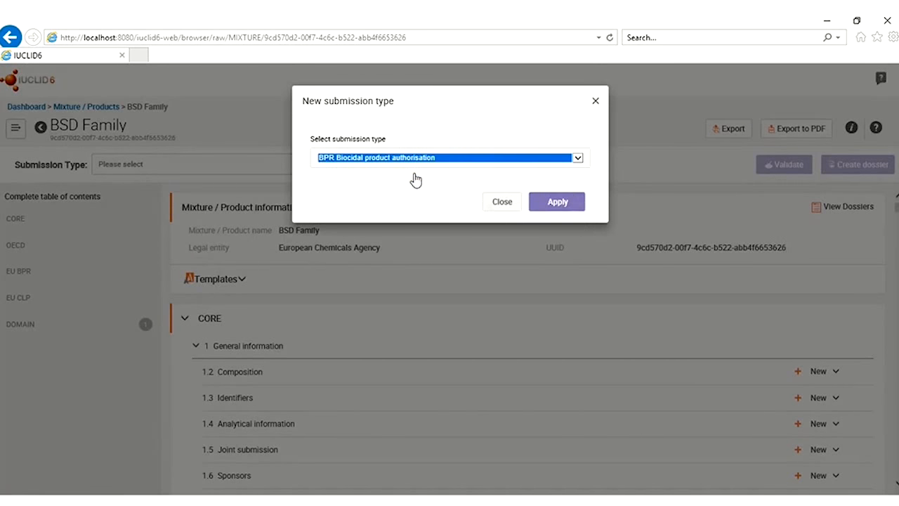
{"action": "left_click", "coordinate": [553, 206]}
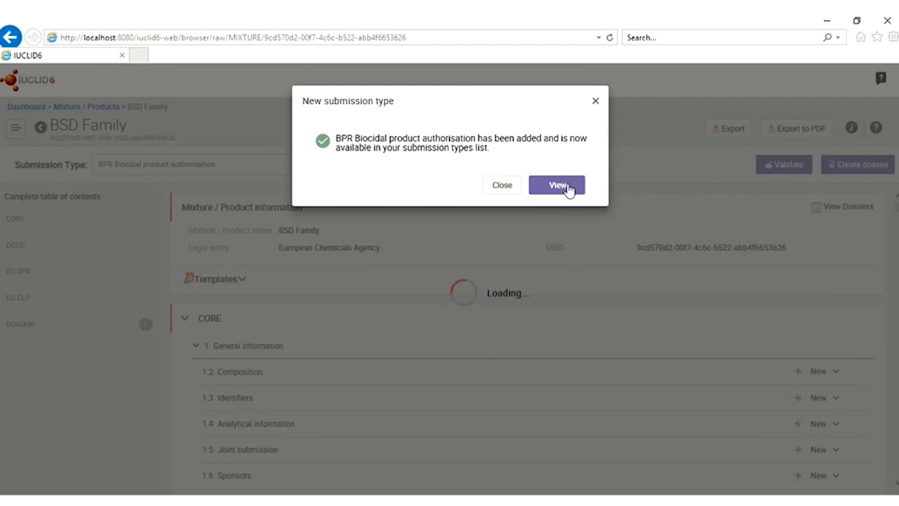
{"action": "left_click", "coordinate": [557, 186]}
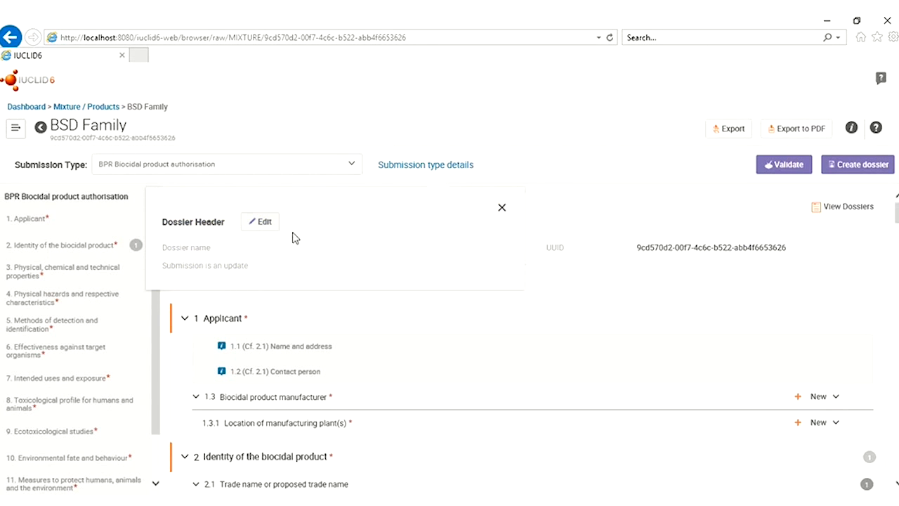
Enter 'BSD Family' as the Dossier Header's dossier name and save it
{"action": "left_click", "coordinate": [265, 224]}
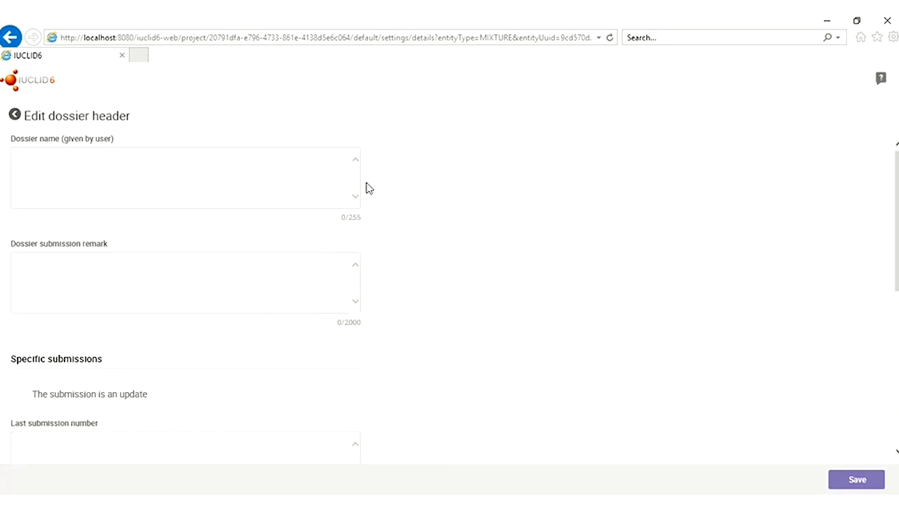
{"action": "left_click", "coordinate": [125, 167]}
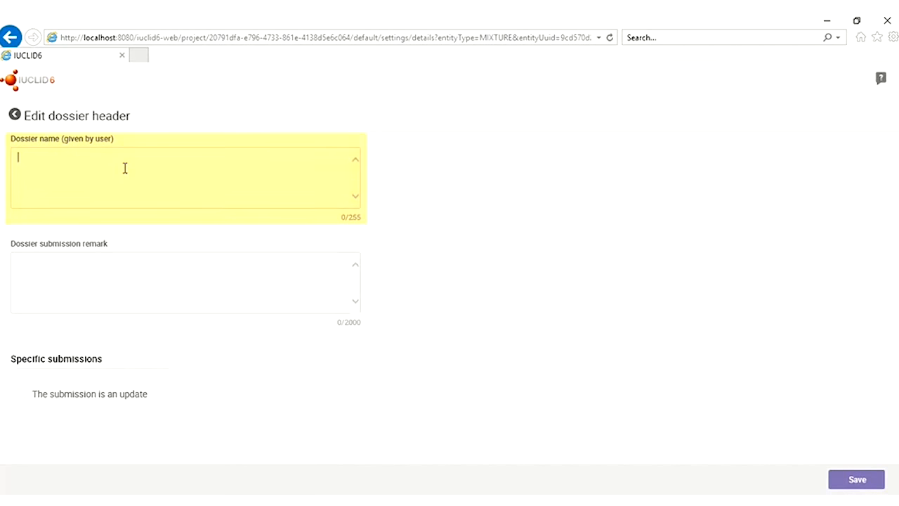
{"action": "type", "text": "BSD Family"}
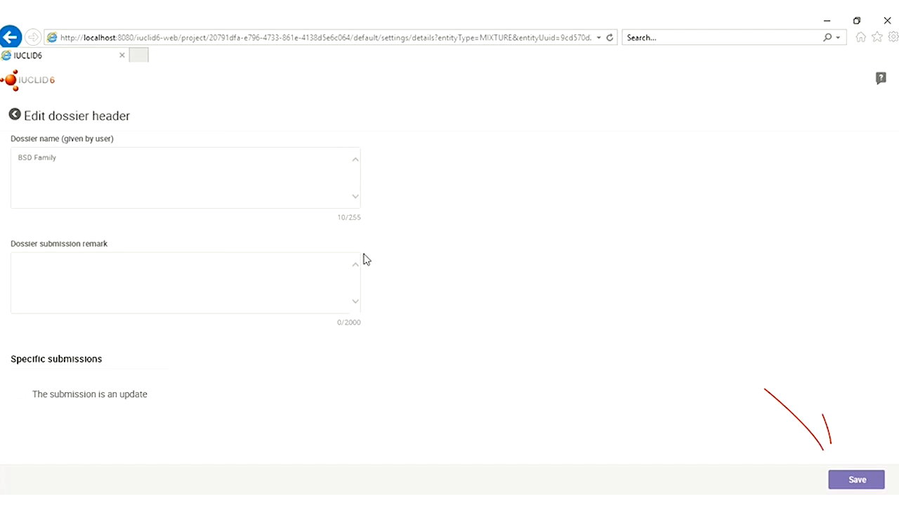
{"action": "left_click", "coordinate": [850, 479]}
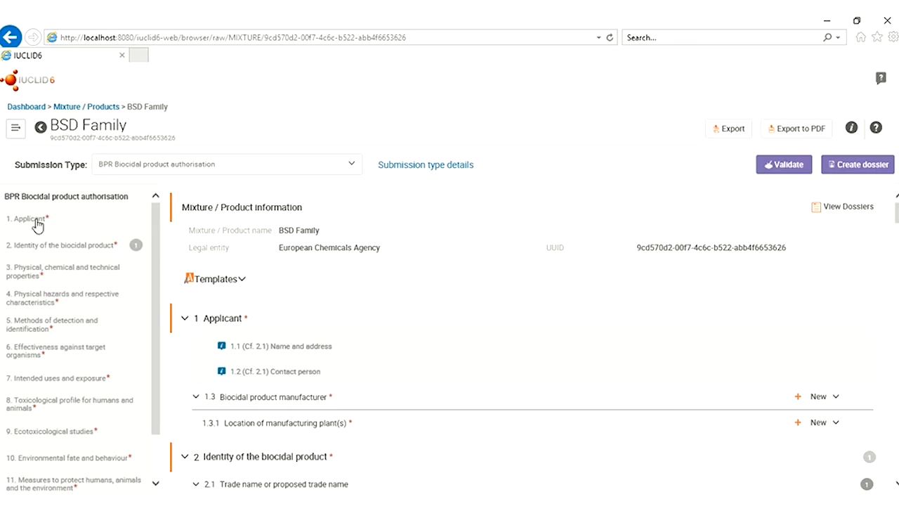
Go to section 2 Identity of the biocidal product and open New beside 2.3 Biocidal product composition
{"action": "left_click", "coordinate": [42, 273]}
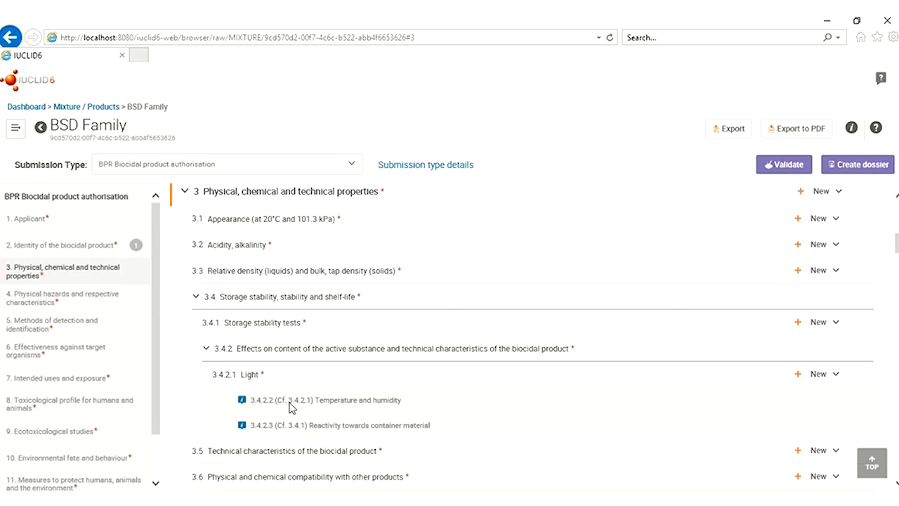
{"action": "left_click", "coordinate": [55, 247]}
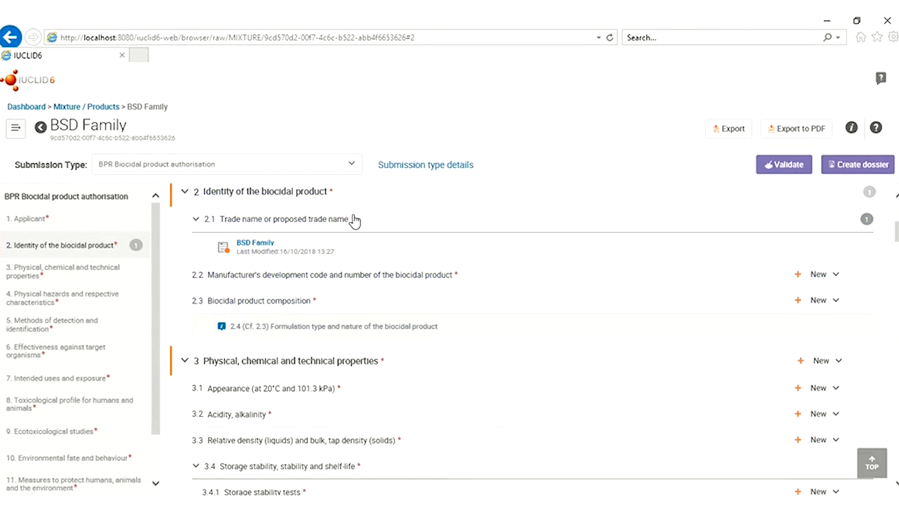
{"action": "left_click", "coordinate": [834, 304]}
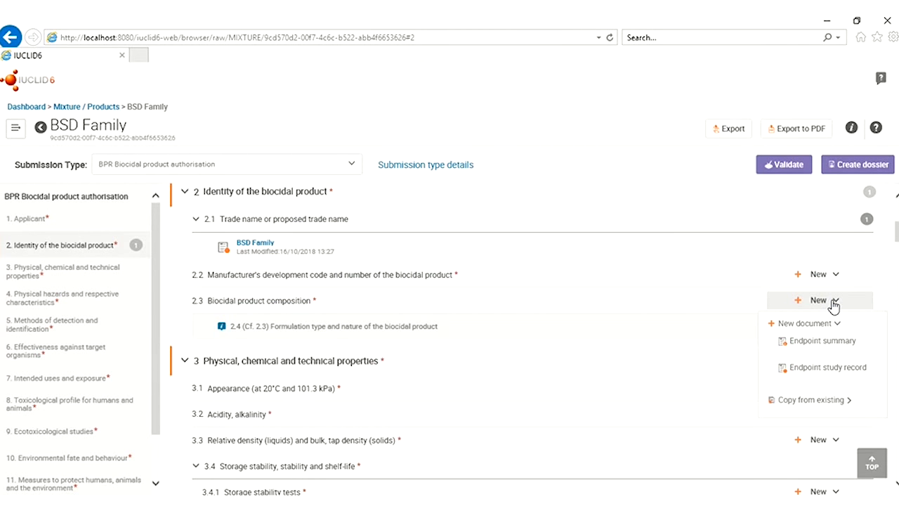
Create a 2.3 endpoint study record titled 'Meta 1 Product1' and go to General information
{"action": "left_click", "coordinate": [832, 375]}
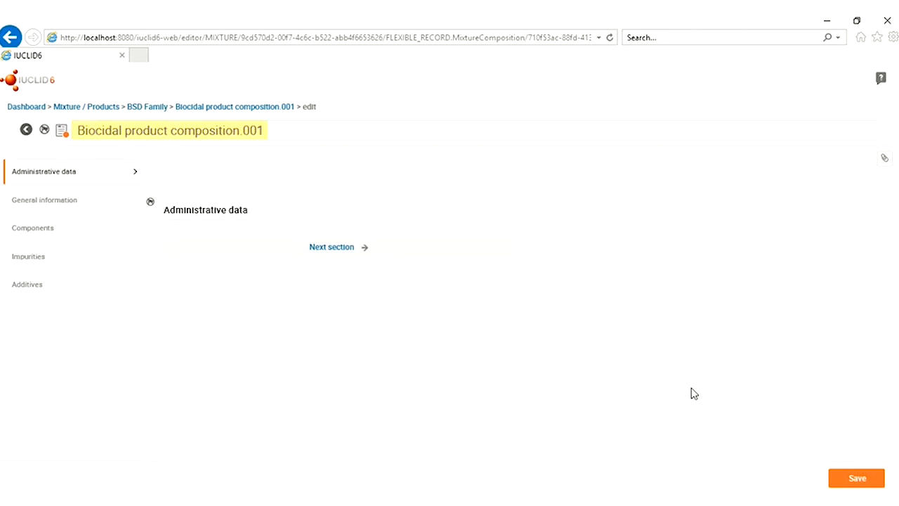
{"action": "left_click_drag", "start_coordinate": [272, 133], "coordinate": [59, 132]}
{"action": "type", "text": "Meta 1 Product"}
{"action": "key", "text": "BackSpace"}
{"action": "type", "text": "1"}
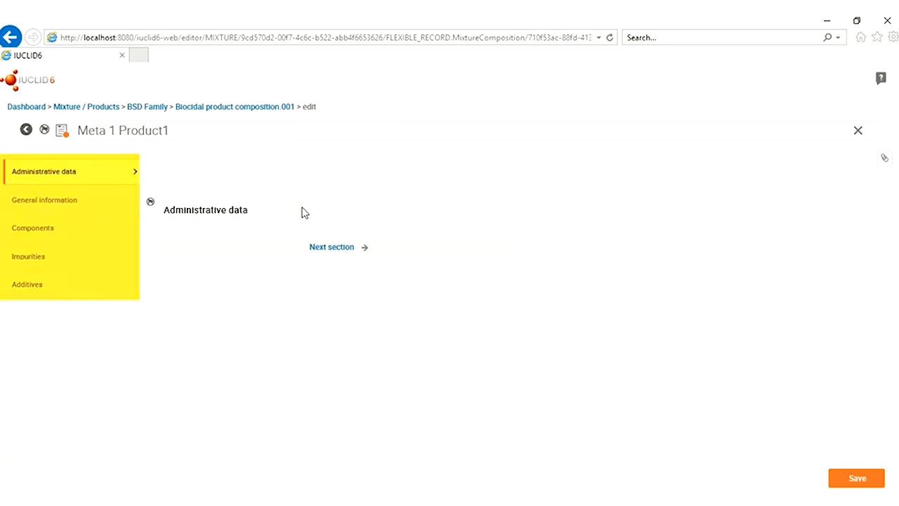
{"action": "left_click", "coordinate": [41, 201]}
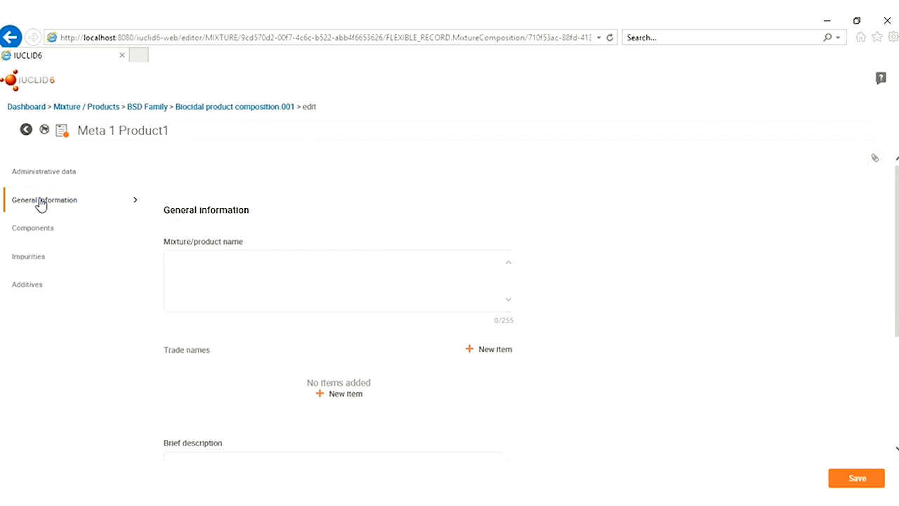
Name the product 'Meta 1 Product 1' and add a Poland trade name 'Produkt Bio'
{"action": "left_click", "coordinate": [194, 265]}
{"action": "type", "text": "Meta 1 Product 1"}
{"action": "scroll", "coordinate": [261, 327], "scroll_direction": "down", "scroll_amount": 3}
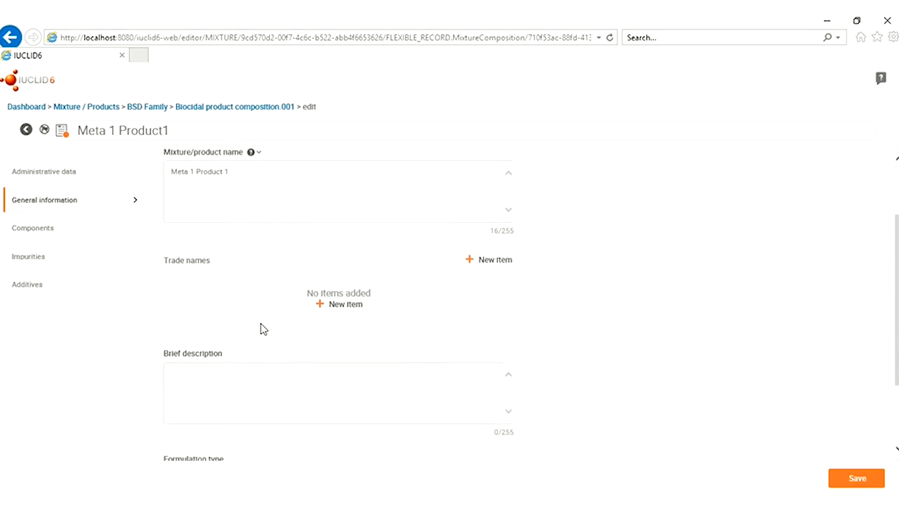
{"action": "left_click", "coordinate": [346, 301]}
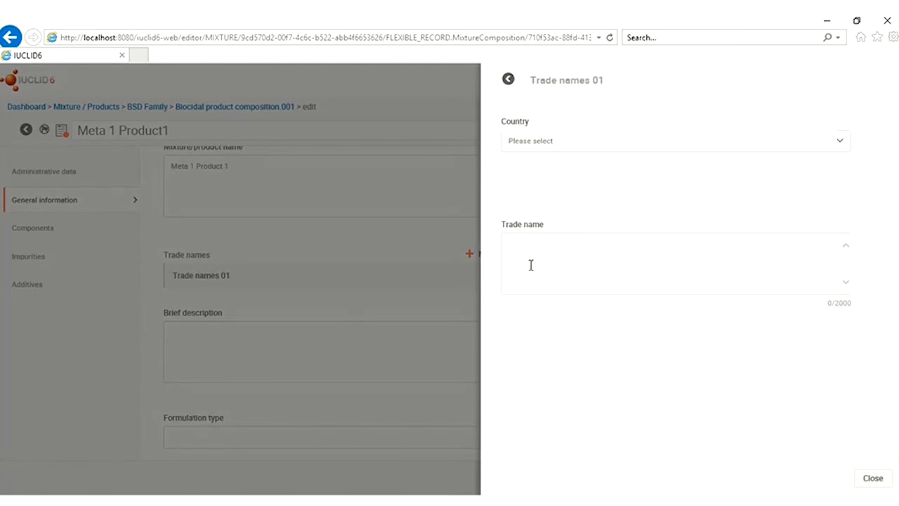
{"action": "left_click", "coordinate": [803, 143]}
{"action": "type", "text": "Pol"}
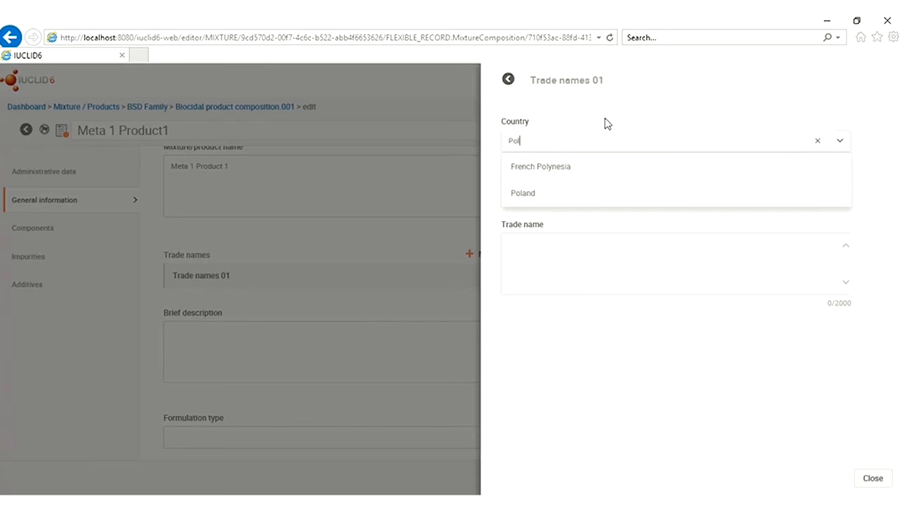
{"action": "left_click", "coordinate": [518, 195]}
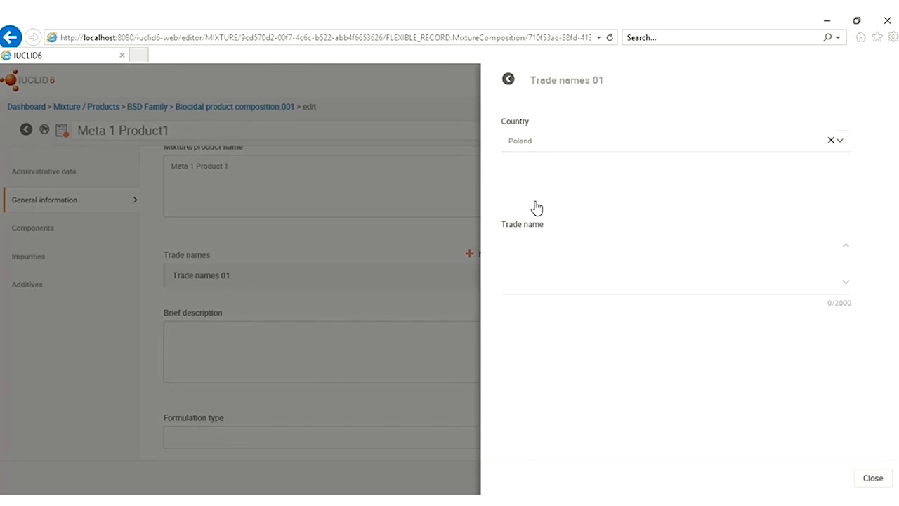
{"action": "left_click", "coordinate": [535, 254]}
{"action": "type", "text": "Produkt Bio"}
{"action": "left_click", "coordinate": [873, 478]}
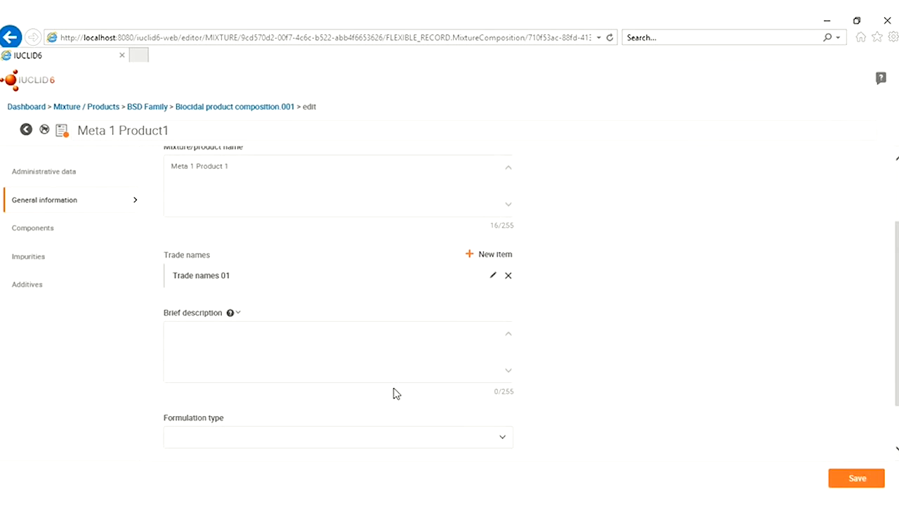
Add description 'Composition description' and formulation type AL Any other liquid, then save
{"action": "scroll", "coordinate": [394, 393], "scroll_direction": "down", "scroll_amount": 1}
{"action": "left_click", "coordinate": [331, 311]}
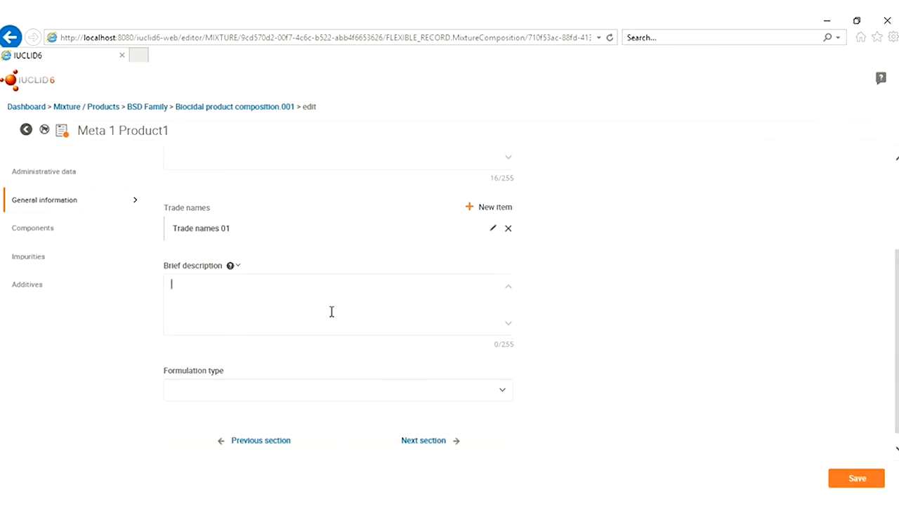
{"action": "type", "text": "Composi"}
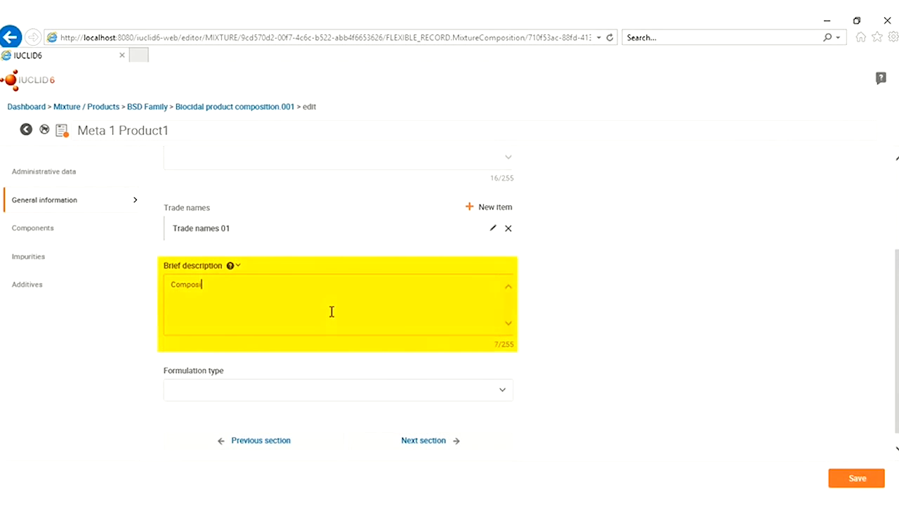
{"action": "type", "text": "tion description"}
{"action": "left_click", "coordinate": [378, 392]}
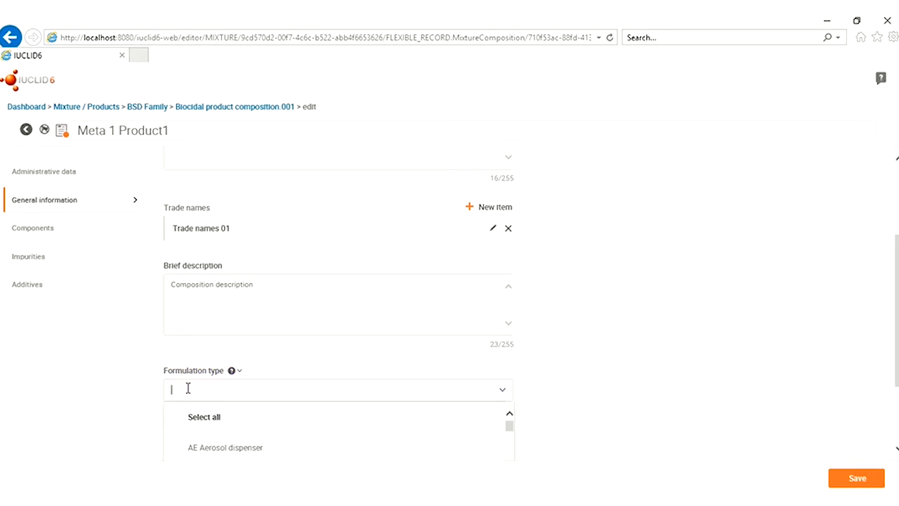
{"action": "scroll", "coordinate": [188, 413], "scroll_direction": "down", "scroll_amount": 2}
{"action": "scroll", "coordinate": [188, 422], "scroll_direction": "up", "scroll_amount": 1}
{"action": "left_click", "coordinate": [176, 454]}
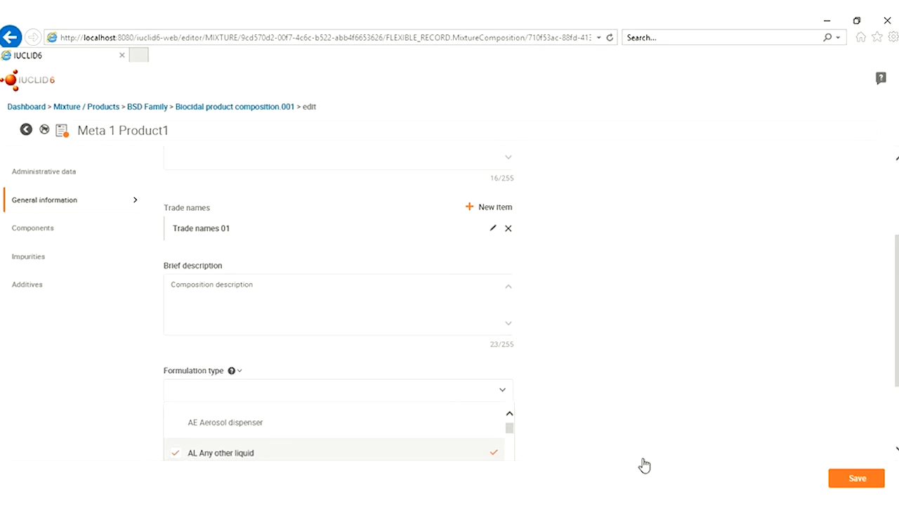
{"action": "left_click", "coordinate": [686, 426]}
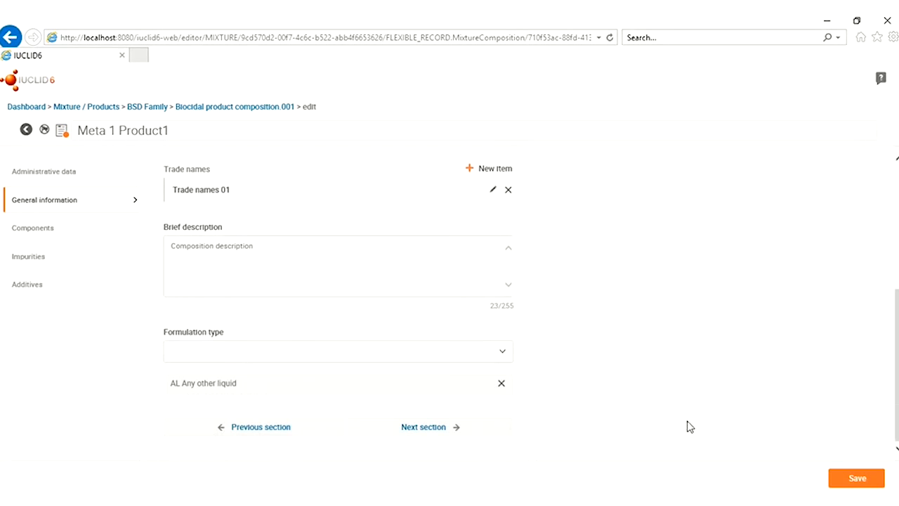
{"action": "left_click", "coordinate": [850, 482]}
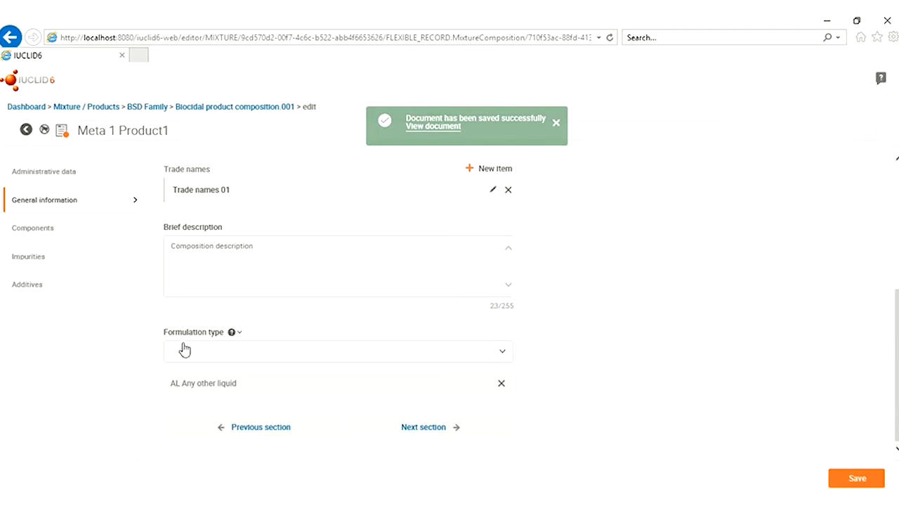
{"action": "left_click", "coordinate": [50, 227]}
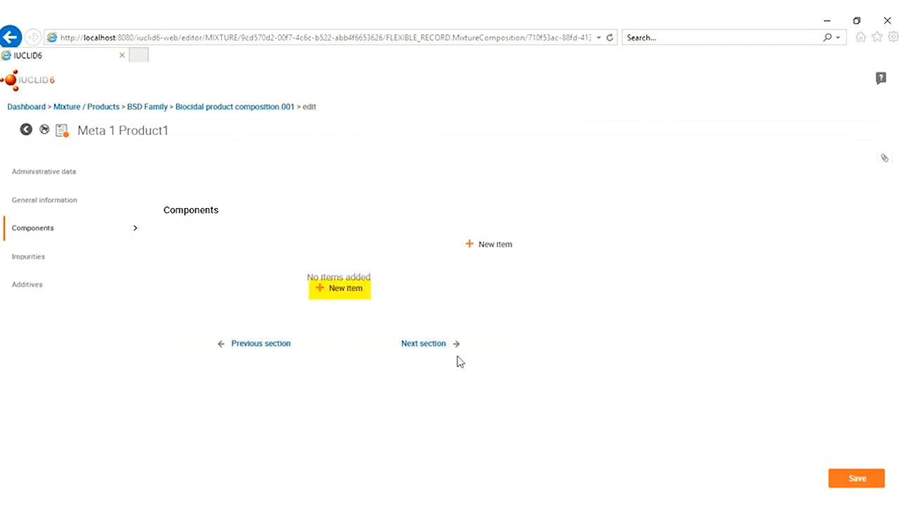
Add a component using the existing substance 'active substance' with function active substance
{"action": "left_click", "coordinate": [345, 295]}
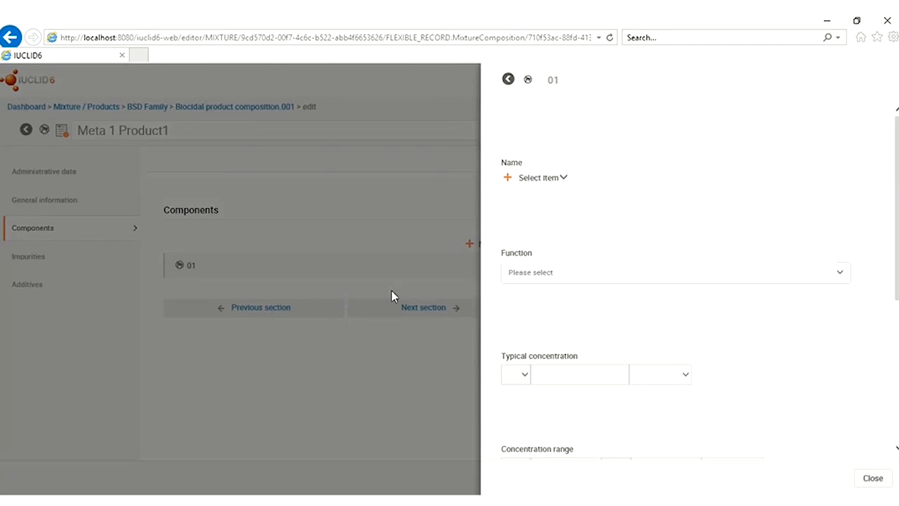
{"action": "left_click", "coordinate": [557, 181]}
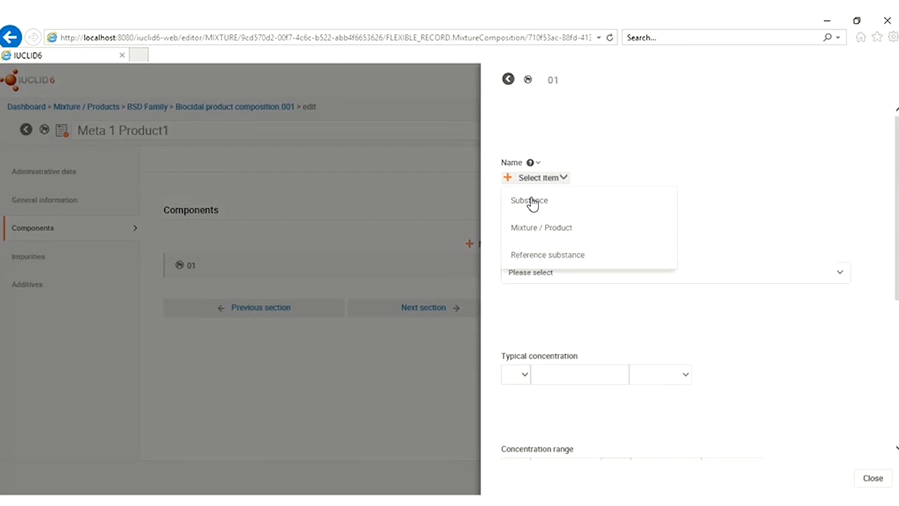
{"action": "left_click", "coordinate": [530, 202]}
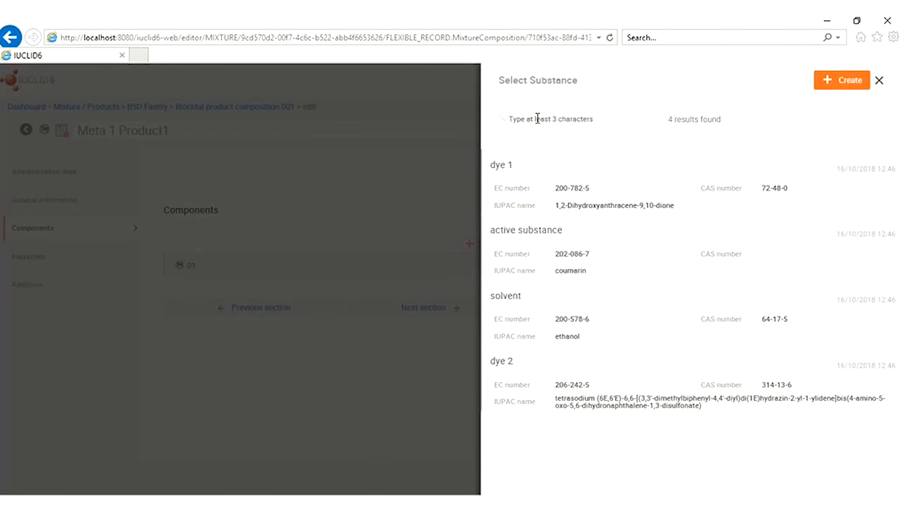
{"action": "left_click", "coordinate": [613, 253]}
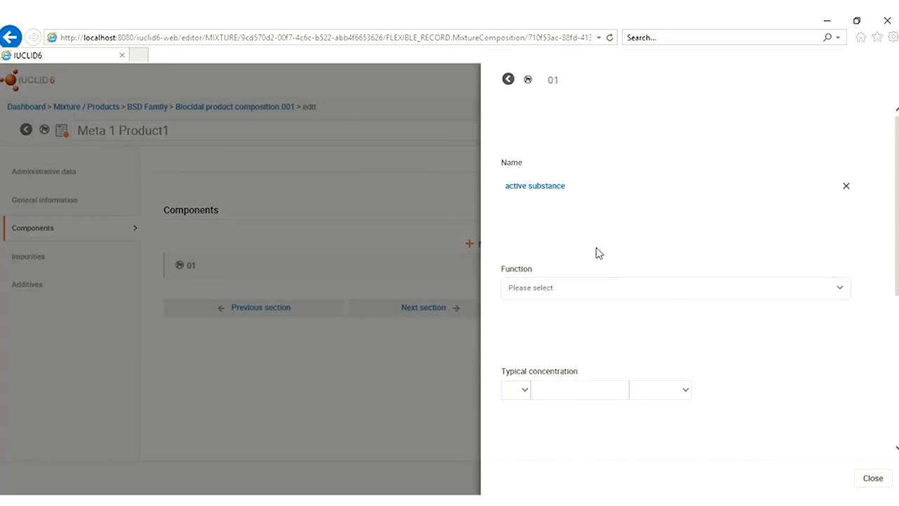
{"action": "left_click", "coordinate": [820, 295]}
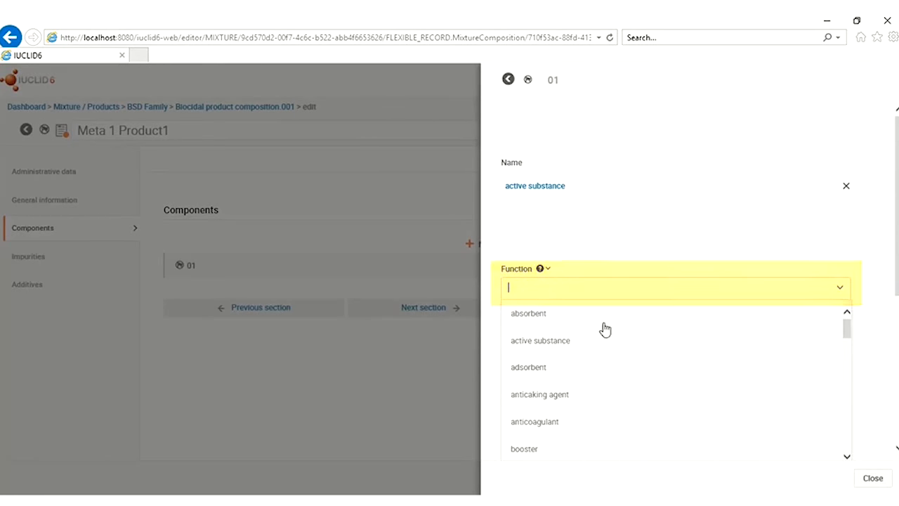
{"action": "left_click", "coordinate": [538, 343]}
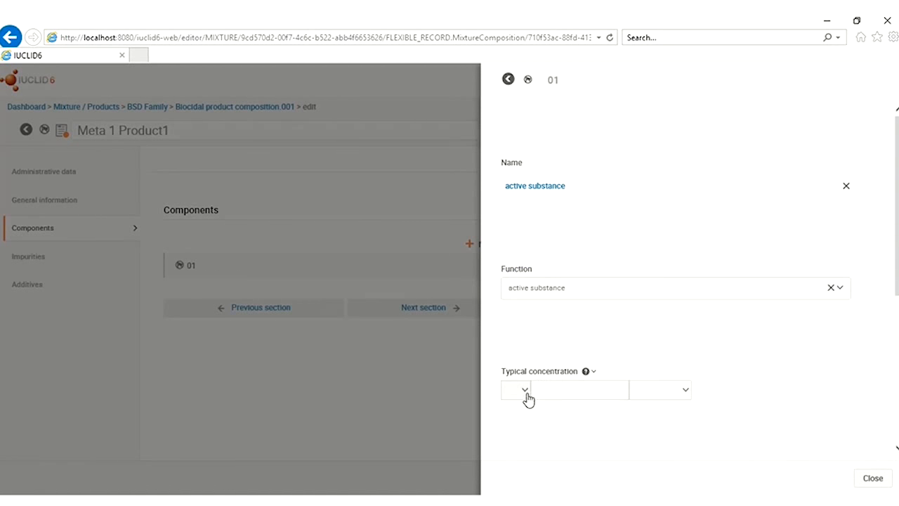
Set its typical concentration to ca. 5 % (w/w) and close the component editor
{"action": "scroll", "coordinate": [741, 359], "scroll_direction": "down", "scroll_amount": 2}
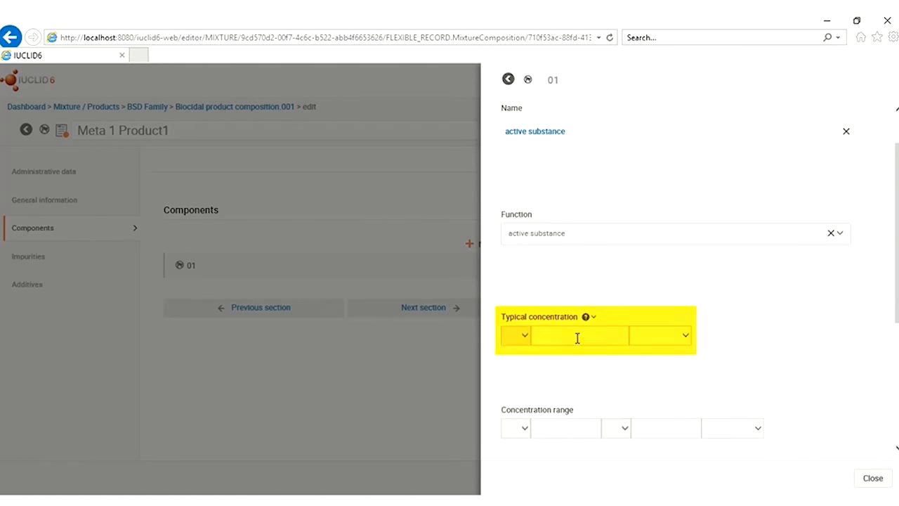
{"action": "left_click", "coordinate": [522, 337]}
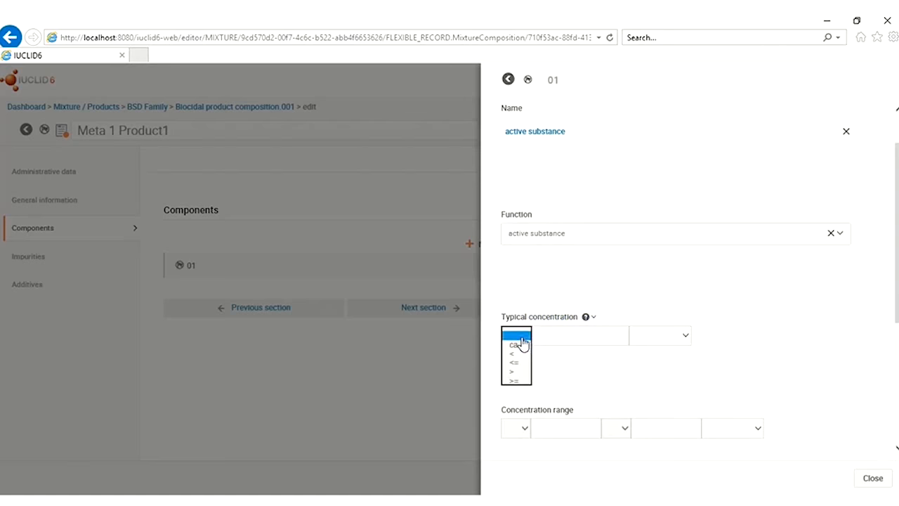
{"action": "left_click", "coordinate": [563, 338]}
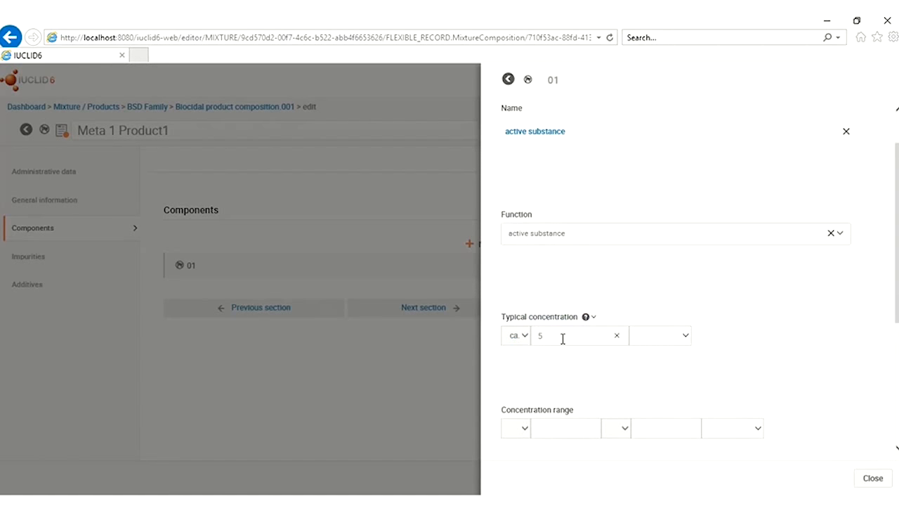
{"action": "type", "text": "5"}
{"action": "left_click", "coordinate": [680, 338]}
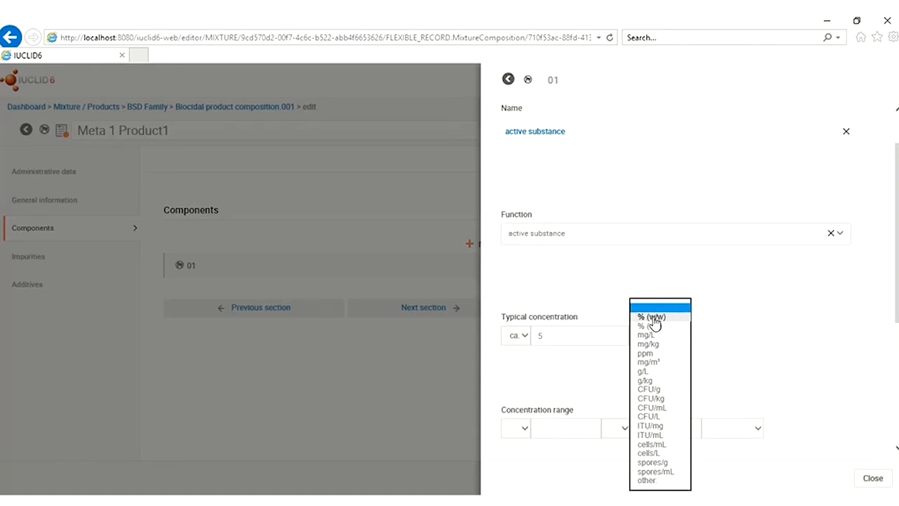
{"action": "left_click", "coordinate": [654, 316]}
{"action": "left_click", "coordinate": [657, 325]}
{"action": "scroll", "coordinate": [703, 352], "scroll_direction": "down", "scroll_amount": 2}
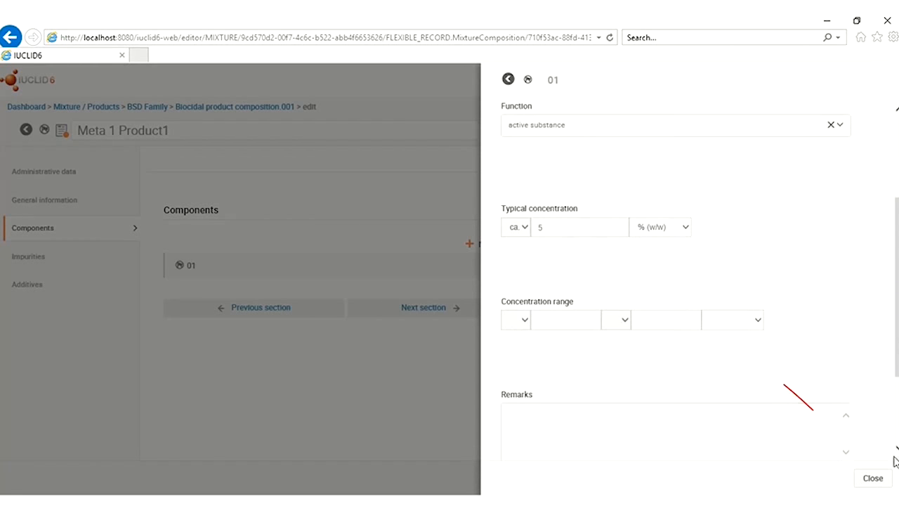
{"action": "left_click", "coordinate": [873, 480]}
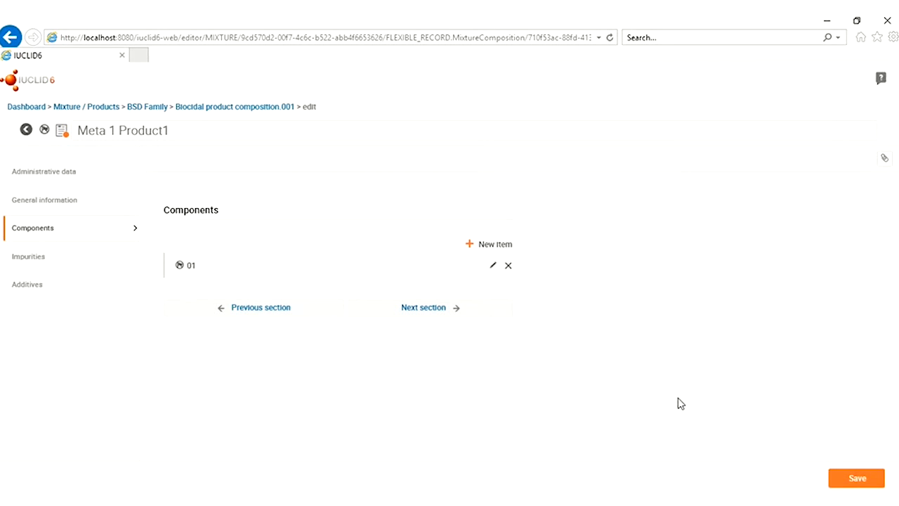
Add a second component using the existing substance 'solvent' with function solvent
{"action": "left_click", "coordinate": [506, 244]}
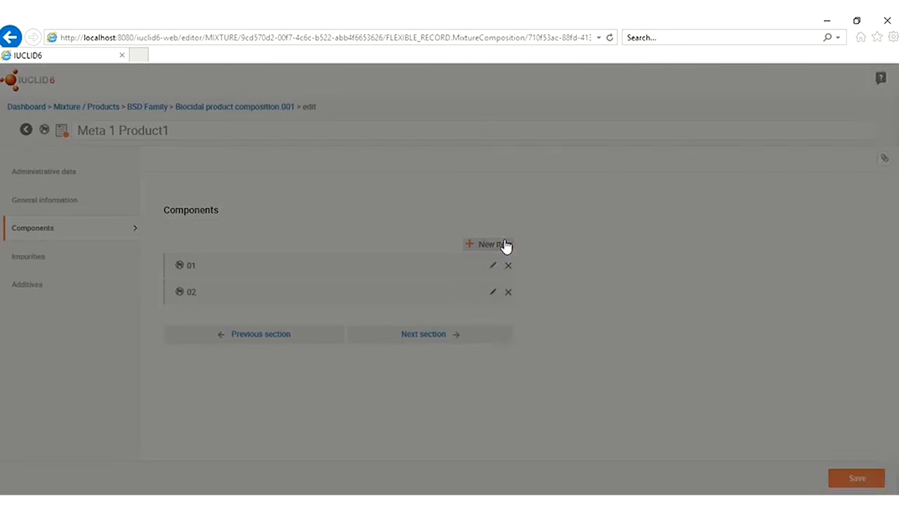
{"action": "left_click", "coordinate": [545, 179]}
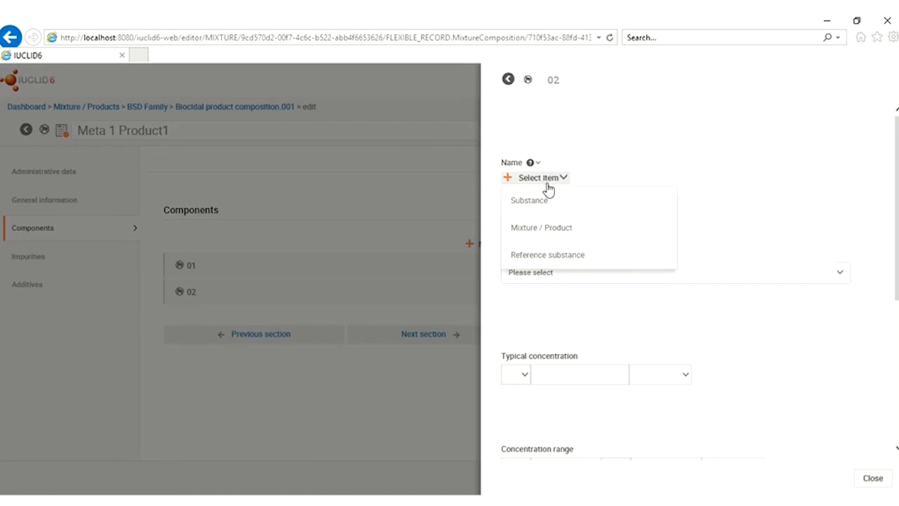
{"action": "left_click", "coordinate": [539, 202]}
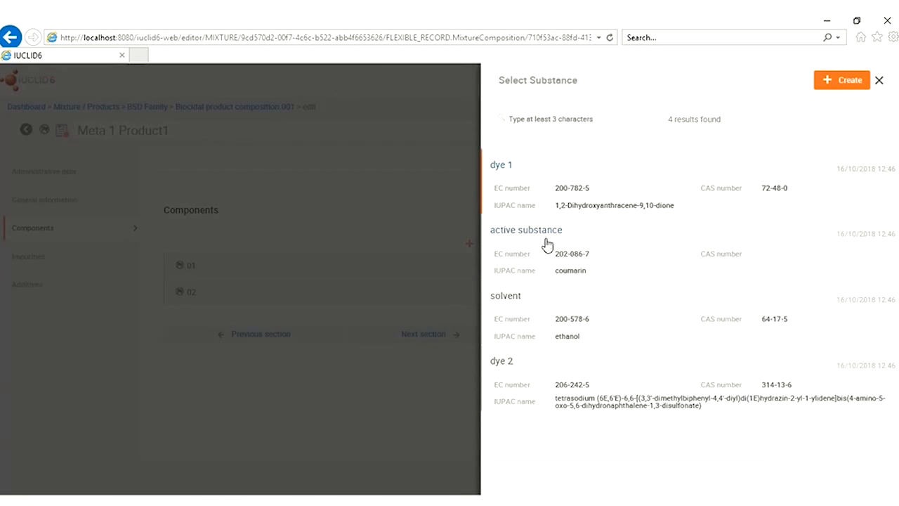
{"action": "left_click", "coordinate": [530, 315]}
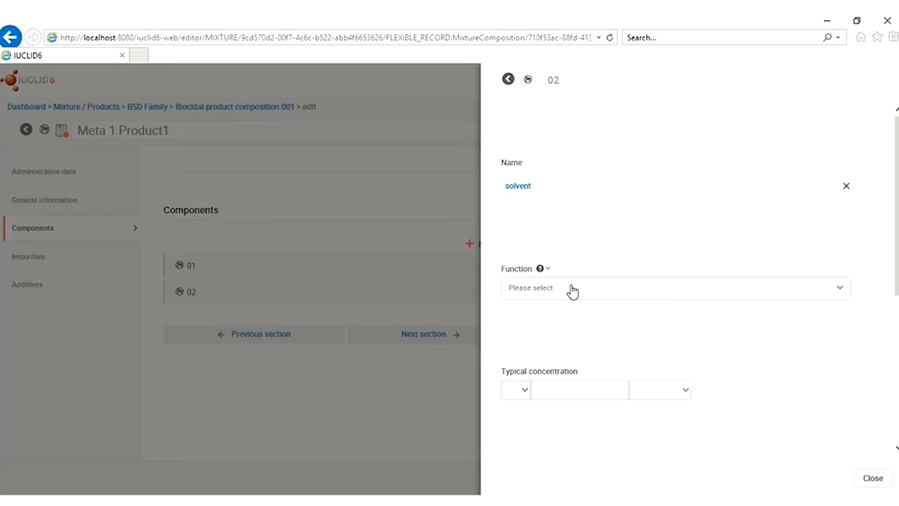
{"action": "left_click", "coordinate": [573, 291]}
{"action": "type", "text": "sol"}
{"action": "left_click", "coordinate": [523, 316]}
Set its concentration to ca. 90 % (w/w) and flag it as a substance of concern
{"action": "left_click", "coordinate": [520, 392]}
{"action": "left_click", "coordinate": [519, 400]}
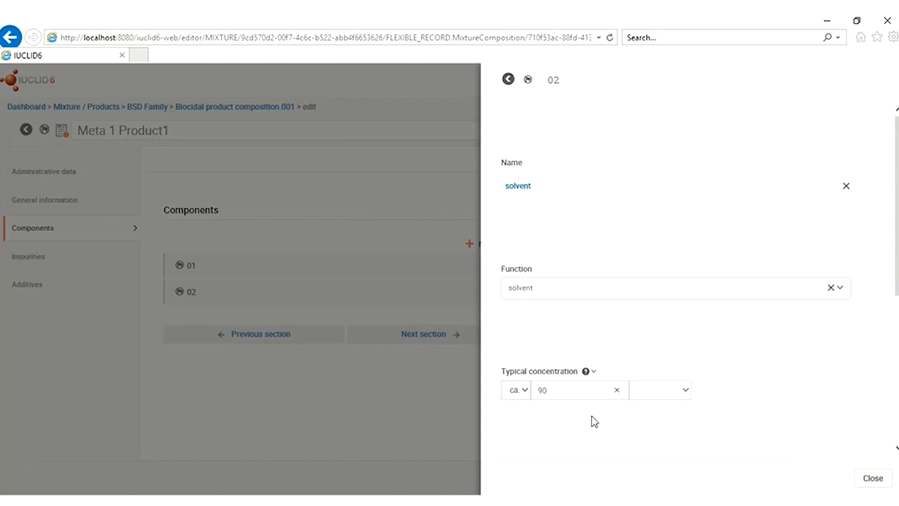
{"action": "left_click", "coordinate": [685, 393]}
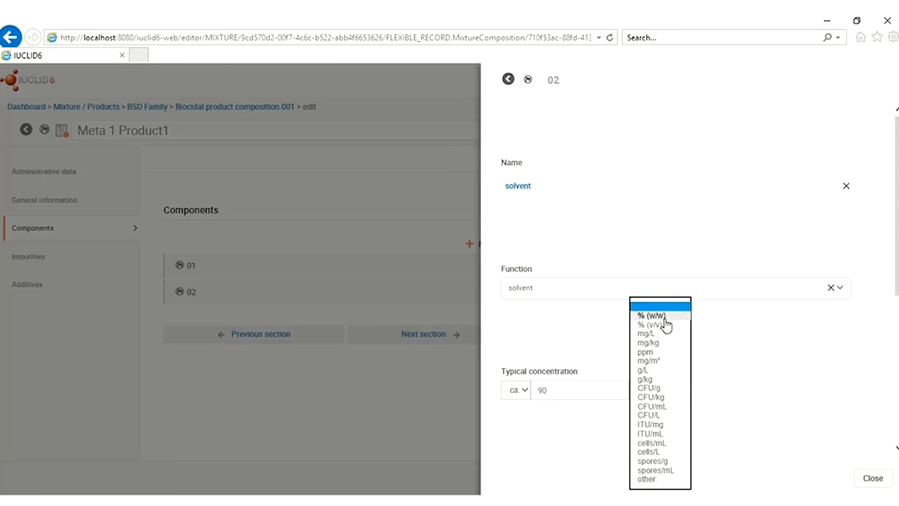
{"action": "left_click", "coordinate": [667, 318]}
{"action": "scroll", "coordinate": [811, 337], "scroll_direction": "down", "scroll_amount": 4}
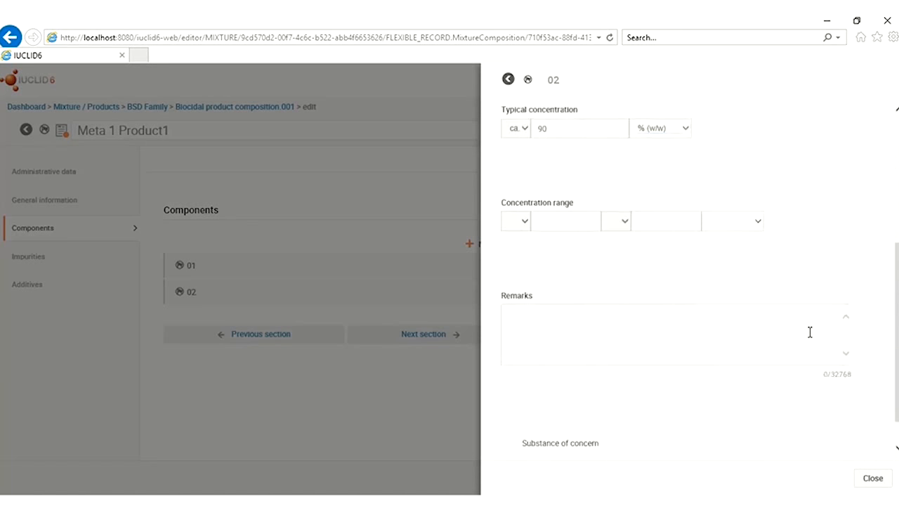
{"action": "left_click", "coordinate": [511, 415]}
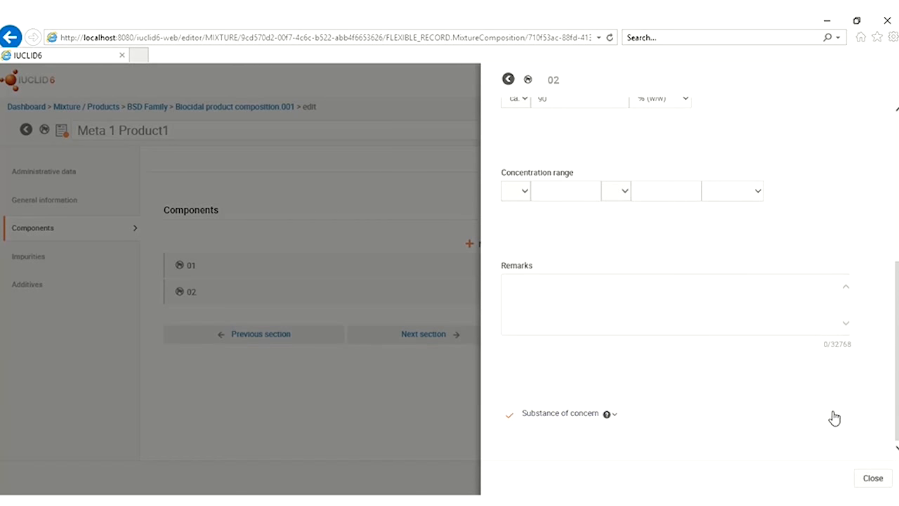
{"action": "left_click", "coordinate": [873, 479]}
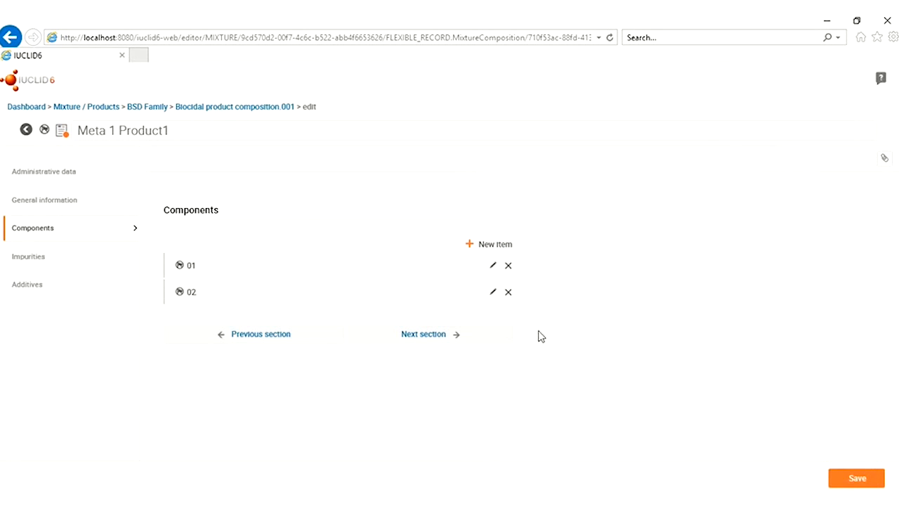
{"action": "left_click", "coordinate": [497, 246]}
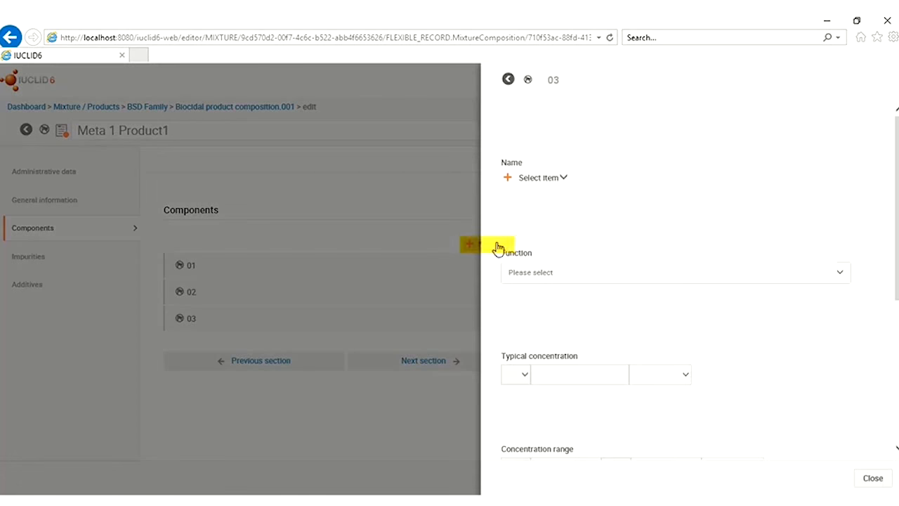
Make the third component the existing substance 'dye 1' with function dye
{"action": "left_click", "coordinate": [549, 179]}
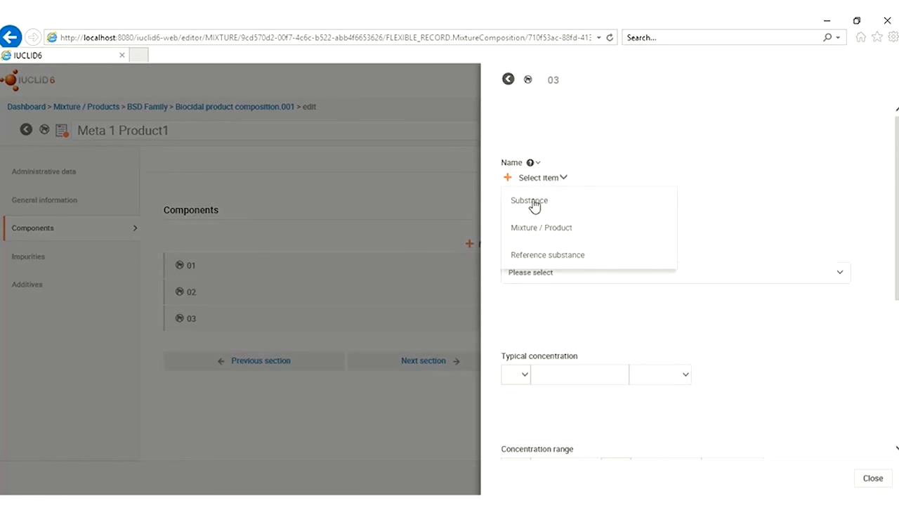
{"action": "left_click", "coordinate": [534, 203]}
{"action": "left_click", "coordinate": [518, 184]}
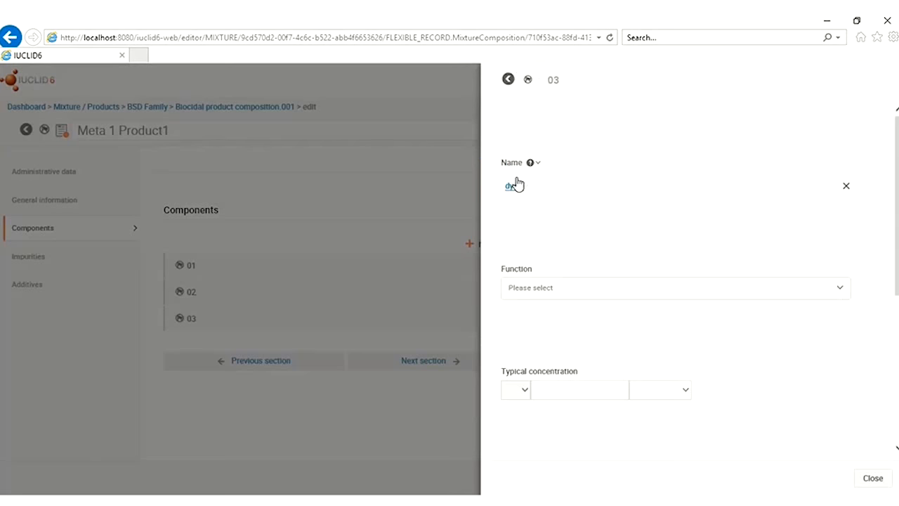
{"action": "left_click", "coordinate": [570, 294]}
{"action": "type", "text": "dy"}
{"action": "left_click", "coordinate": [518, 314]}
Give dye 1 a typical concentration of ca. 5 % (w/w) and save the record
{"action": "left_click", "coordinate": [520, 398]}
{"action": "left_click", "coordinate": [589, 394]}
{"action": "left_click", "coordinate": [685, 391]}
{"action": "left_click", "coordinate": [647, 315]}
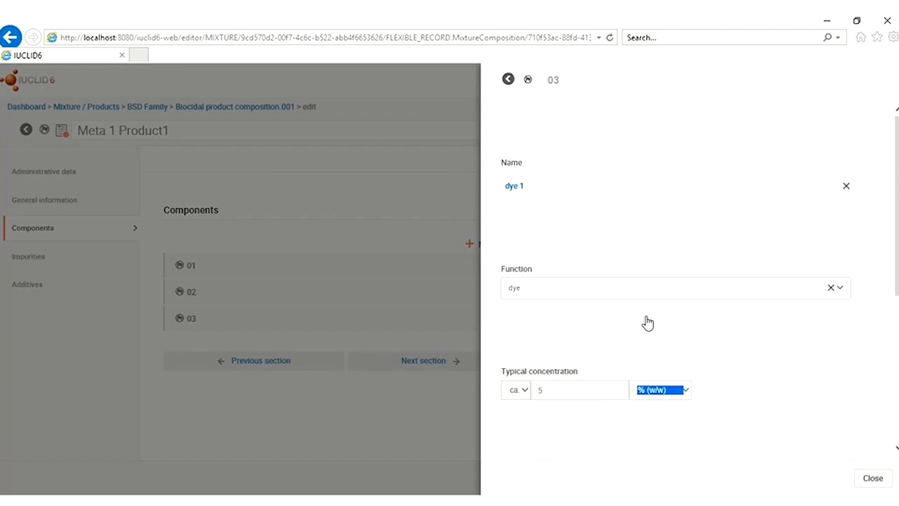
{"action": "scroll", "coordinate": [875, 430], "scroll_direction": "down", "scroll_amount": 3}
{"action": "scroll", "coordinate": [847, 435], "scroll_direction": "down", "scroll_amount": 1}
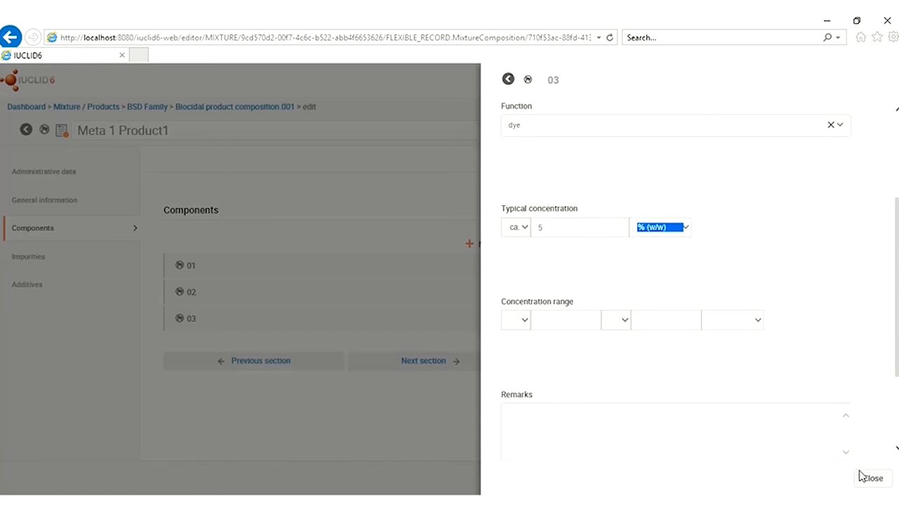
{"action": "left_click", "coordinate": [874, 477]}
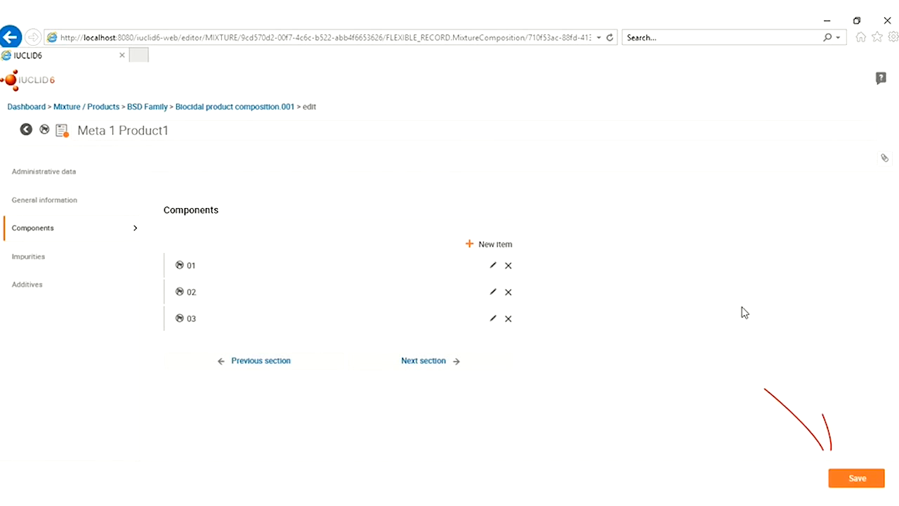
{"action": "left_click", "coordinate": [854, 482]}
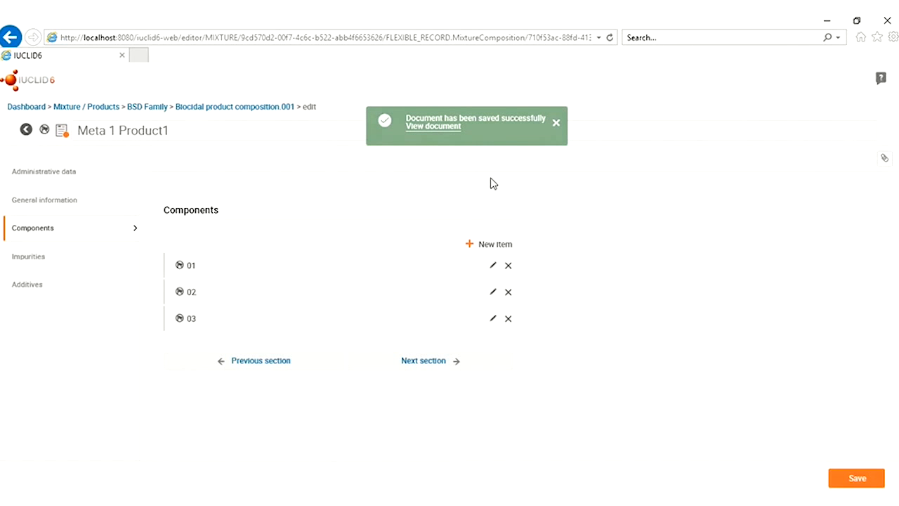
{"action": "left_click", "coordinate": [450, 128]}
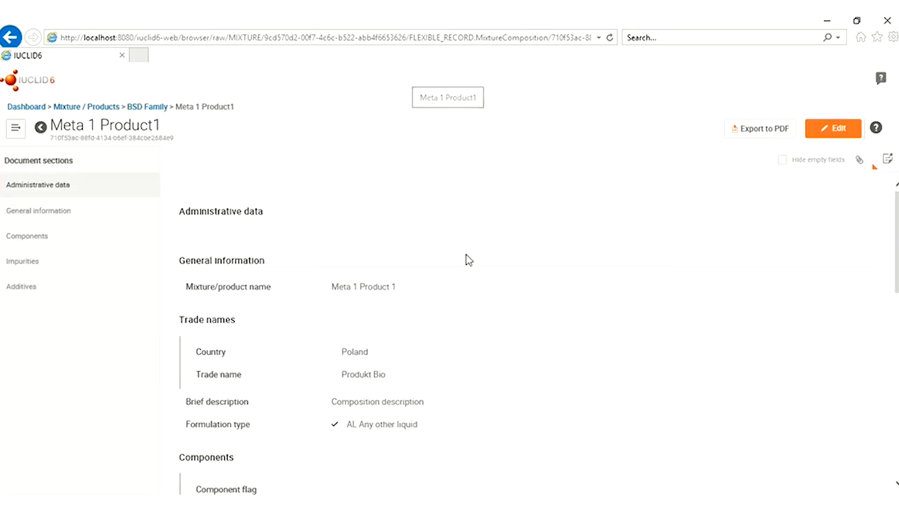
Back on BSD Family, copy Meta 1 Product1 into a new 2.3 endpoint study record and open it
{"action": "scroll", "coordinate": [503, 342], "scroll_direction": "down", "scroll_amount": 5}
{"action": "scroll", "coordinate": [503, 342], "scroll_direction": "down", "scroll_amount": 2}
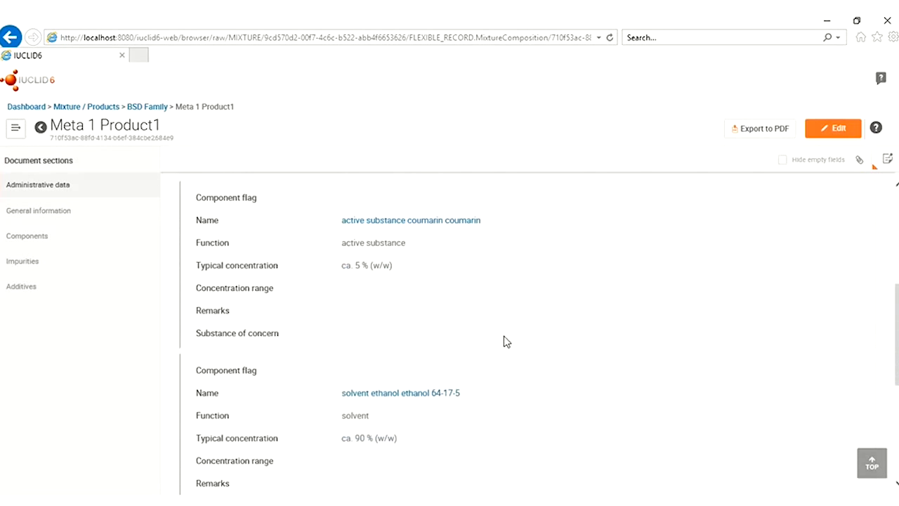
{"action": "scroll", "coordinate": [504, 328], "scroll_direction": "down", "scroll_amount": 5}
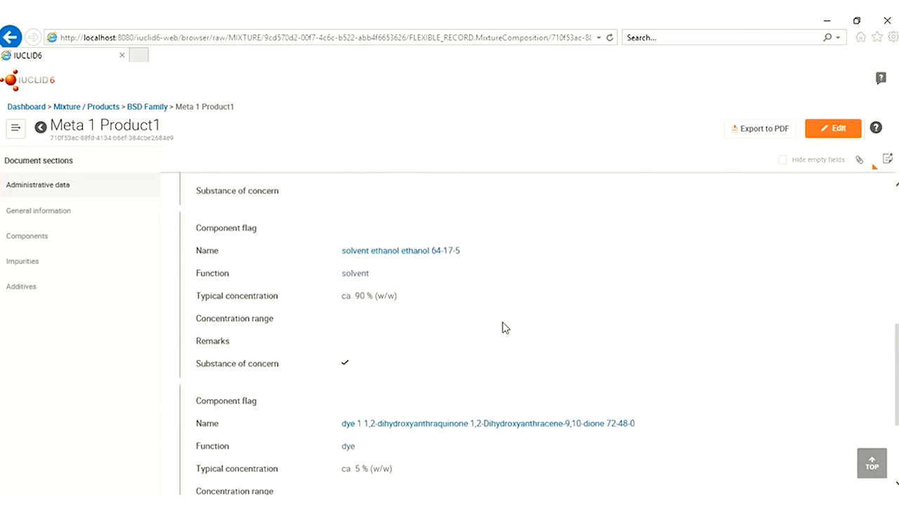
{"action": "scroll", "coordinate": [502, 327], "scroll_direction": "down", "scroll_amount": 1}
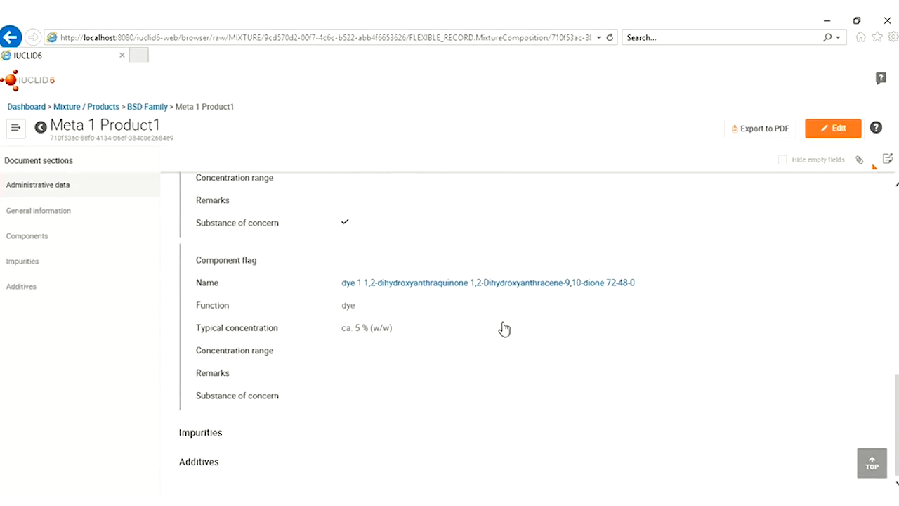
{"action": "left_click", "coordinate": [144, 109]}
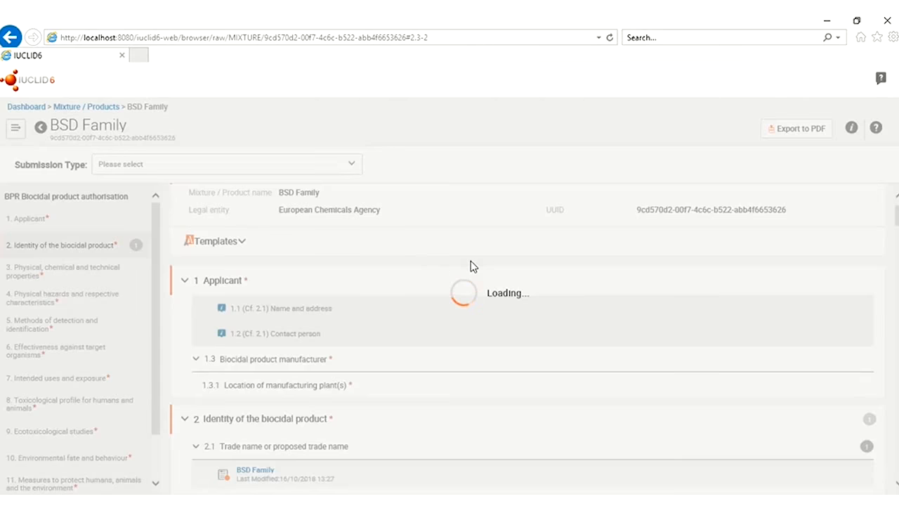
{"action": "scroll", "coordinate": [603, 373], "scroll_direction": "down", "scroll_amount": 1}
{"action": "scroll", "coordinate": [603, 372], "scroll_direction": "up", "scroll_amount": 4}
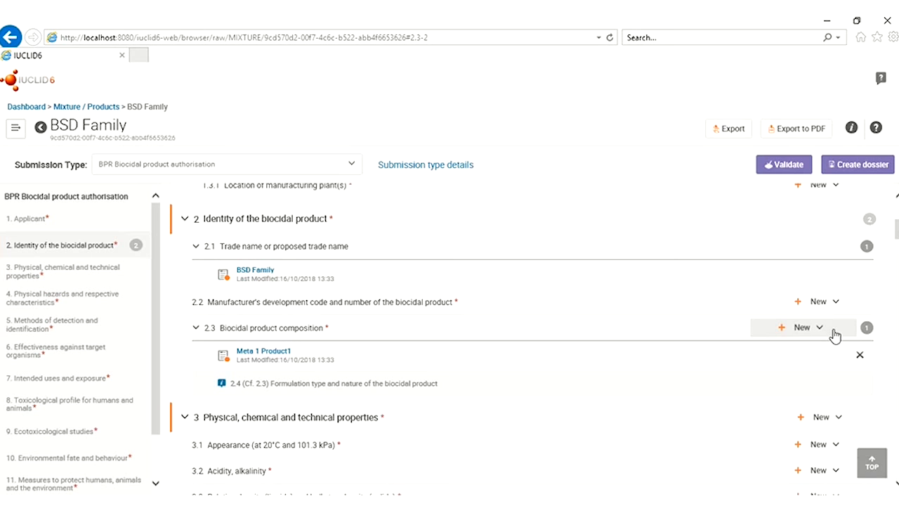
{"action": "left_click", "coordinate": [822, 332]}
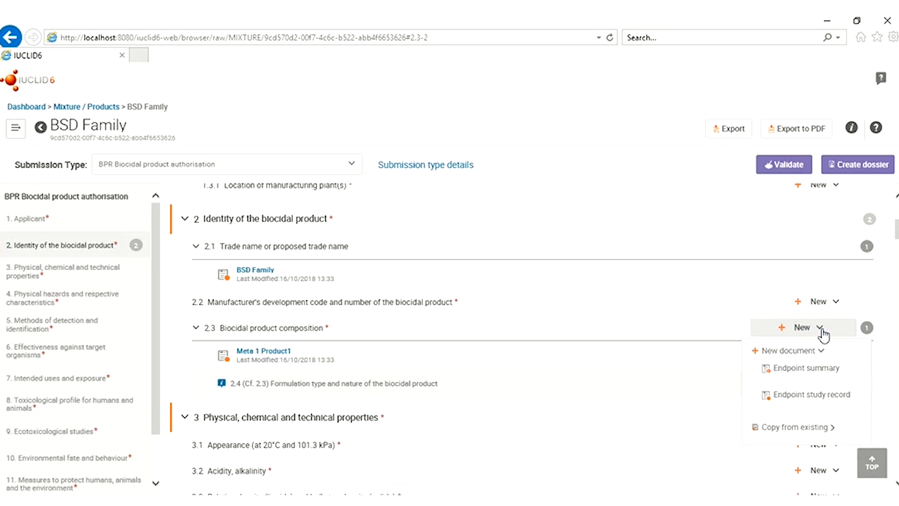
{"action": "left_click", "coordinate": [805, 428]}
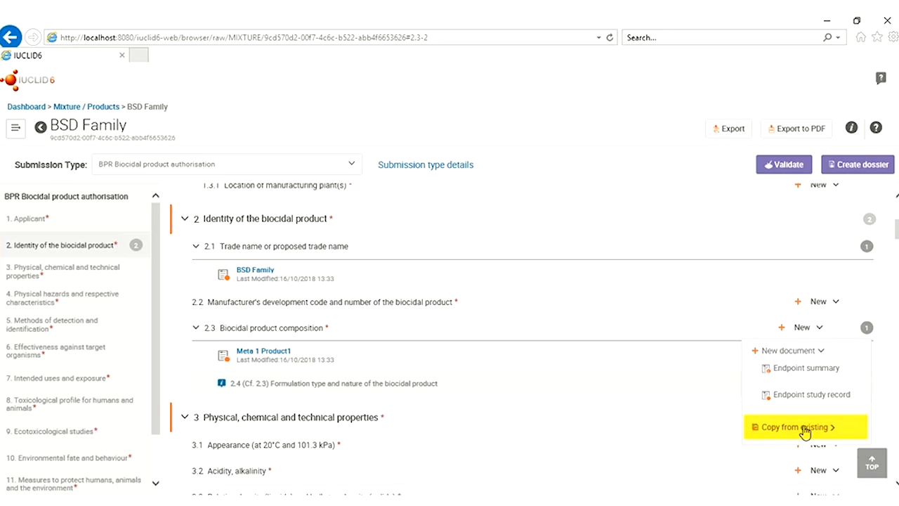
{"action": "left_click", "coordinate": [803, 474]}
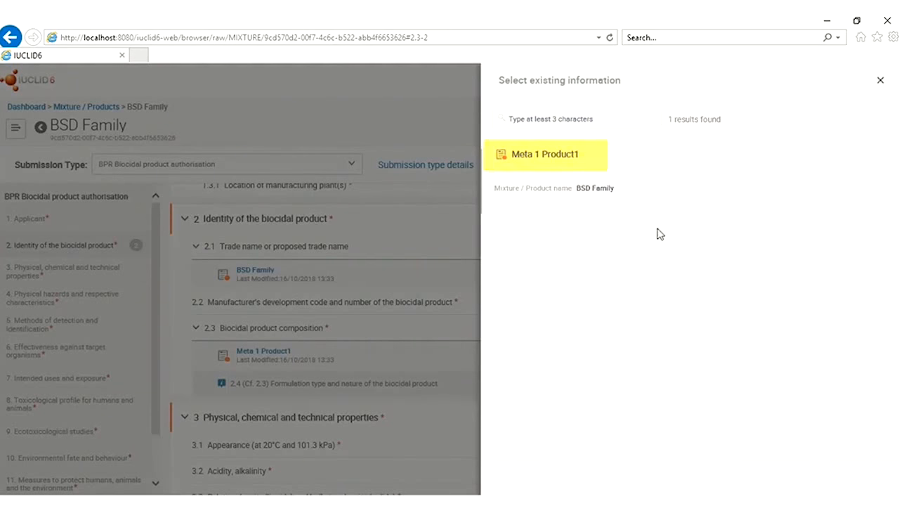
{"action": "left_click", "coordinate": [546, 162]}
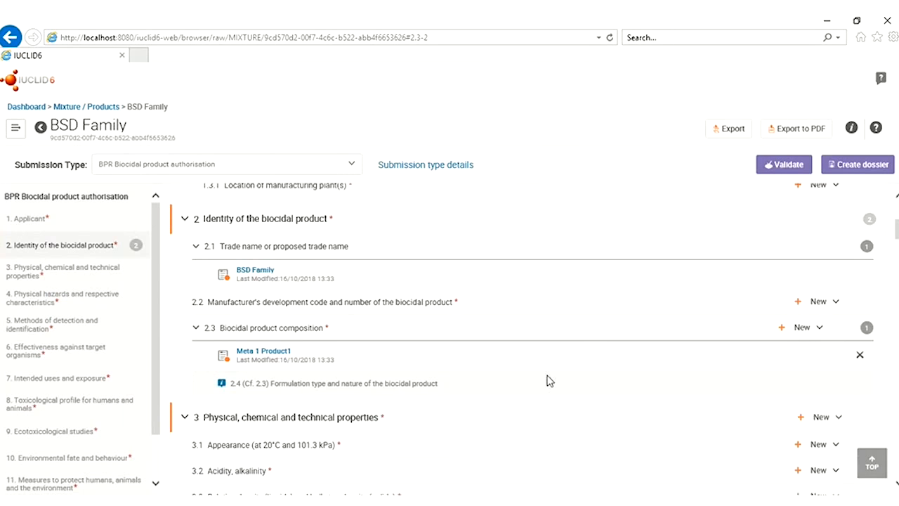
{"action": "left_click", "coordinate": [238, 380]}
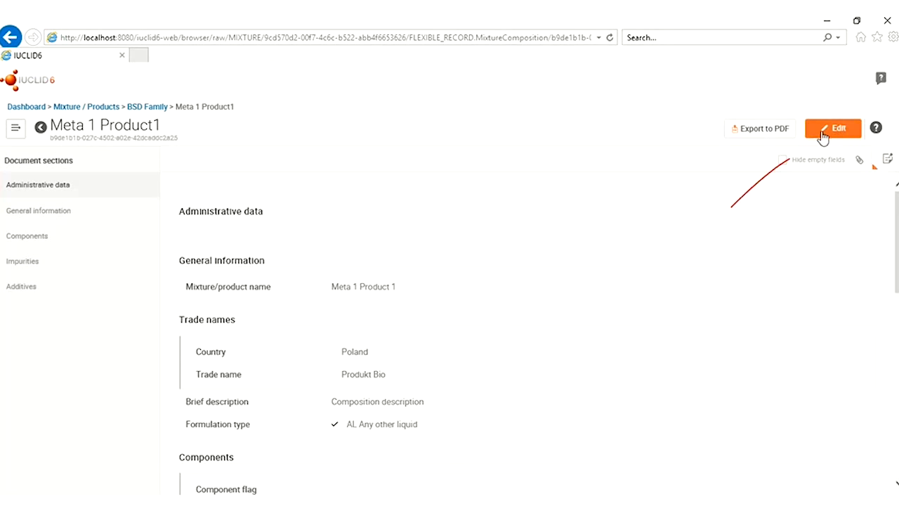
Rename the copied composition to Meta 1 Product 2 and update its trade name entry
{"action": "left_click", "coordinate": [827, 138]}
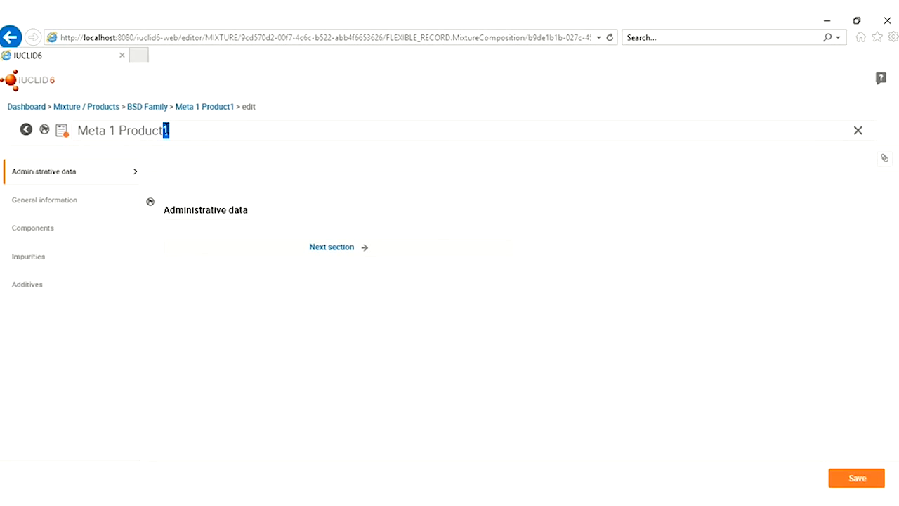
{"action": "type", "text": "2"}
{"action": "left_click", "coordinate": [67, 204]}
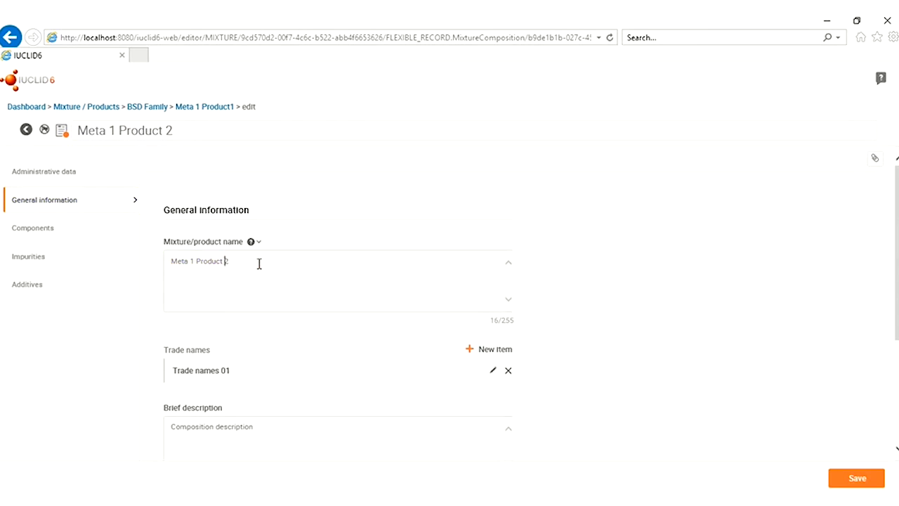
{"action": "scroll", "coordinate": [281, 355], "scroll_direction": "down", "scroll_amount": 2}
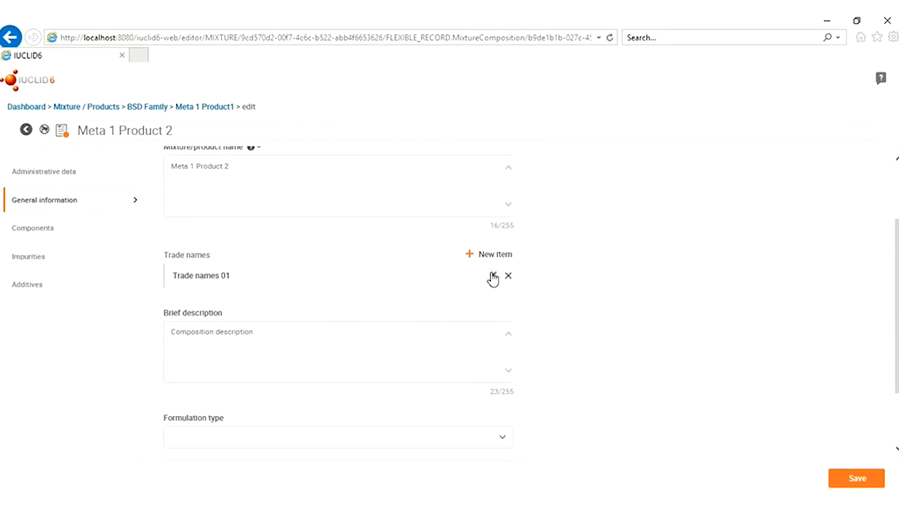
{"action": "left_click", "coordinate": [494, 277]}
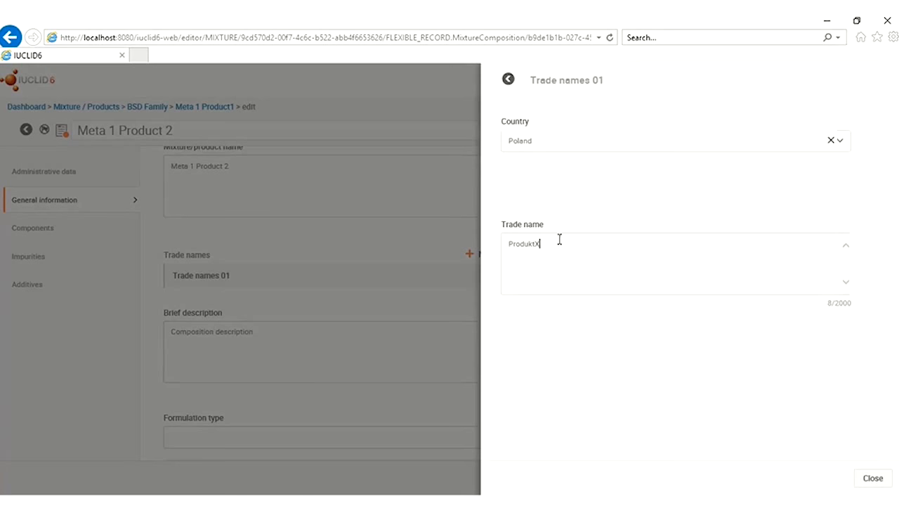
{"action": "left_click", "coordinate": [889, 478]}
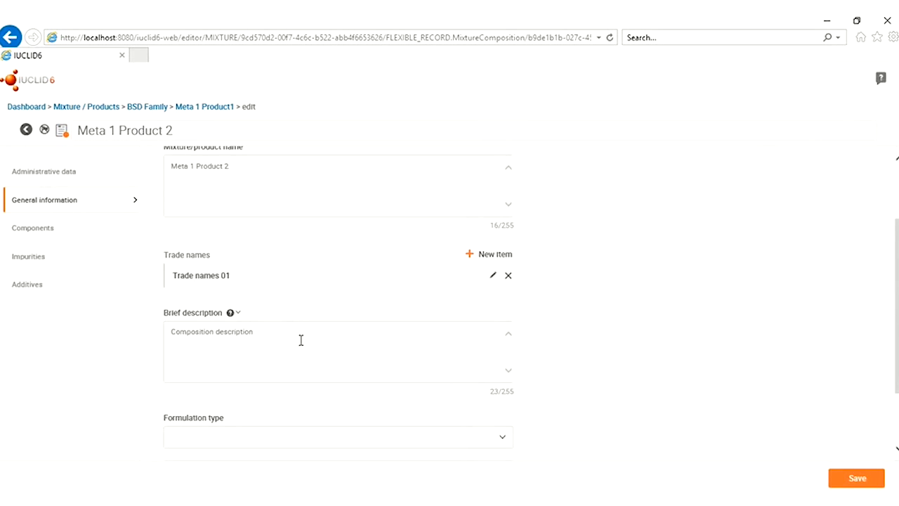
Save the renamed composition and show its components list
{"action": "scroll", "coordinate": [300, 341], "scroll_direction": "down", "scroll_amount": 2}
{"action": "left_click", "coordinate": [862, 479]}
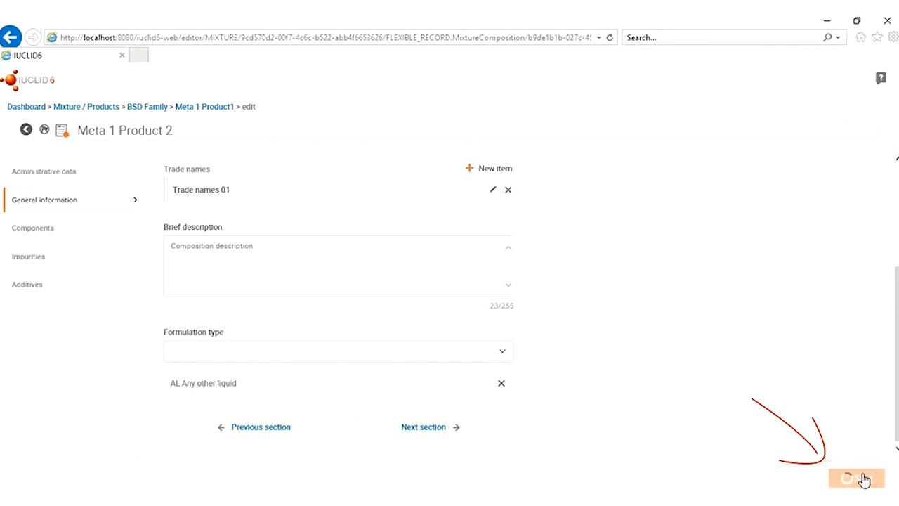
{"action": "left_click", "coordinate": [30, 233]}
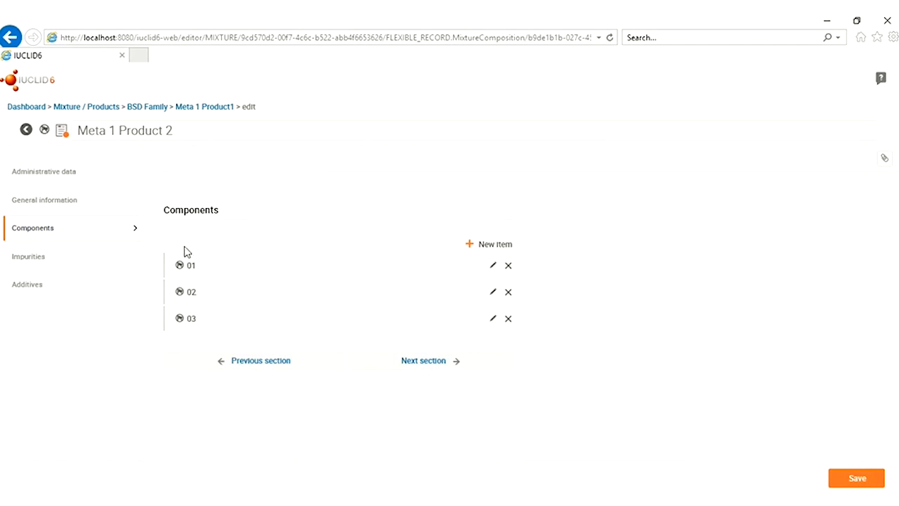
Change the active substance's typical concentration to 8 % and review the solvent's concentration
{"action": "left_click", "coordinate": [493, 267]}
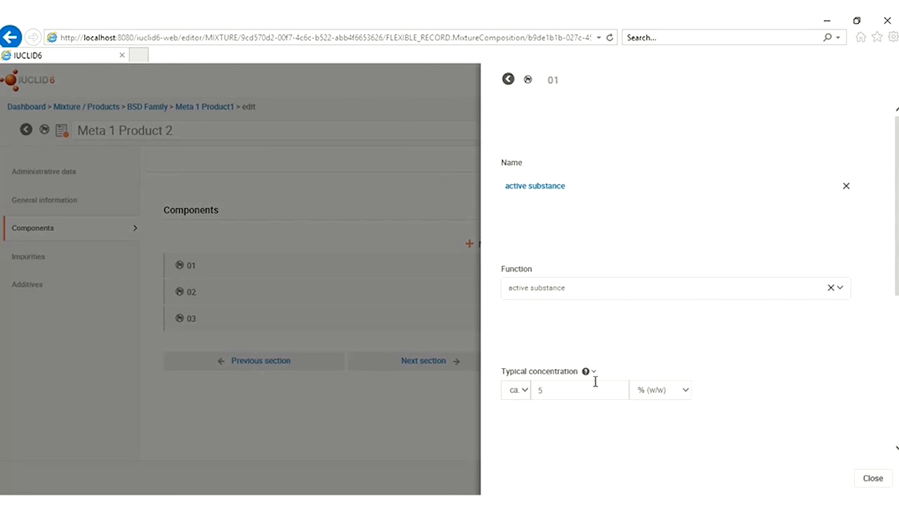
{"action": "double_click", "coordinate": [540, 391]}
{"action": "left_click", "coordinate": [874, 479]}
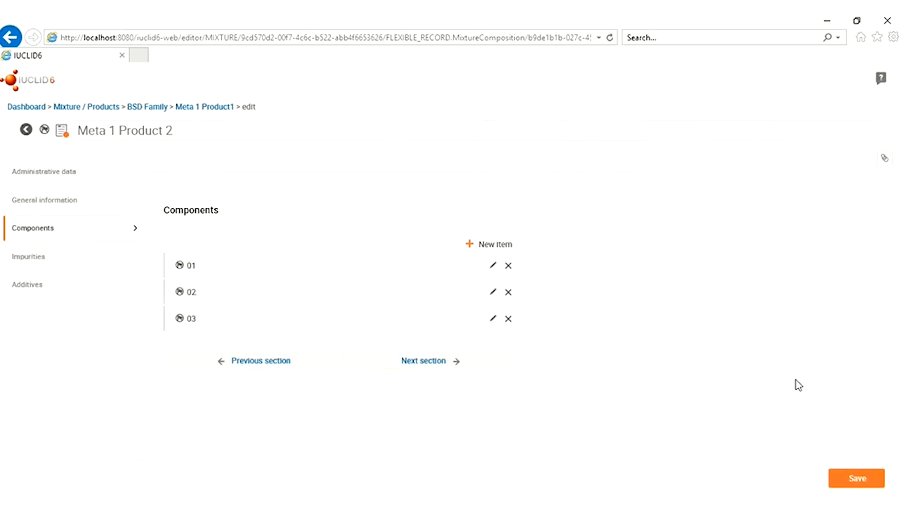
{"action": "left_click", "coordinate": [493, 293]}
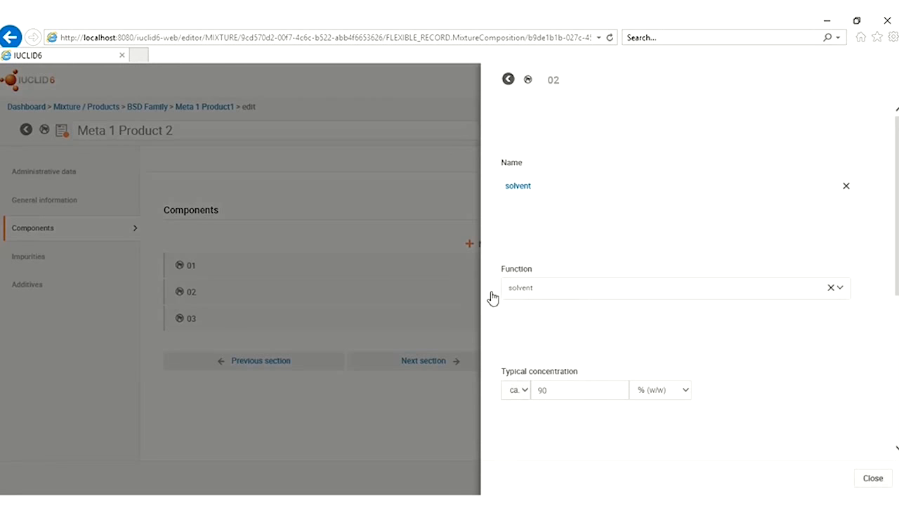
{"action": "double_click", "coordinate": [542, 389]}
{"action": "left_click", "coordinate": [875, 479]}
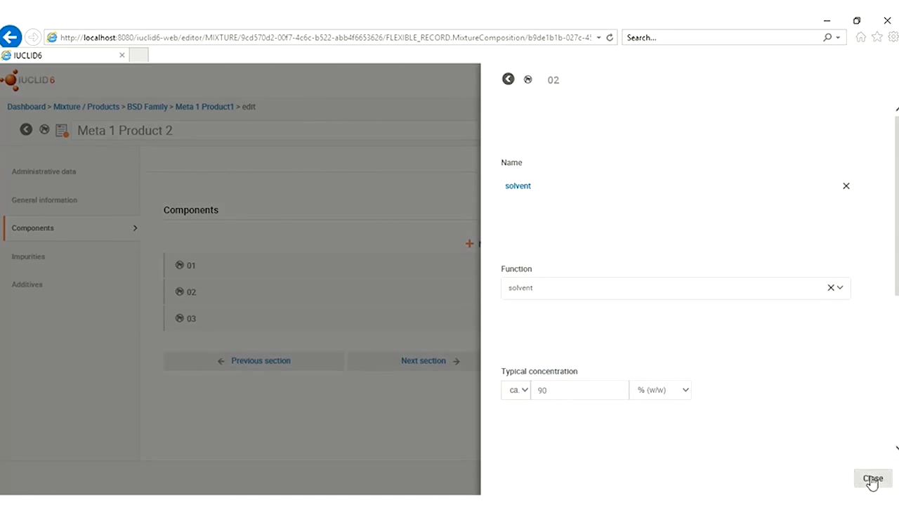
Set the dye to 2 %, save the record and return to BSD Family
{"action": "left_click", "coordinate": [494, 320]}
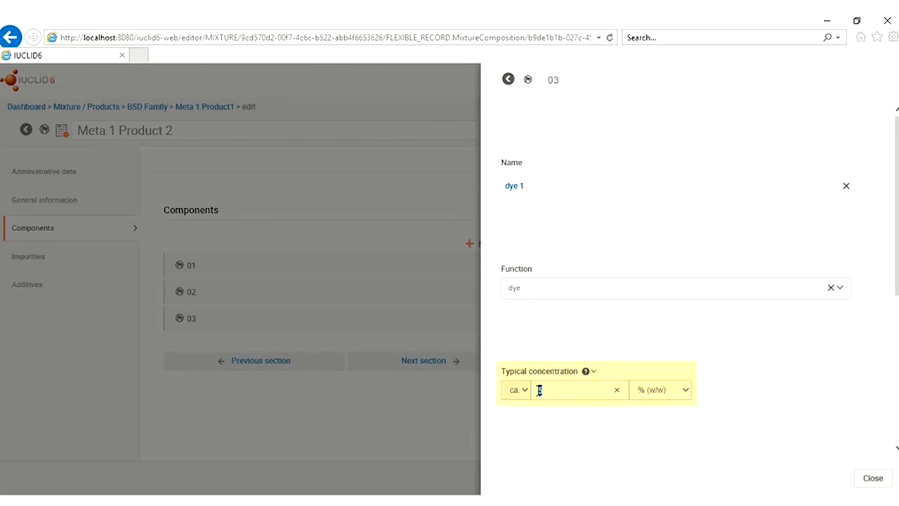
{"action": "left_click", "coordinate": [873, 479]}
{"action": "left_click", "coordinate": [855, 481]}
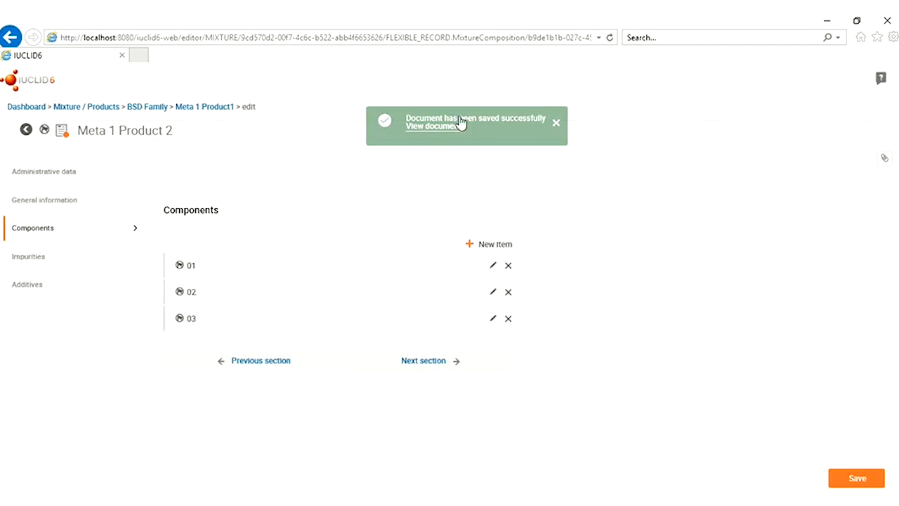
{"action": "left_click", "coordinate": [149, 108]}
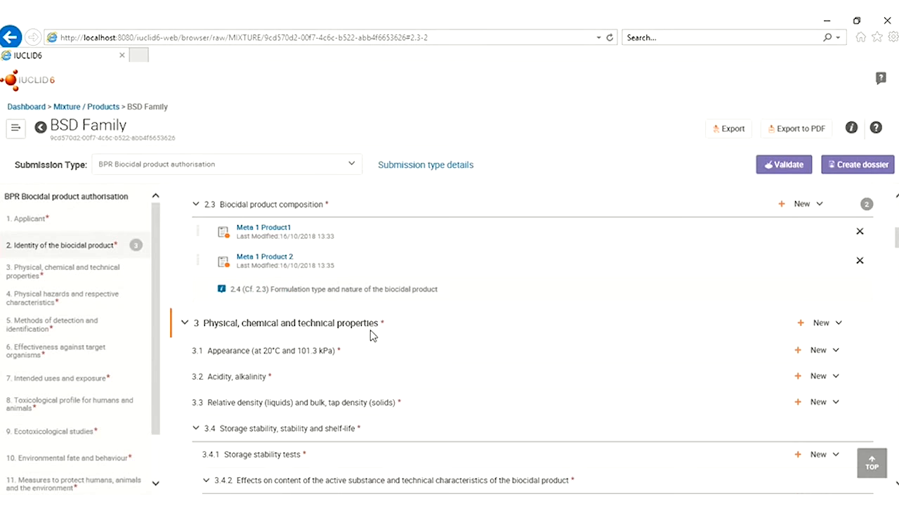
Copy the Meta 1 Product 2 record into Biocidal product composition and open the copy for editing
{"action": "left_click", "coordinate": [801, 215]}
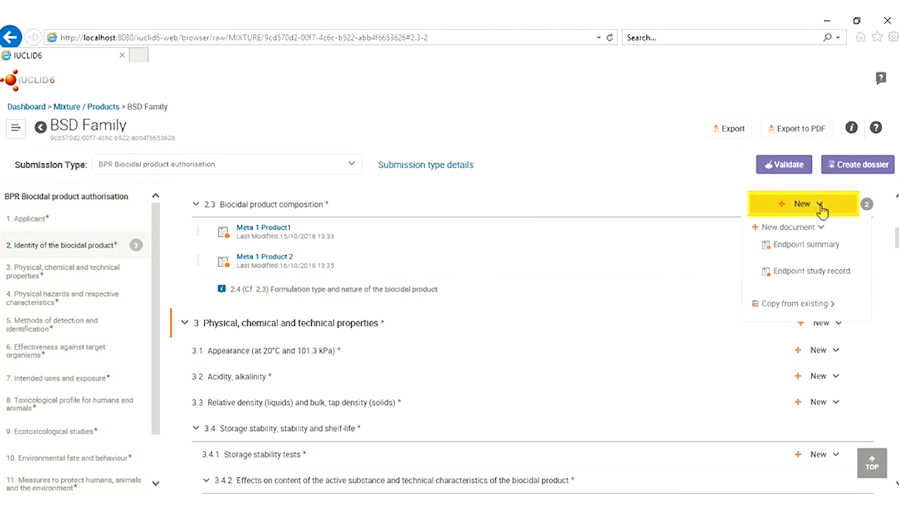
{"action": "left_click", "coordinate": [798, 307]}
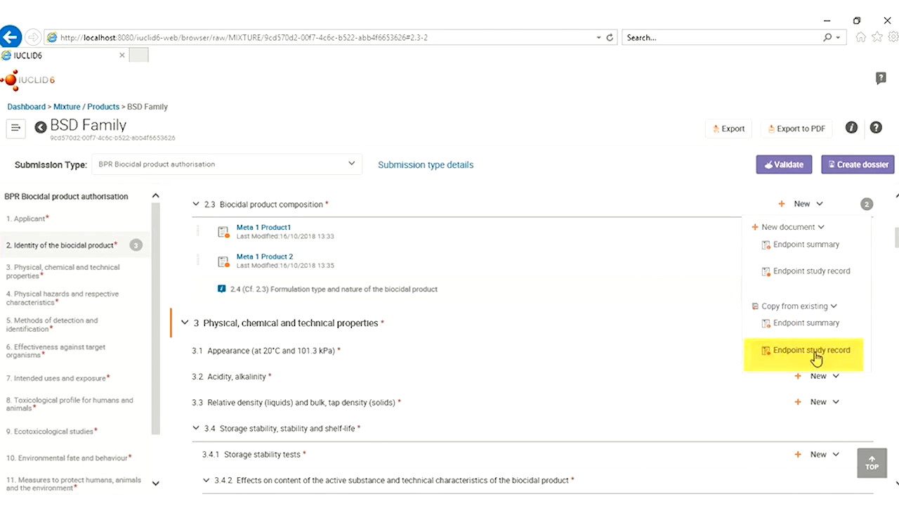
{"action": "left_click", "coordinate": [818, 352]}
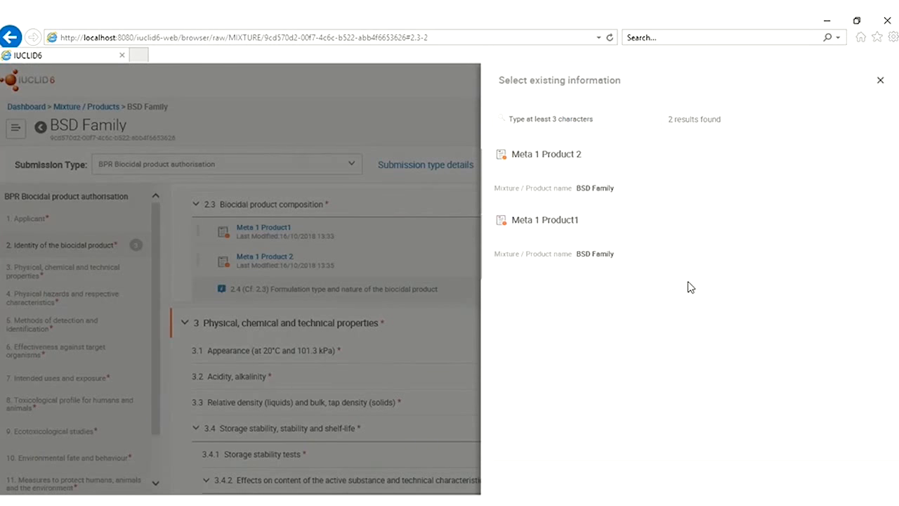
{"action": "left_click", "coordinate": [571, 167]}
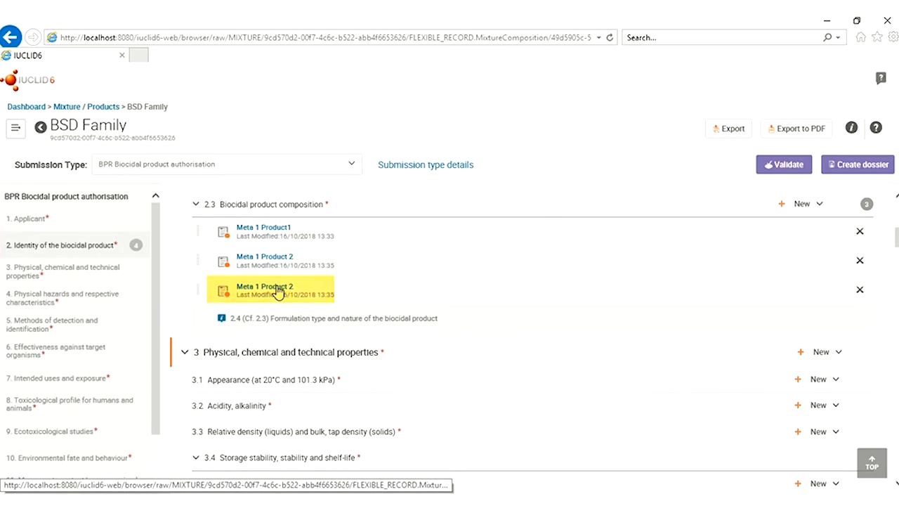
{"action": "left_click", "coordinate": [278, 290]}
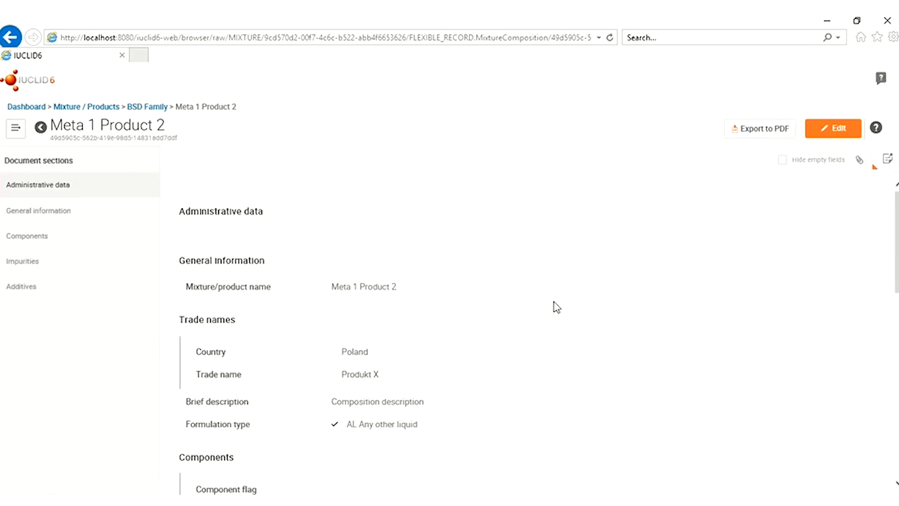
{"action": "left_click", "coordinate": [839, 130]}
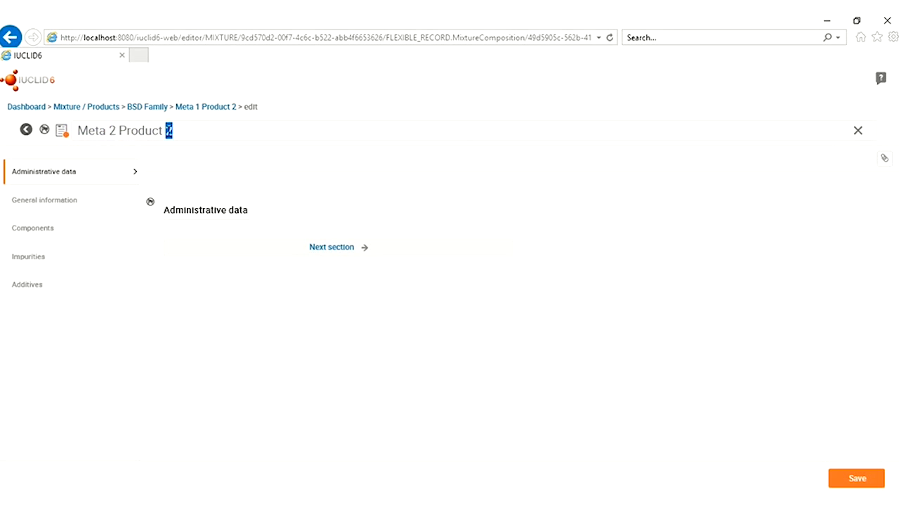
Rename the record title and Mixture/product name to Meta 2 Product 1
{"action": "type", "text": "1"}
{"action": "left_click", "coordinate": [66, 203]}
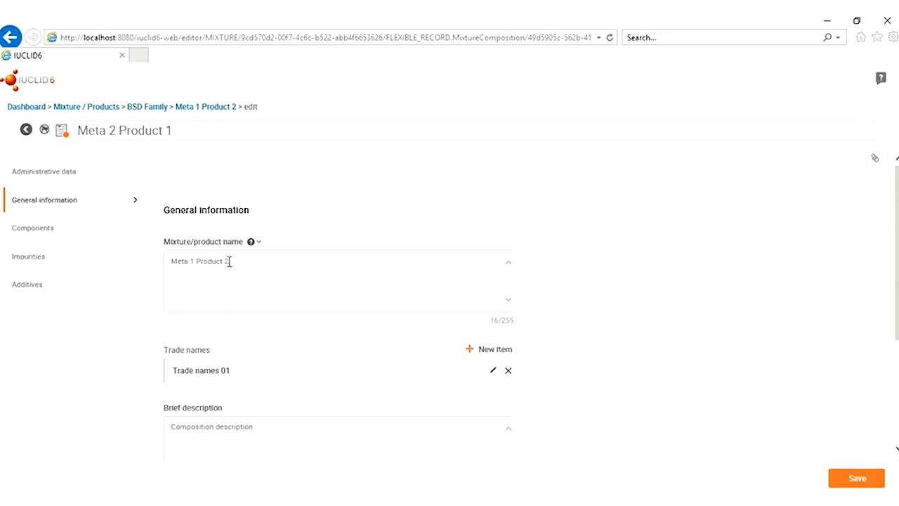
{"action": "double_click", "coordinate": [191, 261]}
Delete the Trade names 01 entry and show the Components section
{"action": "scroll", "coordinate": [246, 302], "scroll_direction": "down", "scroll_amount": 3}
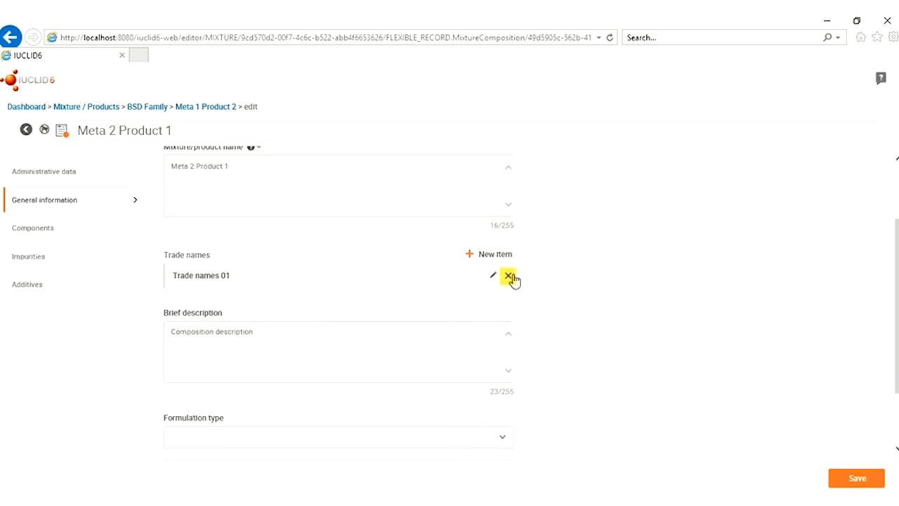
{"action": "left_click", "coordinate": [509, 276]}
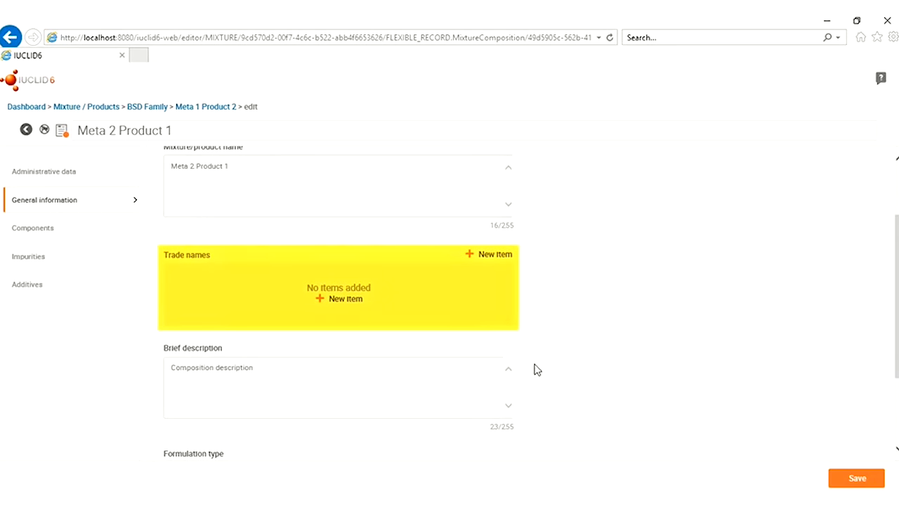
{"action": "scroll", "coordinate": [559, 344], "scroll_direction": "down", "scroll_amount": 2}
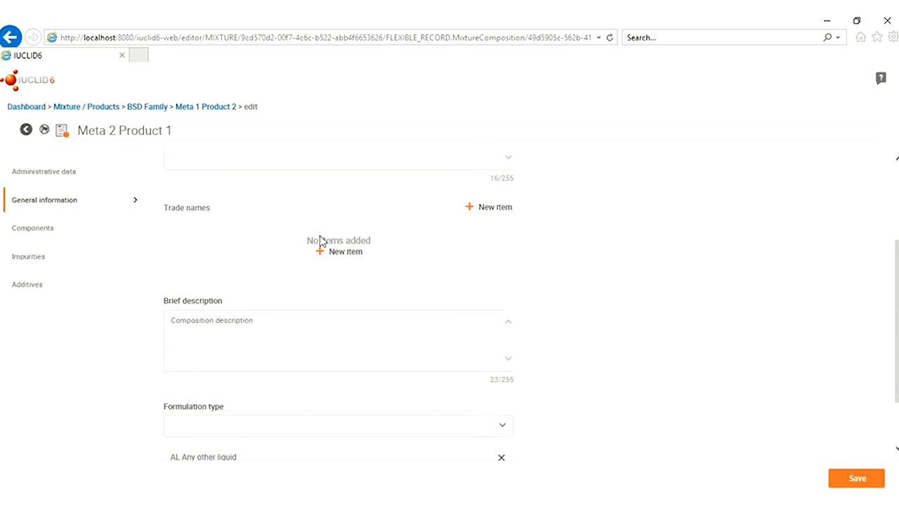
{"action": "scroll", "coordinate": [553, 307], "scroll_direction": "up", "scroll_amount": 3}
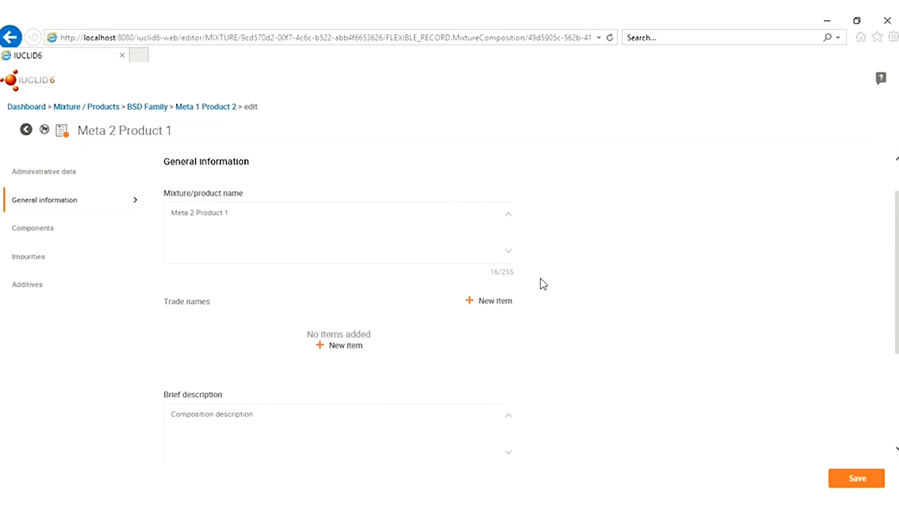
{"action": "scroll", "coordinate": [562, 405], "scroll_direction": "down", "scroll_amount": 3}
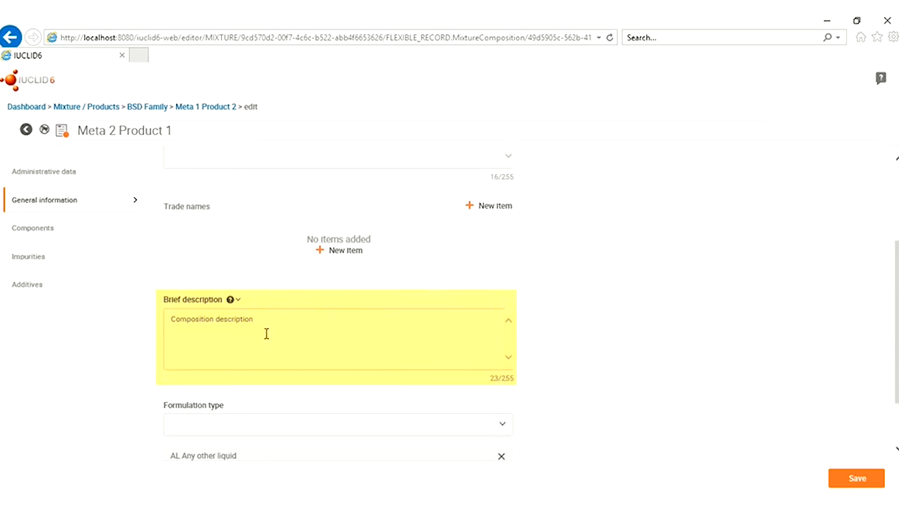
{"action": "scroll", "coordinate": [597, 383], "scroll_direction": "down", "scroll_amount": 2}
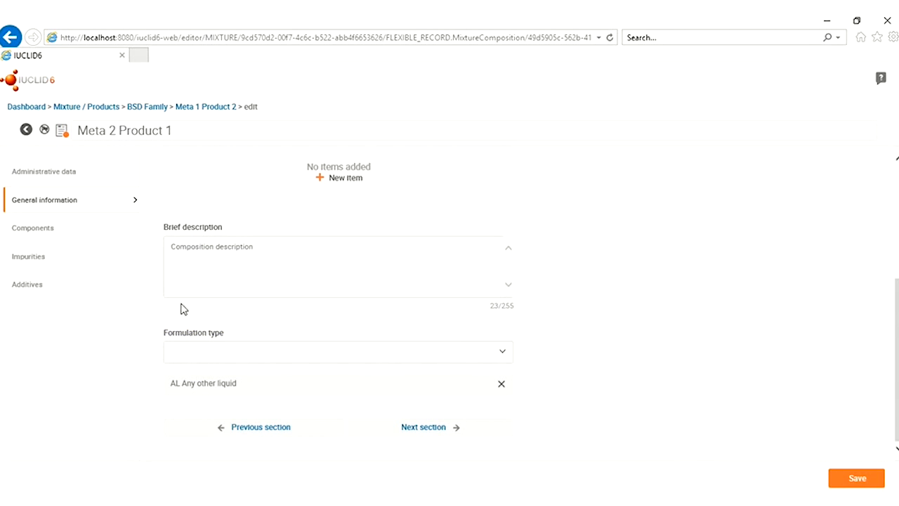
{"action": "left_click", "coordinate": [24, 228]}
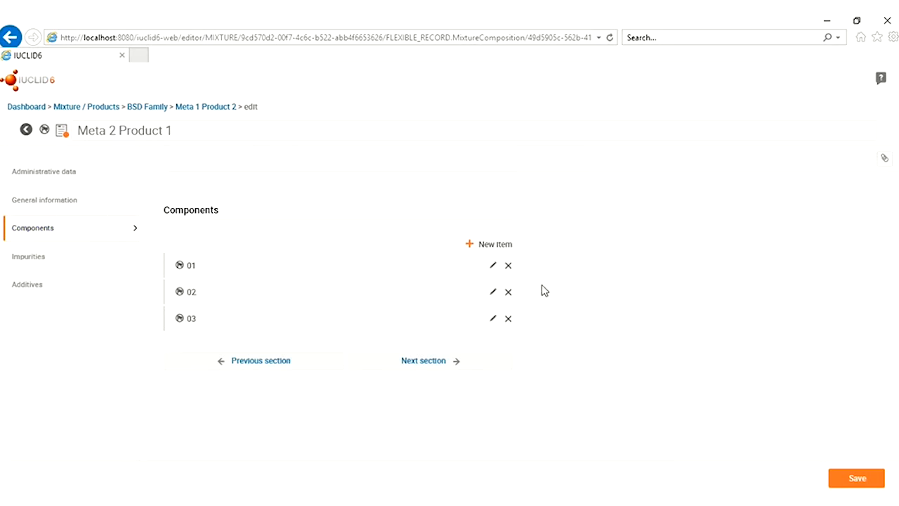
Set the solvent's typical concentration to 87 % (w/w)
{"action": "left_click", "coordinate": [493, 267]}
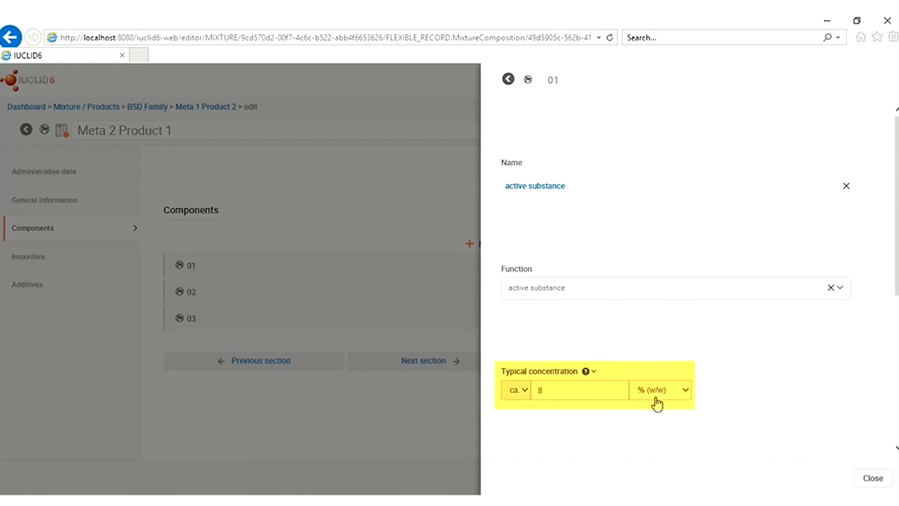
{"action": "left_click", "coordinate": [871, 478]}
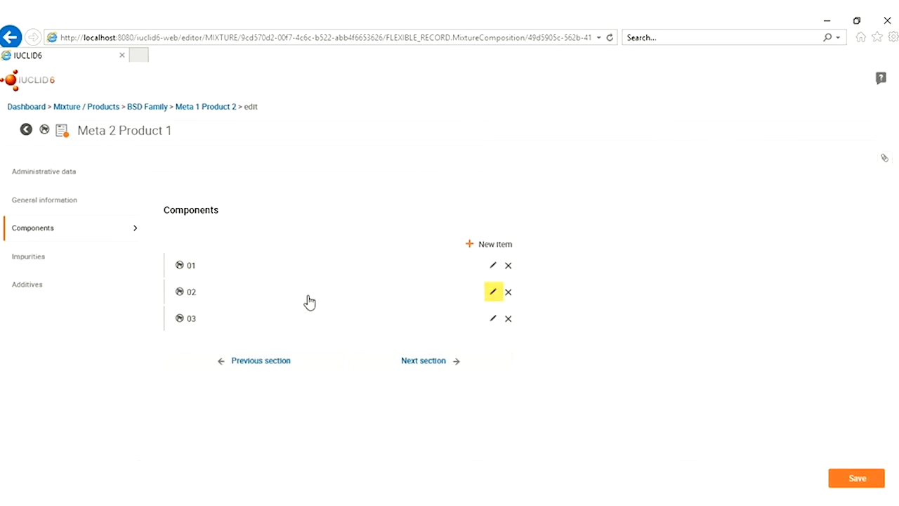
{"action": "left_click", "coordinate": [492, 293]}
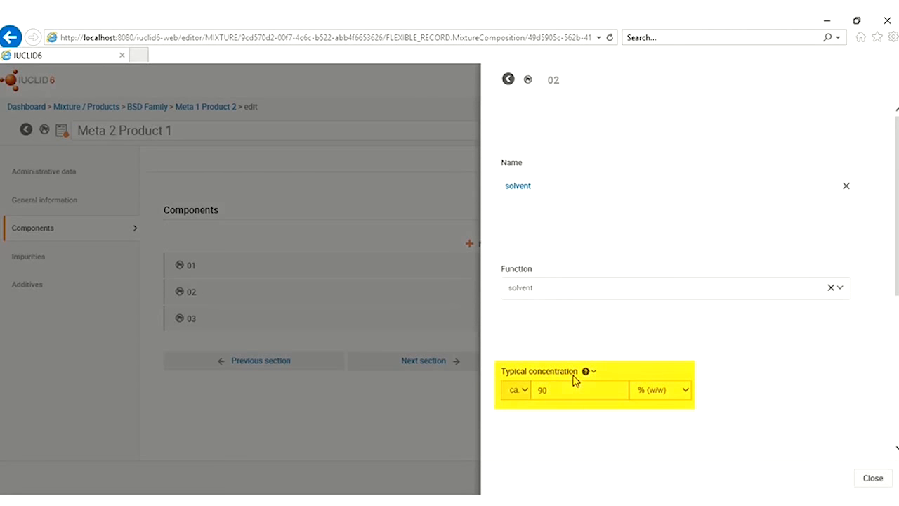
{"action": "left_click_drag", "start_coordinate": [566, 390], "coordinate": [527, 389]}
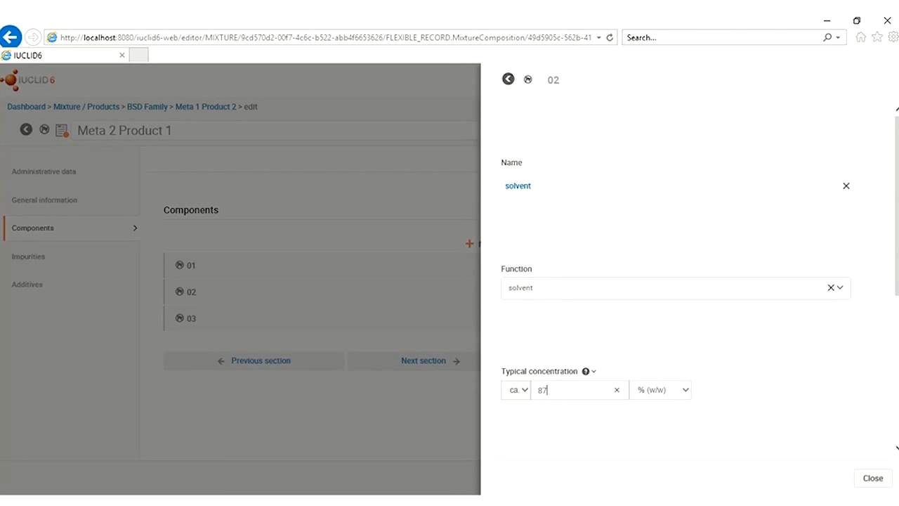
{"action": "left_click", "coordinate": [871, 477]}
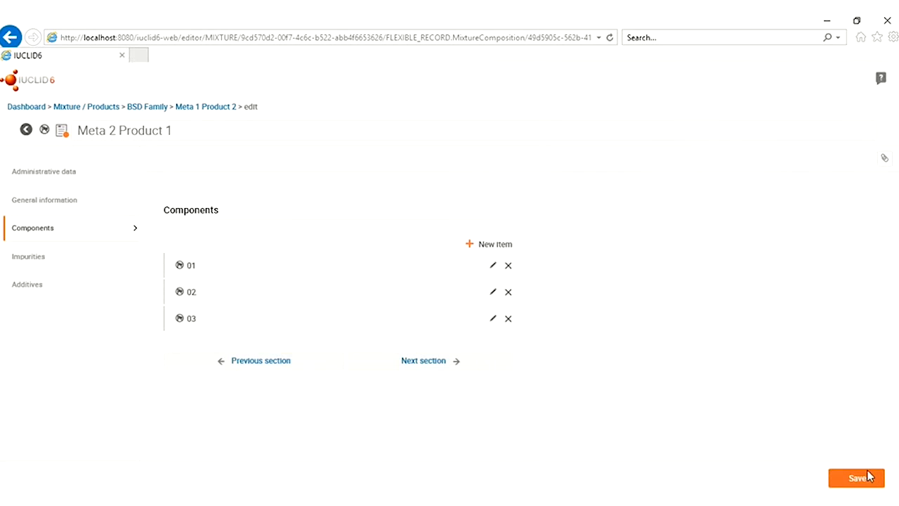
Replace dye 1 with dye 2 at 5 % (w/w) in component 03 and save
{"action": "left_click", "coordinate": [492, 318]}
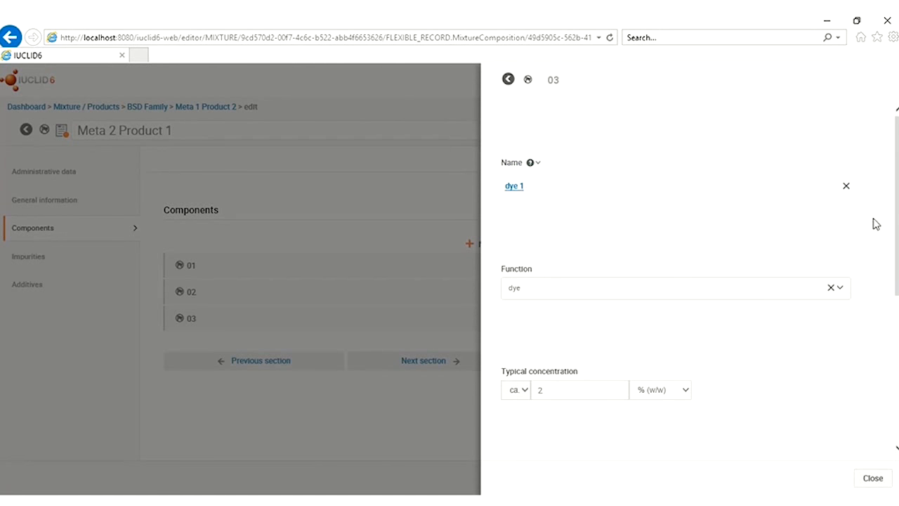
{"action": "left_click", "coordinate": [846, 187]}
{"action": "left_click", "coordinate": [557, 178]}
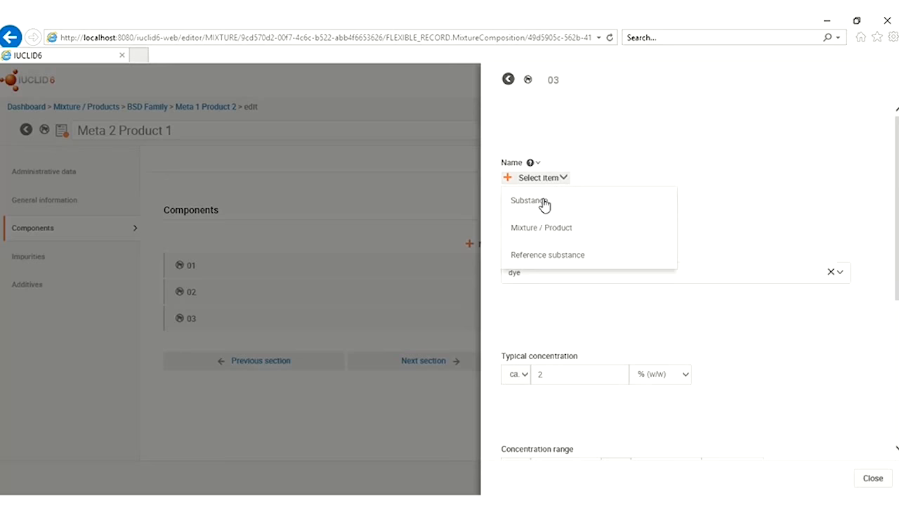
{"action": "left_click", "coordinate": [545, 204]}
{"action": "left_click", "coordinate": [518, 388]}
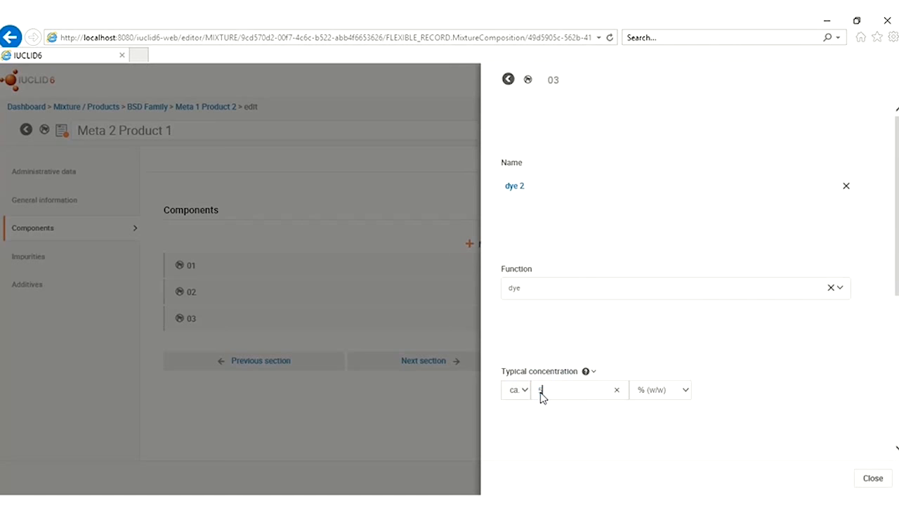
{"action": "left_click", "coordinate": [875, 479]}
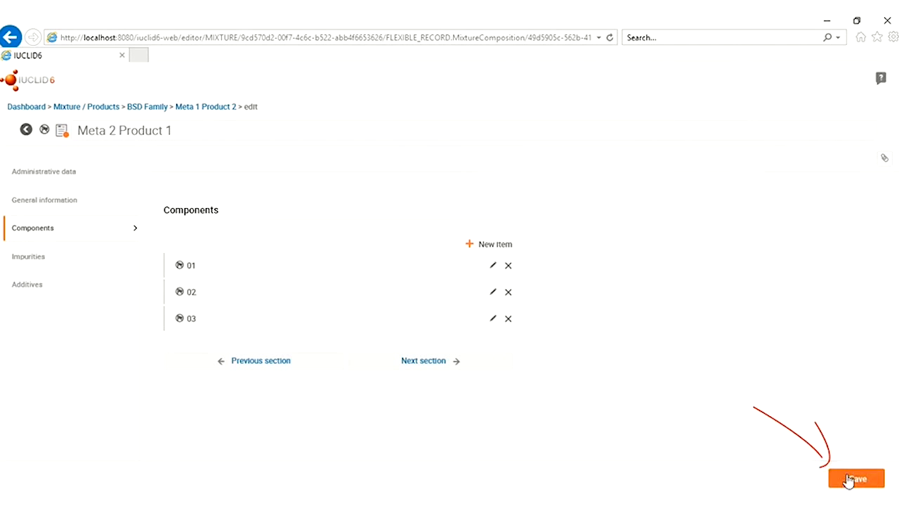
{"action": "left_click", "coordinate": [854, 479]}
Open the saved Meta 2 Product 1 record in read mode and scroll through its components
{"action": "left_click", "coordinate": [430, 127]}
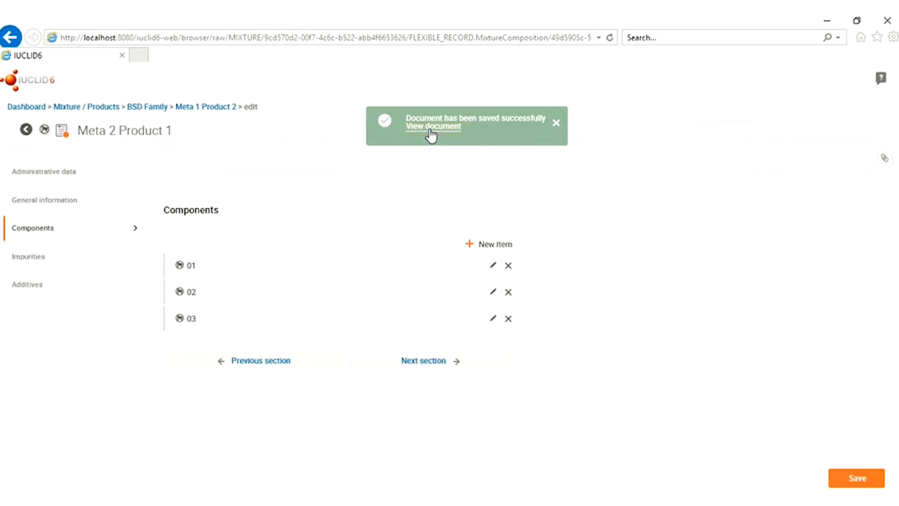
{"action": "scroll", "coordinate": [532, 332], "scroll_direction": "down", "scroll_amount": 5}
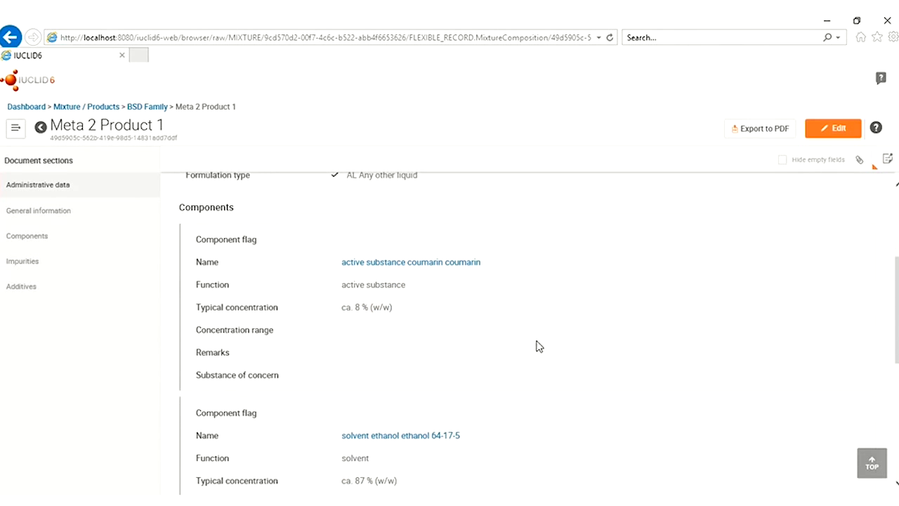
{"action": "scroll", "coordinate": [441, 295], "scroll_direction": "down", "scroll_amount": 3}
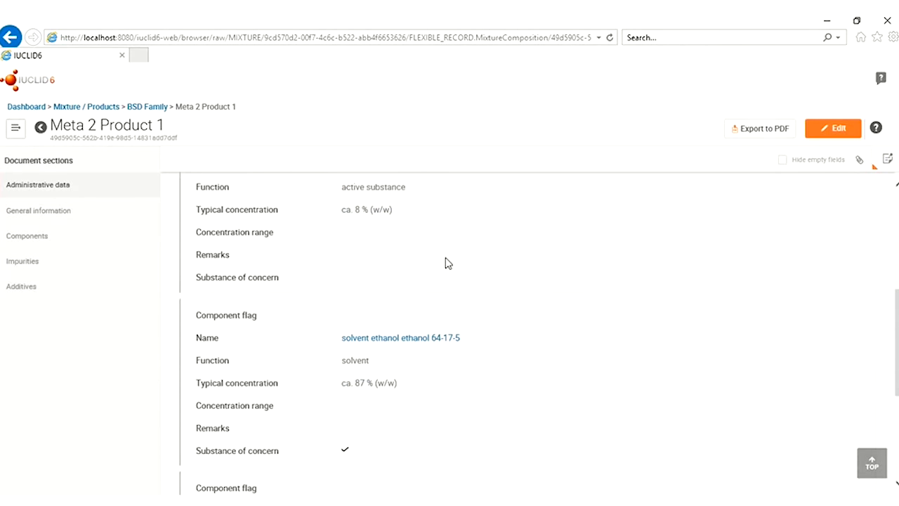
{"action": "scroll", "coordinate": [492, 328], "scroll_direction": "down", "scroll_amount": 5}
{"action": "scroll", "coordinate": [492, 328], "scroll_direction": "up", "scroll_amount": 3}
{"action": "scroll", "coordinate": [492, 327], "scroll_direction": "up", "scroll_amount": 1}
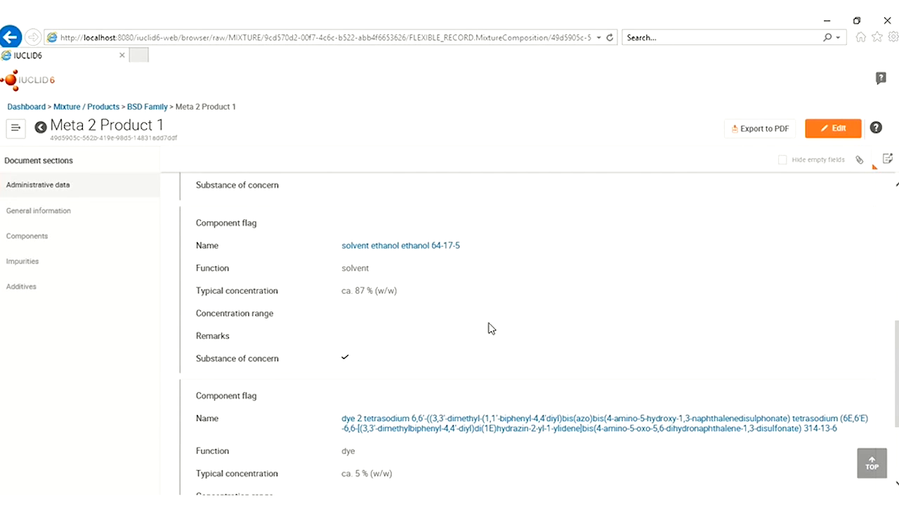
{"action": "scroll", "coordinate": [487, 333], "scroll_direction": "up", "scroll_amount": 8}
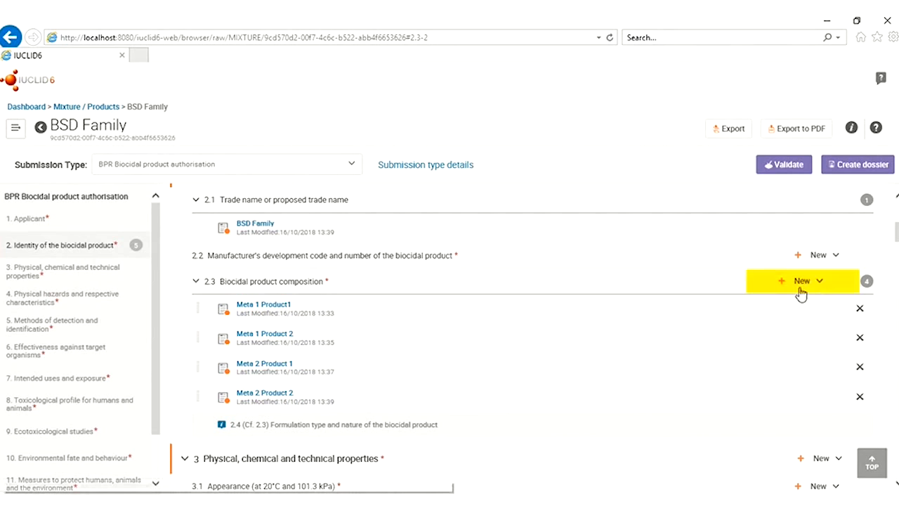
Add a new summary composition record and title it BSD Family
{"action": "left_click", "coordinate": [821, 281]}
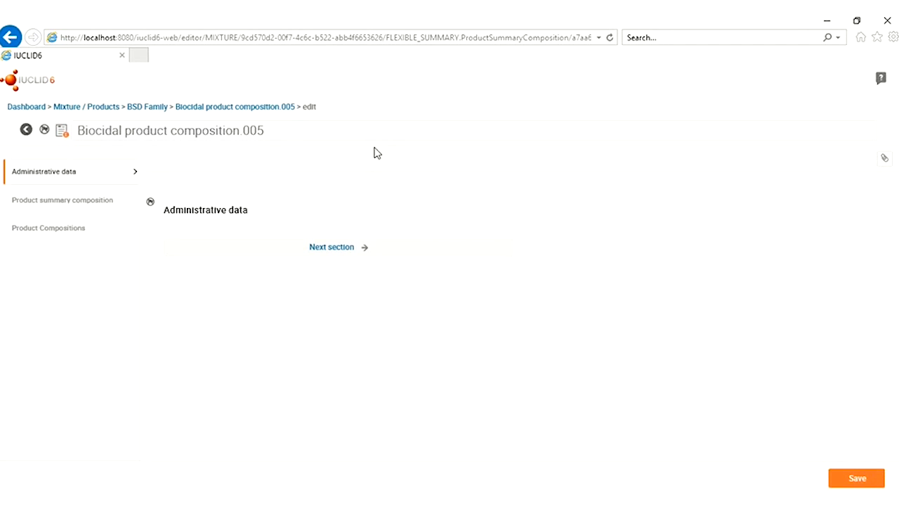
{"action": "left_click_drag", "start_coordinate": [274, 127], "coordinate": [78, 126]}
{"action": "key", "text": "BackSpace"}
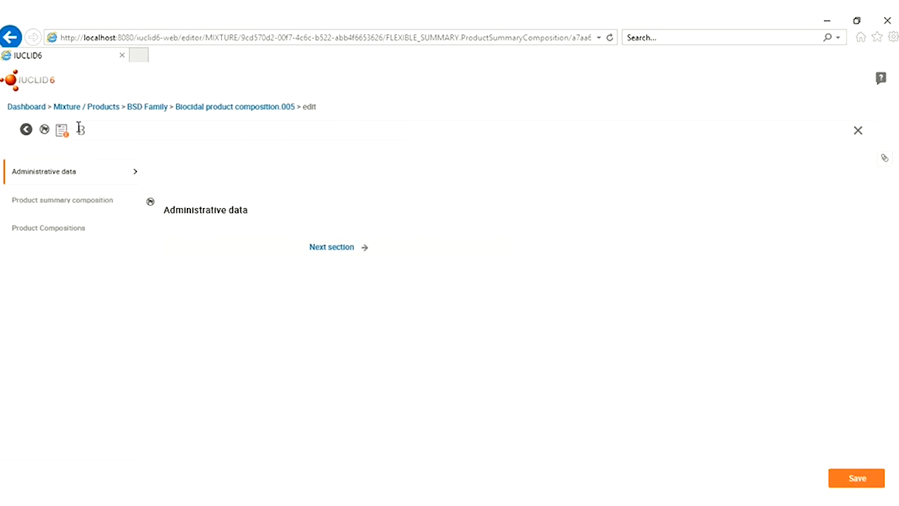
{"action": "type", "text": "BSD Family"}
Enter BSD Family as the Product family or group name
{"action": "left_click", "coordinate": [106, 199]}
{"action": "left_click", "coordinate": [237, 265]}
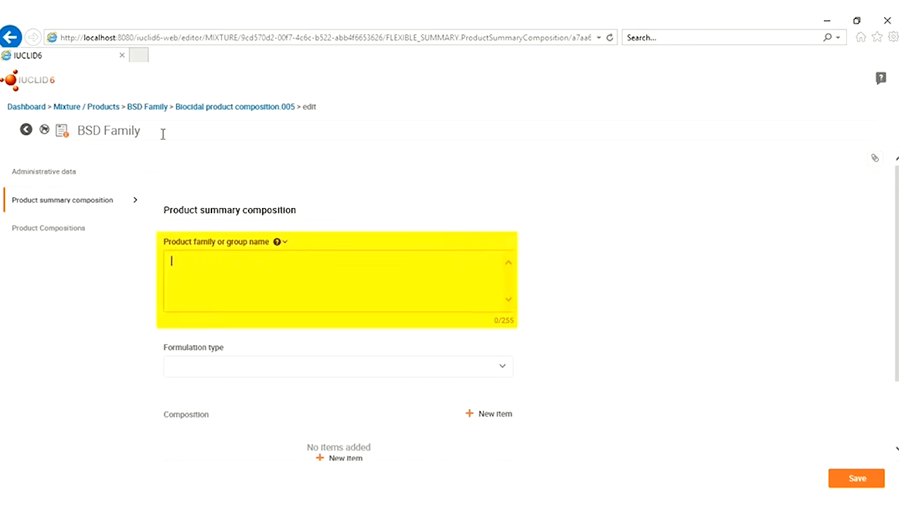
{"action": "left_click_drag", "start_coordinate": [162, 133], "coordinate": [81, 133]}
{"action": "key", "text": "ctrl+c"}
{"action": "left_click", "coordinate": [200, 269]}
{"action": "key", "text": "ctrl+v"}
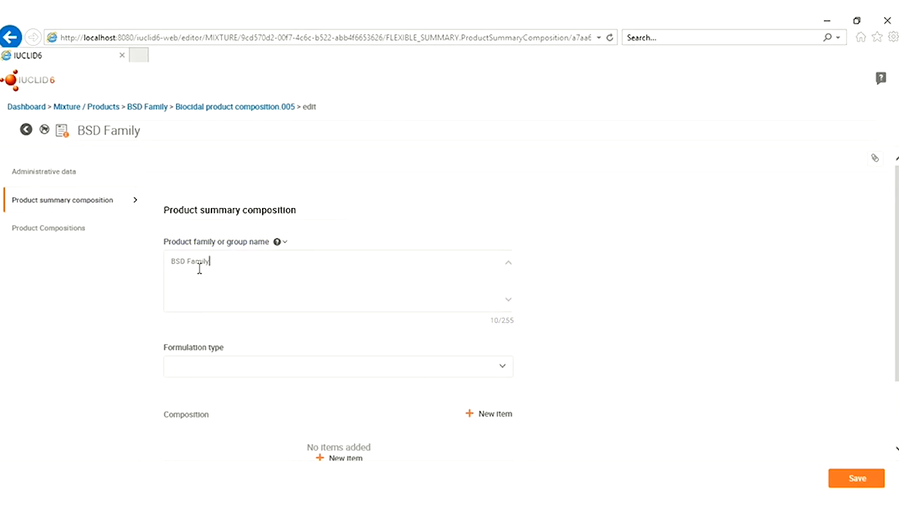
Set the formulation type to AL Any other liquid
{"action": "scroll", "coordinate": [335, 334], "scroll_direction": "down", "scroll_amount": 1}
{"action": "left_click", "coordinate": [343, 327]}
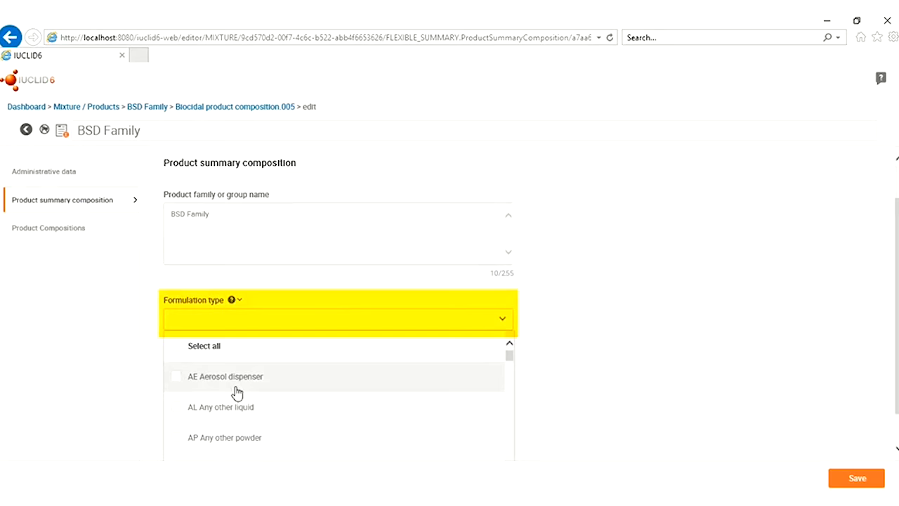
{"action": "left_click", "coordinate": [173, 413]}
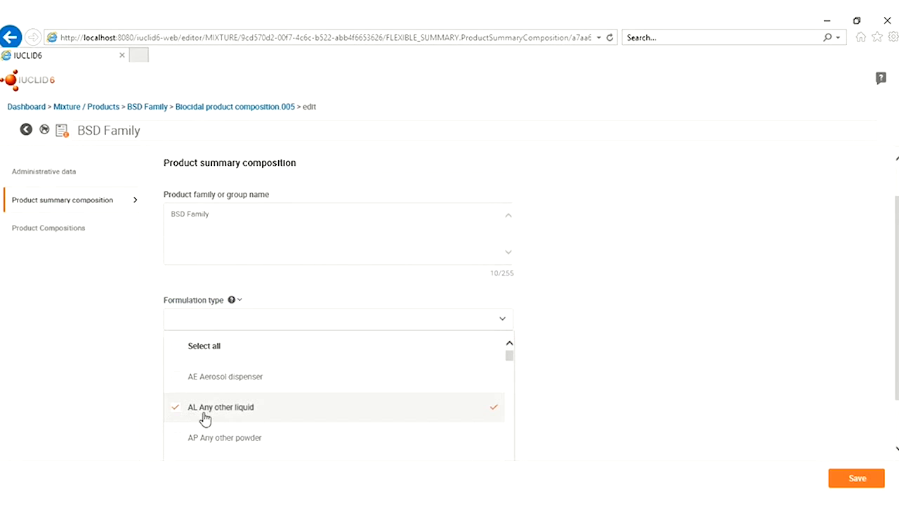
{"action": "left_click", "coordinate": [606, 402]}
{"action": "scroll", "coordinate": [607, 394], "scroll_direction": "down", "scroll_amount": 1}
{"action": "scroll", "coordinate": [601, 369], "scroll_direction": "down", "scroll_amount": 1}
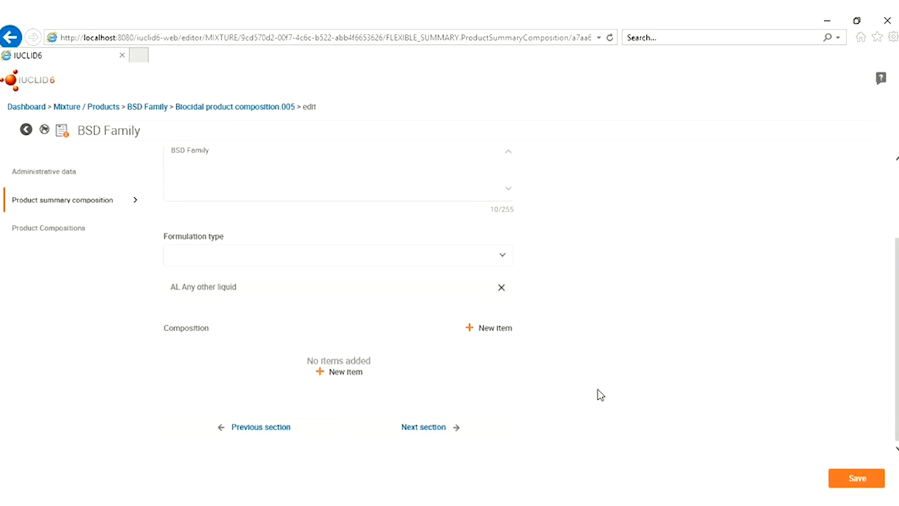
Add Composition 01 with function active substance at >= 5 to <= 20 % (w/w)
{"action": "left_click", "coordinate": [332, 377]}
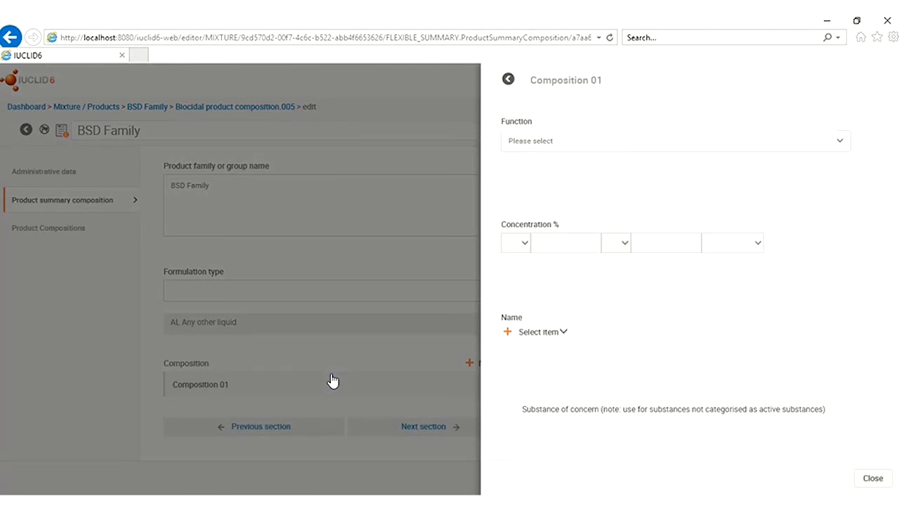
{"action": "left_click", "coordinate": [547, 144]}
{"action": "left_click", "coordinate": [531, 175]}
{"action": "left_click", "coordinate": [517, 243]}
{"action": "left_click", "coordinate": [518, 253]}
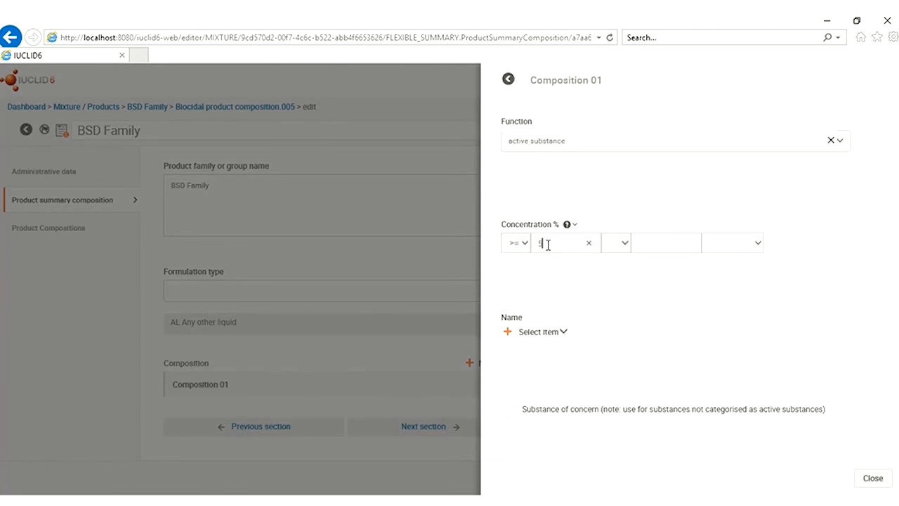
{"action": "left_click", "coordinate": [623, 247]}
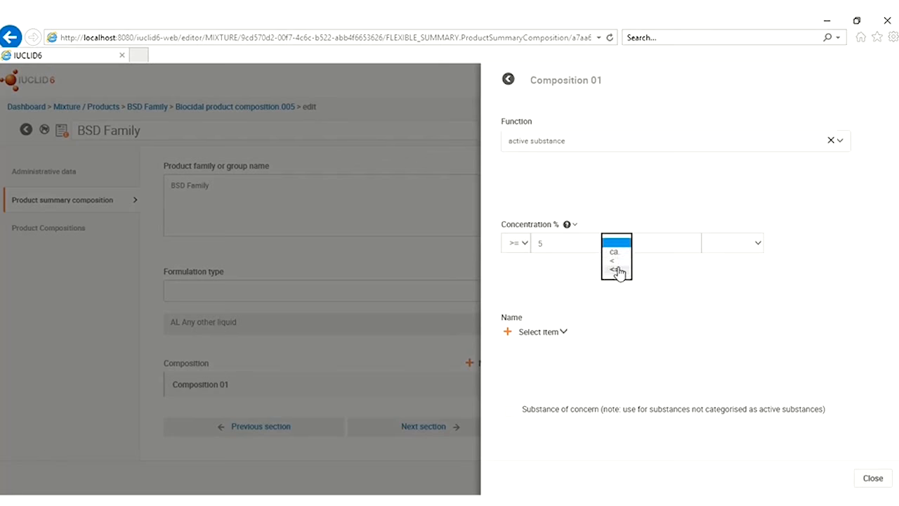
{"action": "left_click", "coordinate": [622, 265]}
{"action": "left_click", "coordinate": [654, 237]}
{"action": "type", "text": "20"}
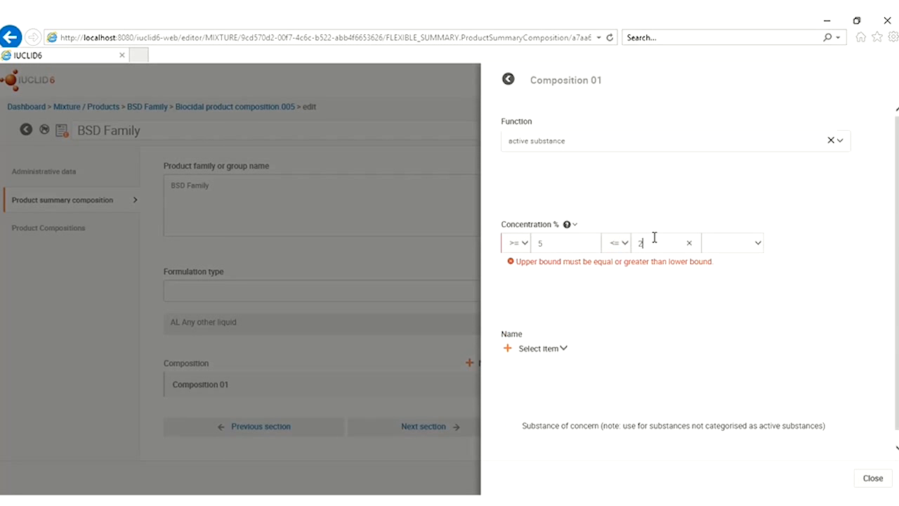
{"action": "left_click", "coordinate": [757, 246]}
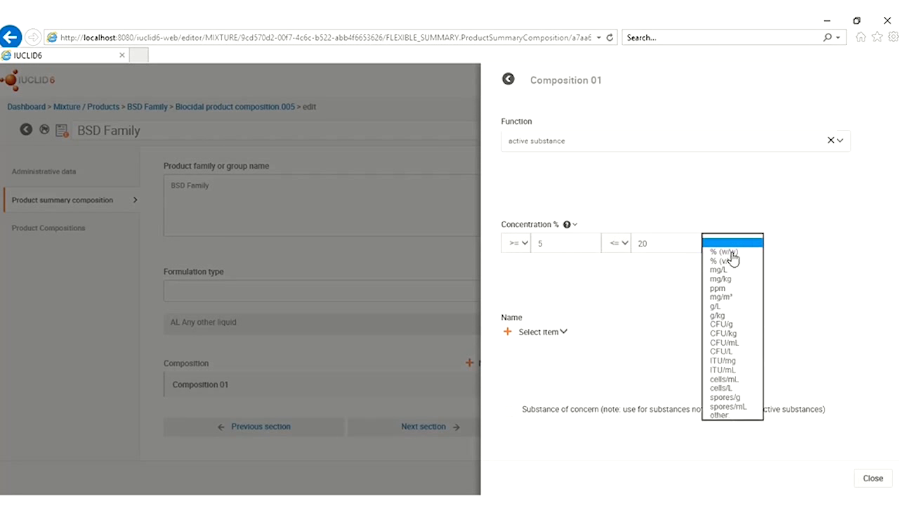
{"action": "left_click", "coordinate": [728, 251]}
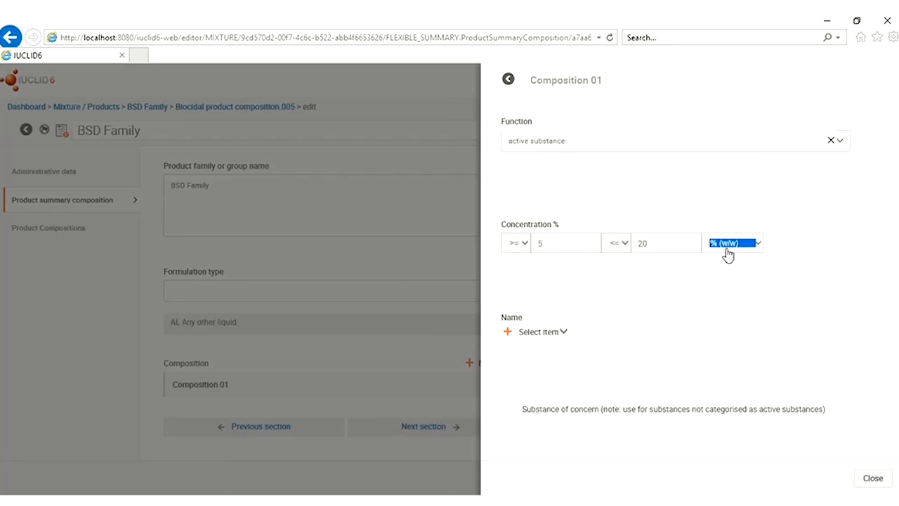
Link the active substance record as Composition 01's name and add an empty Composition 02
{"action": "left_click", "coordinate": [546, 335]}
{"action": "left_click", "coordinate": [538, 357]}
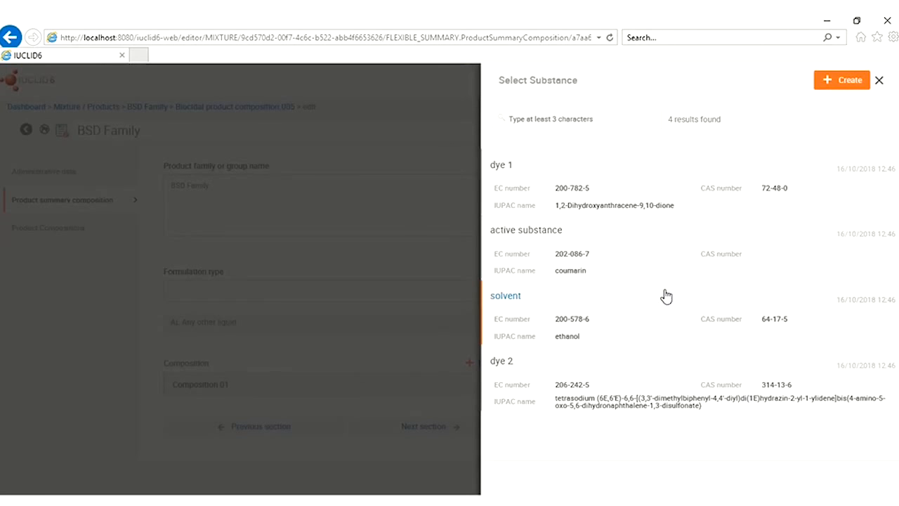
{"action": "left_click", "coordinate": [597, 222]}
{"action": "left_click", "coordinate": [575, 250]}
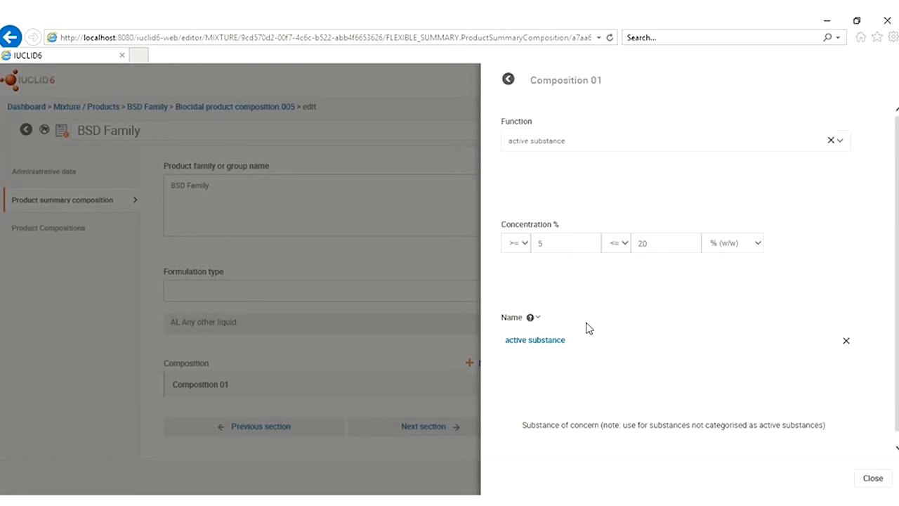
{"action": "left_click", "coordinate": [872, 478]}
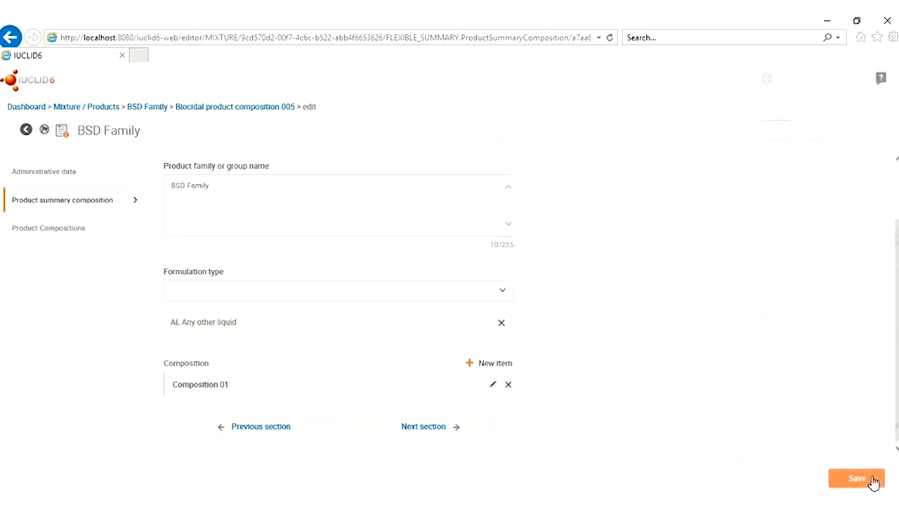
{"action": "left_click", "coordinate": [498, 366]}
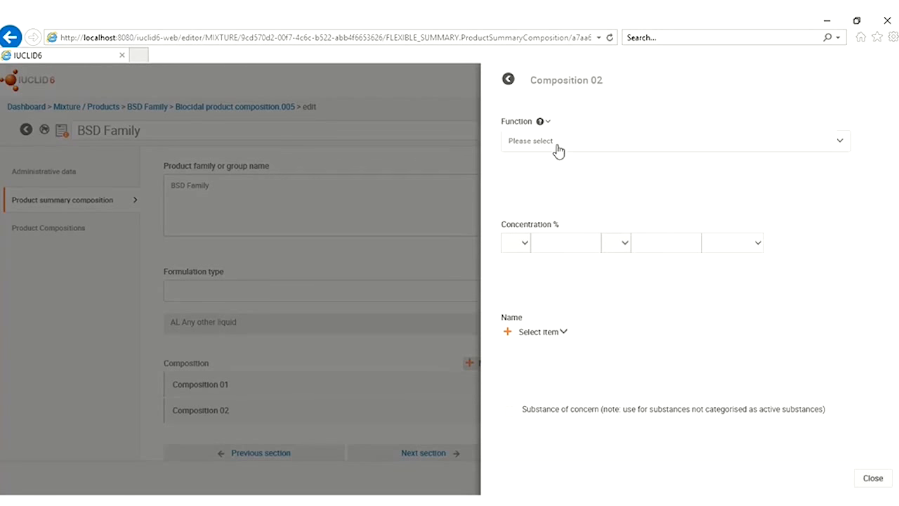
Set Composition 02's function to solvent with concentration >= 75 to 90 % (w/w)
{"action": "left_click", "coordinate": [557, 146]}
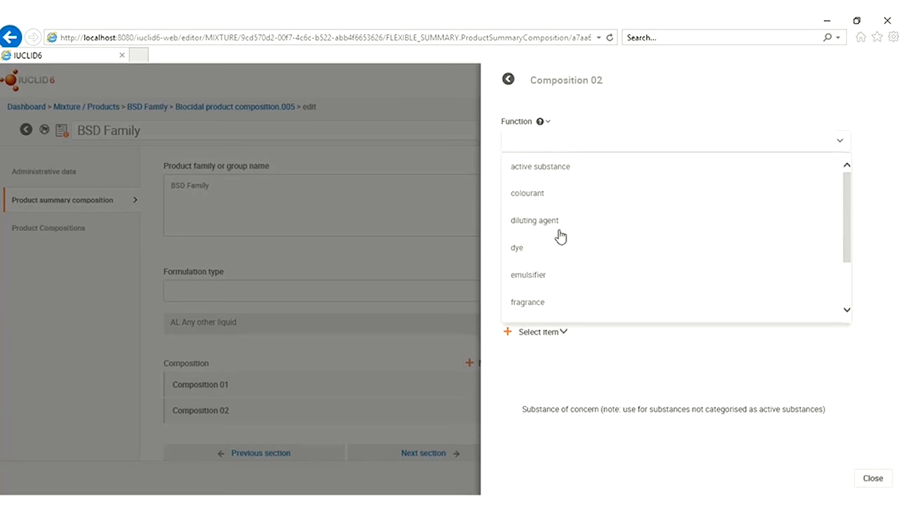
{"action": "type", "text": "s"}
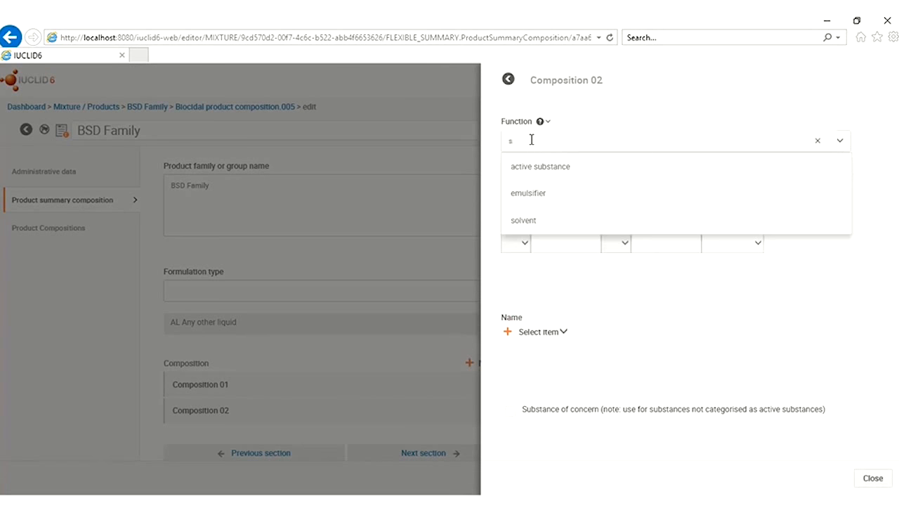
{"action": "type", "text": "olvent"}
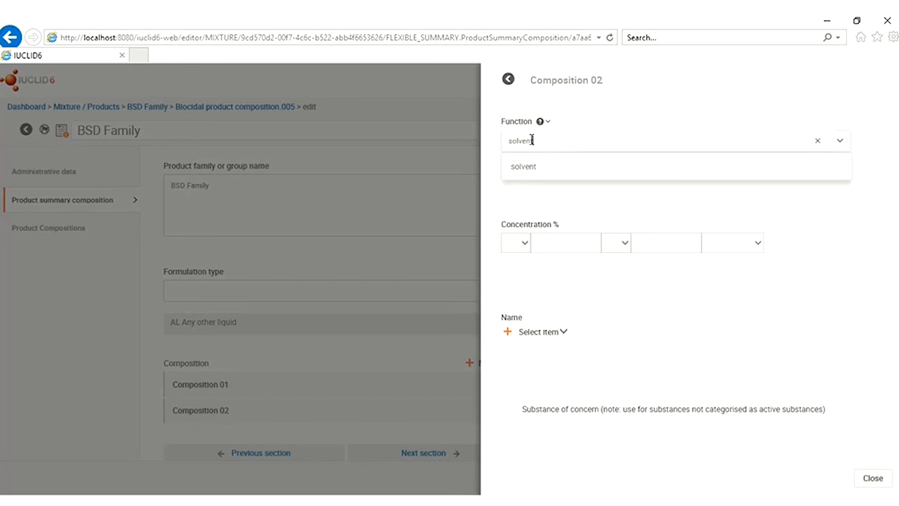
{"action": "left_click", "coordinate": [524, 169]}
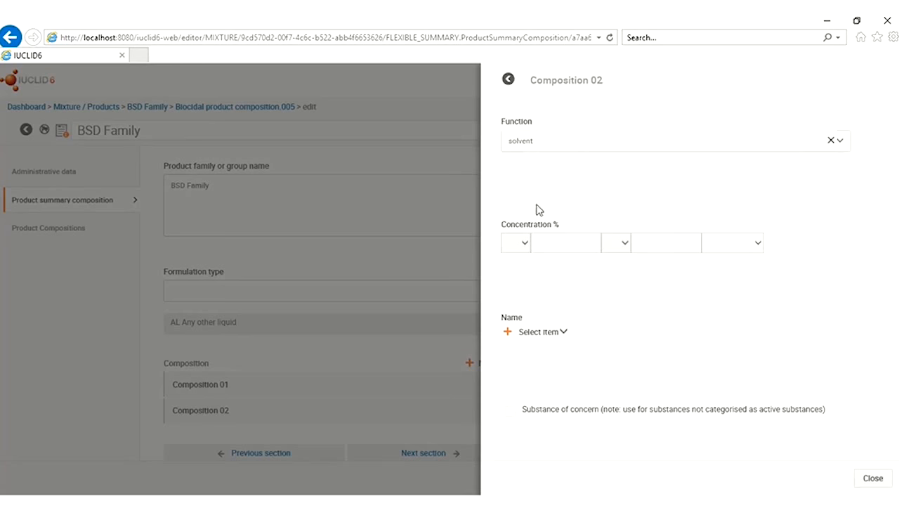
{"action": "left_click", "coordinate": [522, 244]}
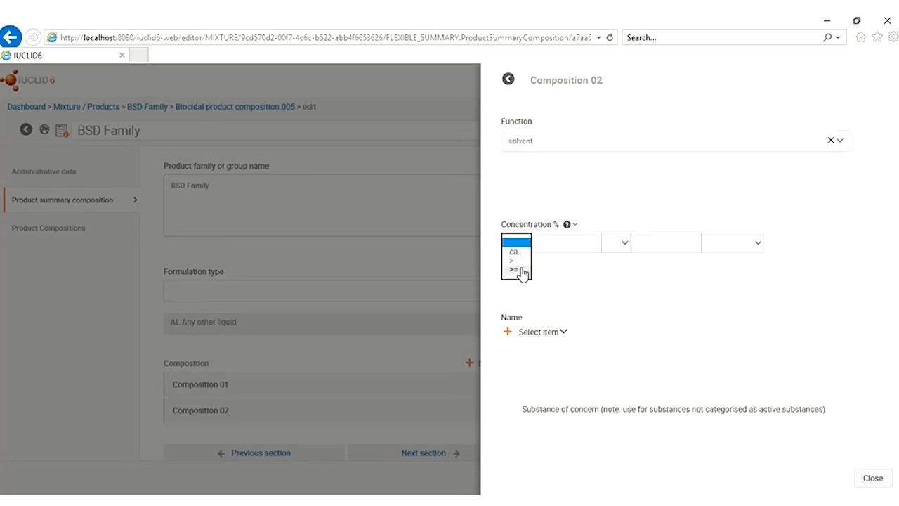
{"action": "left_click", "coordinate": [521, 271]}
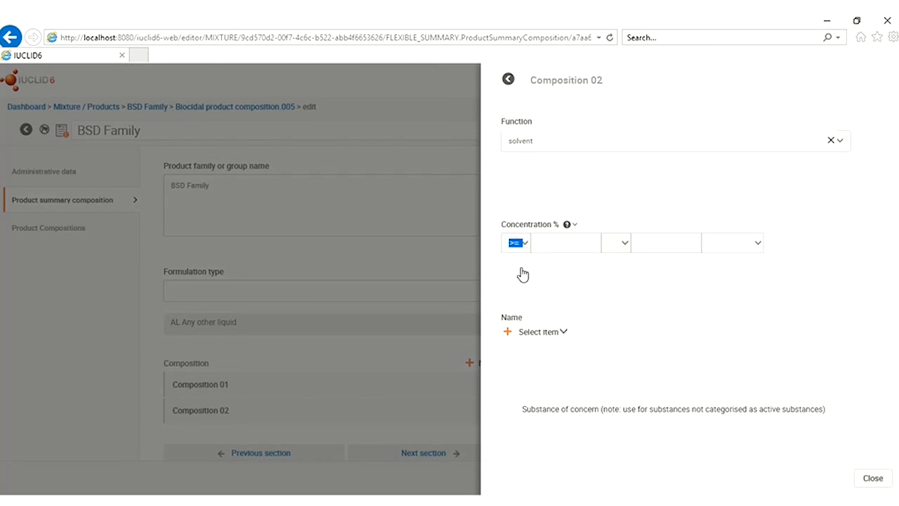
{"action": "left_click", "coordinate": [563, 243]}
{"action": "left_click", "coordinate": [644, 237]}
{"action": "type", "text": "90"}
{"action": "left_click", "coordinate": [749, 246]}
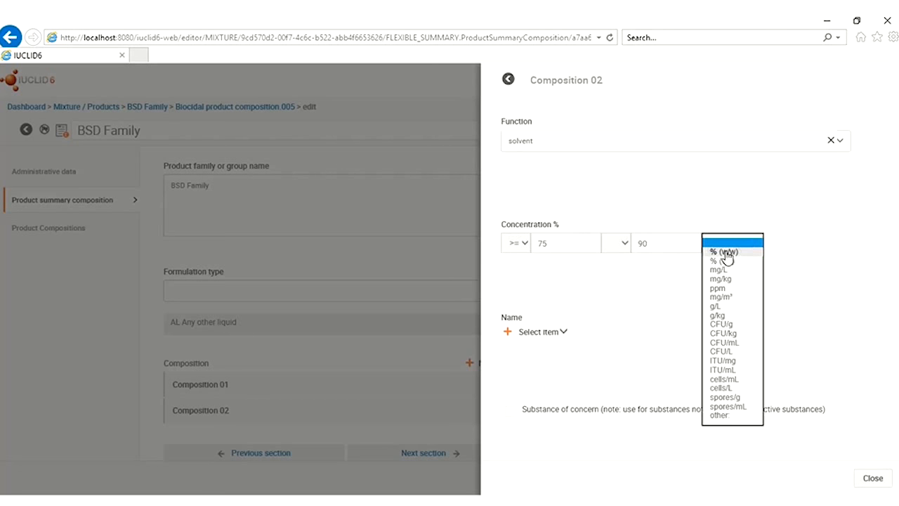
{"action": "left_click", "coordinate": [727, 253]}
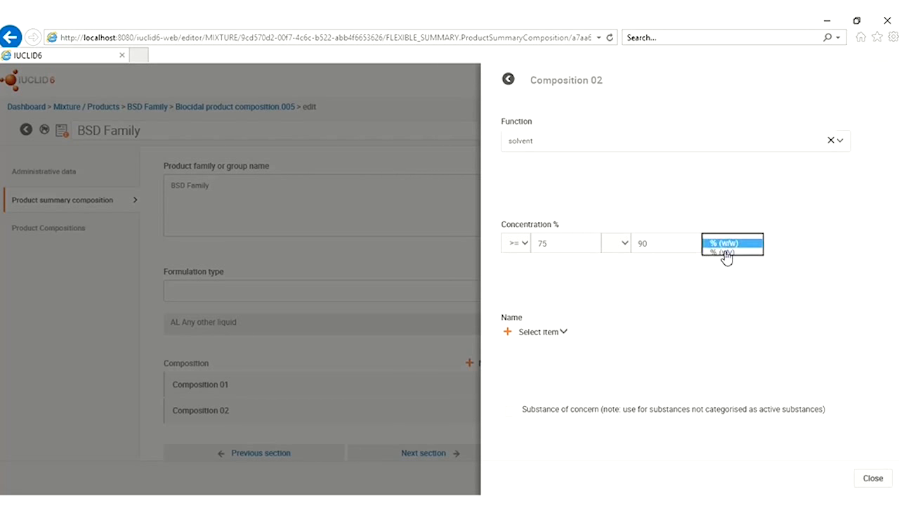
Link the solvent substance as its name and flag it as a substance of concern
{"action": "left_click", "coordinate": [543, 335]}
{"action": "left_click", "coordinate": [537, 356]}
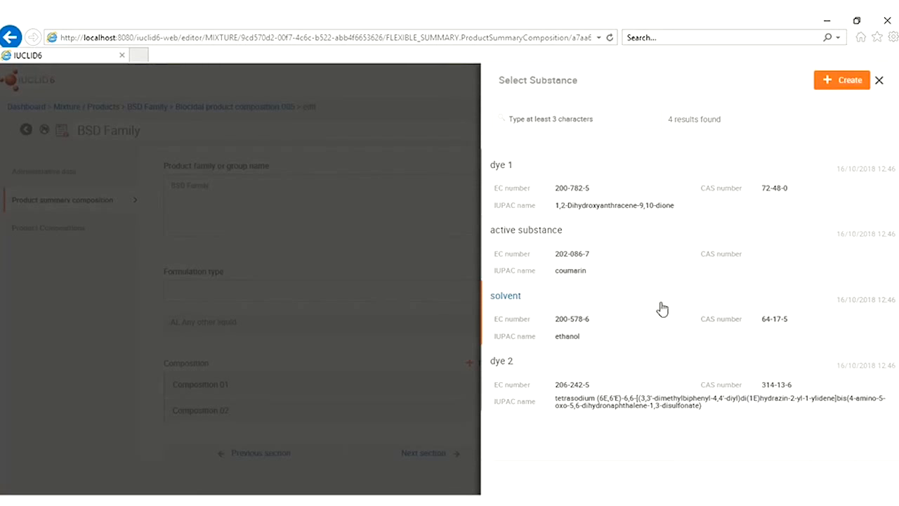
{"action": "left_click", "coordinate": [555, 119]}
{"action": "left_click", "coordinate": [526, 328]}
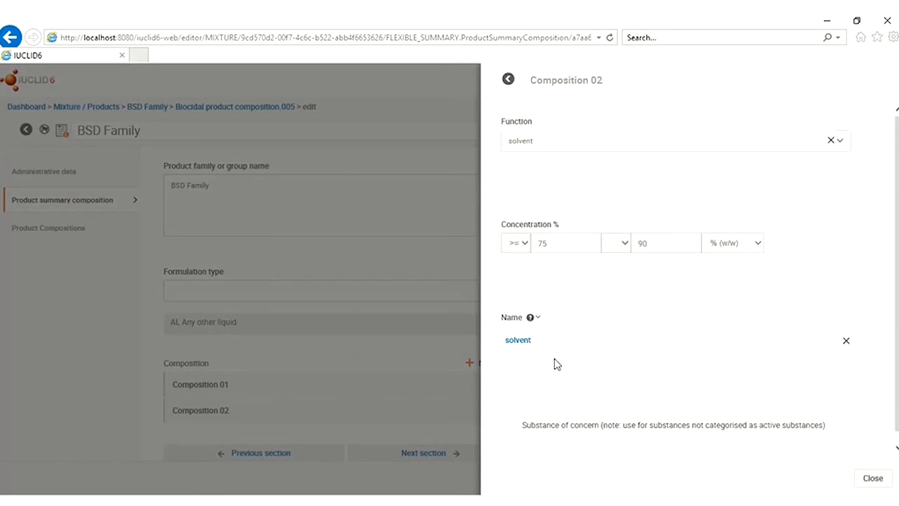
{"action": "scroll", "coordinate": [560, 371], "scroll_direction": "down", "scroll_amount": 1}
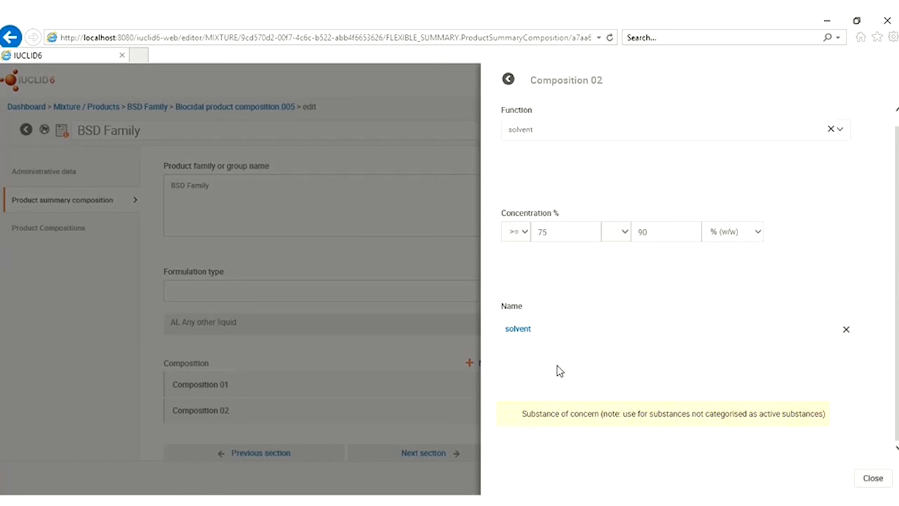
{"action": "left_click", "coordinate": [510, 417]}
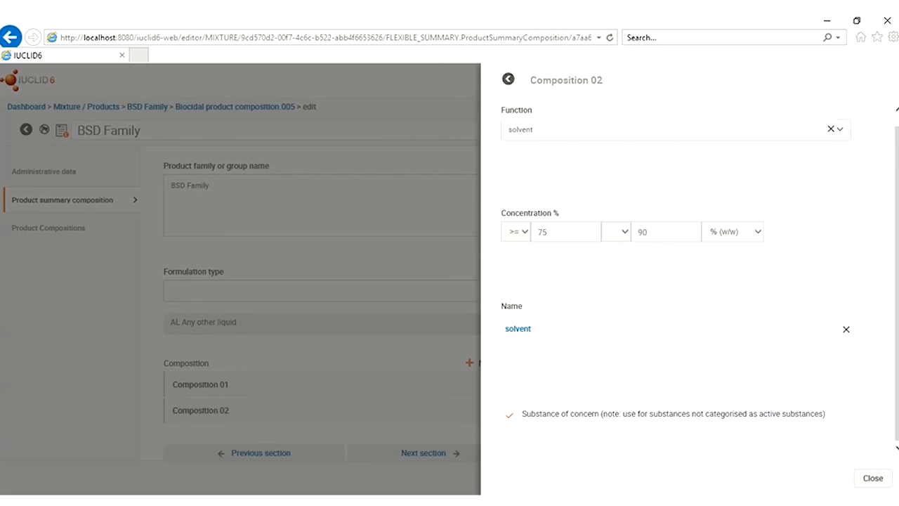
{"action": "left_click", "coordinate": [872, 478]}
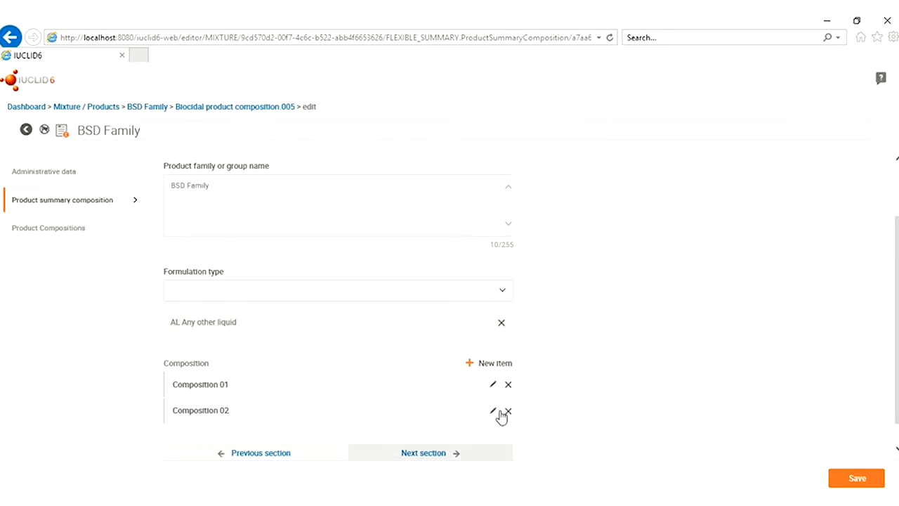
{"action": "scroll", "coordinate": [559, 371], "scroll_direction": "down", "scroll_amount": 1}
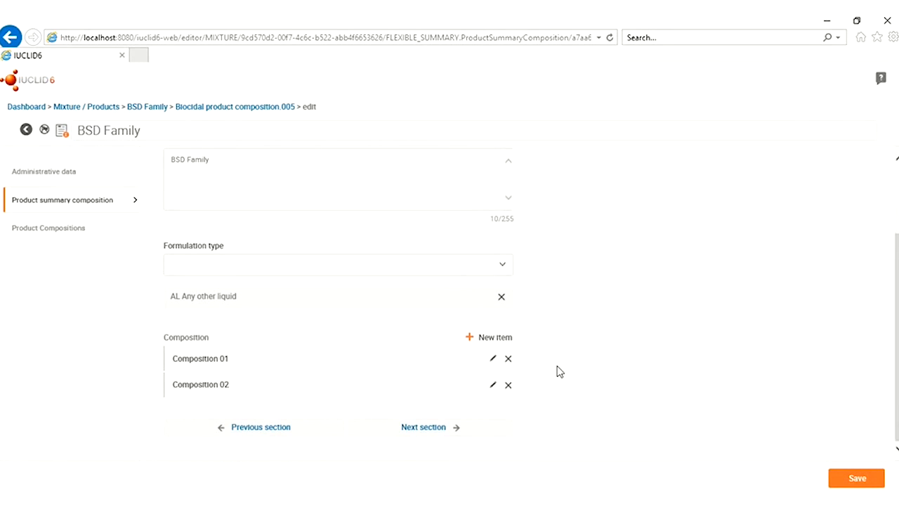
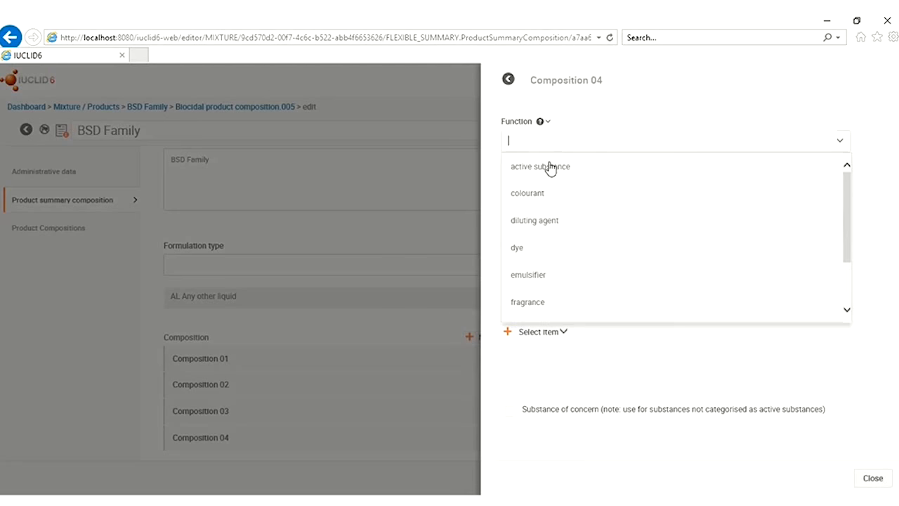
Set Composition 04's function to dye at >= 0 to <= 5 % (w/w)
{"action": "left_click", "coordinate": [532, 249]}
{"action": "left_click", "coordinate": [524, 246]}
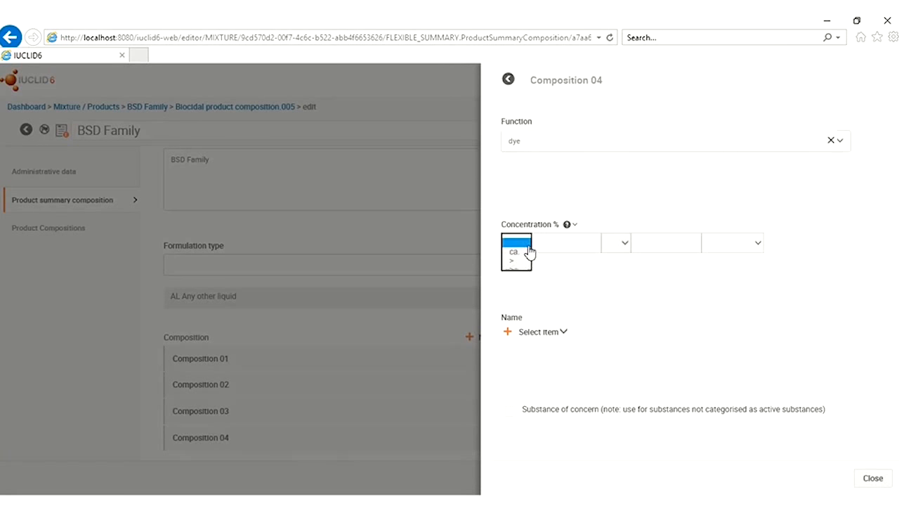
{"action": "left_click", "coordinate": [518, 275]}
{"action": "left_click", "coordinate": [562, 245]}
{"action": "left_click", "coordinate": [621, 249]}
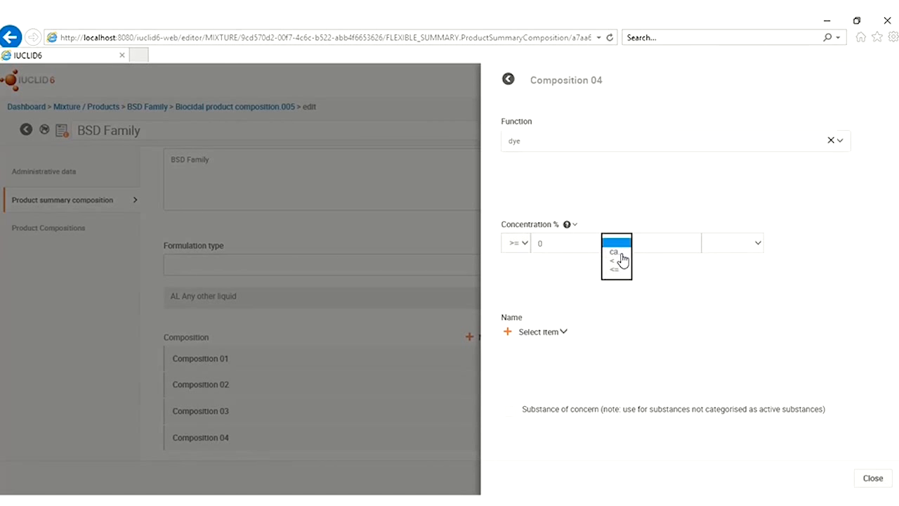
{"action": "left_click", "coordinate": [624, 267]}
{"action": "left_click", "coordinate": [654, 247]}
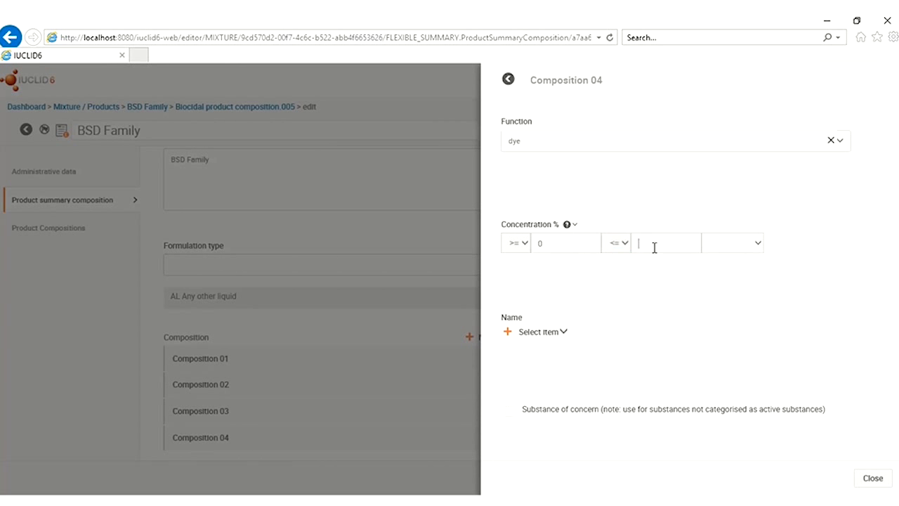
{"action": "left_click", "coordinate": [752, 244]}
{"action": "left_click", "coordinate": [745, 257]}
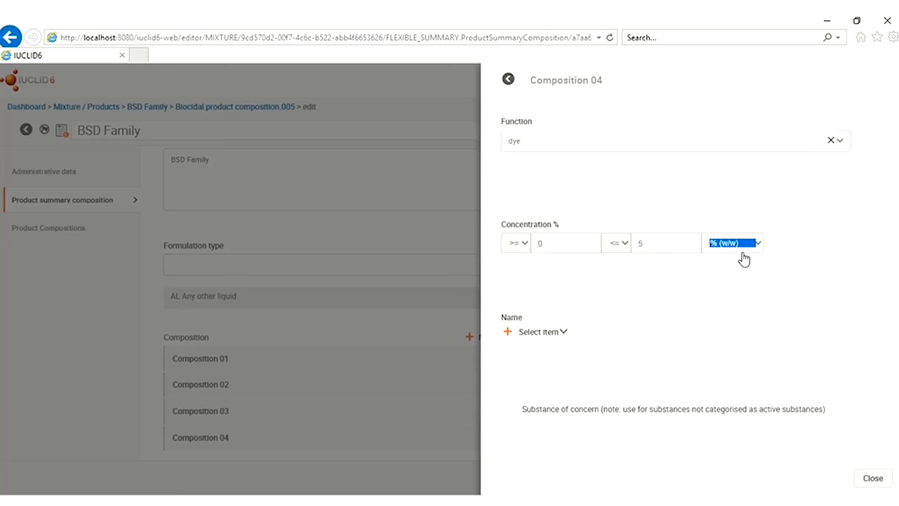
Link the substance dye 2 as Composition 04's name and close its details
{"action": "left_click", "coordinate": [540, 334]}
{"action": "left_click", "coordinate": [537, 357]}
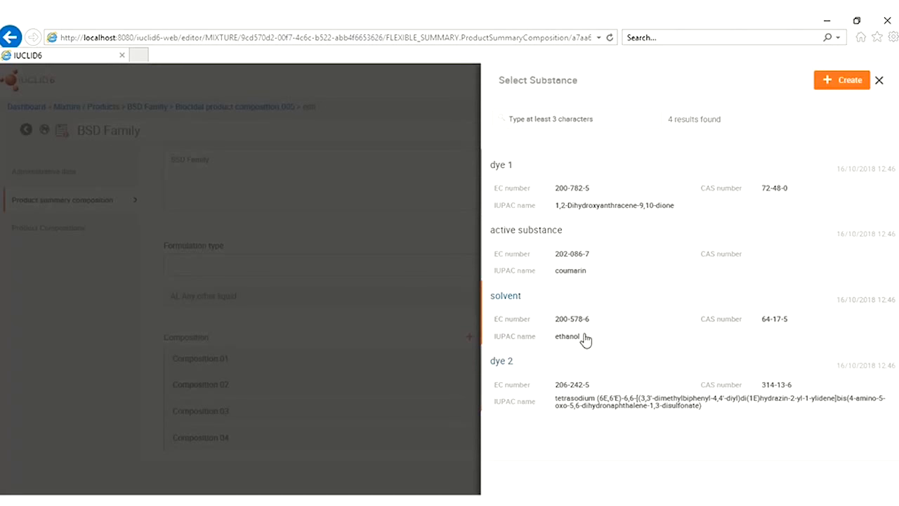
{"action": "left_click", "coordinate": [567, 387]}
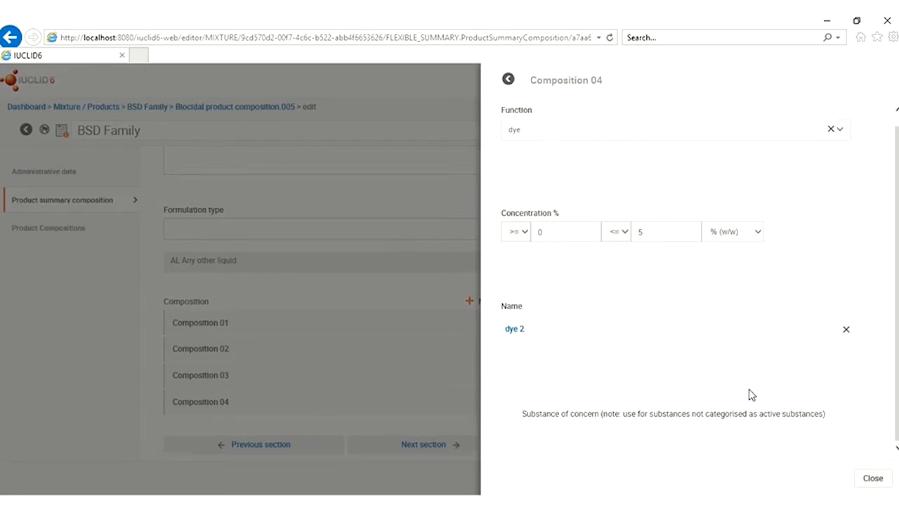
{"action": "left_click", "coordinate": [874, 477]}
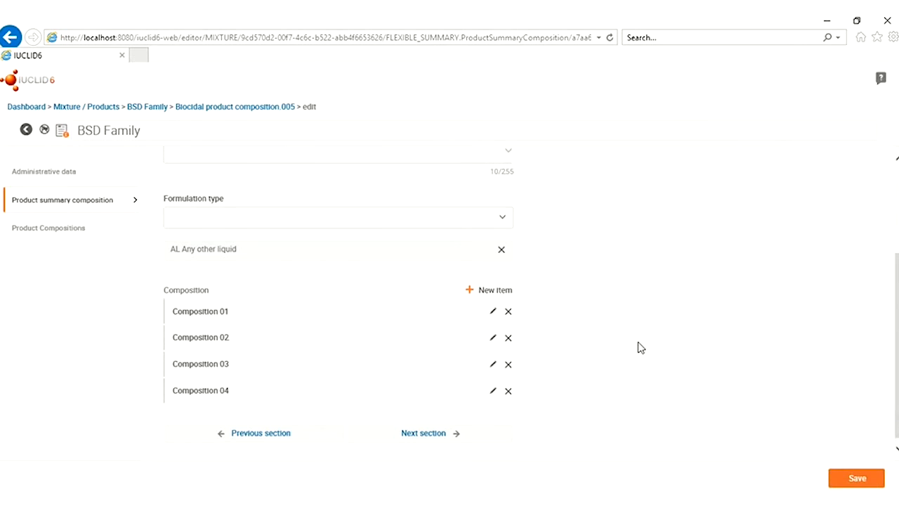
Save the BSD Family summary and review its four compositions, including dye 2, in view mode
{"action": "left_click", "coordinate": [858, 477]}
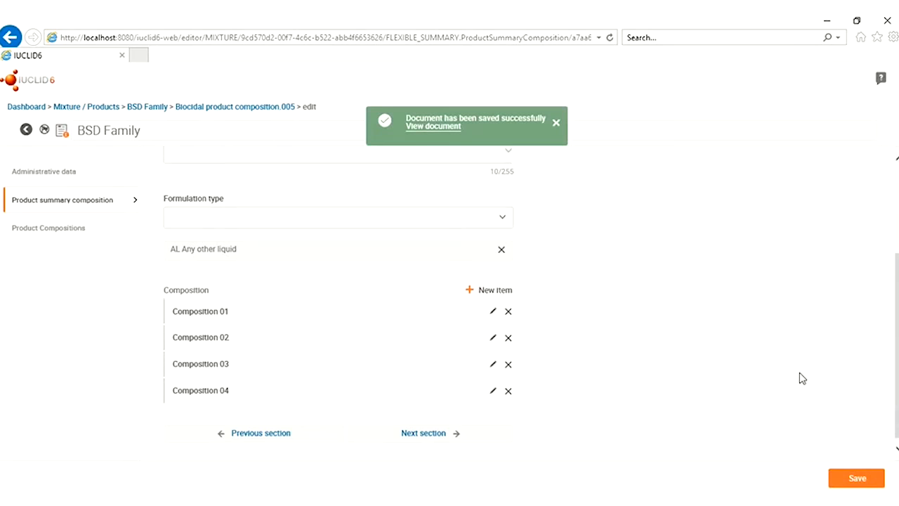
{"action": "left_click", "coordinate": [425, 129]}
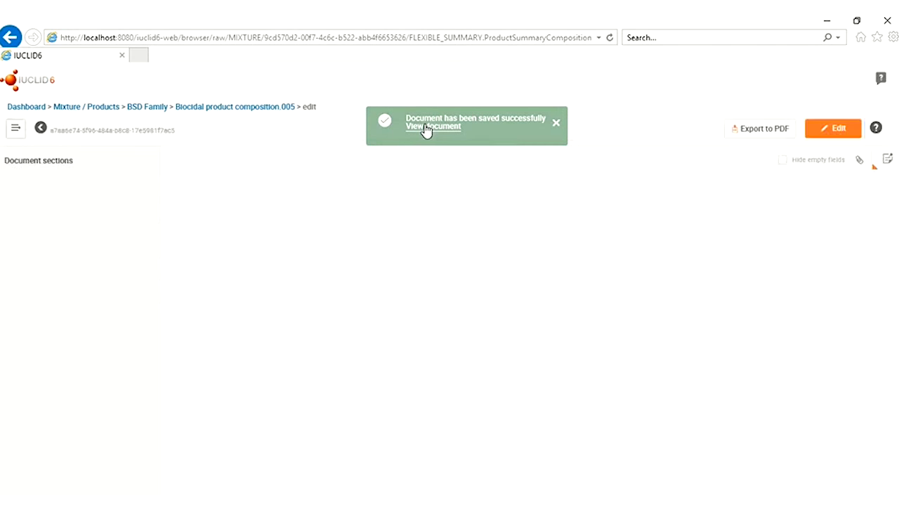
{"action": "scroll", "coordinate": [489, 332], "scroll_direction": "down", "scroll_amount": 1}
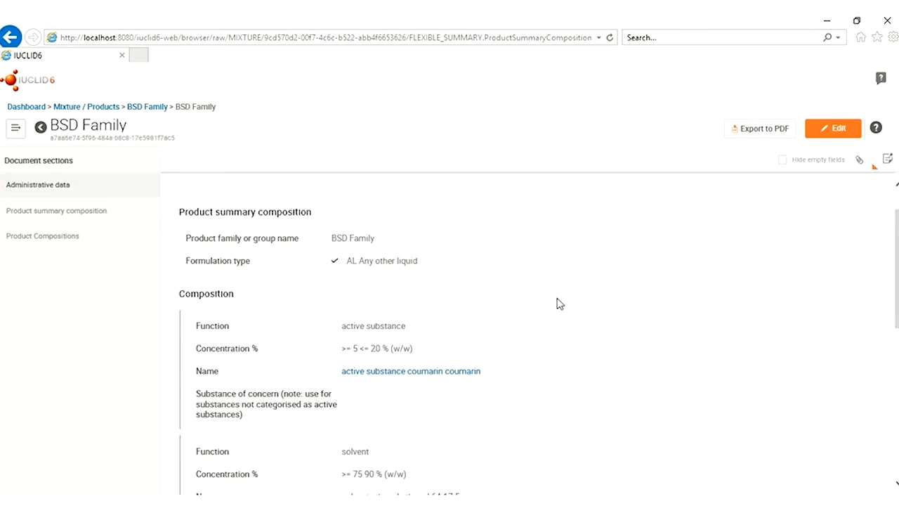
{"action": "scroll", "coordinate": [542, 321], "scroll_direction": "down", "scroll_amount": 4}
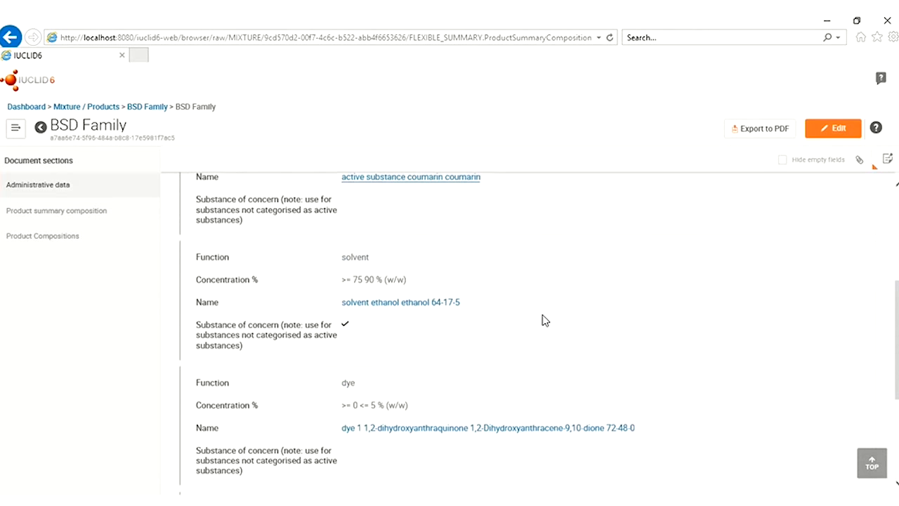
{"action": "scroll", "coordinate": [541, 320], "scroll_direction": "down", "scroll_amount": 3}
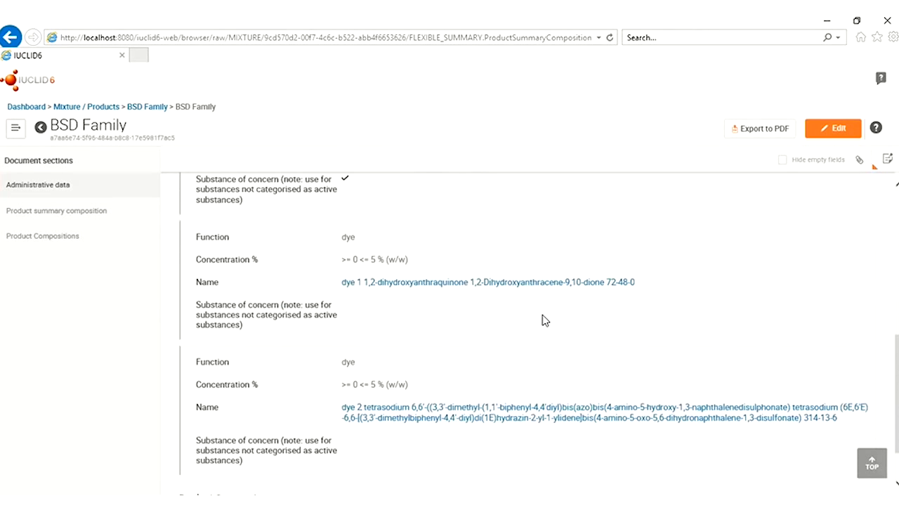
{"action": "scroll", "coordinate": [542, 320], "scroll_direction": "down", "scroll_amount": 1}
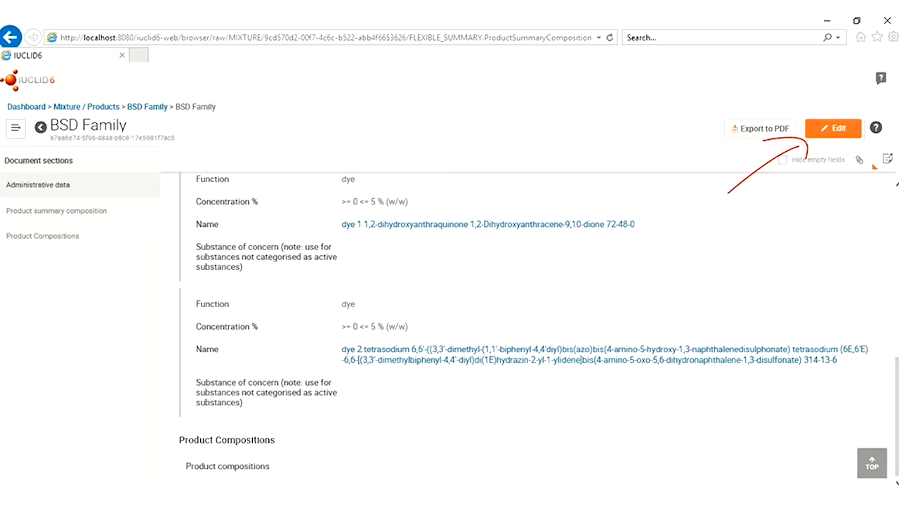
Tick Meta 1 Product1, Meta 2 Product 1 and Meta 2 Product 2 under Product Compositions, save, and view
{"action": "left_click", "coordinate": [841, 129]}
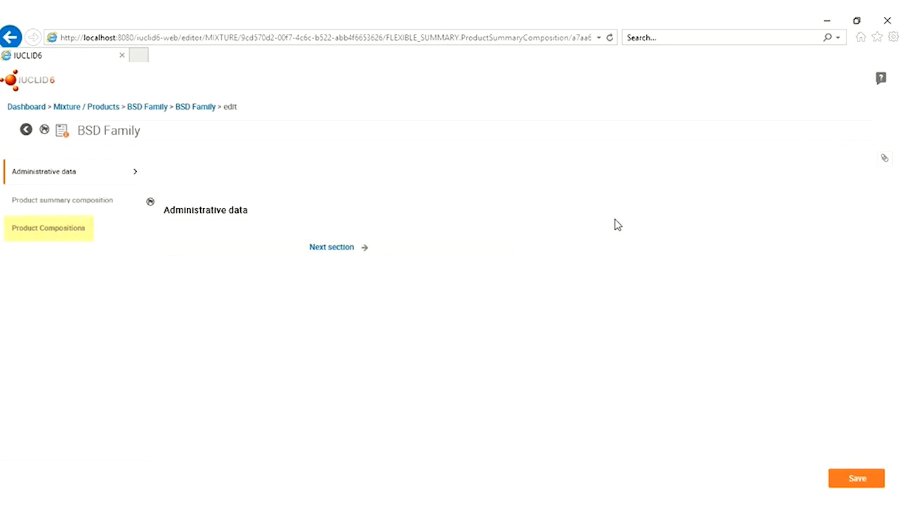
{"action": "left_click", "coordinate": [35, 234]}
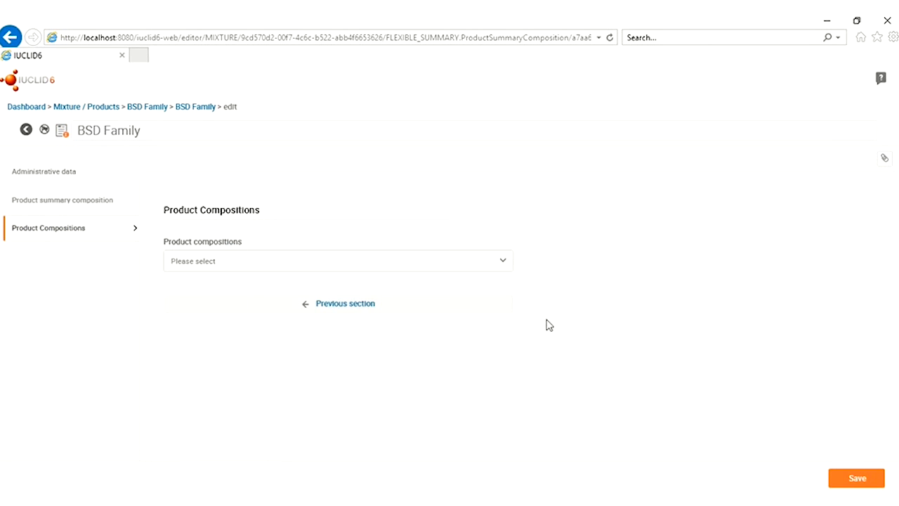
{"action": "left_click", "coordinate": [504, 263]}
{"action": "left_click", "coordinate": [177, 289]}
{"action": "left_click", "coordinate": [172, 350]}
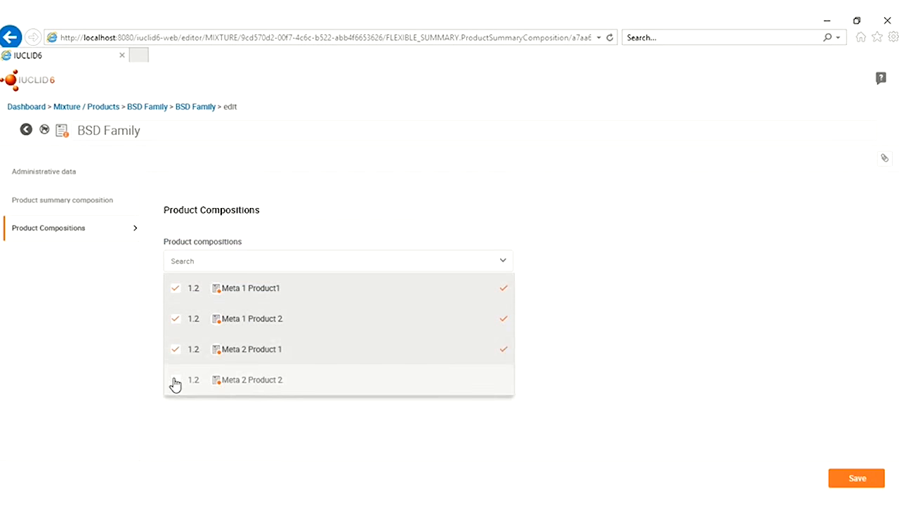
{"action": "left_click", "coordinate": [173, 380]}
{"action": "left_click", "coordinate": [853, 484]}
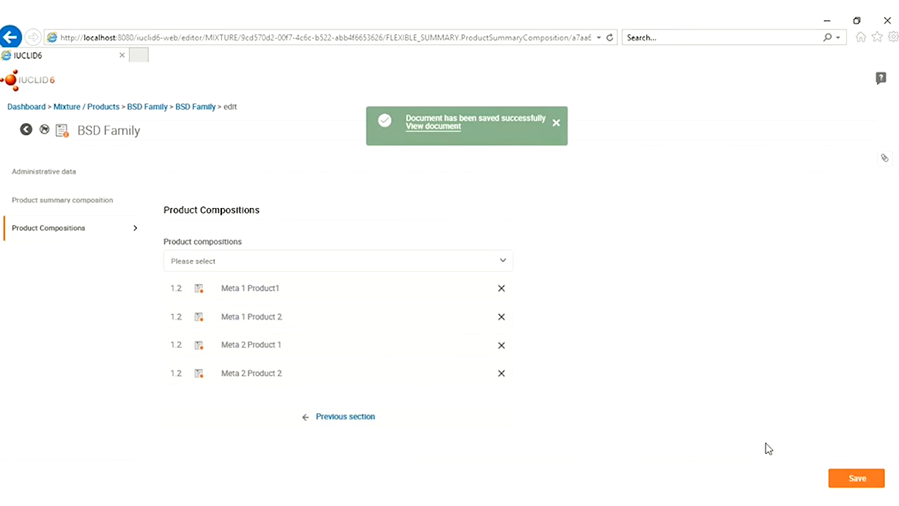
{"action": "left_click", "coordinate": [426, 128]}
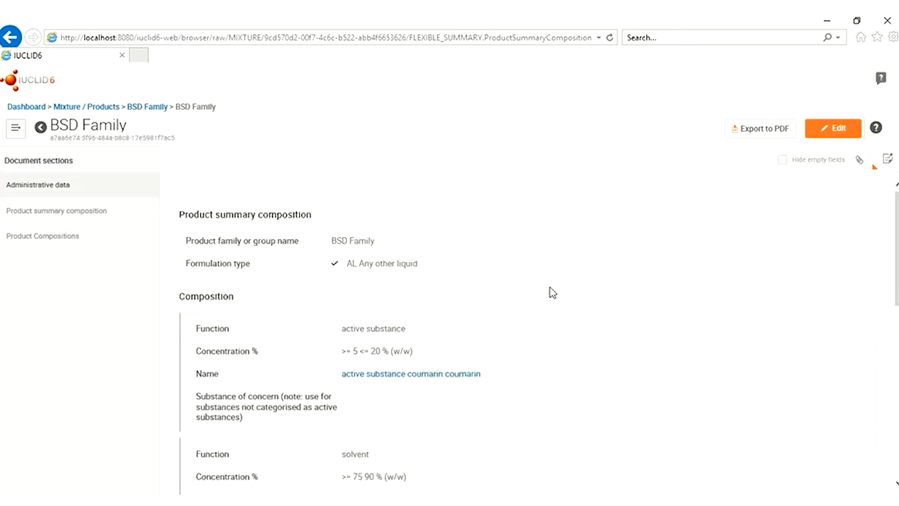
Check the linked product compositions, then go back to the BSD Family mixture overview
{"action": "scroll", "coordinate": [552, 293], "scroll_direction": "down", "scroll_amount": 8}
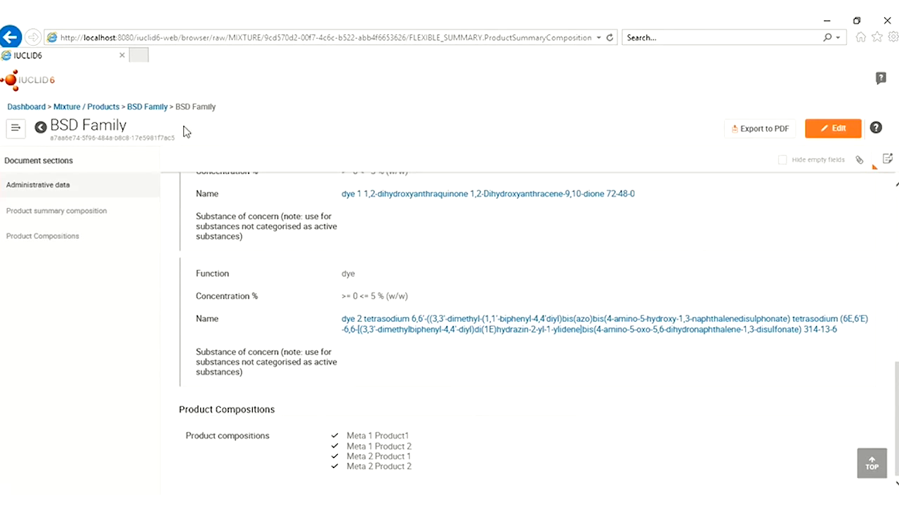
{"action": "left_click", "coordinate": [147, 108]}
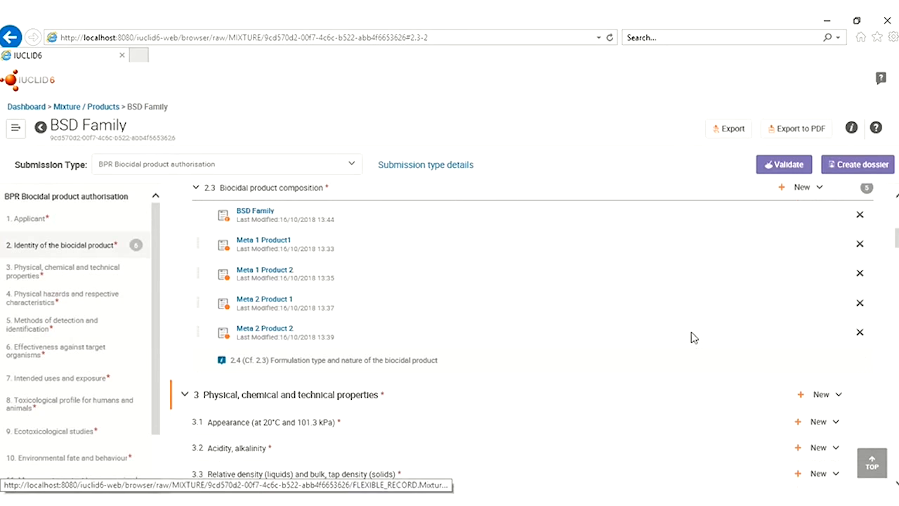
Copy the BSD Family endpoint summary into section 2.3 and open the product summary composition
{"action": "scroll", "coordinate": [694, 338], "scroll_direction": "up", "scroll_amount": 1}
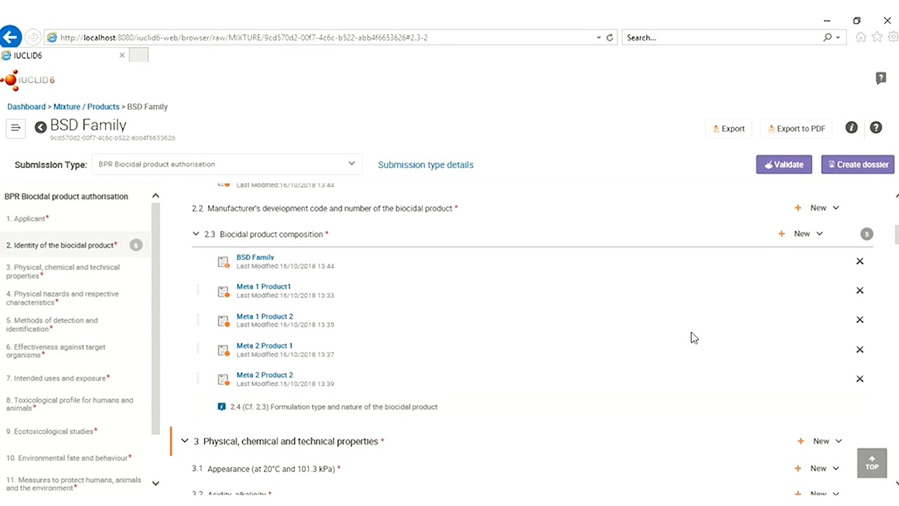
{"action": "left_click", "coordinate": [819, 235]}
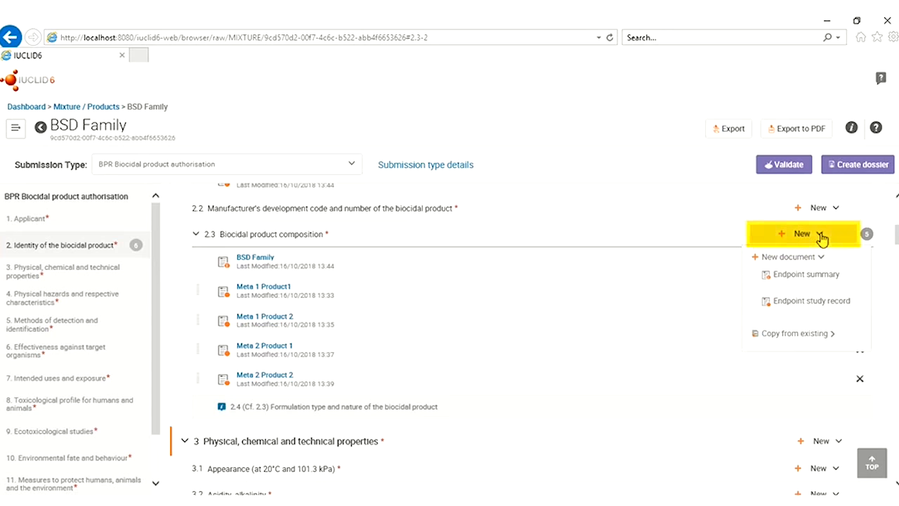
{"action": "left_click", "coordinate": [803, 335]}
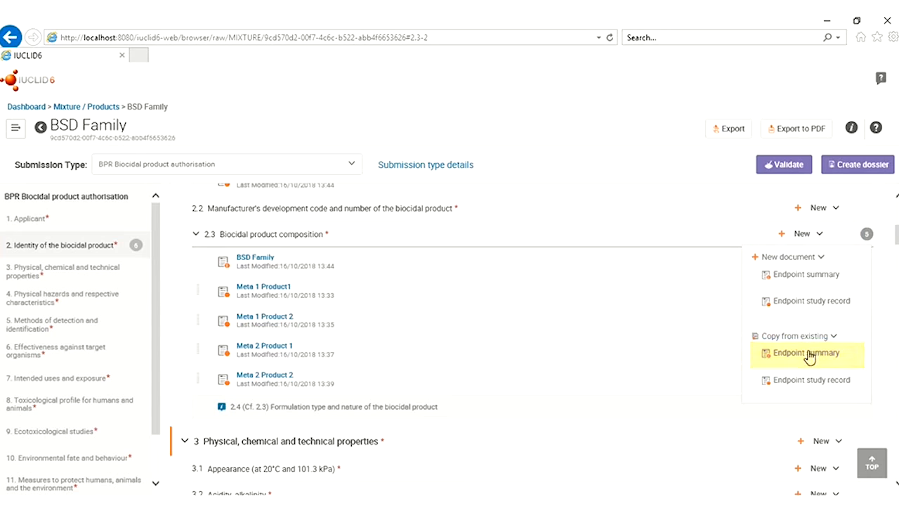
{"action": "left_click", "coordinate": [808, 354]}
{"action": "left_click", "coordinate": [549, 162]}
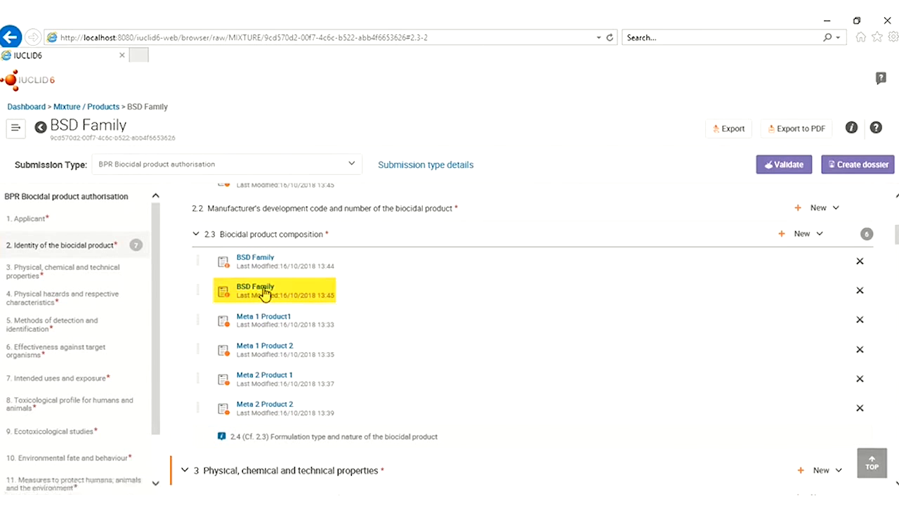
{"action": "left_click", "coordinate": [264, 290]}
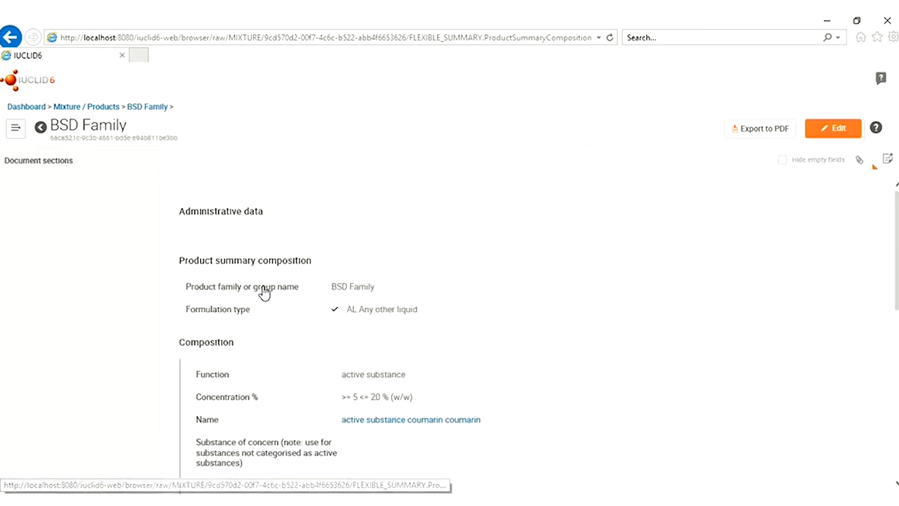
Rename the copied summary record to Meta 1
{"action": "left_click", "coordinate": [833, 129]}
{"action": "left_click", "coordinate": [146, 129]}
{"action": "left_click_drag", "start_coordinate": [147, 128], "coordinate": [79, 130]}
{"action": "type", "text": "W"}
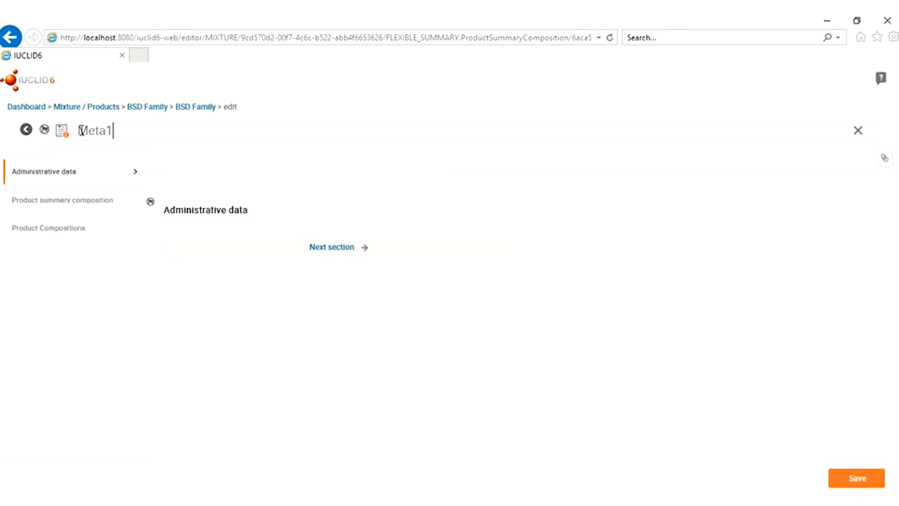
Change the family name to Meta 1 and delete Composition 04
{"action": "left_click", "coordinate": [95, 202]}
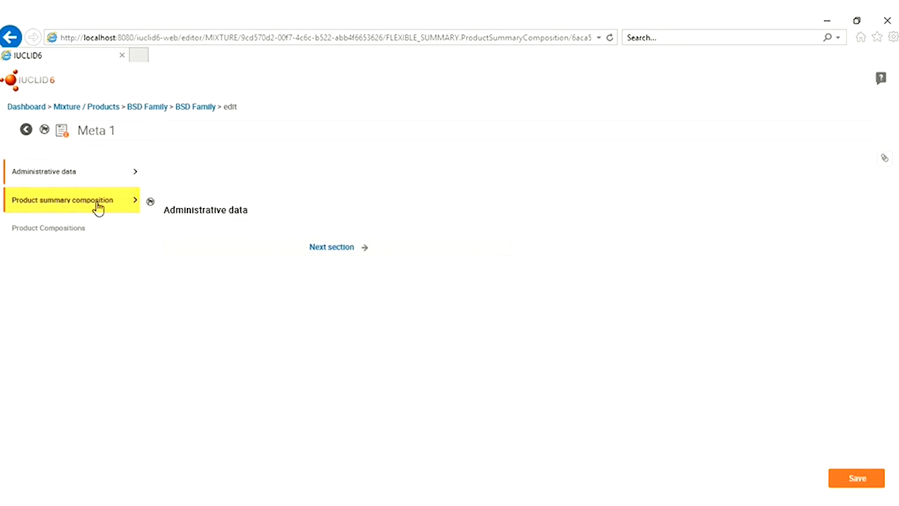
{"action": "left_click_drag", "start_coordinate": [227, 260], "coordinate": [166, 262]}
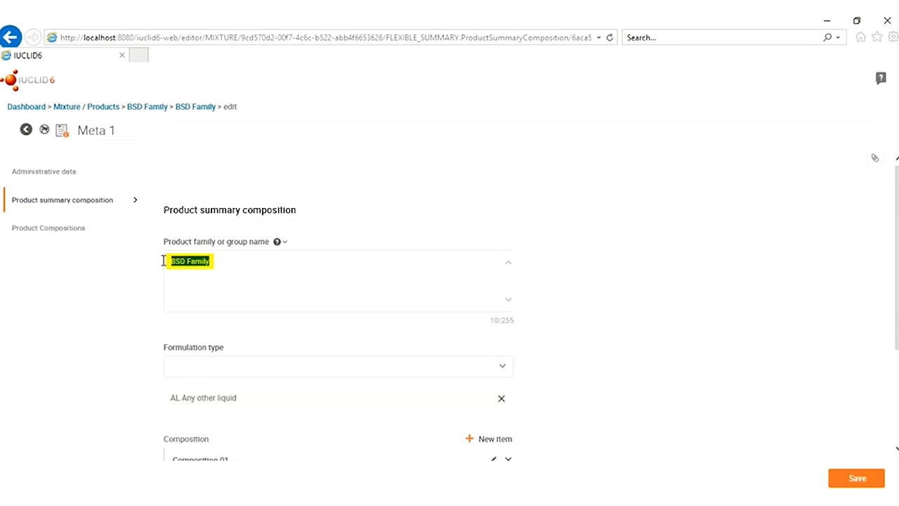
{"action": "type", "text": "Meta 1"}
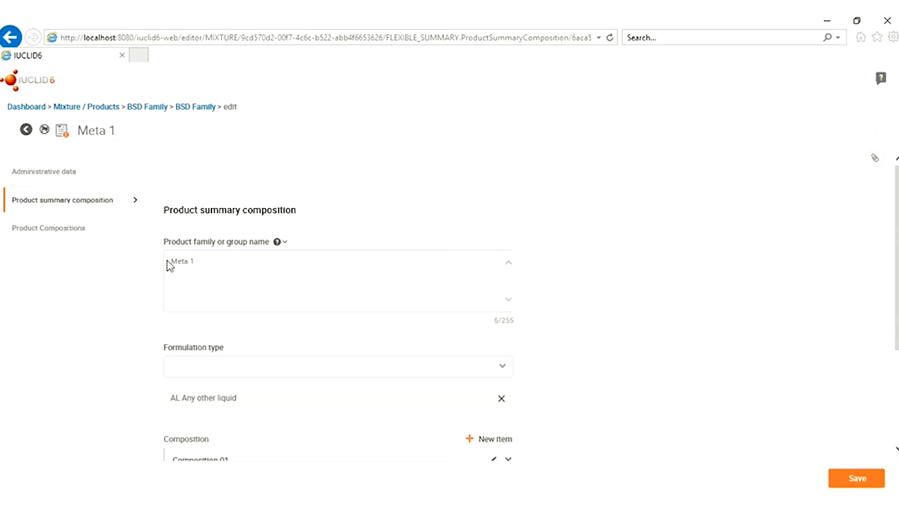
{"action": "scroll", "coordinate": [317, 373], "scroll_direction": "down", "scroll_amount": 3}
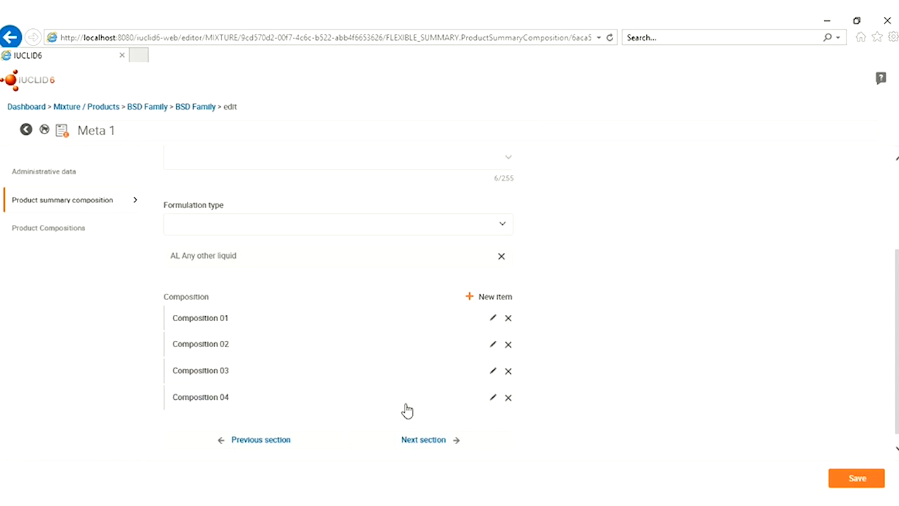
{"action": "left_click", "coordinate": [508, 398]}
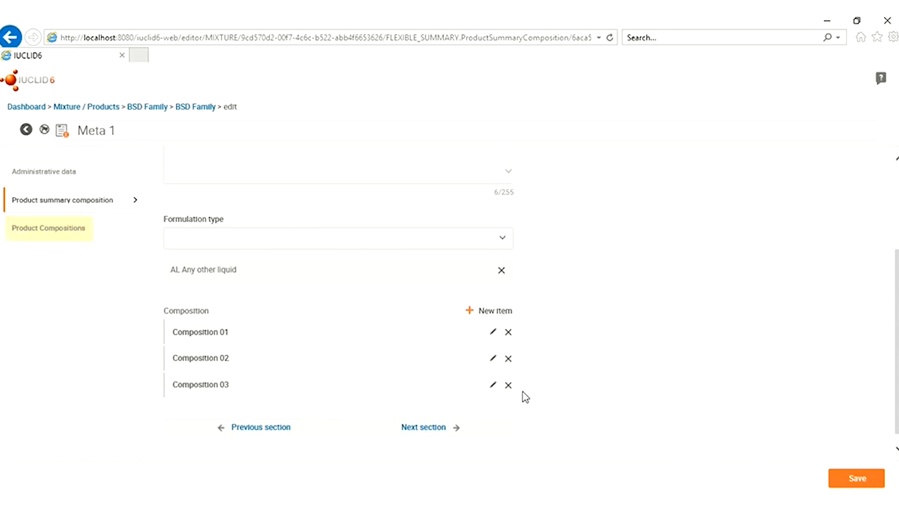
Tick Meta 1 Product1 and Meta 1 Product 2 under Product Compositions, save, and view Meta 1
{"action": "left_click", "coordinate": [50, 235]}
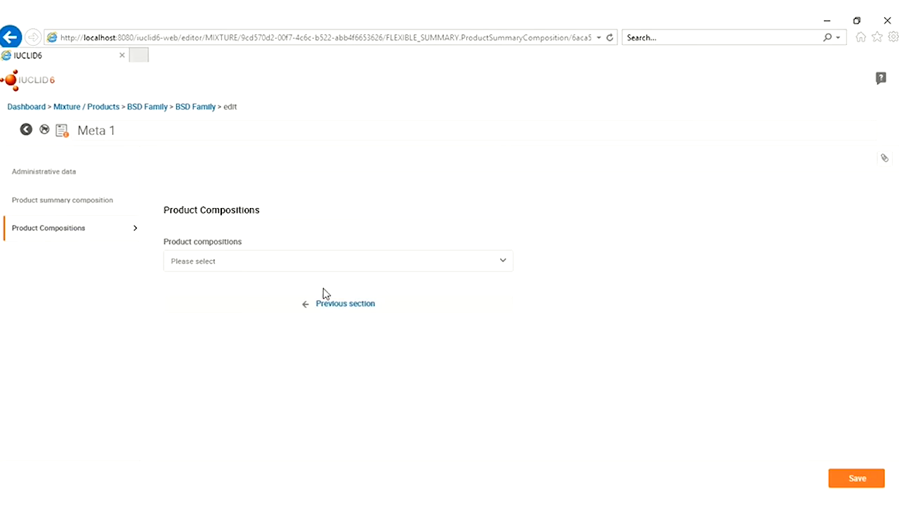
{"action": "left_click", "coordinate": [507, 269]}
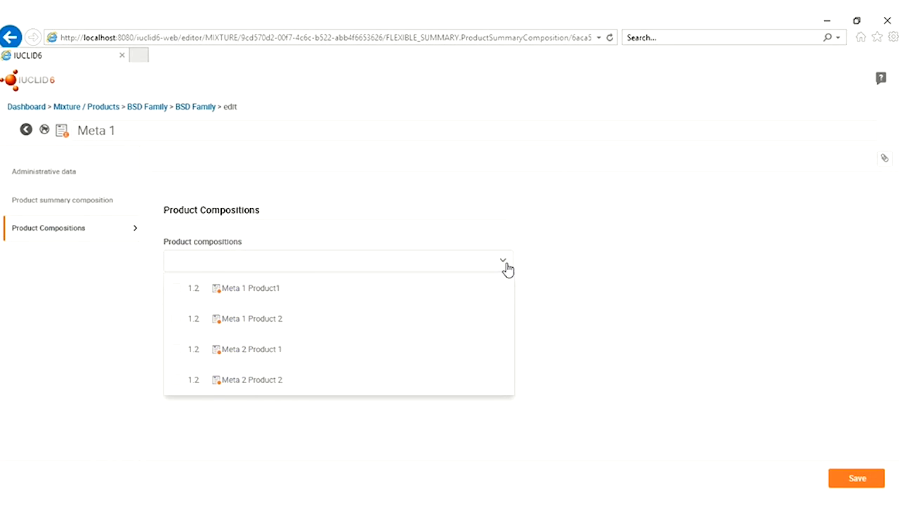
{"action": "left_click", "coordinate": [175, 292]}
{"action": "left_click", "coordinate": [176, 322]}
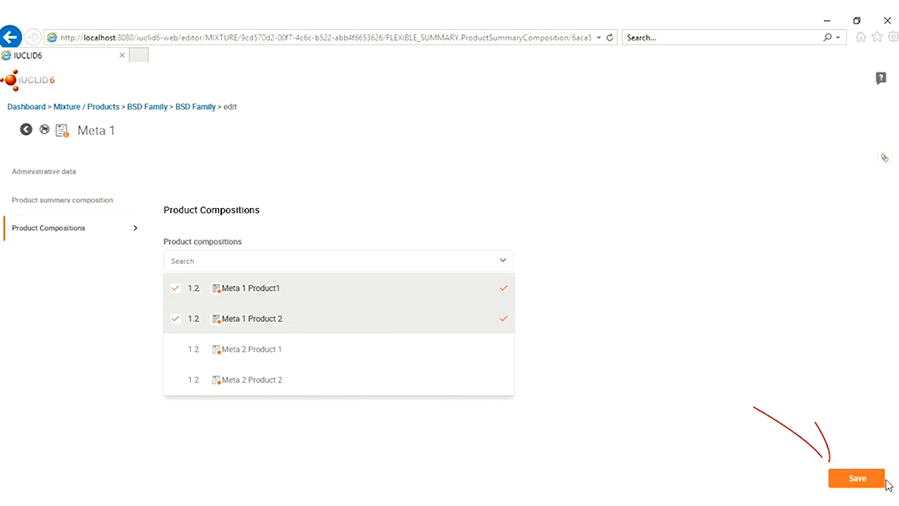
{"action": "left_click", "coordinate": [862, 483]}
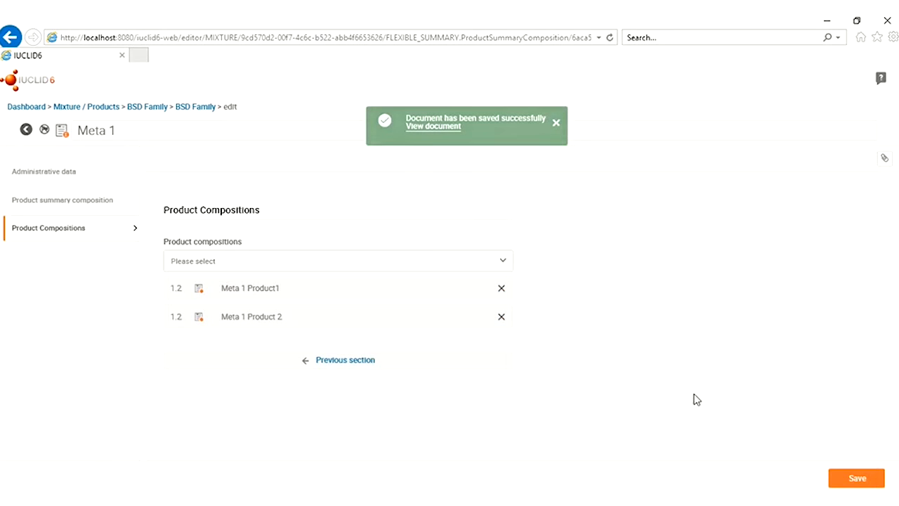
{"action": "left_click", "coordinate": [430, 128]}
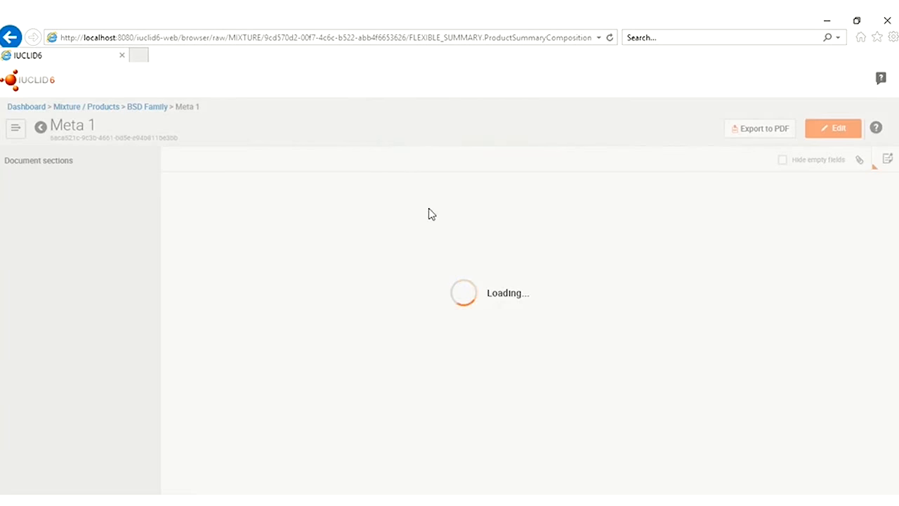
{"action": "scroll", "coordinate": [443, 313], "scroll_direction": "down", "scroll_amount": 2}
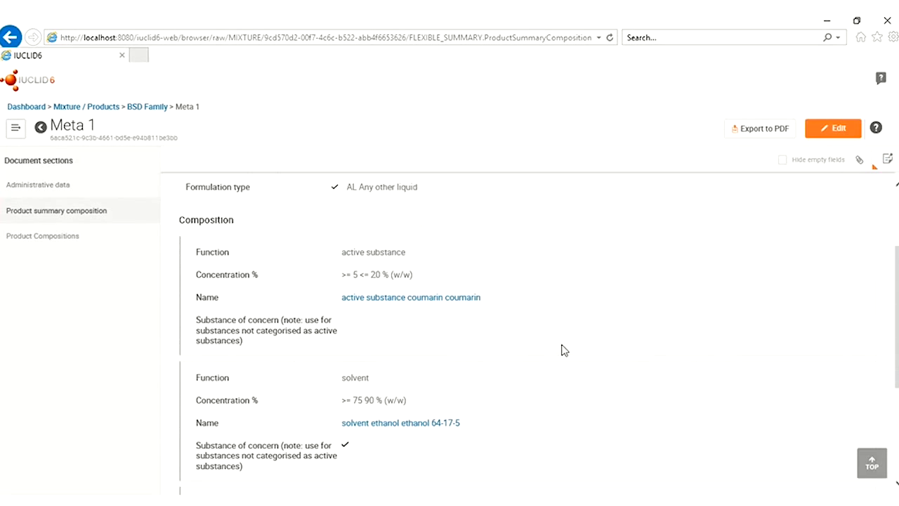
Lower Composition 01's active substance upper concentration limit from 20 to 10 %
{"action": "scroll", "coordinate": [563, 351], "scroll_direction": "down", "scroll_amount": 1}
{"action": "scroll", "coordinate": [548, 388], "scroll_direction": "down", "scroll_amount": 1}
{"action": "scroll", "coordinate": [551, 387], "scroll_direction": "down", "scroll_amount": 1}
{"action": "scroll", "coordinate": [551, 388], "scroll_direction": "up", "scroll_amount": 3}
{"action": "left_click", "coordinate": [834, 129]}
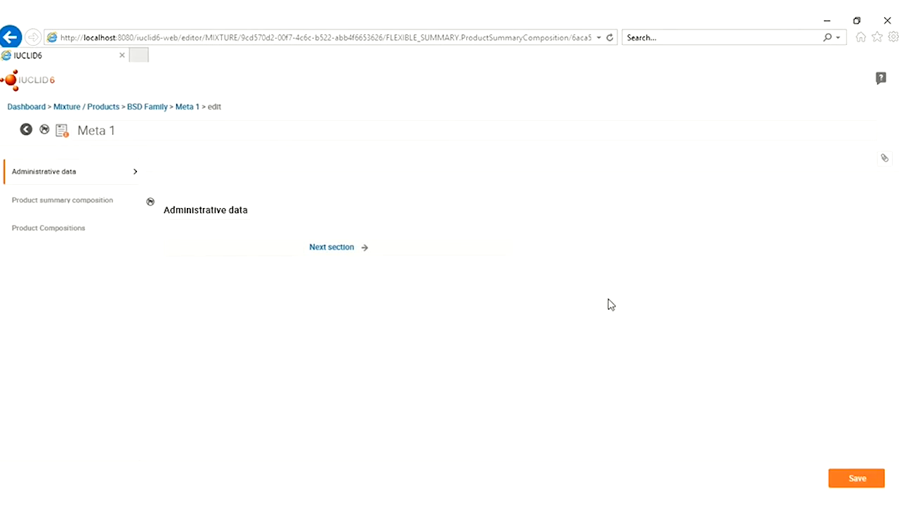
{"action": "left_click", "coordinate": [67, 201]}
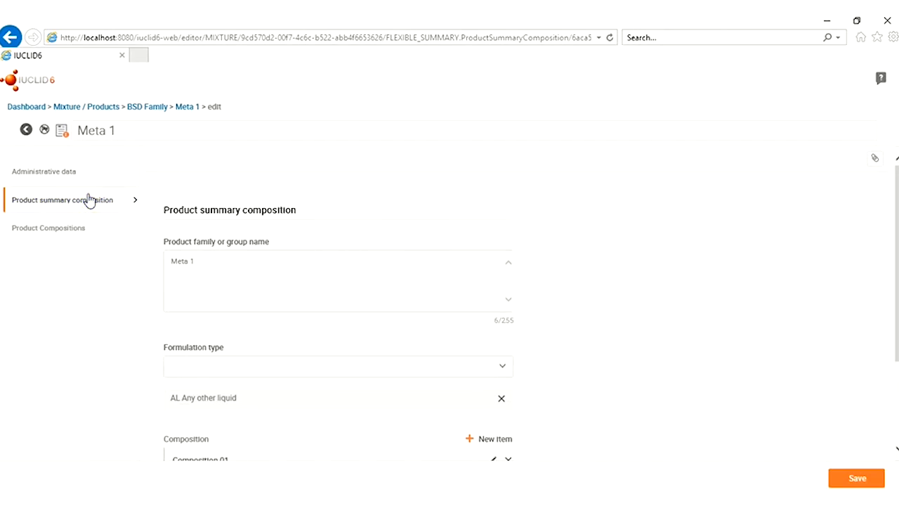
{"action": "scroll", "coordinate": [431, 331], "scroll_direction": "down", "scroll_amount": 2}
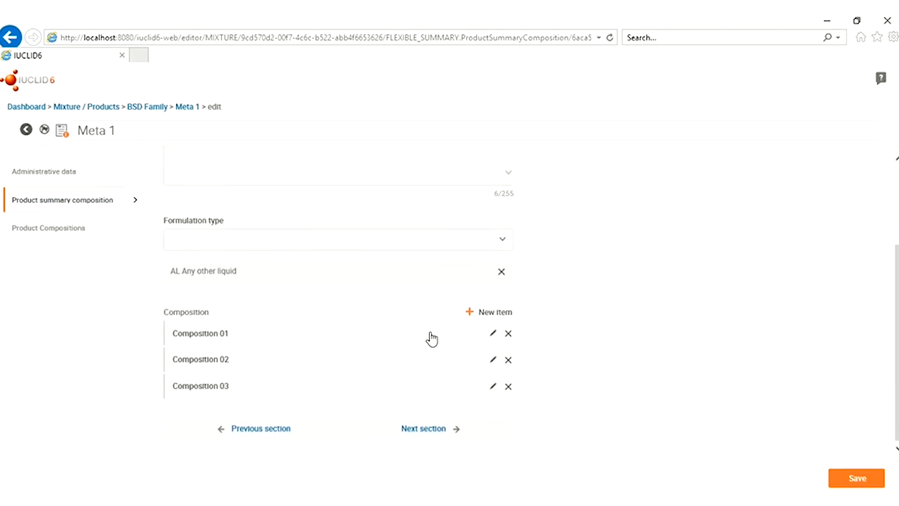
{"action": "left_click", "coordinate": [492, 333]}
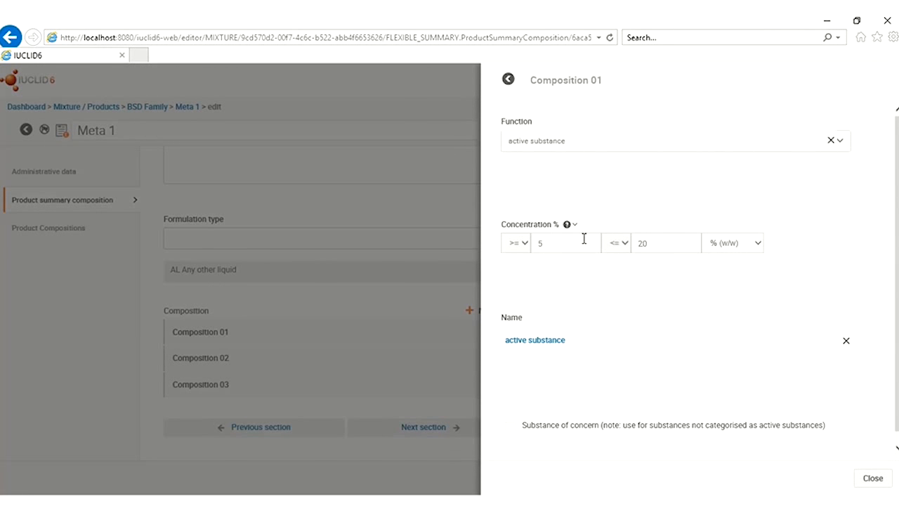
{"action": "left_click_drag", "start_coordinate": [647, 242], "coordinate": [638, 244]}
{"action": "type", "text": "10"}
{"action": "left_click", "coordinate": [873, 477]}
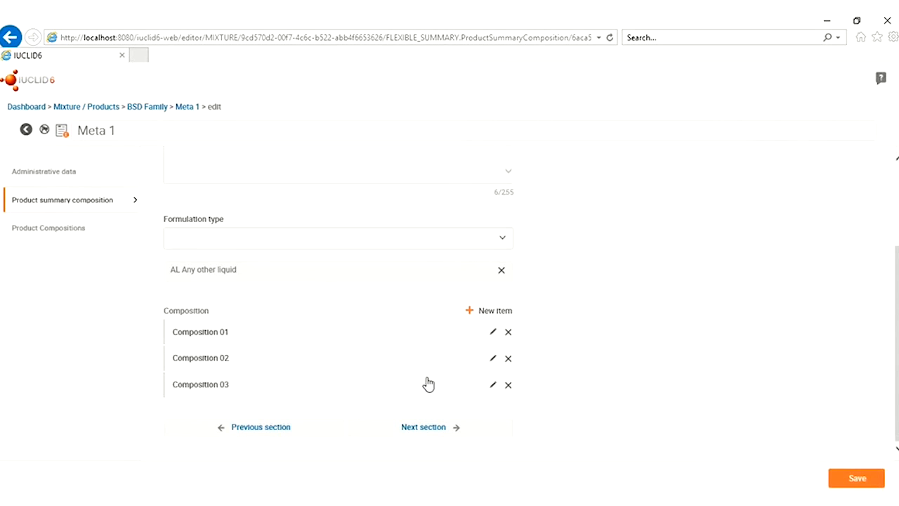
Raise the solvent's lower bound to 85 % and the dye's to 2 %, then save
{"action": "left_click", "coordinate": [492, 357]}
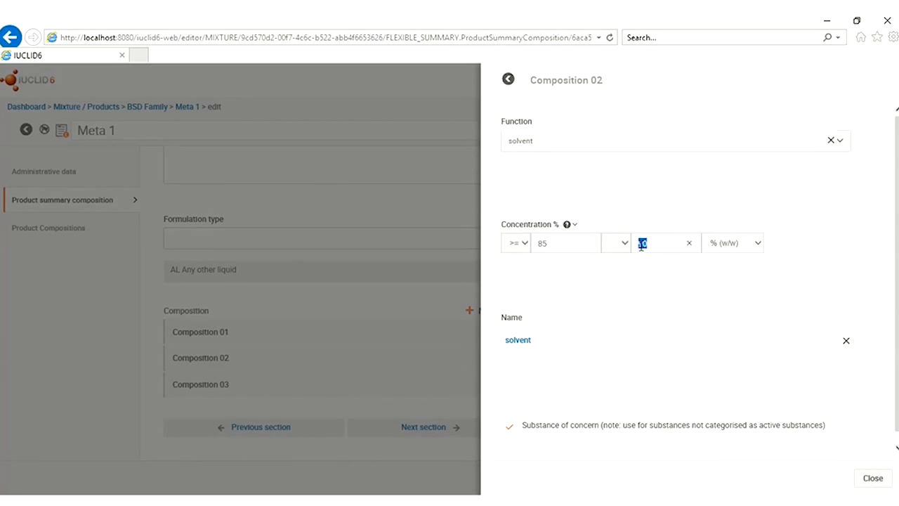
{"action": "type", "text": "3"}
{"action": "left_click", "coordinate": [871, 479]}
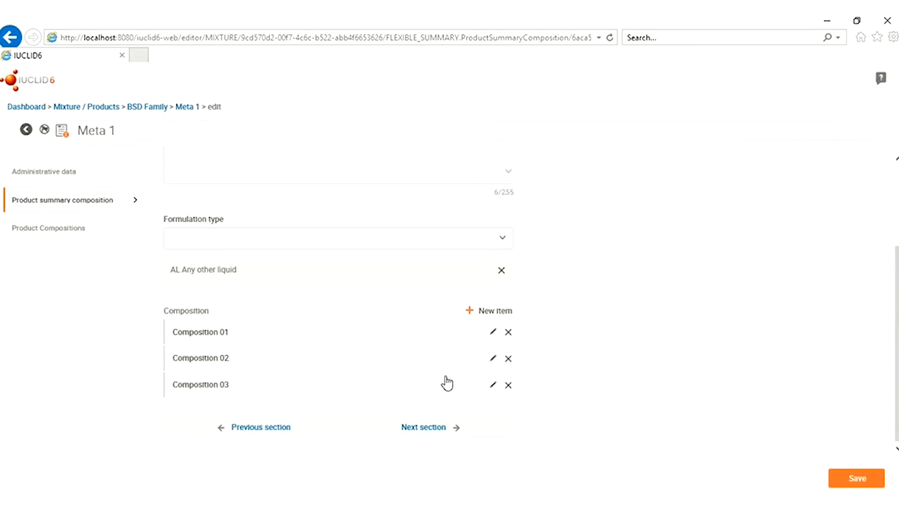
{"action": "left_click", "coordinate": [493, 386]}
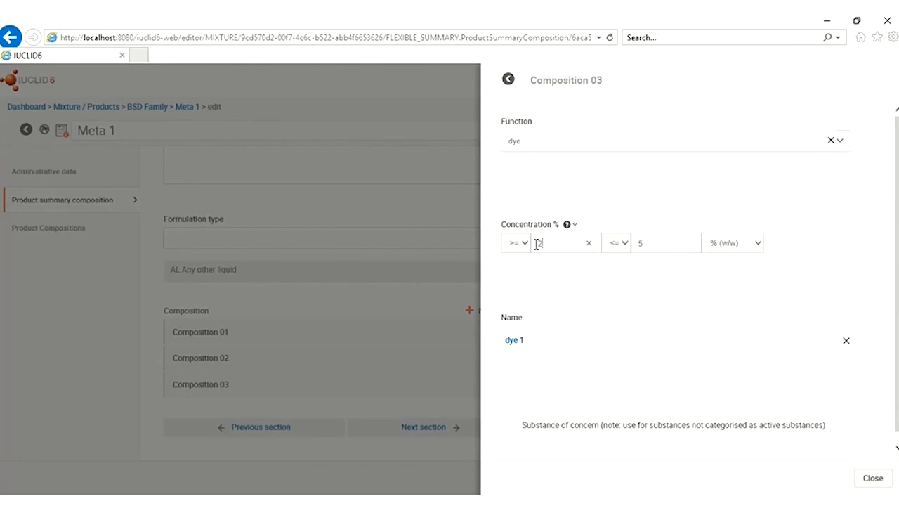
{"action": "left_click", "coordinate": [873, 478]}
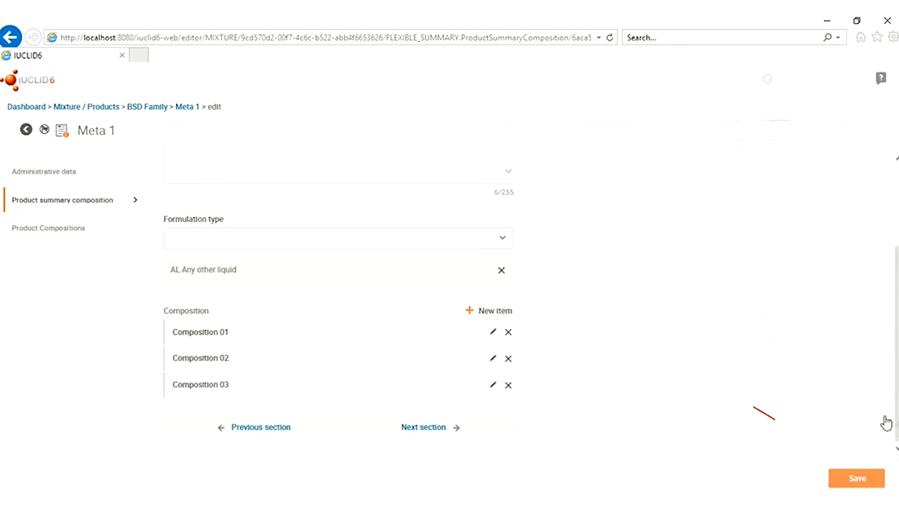
{"action": "left_click", "coordinate": [855, 479]}
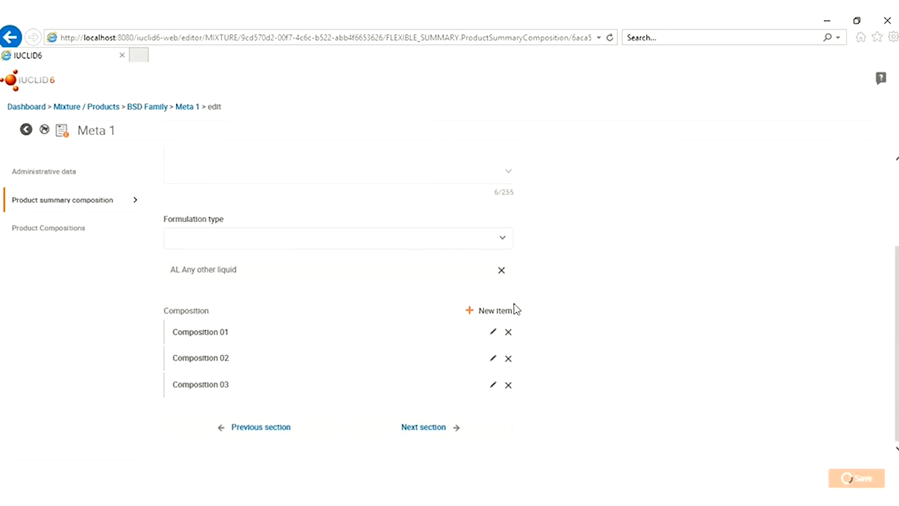
Review the saved Meta 1 compositions in view mode
{"action": "left_click", "coordinate": [433, 127]}
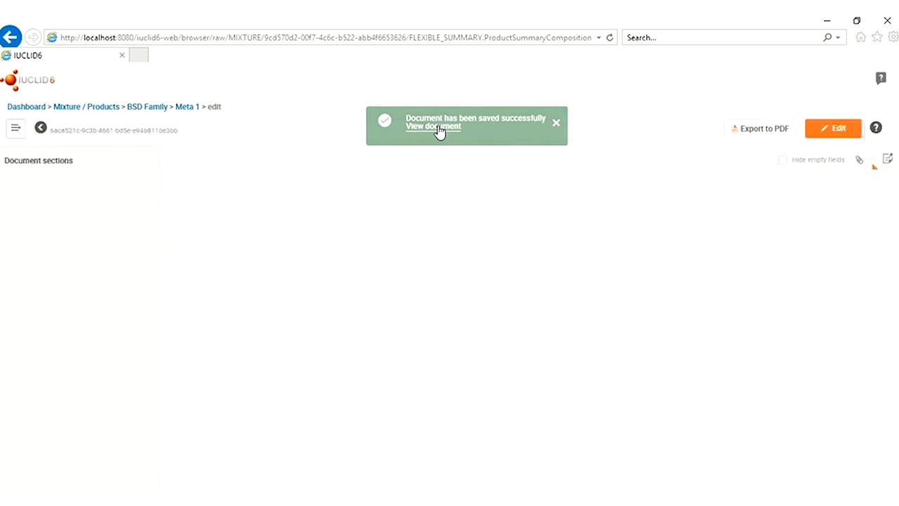
{"action": "scroll", "coordinate": [576, 408], "scroll_direction": "down", "scroll_amount": 2}
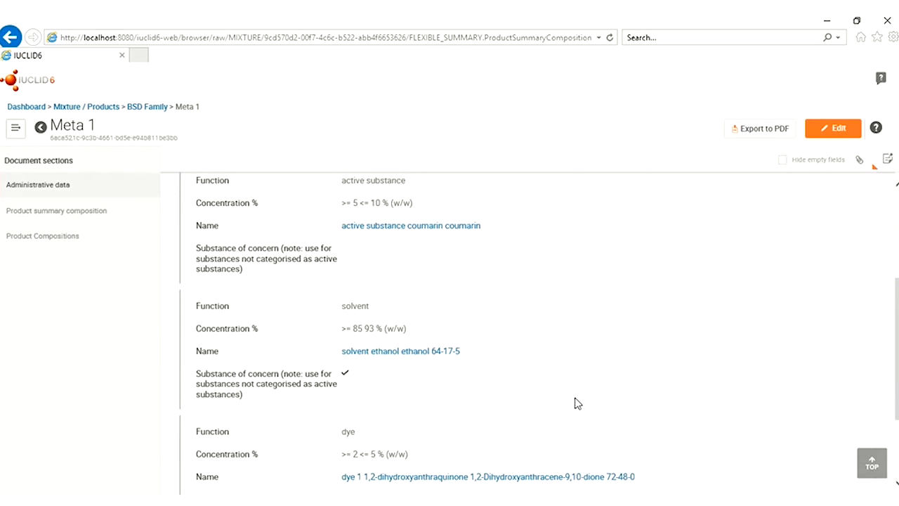
{"action": "scroll", "coordinate": [575, 402], "scroll_direction": "down", "scroll_amount": 2}
{"action": "scroll", "coordinate": [575, 402], "scroll_direction": "up", "scroll_amount": 2}
Give Composition 02's solvent an upper bound of <= 93 % (w/w), save, and view Meta 1
{"action": "left_click", "coordinate": [835, 126]}
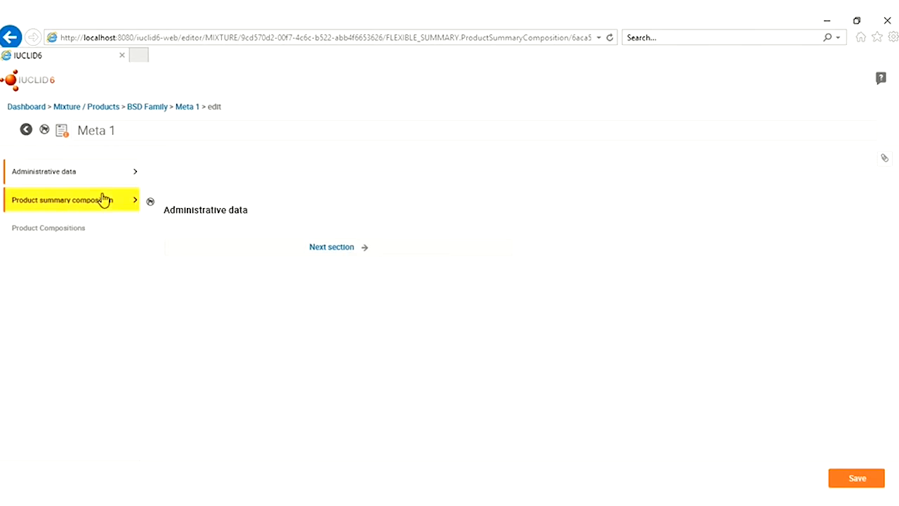
{"action": "left_click", "coordinate": [104, 200]}
{"action": "scroll", "coordinate": [398, 367], "scroll_direction": "down", "scroll_amount": 3}
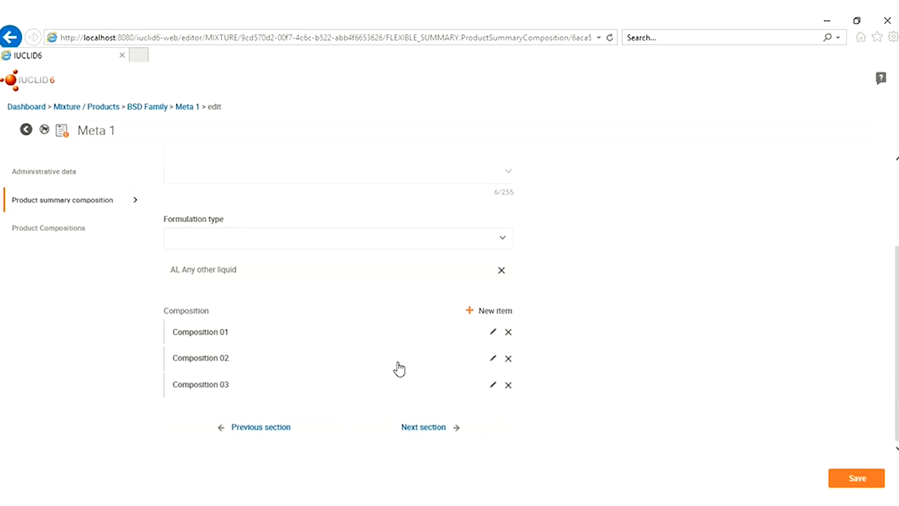
{"action": "left_click", "coordinate": [493, 358]}
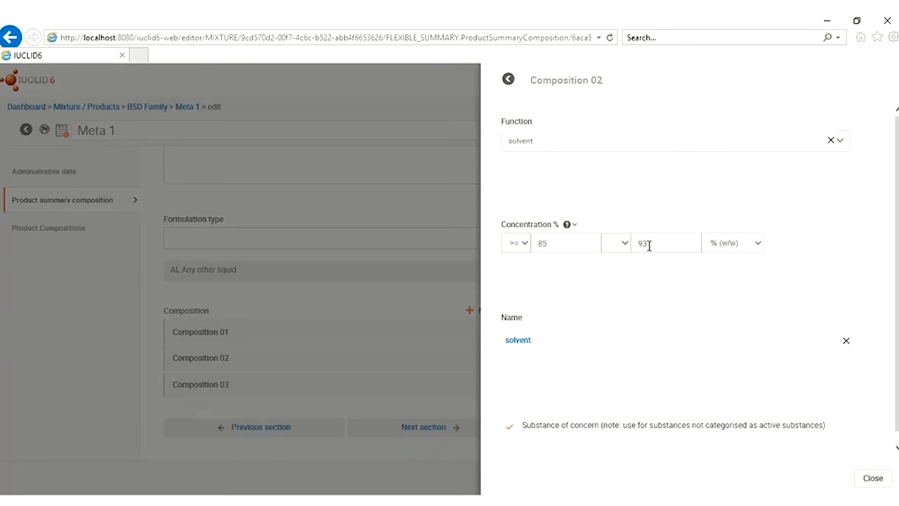
{"action": "left_click", "coordinate": [622, 246]}
{"action": "left_click", "coordinate": [621, 277]}
{"action": "left_click", "coordinate": [873, 478]}
{"action": "left_click", "coordinate": [844, 477]}
{"action": "left_click", "coordinate": [433, 126]}
Check Meta 1's corrected solvent, active substance and dye ranges, then go back to the BSD Family mixture
{"action": "scroll", "coordinate": [573, 330], "scroll_direction": "down", "scroll_amount": 2}
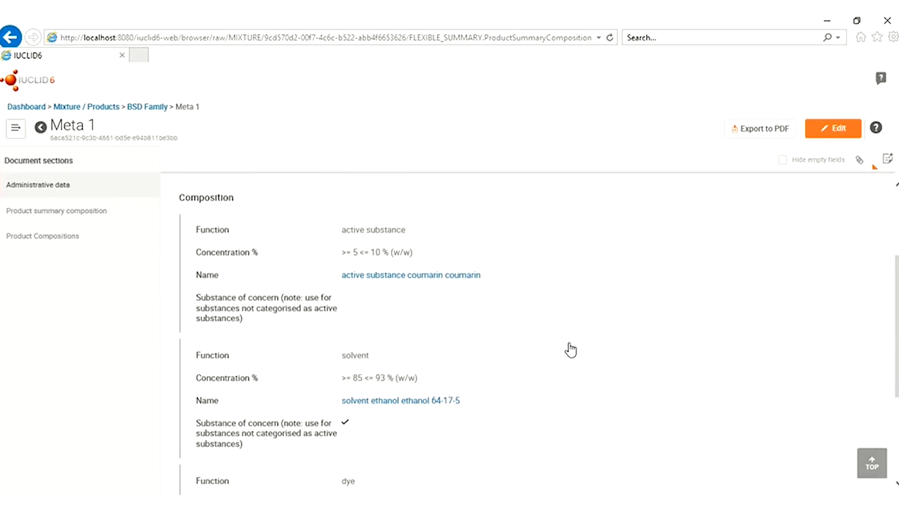
{"action": "scroll", "coordinate": [571, 349], "scroll_direction": "down", "scroll_amount": 4}
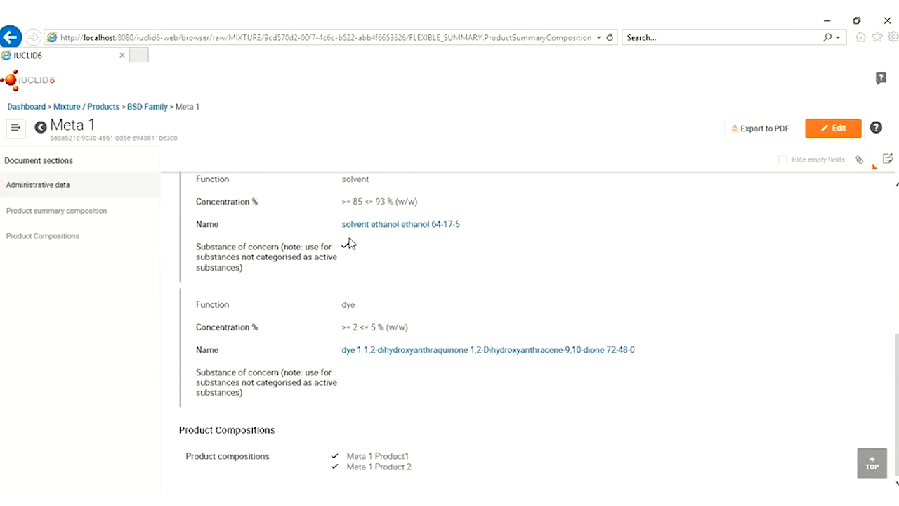
{"action": "left_click", "coordinate": [144, 107]}
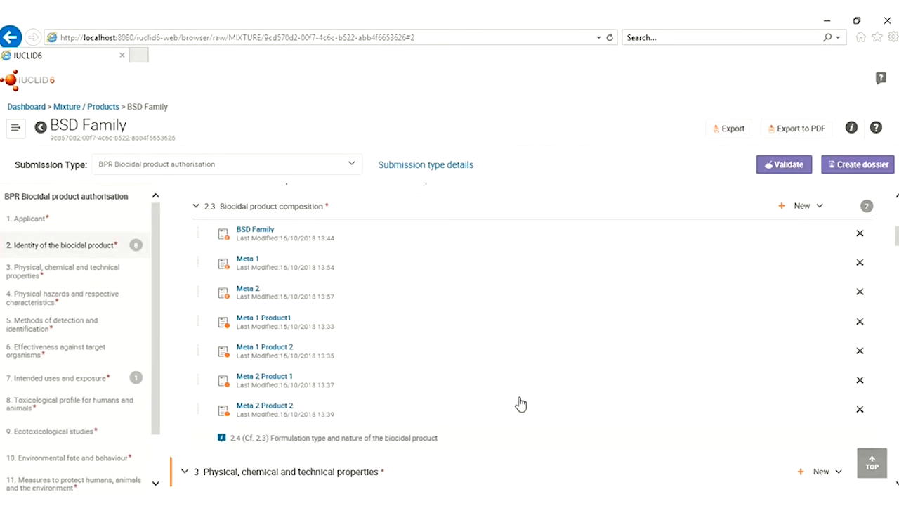
Open Field(s) of use record 001 in section 7 for editing
{"action": "left_click", "coordinate": [33, 376]}
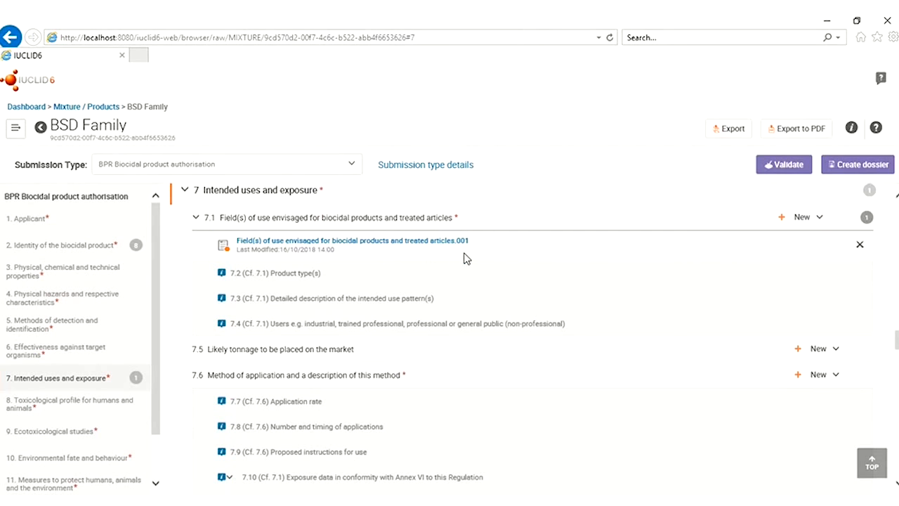
{"action": "left_click", "coordinate": [409, 243]}
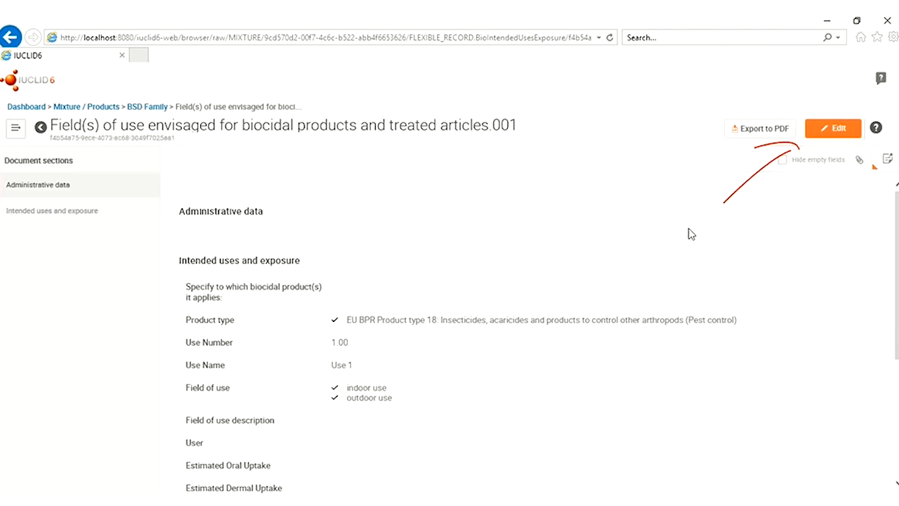
{"action": "left_click", "coordinate": [836, 128]}
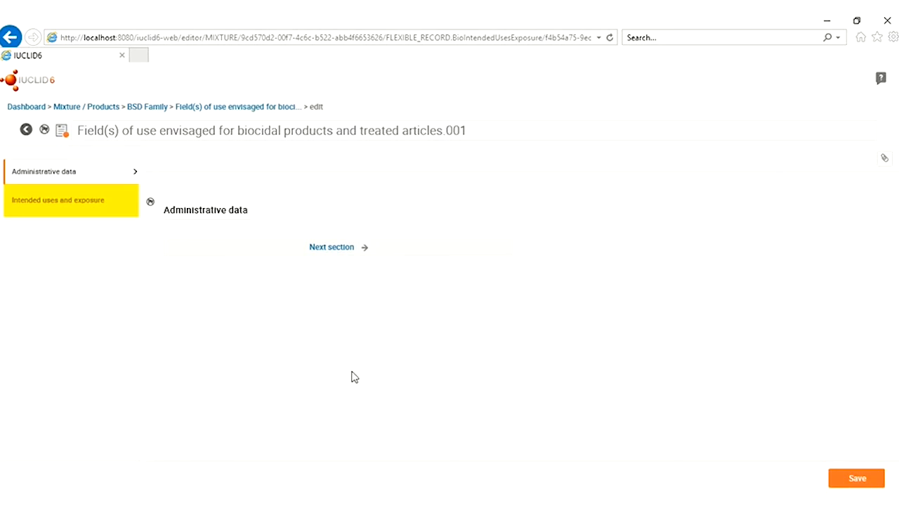
{"action": "left_click", "coordinate": [49, 202]}
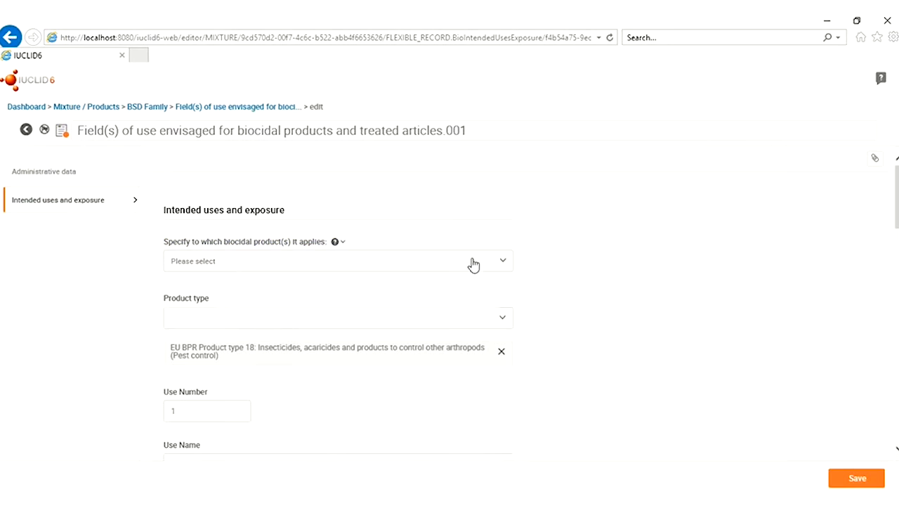
Apply the use to Meta 1 Product1, save the record, and return to BSD Family
{"action": "left_click", "coordinate": [503, 266]}
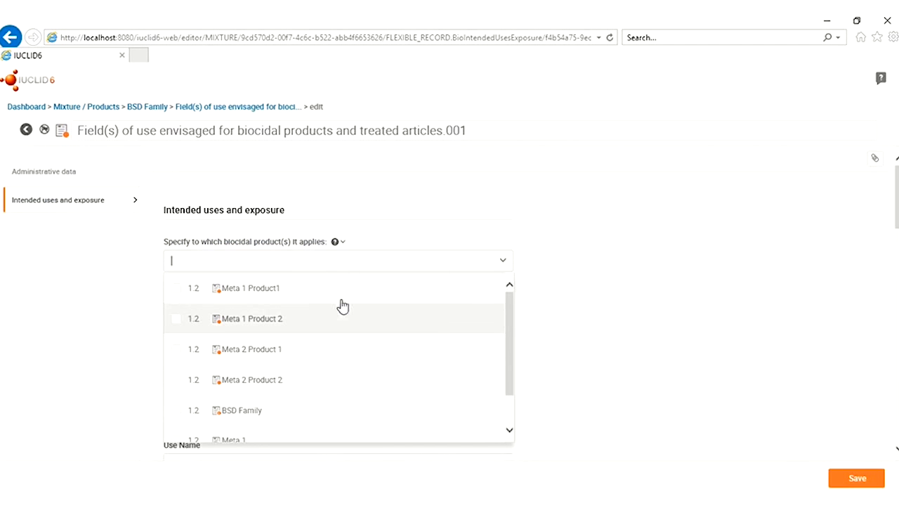
{"action": "left_click", "coordinate": [175, 289]}
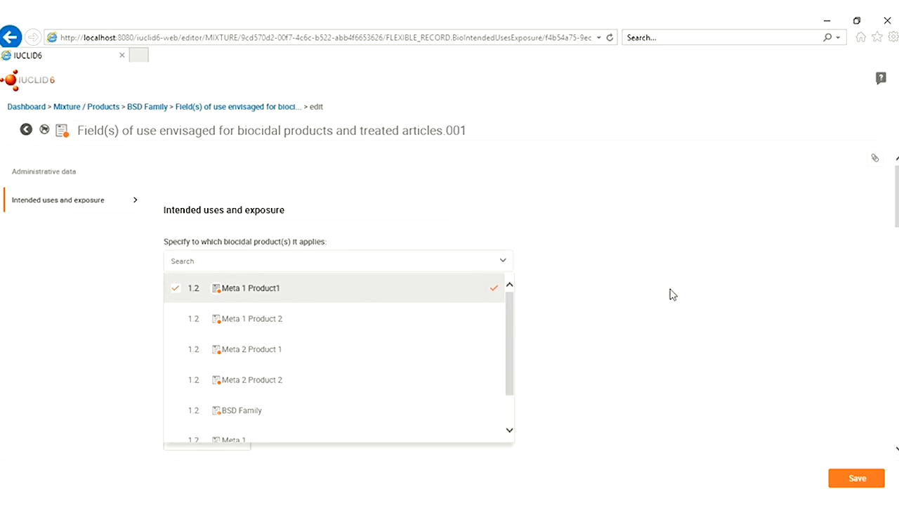
{"action": "left_click", "coordinate": [597, 296]}
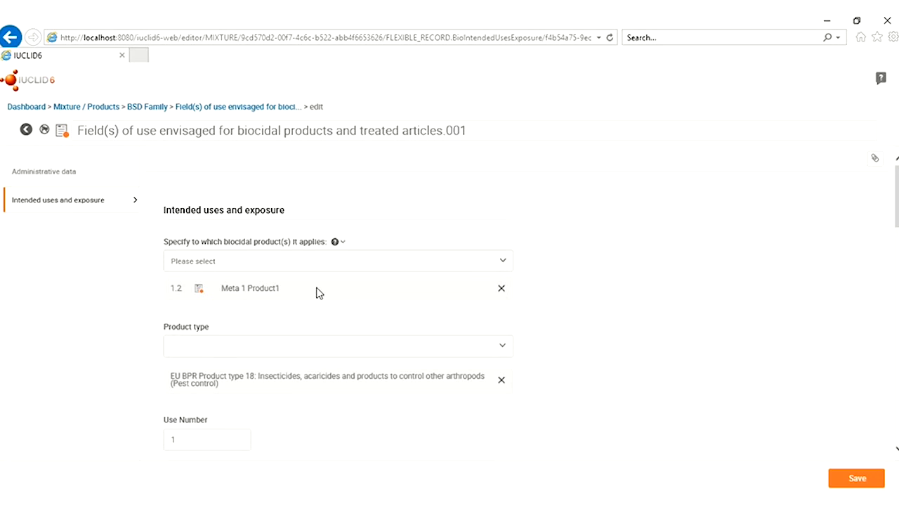
{"action": "left_click", "coordinate": [858, 478]}
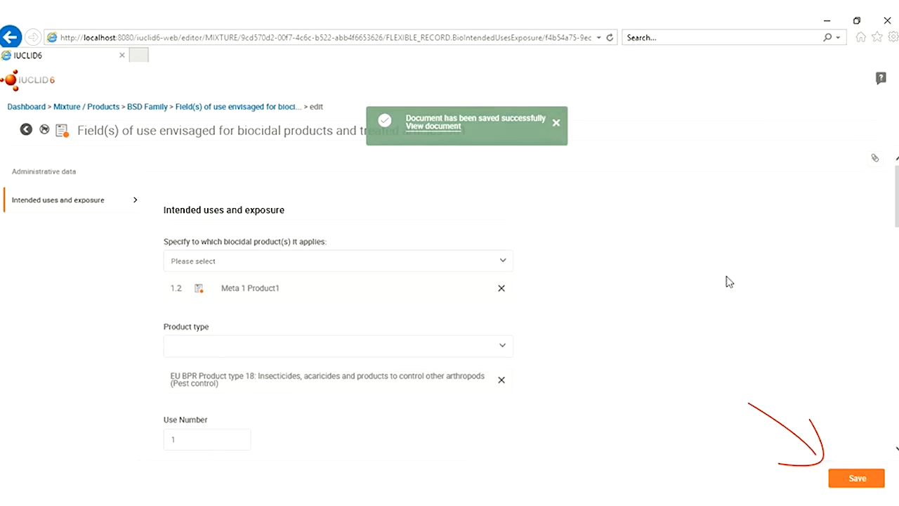
{"action": "left_click", "coordinate": [428, 129]}
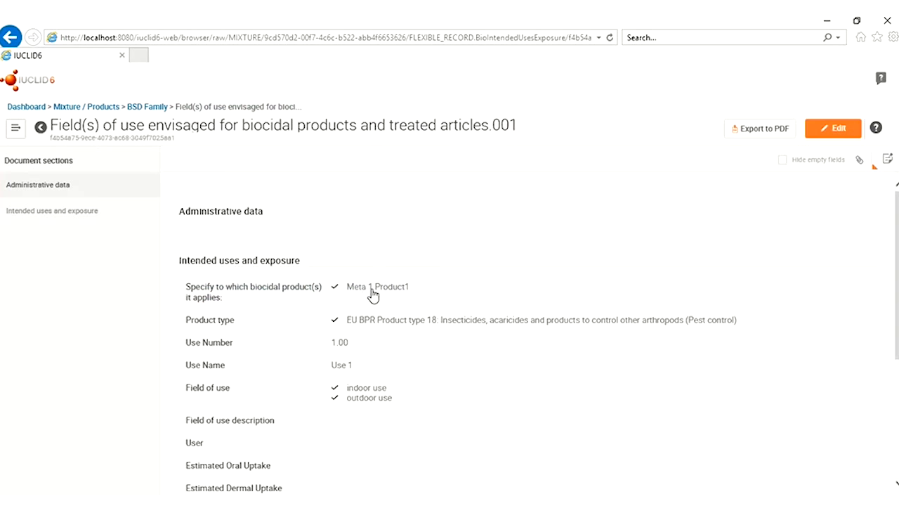
{"action": "left_click", "coordinate": [147, 107]}
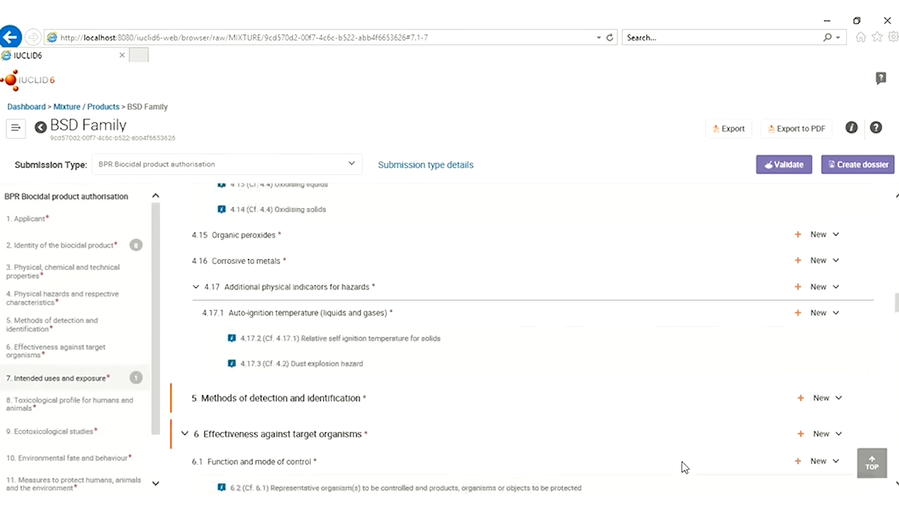
Create a BSD Family dossier for BPR Biocidal product authorisation from the mixture
{"action": "scroll", "coordinate": [709, 477], "scroll_direction": "up", "scroll_amount": 18}
{"action": "scroll", "coordinate": [709, 477], "scroll_direction": "up", "scroll_amount": 10}
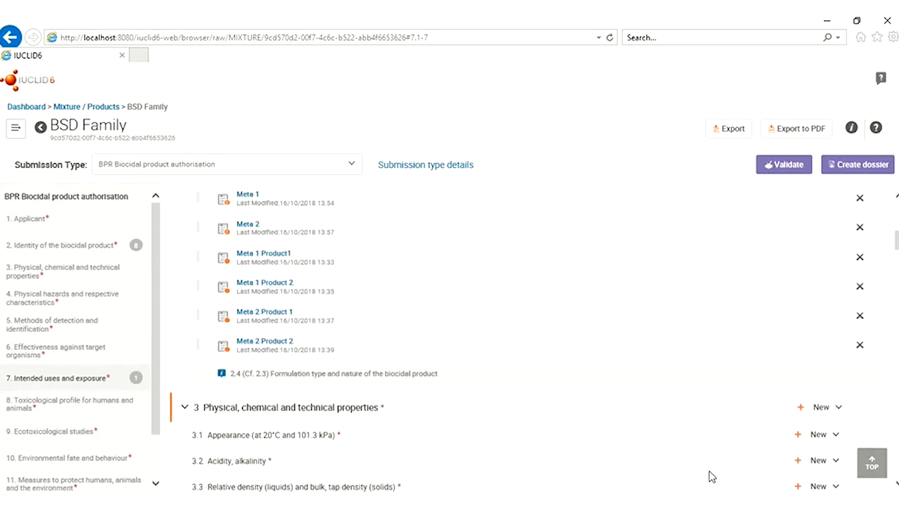
{"action": "left_click", "coordinate": [849, 165]}
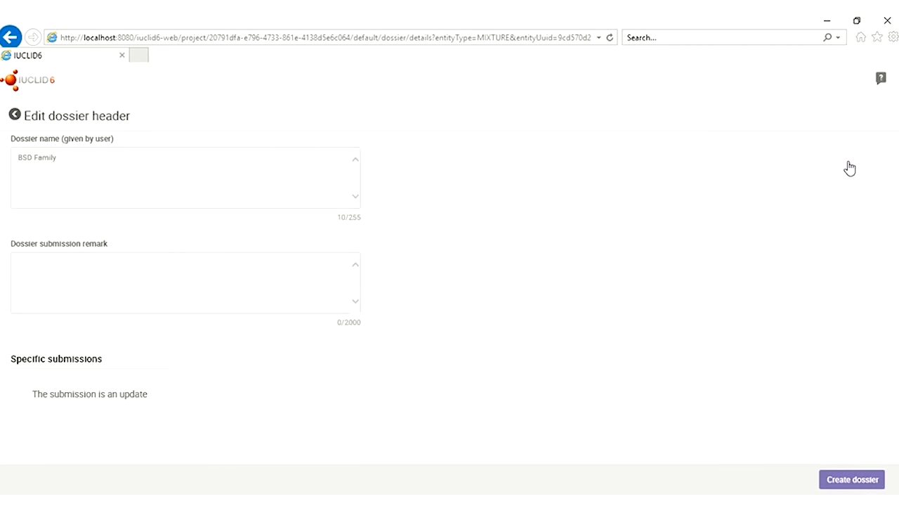
{"action": "left_click", "coordinate": [843, 480]}
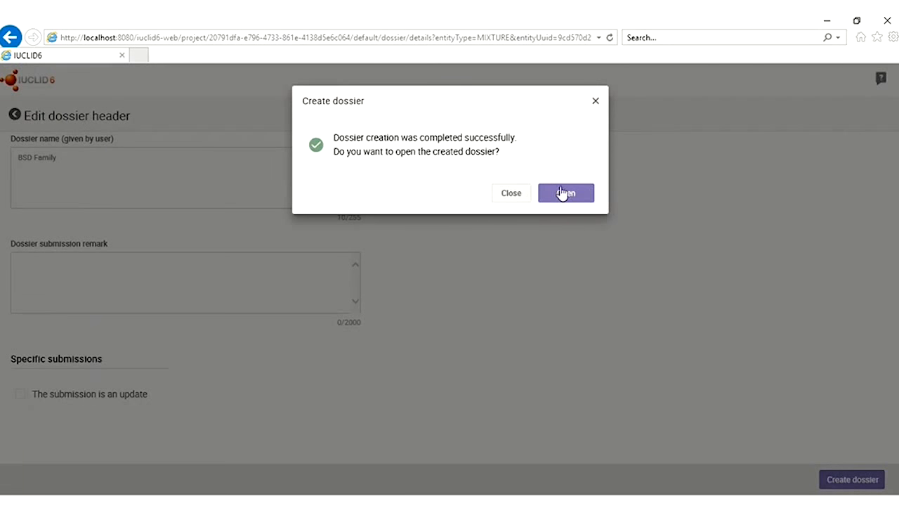
{"action": "left_click", "coordinate": [562, 193]}
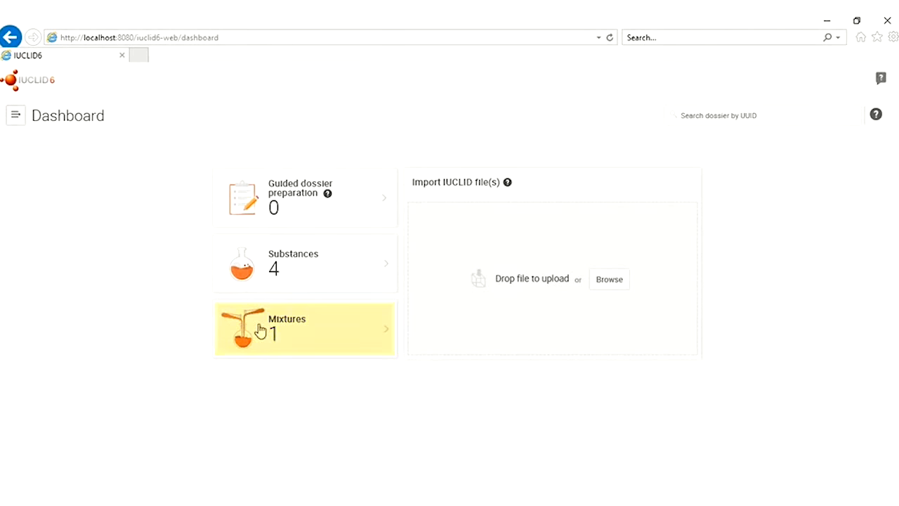
Open the BSD Family dossier from the Mixtures list and jump to its source mixture
{"action": "left_click", "coordinate": [271, 331]}
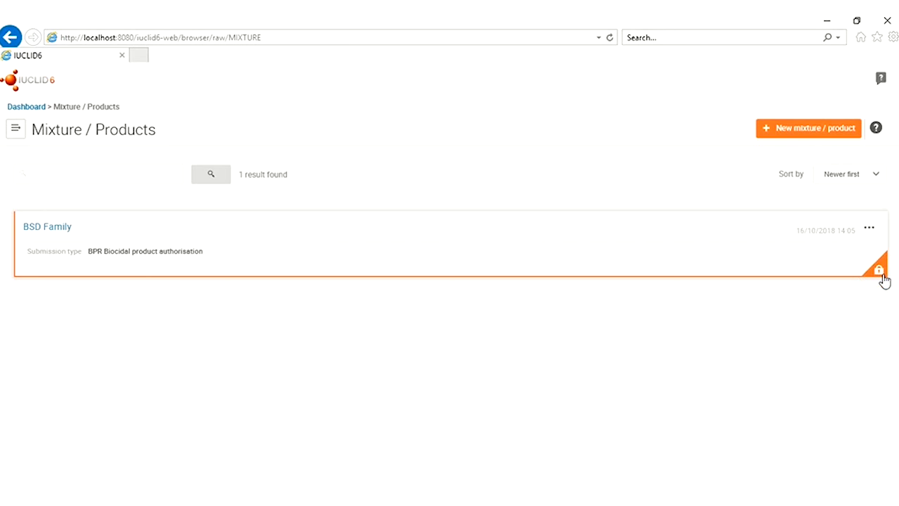
{"action": "left_click", "coordinate": [30, 228]}
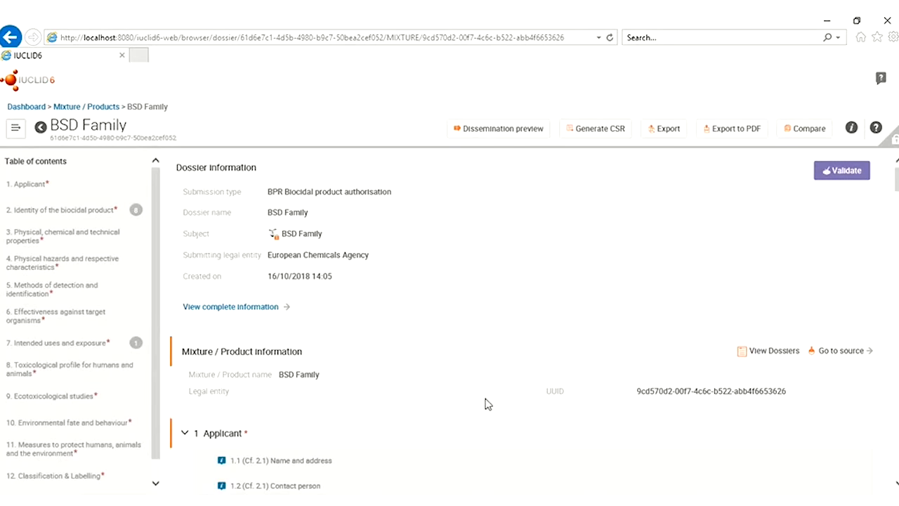
{"action": "left_click", "coordinate": [841, 351]}
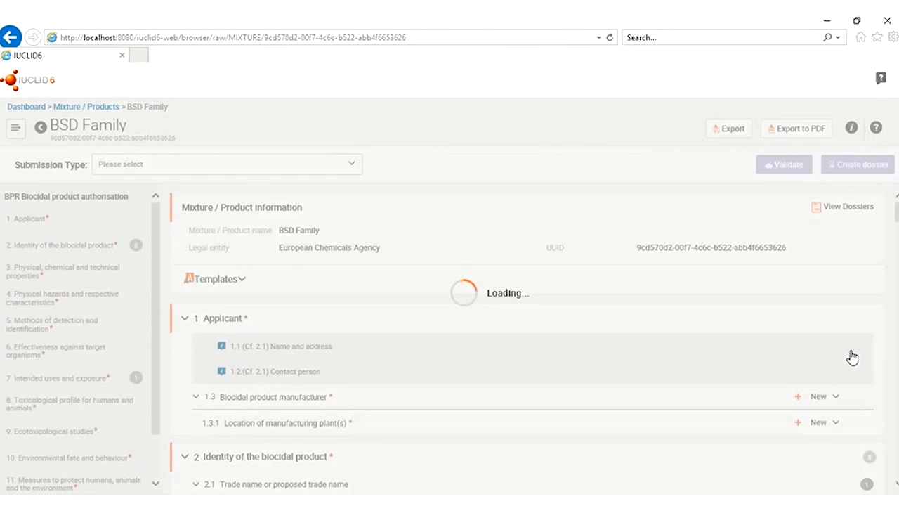
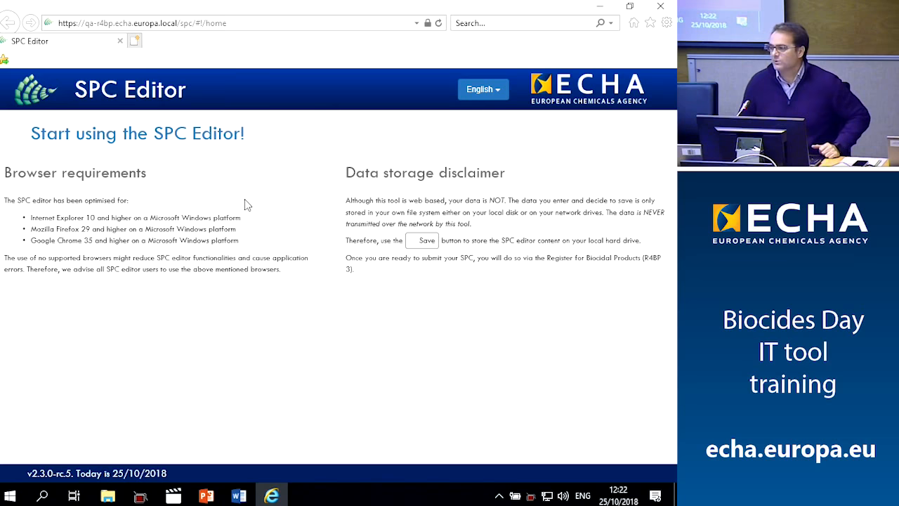
Open the SPC Editor workspace, copy its web address, and launch Google Chrome
{"action": "left_click", "coordinate": [159, 133]}
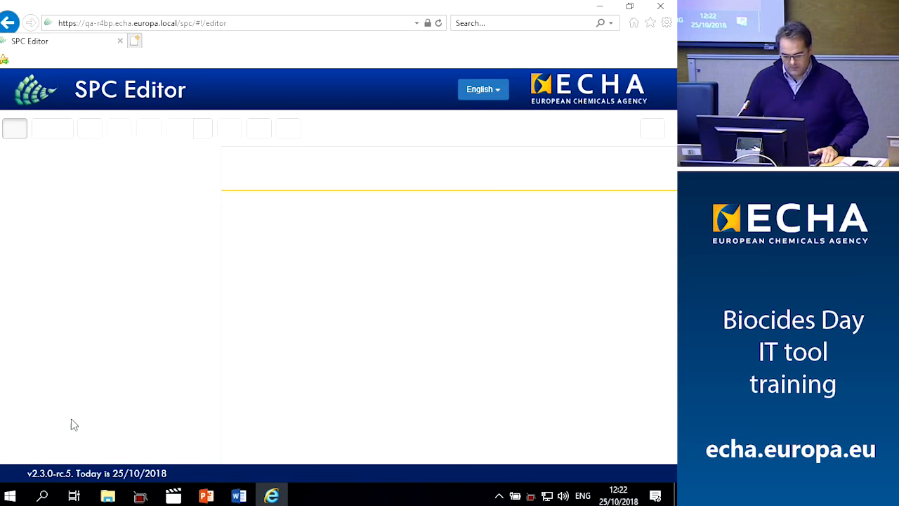
{"action": "left_click", "coordinate": [10, 496]}
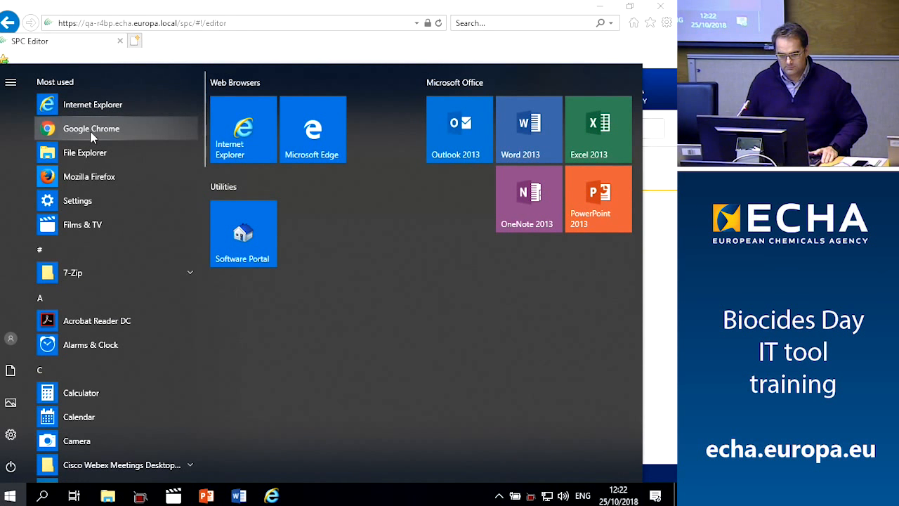
{"action": "left_click", "coordinate": [266, 22]}
{"action": "key", "text": "ctrl+c"}
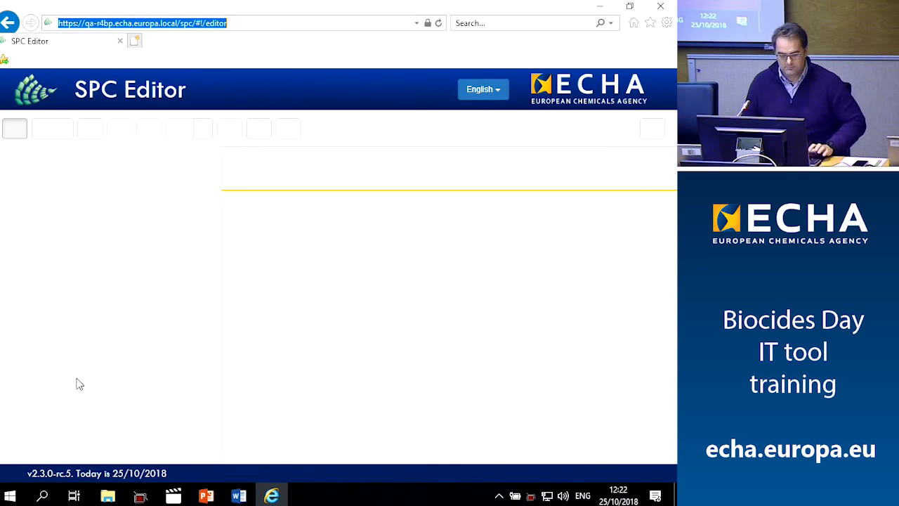
{"action": "left_click", "coordinate": [10, 497]}
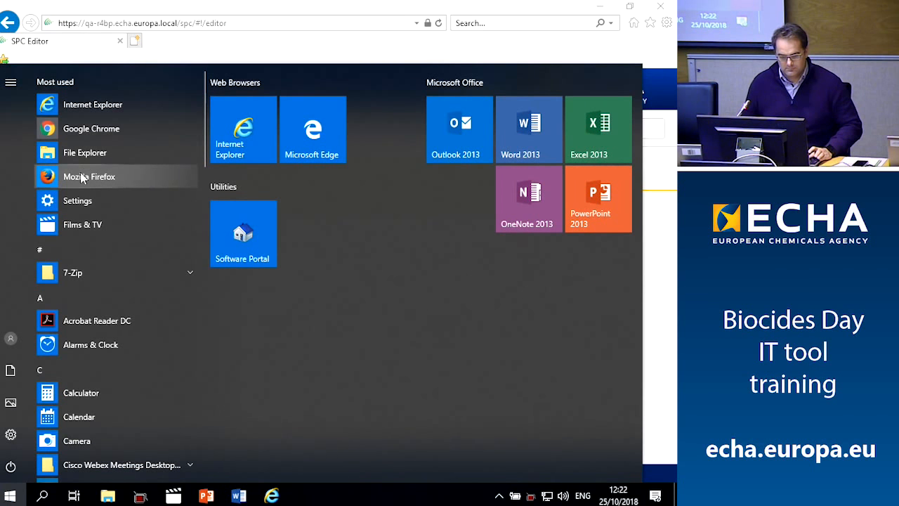
{"action": "left_click", "coordinate": [83, 131]}
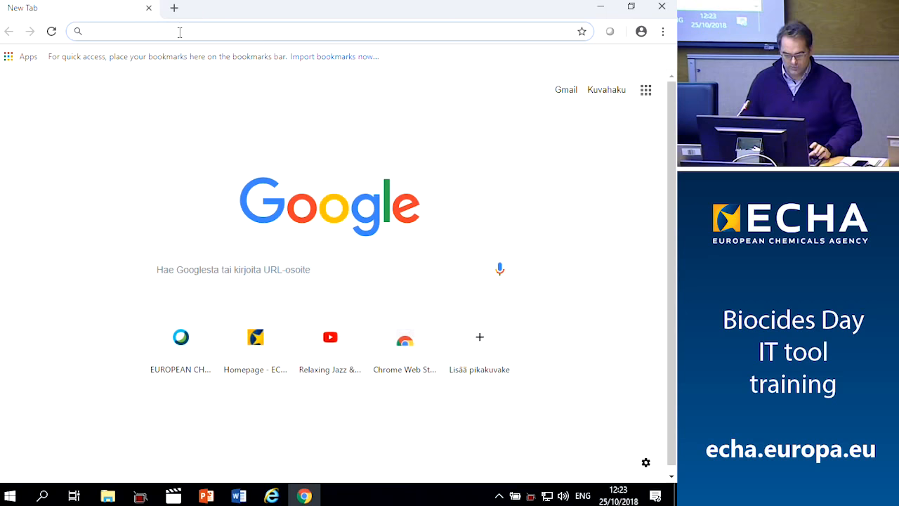
Paste the copied SPC Editor web address into Chrome and load it
{"action": "key", "text": "ctrl+v"}
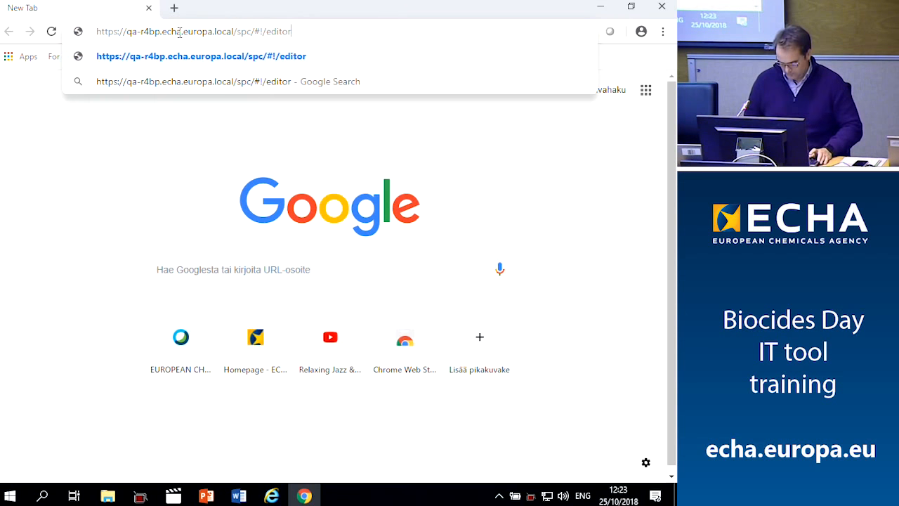
{"action": "key", "text": "Return"}
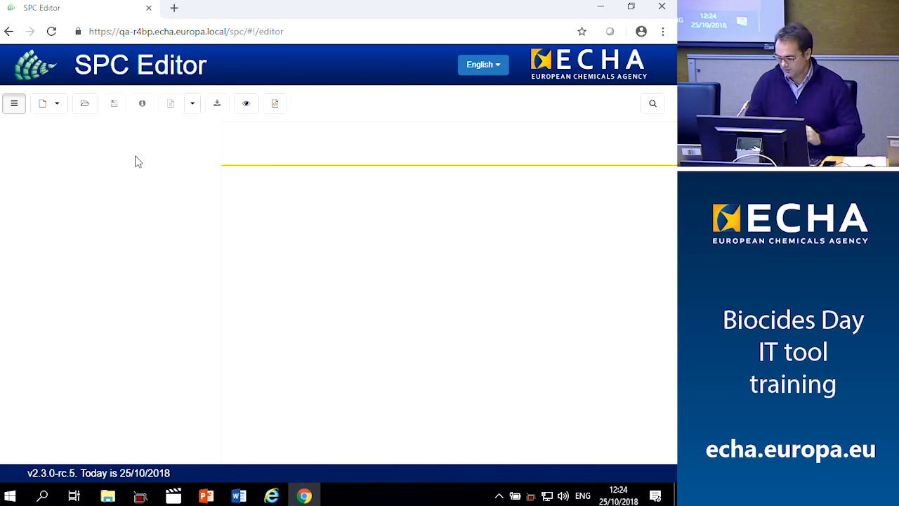
Start a new single product named 'Disinfect Now' with Italy as the market area
{"action": "left_click", "coordinate": [62, 115]}
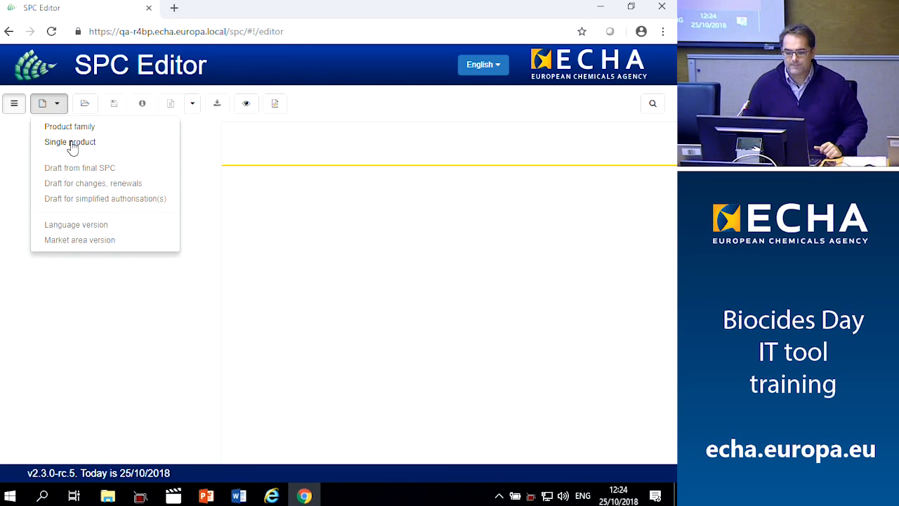
{"action": "left_click", "coordinate": [72, 144]}
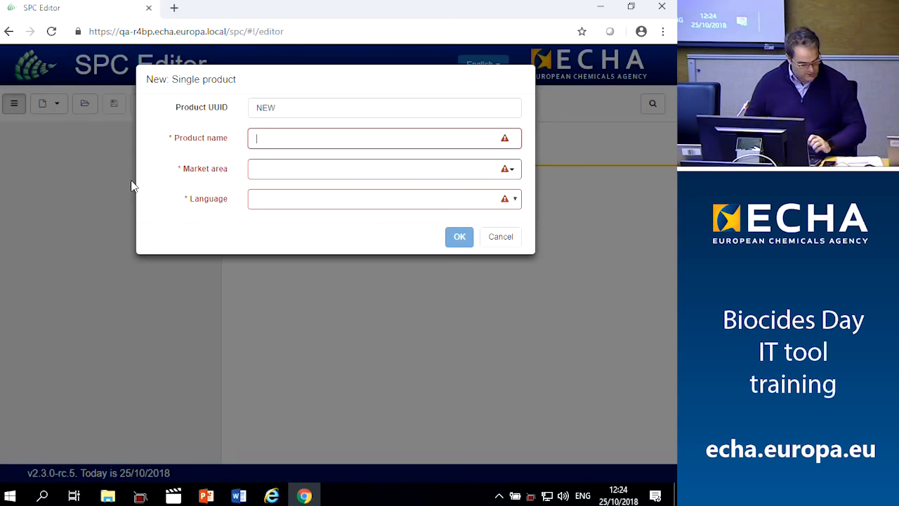
{"action": "type", "text": "D"}
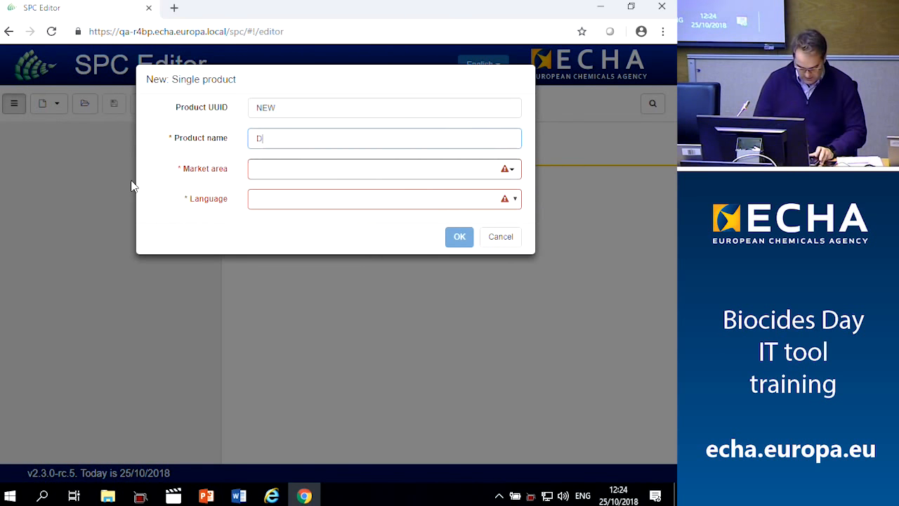
{"action": "type", "text": "isinfect"}
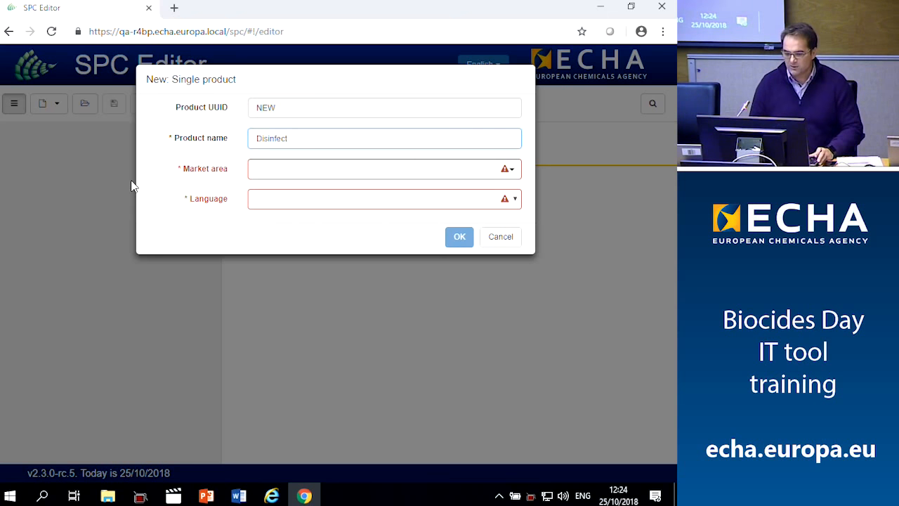
{"action": "type", "text": " Now"}
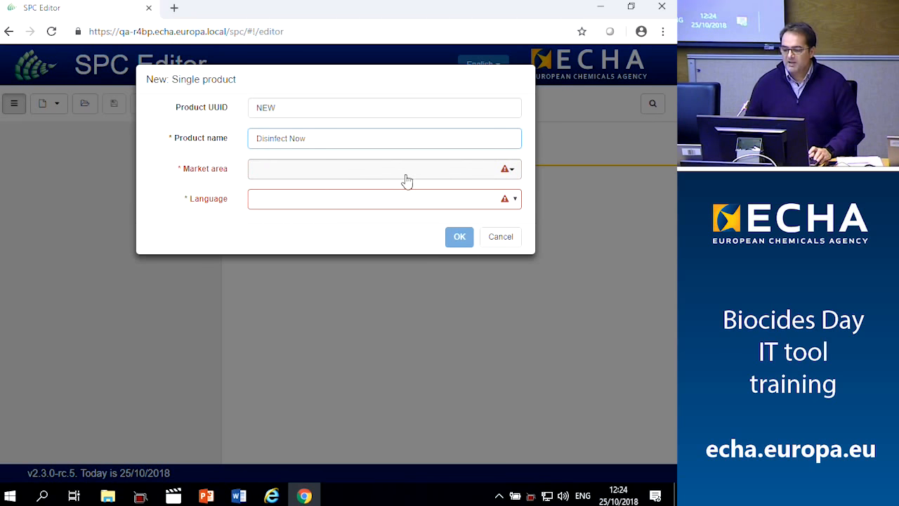
{"action": "left_click", "coordinate": [510, 176]}
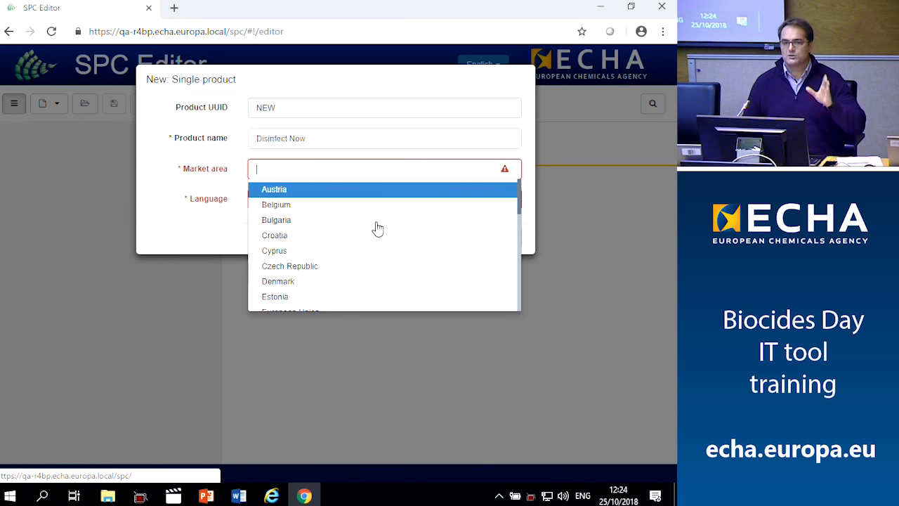
{"action": "scroll", "coordinate": [361, 231], "scroll_direction": "down", "scroll_amount": 2}
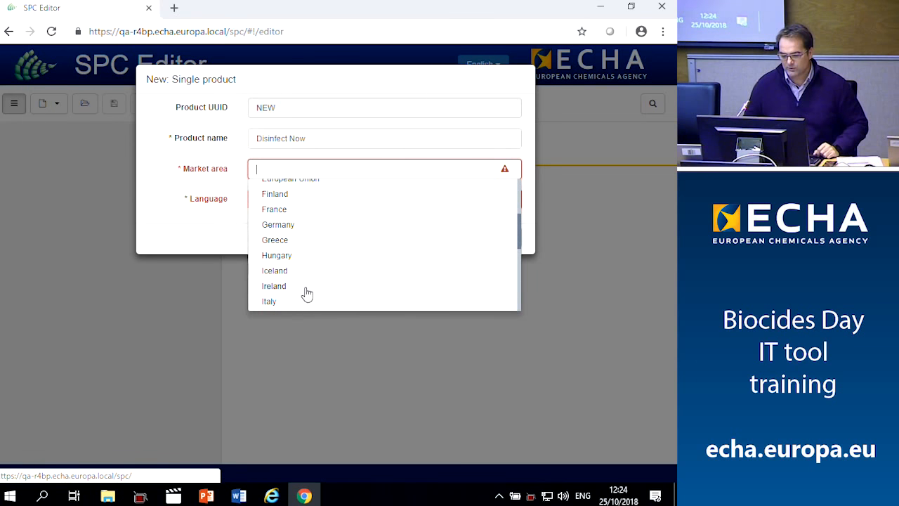
{"action": "left_click", "coordinate": [269, 301]}
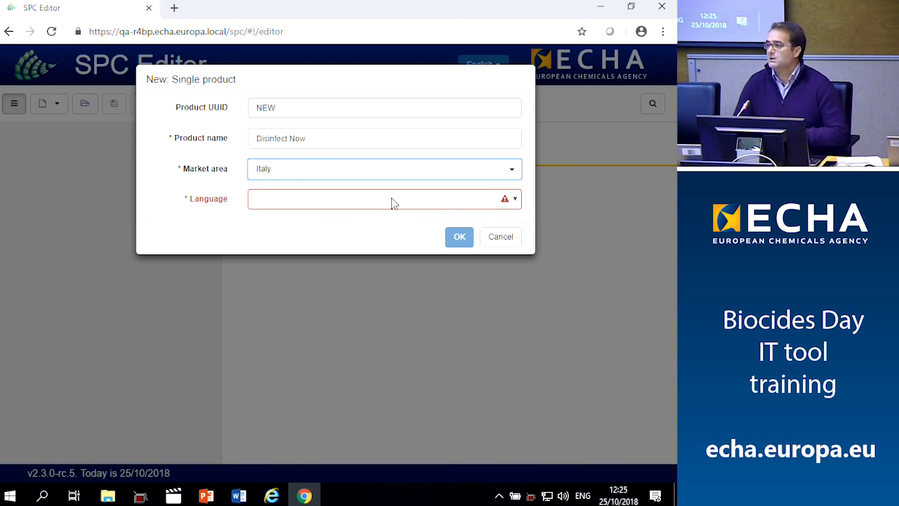
{"action": "key", "text": "Return"}
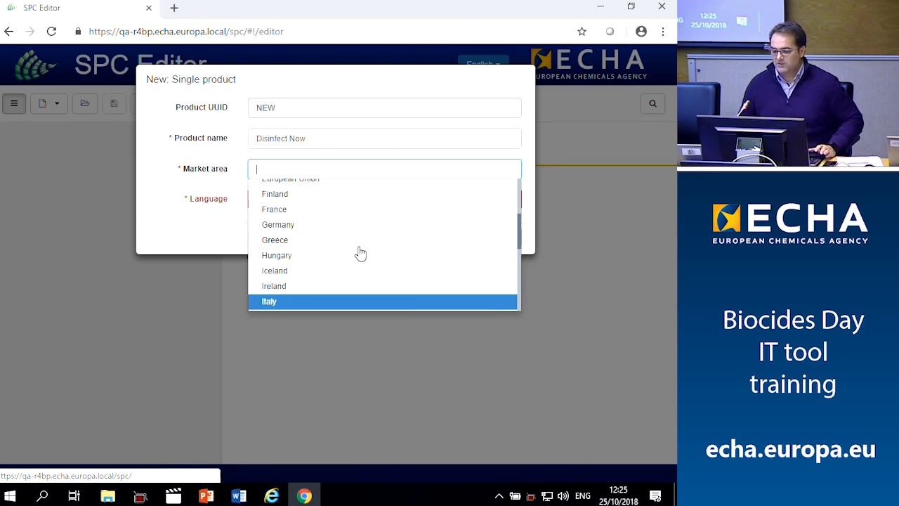
Confirm Italy as market area and English as language, then create the product
{"action": "scroll", "coordinate": [364, 253], "scroll_direction": "up", "scroll_amount": 2}
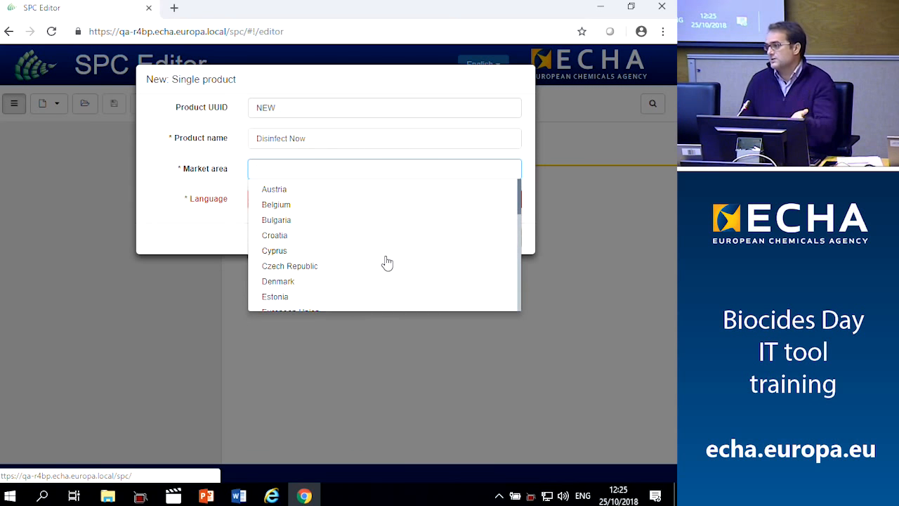
{"action": "scroll", "coordinate": [341, 260], "scroll_direction": "down", "scroll_amount": 2}
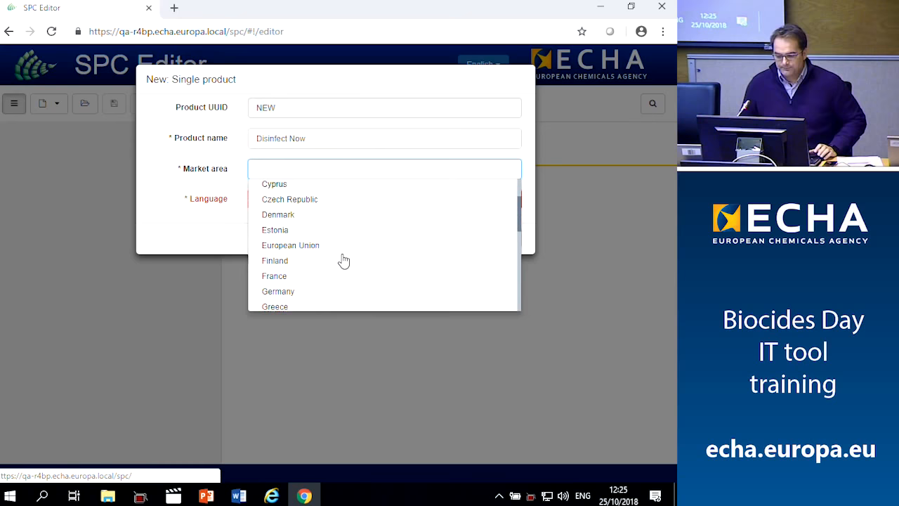
{"action": "scroll", "coordinate": [343, 261], "scroll_direction": "up", "scroll_amount": 1}
{"action": "scroll", "coordinate": [343, 261], "scroll_direction": "down", "scroll_amount": 4}
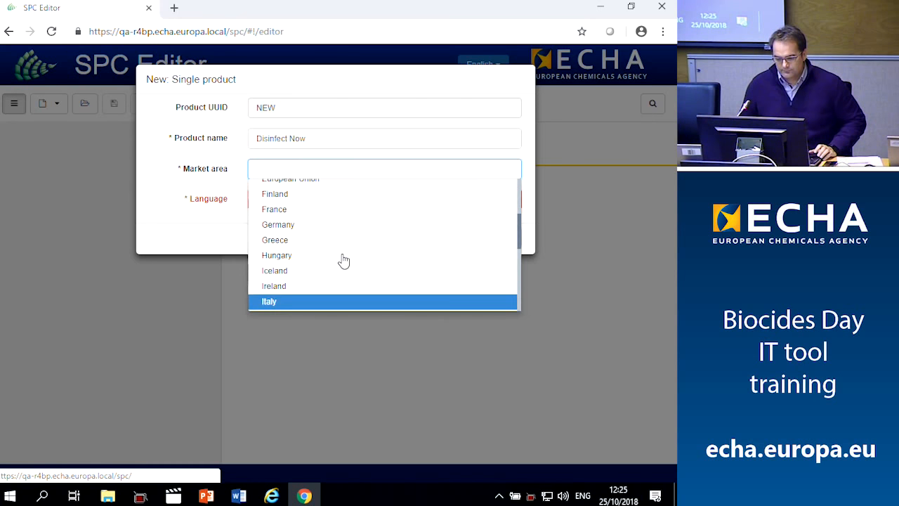
{"action": "scroll", "coordinate": [344, 261], "scroll_direction": "down", "scroll_amount": 3}
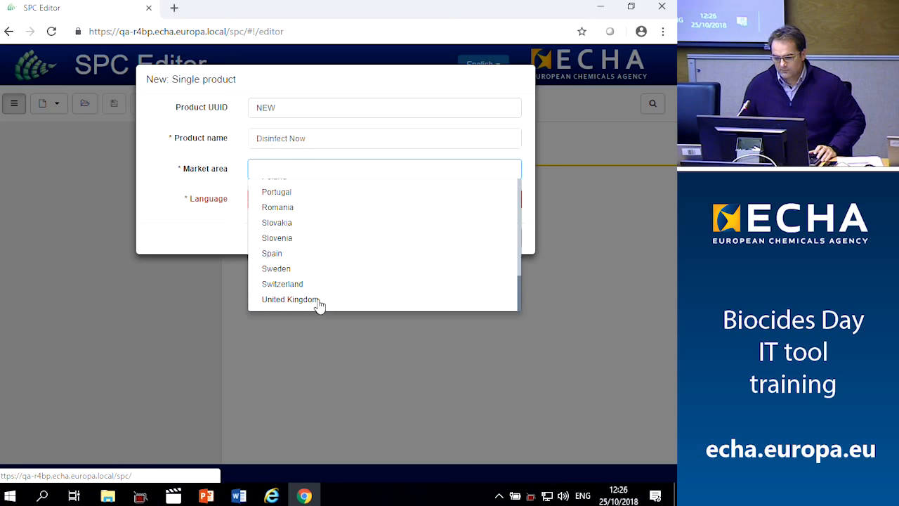
{"action": "scroll", "coordinate": [317, 284], "scroll_direction": "up", "scroll_amount": 6}
{"action": "scroll", "coordinate": [313, 286], "scroll_direction": "down", "scroll_amount": 1}
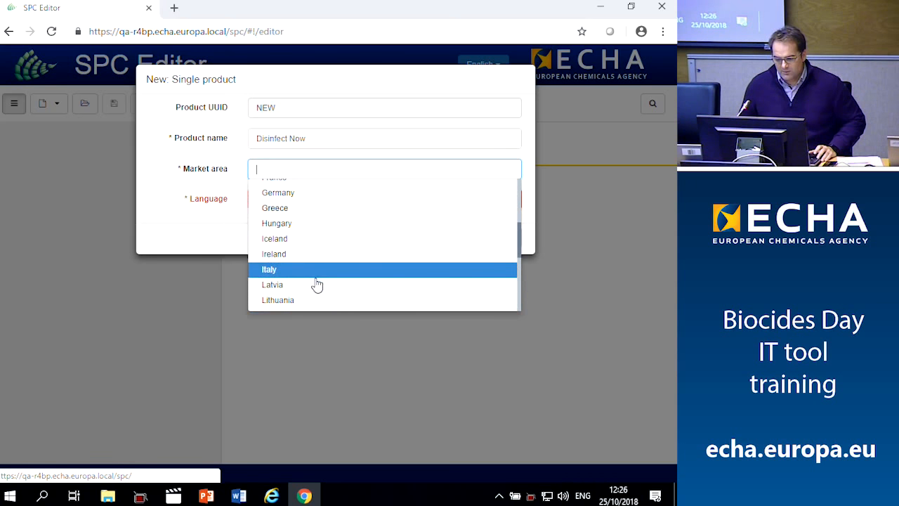
{"action": "left_click", "coordinate": [304, 271]}
{"action": "left_click", "coordinate": [317, 203]}
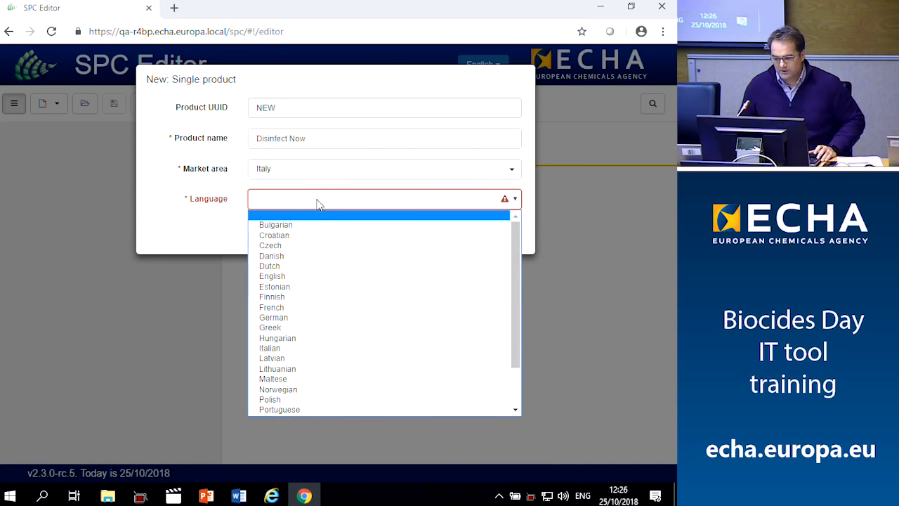
{"action": "left_click", "coordinate": [301, 279]}
{"action": "left_click", "coordinate": [456, 239]}
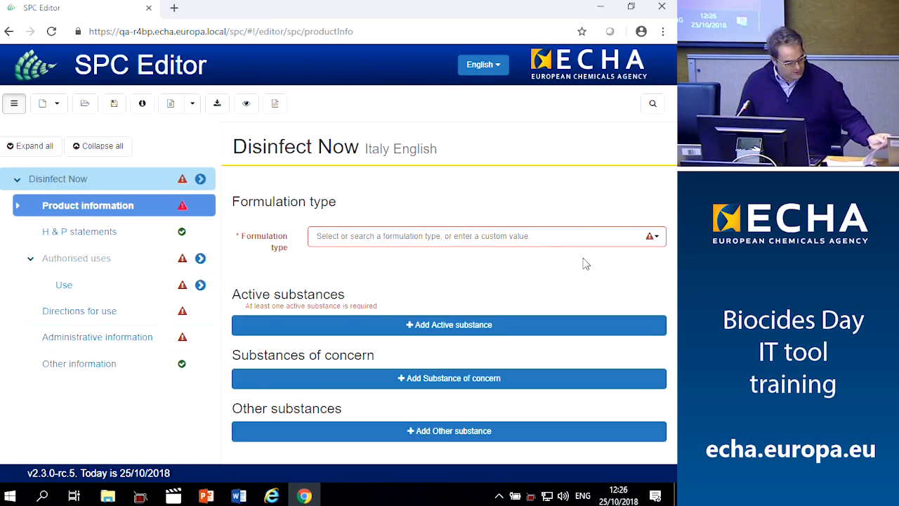
{"action": "left_click", "coordinate": [658, 240]}
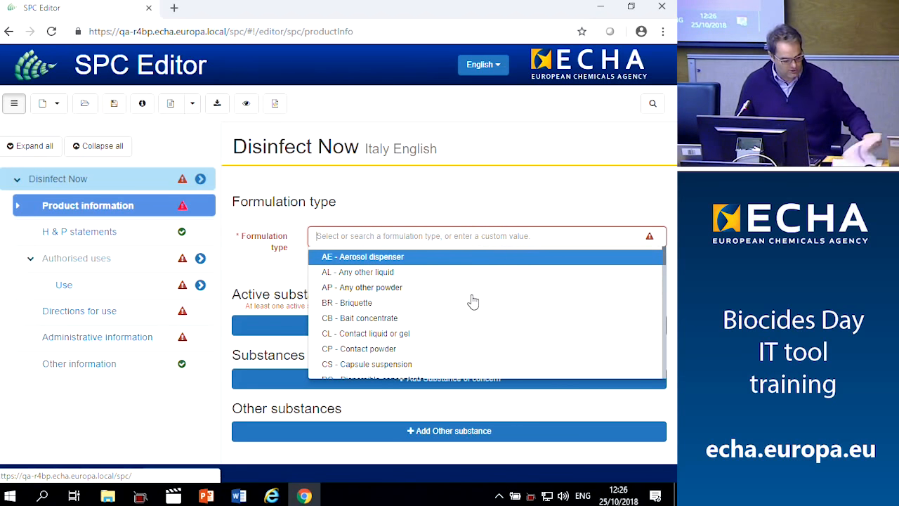
{"action": "scroll", "coordinate": [422, 302], "scroll_direction": "down", "scroll_amount": 1}
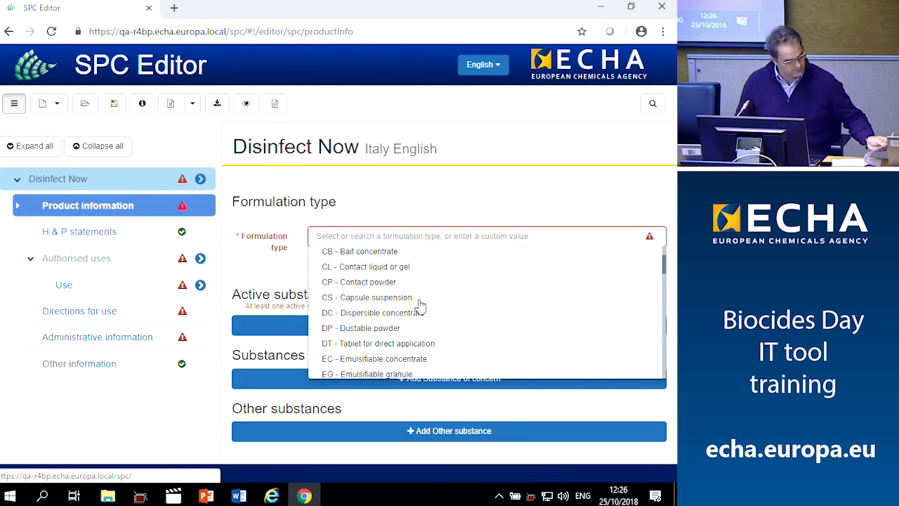
{"action": "scroll", "coordinate": [398, 312], "scroll_direction": "down", "scroll_amount": 1}
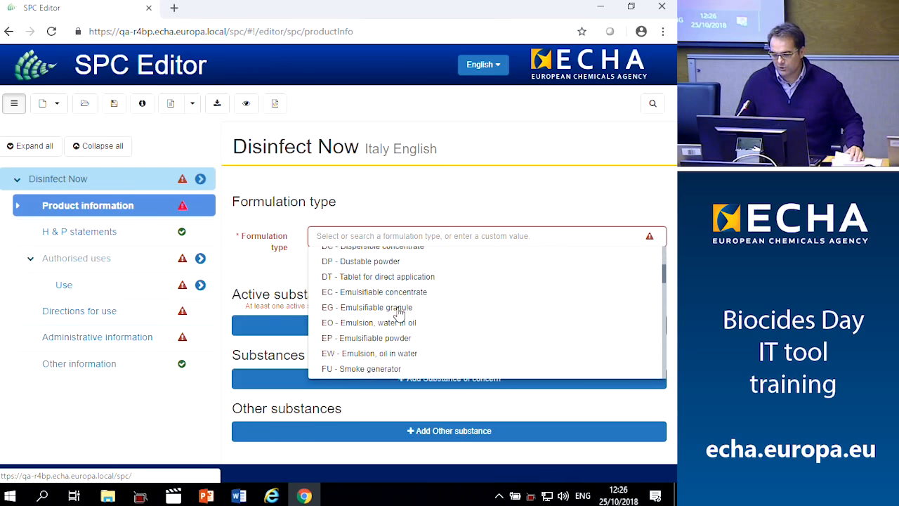
{"action": "scroll", "coordinate": [398, 312], "scroll_direction": "up", "scroll_amount": 3}
{"action": "scroll", "coordinate": [399, 313], "scroll_direction": "down", "scroll_amount": 5}
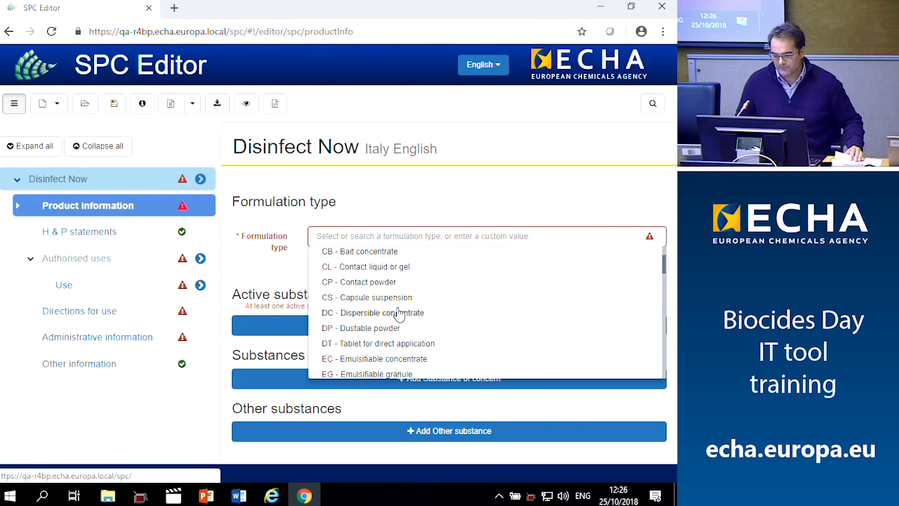
{"action": "scroll", "coordinate": [399, 313], "scroll_direction": "down", "scroll_amount": 1}
{"action": "scroll", "coordinate": [398, 314], "scroll_direction": "up", "scroll_amount": 1}
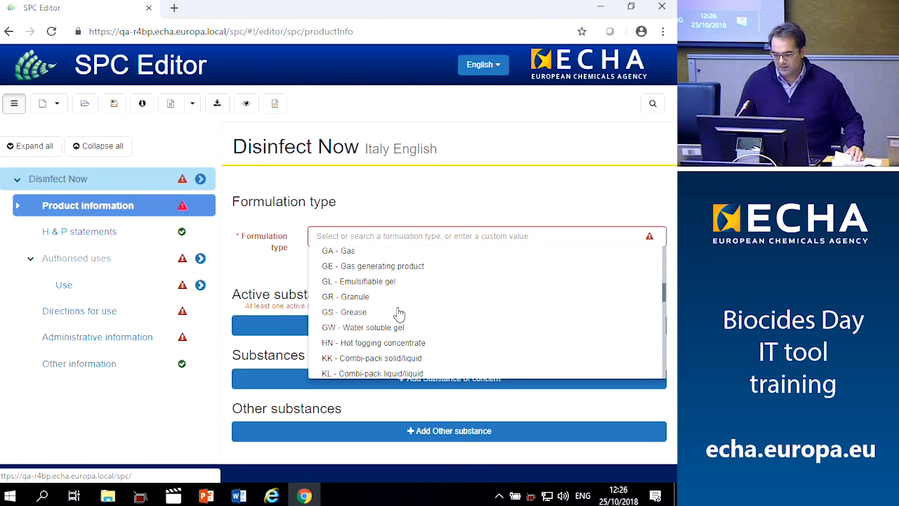
{"action": "left_click", "coordinate": [345, 252]}
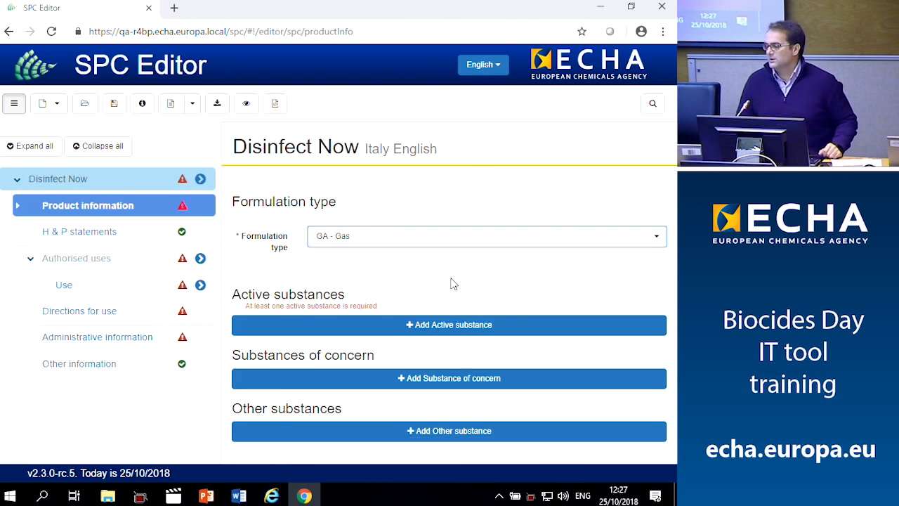
{"action": "key", "text": "Return"}
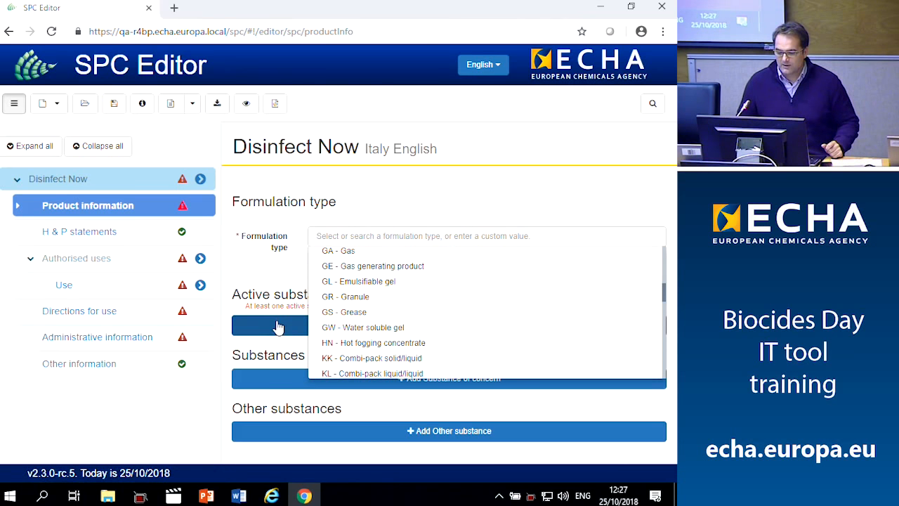
{"action": "left_click", "coordinate": [375, 199]}
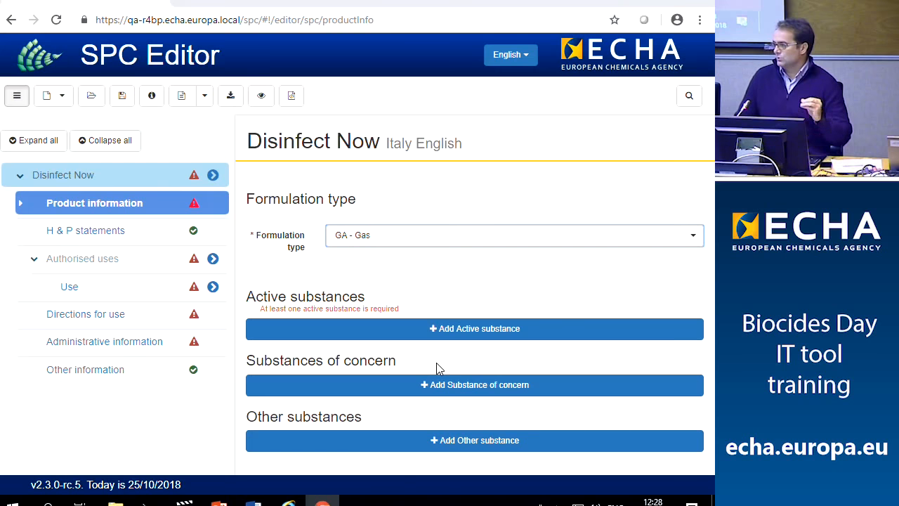
{"action": "key", "text": "Down"}
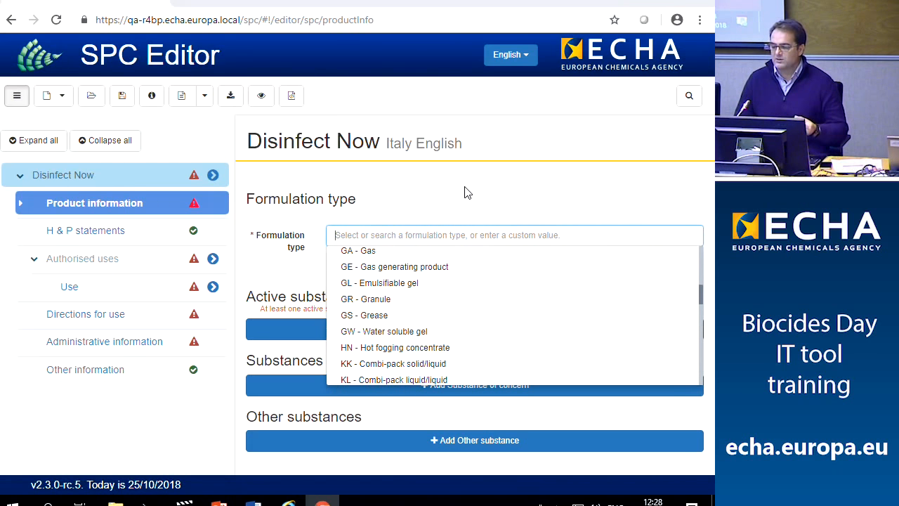
{"action": "key", "text": "Return"}
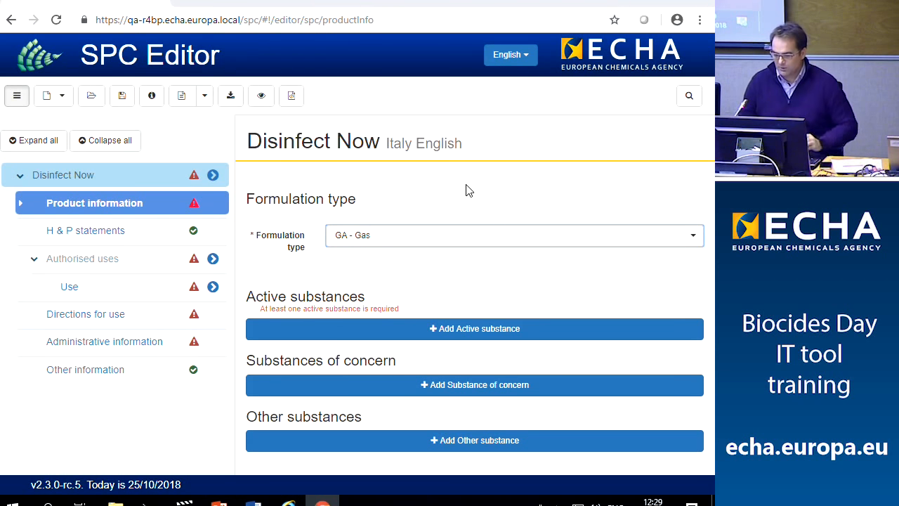
{"action": "left_click", "coordinate": [425, 177]}
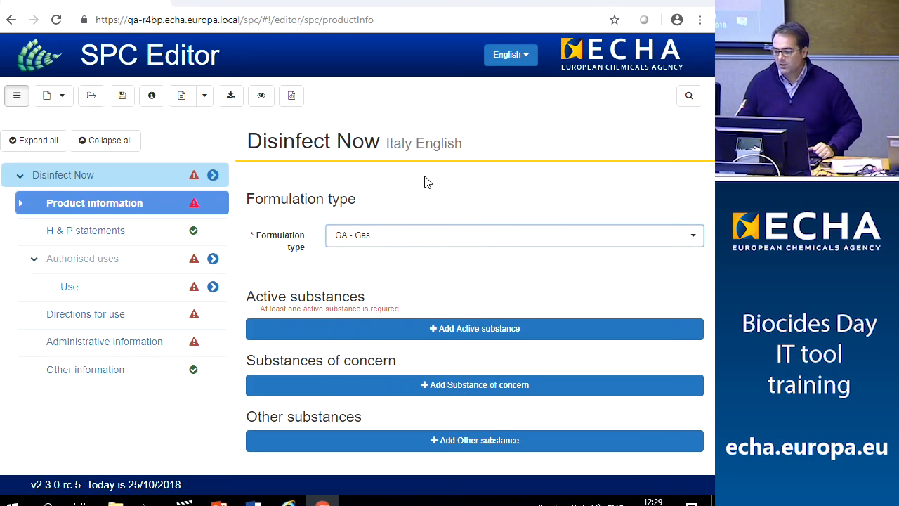
Add an active substance entry and pick chlorine dioxide (BAS 1477) by searching 'Chlorine d'
{"action": "left_click", "coordinate": [457, 329]}
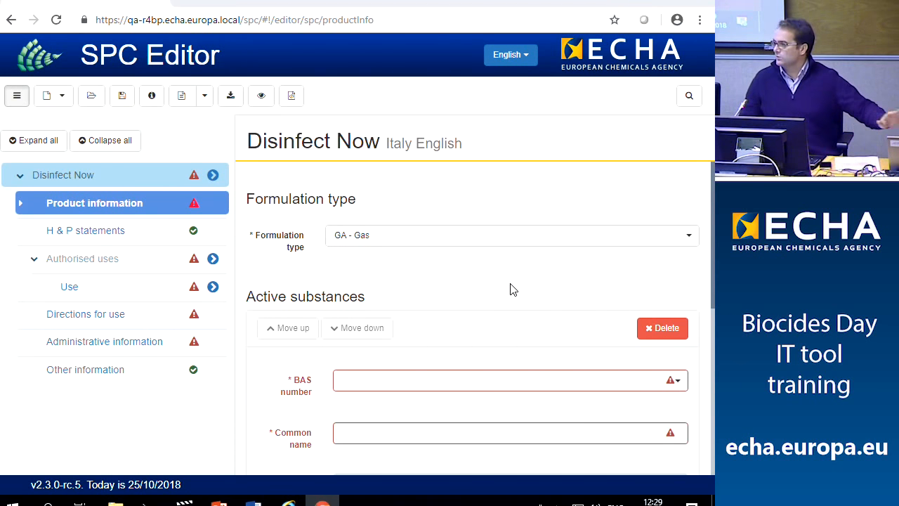
{"action": "scroll", "coordinate": [502, 286], "scroll_direction": "down", "scroll_amount": 2}
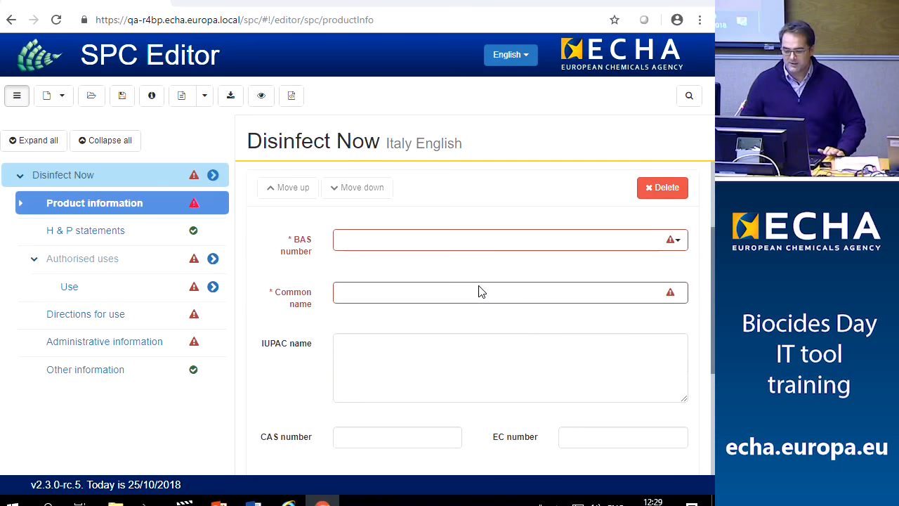
{"action": "left_click", "coordinate": [428, 246]}
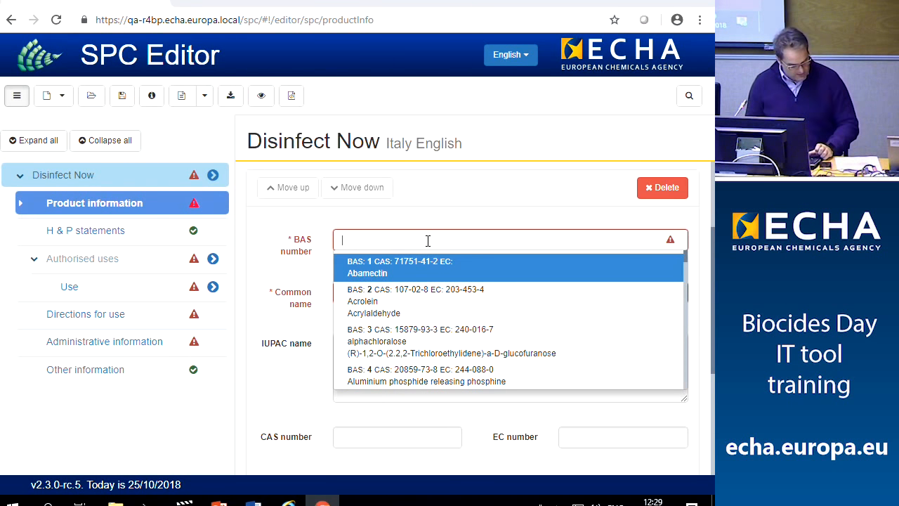
{"action": "type", "text": "Chlo"}
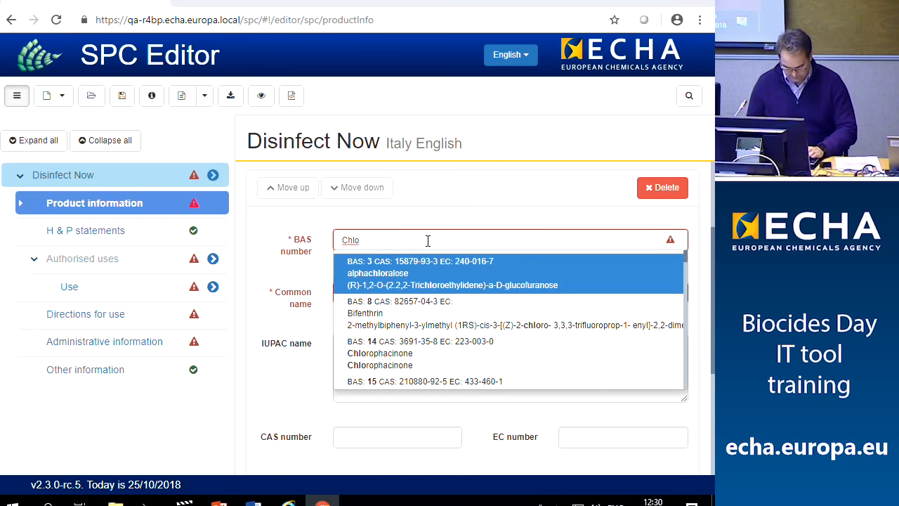
{"action": "type", "text": "rine d"}
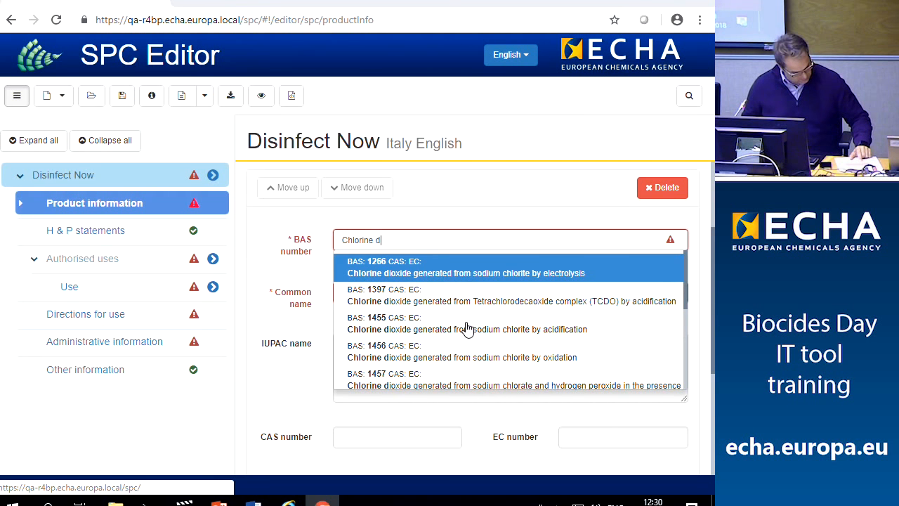
{"action": "scroll", "coordinate": [468, 329], "scroll_direction": "down", "scroll_amount": 2}
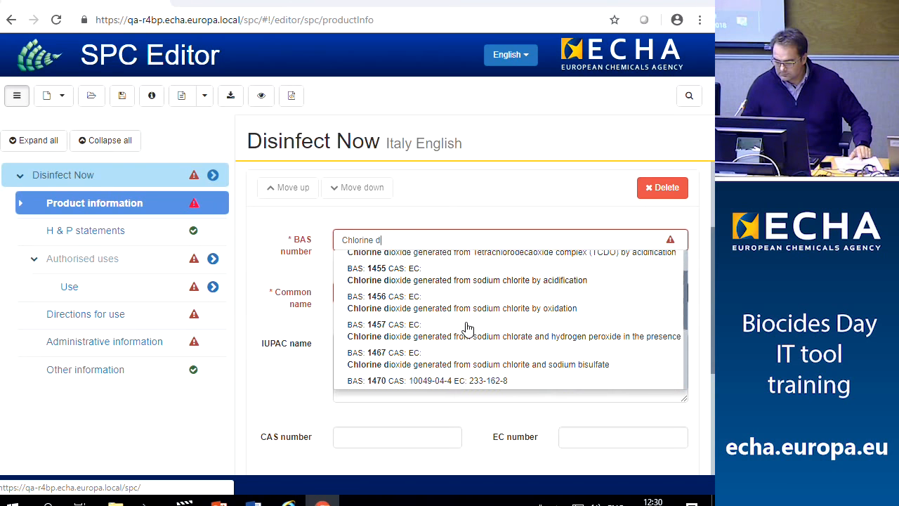
{"action": "scroll", "coordinate": [468, 329], "scroll_direction": "up", "scroll_amount": 1}
{"action": "scroll", "coordinate": [466, 327], "scroll_direction": "down", "scroll_amount": 1}
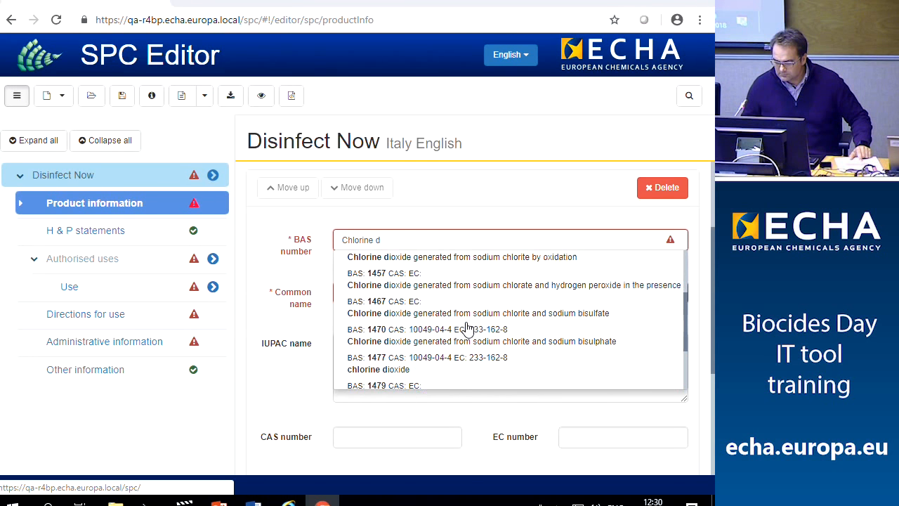
{"action": "left_click", "coordinate": [415, 327]}
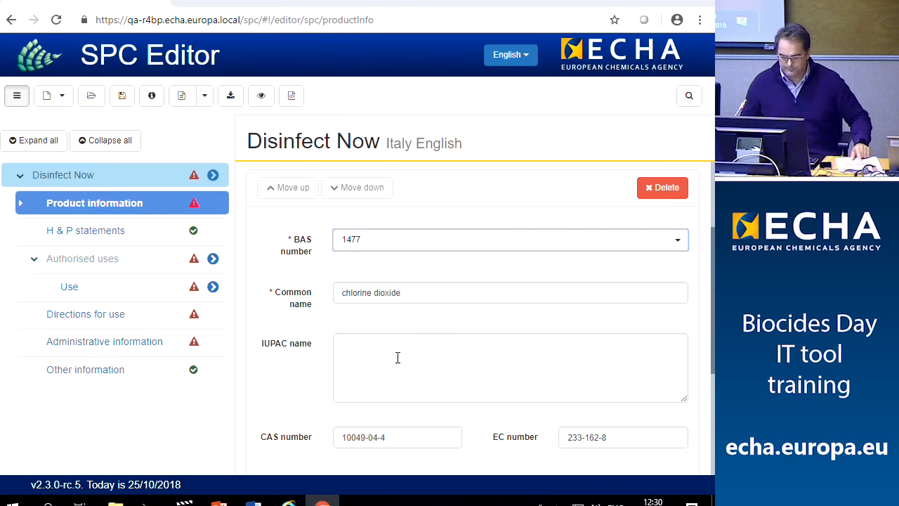
Reselect chlorine dioxide, BAS 1477, filling CAS 10049-04-4 and EC 233-162-8
{"action": "scroll", "coordinate": [397, 357], "scroll_direction": "down", "scroll_amount": 2}
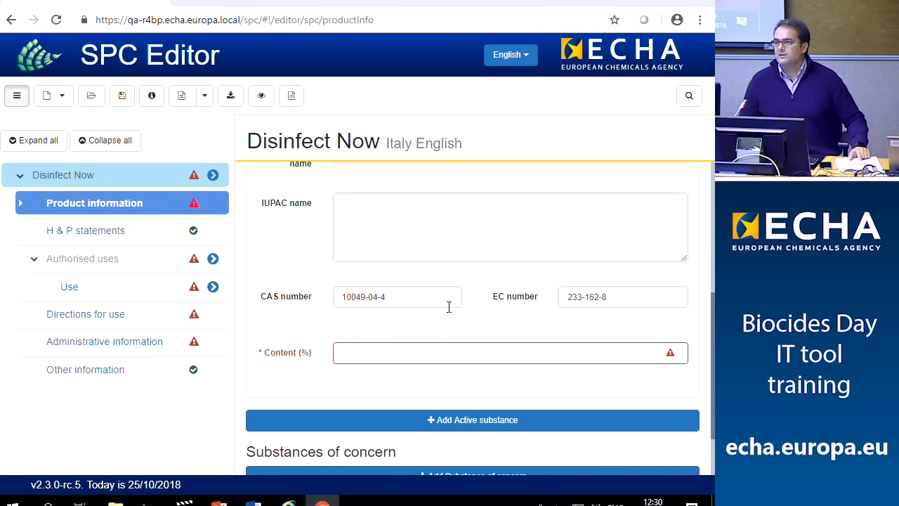
{"action": "scroll", "coordinate": [449, 307], "scroll_direction": "up", "scroll_amount": 3}
{"action": "left_click", "coordinate": [449, 317]}
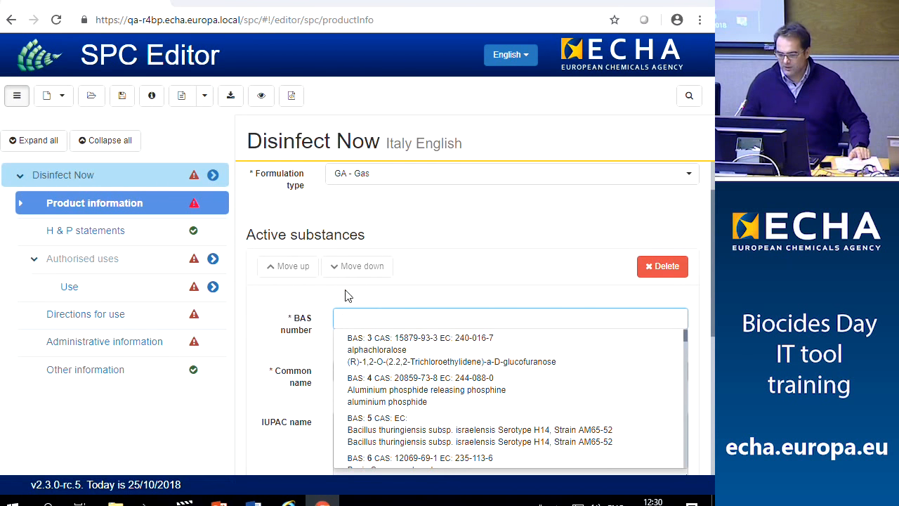
{"action": "scroll", "coordinate": [373, 371], "scroll_direction": "down", "scroll_amount": 1}
{"action": "scroll", "coordinate": [422, 371], "scroll_direction": "up", "scroll_amount": 2}
{"action": "scroll", "coordinate": [411, 358], "scroll_direction": "down", "scroll_amount": 3}
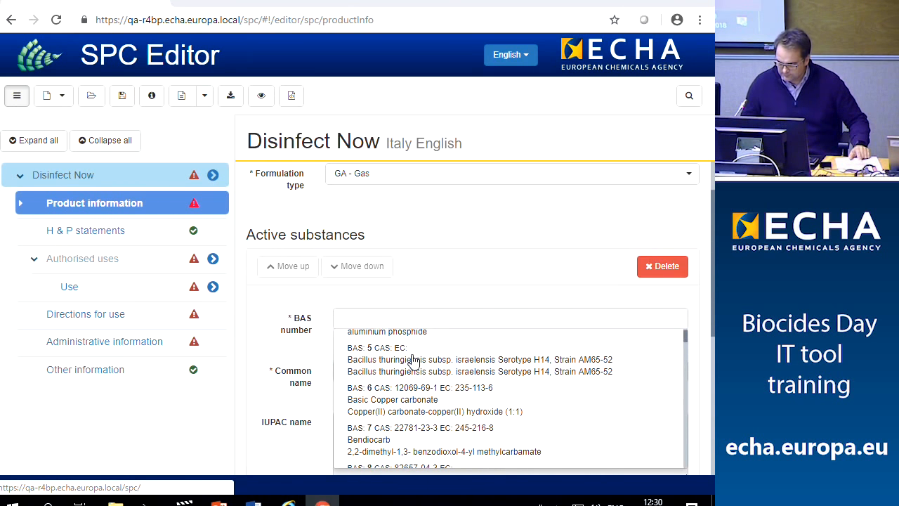
{"action": "left_click", "coordinate": [380, 321]}
{"action": "type", "text": "c"}
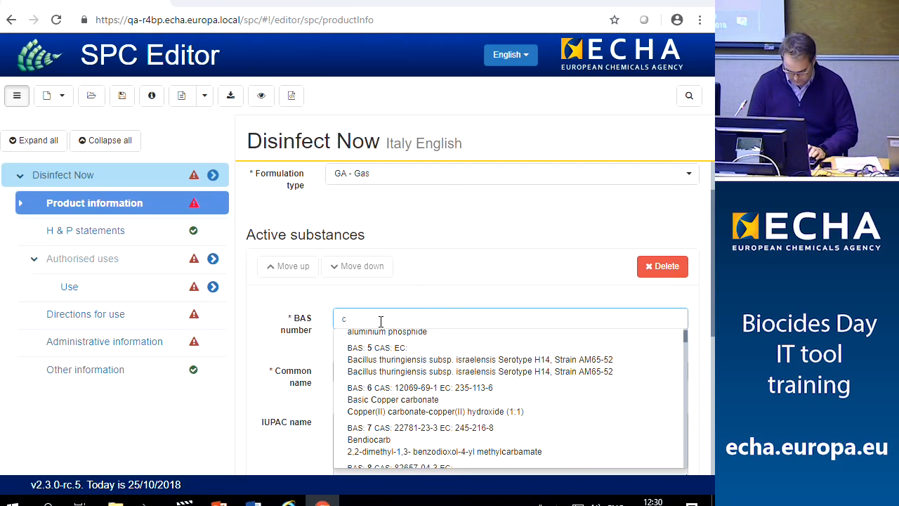
{"action": "type", "text": "hlor"}
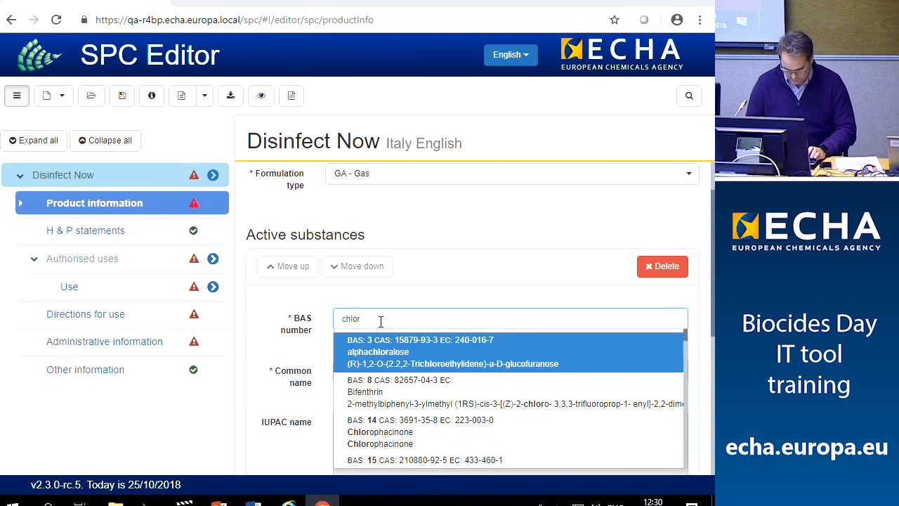
{"action": "type", "text": "ine d"}
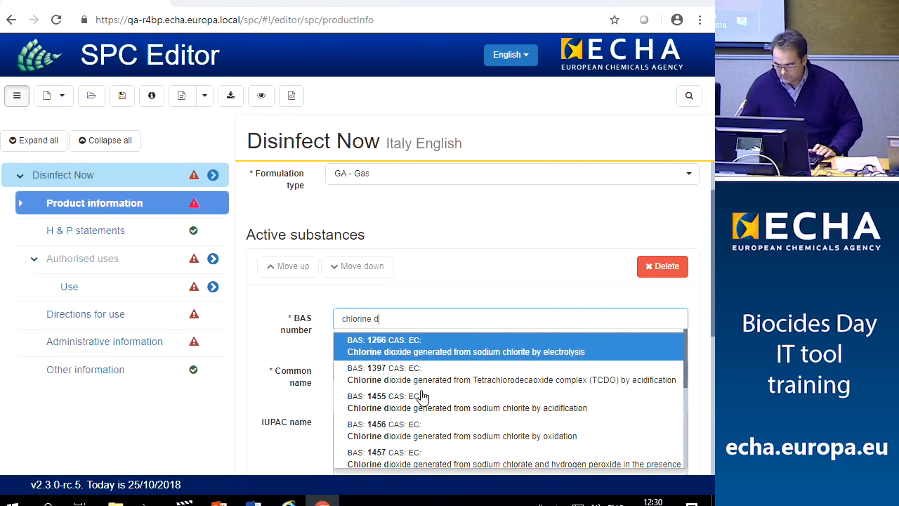
{"action": "scroll", "coordinate": [422, 395], "scroll_direction": "down", "scroll_amount": 2}
{"action": "left_click", "coordinate": [406, 359]}
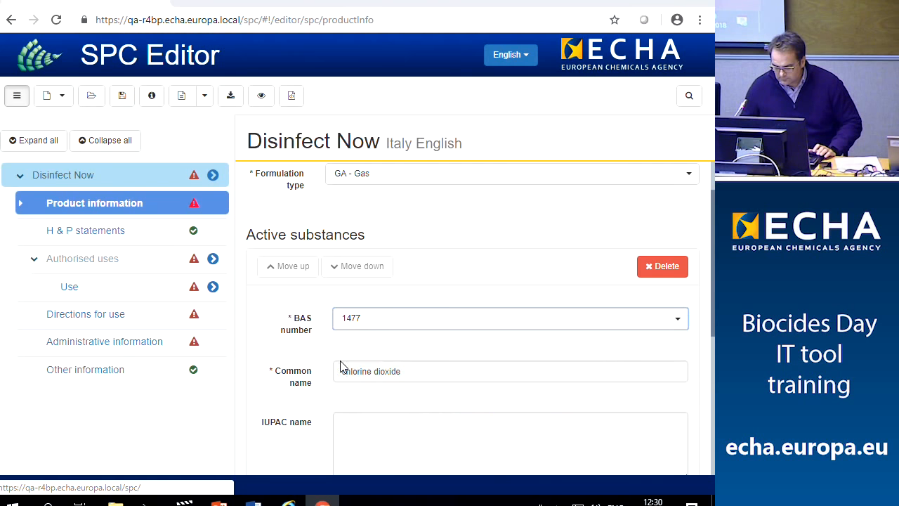
{"action": "scroll", "coordinate": [328, 396], "scroll_direction": "down", "scroll_amount": 2}
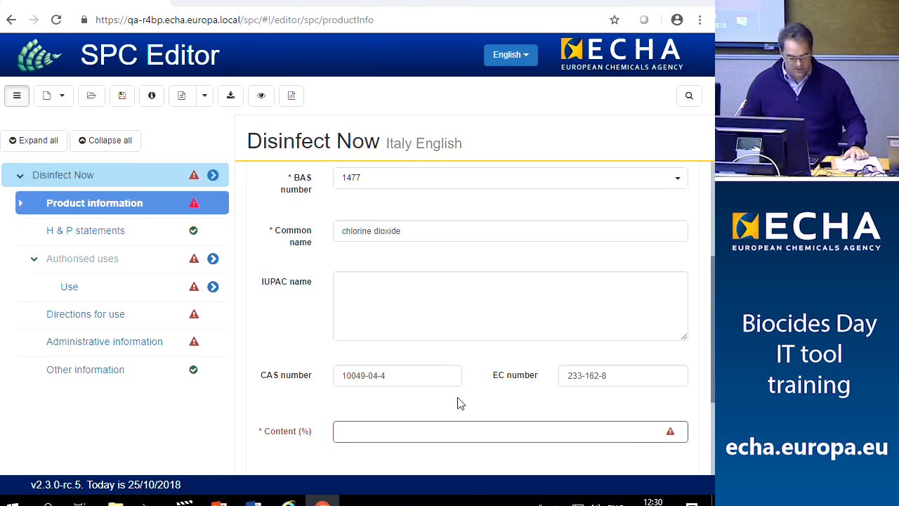
{"action": "left_click", "coordinate": [426, 430]}
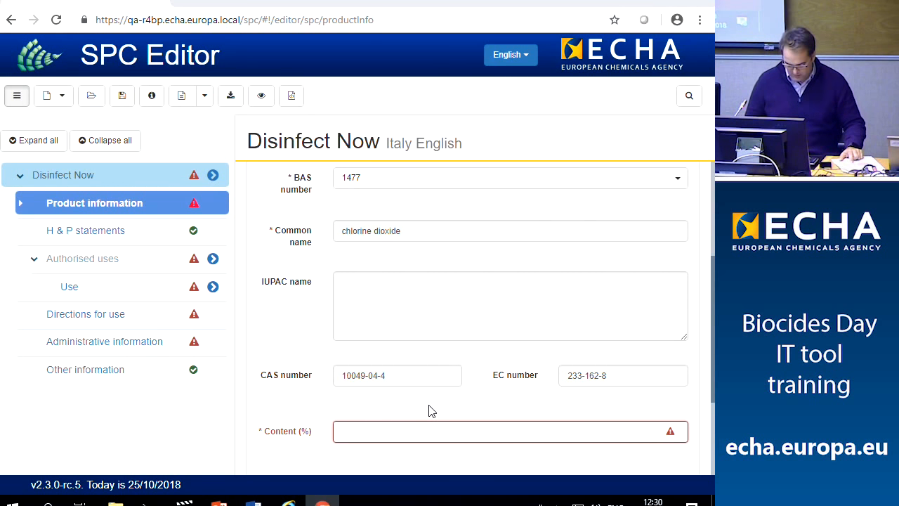
Set chlorine dioxide's content to 60 without 'w/w' and add a blank Other substance entry
{"action": "type", "text": "^"}
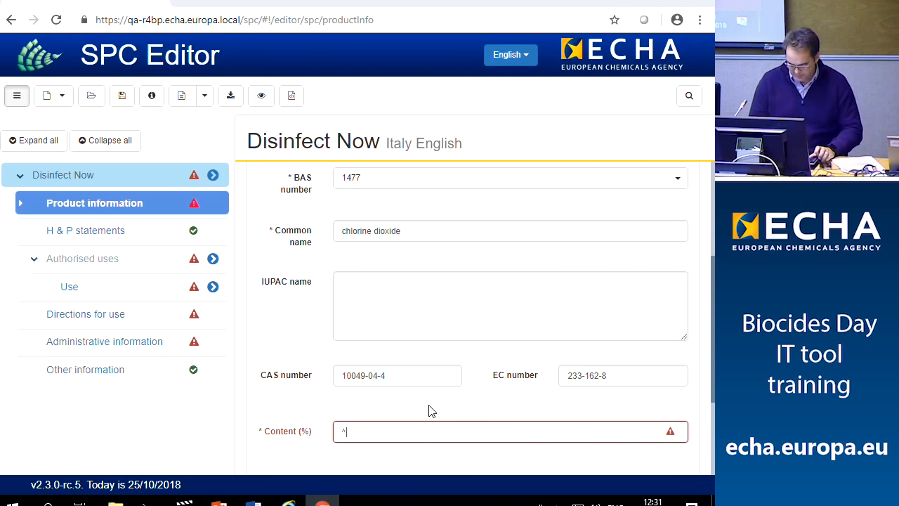
{"action": "key", "text": "BackSpace"}
{"action": "type", "text": "60"}
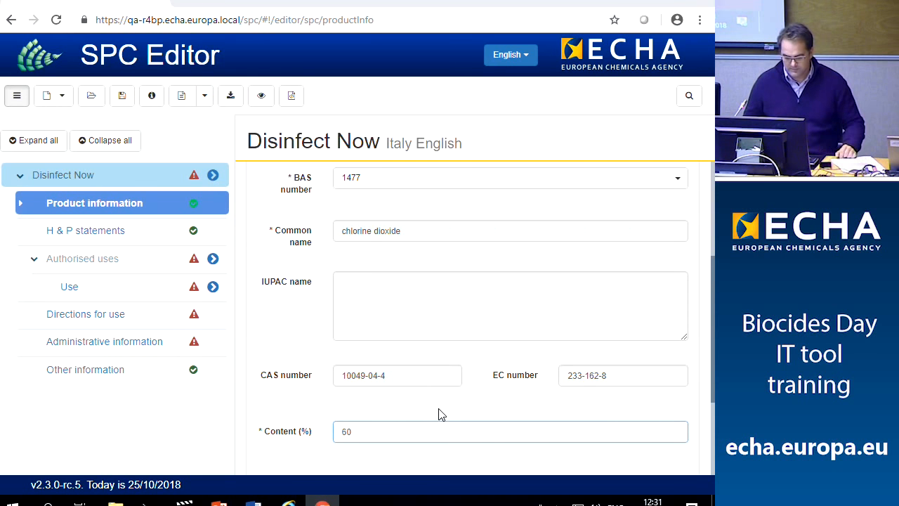
{"action": "scroll", "coordinate": [438, 412], "scroll_direction": "down", "scroll_amount": 2}
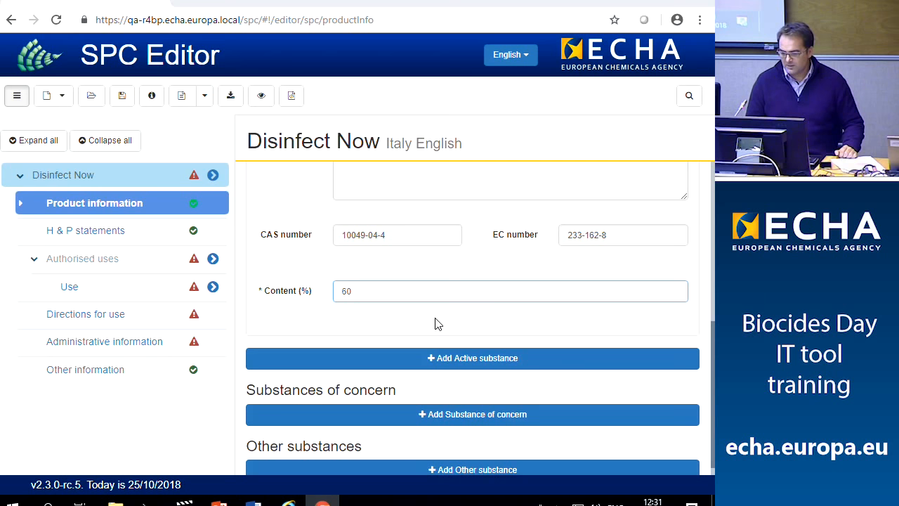
{"action": "type", "text": "w"}
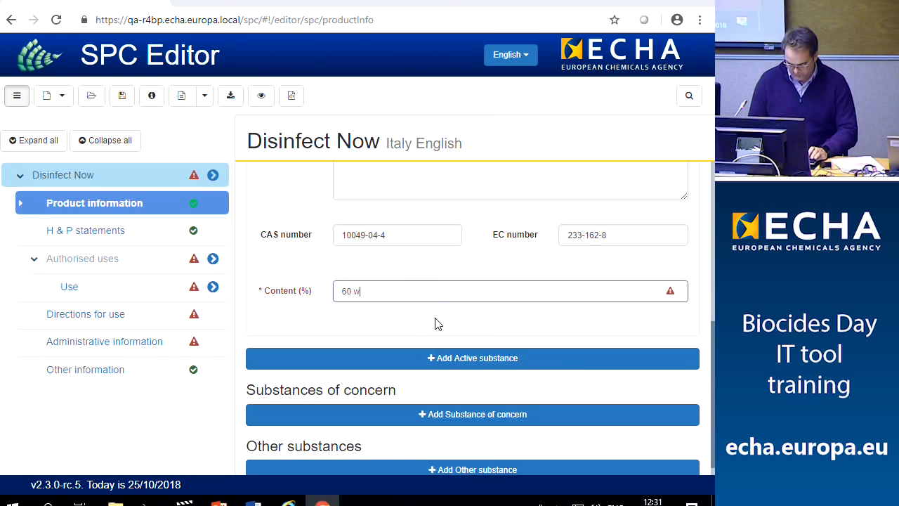
{"action": "type", "text": "/w"}
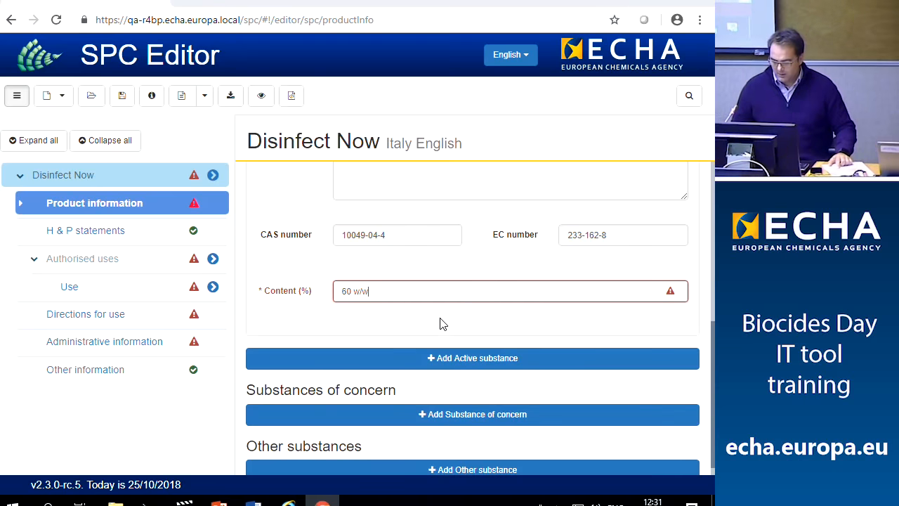
{"action": "scroll", "coordinate": [441, 322], "scroll_direction": "down", "scroll_amount": 1}
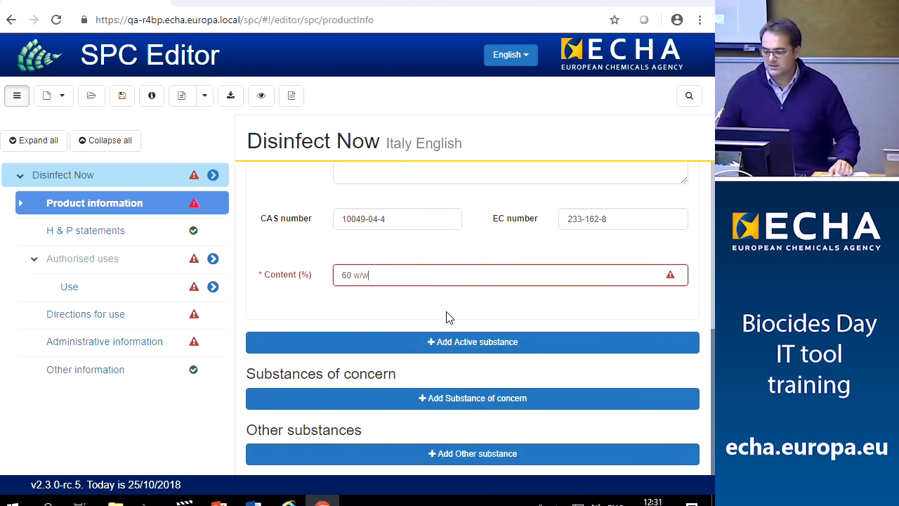
{"action": "scroll", "coordinate": [449, 318], "scroll_direction": "up", "scroll_amount": 1}
{"action": "left_click", "coordinate": [396, 345]}
{"action": "key", "text": "BackSpace"}
{"action": "key", "text": "BackSpace"}
{"action": "key", "text": "BackSpace"}
{"action": "key", "text": "BackSpace"}
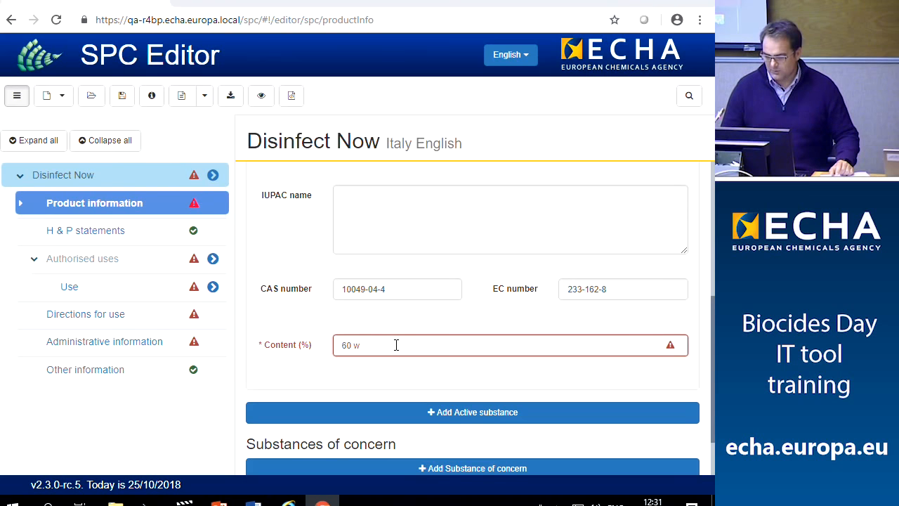
{"action": "left_click", "coordinate": [425, 372]}
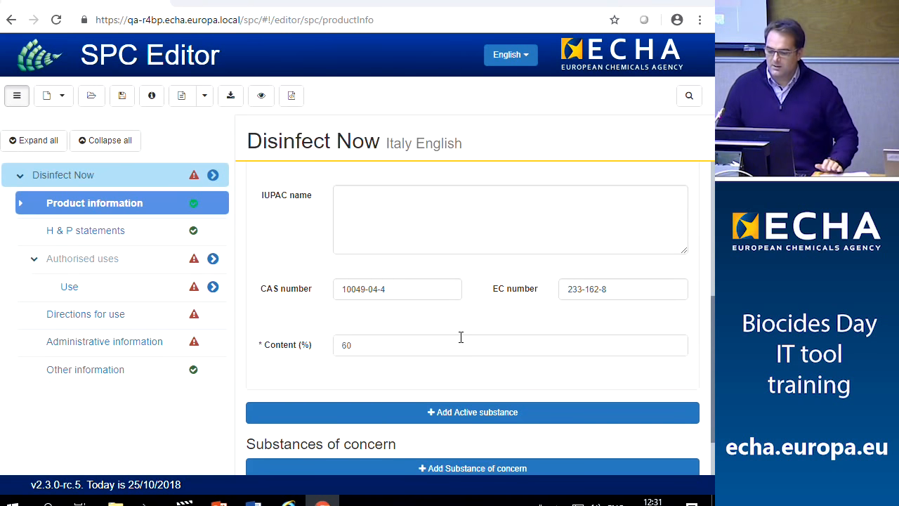
{"action": "scroll", "coordinate": [460, 337], "scroll_direction": "down", "scroll_amount": 1}
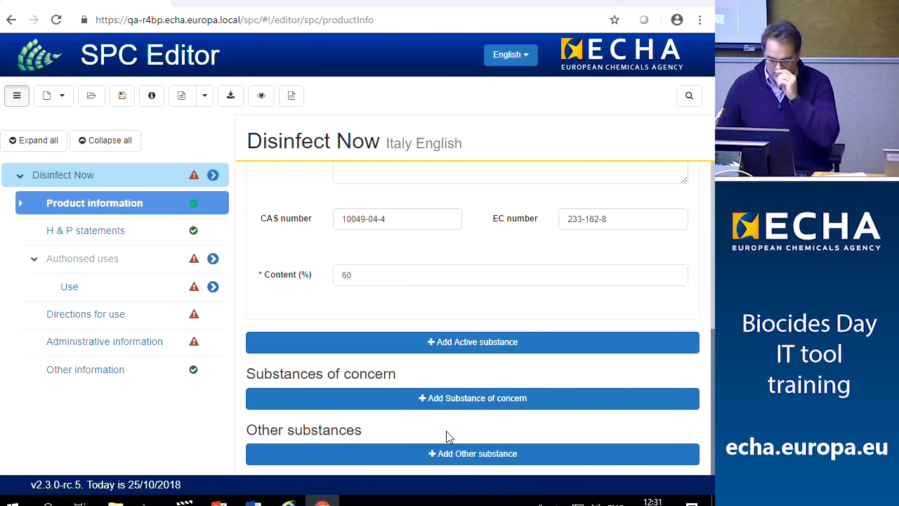
{"action": "left_click", "coordinate": [439, 455]}
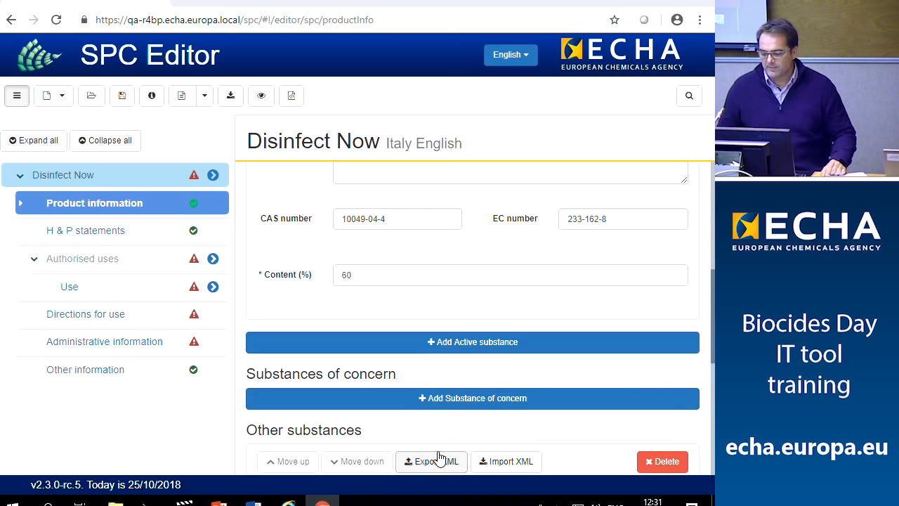
{"action": "scroll", "coordinate": [438, 441], "scroll_direction": "down", "scroll_amount": 3}
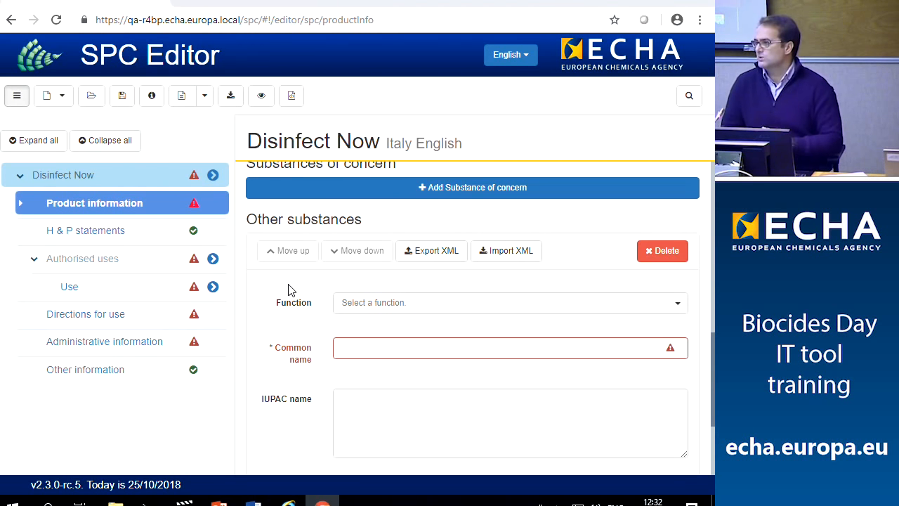
{"action": "scroll", "coordinate": [299, 313], "scroll_direction": "down", "scroll_amount": 1}
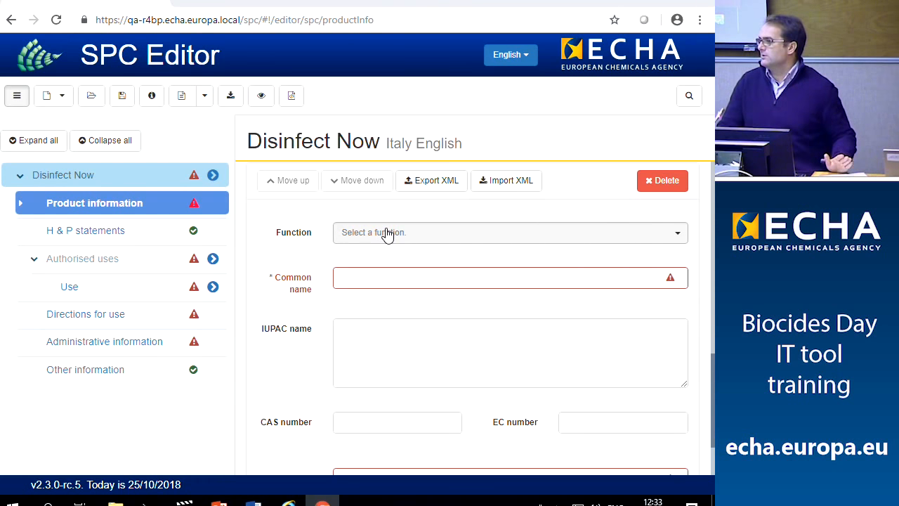
Fill the first other substance as 'Reaction by-product ABC' with 40% content
{"action": "left_click", "coordinate": [501, 243]}
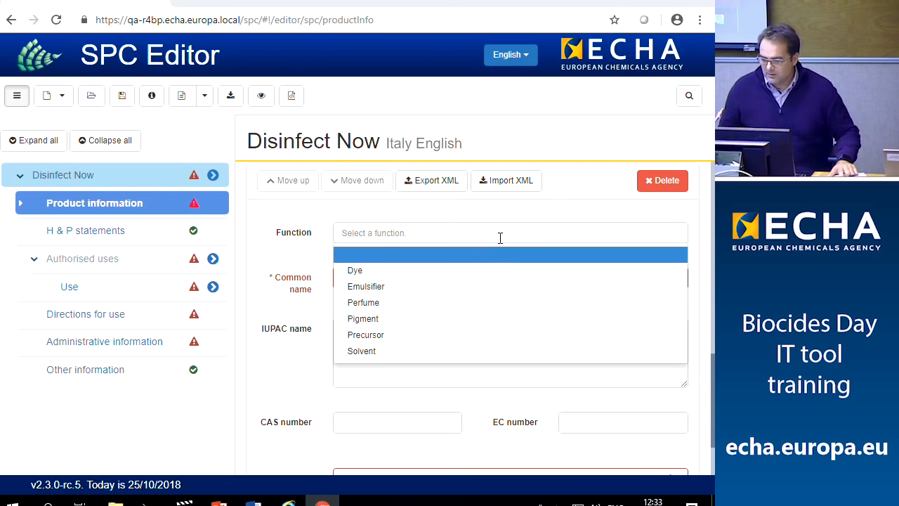
{"action": "scroll", "coordinate": [471, 274], "scroll_direction": "down", "scroll_amount": 2}
{"action": "scroll", "coordinate": [470, 274], "scroll_direction": "up", "scroll_amount": 1}
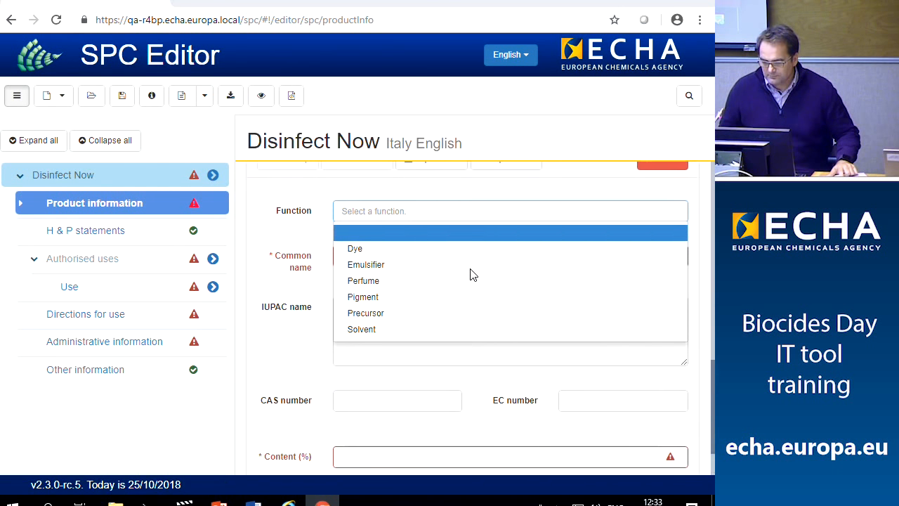
{"action": "left_click", "coordinate": [312, 232]}
{"action": "left_click", "coordinate": [353, 257]}
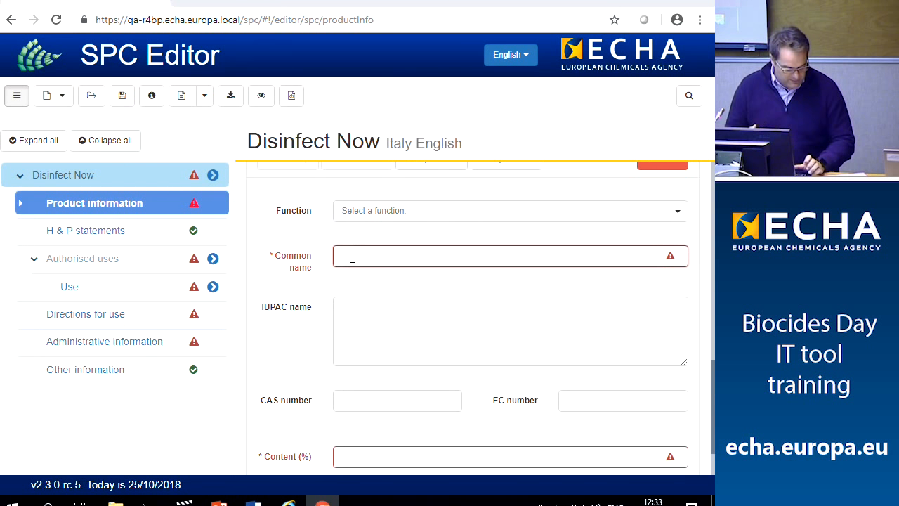
{"action": "type", "text": "R"}
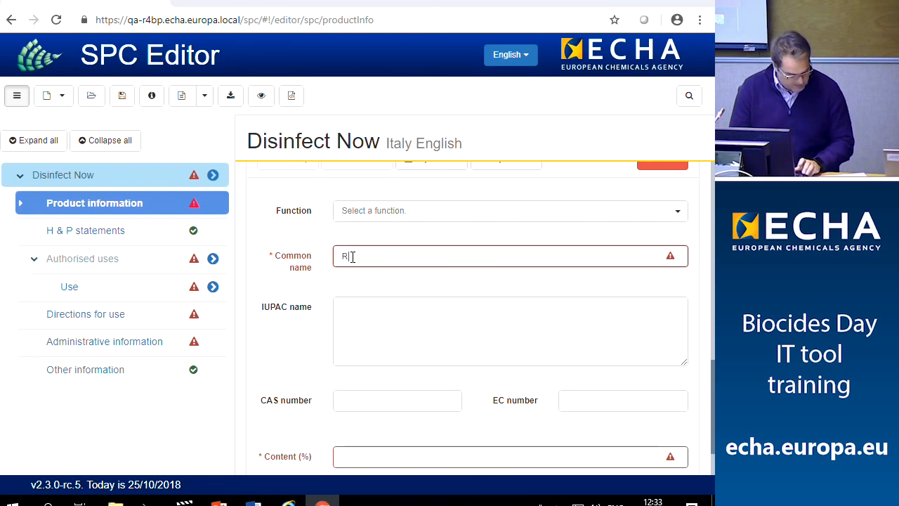
{"action": "type", "text": "ea"}
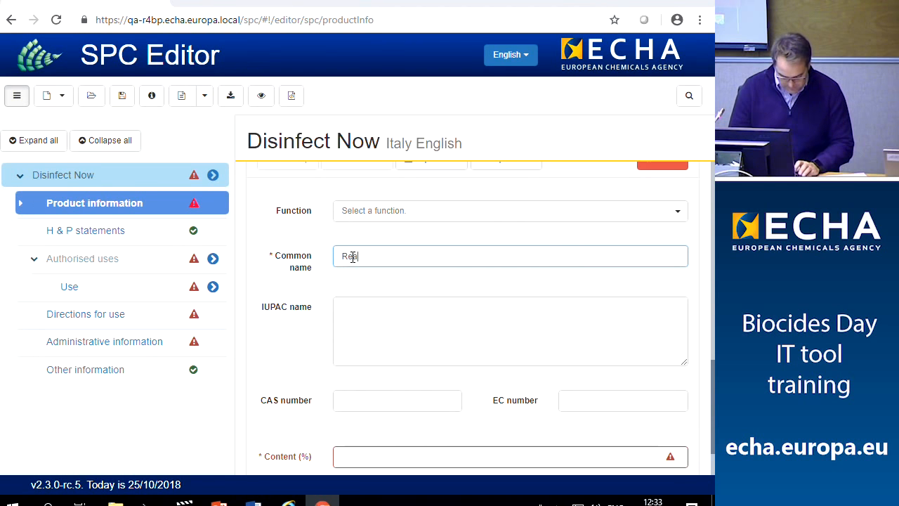
{"action": "type", "text": "ction b"}
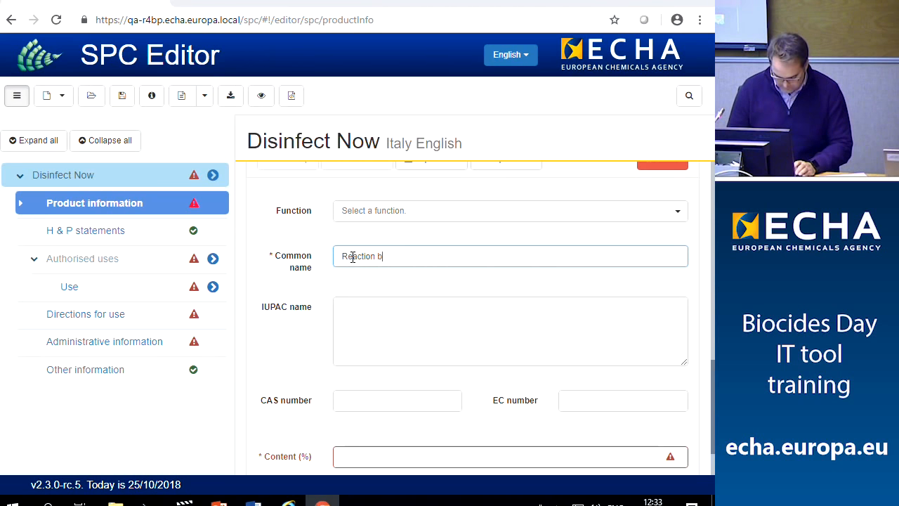
{"action": "type", "text": "y-product"}
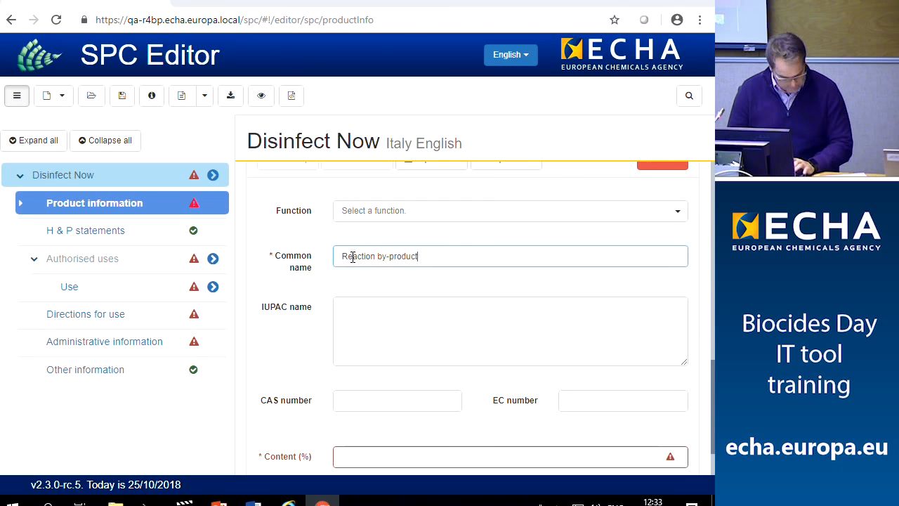
{"action": "type", "text": " A"}
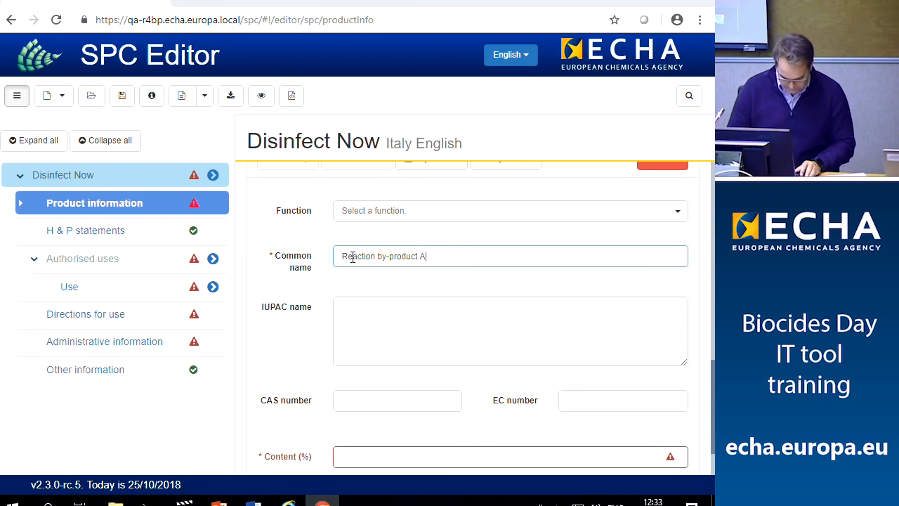
{"action": "type", "text": "BC"}
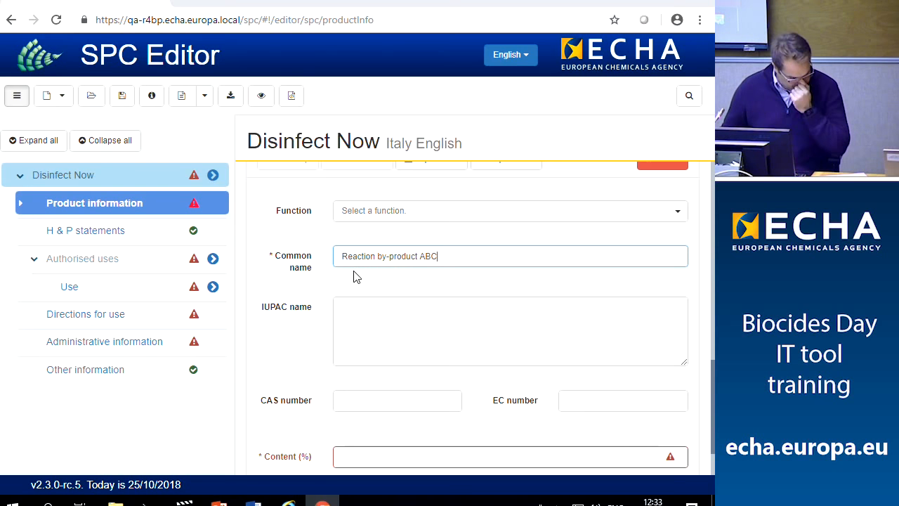
{"action": "left_click", "coordinate": [372, 328]}
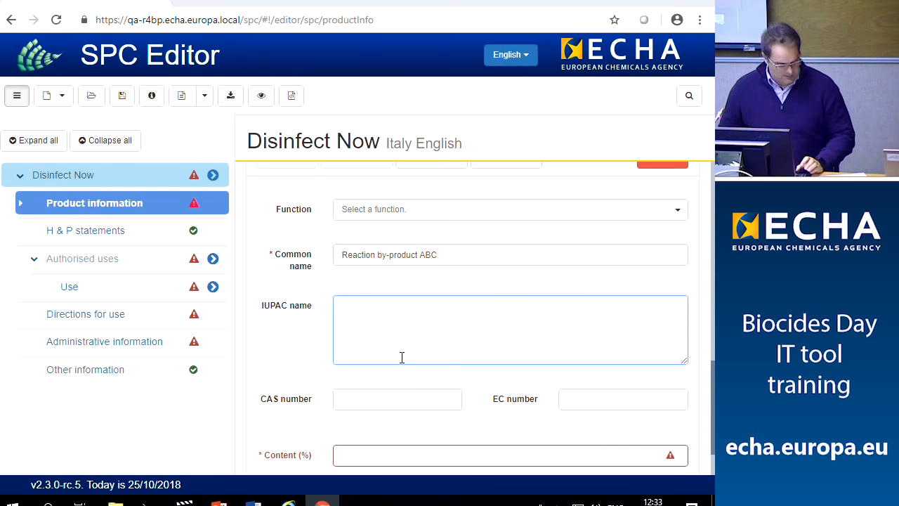
{"action": "scroll", "coordinate": [402, 358], "scroll_direction": "down", "scroll_amount": 1}
{"action": "left_click", "coordinate": [404, 383]}
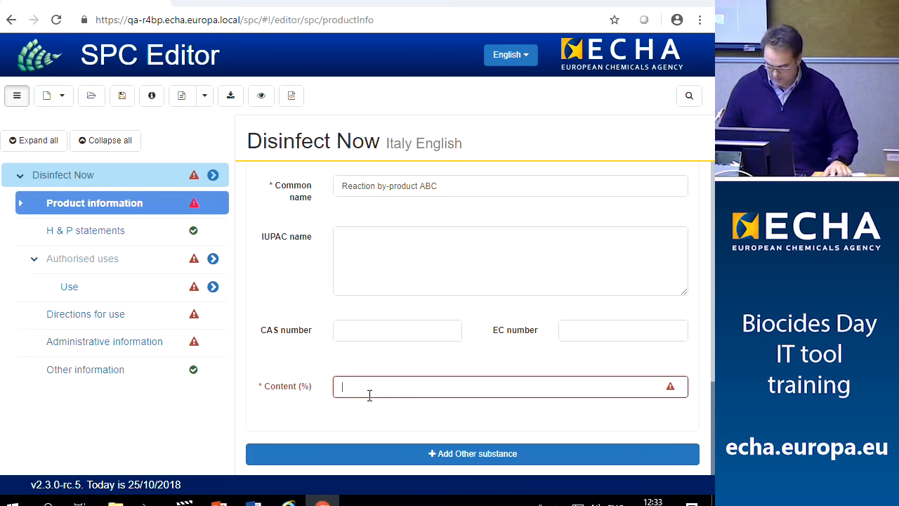
{"action": "type", "text": "40"}
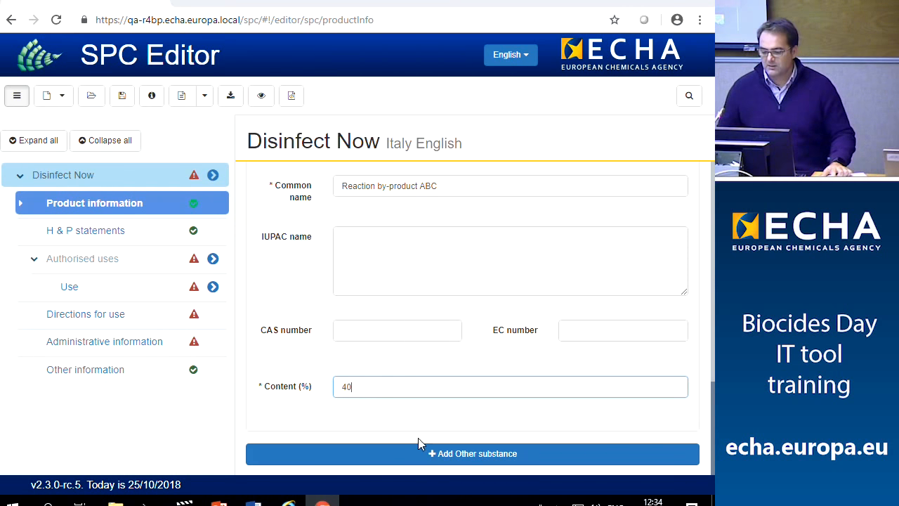
Add a second blank Other substance entry
{"action": "left_click", "coordinate": [426, 455]}
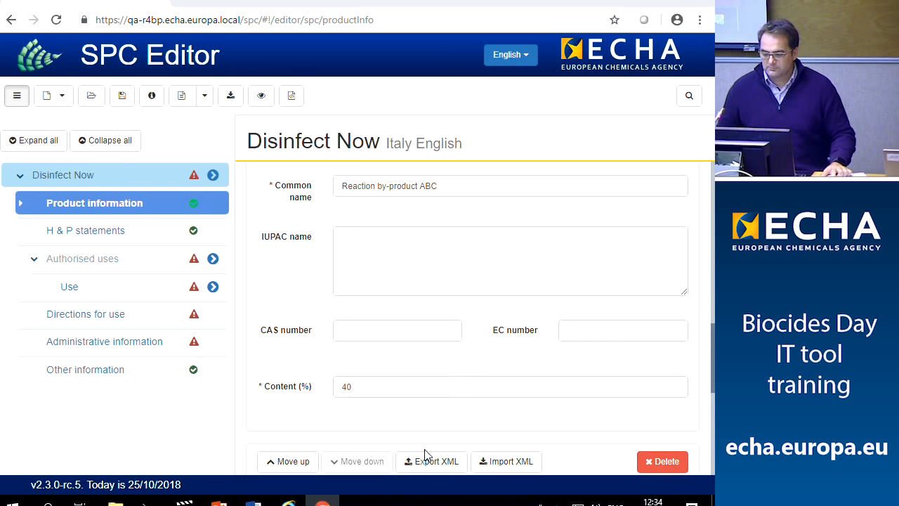
{"action": "scroll", "coordinate": [430, 404], "scroll_direction": "down", "scroll_amount": 3}
{"action": "scroll", "coordinate": [415, 379], "scroll_direction": "down", "scroll_amount": 2}
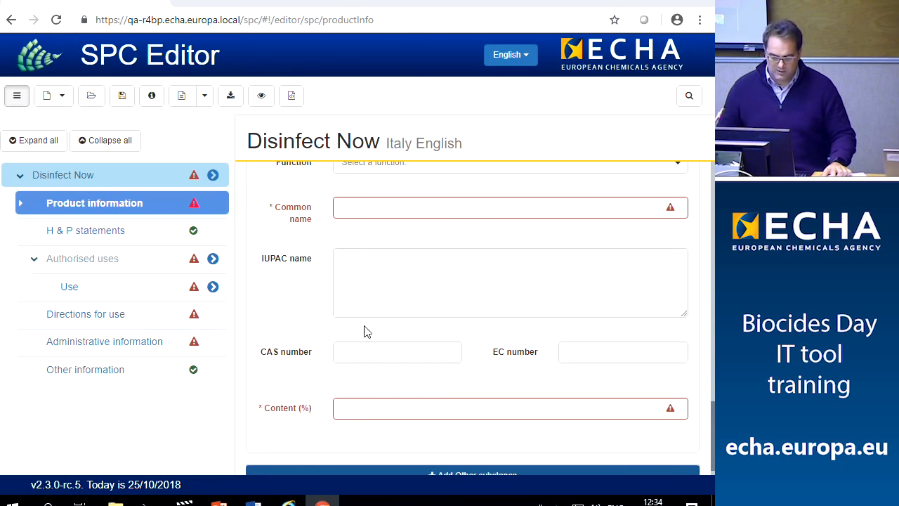
Fill the second other substance as Sodium chlorite with its content percentage and Precursor function
{"action": "left_click", "coordinate": [369, 206]}
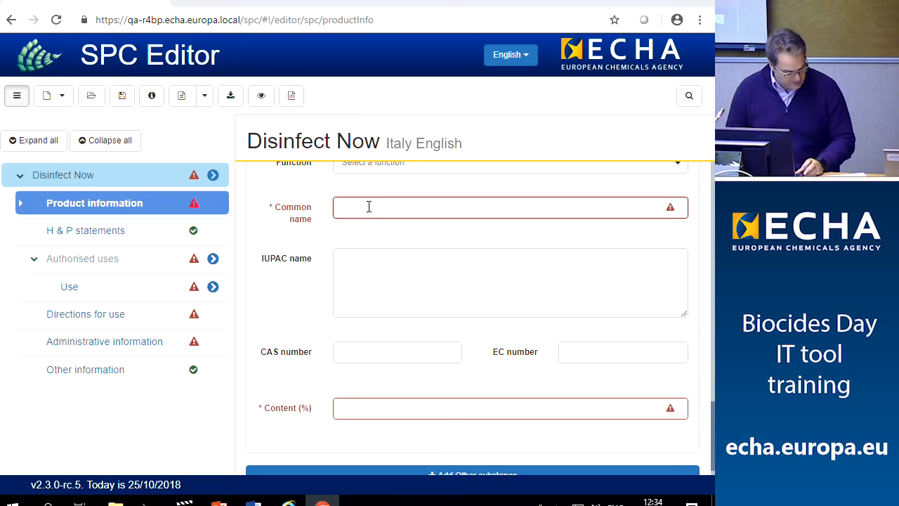
{"action": "type", "text": "Sodium"}
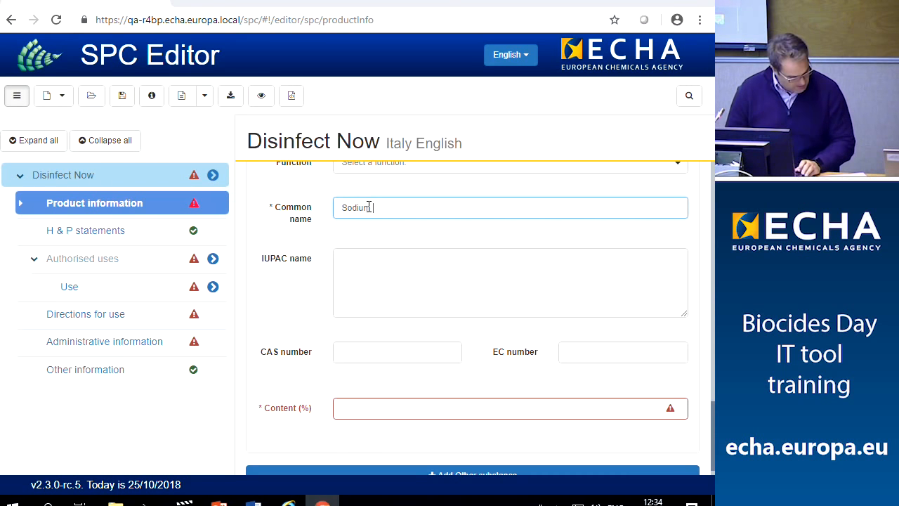
{"action": "type", "text": " ch"}
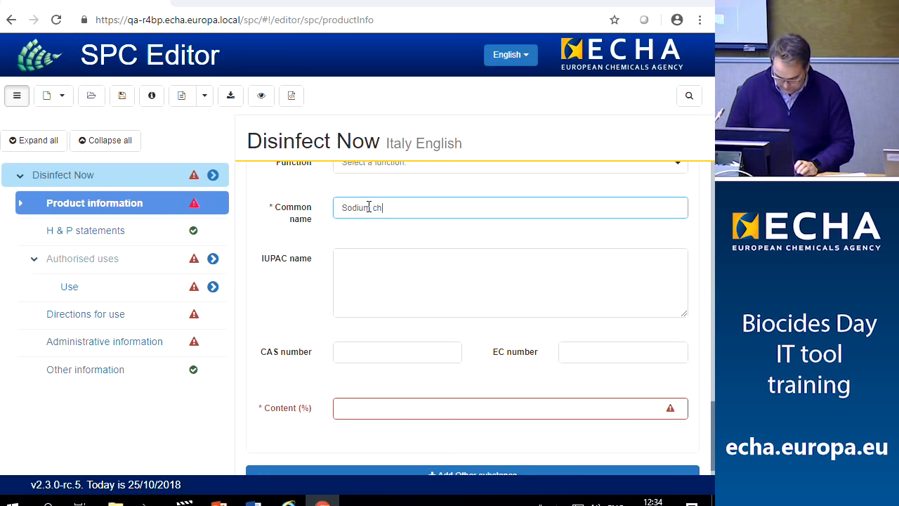
{"action": "type", "text": "lorite"}
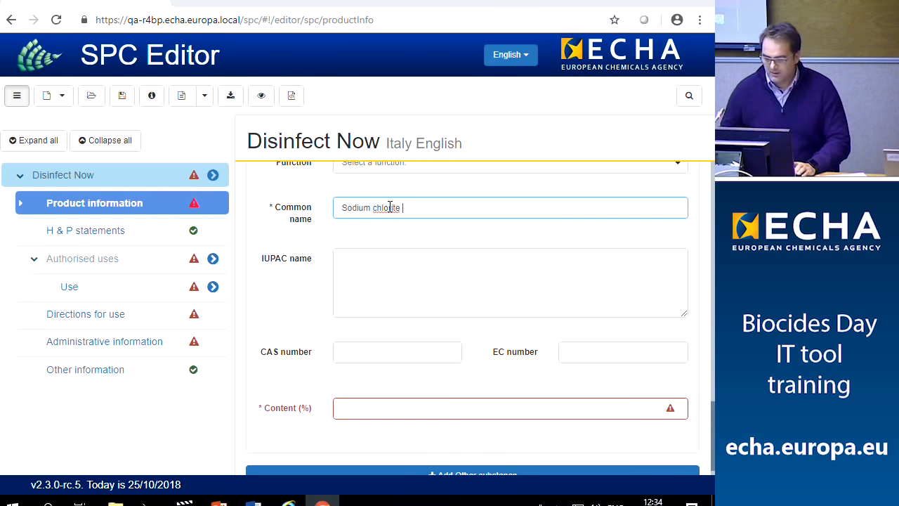
{"action": "left_click", "coordinate": [402, 409]}
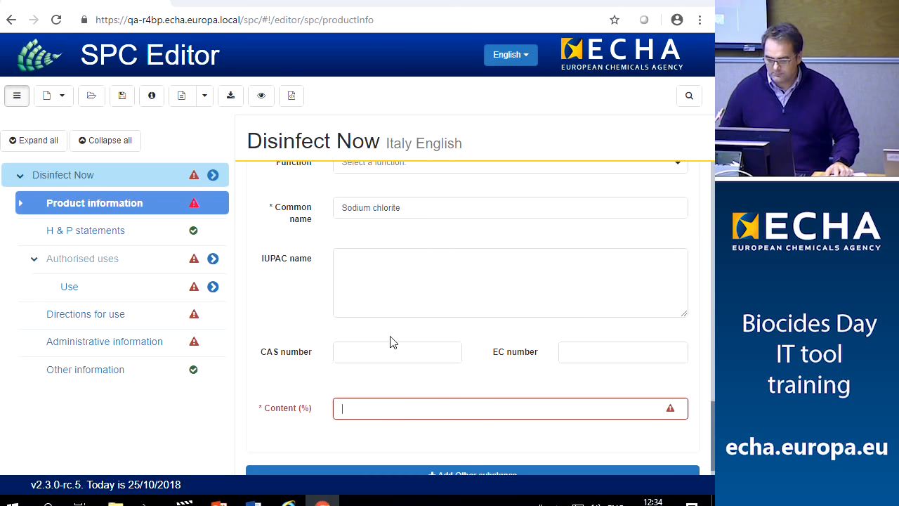
{"action": "type", "text": "20"}
{"action": "scroll", "coordinate": [381, 344], "scroll_direction": "up", "scroll_amount": 3}
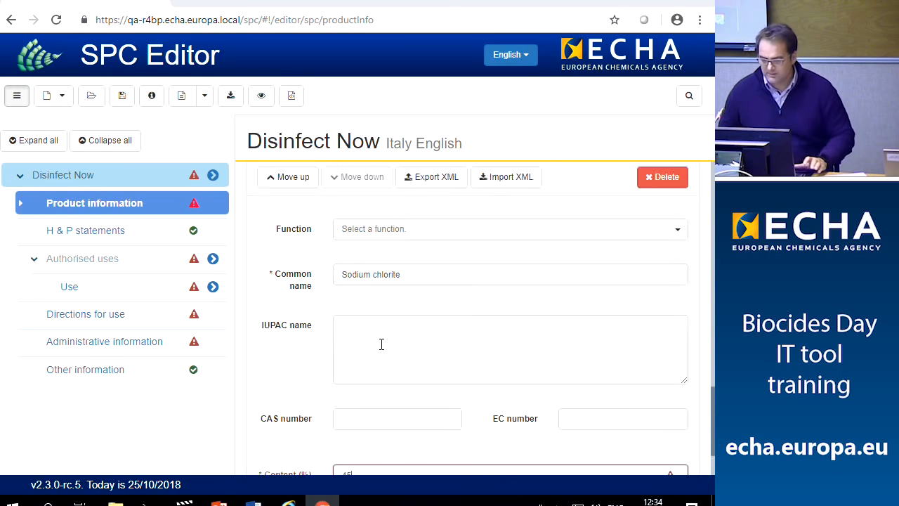
{"action": "scroll", "coordinate": [381, 372], "scroll_direction": "down", "scroll_amount": 1}
{"action": "left_click", "coordinate": [383, 310]}
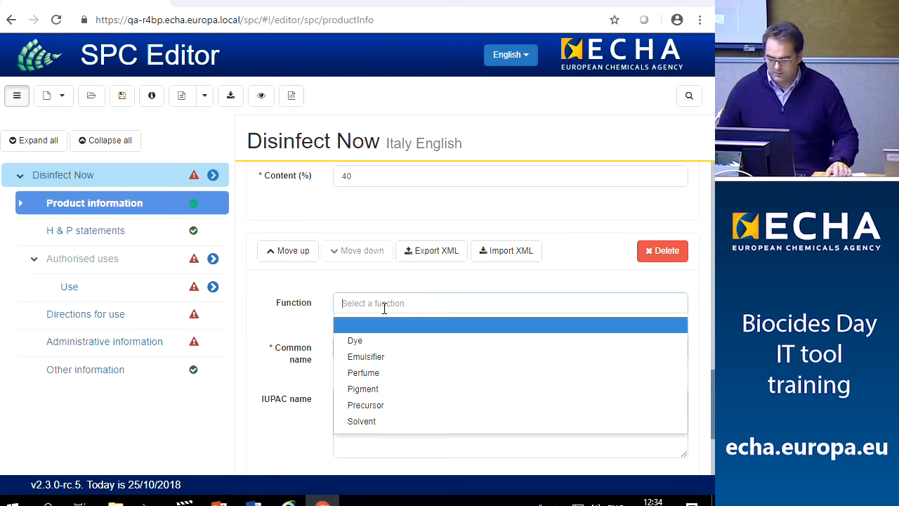
{"action": "left_click", "coordinate": [372, 406]}
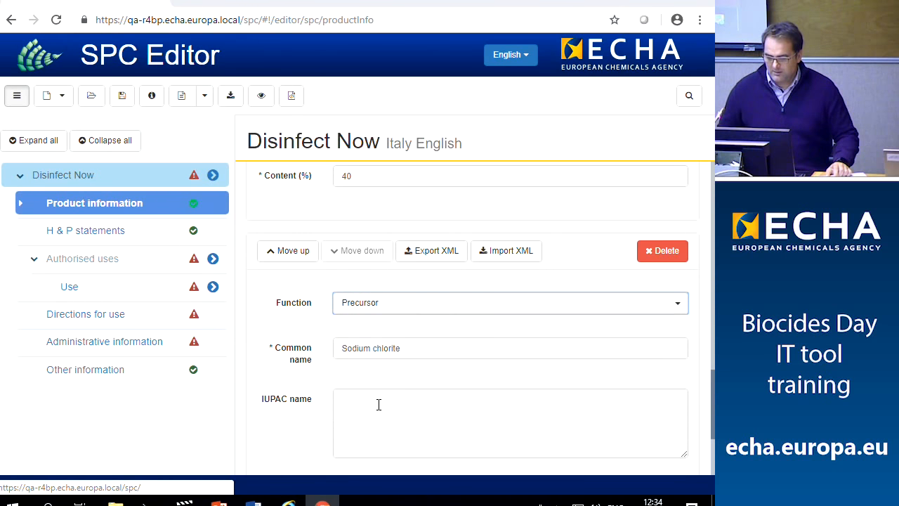
{"action": "scroll", "coordinate": [378, 399], "scroll_direction": "down", "scroll_amount": 1}
{"action": "scroll", "coordinate": [378, 399], "scroll_direction": "down", "scroll_amount": 2}
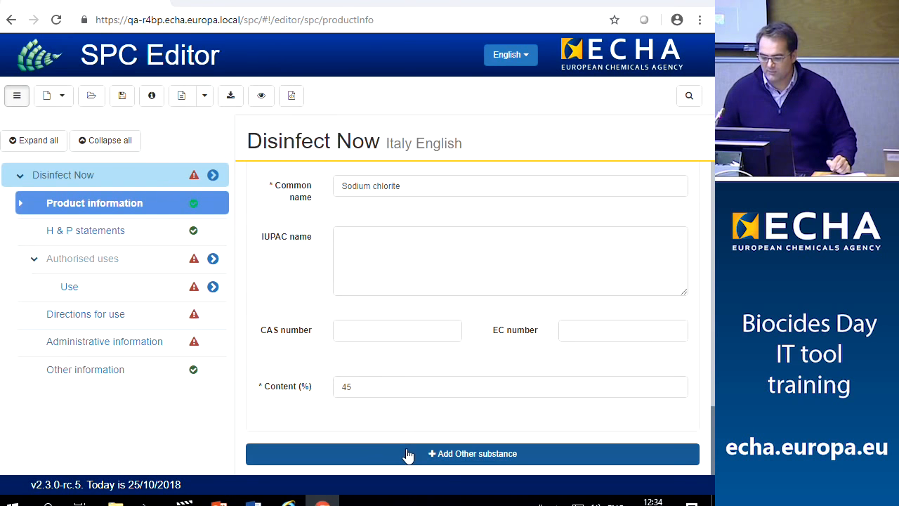
Add a third other substance, Sodium bisulfate, at 45% content with Precursor function
{"action": "left_click", "coordinate": [428, 455]}
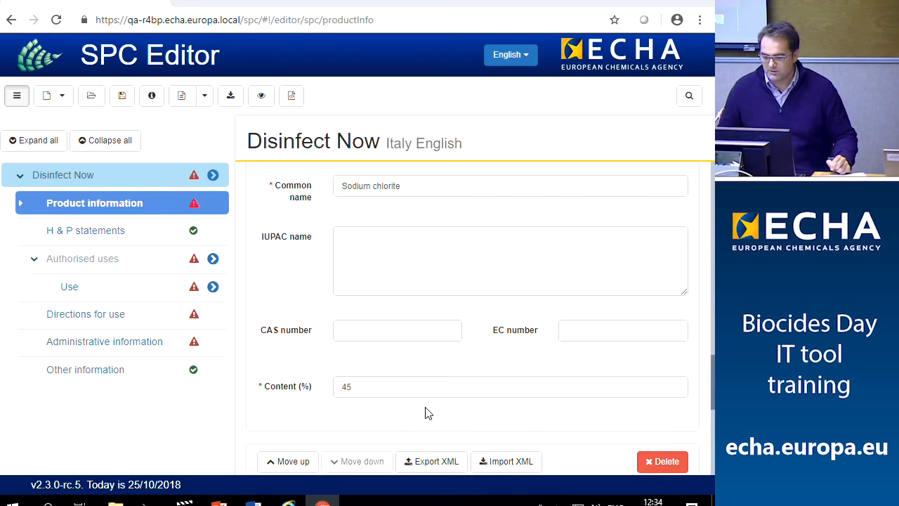
{"action": "scroll", "coordinate": [426, 411], "scroll_direction": "down", "scroll_amount": 3}
{"action": "scroll", "coordinate": [428, 402], "scroll_direction": "down", "scroll_amount": 1}
{"action": "left_click", "coordinate": [363, 280]}
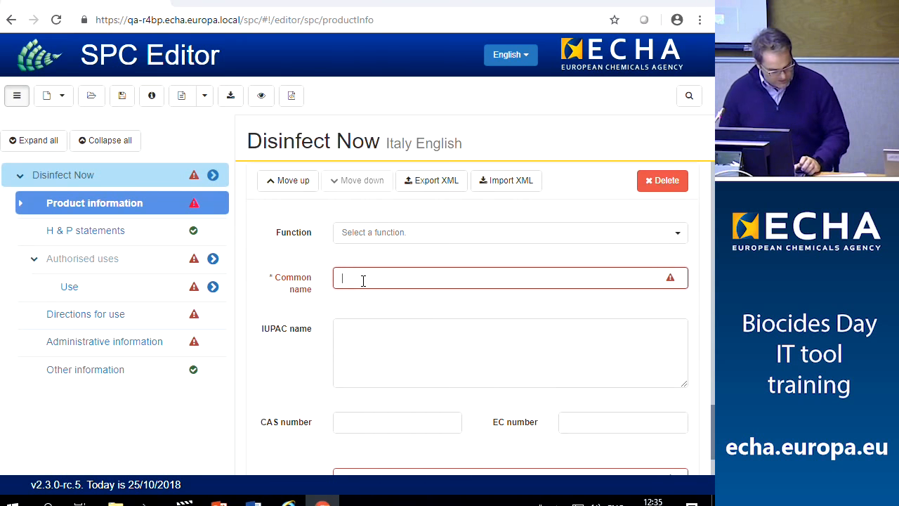
{"action": "type", "text": "So"}
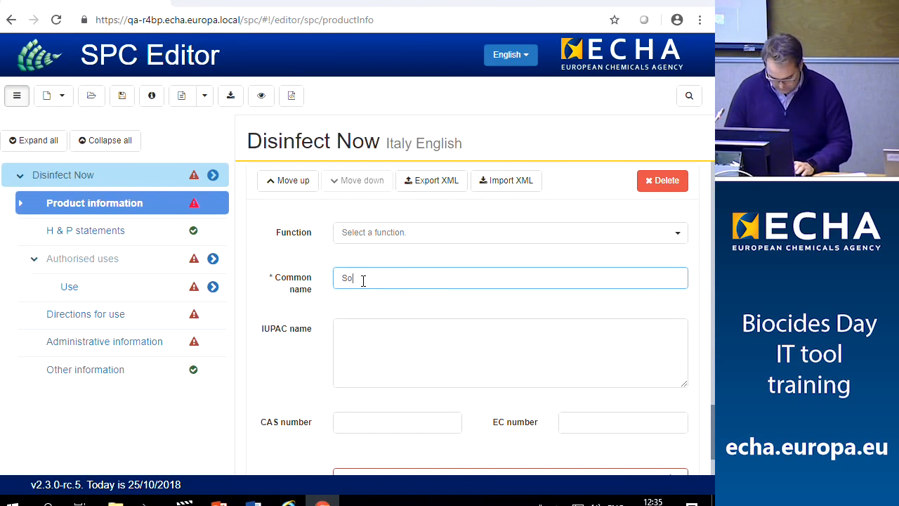
{"action": "type", "text": "dium"}
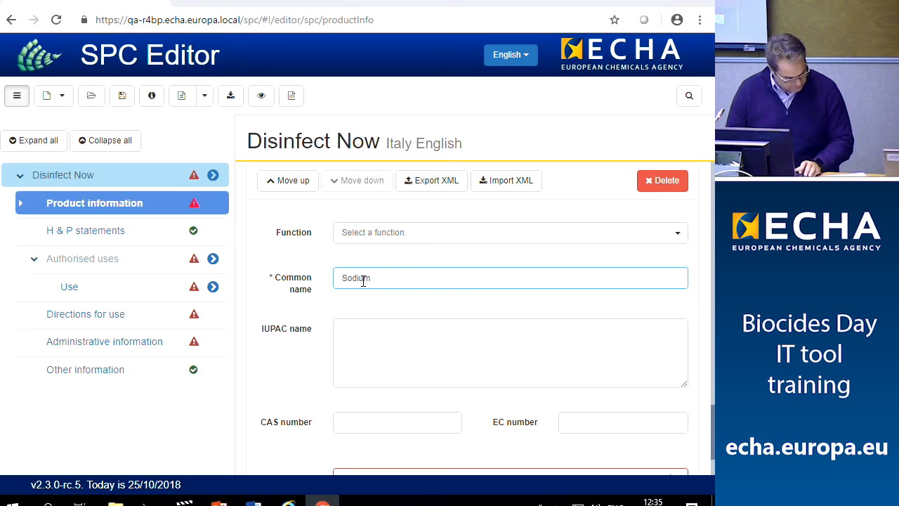
{"action": "type", "text": " bisul"}
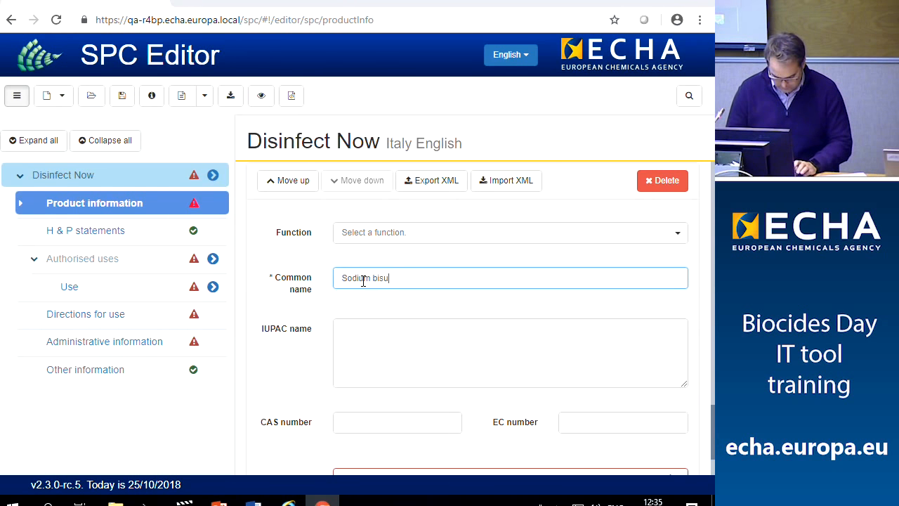
{"action": "type", "text": "fate"}
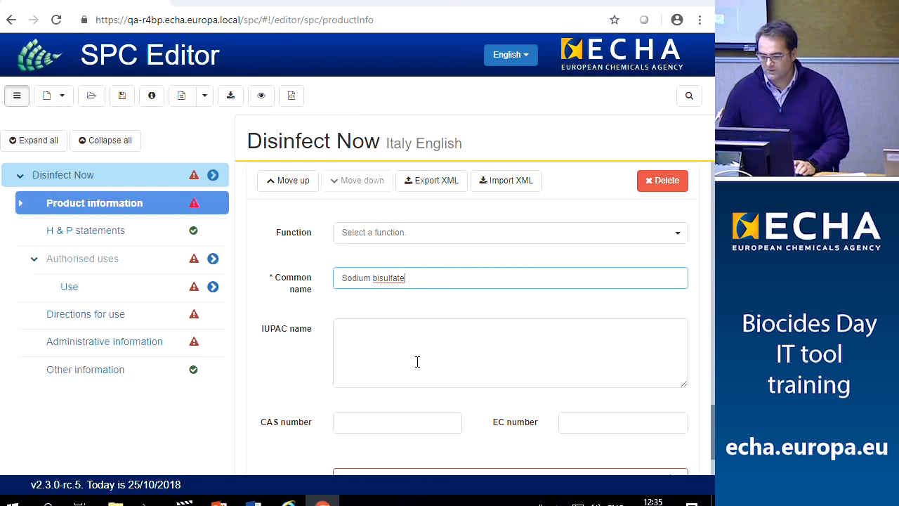
{"action": "scroll", "coordinate": [414, 362], "scroll_direction": "down", "scroll_amount": 2}
{"action": "left_click", "coordinate": [403, 392]}
{"action": "type", "text": "45"}
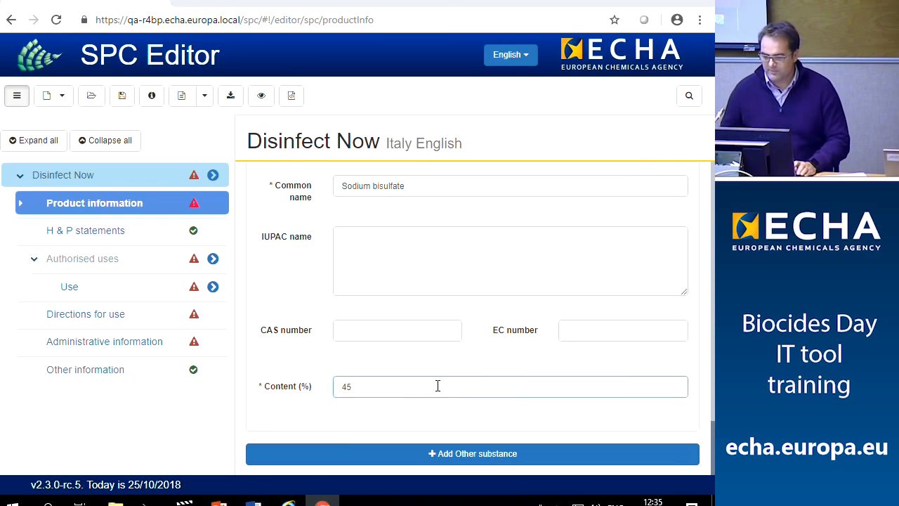
{"action": "scroll", "coordinate": [438, 385], "scroll_direction": "up", "scroll_amount": 4}
{"action": "scroll", "coordinate": [398, 387], "scroll_direction": "down", "scroll_amount": 1}
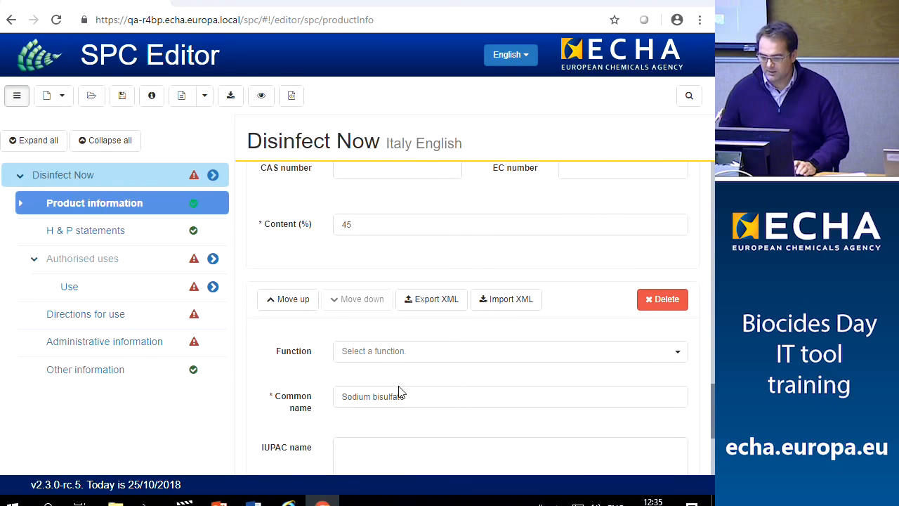
{"action": "left_click", "coordinate": [400, 352]}
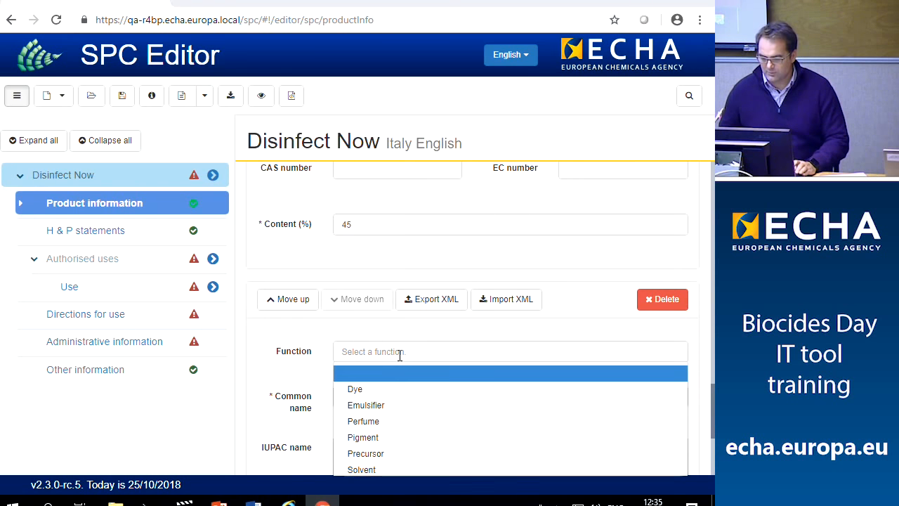
{"action": "left_click", "coordinate": [386, 455]}
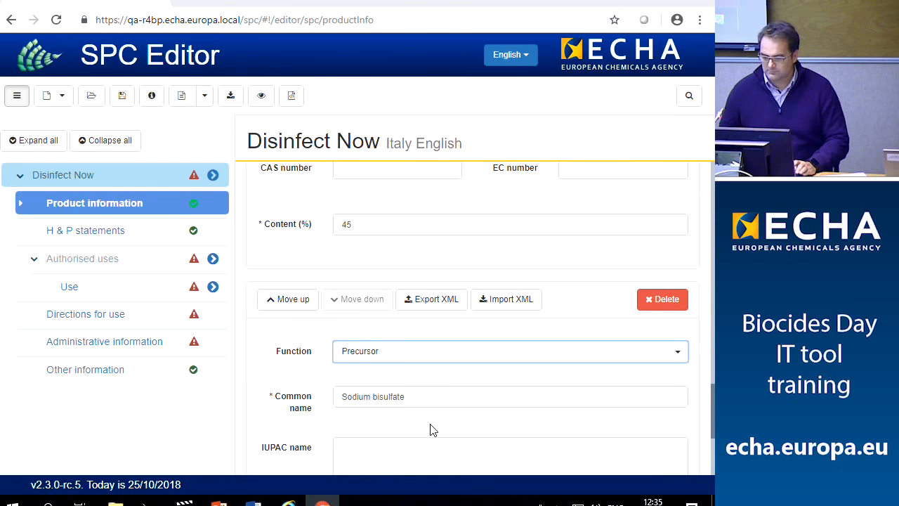
{"action": "scroll", "coordinate": [428, 430], "scroll_direction": "down", "scroll_amount": 3}
Add a fourth other substance, Hydrochloric acid, as a Precursor at 10% content
{"action": "left_click", "coordinate": [429, 456]}
{"action": "scroll", "coordinate": [427, 417], "scroll_direction": "down", "scroll_amount": 3}
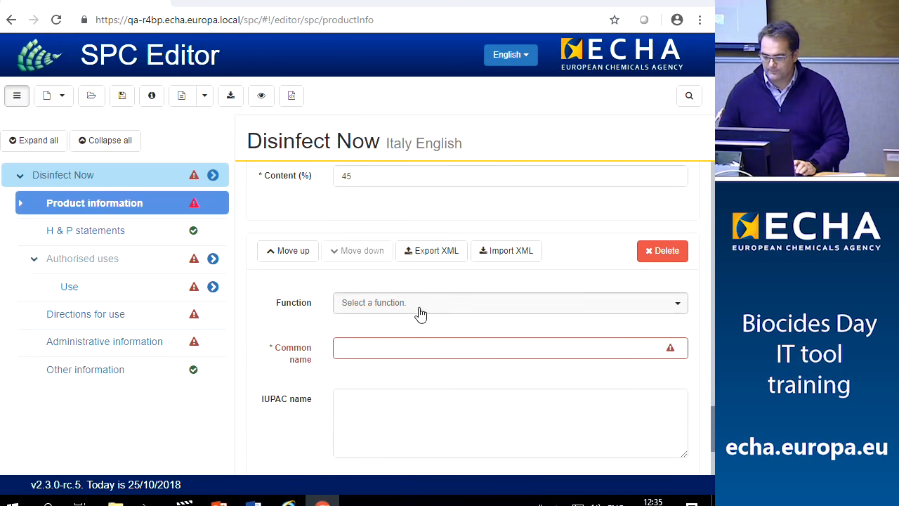
{"action": "left_click", "coordinate": [420, 309]}
{"action": "left_click", "coordinate": [380, 410]}
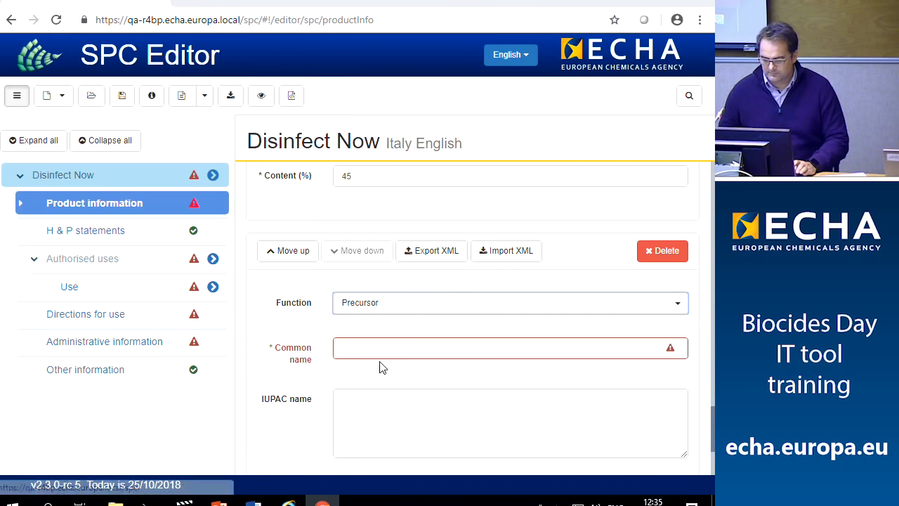
{"action": "left_click", "coordinate": [380, 347]}
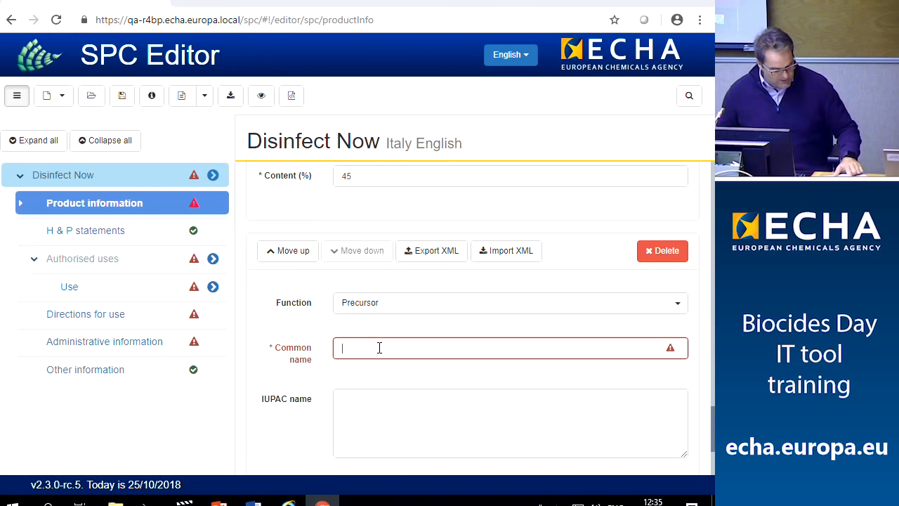
{"action": "type", "text": "H"}
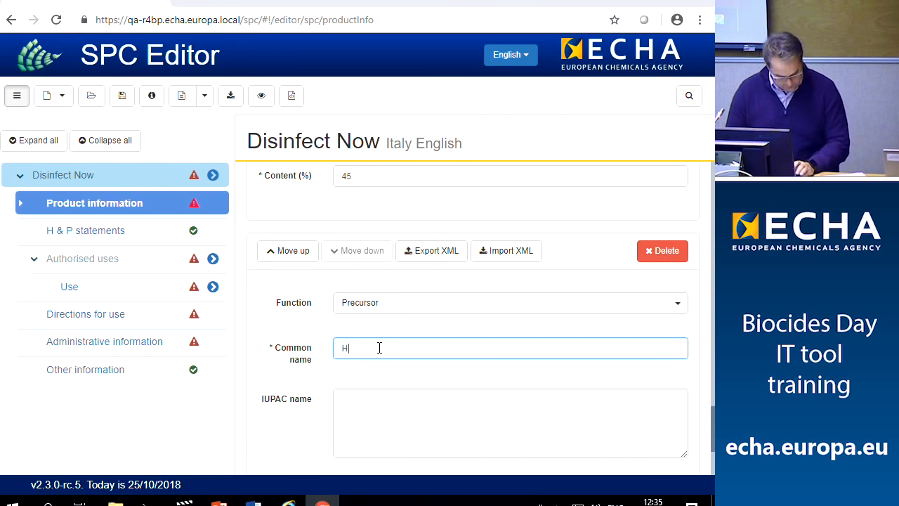
{"action": "type", "text": "ydr"}
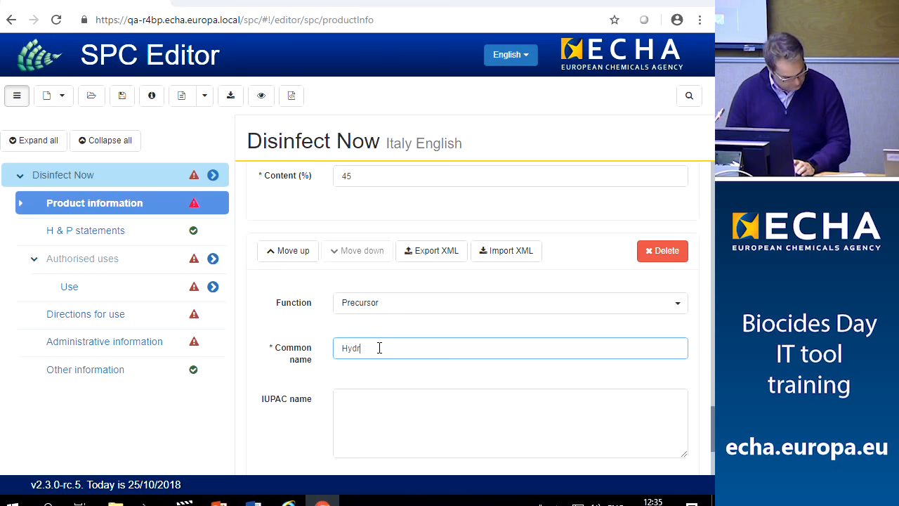
{"action": "type", "text": "ochlo"}
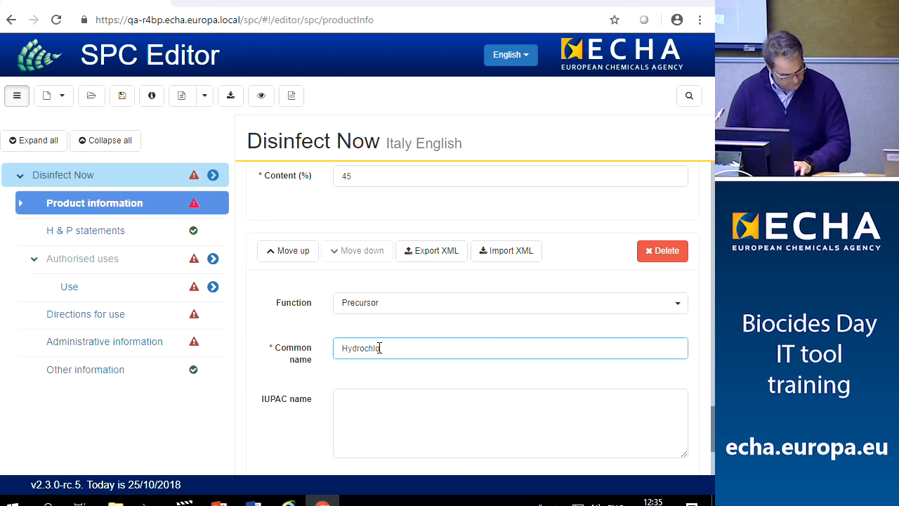
{"action": "type", "text": "ric acid"}
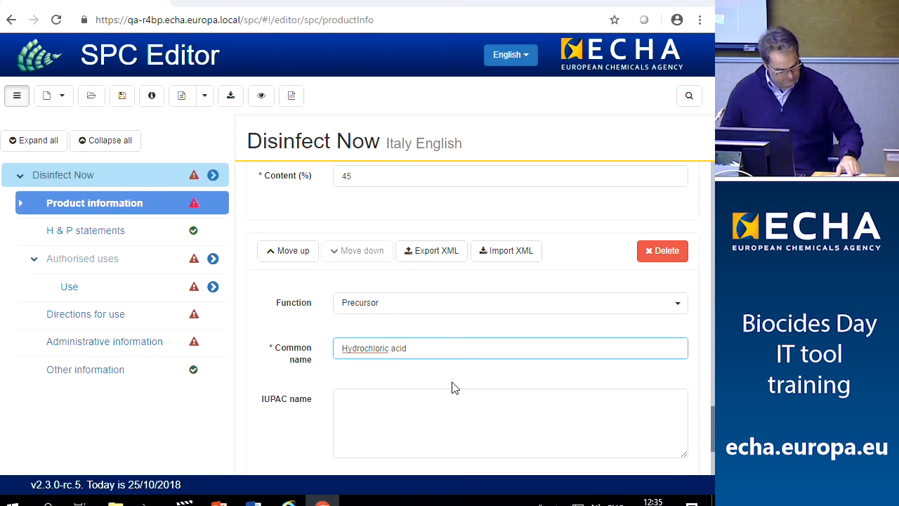
{"action": "scroll", "coordinate": [411, 428], "scroll_direction": "down", "scroll_amount": 2}
{"action": "left_click", "coordinate": [410, 406]}
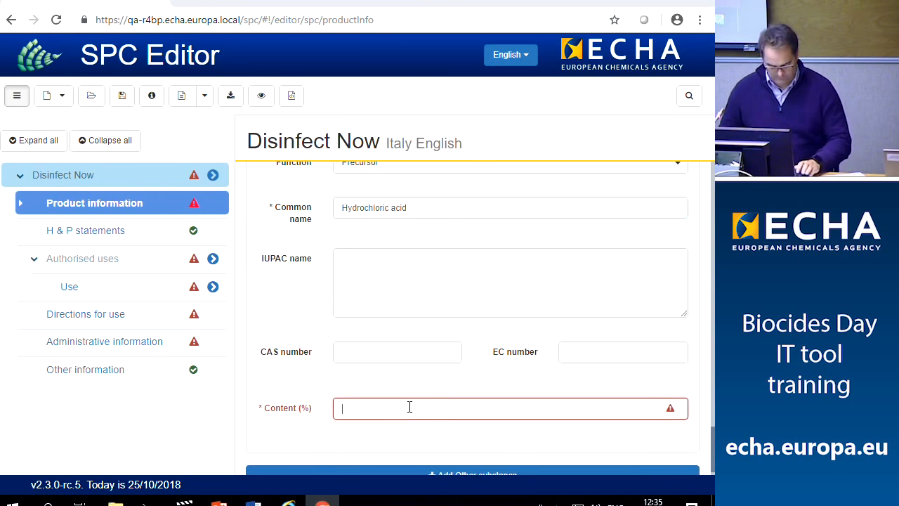
{"action": "type", "text": "10"}
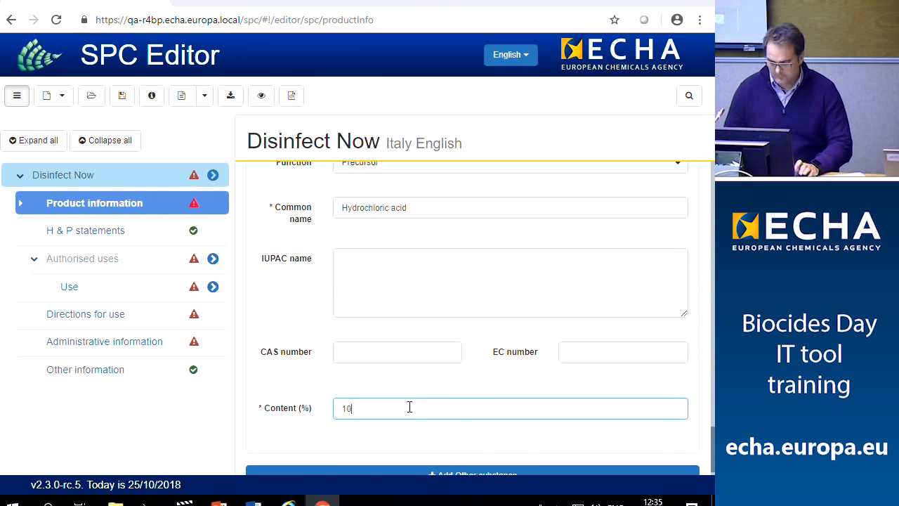
{"action": "left_click", "coordinate": [435, 430]}
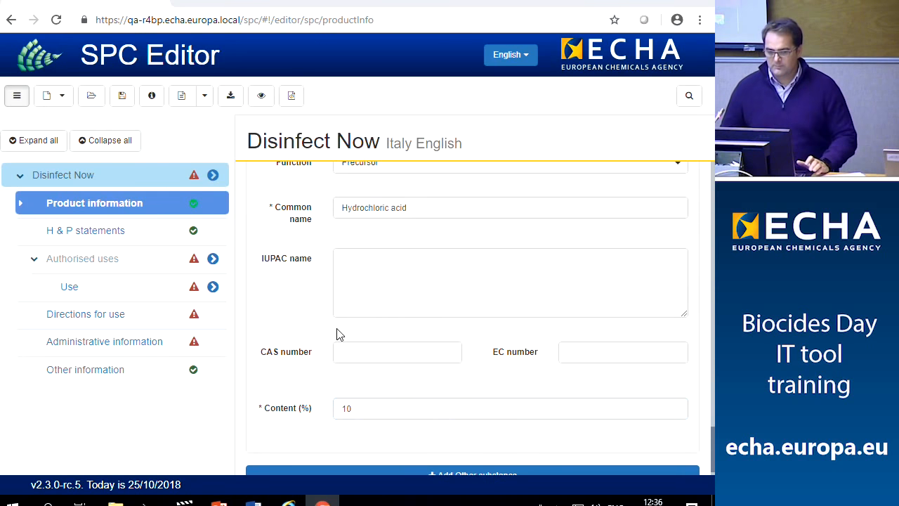
{"action": "scroll", "coordinate": [318, 320], "scroll_direction": "down", "scroll_amount": 1}
{"action": "scroll", "coordinate": [317, 322], "scroll_direction": "up", "scroll_amount": 2}
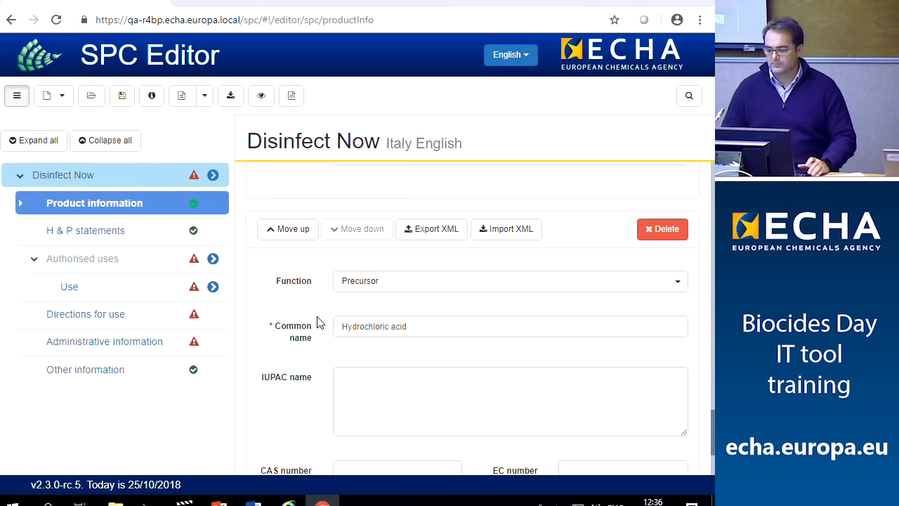
{"action": "scroll", "coordinate": [318, 322], "scroll_direction": "up", "scroll_amount": 7}
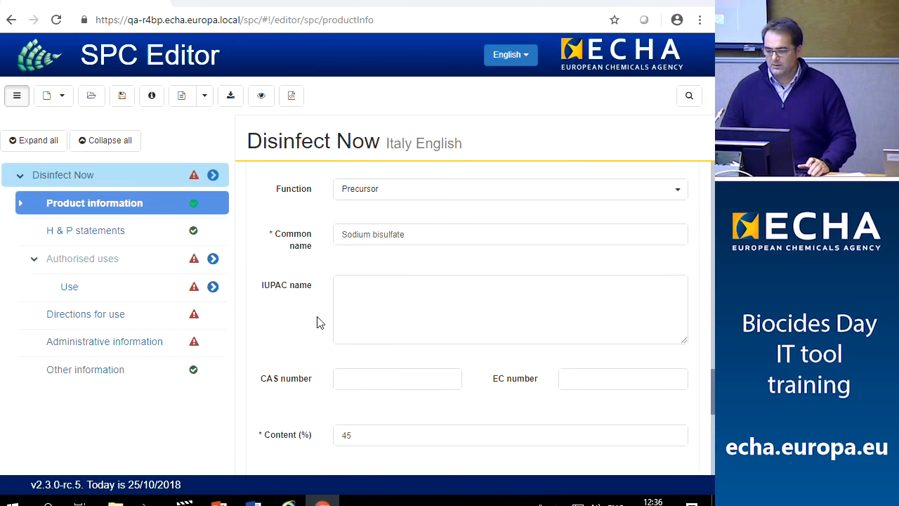
{"action": "scroll", "coordinate": [317, 321], "scroll_direction": "up", "scroll_amount": 4}
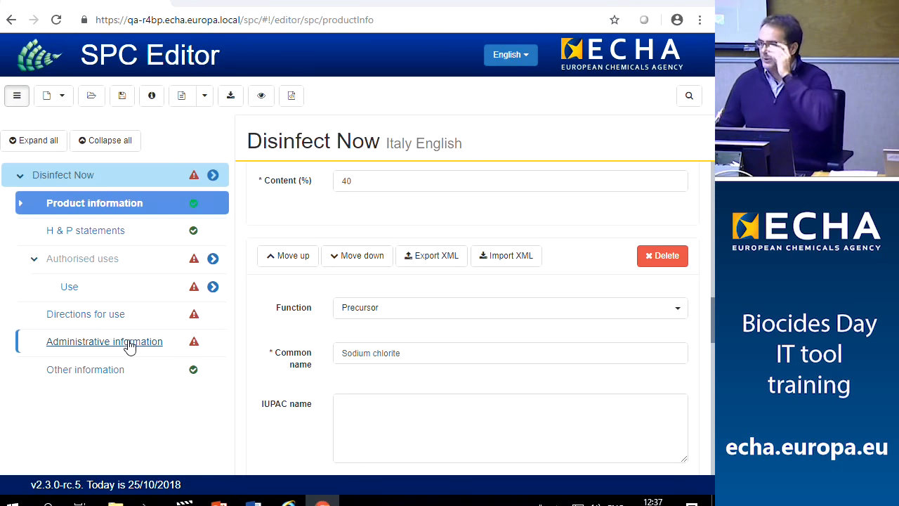
{"action": "left_click", "coordinate": [152, 97]}
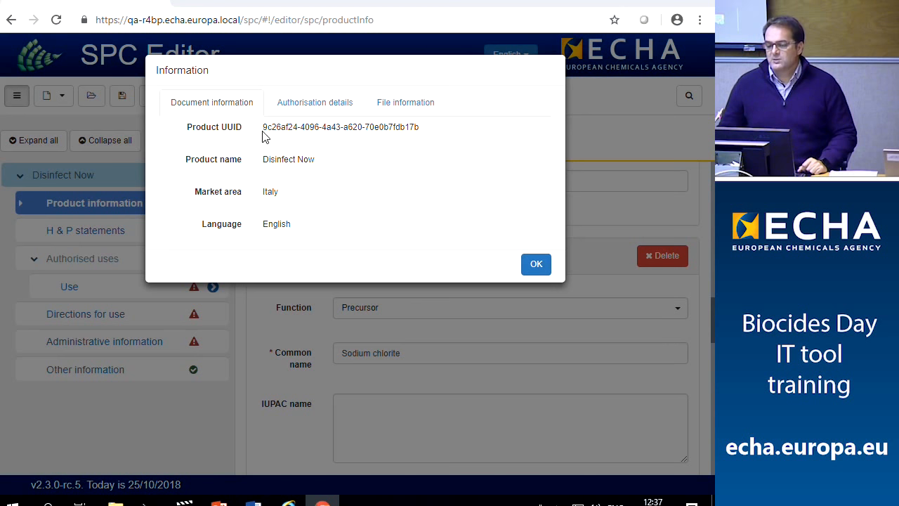
{"action": "left_click_drag", "start_coordinate": [265, 128], "coordinate": [422, 132]}
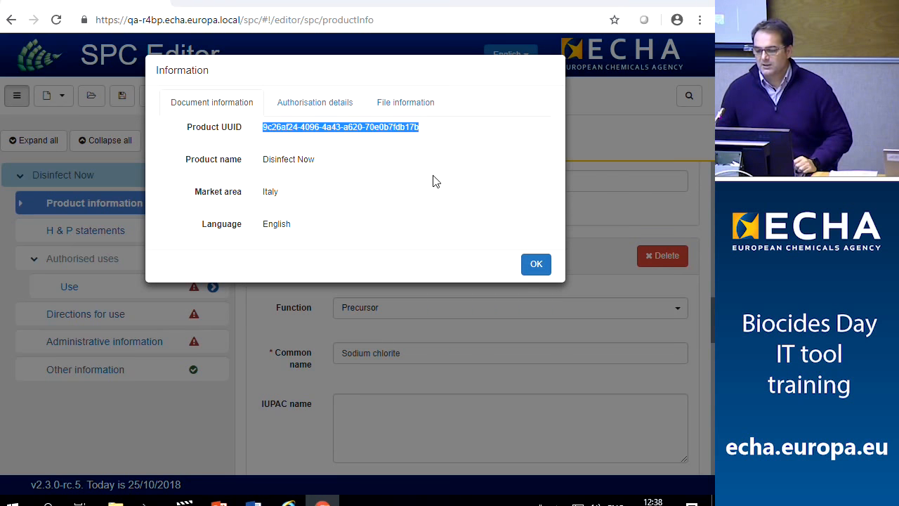
{"action": "left_click", "coordinate": [593, 128]}
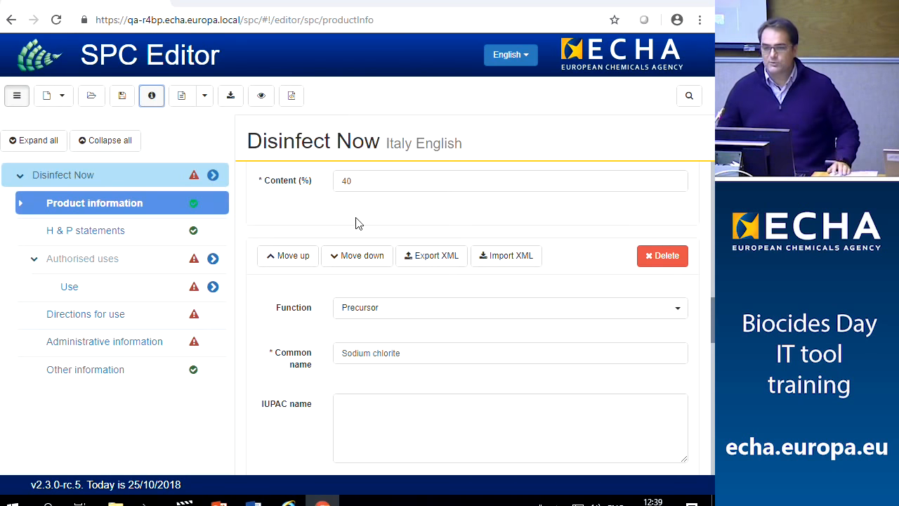
In Administrative information, enter TBD as the product manufacturer's name
{"action": "left_click", "coordinate": [130, 346]}
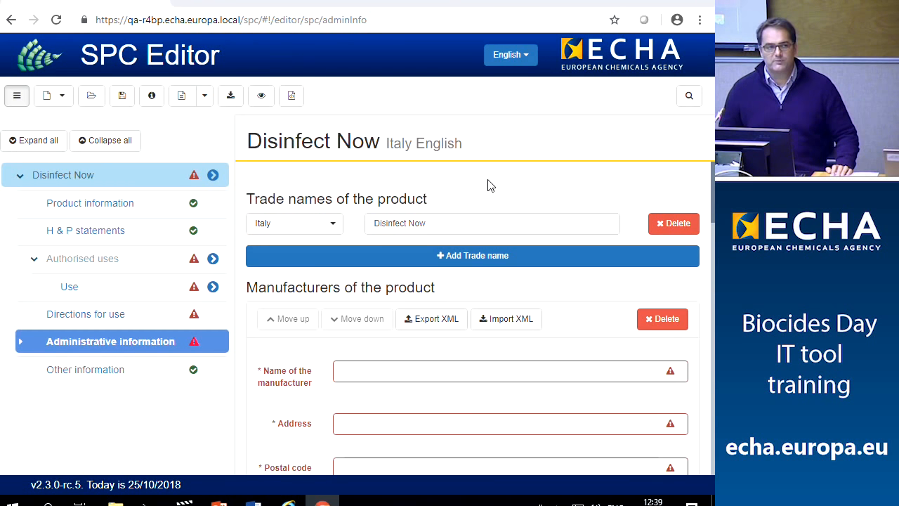
{"action": "scroll", "coordinate": [488, 186], "scroll_direction": "down", "scroll_amount": 1}
{"action": "scroll", "coordinate": [485, 193], "scroll_direction": "up", "scroll_amount": 1}
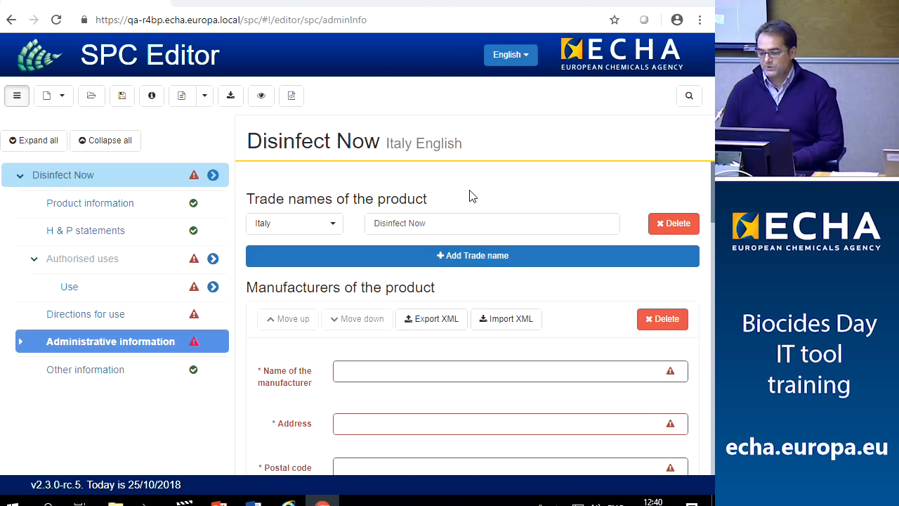
{"action": "scroll", "coordinate": [484, 207], "scroll_direction": "down", "scroll_amount": 1}
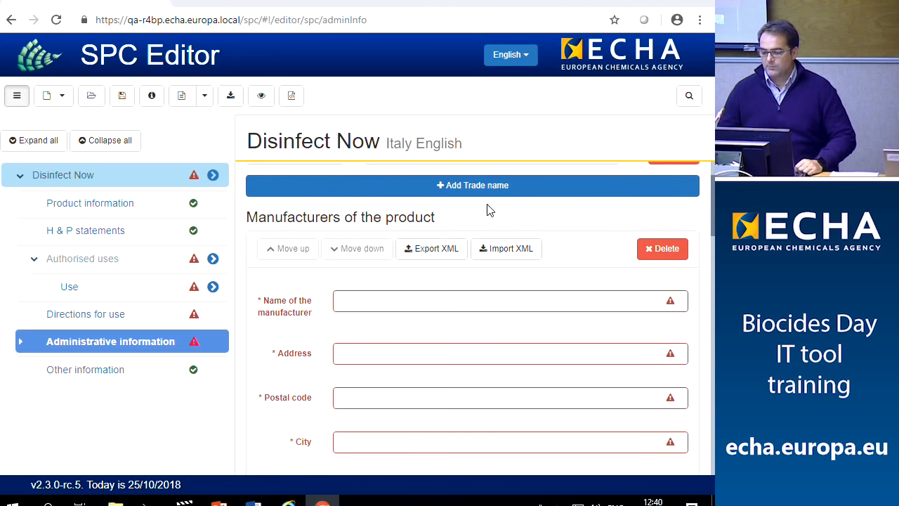
{"action": "left_click", "coordinate": [413, 299]}
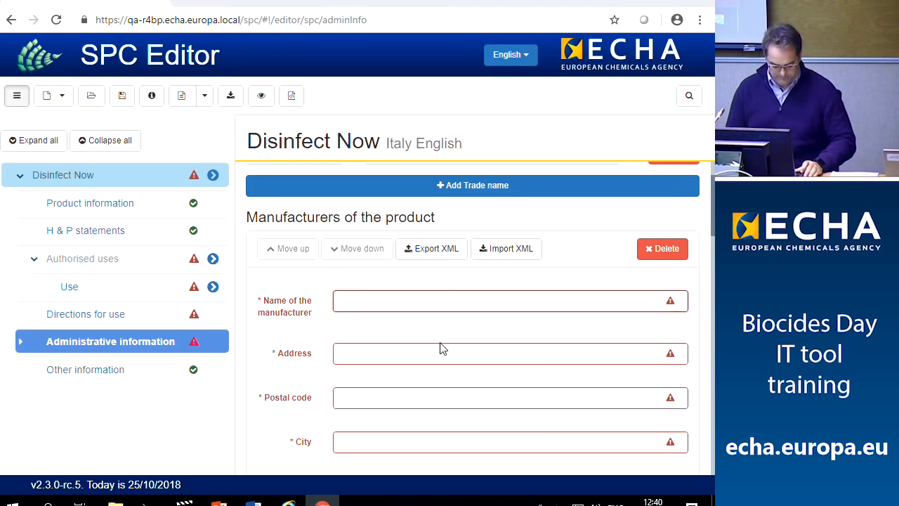
{"action": "type", "text": "TBD"}
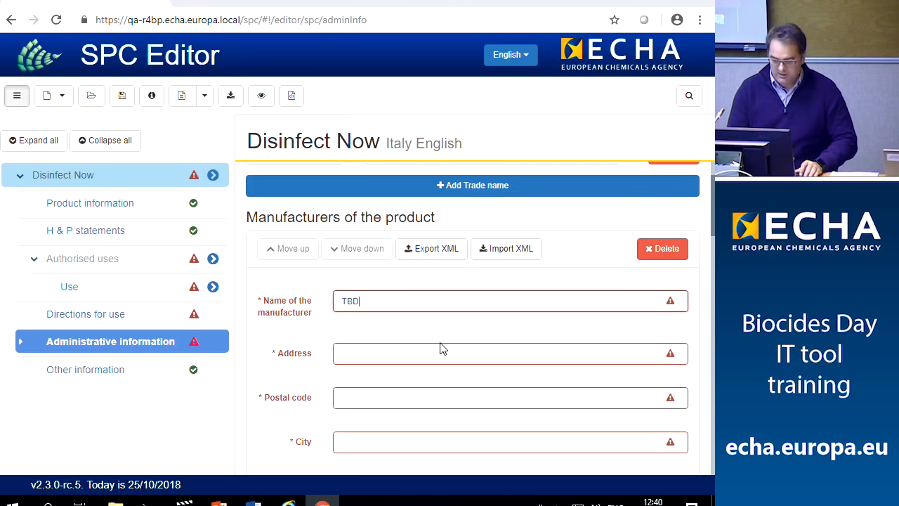
{"action": "left_click_drag", "start_coordinate": [370, 303], "coordinate": [340, 307]}
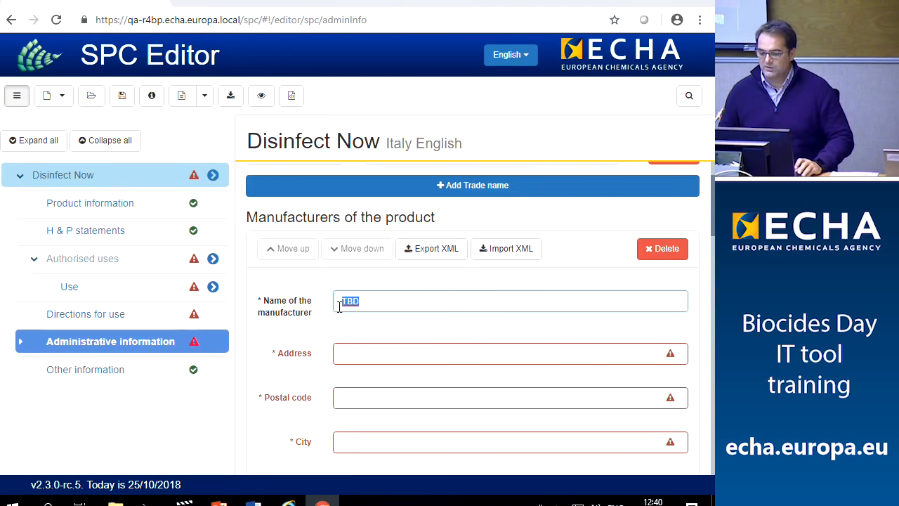
Fill the manufacturer's address, postal code and city with TBD and set country to Belgium
{"action": "left_click", "coordinate": [391, 349]}
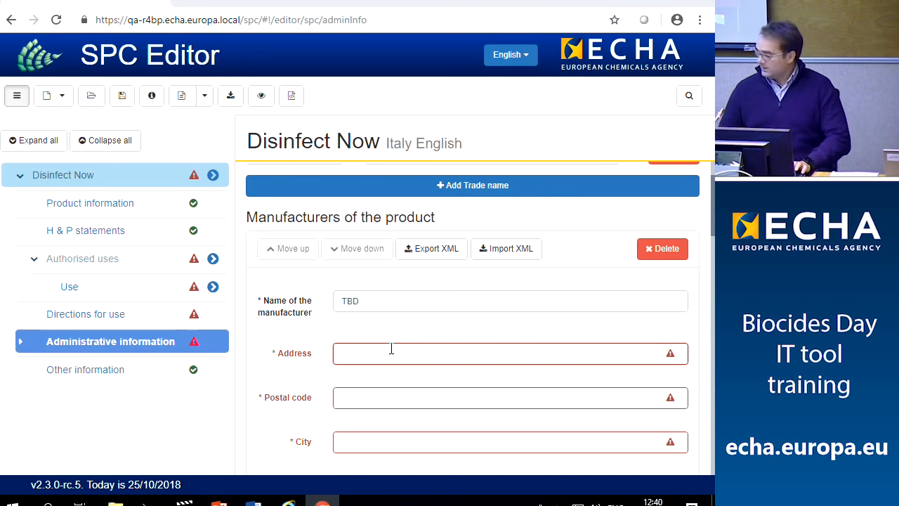
{"action": "scroll", "coordinate": [391, 350], "scroll_direction": "up", "scroll_amount": 1}
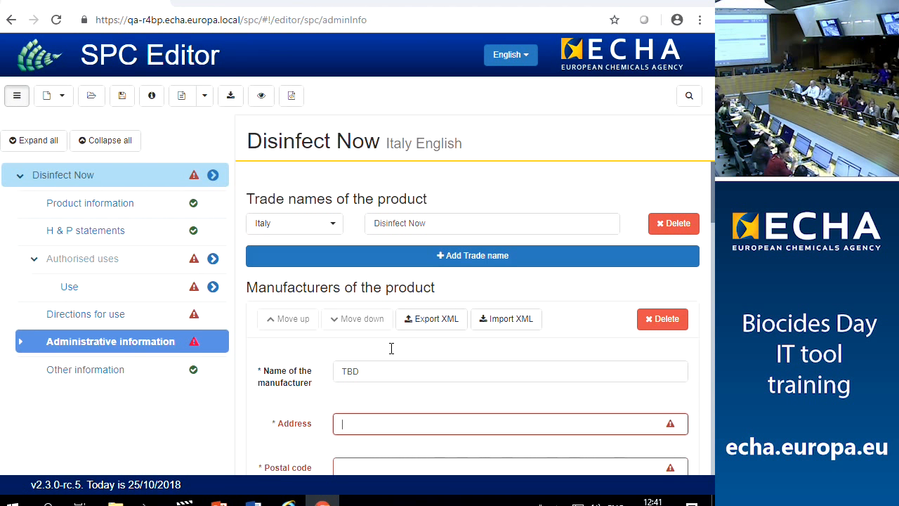
{"action": "scroll", "coordinate": [375, 372], "scroll_direction": "down", "scroll_amount": 2}
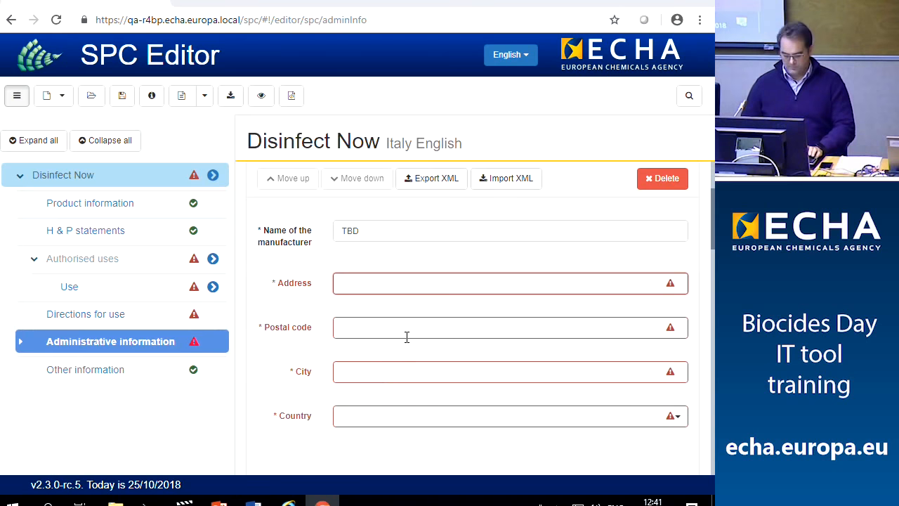
{"action": "type", "text": "TBD"}
{"action": "left_click", "coordinate": [376, 325]}
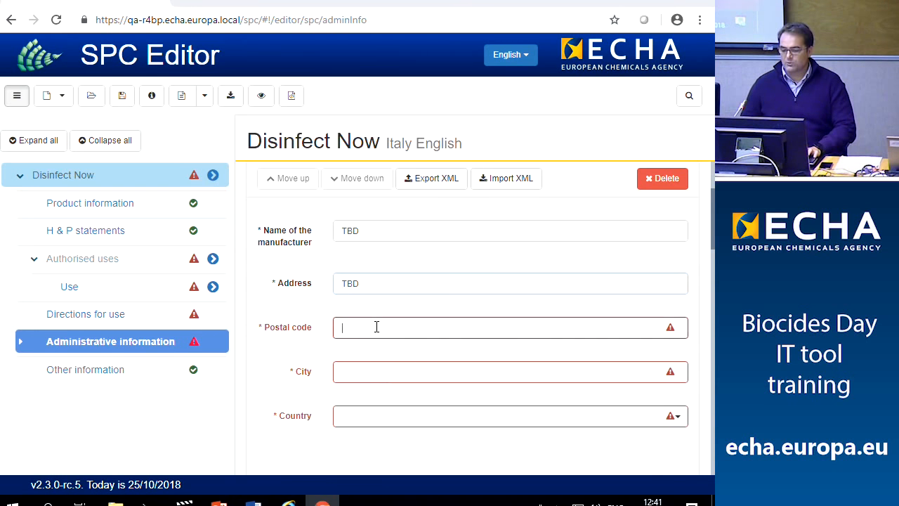
{"action": "type", "text": "TBD"}
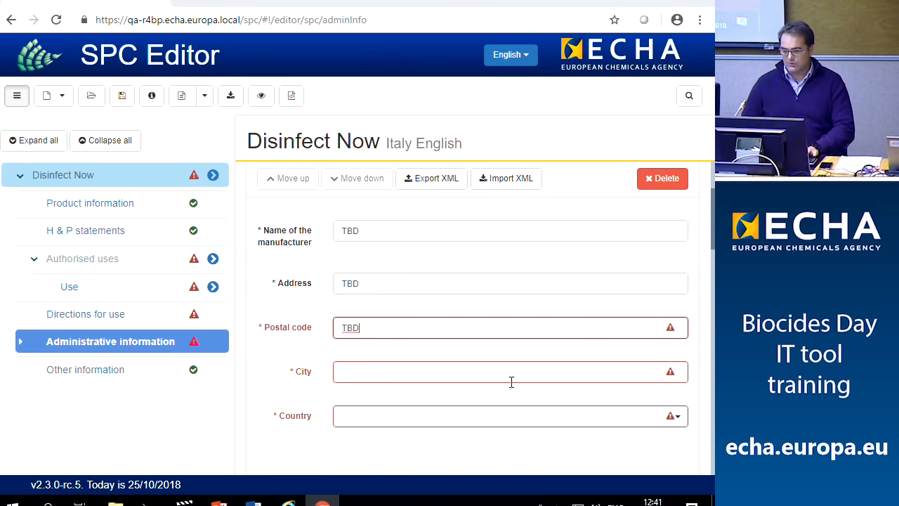
{"action": "left_click", "coordinate": [394, 364]}
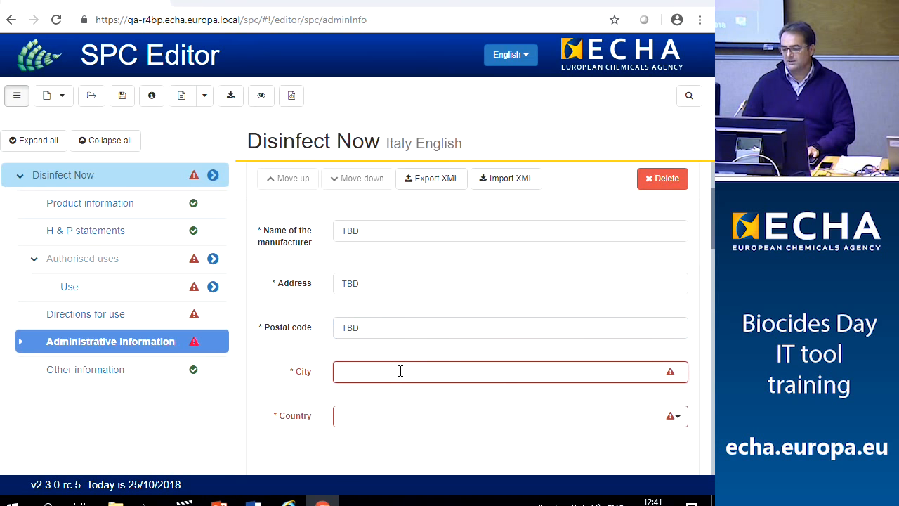
{"action": "type", "text": "TBD"}
{"action": "left_click", "coordinate": [397, 415]}
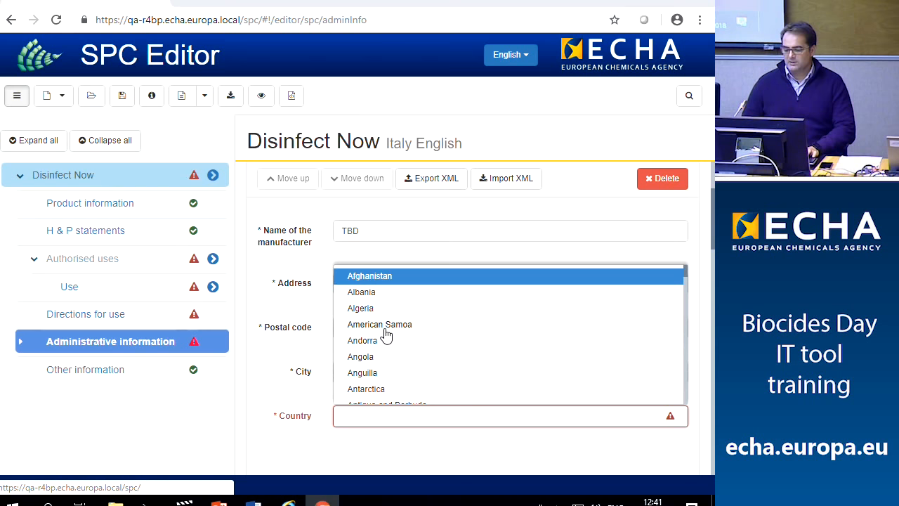
{"action": "scroll", "coordinate": [365, 326], "scroll_direction": "down", "scroll_amount": 2}
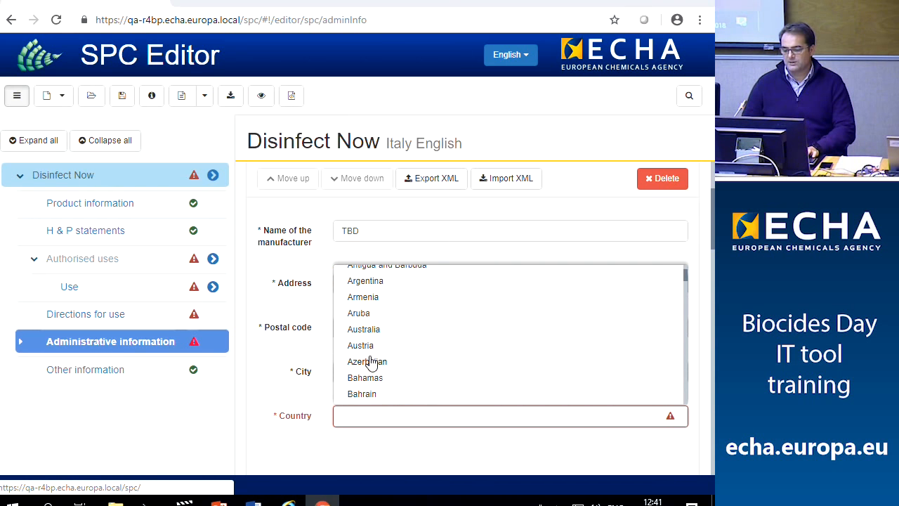
{"action": "scroll", "coordinate": [374, 348], "scroll_direction": "down", "scroll_amount": 2}
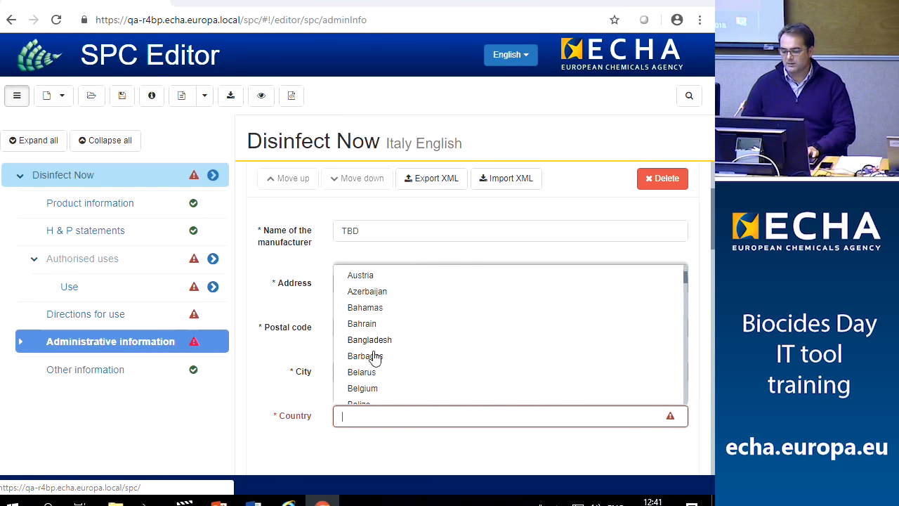
{"action": "scroll", "coordinate": [380, 371], "scroll_direction": "down", "scroll_amount": 1}
{"action": "left_click", "coordinate": [367, 320]}
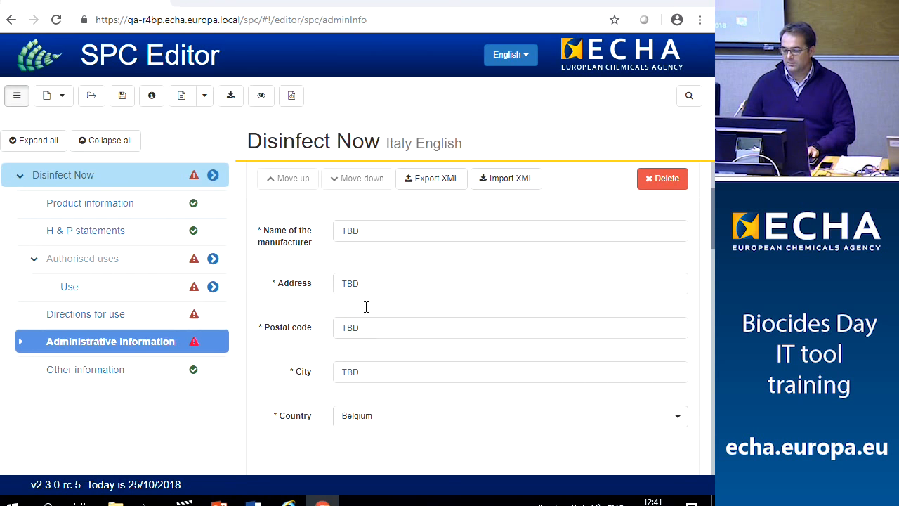
Fill the manufacturing site's address, postal code and city with TBD
{"action": "scroll", "coordinate": [408, 323], "scroll_direction": "down", "scroll_amount": 4}
{"action": "left_click", "coordinate": [399, 289]}
{"action": "type", "text": "TBD"}
{"action": "left_click", "coordinate": [405, 322]}
{"action": "type", "text": "TBD"}
{"action": "scroll", "coordinate": [396, 337], "scroll_direction": "down", "scroll_amount": 1}
{"action": "left_click", "coordinate": [397, 318]}
{"action": "type", "text": "TBD"}
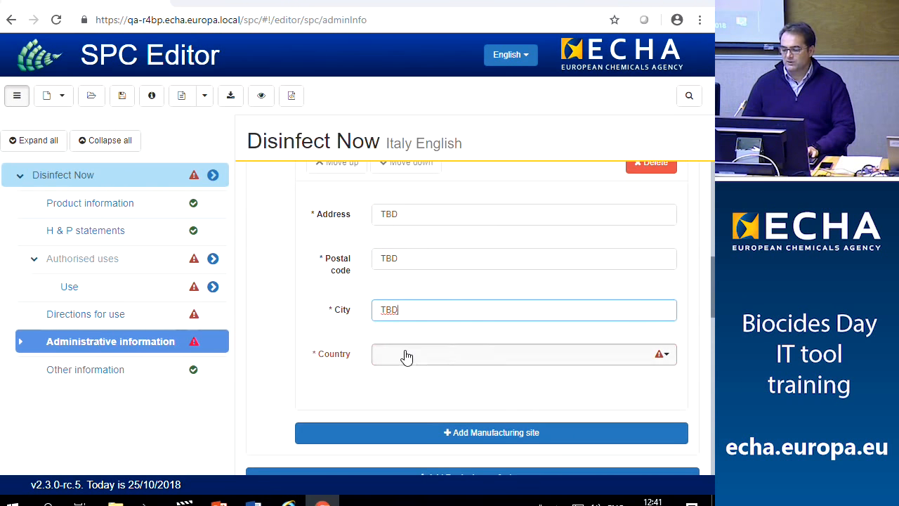
Set the manufacturing site's country to Belgium
{"action": "left_click", "coordinate": [407, 357]}
{"action": "scroll", "coordinate": [411, 306], "scroll_direction": "down", "scroll_amount": 3}
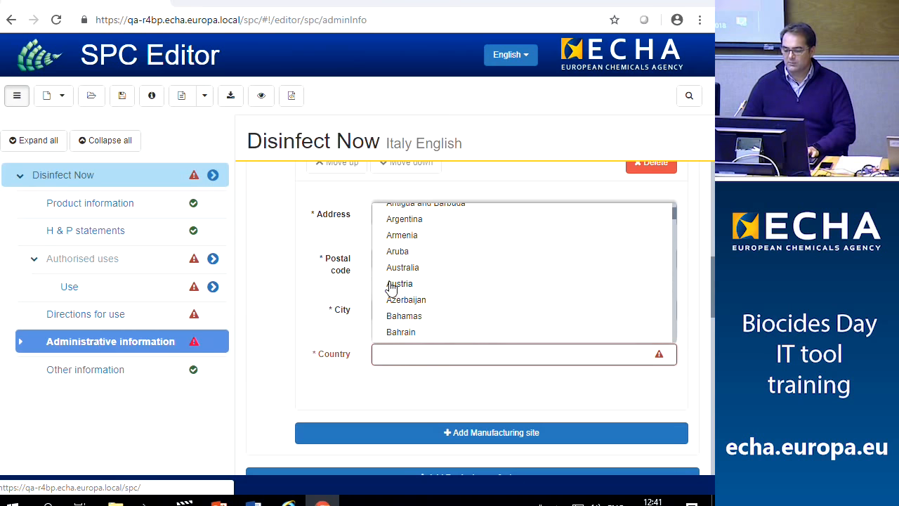
{"action": "scroll", "coordinate": [404, 304], "scroll_direction": "down", "scroll_amount": 1}
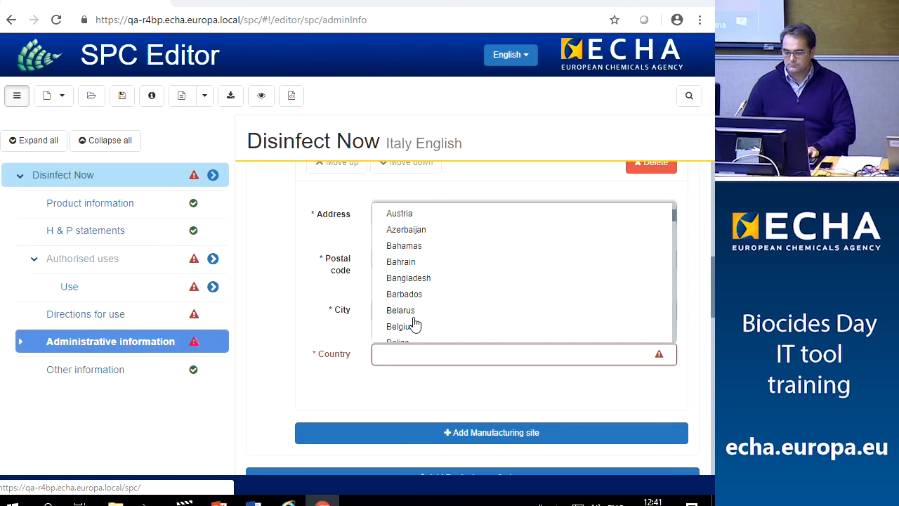
{"action": "left_click", "coordinate": [413, 327]}
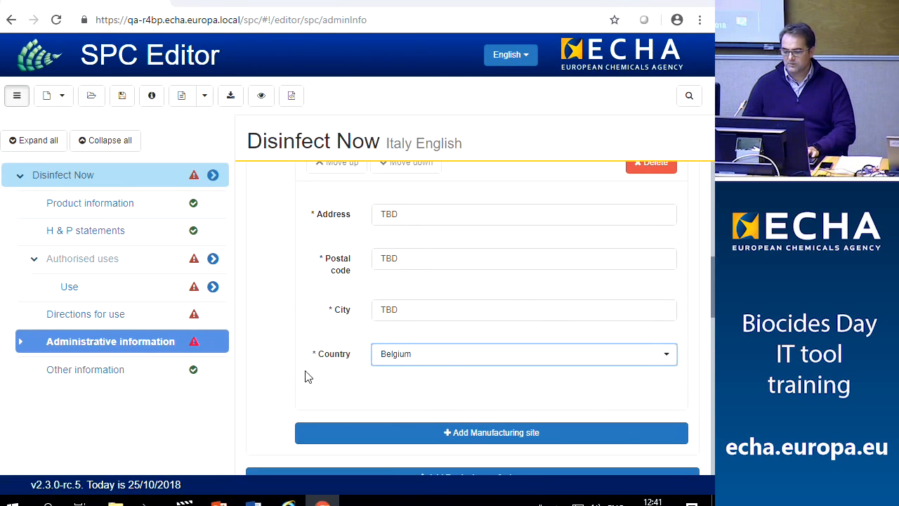
{"action": "left_click", "coordinate": [458, 436]}
{"action": "scroll", "coordinate": [397, 390], "scroll_direction": "up", "scroll_amount": 3}
{"action": "scroll", "coordinate": [386, 391], "scroll_direction": "down", "scroll_amount": 1}
{"action": "scroll", "coordinate": [383, 392], "scroll_direction": "down", "scroll_amount": 6}
{"action": "scroll", "coordinate": [383, 392], "scroll_direction": "down", "scroll_amount": 2}
{"action": "scroll", "coordinate": [398, 386], "scroll_direction": "down", "scroll_amount": 1}
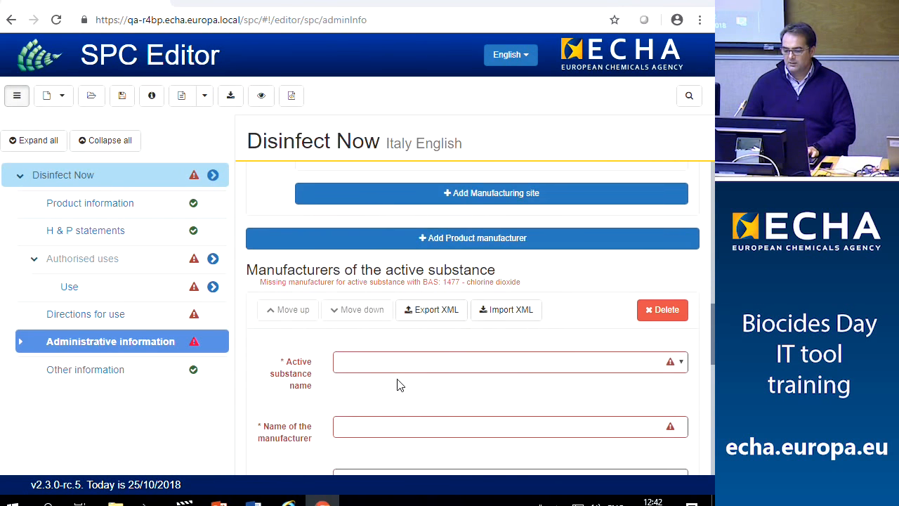
Reselect Belgium as the manufacturing site's country
{"action": "scroll", "coordinate": [397, 385], "scroll_direction": "down", "scroll_amount": 1}
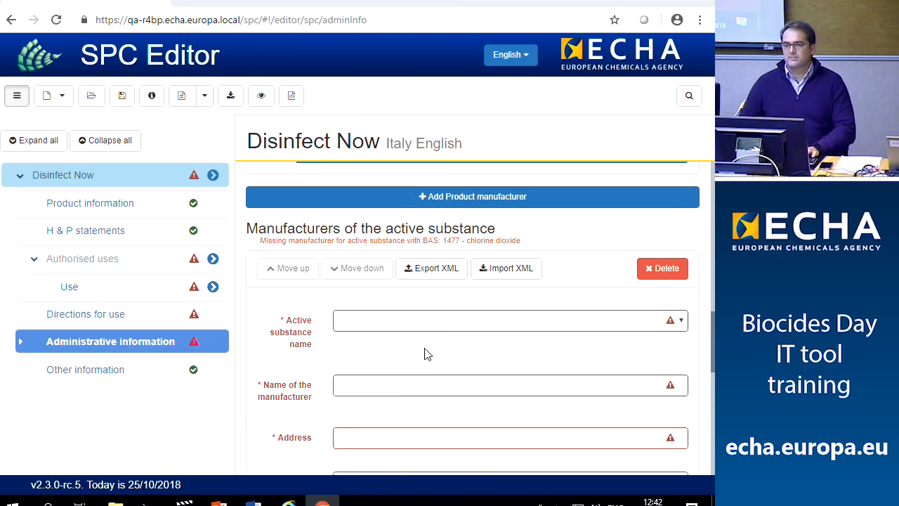
{"action": "scroll", "coordinate": [484, 357], "scroll_direction": "down", "scroll_amount": 2}
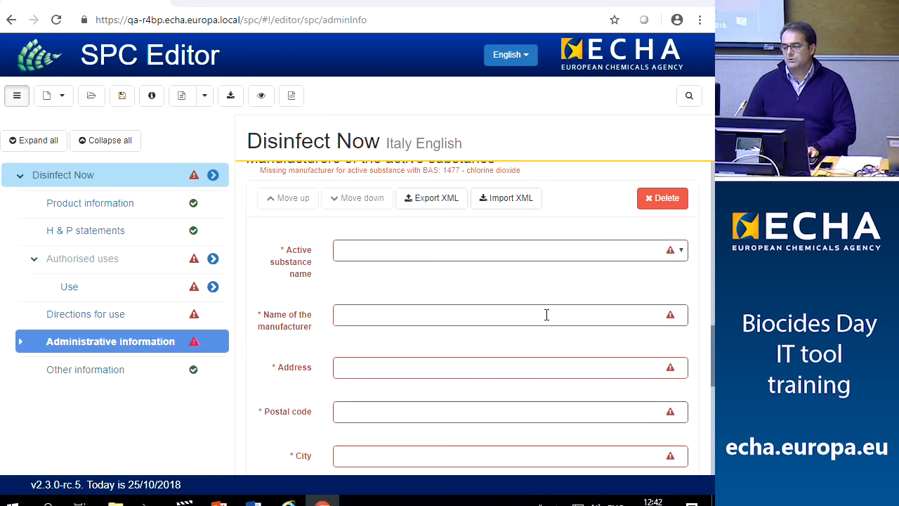
{"action": "left_click", "coordinate": [681, 252]}
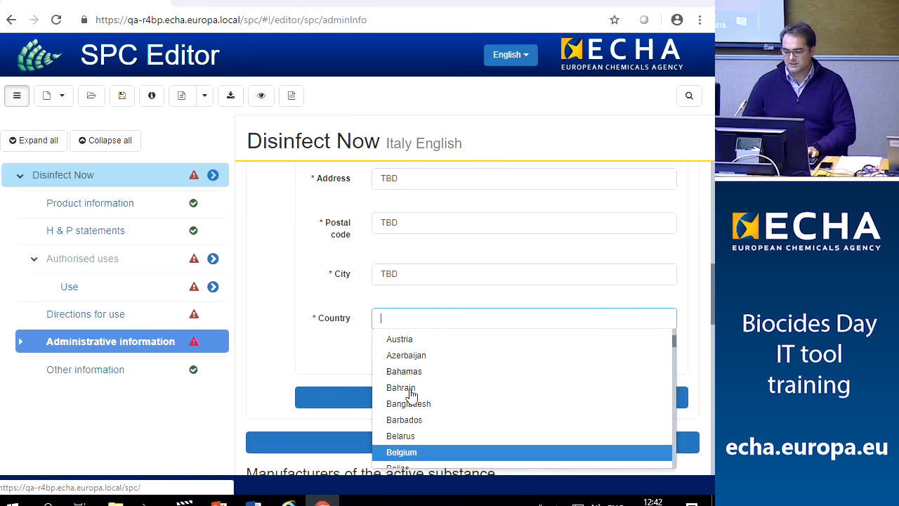
{"action": "left_click", "coordinate": [398, 453]}
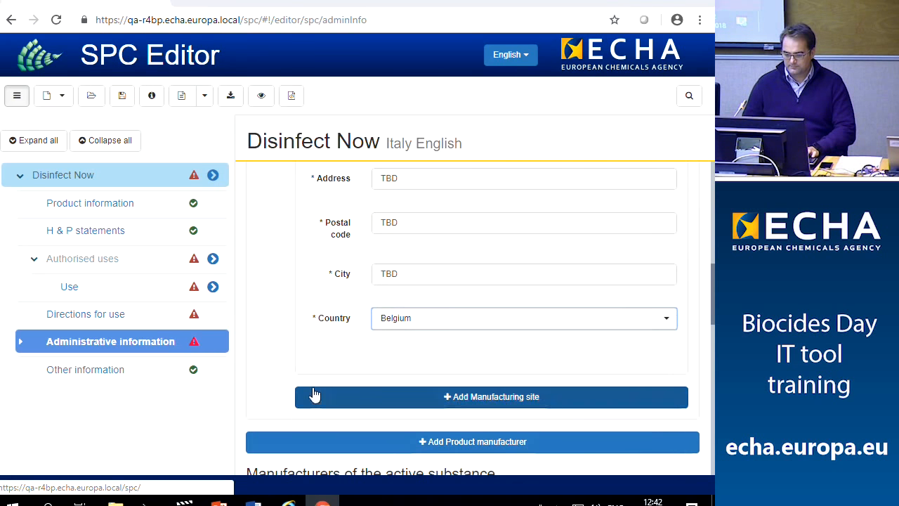
{"action": "scroll", "coordinate": [337, 404], "scroll_direction": "down", "scroll_amount": 4}
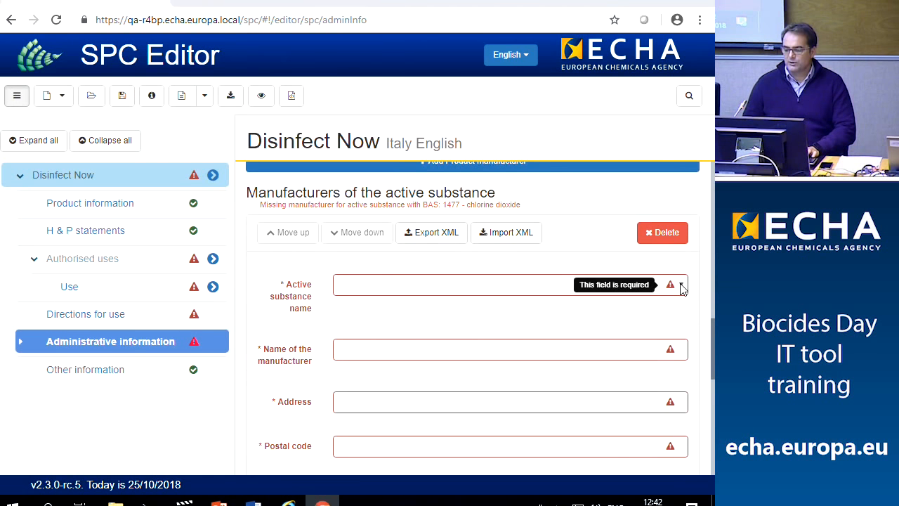
Choose chlorine dioxide as the active substance and enter TBD as its manufacturer's name
{"action": "left_click", "coordinate": [534, 283]}
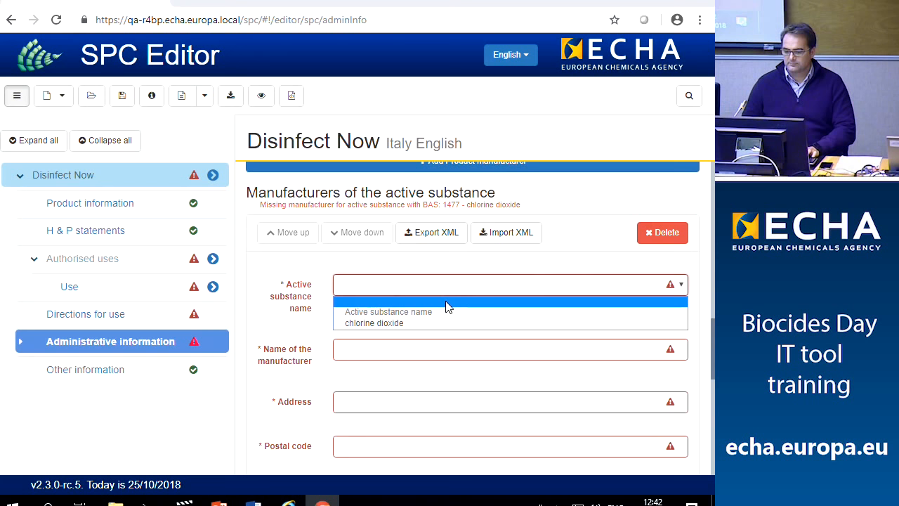
{"action": "left_click", "coordinate": [395, 323]}
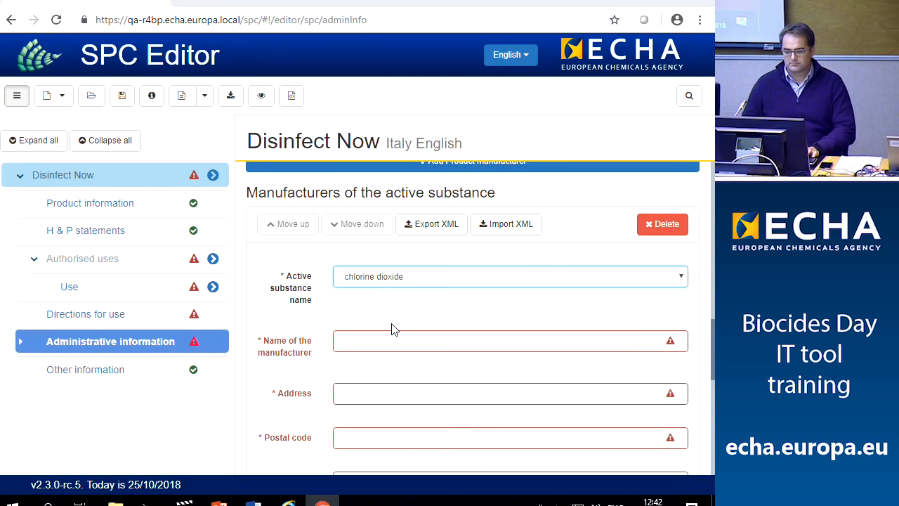
{"action": "left_click", "coordinate": [410, 338]}
{"action": "type", "text": "TBD"}
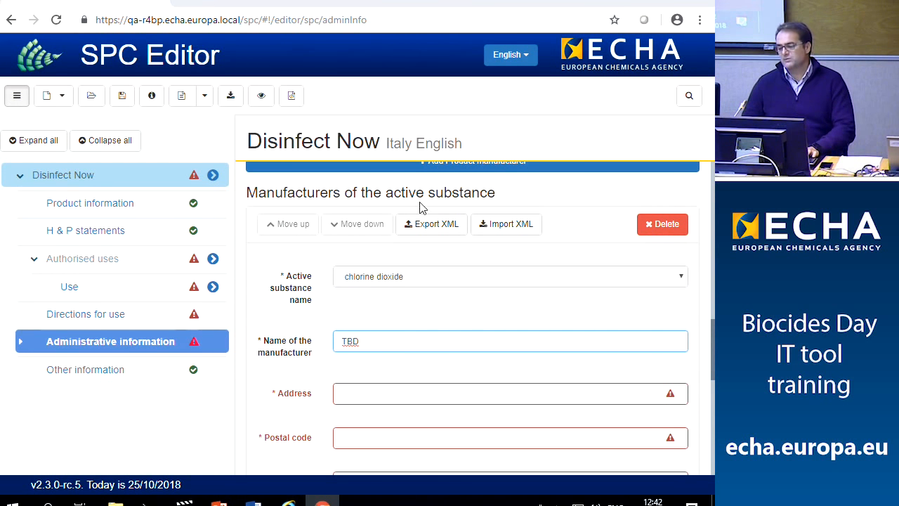
Fill the substance manufacturer's address, postal code and city with TBD, country Belgium
{"action": "left_click", "coordinate": [373, 394]}
{"action": "type", "text": "TBD"}
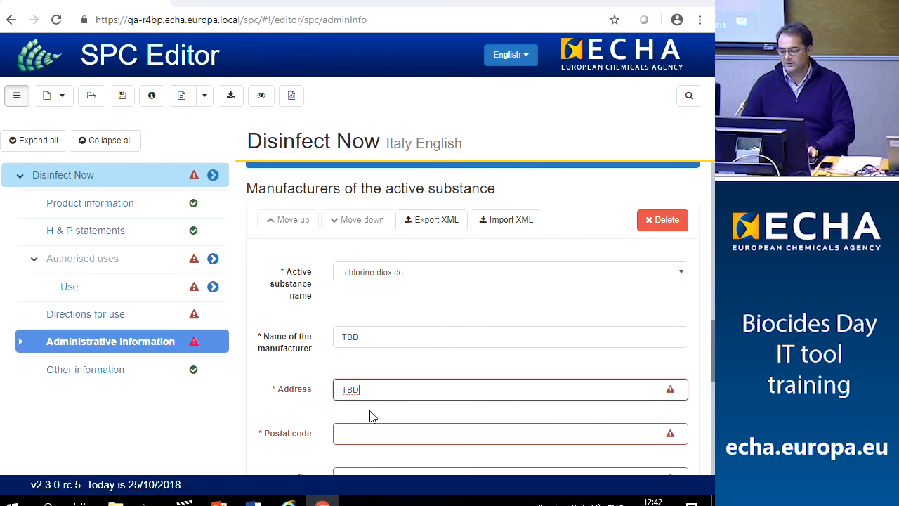
{"action": "scroll", "coordinate": [372, 417], "scroll_direction": "down", "scroll_amount": 1}
{"action": "left_click", "coordinate": [368, 365]}
{"action": "type", "text": "TBD"}
{"action": "left_click", "coordinate": [363, 411]}
{"action": "type", "text": "TBD"}
{"action": "scroll", "coordinate": [364, 415], "scroll_direction": "down", "scroll_amount": 3}
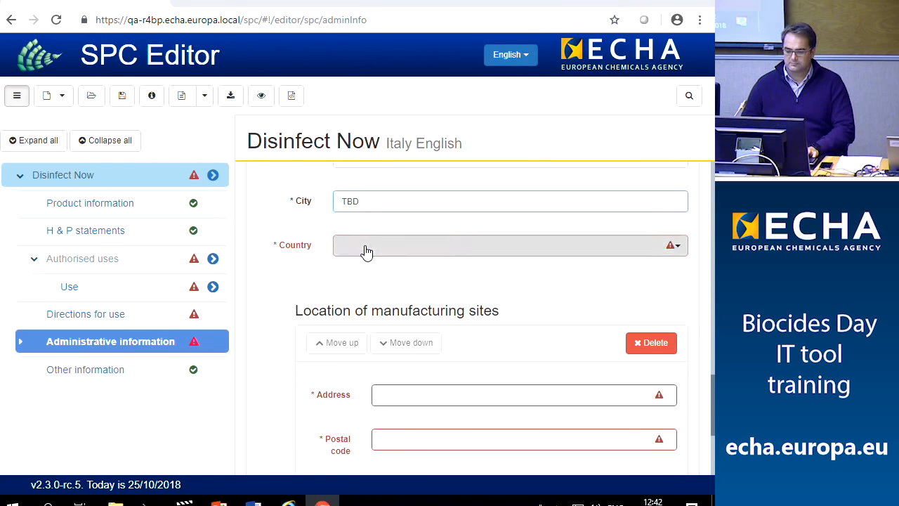
{"action": "left_click", "coordinate": [366, 252]}
{"action": "scroll", "coordinate": [373, 316], "scroll_direction": "down", "scroll_amount": 3}
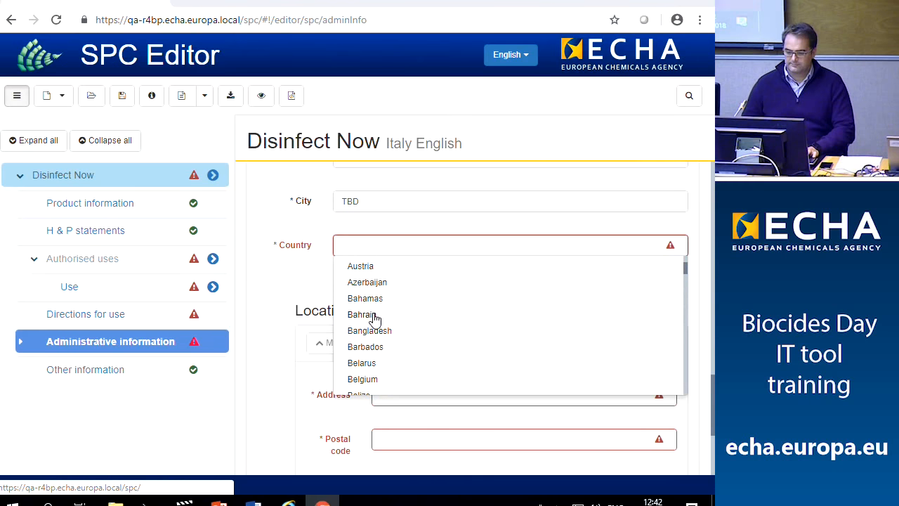
{"action": "left_click", "coordinate": [367, 380]}
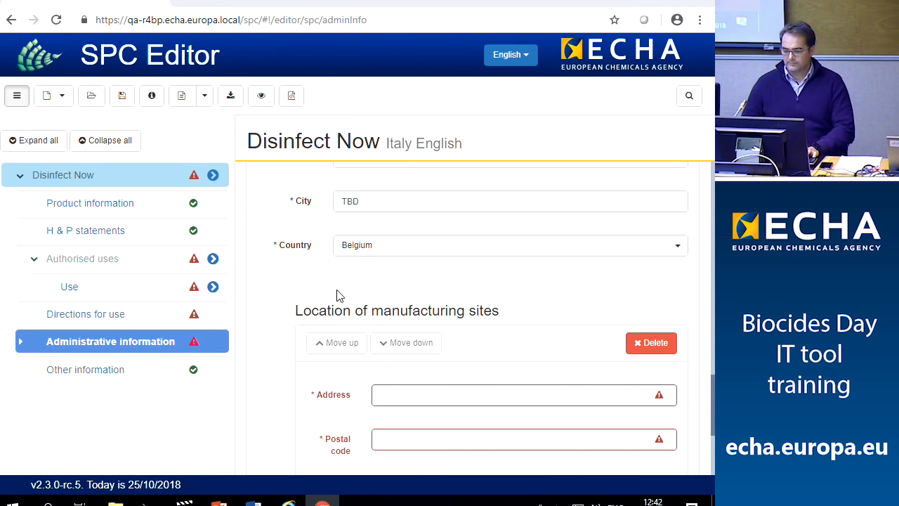
Fill the substance's manufacturing site address, postal code and city with TBD, country Belgium
{"action": "scroll", "coordinate": [416, 342], "scroll_direction": "down", "scroll_amount": 2}
{"action": "left_click", "coordinate": [394, 262]}
{"action": "type", "text": "TBD"}
{"action": "left_click", "coordinate": [395, 308]}
{"action": "type", "text": "TBD"}
{"action": "left_click", "coordinate": [397, 351]}
{"action": "type", "text": "TBD"}
{"action": "scroll", "coordinate": [396, 382], "scroll_direction": "down", "scroll_amount": 1}
{"action": "left_click", "coordinate": [388, 342]}
{"action": "scroll", "coordinate": [390, 376], "scroll_direction": "down", "scroll_amount": 2}
{"action": "scroll", "coordinate": [396, 392], "scroll_direction": "down", "scroll_amount": 3}
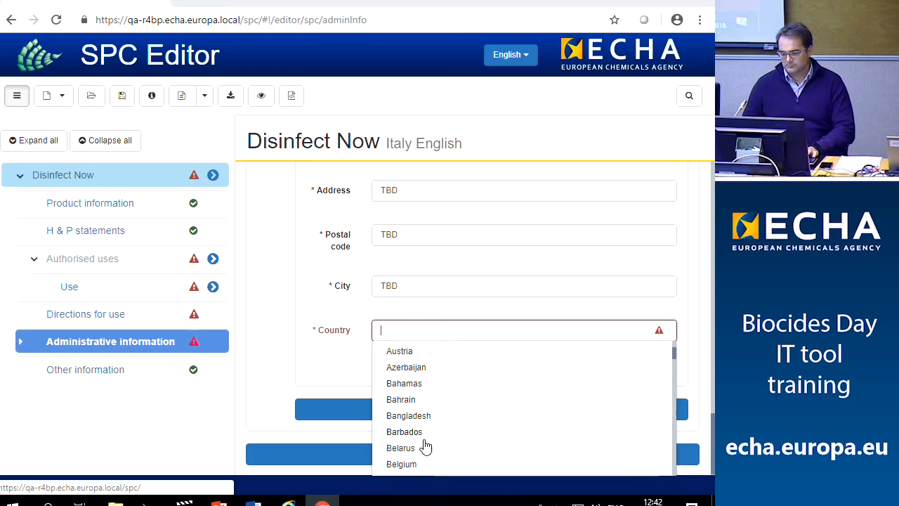
{"action": "left_click", "coordinate": [414, 465]}
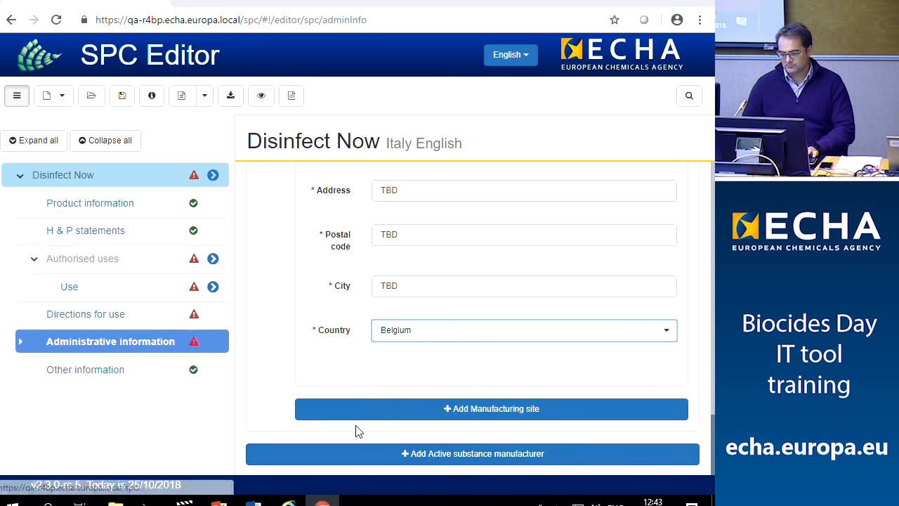
{"action": "left_click", "coordinate": [258, 346]}
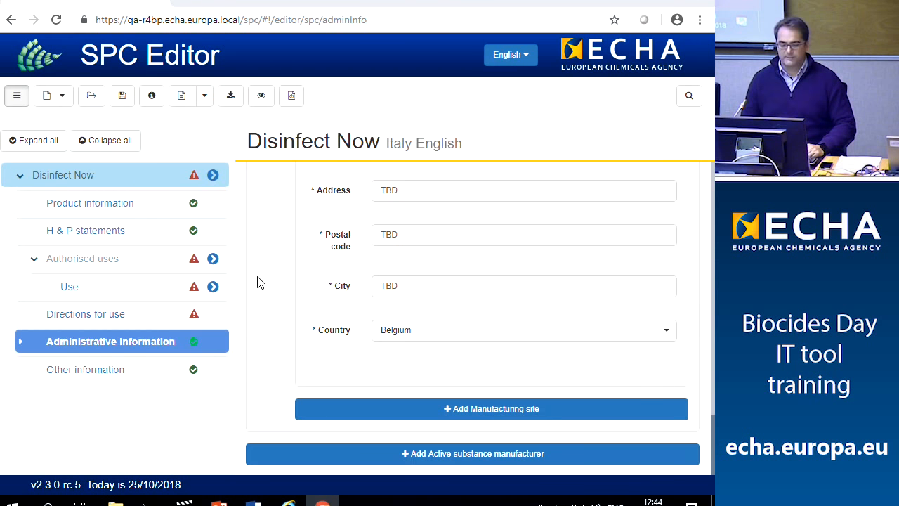
Title the authorised use 'Disinfectant use' and set product type PT05 - Drinking water (Disinfectants)
{"action": "left_click", "coordinate": [69, 289]}
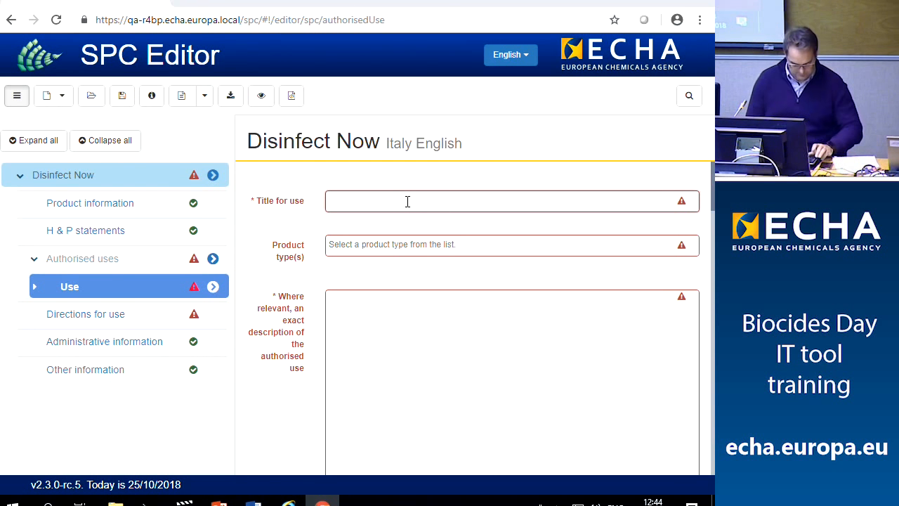
{"action": "type", "text": "Disinfectant"}
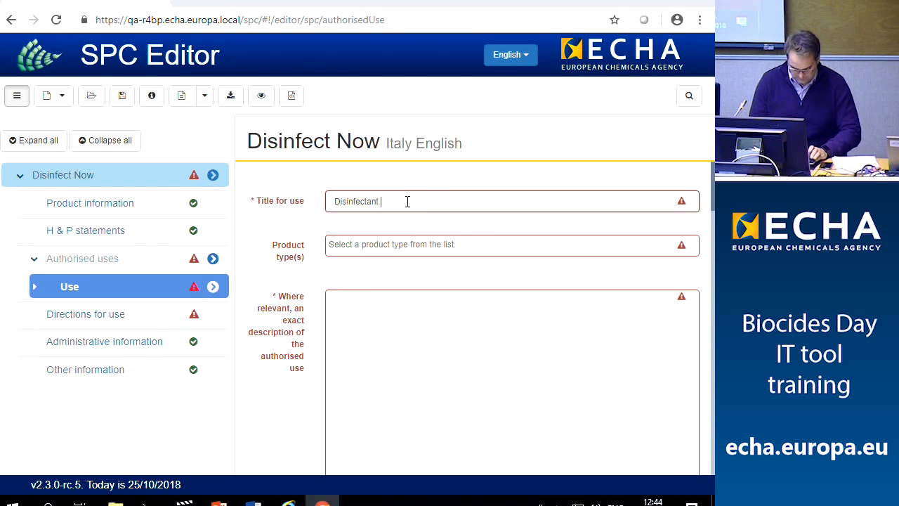
{"action": "type", "text": "use"}
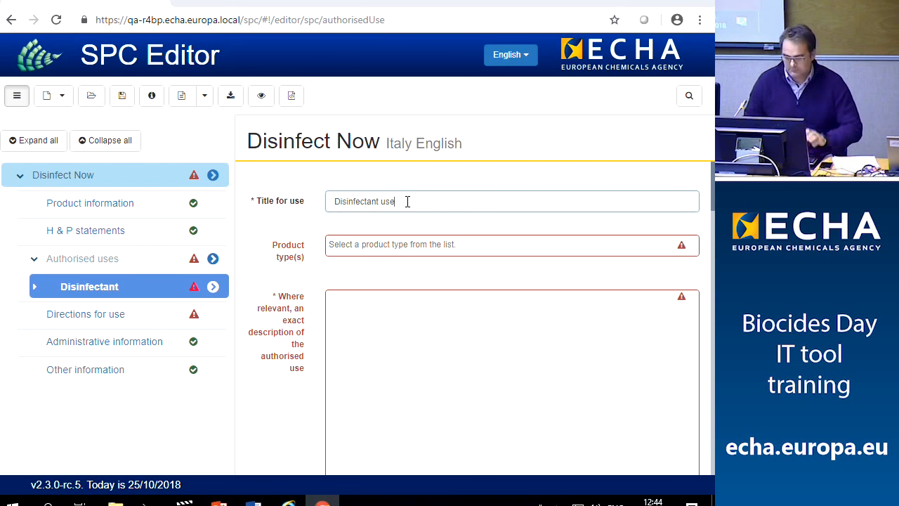
{"action": "left_click", "coordinate": [523, 244]}
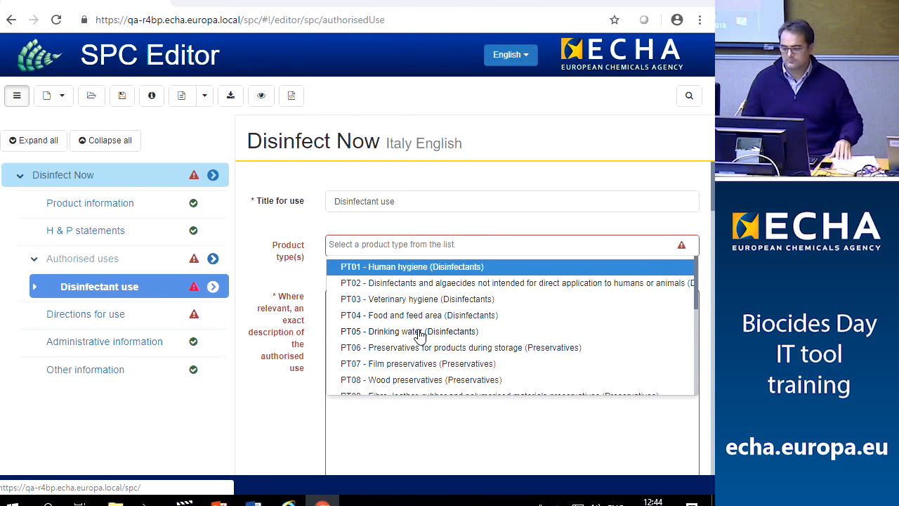
{"action": "left_click", "coordinate": [418, 333]}
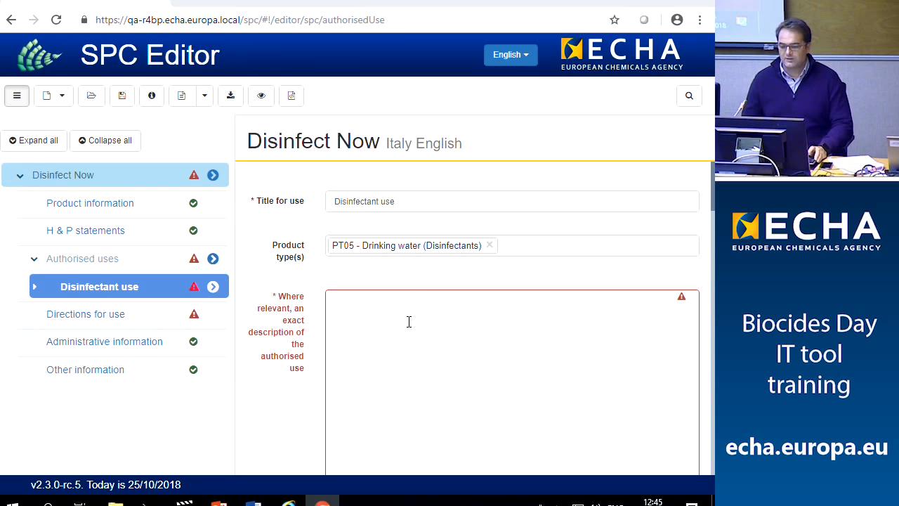
{"action": "scroll", "coordinate": [416, 324], "scroll_direction": "down", "scroll_amount": 1}
Enter TBD as the exact description of the Disinfectant use
{"action": "left_click", "coordinate": [387, 275]}
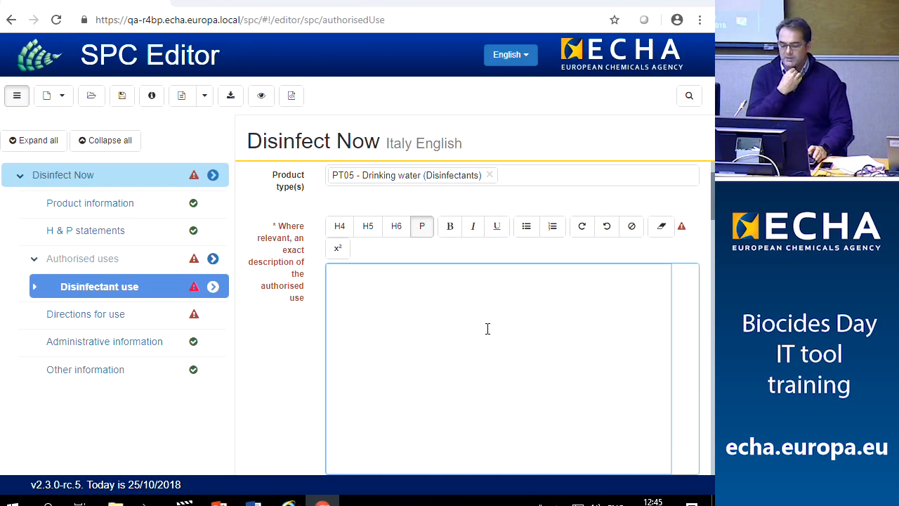
{"action": "type", "text": "TBD"}
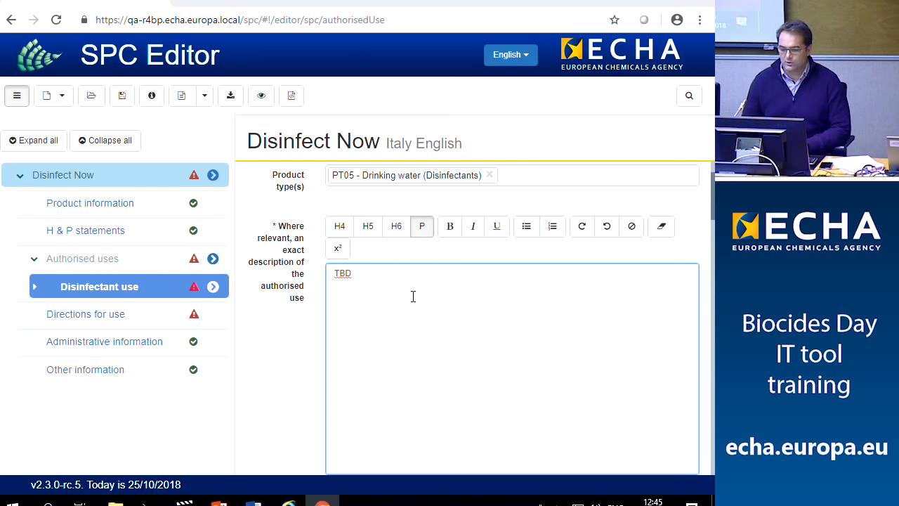
{"action": "scroll", "coordinate": [440, 296], "scroll_direction": "down", "scroll_amount": 1}
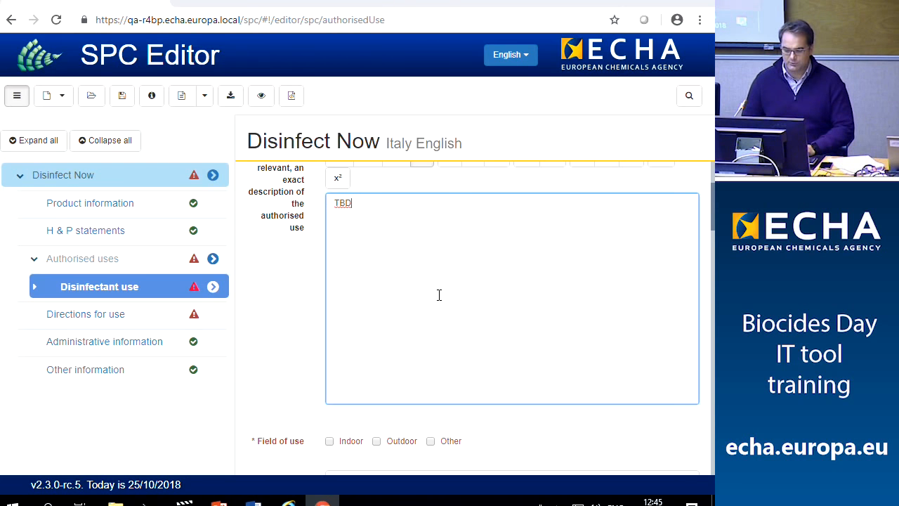
{"action": "scroll", "coordinate": [437, 296], "scroll_direction": "down", "scroll_amount": 1}
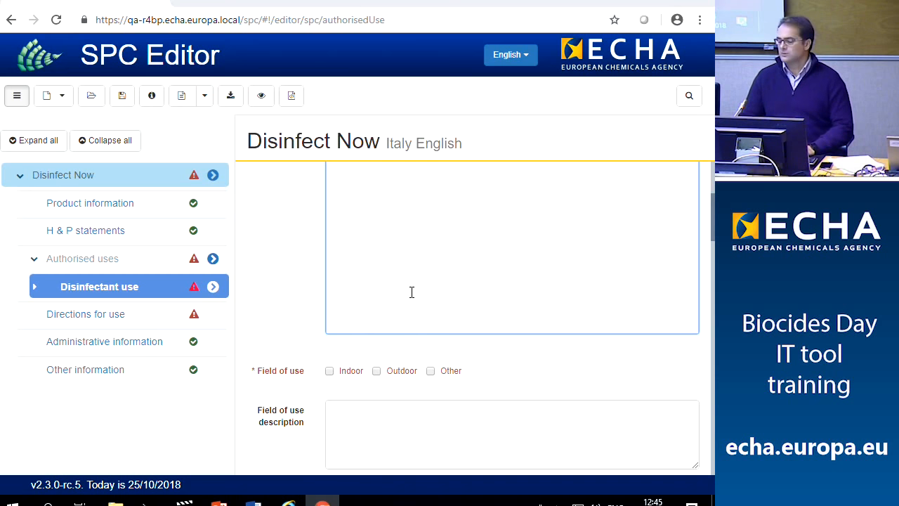
{"action": "scroll", "coordinate": [412, 293], "scroll_direction": "down", "scroll_amount": 1}
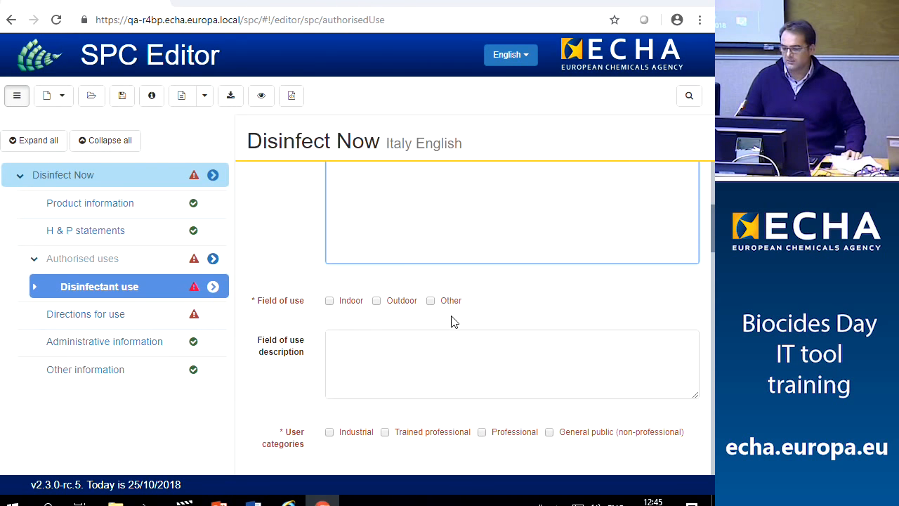
Tick Indoor as the field of use, leaving the field-of-use description empty
{"action": "left_click", "coordinate": [331, 303]}
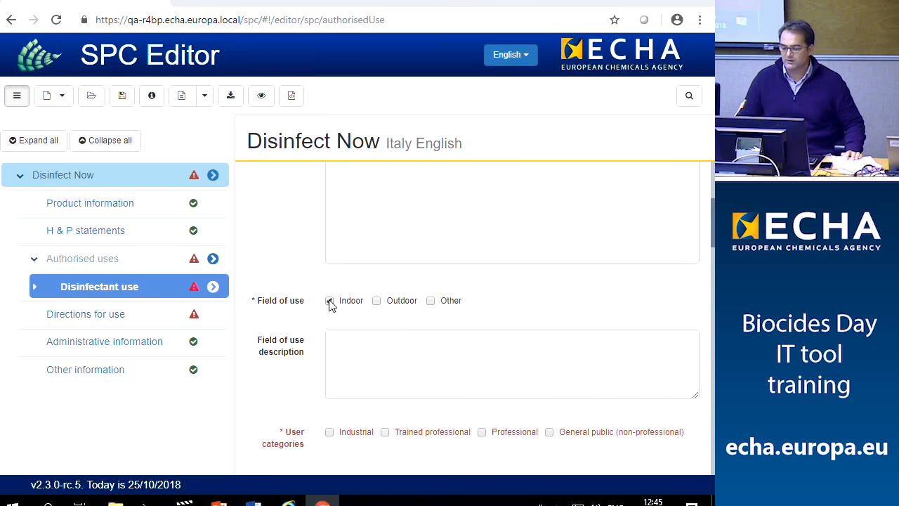
{"action": "left_click", "coordinate": [374, 342]}
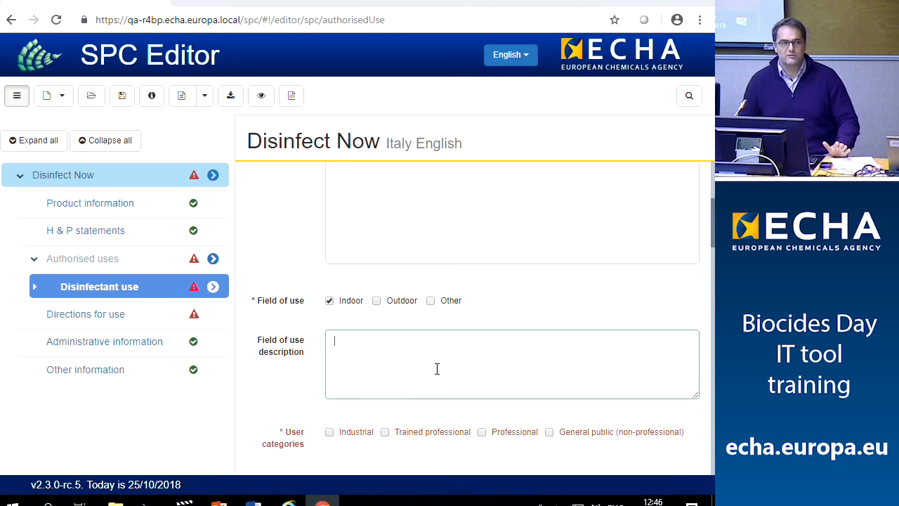
{"action": "scroll", "coordinate": [437, 369], "scroll_direction": "down", "scroll_amount": 2}
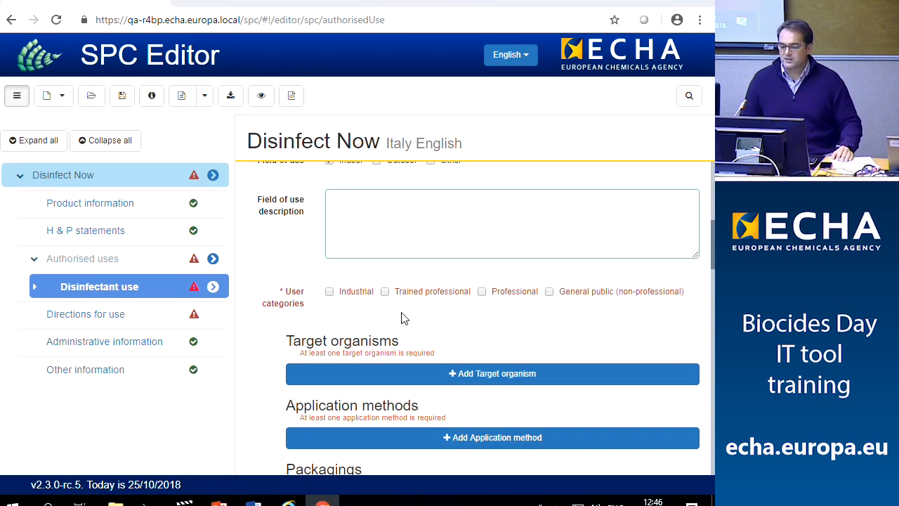
Tick Industrial as user category and add a target organism Acaridae, common name Ants
{"action": "left_click", "coordinate": [329, 290]}
{"action": "scroll", "coordinate": [449, 339], "scroll_direction": "down", "scroll_amount": 1}
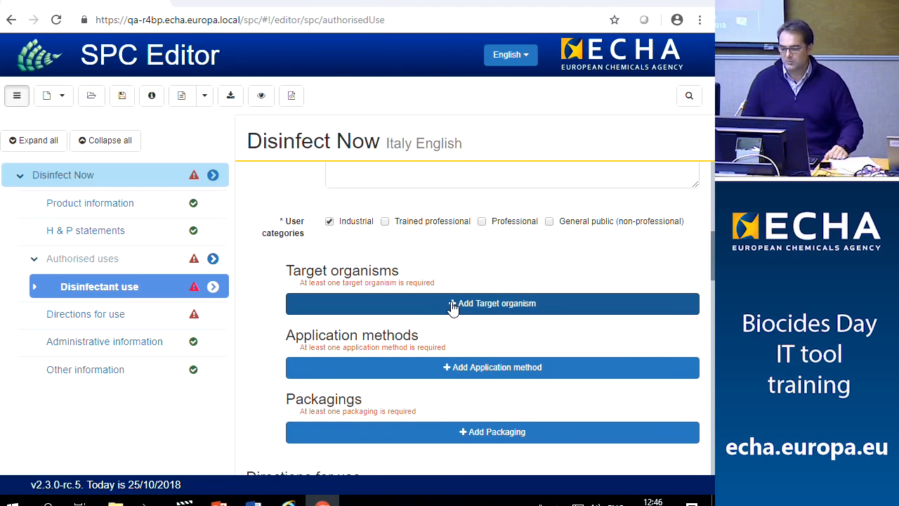
{"action": "left_click", "coordinate": [452, 307]}
{"action": "scroll", "coordinate": [453, 307], "scroll_direction": "down", "scroll_amount": 1}
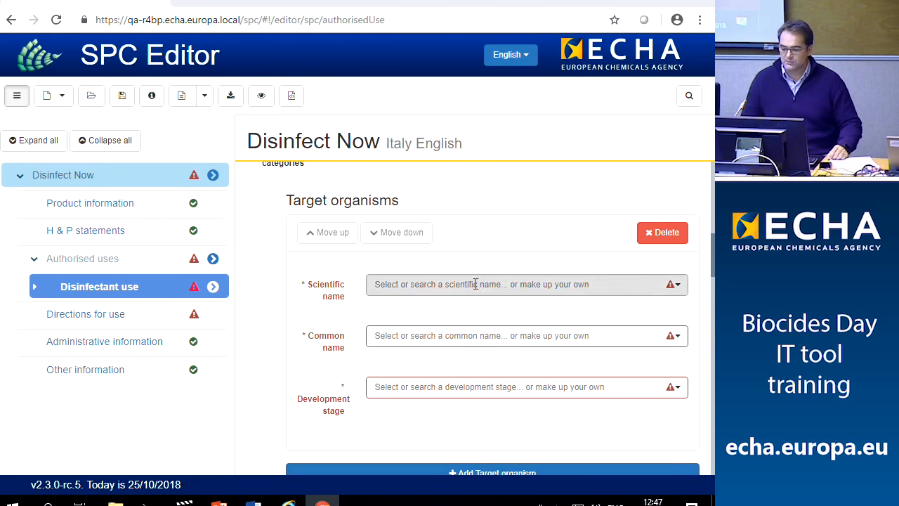
{"action": "left_click", "coordinate": [475, 288]}
{"action": "left_click", "coordinate": [453, 336]}
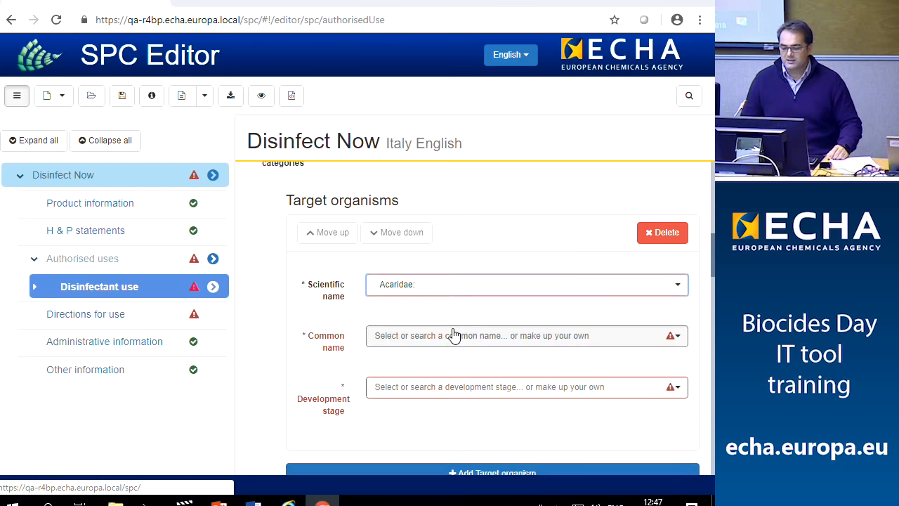
{"action": "left_click", "coordinate": [446, 338]}
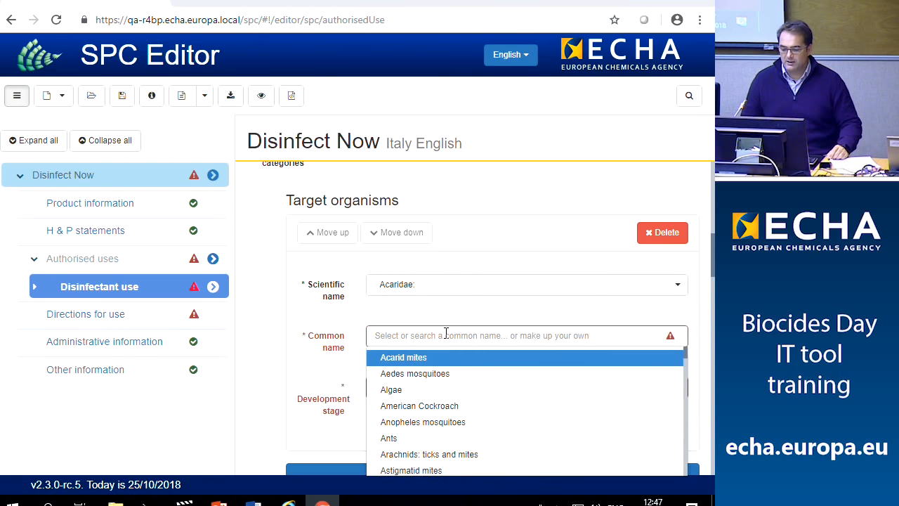
{"action": "scroll", "coordinate": [433, 373], "scroll_direction": "down", "scroll_amount": 1}
{"action": "left_click", "coordinate": [421, 371]}
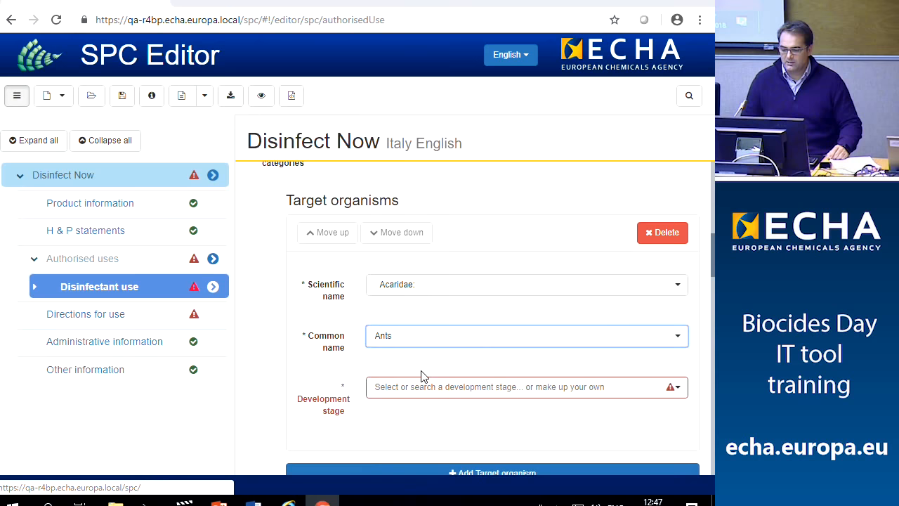
Set the target organism's development stage to Eggs
{"action": "left_click", "coordinate": [416, 386]}
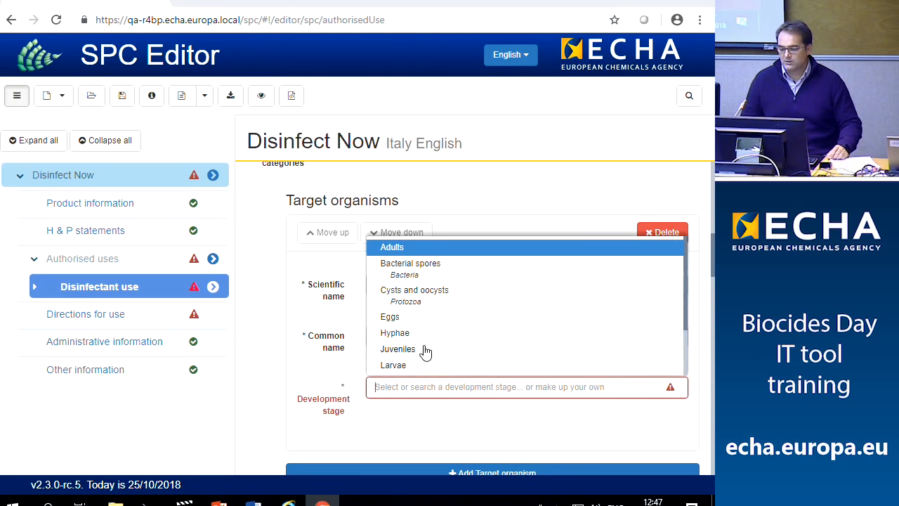
{"action": "scroll", "coordinate": [430, 349], "scroll_direction": "up", "scroll_amount": 1}
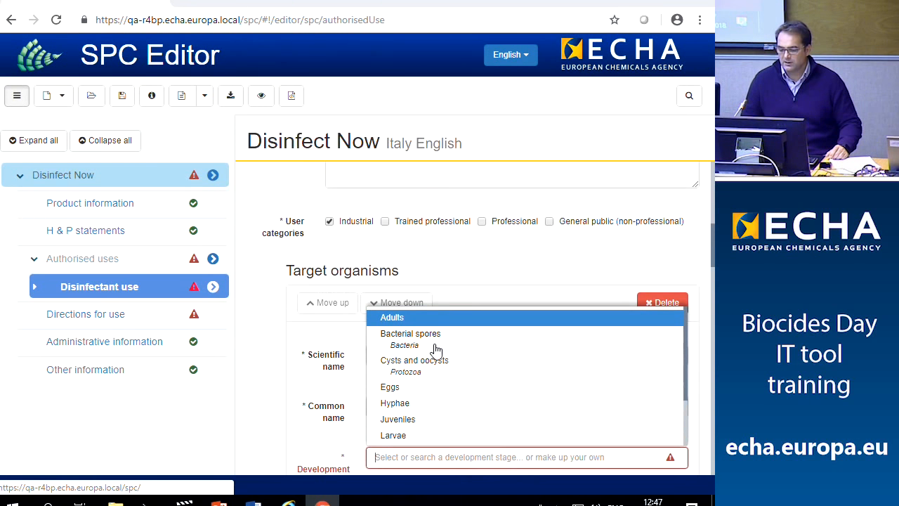
{"action": "scroll", "coordinate": [436, 373], "scroll_direction": "down", "scroll_amount": 1}
{"action": "scroll", "coordinate": [435, 374], "scroll_direction": "up", "scroll_amount": 1}
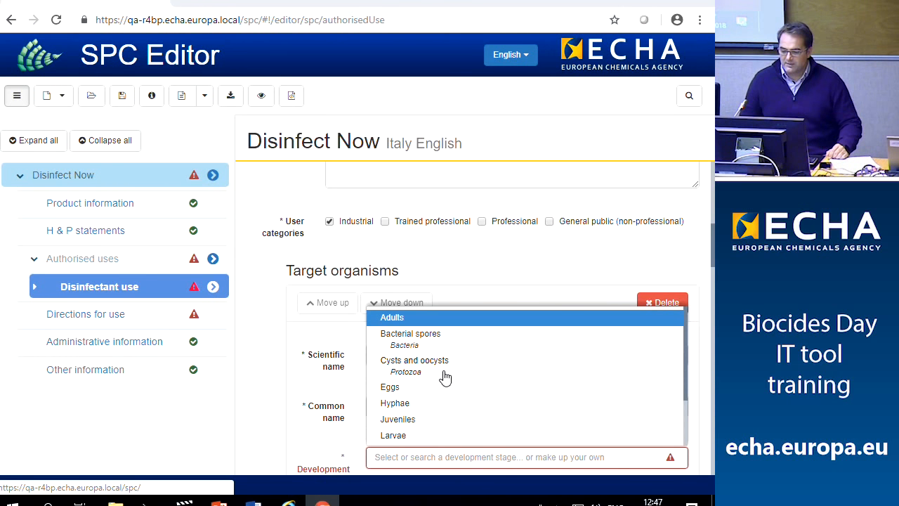
{"action": "left_click", "coordinate": [423, 387]}
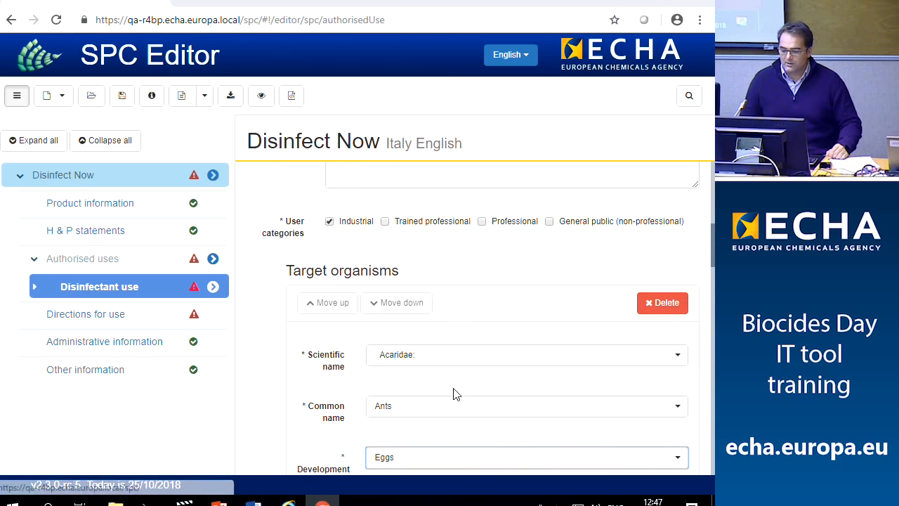
{"action": "scroll", "coordinate": [520, 420], "scroll_direction": "down", "scroll_amount": 1}
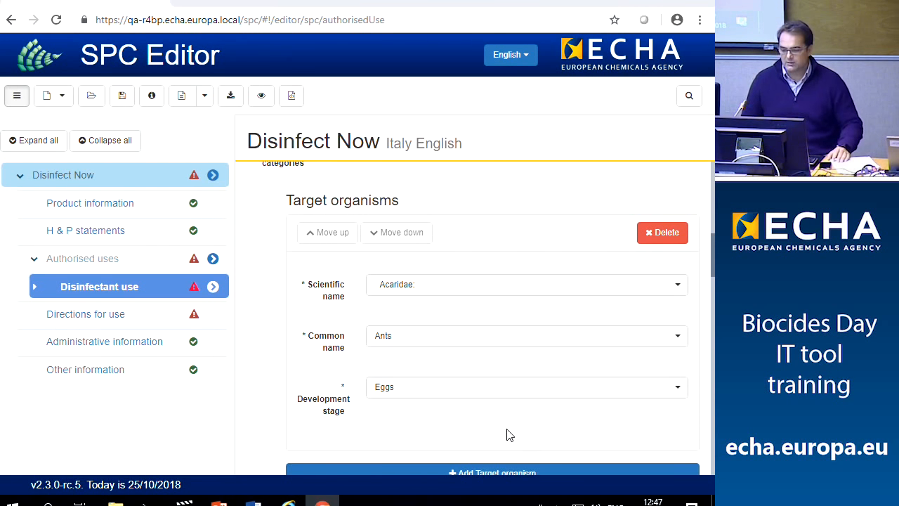
{"action": "scroll", "coordinate": [507, 433], "scroll_direction": "down", "scroll_amount": 1}
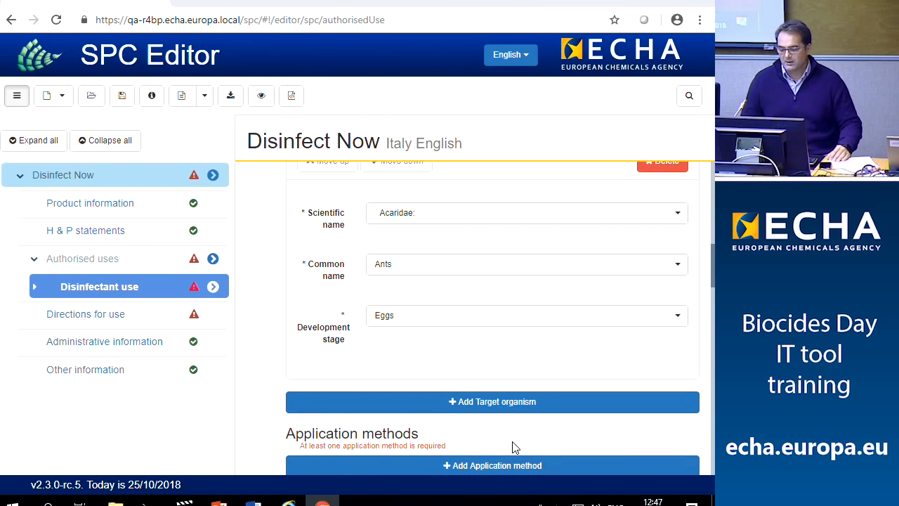
{"action": "scroll", "coordinate": [513, 447], "scroll_direction": "down", "scroll_amount": 1}
{"action": "scroll", "coordinate": [506, 435], "scroll_direction": "down", "scroll_amount": 1}
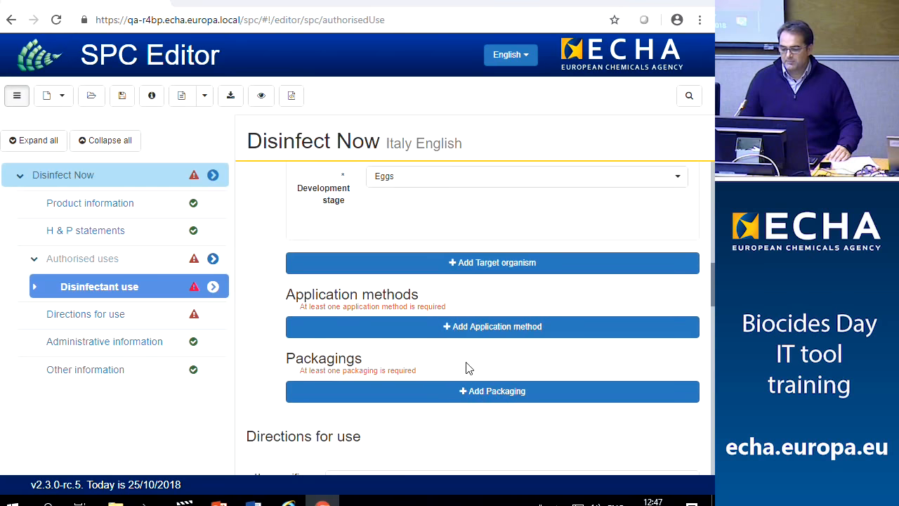
Add a Closed system application method with detailed description TBD
{"action": "left_click", "coordinate": [456, 338]}
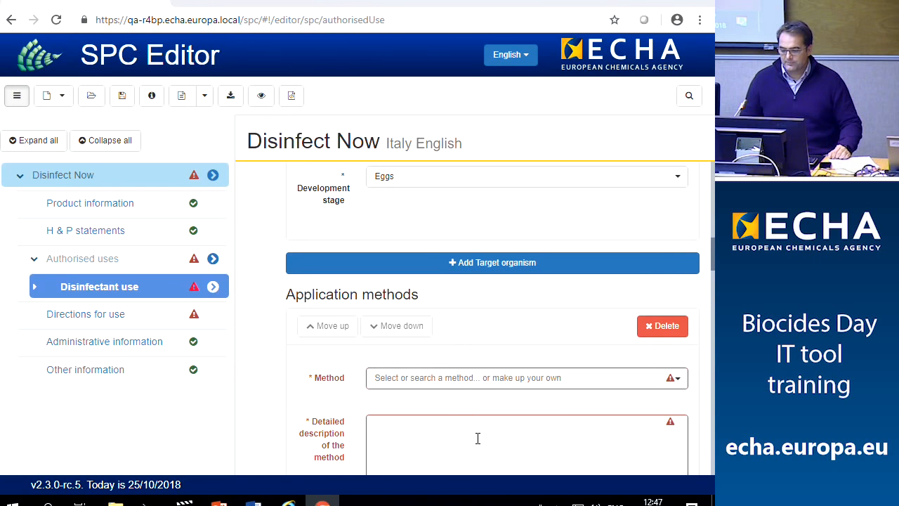
{"action": "scroll", "coordinate": [477, 437], "scroll_direction": "down", "scroll_amount": 1}
{"action": "left_click", "coordinate": [602, 313]}
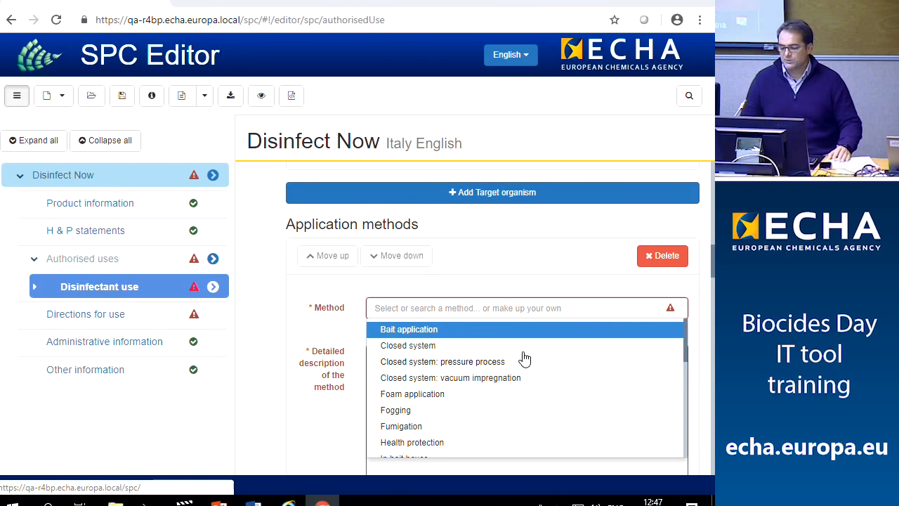
{"action": "left_click", "coordinate": [423, 351]}
{"action": "scroll", "coordinate": [446, 372], "scroll_direction": "down", "scroll_amount": 1}
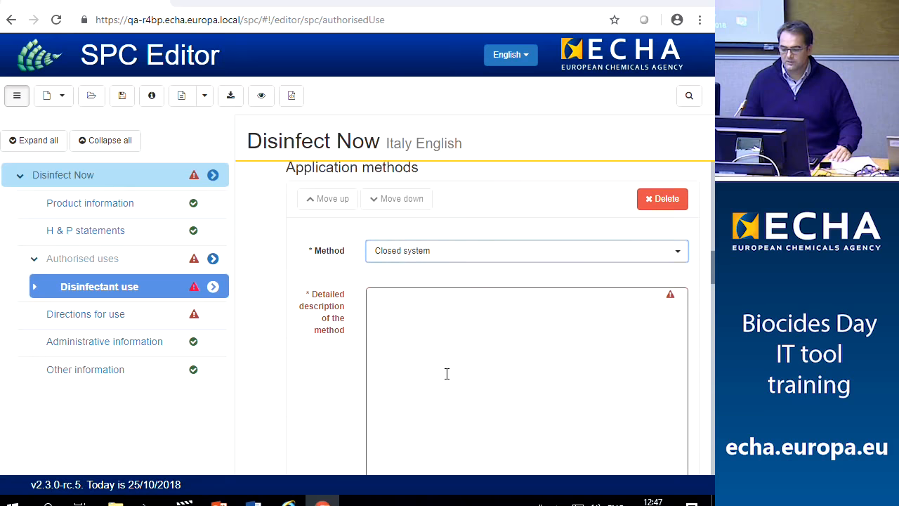
{"action": "left_click", "coordinate": [428, 333]}
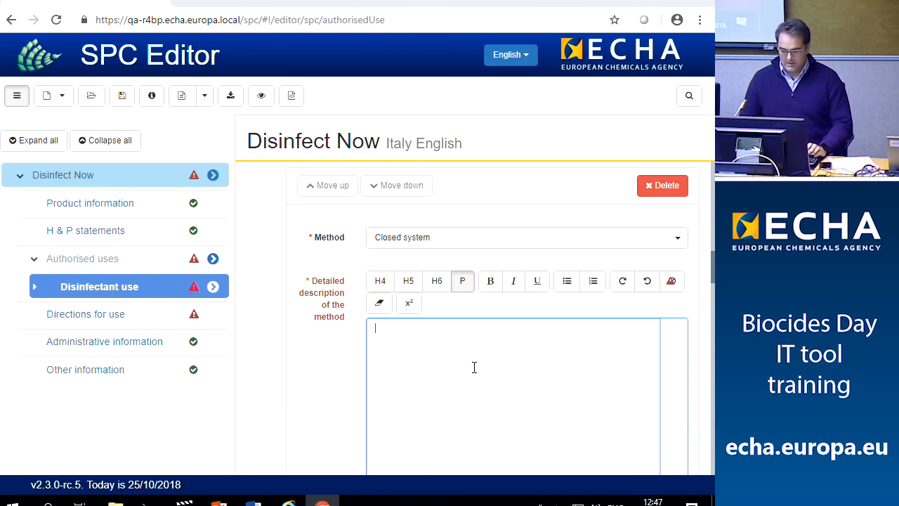
{"action": "scroll", "coordinate": [440, 376], "scroll_direction": "down", "scroll_amount": 1}
{"action": "type", "text": "TBD"}
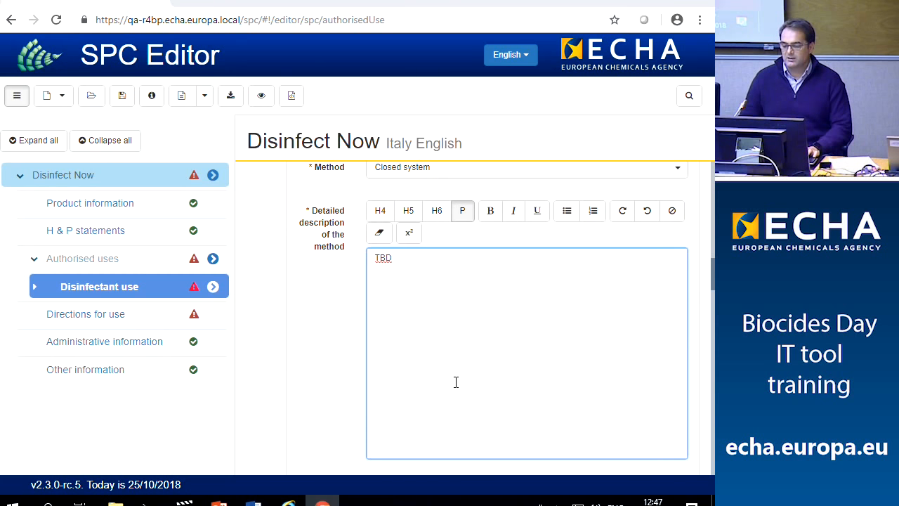
{"action": "scroll", "coordinate": [457, 366], "scroll_direction": "down", "scroll_amount": 2}
Enter dilution TBD, number and timing of application TBD, and application rate 5
{"action": "left_click", "coordinate": [433, 411]}
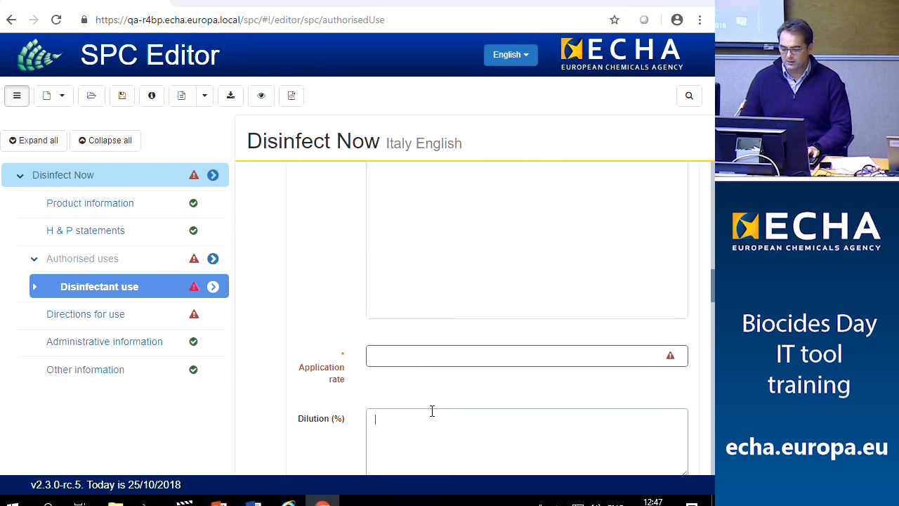
{"action": "type", "text": "TBD"}
{"action": "scroll", "coordinate": [436, 422], "scroll_direction": "down", "scroll_amount": 3}
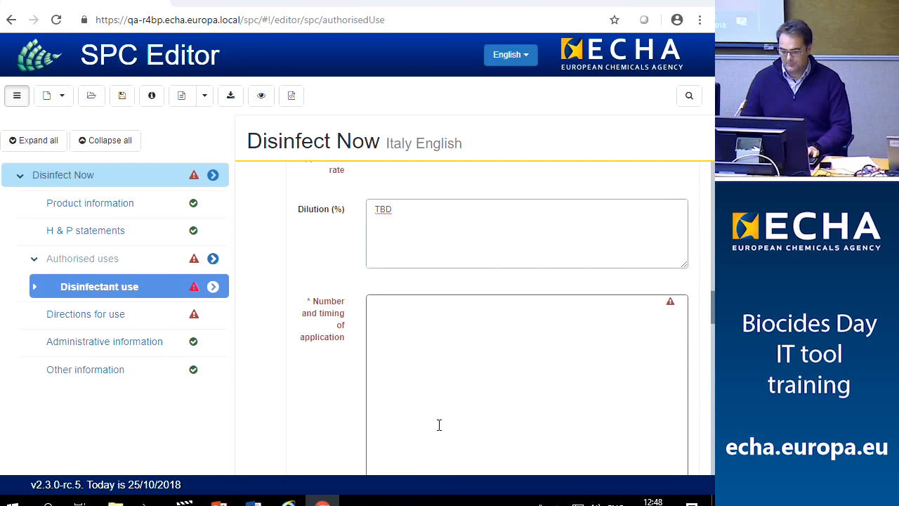
{"action": "left_click", "coordinate": [436, 380]}
{"action": "type", "text": "TBD"}
{"action": "scroll", "coordinate": [439, 401], "scroll_direction": "down", "scroll_amount": 3}
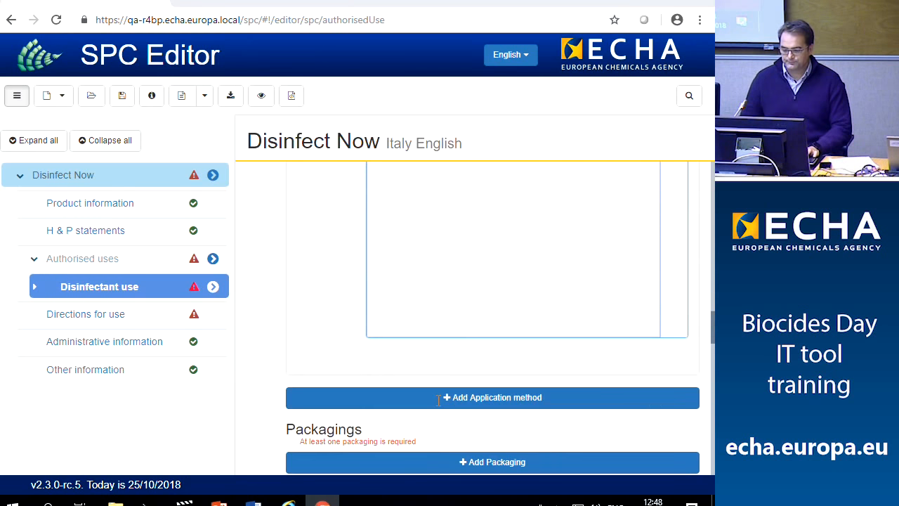
{"action": "scroll", "coordinate": [439, 390], "scroll_direction": "up", "scroll_amount": 2}
{"action": "scroll", "coordinate": [432, 373], "scroll_direction": "up", "scroll_amount": 3}
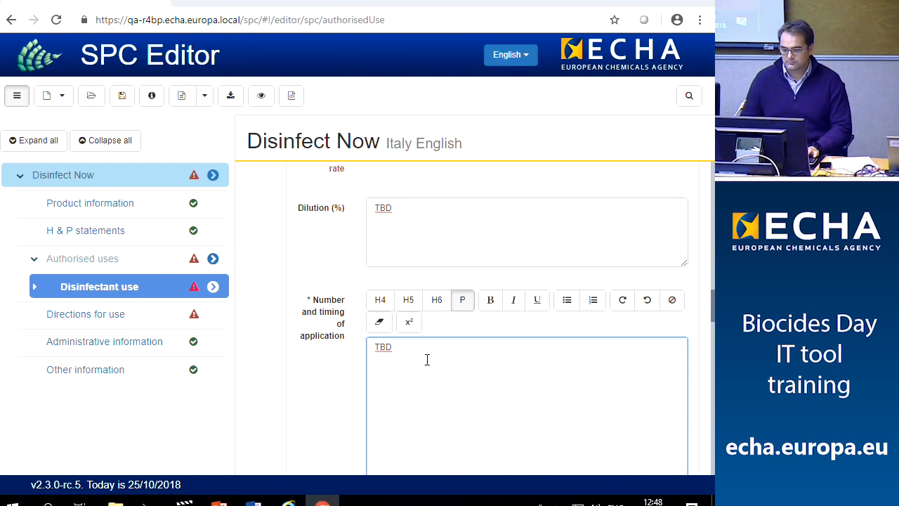
{"action": "left_click", "coordinate": [392, 288]}
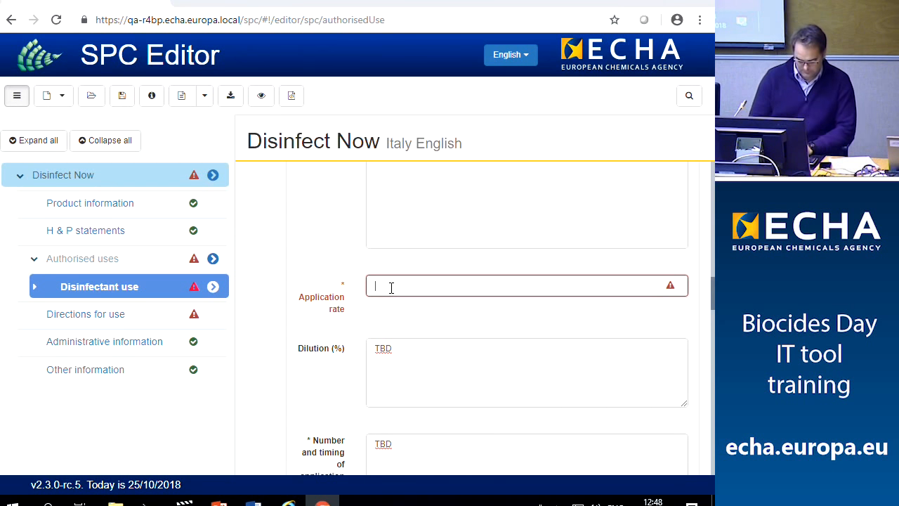
{"action": "type", "text": "5"}
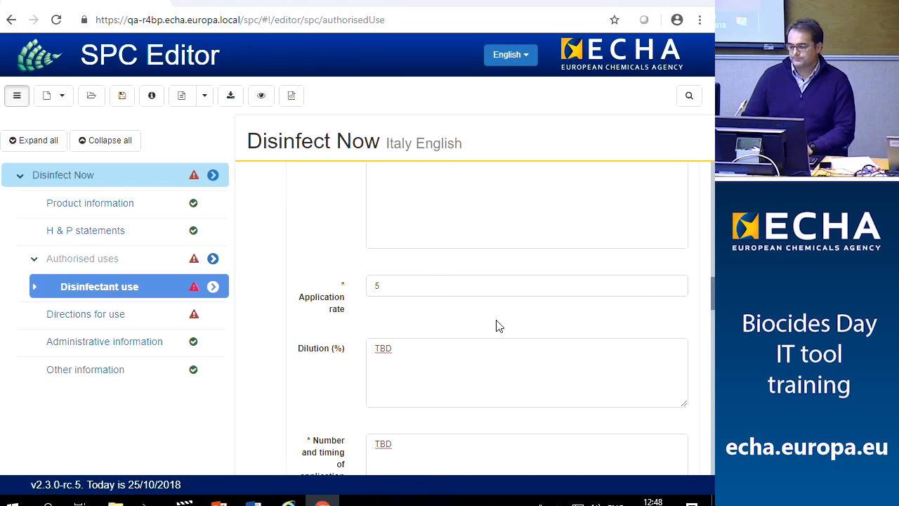
{"action": "scroll", "coordinate": [495, 327], "scroll_direction": "down", "scroll_amount": 3}
{"action": "scroll", "coordinate": [494, 331], "scroll_direction": "down", "scroll_amount": 3}
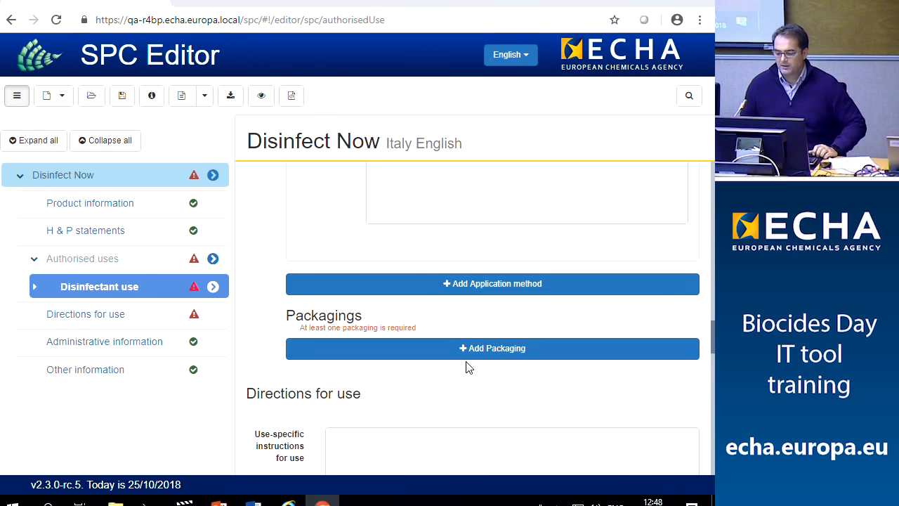
Add a packaging entry with placeholder text for pack sizes and packaging material
{"action": "left_click", "coordinate": [467, 351]}
{"action": "scroll", "coordinate": [461, 380], "scroll_direction": "down", "scroll_amount": 2}
{"action": "left_click", "coordinate": [435, 300]}
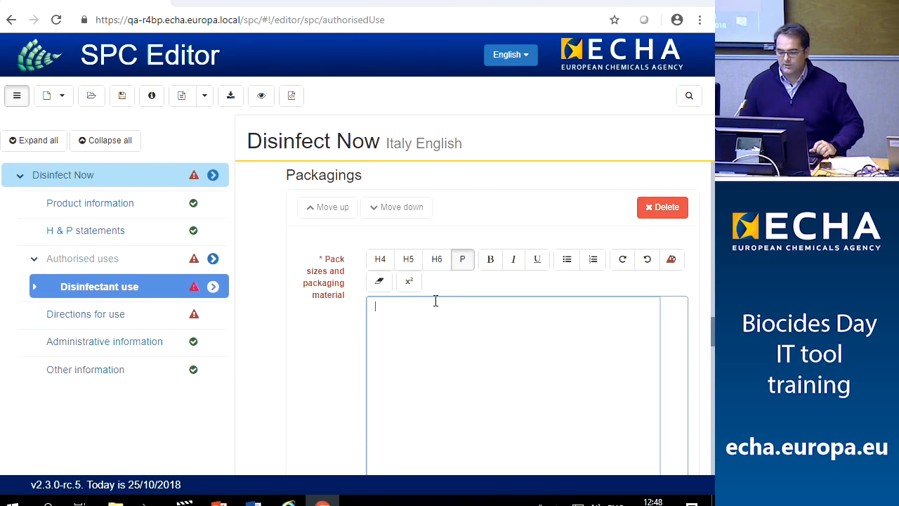
{"action": "type", "text": "fdsf"}
{"action": "scroll", "coordinate": [439, 352], "scroll_direction": "down", "scroll_amount": 3}
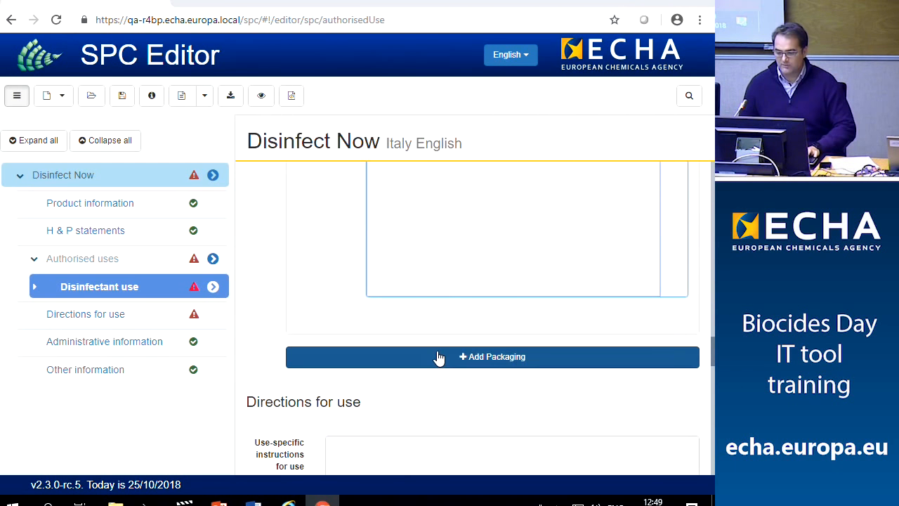
{"action": "scroll", "coordinate": [407, 352], "scroll_direction": "up", "scroll_amount": 2}
{"action": "left_click", "coordinate": [337, 342]}
Review the Disinfectant use form, then go to the Directions for use section
{"action": "scroll", "coordinate": [404, 361], "scroll_direction": "down", "scroll_amount": 3}
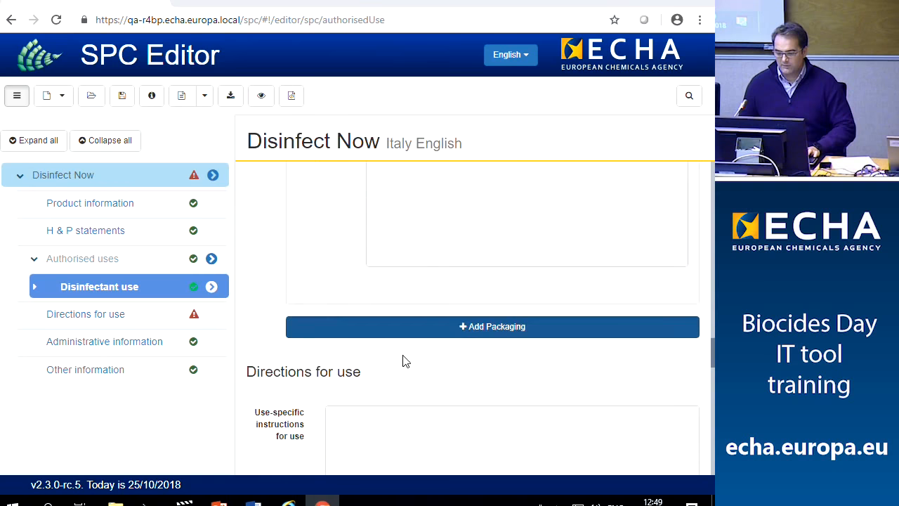
{"action": "scroll", "coordinate": [432, 383], "scroll_direction": "down", "scroll_amount": 2}
{"action": "scroll", "coordinate": [445, 380], "scroll_direction": "down", "scroll_amount": 4}
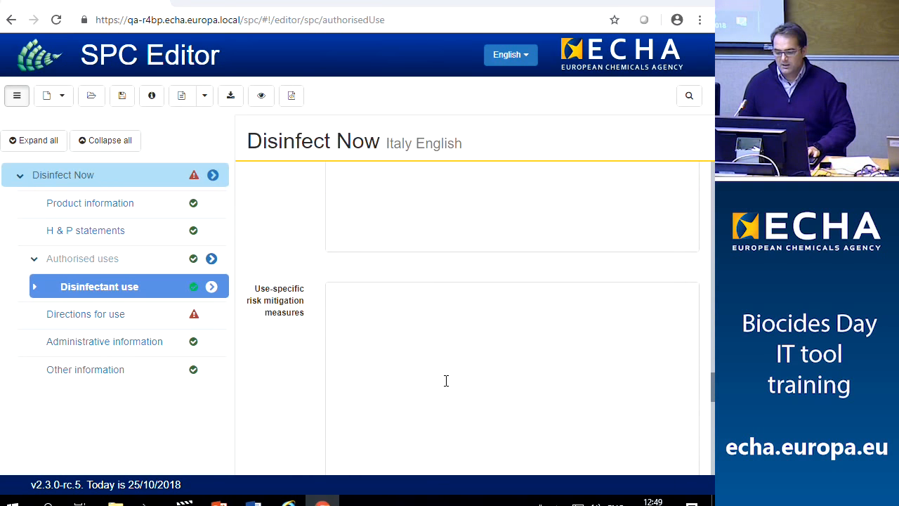
{"action": "scroll", "coordinate": [446, 381], "scroll_direction": "down", "scroll_amount": 6}
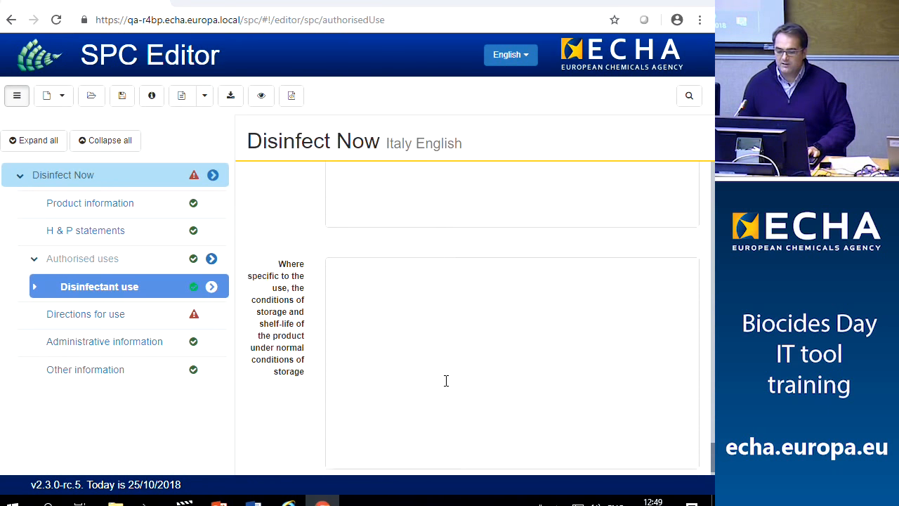
{"action": "scroll", "coordinate": [446, 381], "scroll_direction": "up", "scroll_amount": 10}
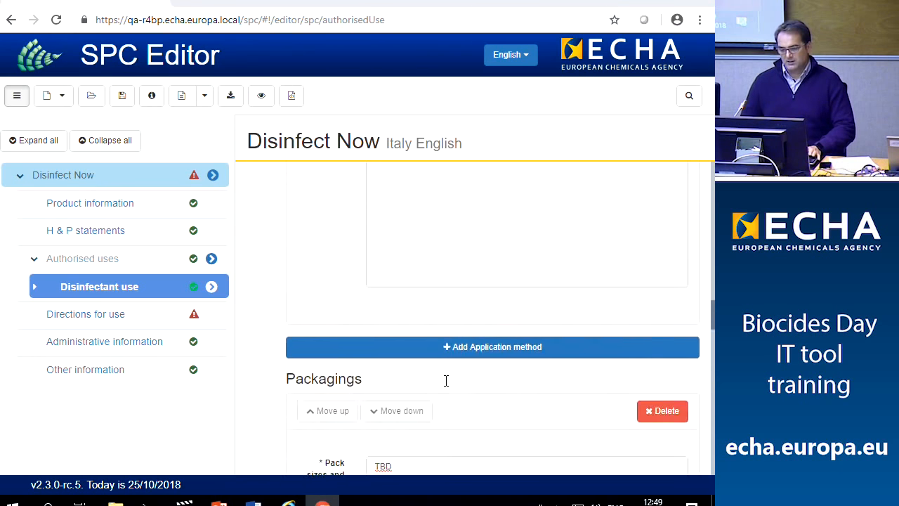
{"action": "scroll", "coordinate": [446, 381], "scroll_direction": "up", "scroll_amount": 8}
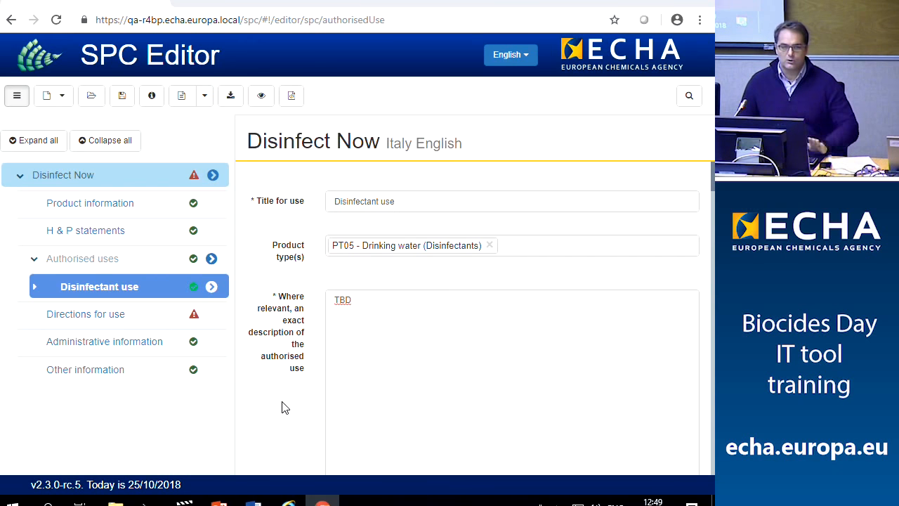
{"action": "left_click", "coordinate": [99, 319]}
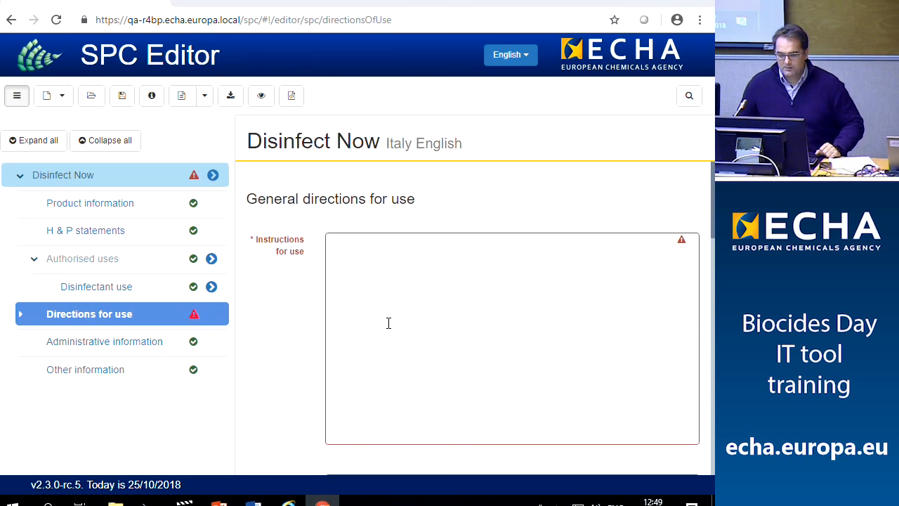
Enter 123 as the Instructions for use
{"action": "left_click", "coordinate": [385, 281]}
{"action": "scroll", "coordinate": [422, 360], "scroll_direction": "down", "scroll_amount": 1}
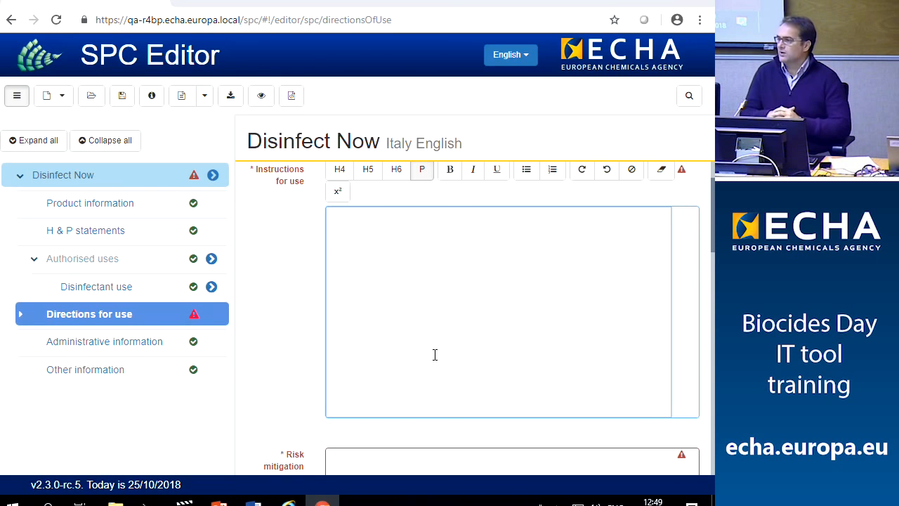
{"action": "type", "text": "123"}
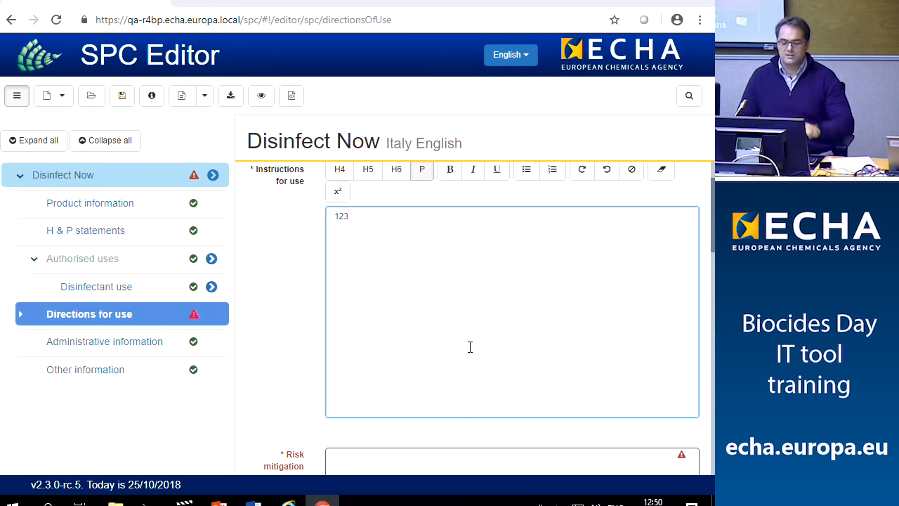
Fill the risk mitigation measures and likely direct effects fields with TBD
{"action": "scroll", "coordinate": [471, 347], "scroll_direction": "down", "scroll_amount": 1}
{"action": "left_click", "coordinate": [386, 414]}
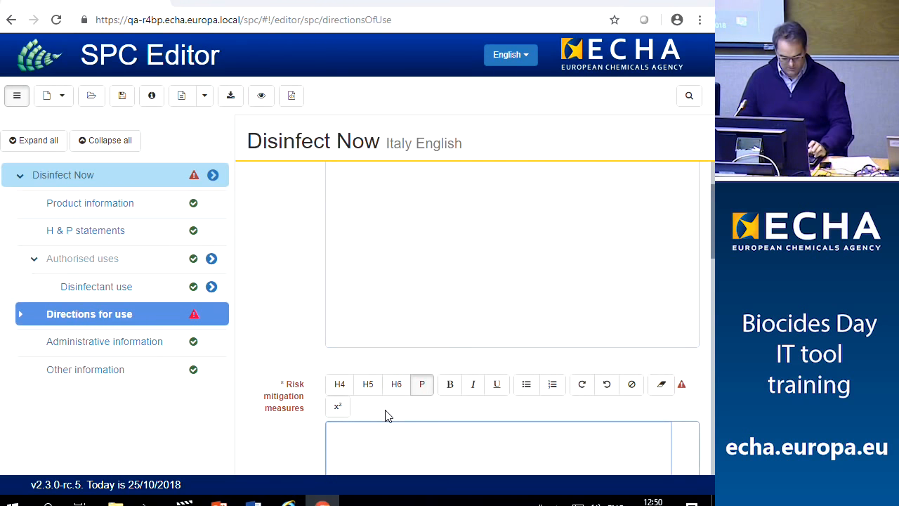
{"action": "type", "text": "TBD"}
{"action": "scroll", "coordinate": [397, 430], "scroll_direction": "down", "scroll_amount": 3}
{"action": "left_click", "coordinate": [384, 413]}
{"action": "type", "text": "TBD"}
Put TBD in the safe disposal and storage conditions fields and commit the text
{"action": "scroll", "coordinate": [393, 432], "scroll_direction": "down", "scroll_amount": 3}
{"action": "scroll", "coordinate": [387, 437], "scroll_direction": "down", "scroll_amount": 2}
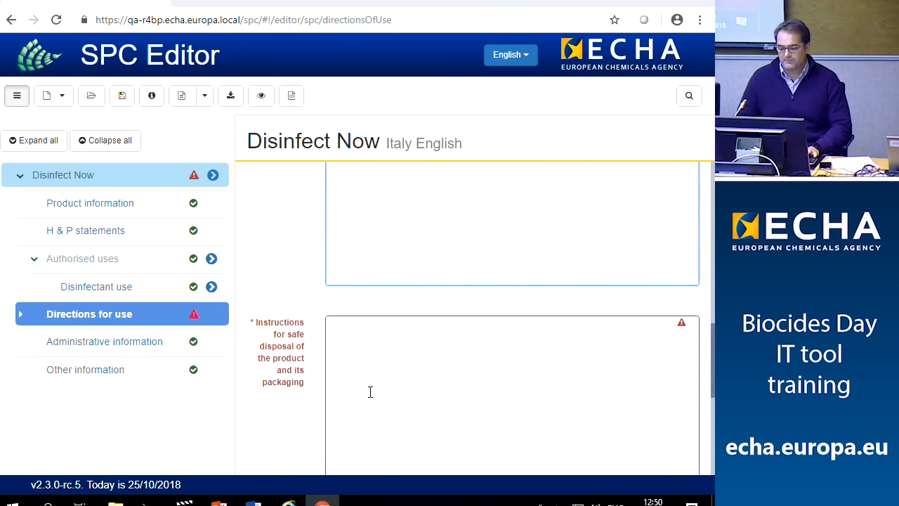
{"action": "left_click", "coordinate": [370, 388]}
{"action": "type", "text": "TBD"}
{"action": "scroll", "coordinate": [388, 405], "scroll_direction": "down", "scroll_amount": 3}
{"action": "left_click", "coordinate": [375, 390]}
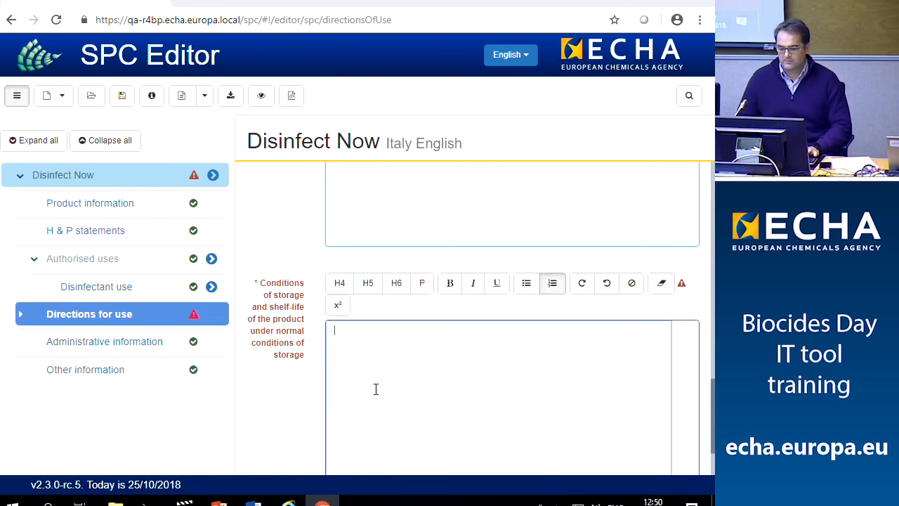
{"action": "type", "text": "TBD"}
{"action": "scroll", "coordinate": [376, 389], "scroll_direction": "down", "scroll_amount": 3}
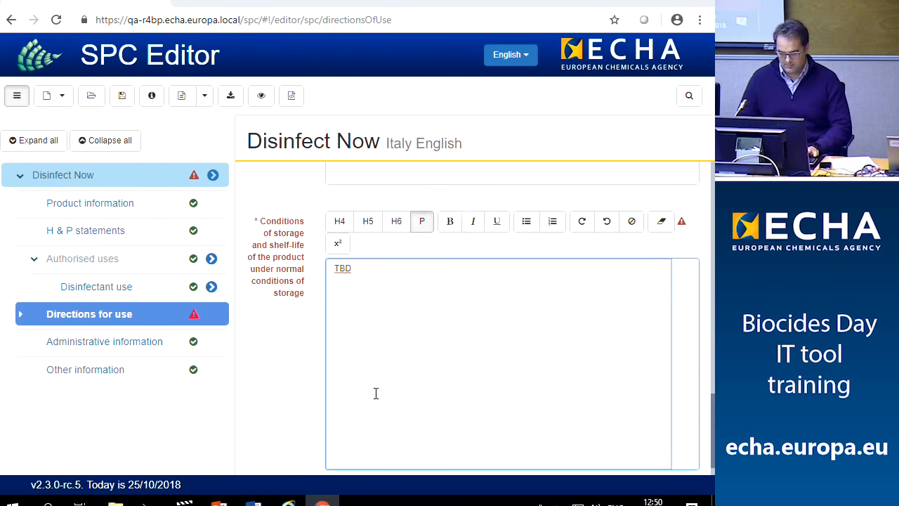
{"action": "left_click", "coordinate": [318, 386]}
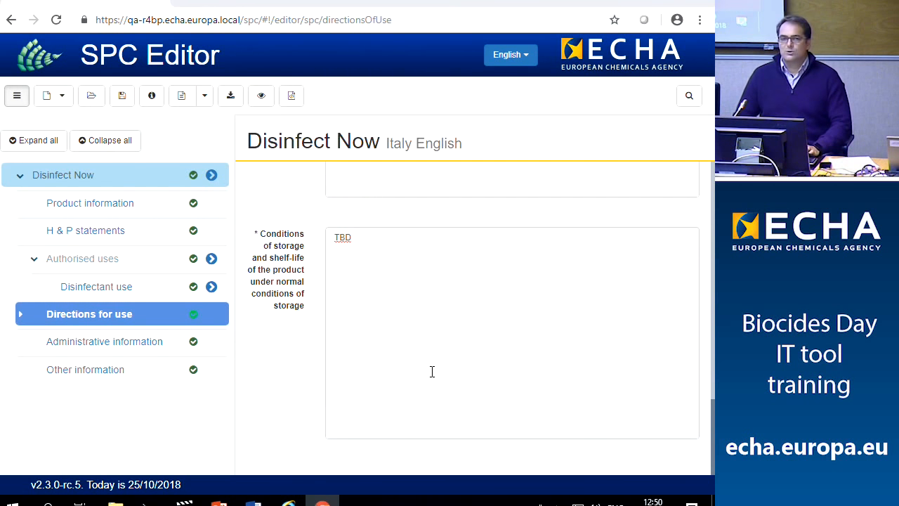
{"action": "scroll", "coordinate": [432, 371], "scroll_direction": "up", "scroll_amount": 5}
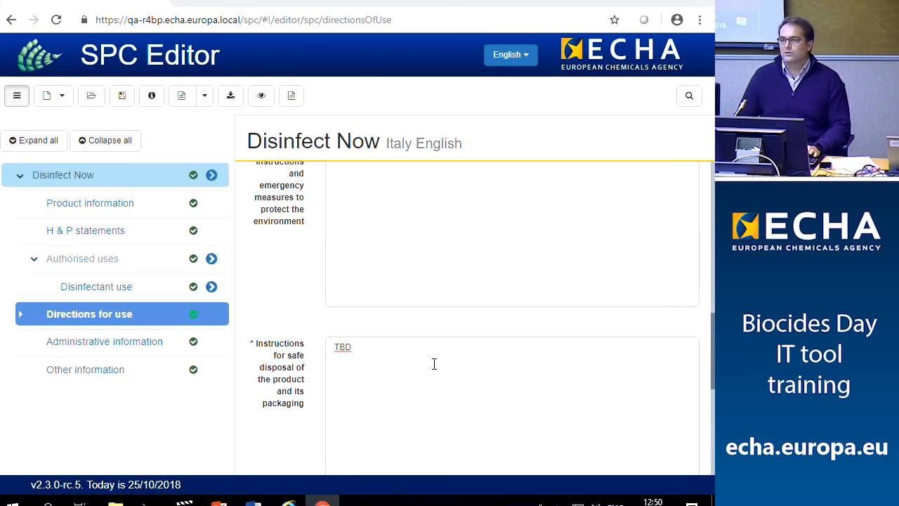
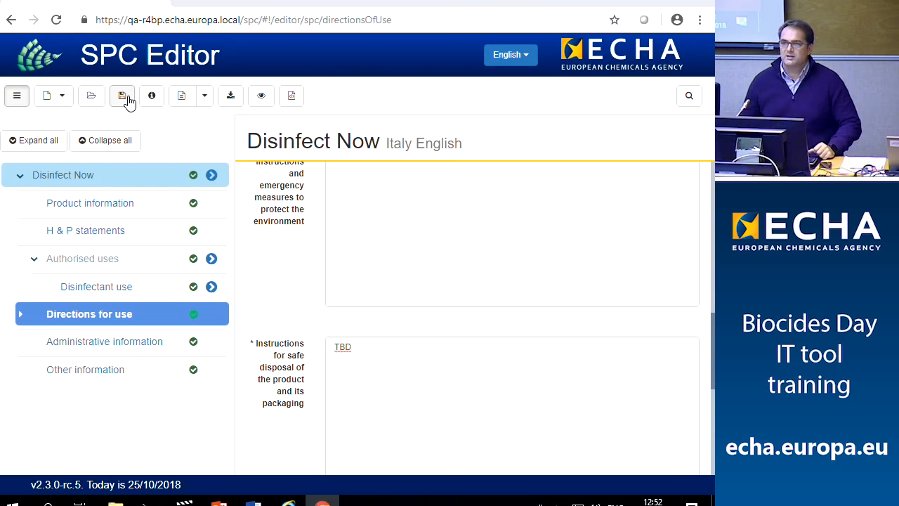
Save the Disinfect Now Italy English SPC as XML and show the download in its folder
{"action": "left_click", "coordinate": [126, 100]}
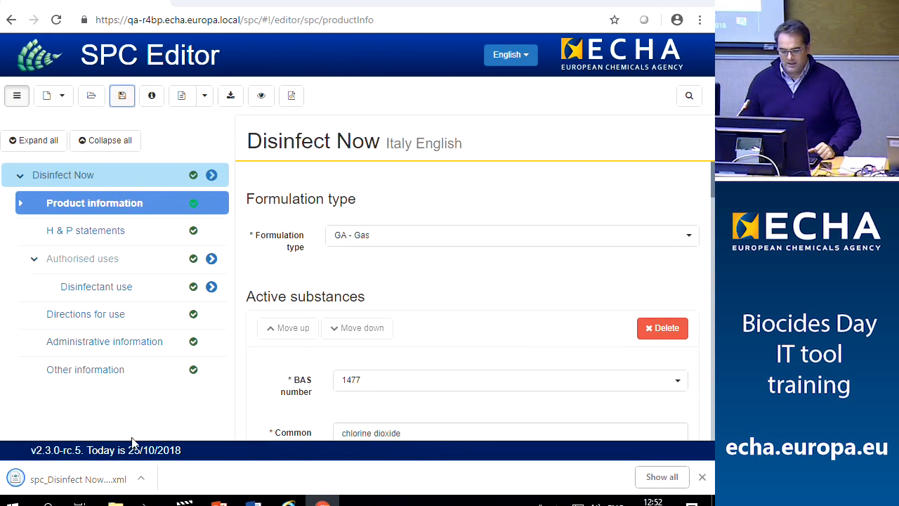
{"action": "left_click", "coordinate": [141, 481]}
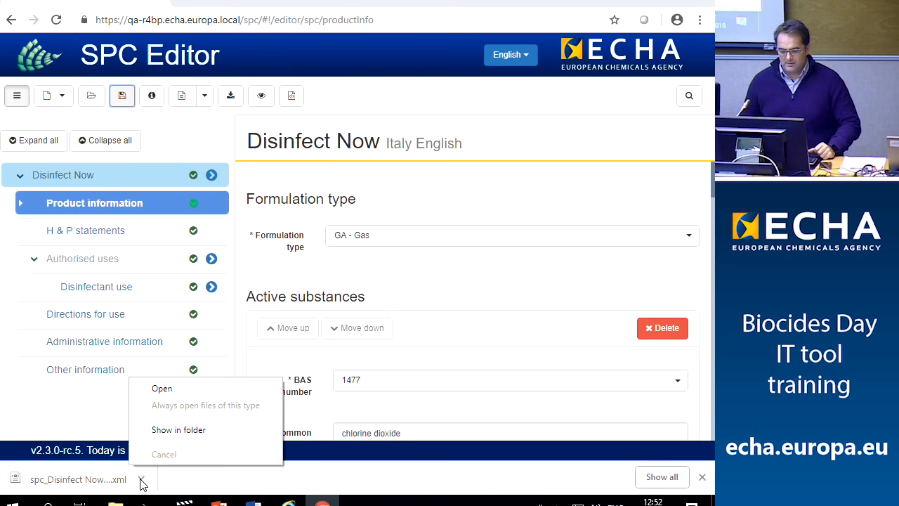
{"action": "left_click", "coordinate": [194, 429]}
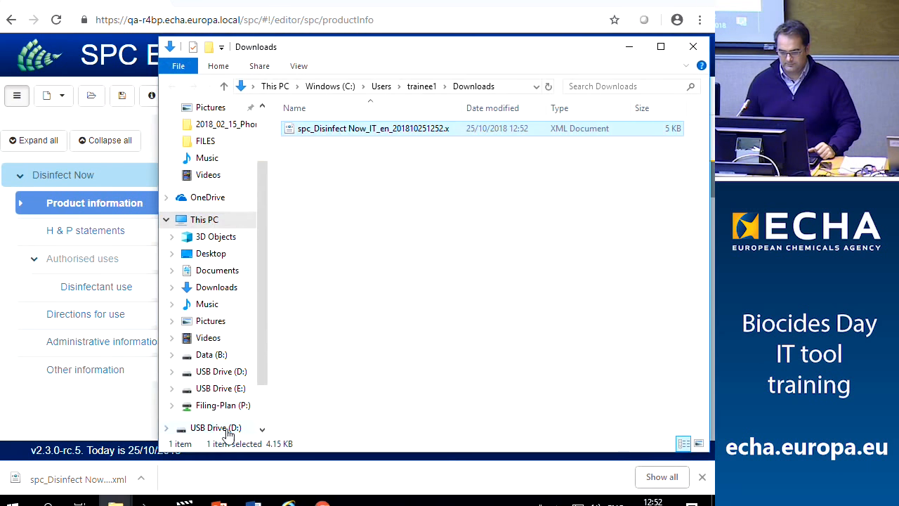
Copy the Italy XML file and minimise all open windows to reveal the desktop
{"action": "right_click", "coordinate": [347, 126]}
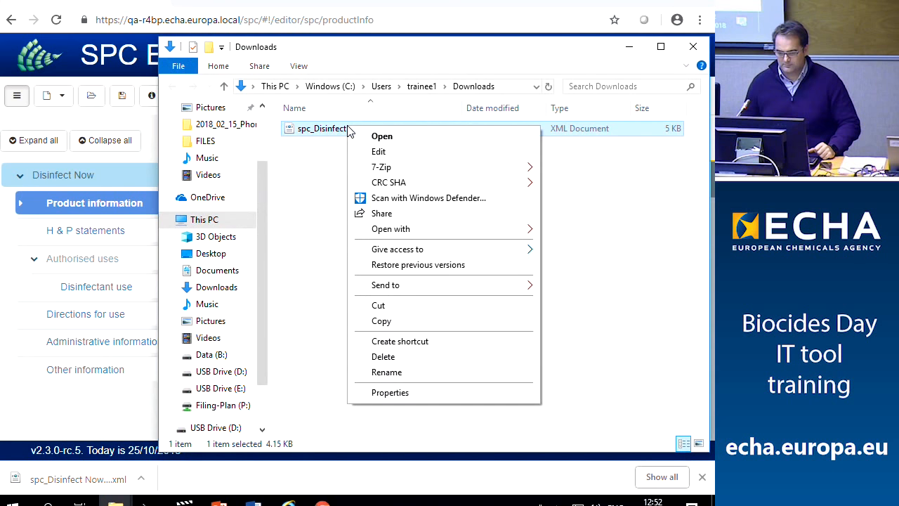
{"action": "left_click", "coordinate": [392, 323]}
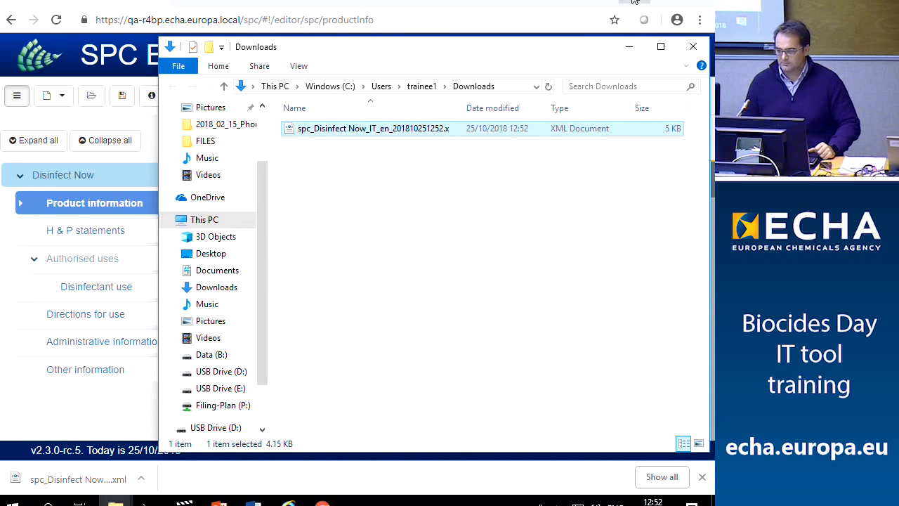
{"action": "left_click", "coordinate": [636, 2]}
{"action": "left_click", "coordinate": [636, 3]}
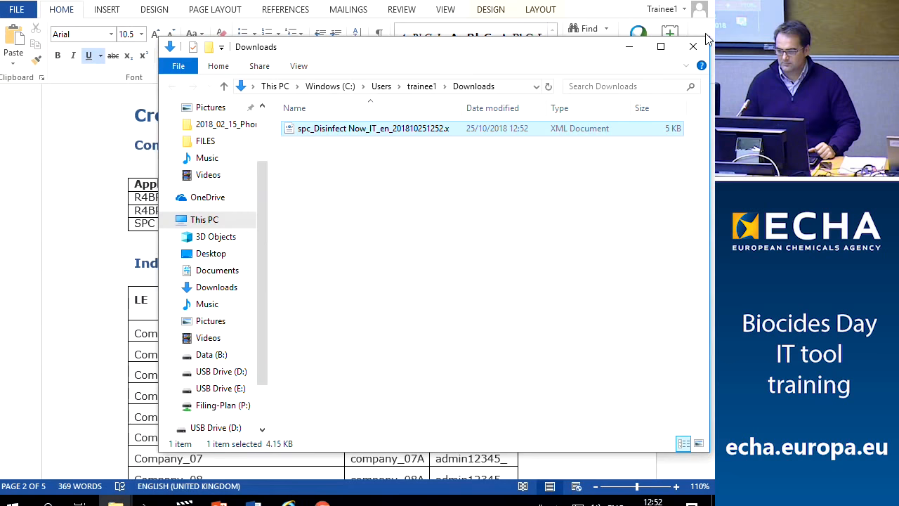
{"action": "left_click", "coordinate": [661, 4]}
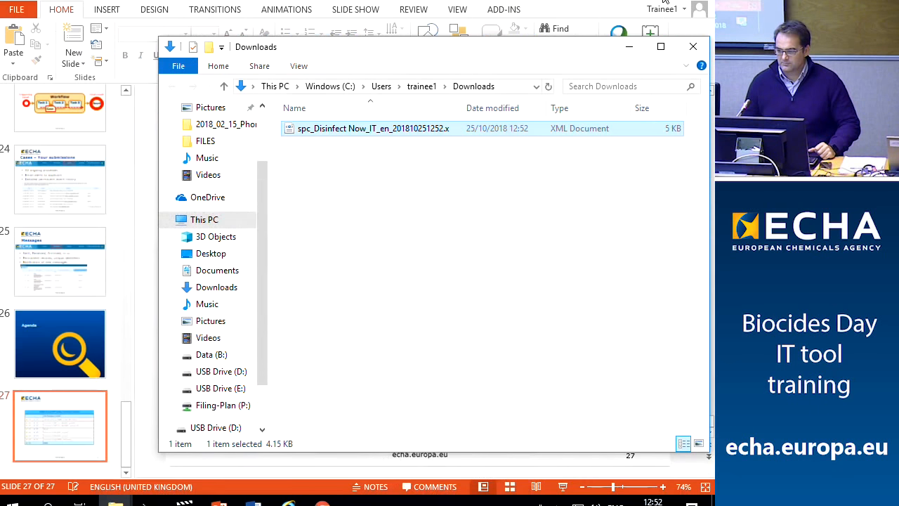
{"action": "left_click", "coordinate": [665, 2]}
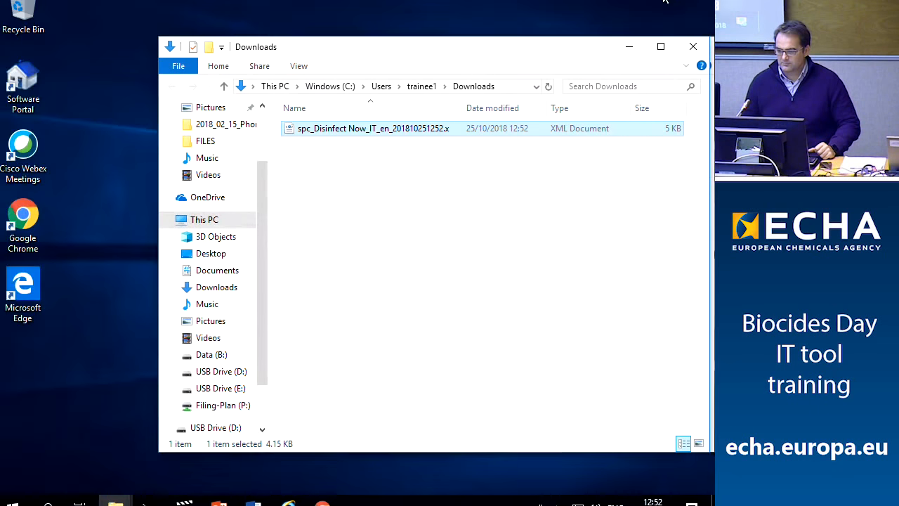
Paste spc_Disinfect Now_IT_en_201810251252.xml onto the desktop and return to SPC Editor
{"action": "right_click", "coordinate": [109, 303]}
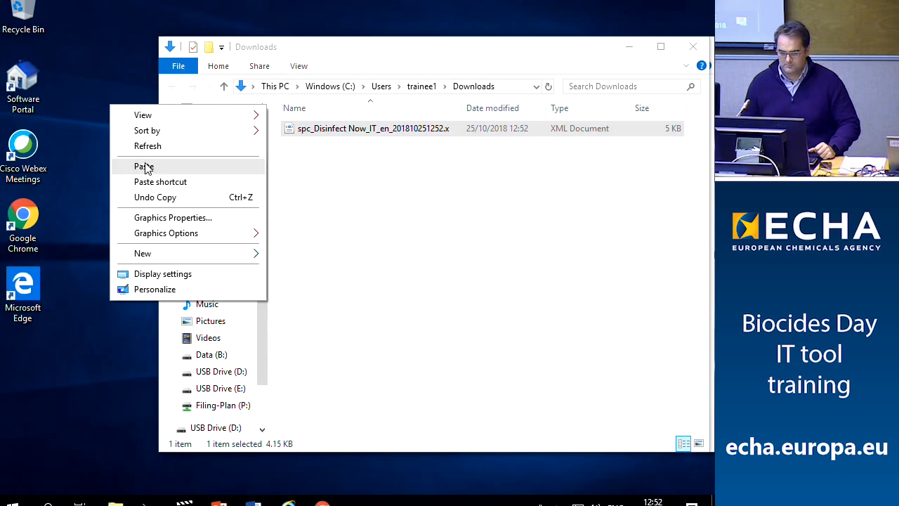
{"action": "left_click", "coordinate": [144, 166]}
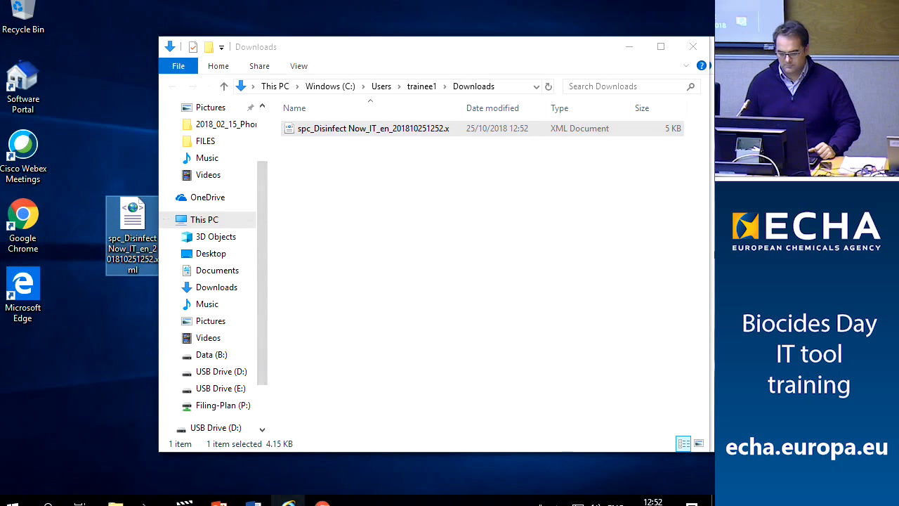
{"action": "left_click", "coordinate": [322, 502]}
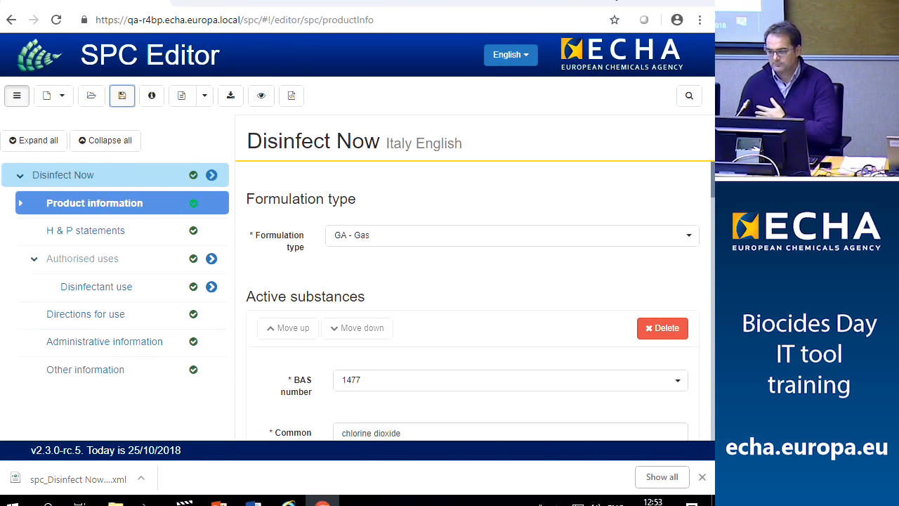
Hide SPC Editor and drag the Downloads window aside to reveal the Explorer window behind
{"action": "left_click", "coordinate": [633, 2]}
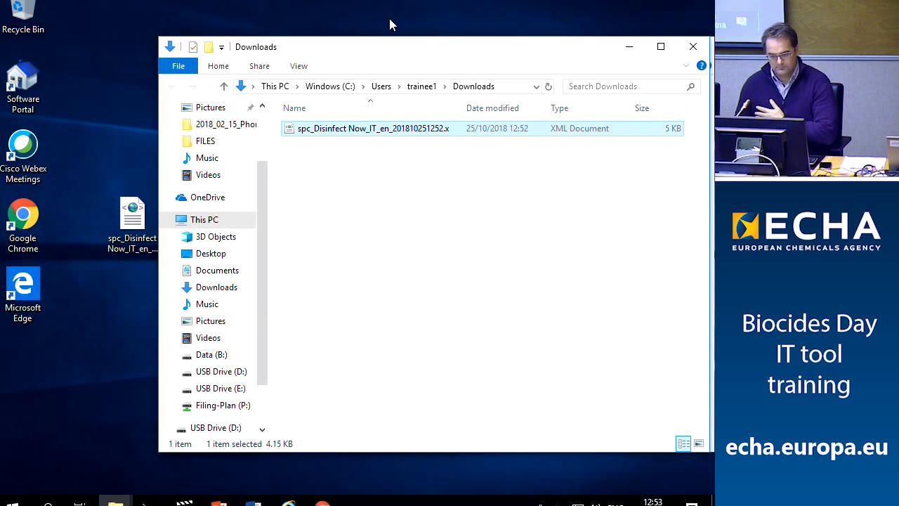
{"action": "left_click_drag", "start_coordinate": [384, 55], "coordinate": [420, 65]}
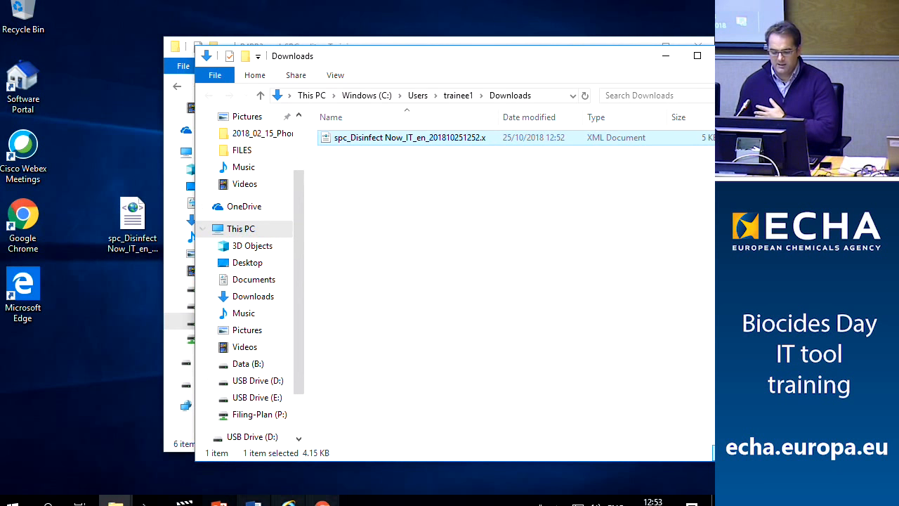
{"action": "left_click", "coordinate": [321, 500]}
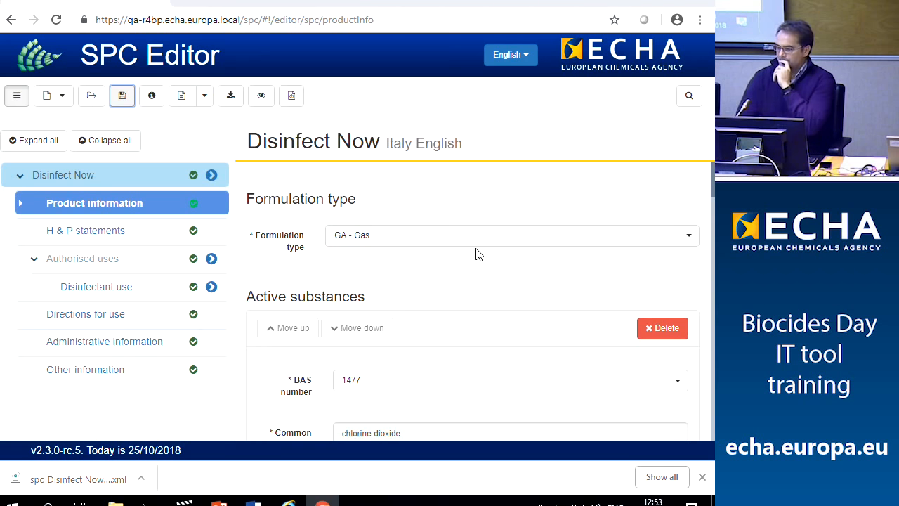
{"action": "left_click", "coordinate": [634, 2]}
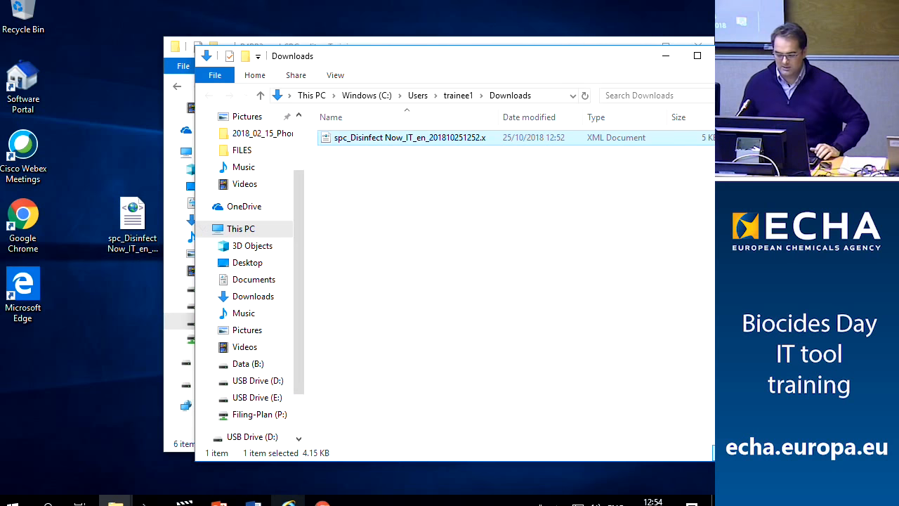
Restore SPC Editor showing the Disinfect Now Italy English product information page
{"action": "left_click", "coordinate": [323, 500]}
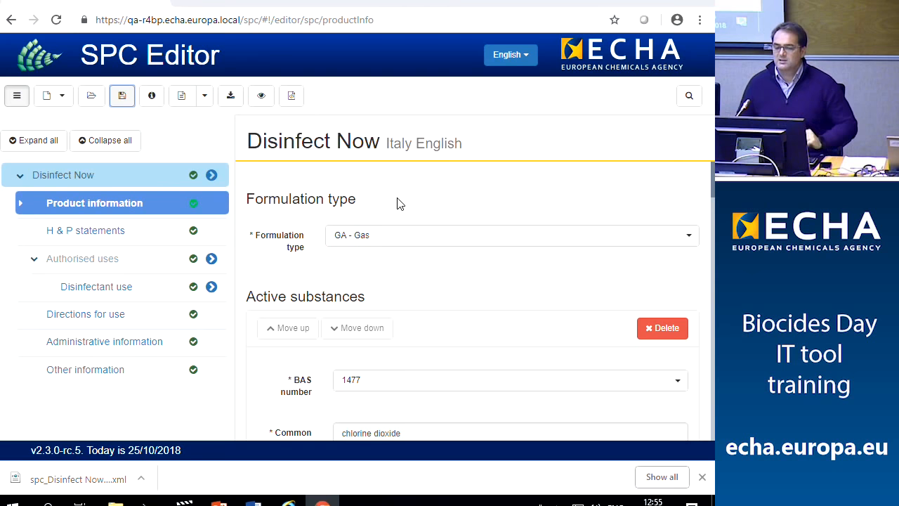
Leave to the home page, restart the editor, and open the Italy XML from the Desktop
{"action": "left_click", "coordinate": [150, 62]}
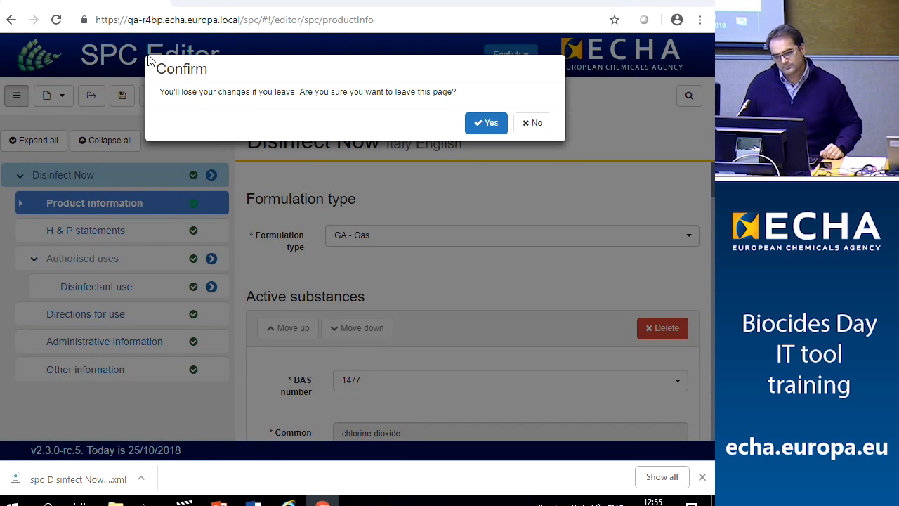
{"action": "left_click", "coordinate": [491, 124]}
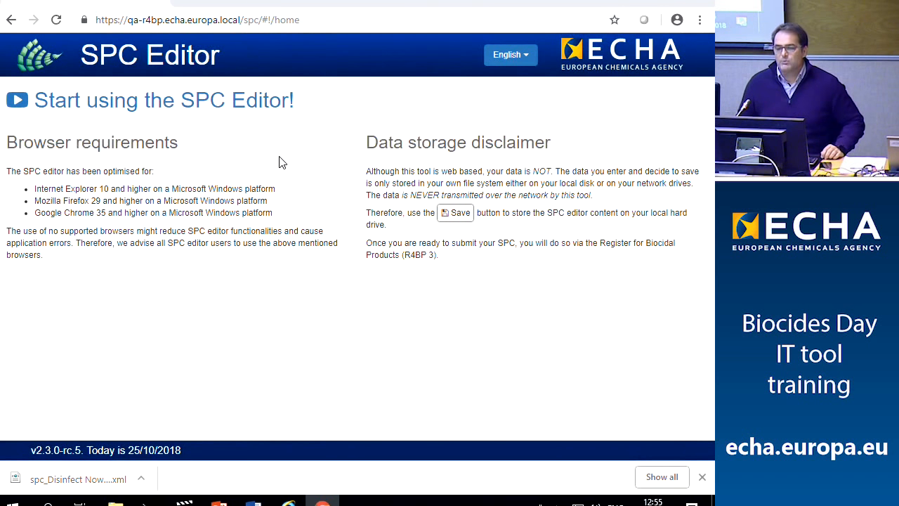
{"action": "left_click", "coordinate": [184, 101]}
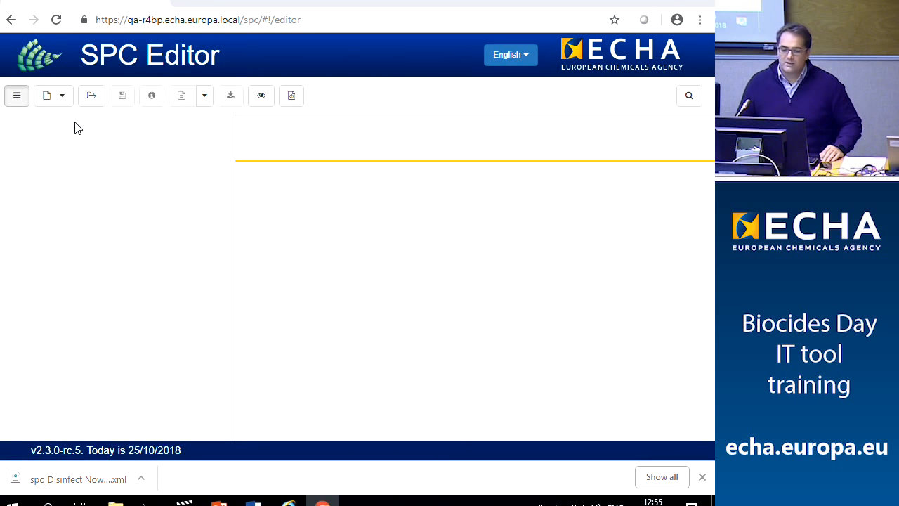
{"action": "left_click", "coordinate": [90, 97]}
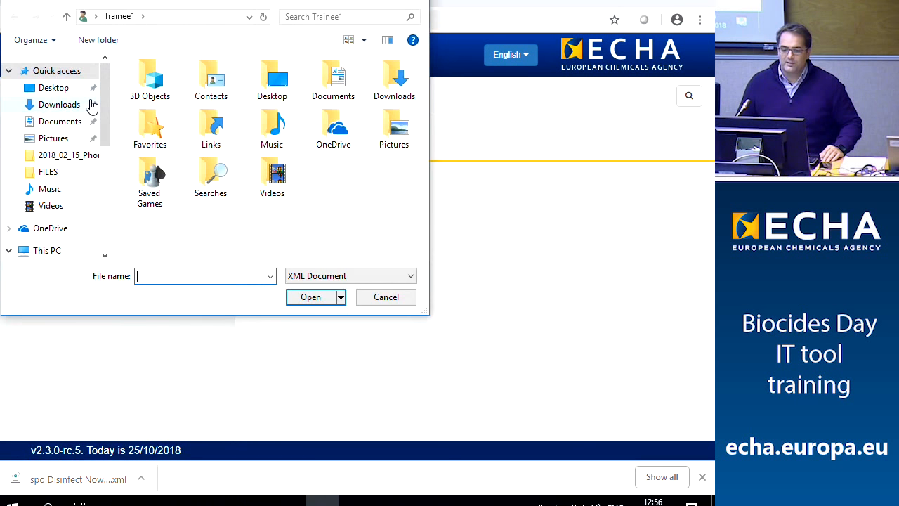
{"action": "left_click", "coordinate": [61, 89]}
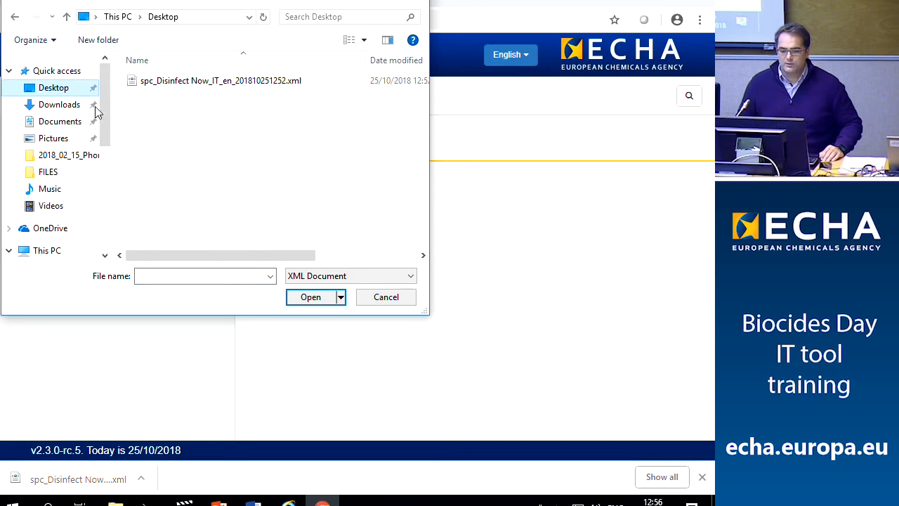
{"action": "double_click", "coordinate": [207, 83]}
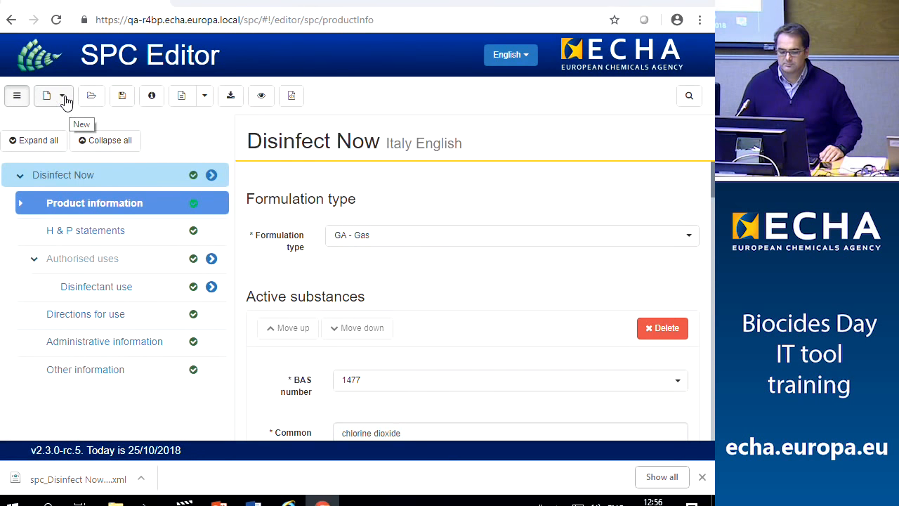
{"action": "left_click", "coordinate": [62, 97]}
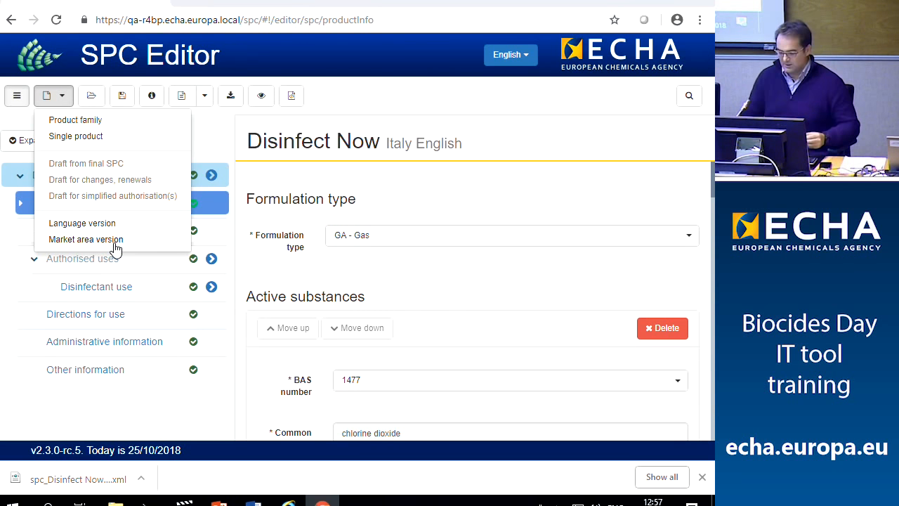
{"action": "left_click", "coordinate": [111, 241]}
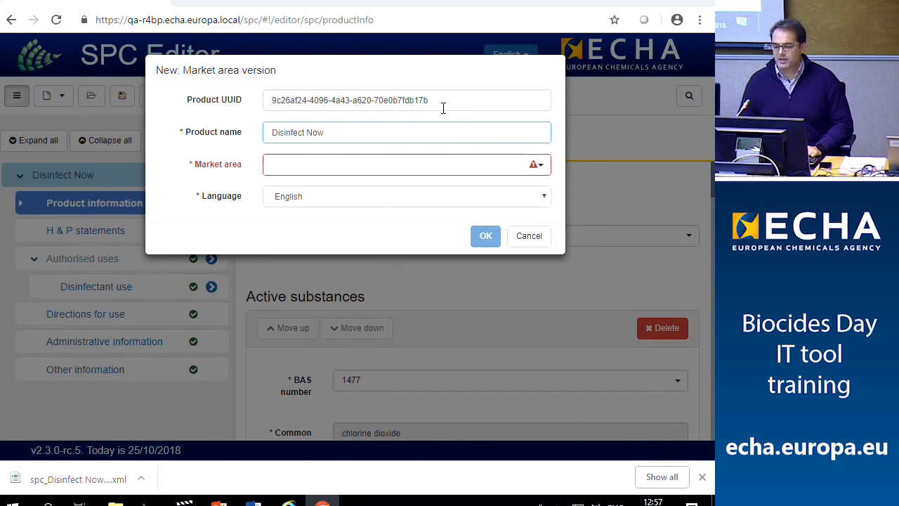
{"action": "left_click", "coordinate": [368, 171]}
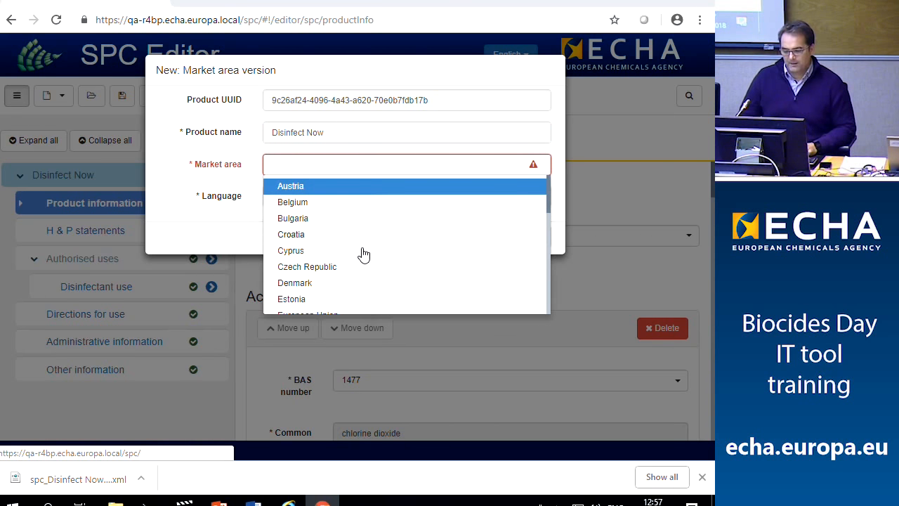
{"action": "scroll", "coordinate": [361, 255], "scroll_direction": "down", "scroll_amount": 2}
{"action": "scroll", "coordinate": [355, 257], "scroll_direction": "down", "scroll_amount": 1}
{"action": "scroll", "coordinate": [355, 257], "scroll_direction": "up", "scroll_amount": 1}
{"action": "left_click", "coordinate": [312, 192]}
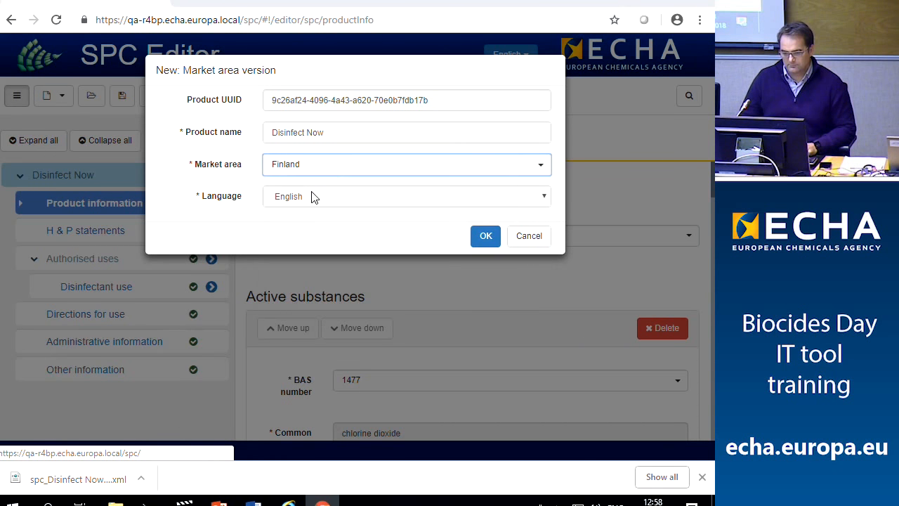
{"action": "left_click", "coordinate": [484, 239]}
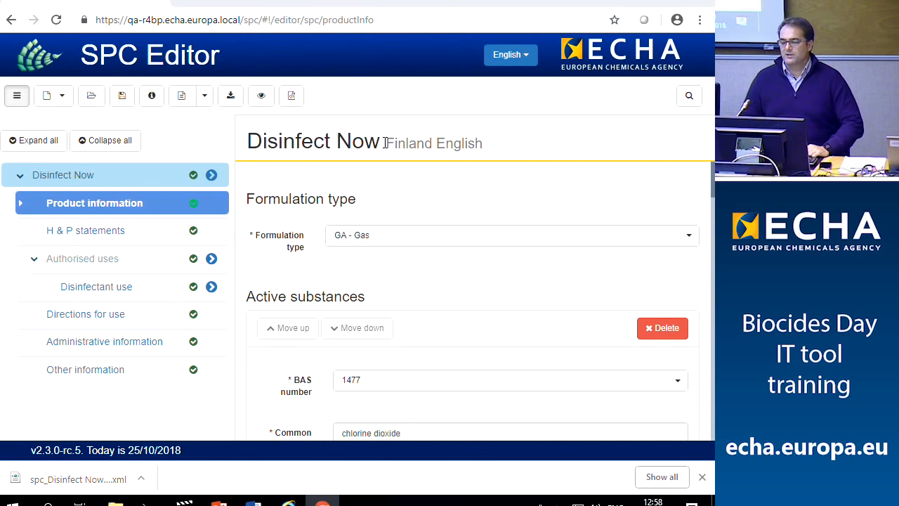
{"action": "left_click_drag", "start_coordinate": [385, 142], "coordinate": [434, 144]}
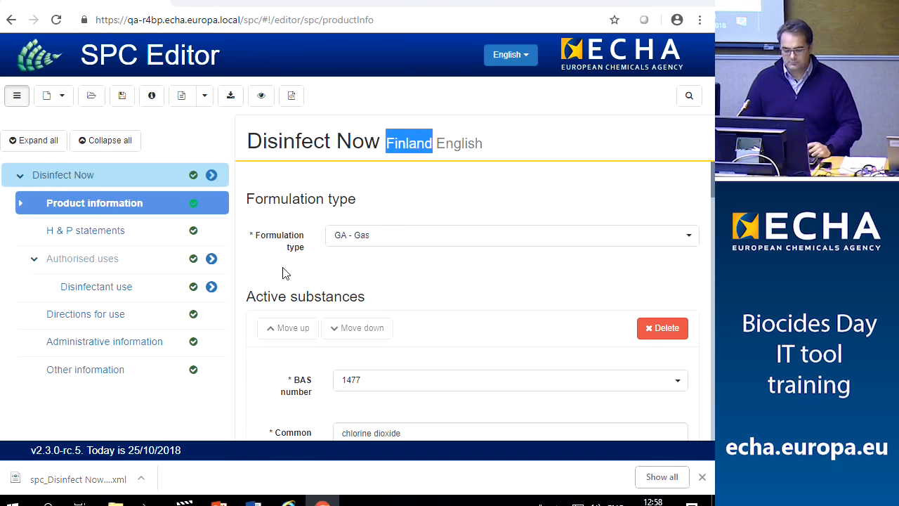
{"action": "left_click", "coordinate": [448, 211]}
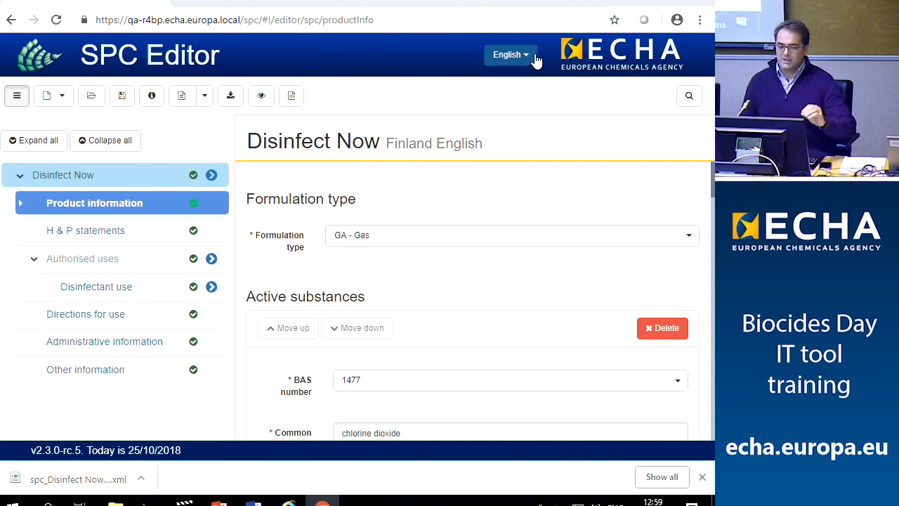
Create a Finnish language version of Disinfect Now for Finland, showing formulation GA - Kaasu
{"action": "left_click", "coordinate": [92, 95]}
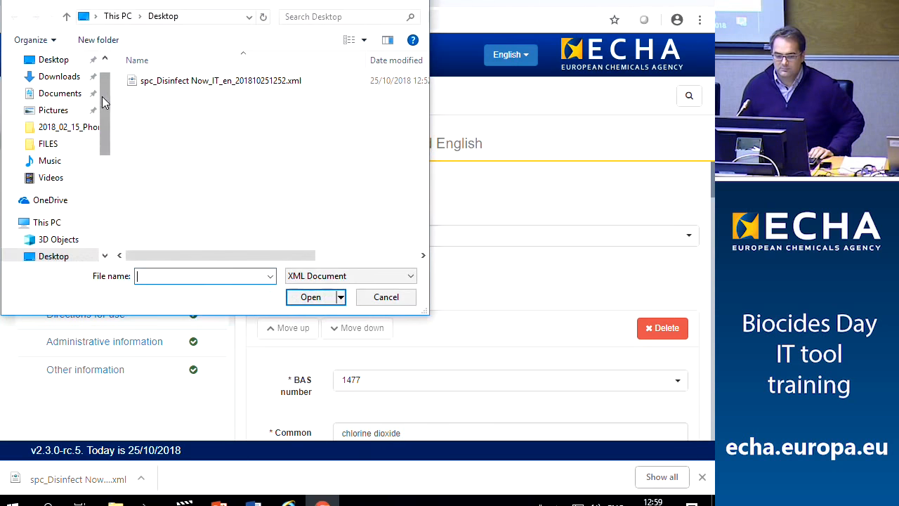
{"action": "left_click", "coordinate": [415, 4]}
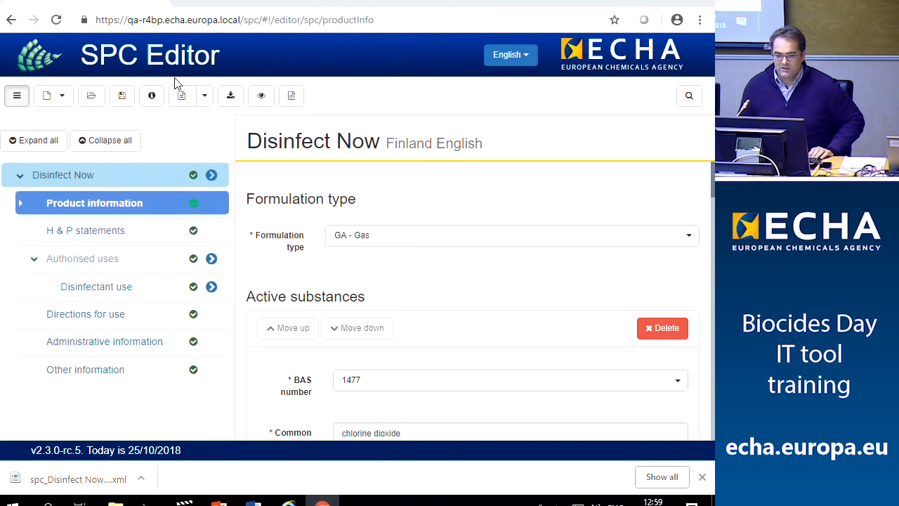
{"action": "left_click", "coordinate": [62, 97]}
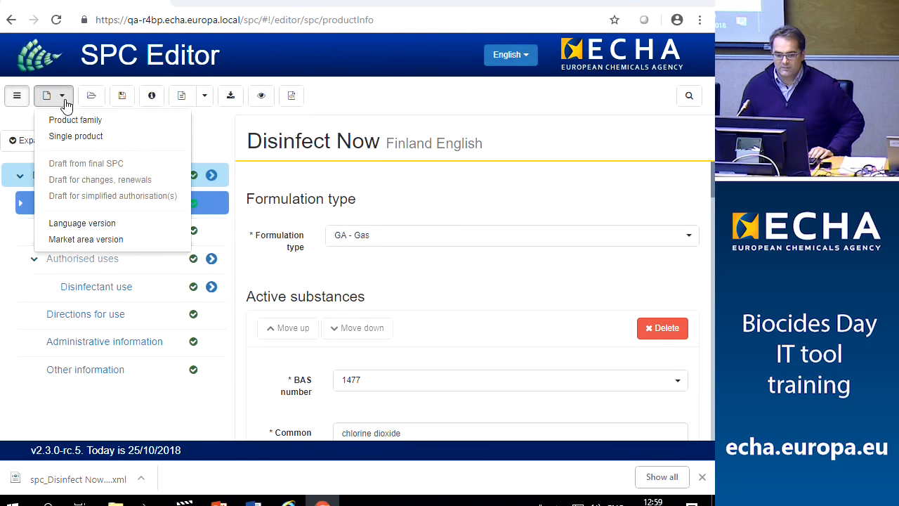
{"action": "left_click", "coordinate": [73, 225]}
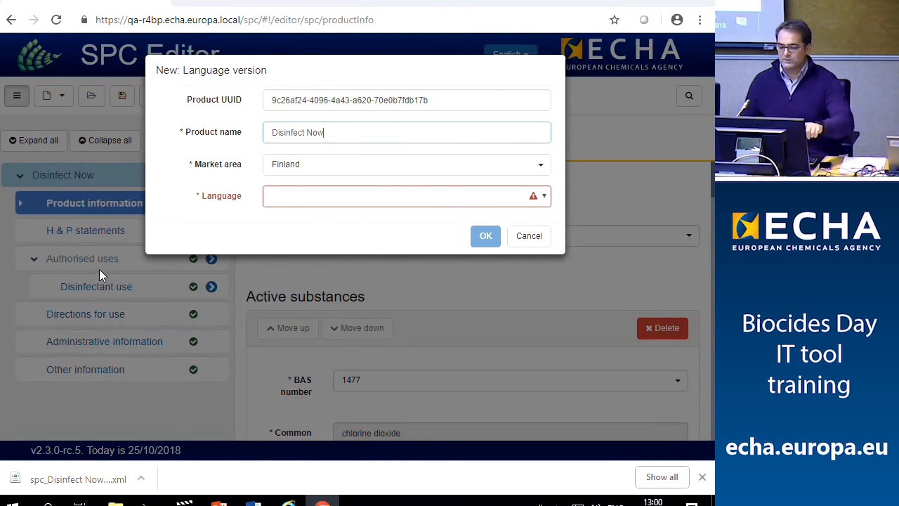
{"action": "left_click", "coordinate": [441, 202]}
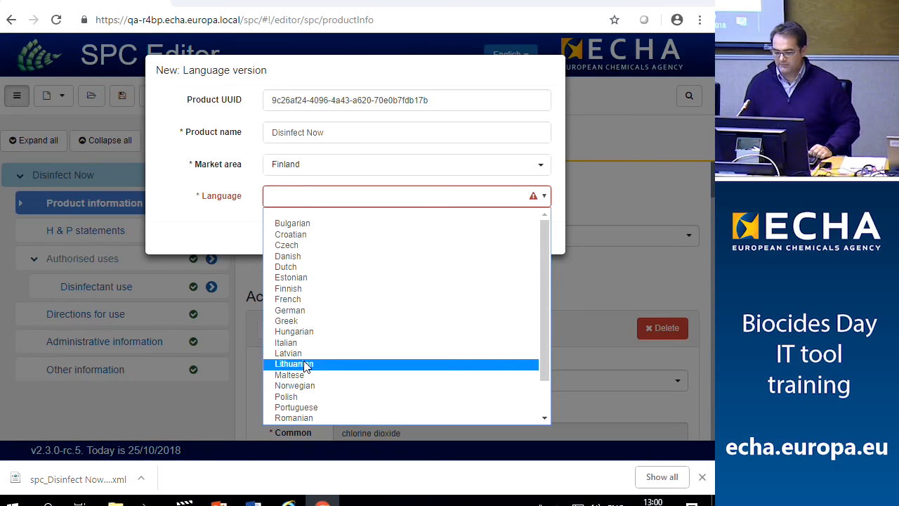
{"action": "scroll", "coordinate": [312, 357], "scroll_direction": "down", "scroll_amount": 1}
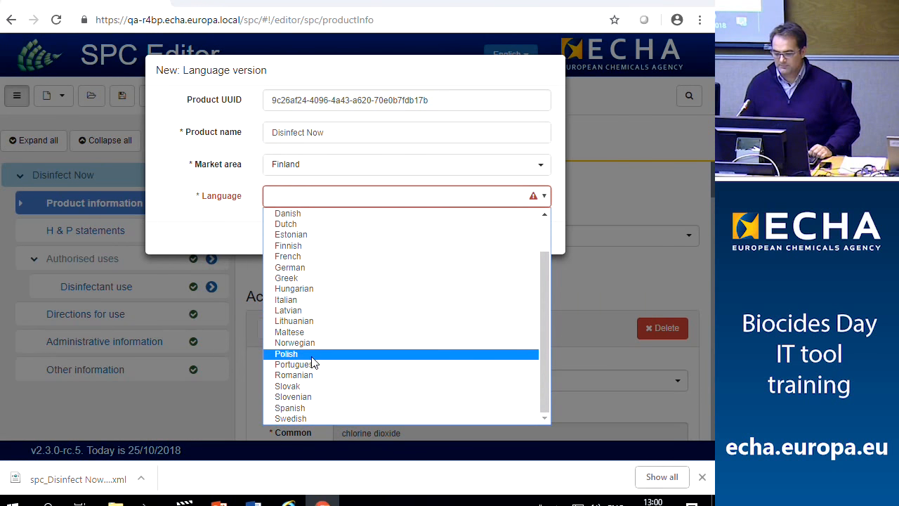
{"action": "scroll", "coordinate": [305, 344], "scroll_direction": "up", "scroll_amount": 1}
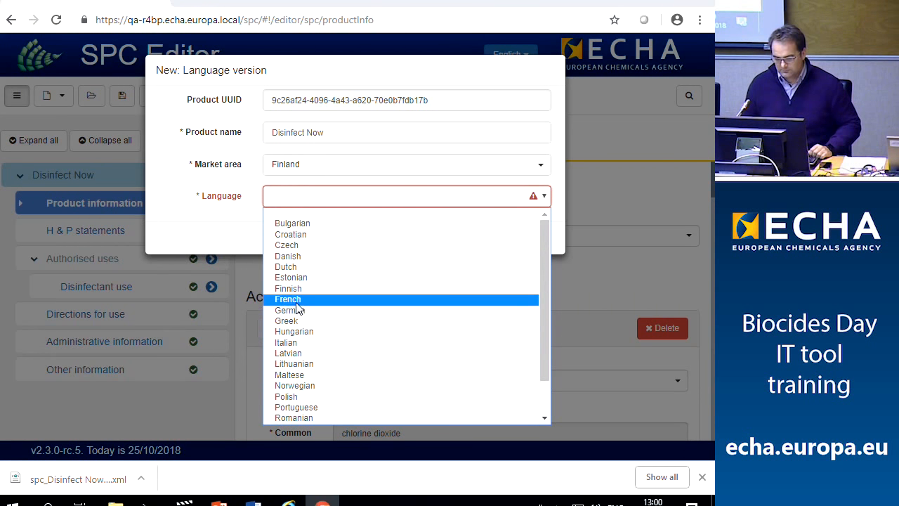
{"action": "left_click", "coordinate": [294, 288]}
{"action": "left_click", "coordinate": [484, 238]}
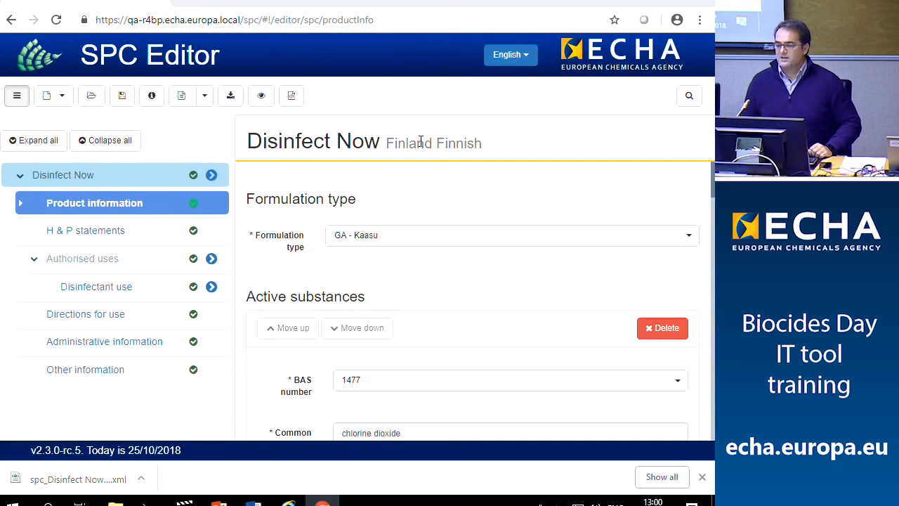
{"action": "left_click_drag", "start_coordinate": [386, 142], "coordinate": [434, 145]}
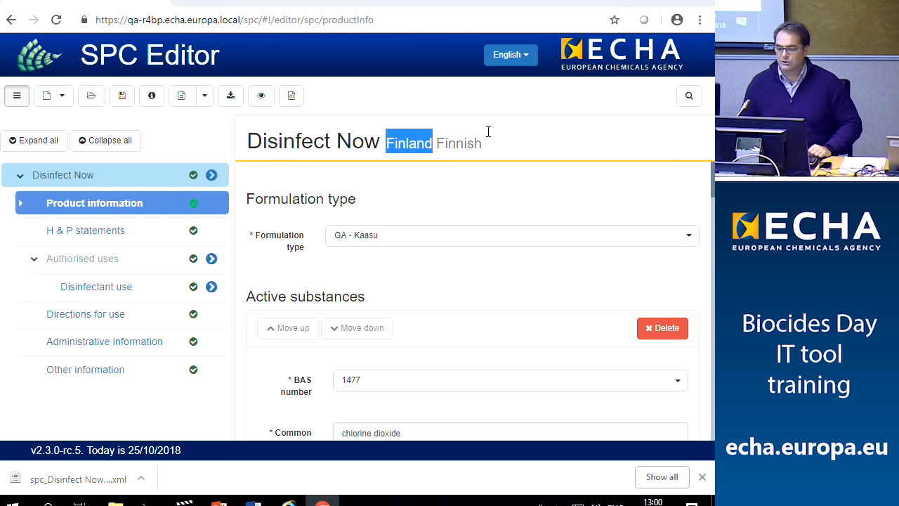
{"action": "left_click", "coordinate": [527, 64]}
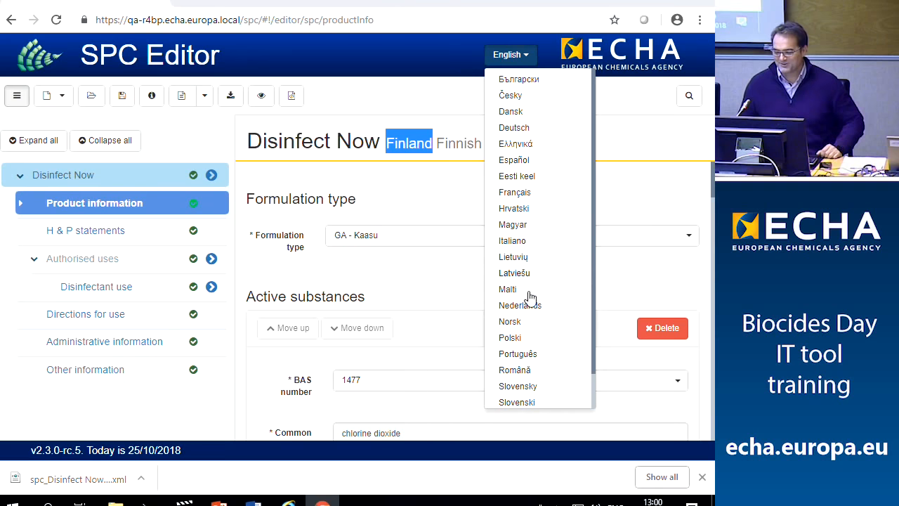
{"action": "scroll", "coordinate": [516, 266], "scroll_direction": "down", "scroll_amount": 1}
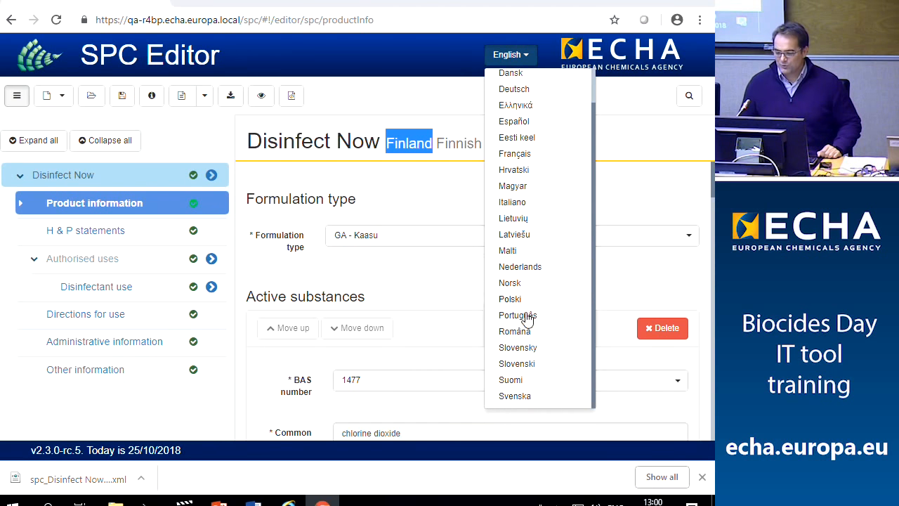
{"action": "left_click", "coordinate": [511, 380]}
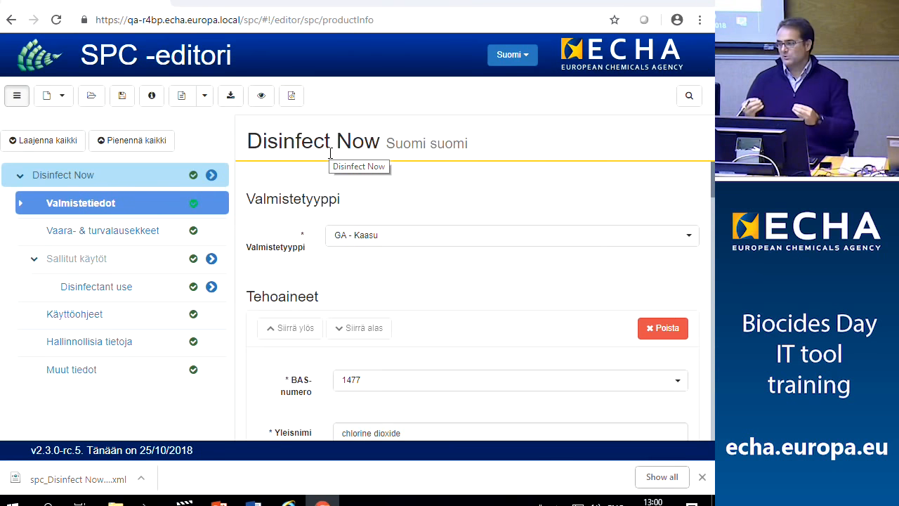
{"action": "left_click", "coordinate": [527, 58]}
{"action": "scroll", "coordinate": [524, 102], "scroll_direction": "up", "scroll_amount": 2}
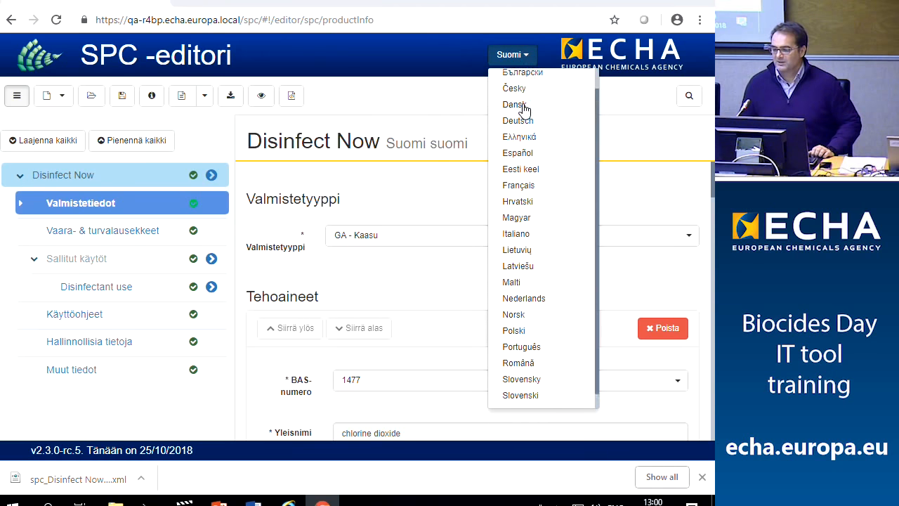
{"action": "left_click", "coordinate": [520, 80]}
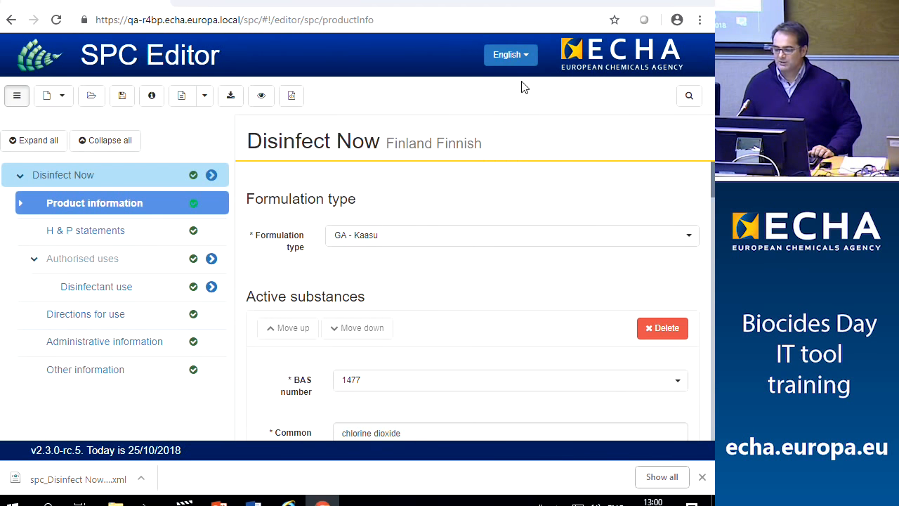
{"action": "left_click", "coordinate": [63, 97]}
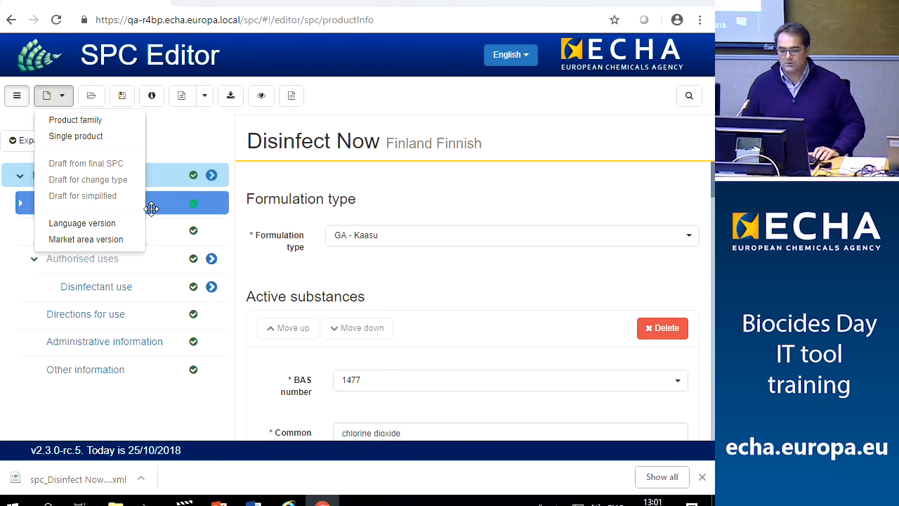
Create an English language version of the Finland Disinfect Now SPC
{"action": "left_click", "coordinate": [105, 223]}
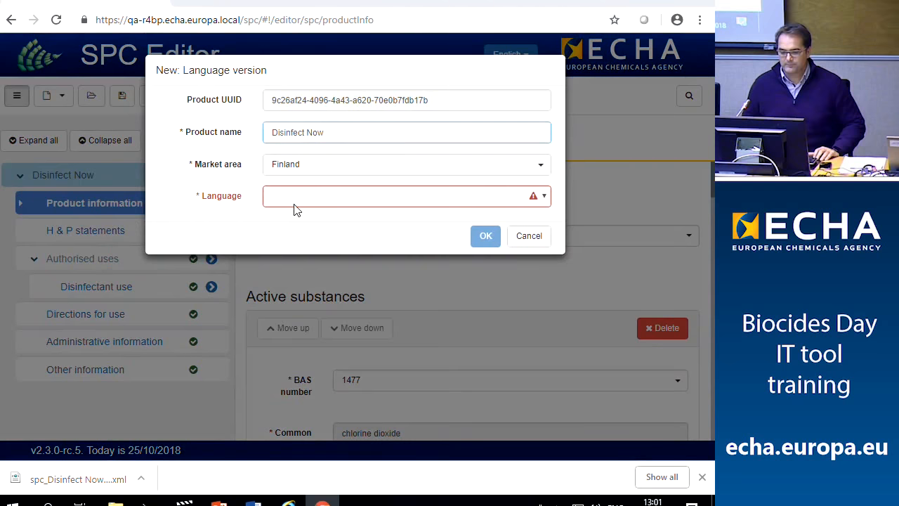
{"action": "left_click", "coordinate": [296, 200]}
{"action": "left_click", "coordinate": [310, 278]}
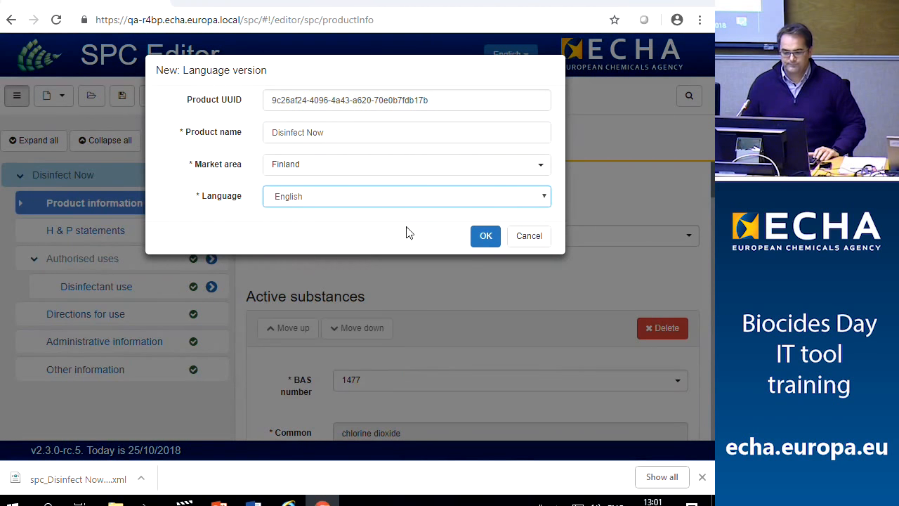
{"action": "left_click", "coordinate": [484, 243]}
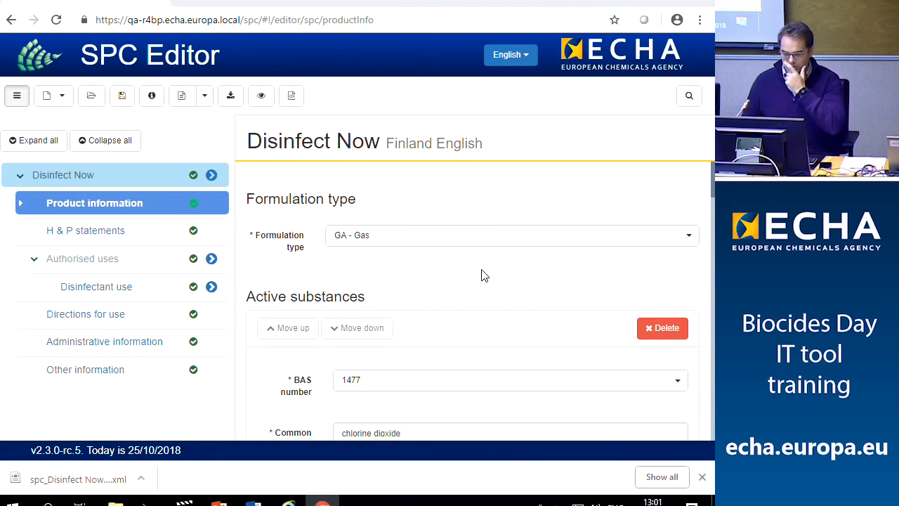
Save it as spc_Disinfect Now_FI_en_201810251301.xml and show it in the Downloads folder
{"action": "left_click", "coordinate": [122, 99]}
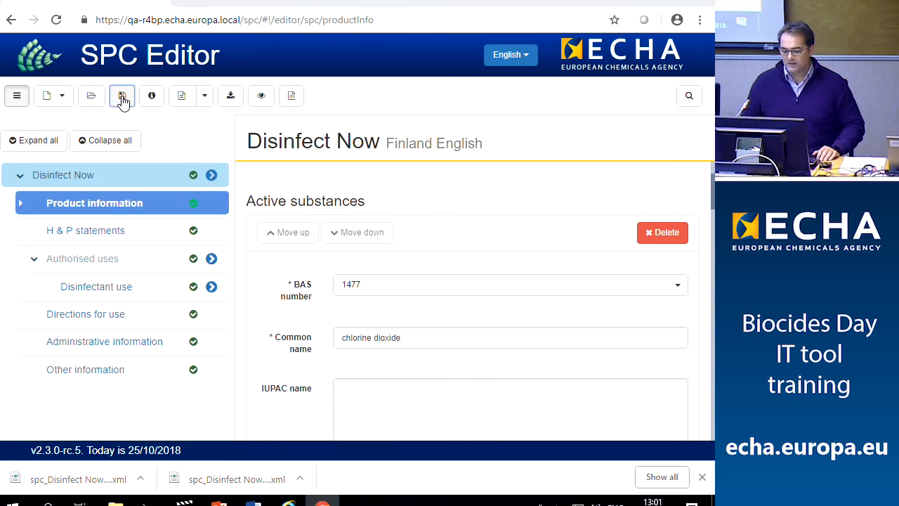
{"action": "left_click", "coordinate": [142, 480]}
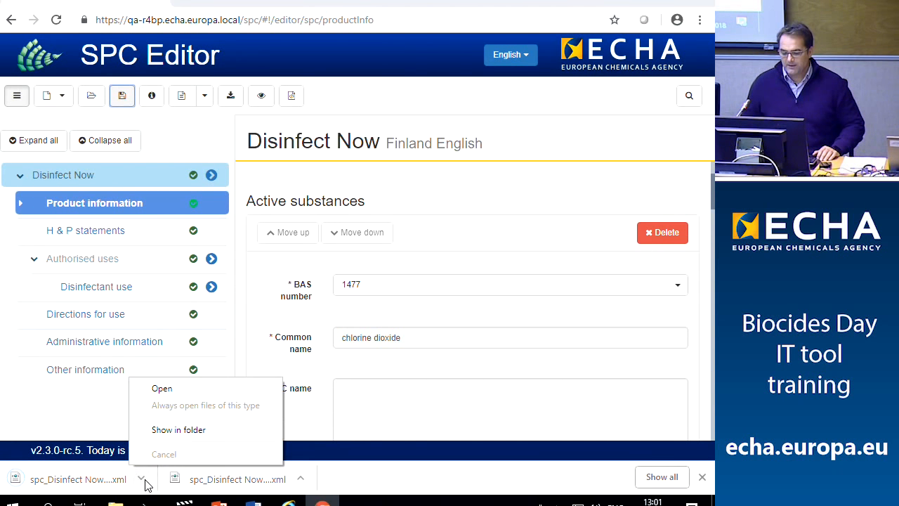
{"action": "left_click", "coordinate": [173, 431]}
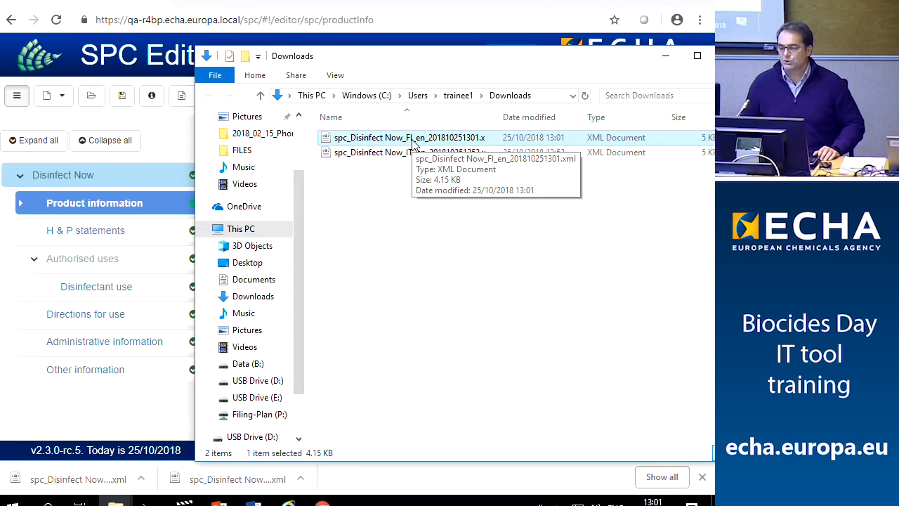
Copy the FI_en XML file onto the desktop and bring SPC Editor back to front
{"action": "right_click", "coordinate": [411, 141]}
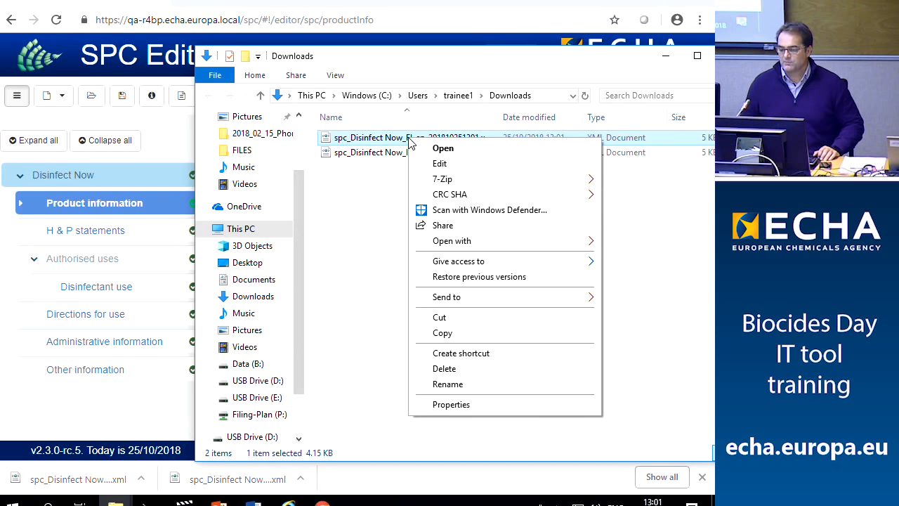
{"action": "left_click", "coordinate": [461, 334]}
{"action": "left_click", "coordinate": [634, 7]}
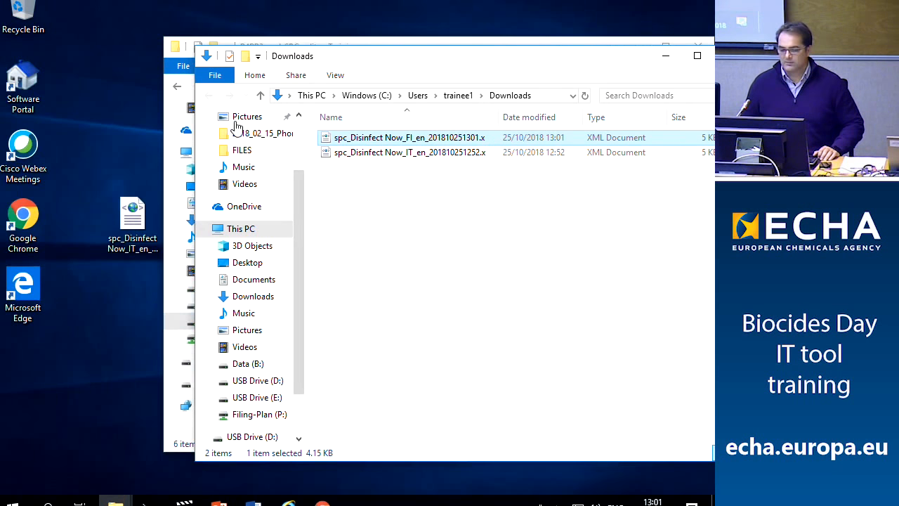
{"action": "right_click", "coordinate": [117, 309]}
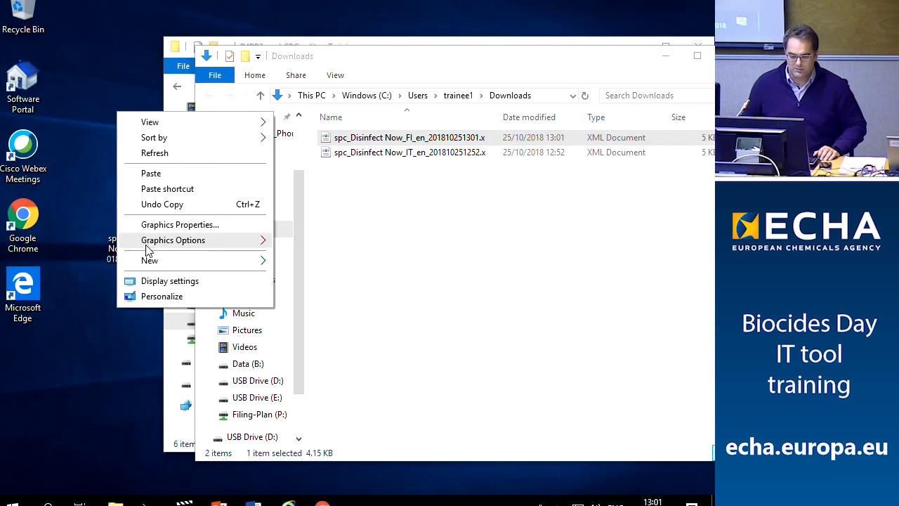
{"action": "left_click", "coordinate": [151, 174]}
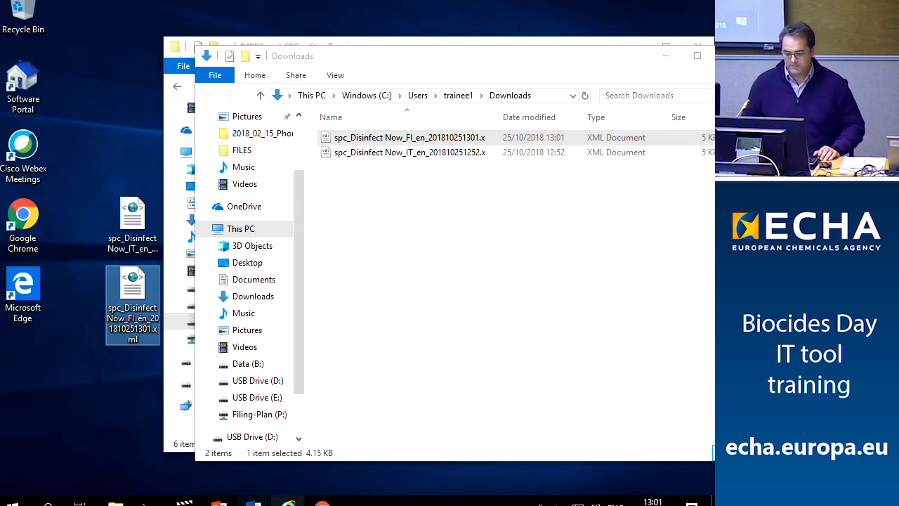
{"action": "left_click", "coordinate": [323, 503]}
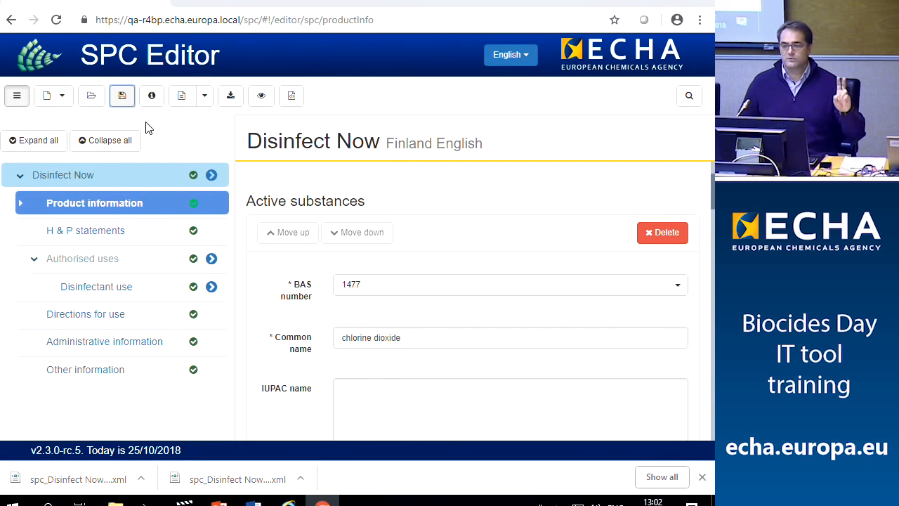
Open the Disinfect Now Italy English XML file from the Desktop
{"action": "left_click", "coordinate": [92, 98]}
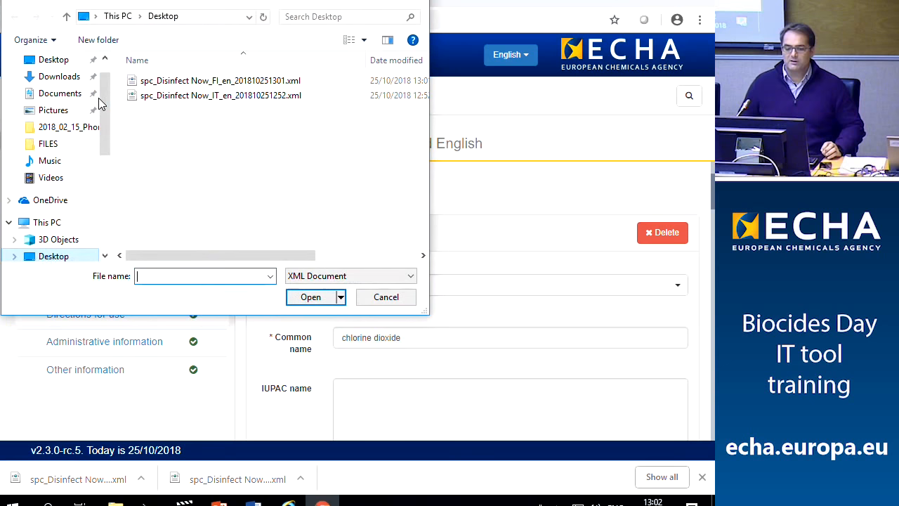
{"action": "double_click", "coordinate": [181, 97]}
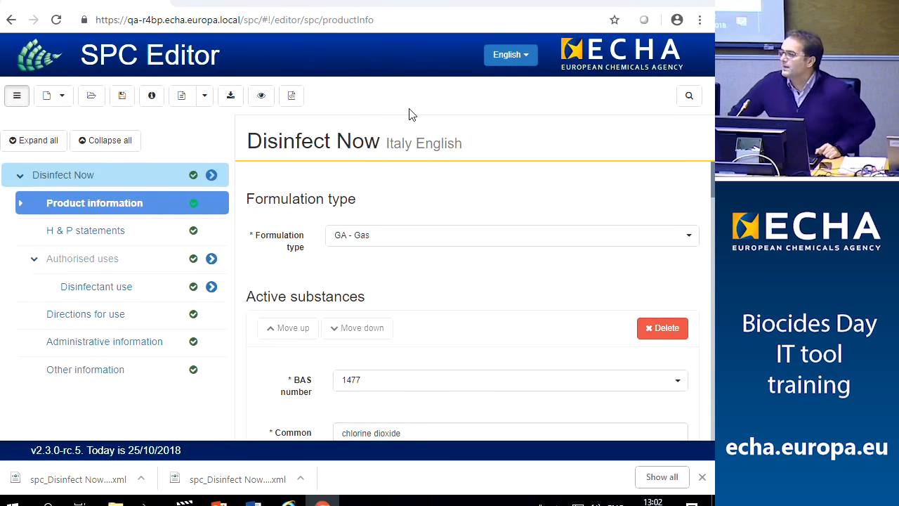
Search the SPC for 123 and jump to its match in Instructions for use
{"action": "left_click", "coordinate": [690, 97]}
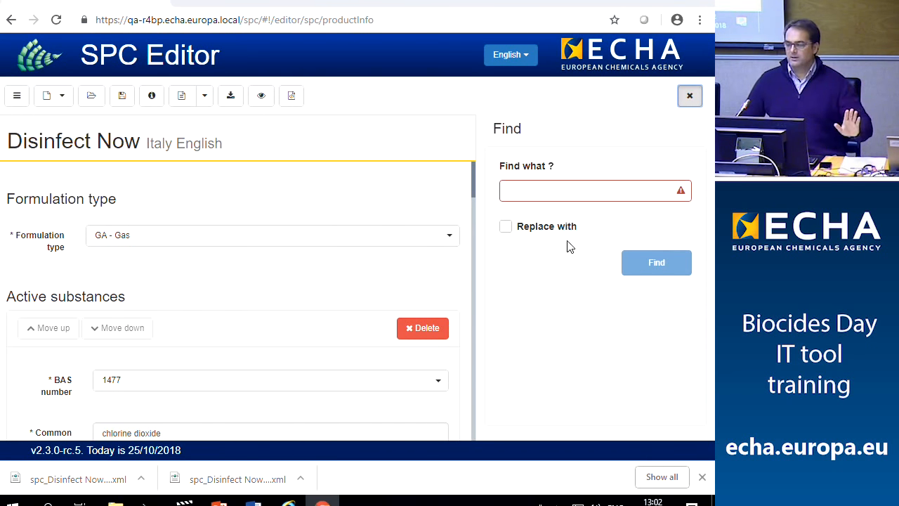
{"action": "left_click", "coordinate": [562, 194]}
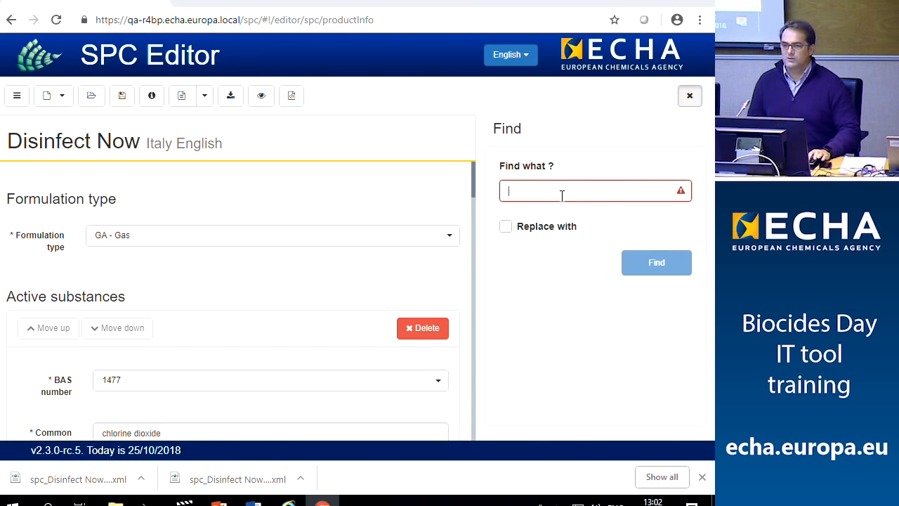
{"action": "type", "text": "123"}
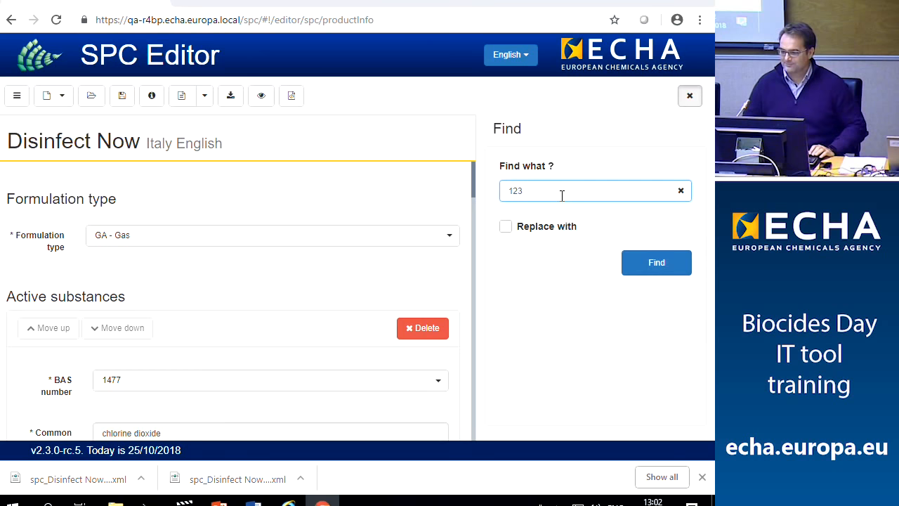
{"action": "left_click", "coordinate": [647, 264]}
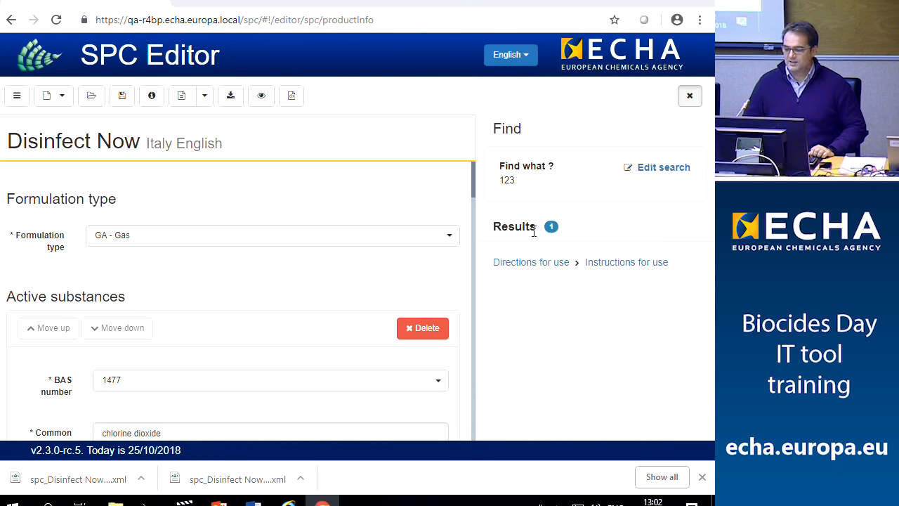
{"action": "left_click", "coordinate": [541, 265]}
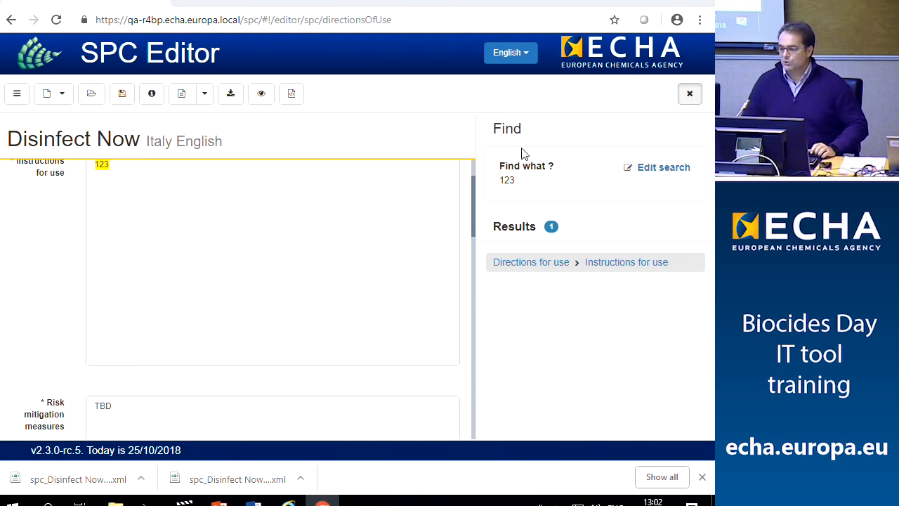
Reopen the 123 search for editing and turn on replacing the found text
{"action": "left_click", "coordinate": [689, 94]}
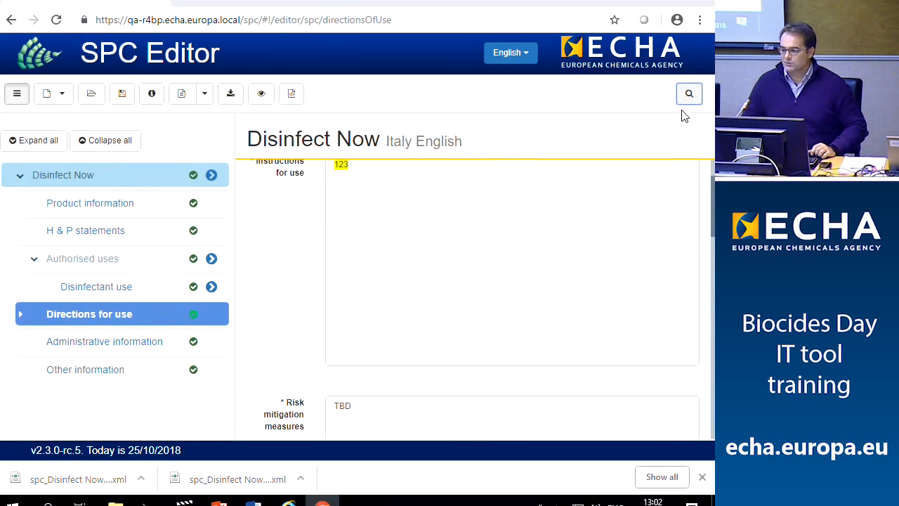
{"action": "left_click", "coordinate": [689, 93]}
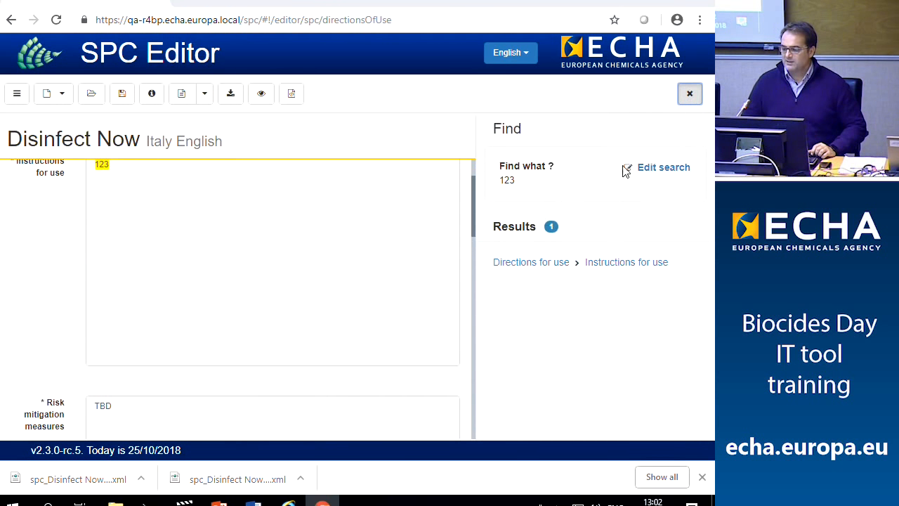
{"action": "left_click", "coordinate": [654, 170]}
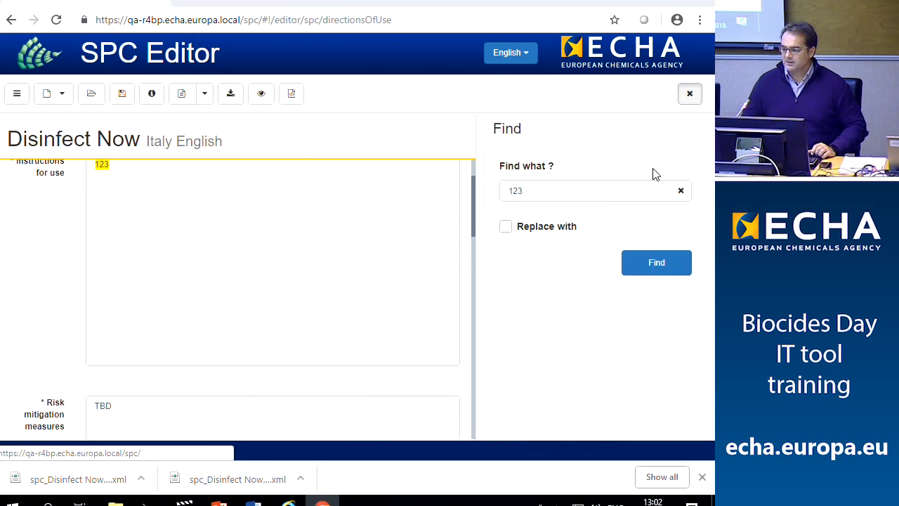
{"action": "left_click", "coordinate": [504, 229]}
Replace every occurrence of 123 with TBD in the Italy SPC, confirming the replace-all prompt
{"action": "left_click", "coordinate": [520, 252]}
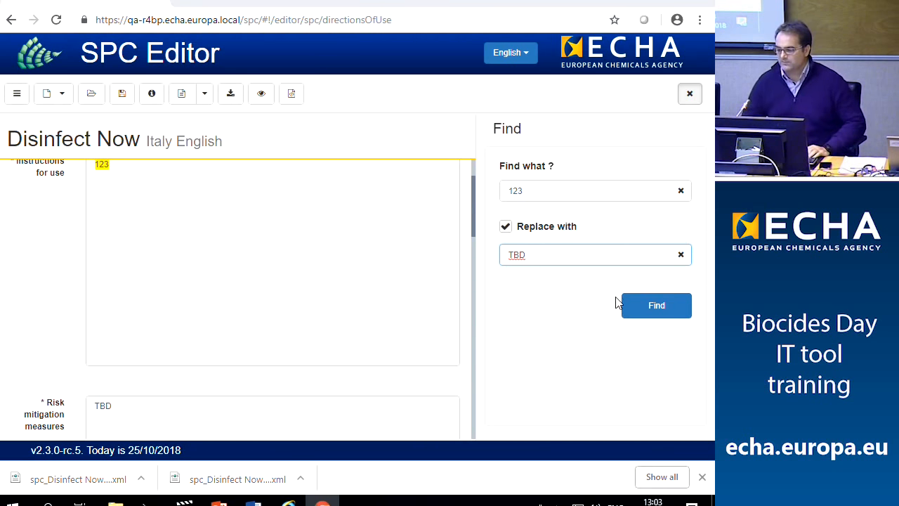
{"action": "left_click", "coordinate": [639, 311]}
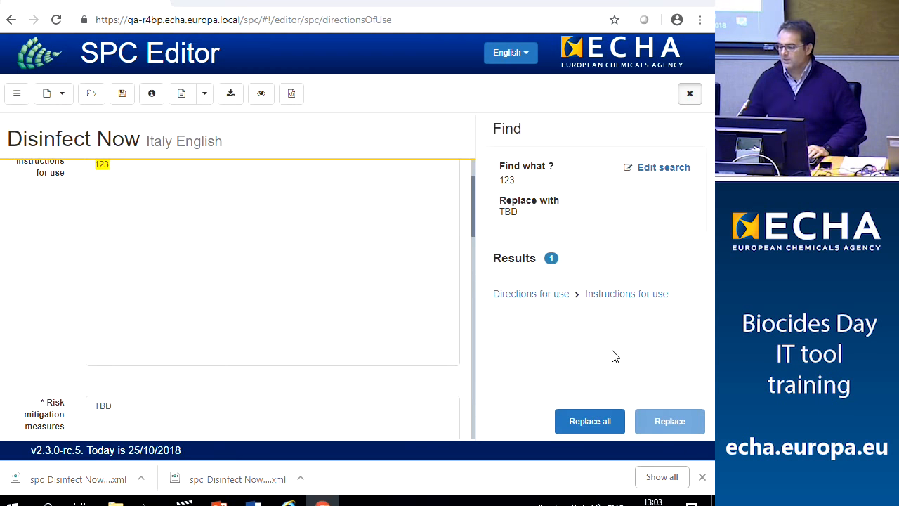
{"action": "left_click", "coordinate": [605, 422]}
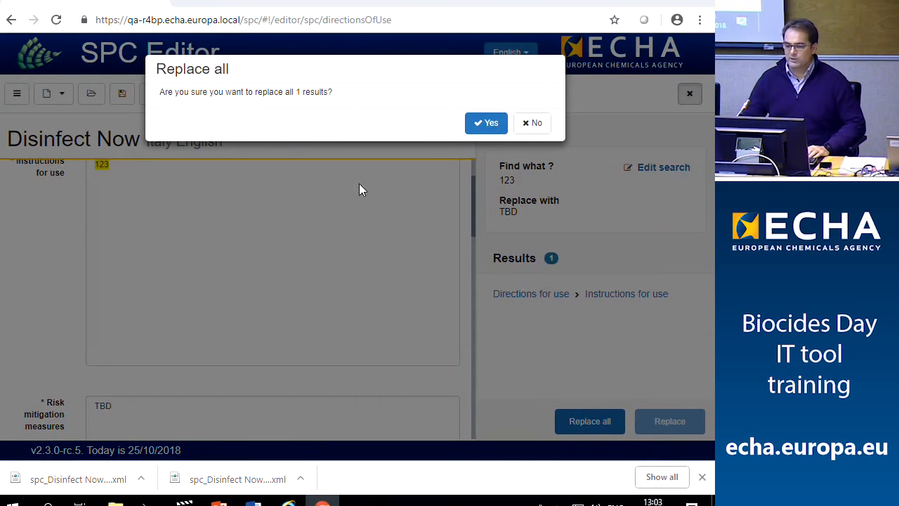
{"action": "left_click", "coordinate": [498, 128]}
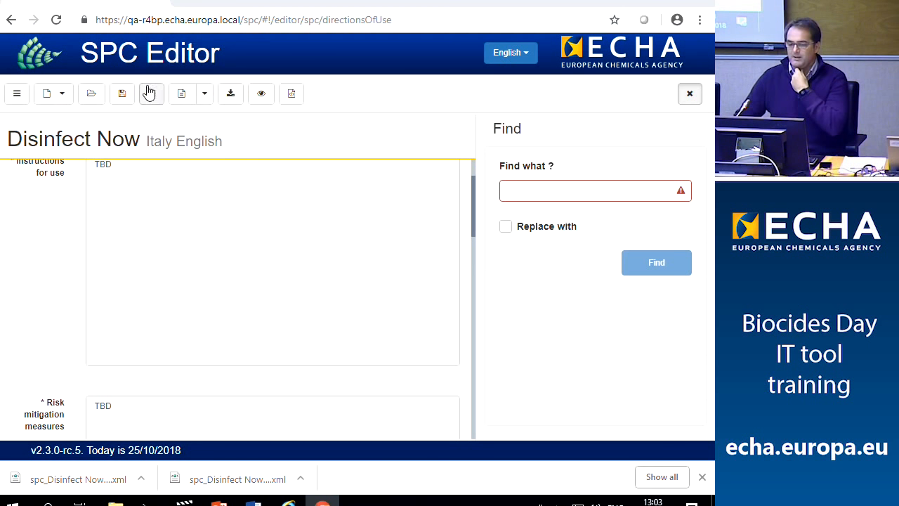
Download the current Italy SPC as a Word .docx using Preview current SPC as Word
{"action": "left_click", "coordinate": [203, 96]}
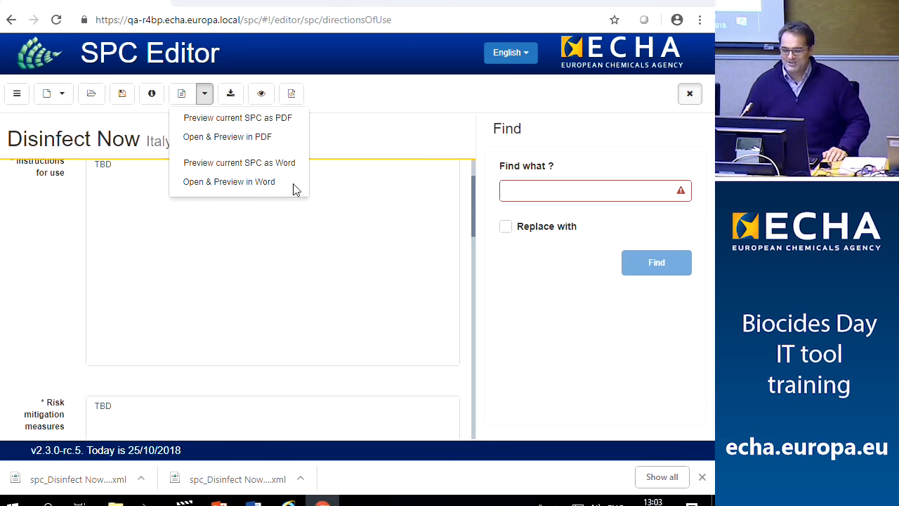
{"action": "left_click", "coordinate": [255, 185]}
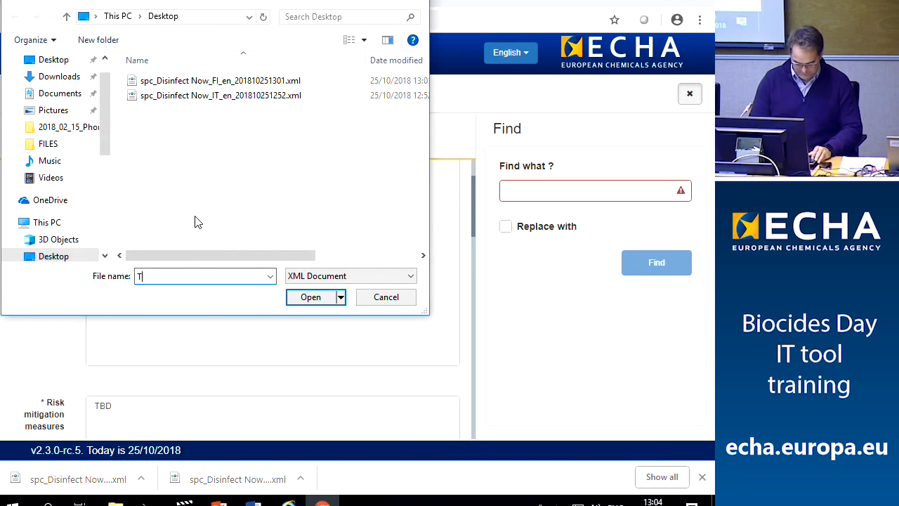
{"action": "type", "text": "word"}
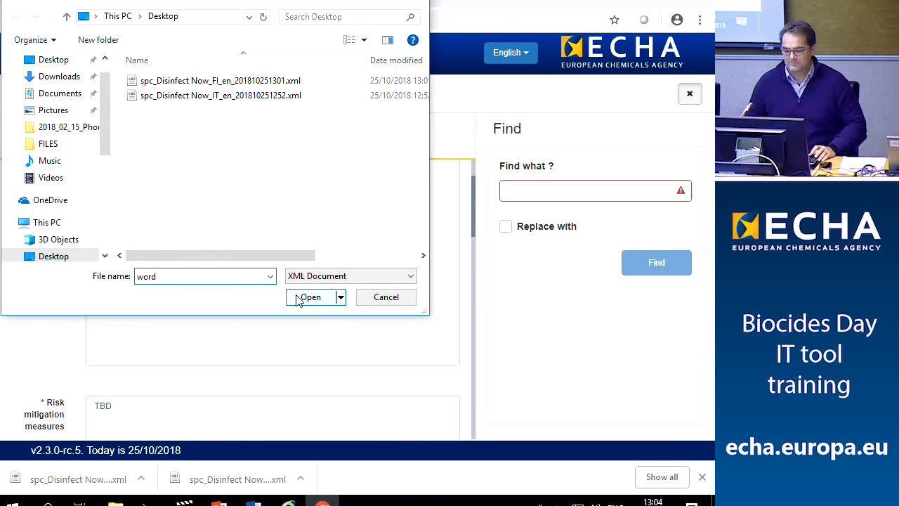
{"action": "left_click", "coordinate": [381, 303]}
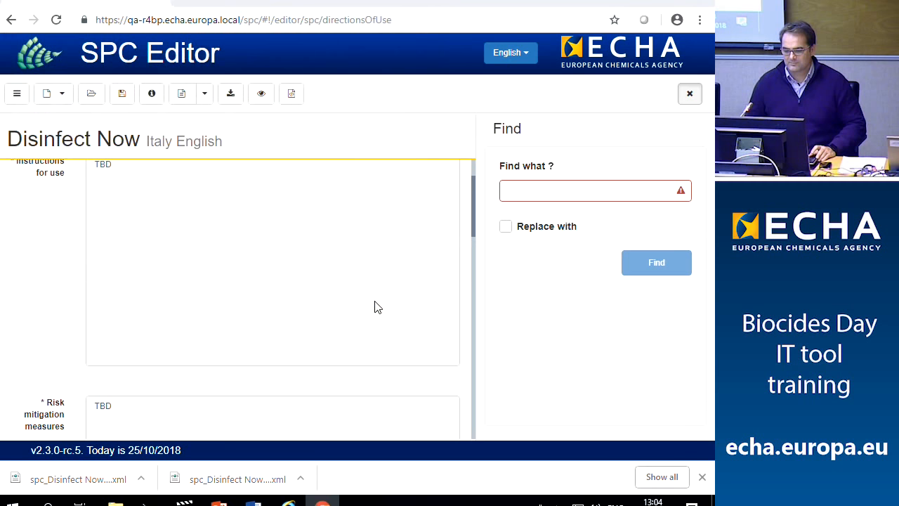
{"action": "left_click", "coordinate": [204, 94]}
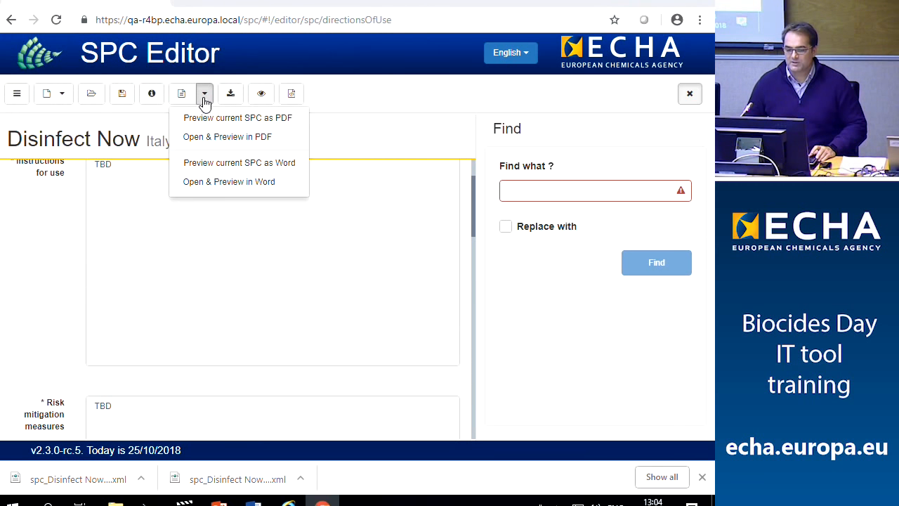
{"action": "left_click", "coordinate": [224, 166]}
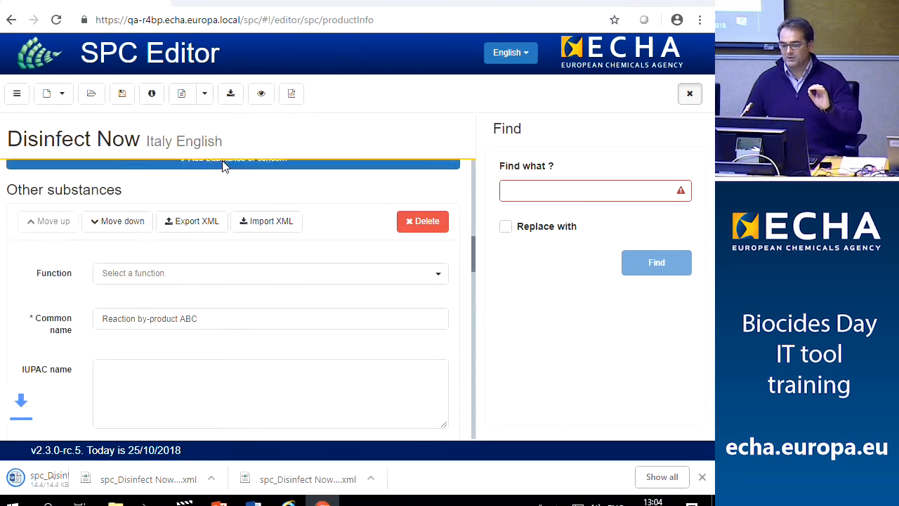
Open the downloaded Disinfect Now .docx in Word and scroll through its composition section
{"action": "left_click", "coordinate": [106, 479]}
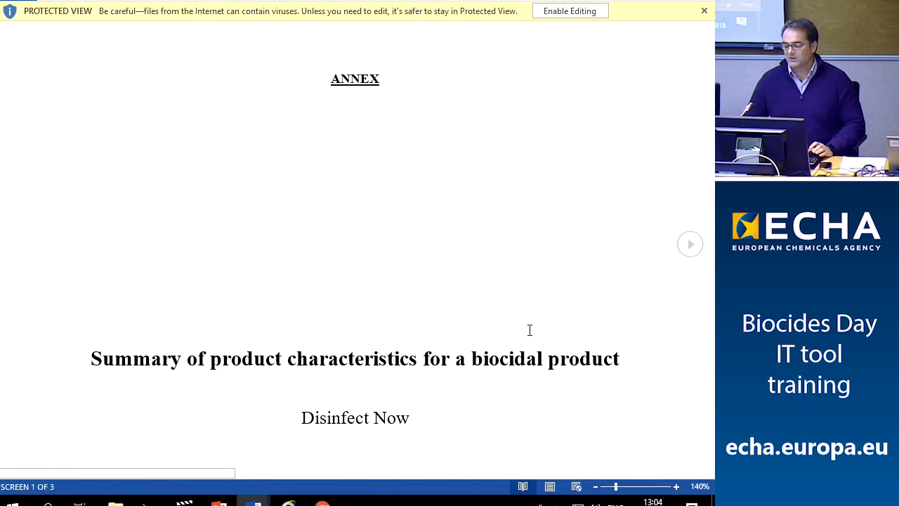
{"action": "scroll", "coordinate": [471, 252], "scroll_direction": "down", "scroll_amount": 6}
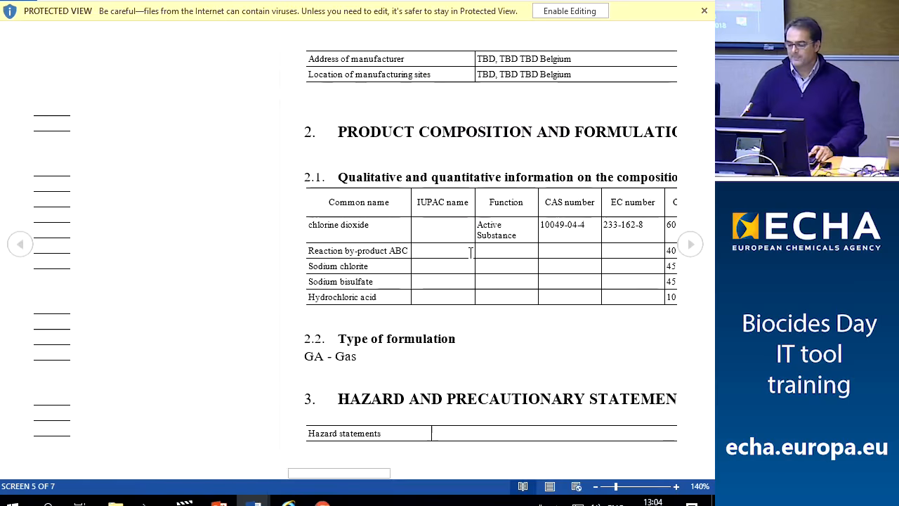
{"action": "scroll", "coordinate": [471, 253], "scroll_direction": "up", "scroll_amount": 5}
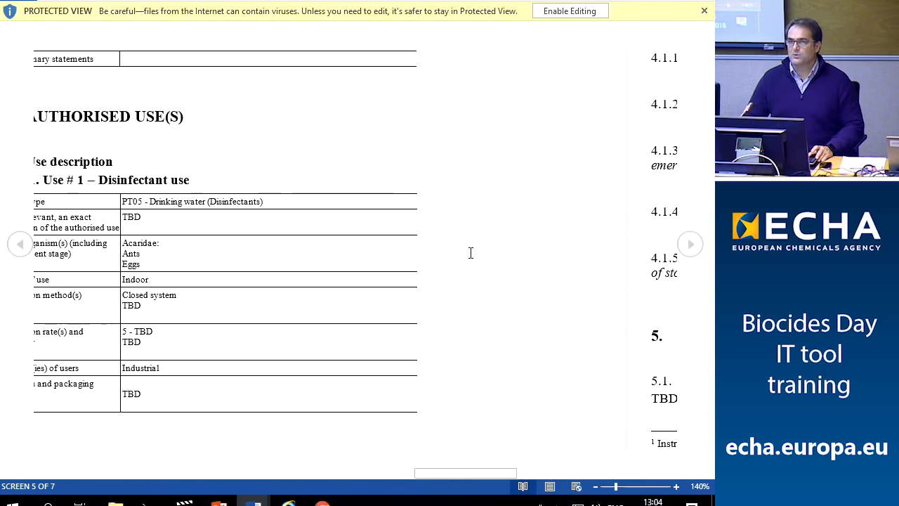
{"action": "scroll", "coordinate": [470, 252], "scroll_direction": "down", "scroll_amount": 2}
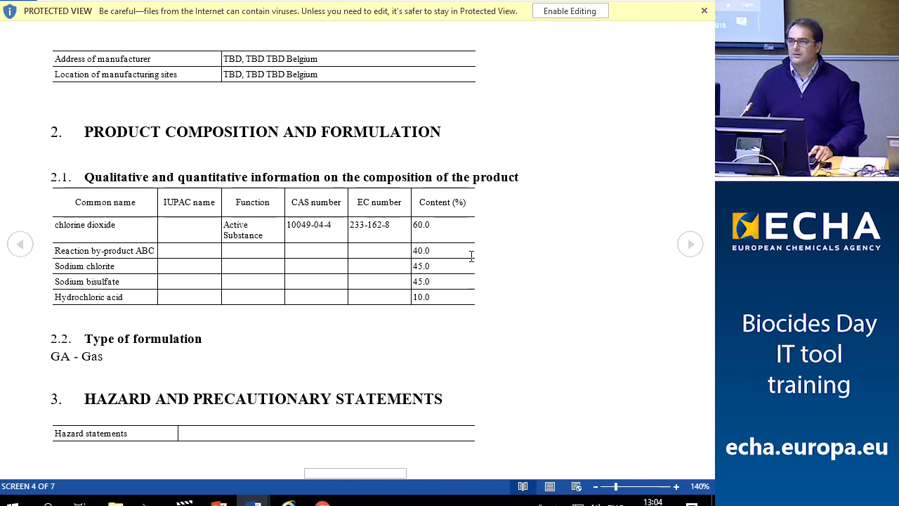
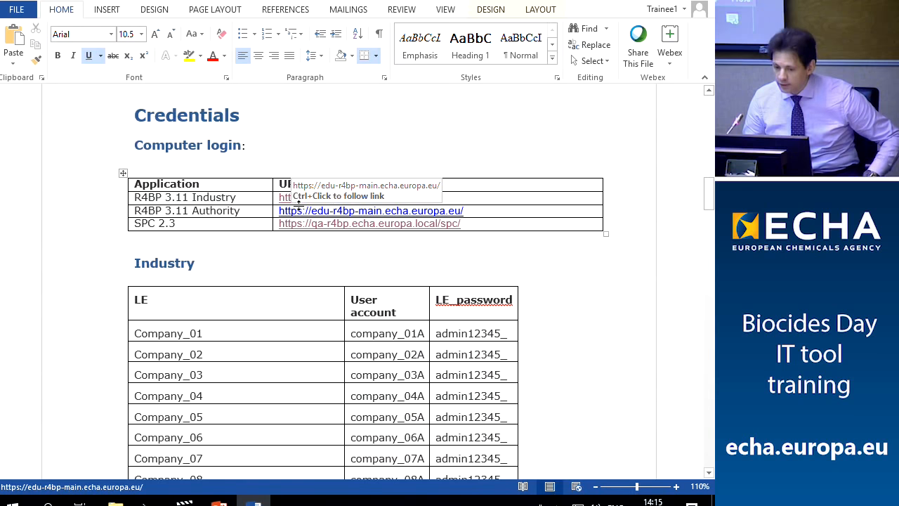
Scroll through the credentials document to find the R4BP industry test accounts
{"action": "scroll", "coordinate": [331, 283], "scroll_direction": "down", "scroll_amount": 5}
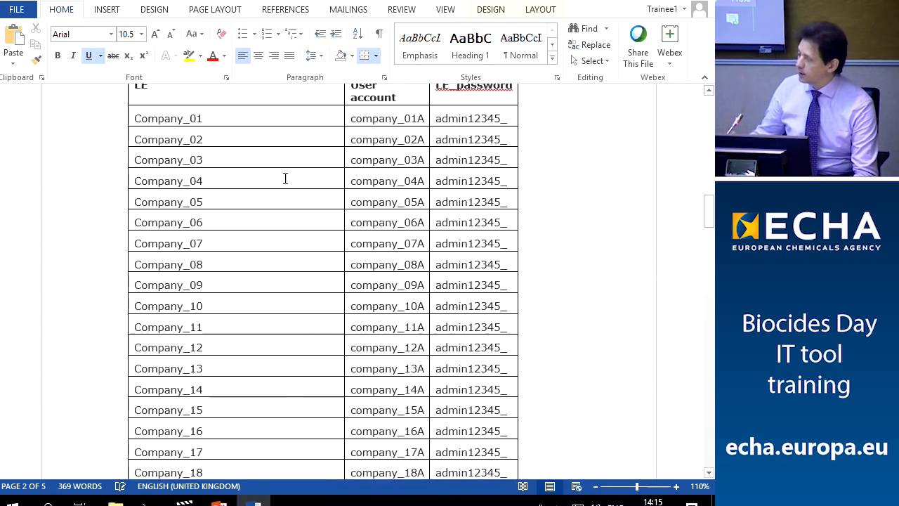
{"action": "scroll", "coordinate": [287, 253], "scroll_direction": "up", "scroll_amount": 2}
{"action": "scroll", "coordinate": [217, 218], "scroll_direction": "down", "scroll_amount": 1}
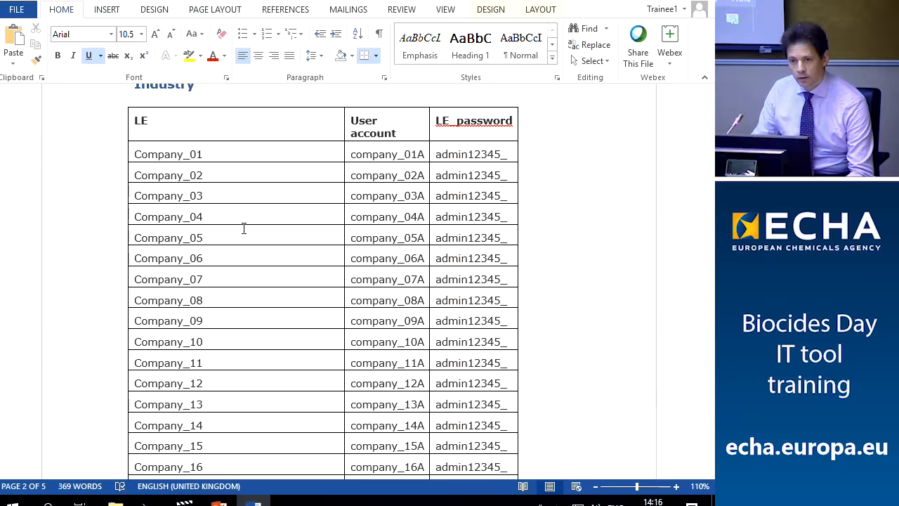
{"action": "scroll", "coordinate": [243, 246], "scroll_direction": "down", "scroll_amount": 15}
{"action": "scroll", "coordinate": [242, 246], "scroll_direction": "down", "scroll_amount": 15}
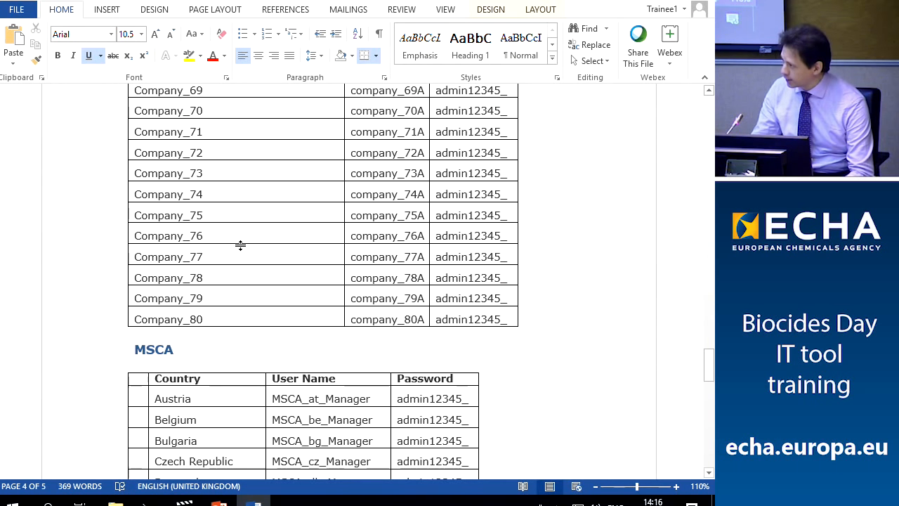
{"action": "scroll", "coordinate": [241, 246], "scroll_direction": "up", "scroll_amount": 5}
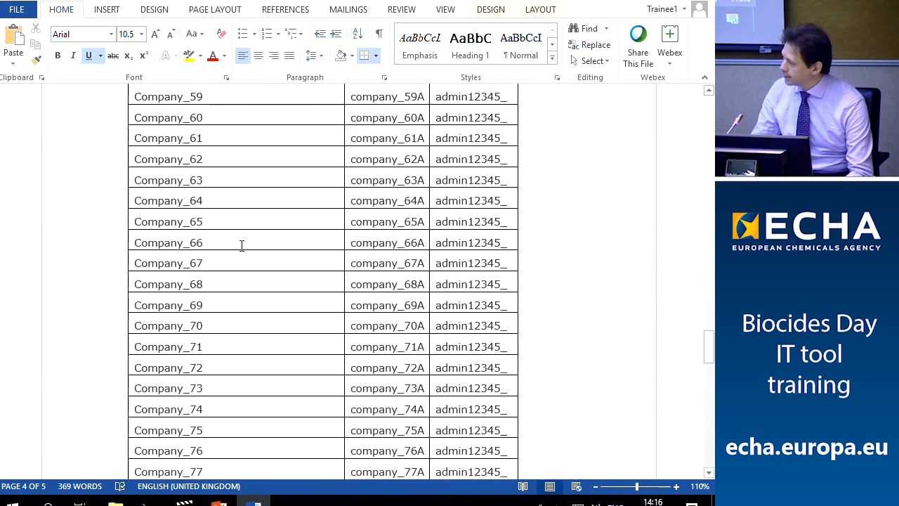
{"action": "scroll", "coordinate": [241, 245], "scroll_direction": "up", "scroll_amount": 1}
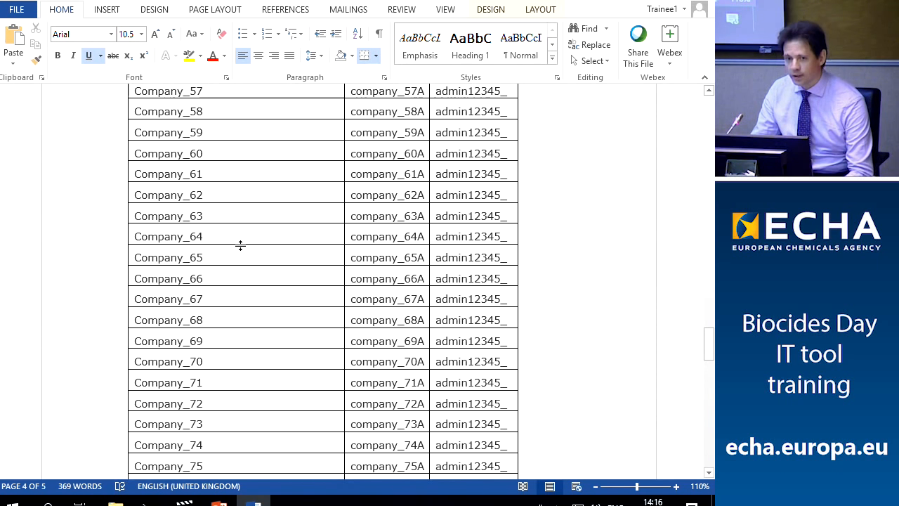
{"action": "scroll", "coordinate": [240, 245], "scroll_direction": "up", "scroll_amount": 10}
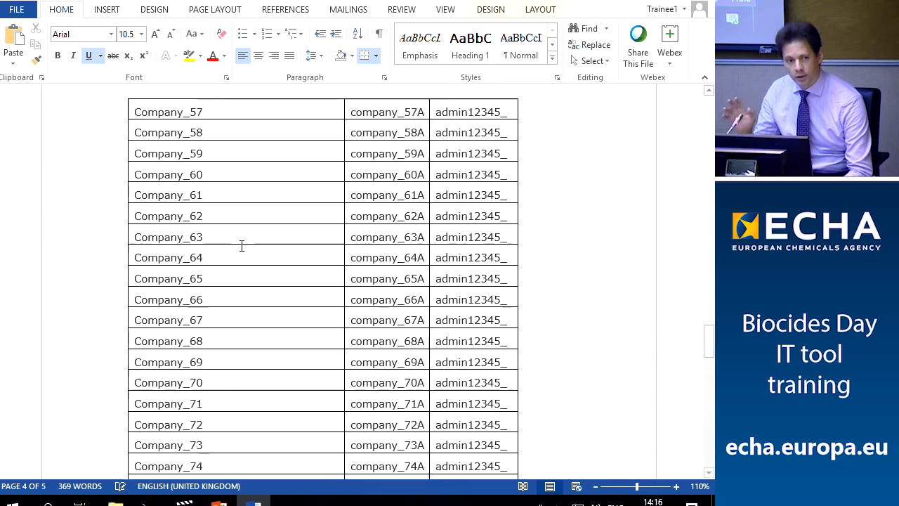
{"action": "scroll", "coordinate": [237, 251], "scroll_direction": "down", "scroll_amount": 10}
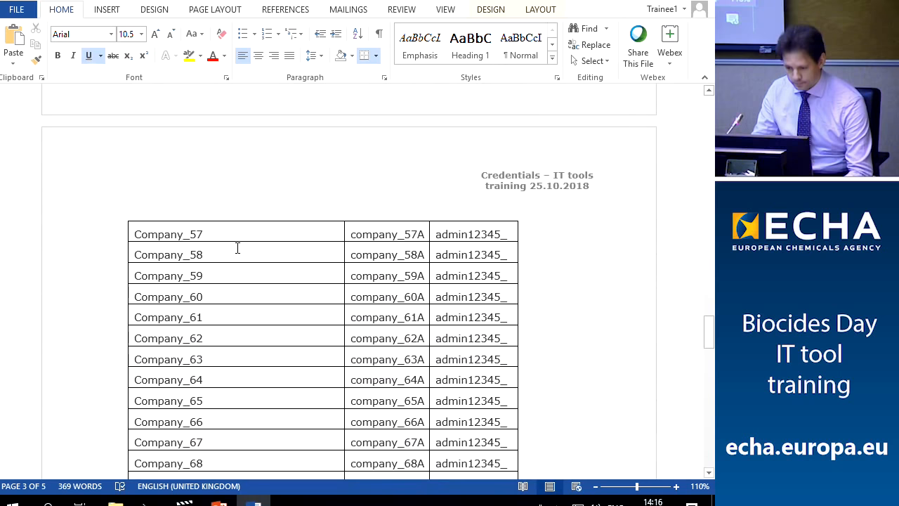
{"action": "scroll", "coordinate": [237, 247], "scroll_direction": "down", "scroll_amount": 12}
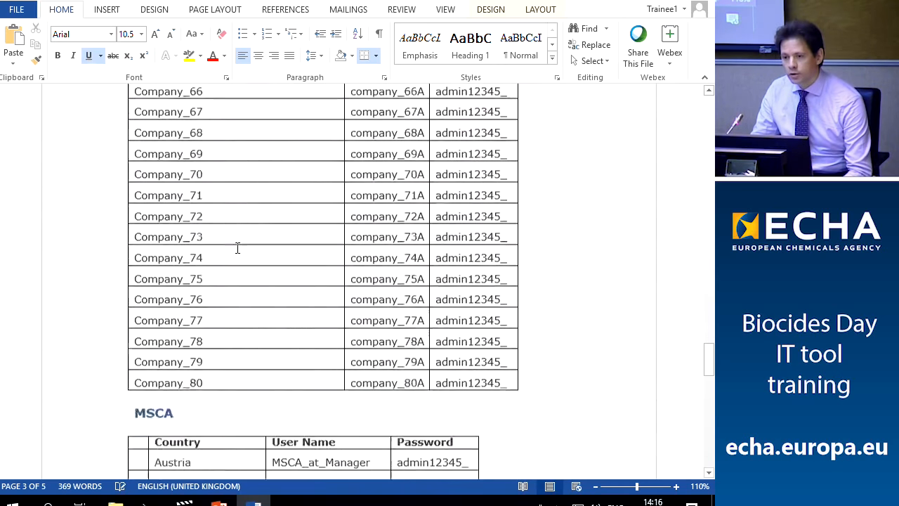
{"action": "scroll", "coordinate": [238, 247], "scroll_direction": "up", "scroll_amount": 3}
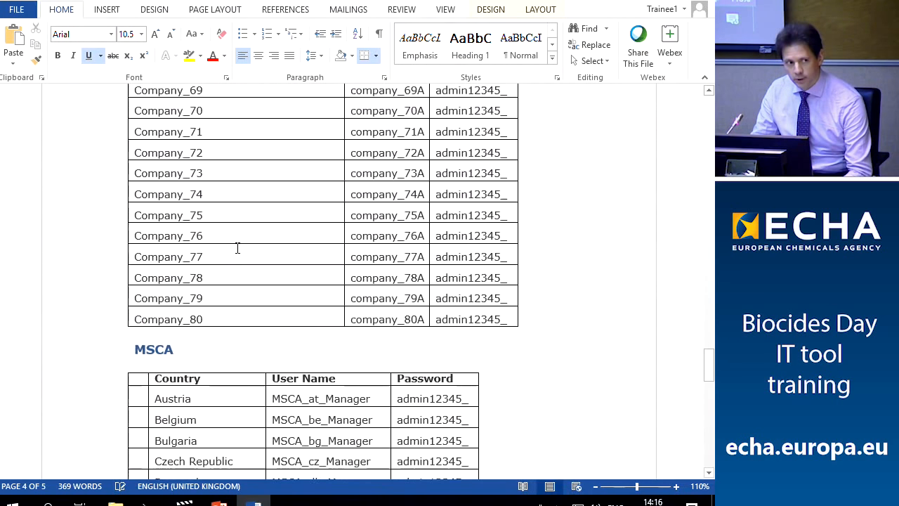
{"action": "scroll", "coordinate": [237, 247], "scroll_direction": "down", "scroll_amount": 3}
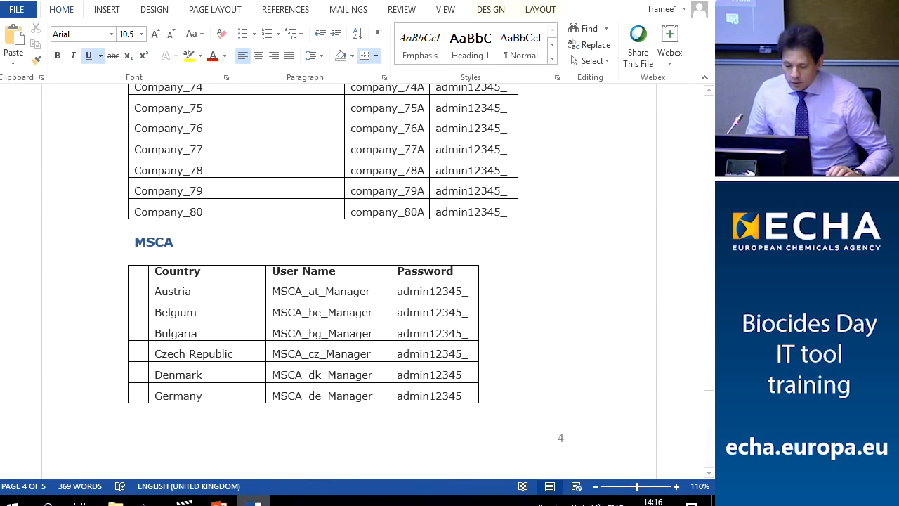
{"action": "left_click", "coordinate": [218, 500]}
{"action": "left_click", "coordinate": [253, 500]}
{"action": "scroll", "coordinate": [283, 239], "scroll_direction": "up", "scroll_amount": 5}
{"action": "scroll", "coordinate": [304, 290], "scroll_direction": "up", "scroll_amount": 20}
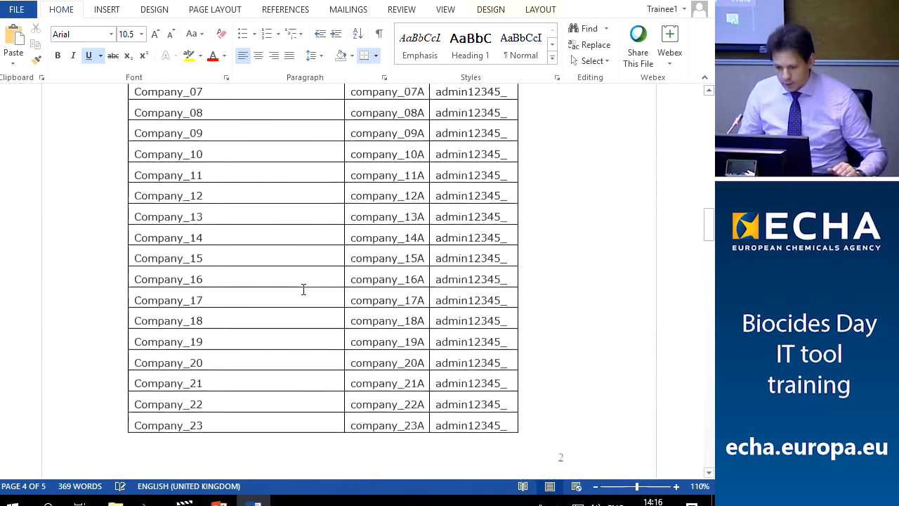
{"action": "scroll", "coordinate": [303, 289], "scroll_direction": "up", "scroll_amount": 6}
{"action": "scroll", "coordinate": [303, 291], "scroll_direction": "down", "scroll_amount": 8}
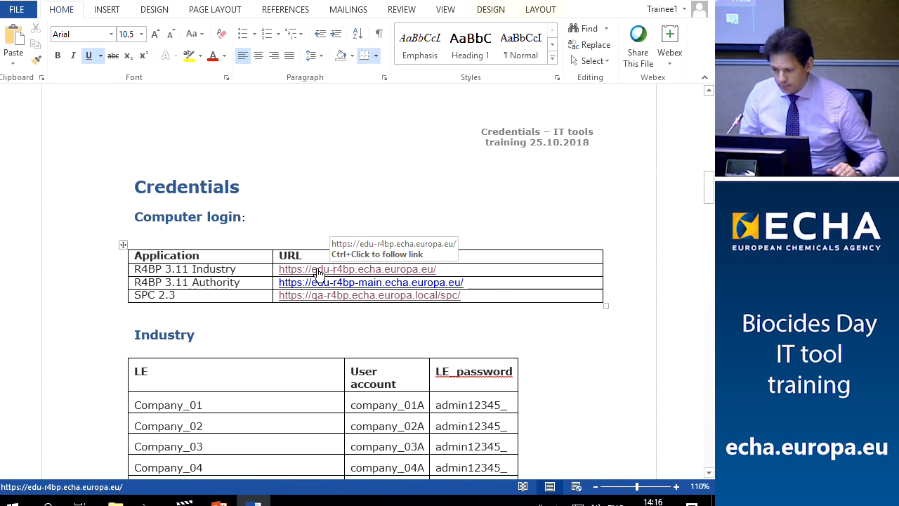
Open the R4BP 3.11 Industry link in a maximized browser and go to the login page
{"action": "left_click", "coordinate": [318, 272], "text": "ctrl"}
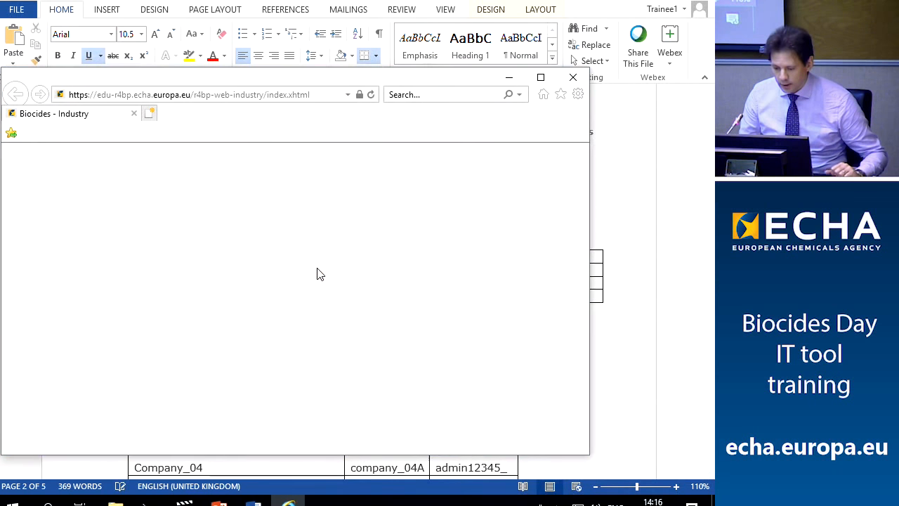
{"action": "left_click", "coordinate": [538, 80]}
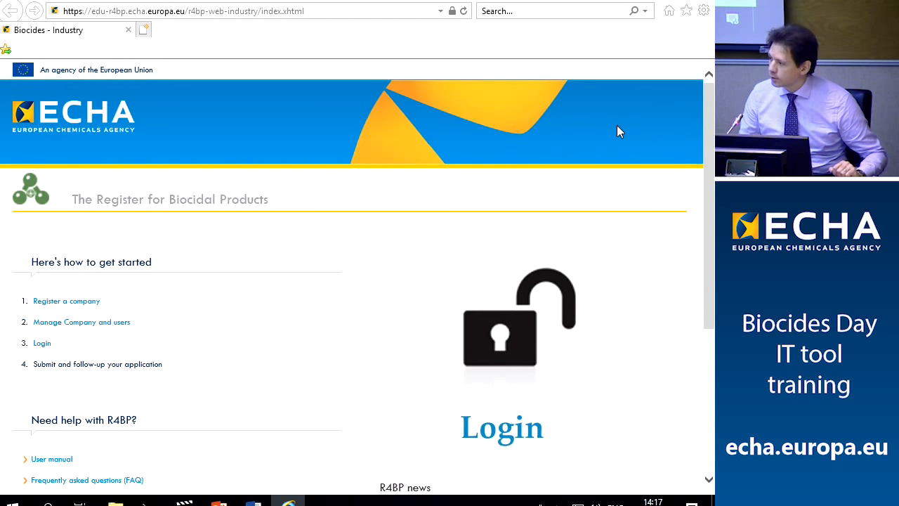
{"action": "left_click", "coordinate": [39, 345]}
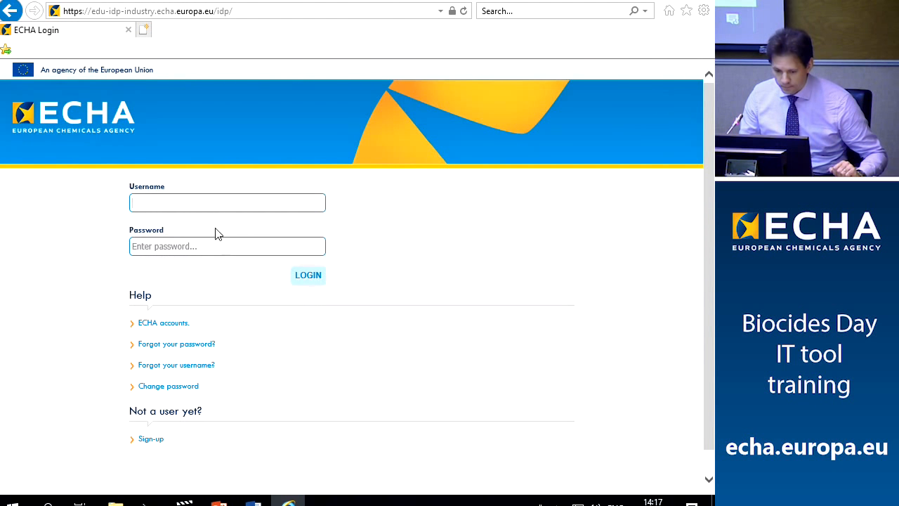
Log in with the first industry test account's username, adjusted slightly, and its password
{"action": "left_click", "coordinate": [253, 503]}
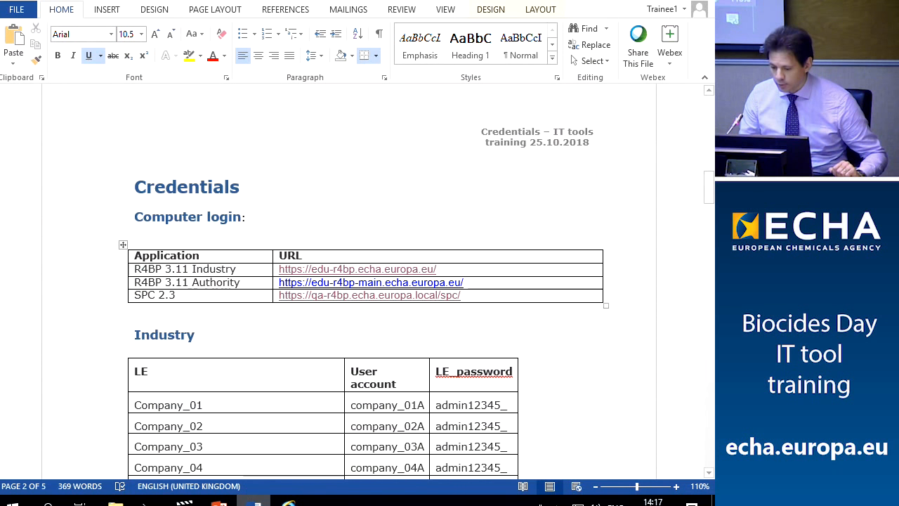
{"action": "left_click", "coordinate": [288, 503]}
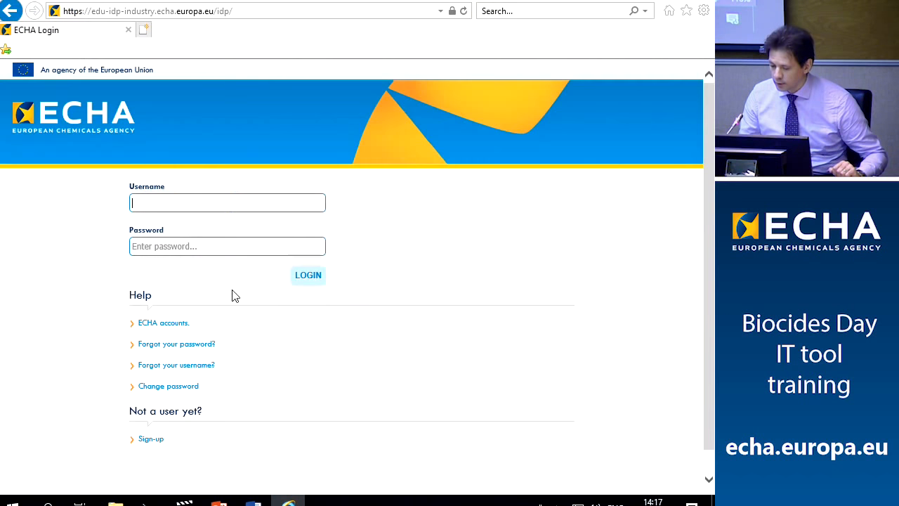
{"action": "left_click", "coordinate": [253, 502]}
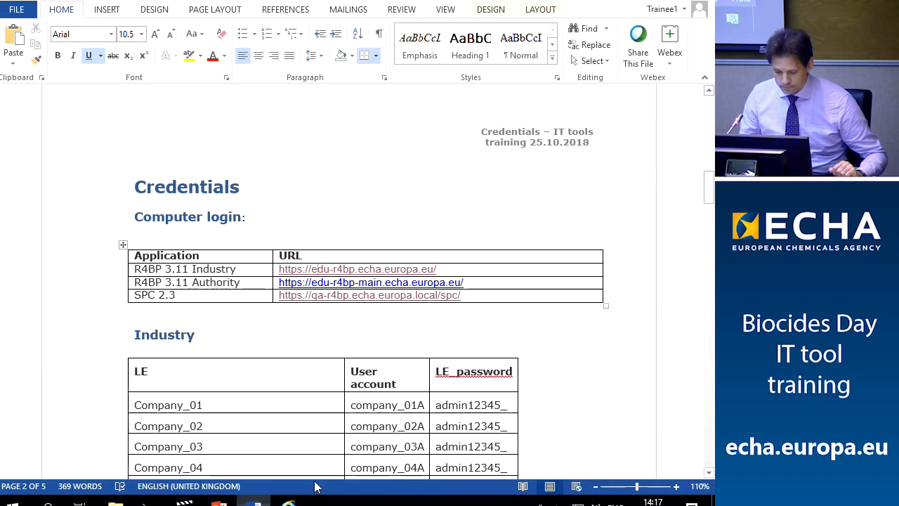
{"action": "left_click_drag", "start_coordinate": [351, 406], "coordinate": [426, 405]}
{"action": "key", "text": "ctrl+c"}
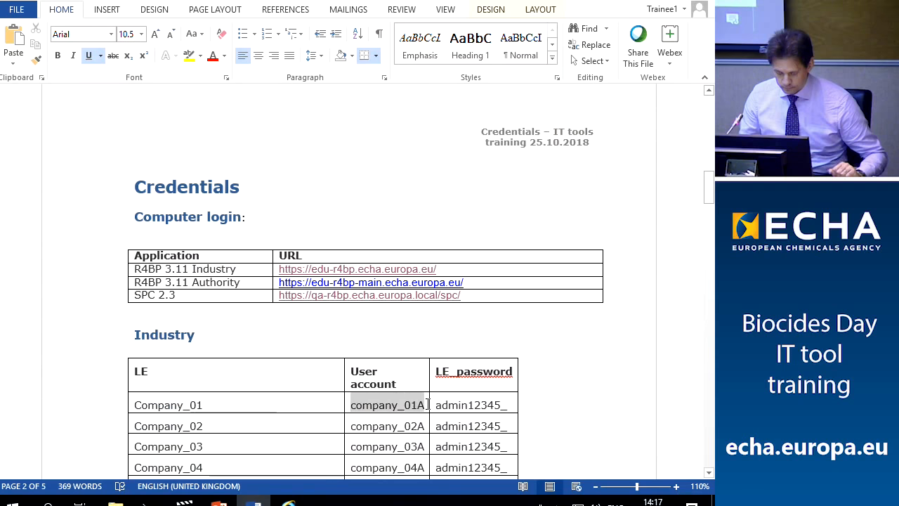
{"action": "left_click", "coordinate": [288, 503]}
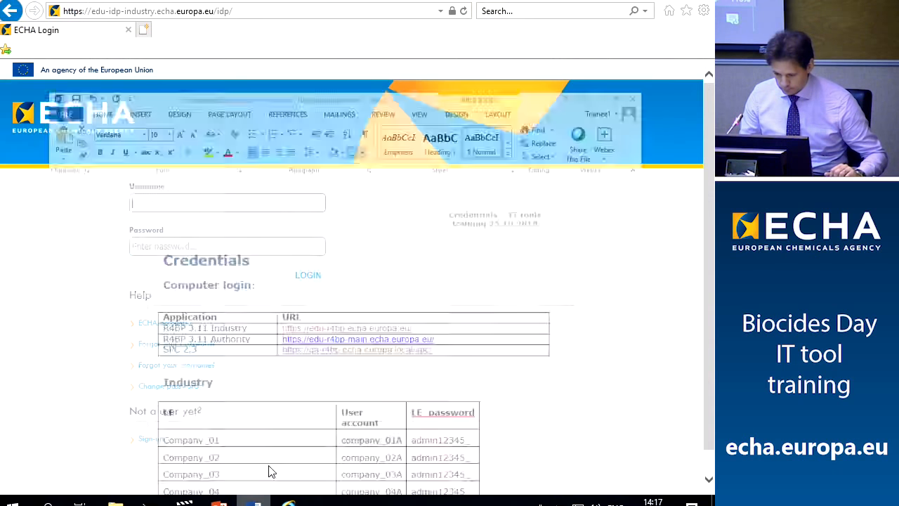
{"action": "left_click", "coordinate": [145, 203]}
{"action": "key", "text": "ctrl+v"}
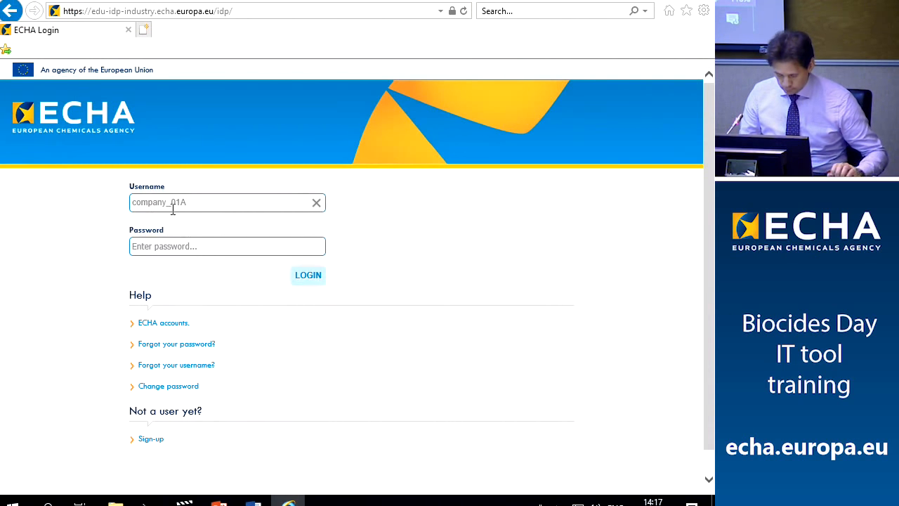
{"action": "key", "text": "BackSpace"}
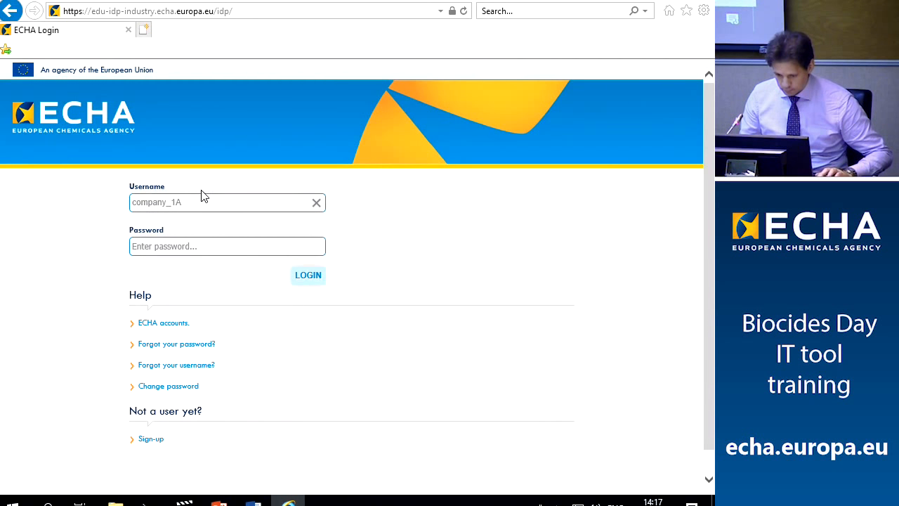
{"action": "type", "text": "00"}
{"action": "left_click", "coordinate": [195, 246]}
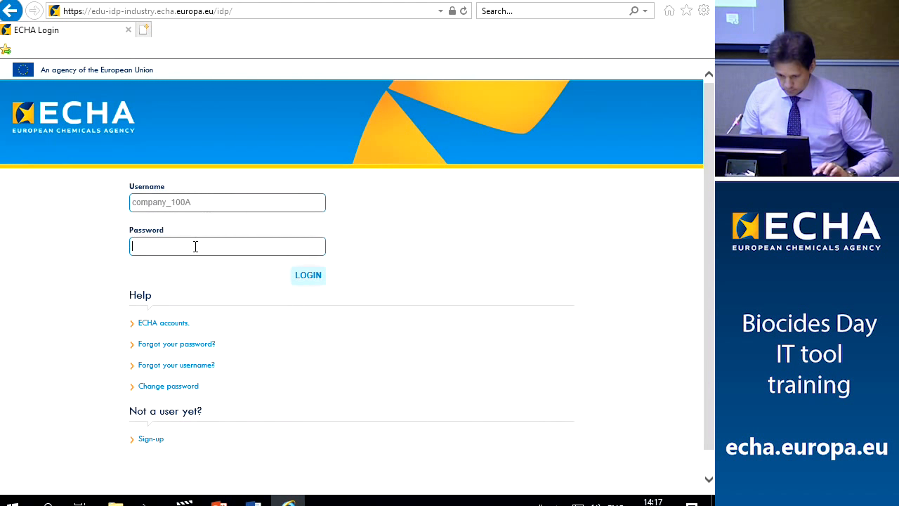
{"action": "type", "text": "••••••••••"}
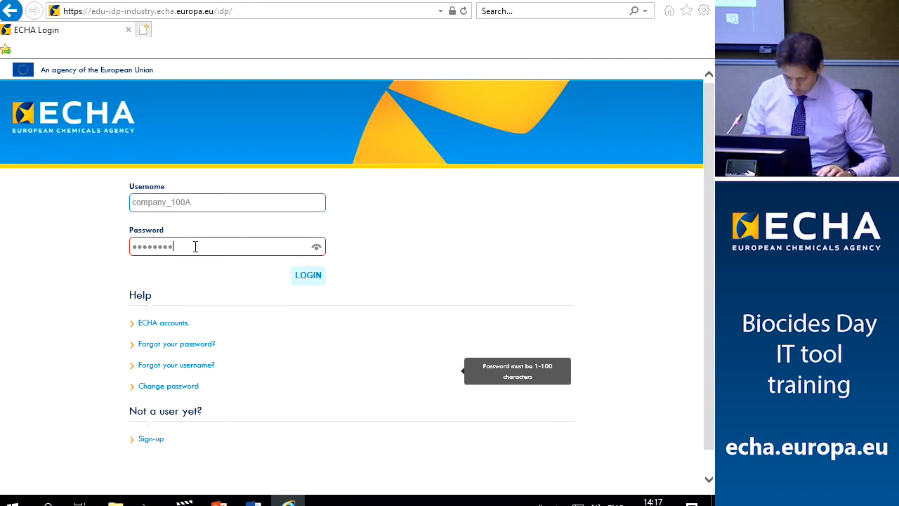
{"action": "left_click", "coordinate": [308, 275]}
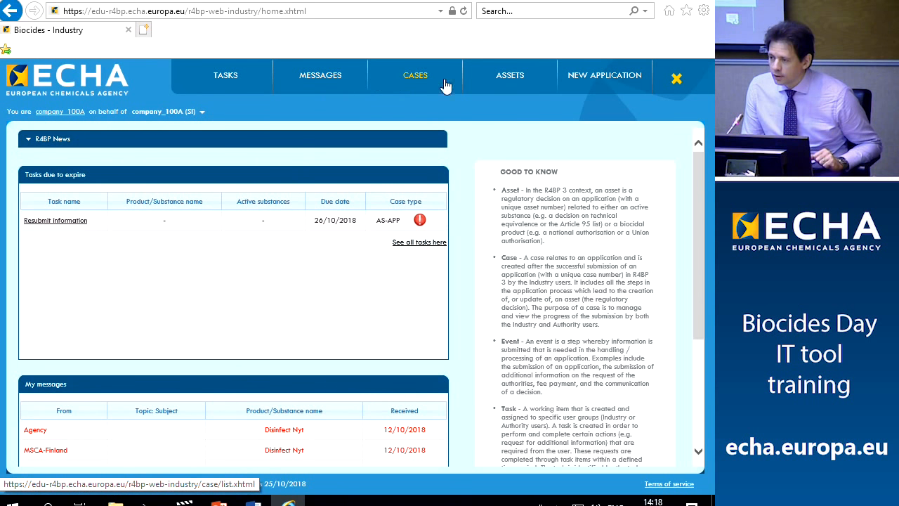
Start a new 'AS-APP - Application for approval of active substance' from the active substance application types
{"action": "left_click", "coordinate": [600, 83]}
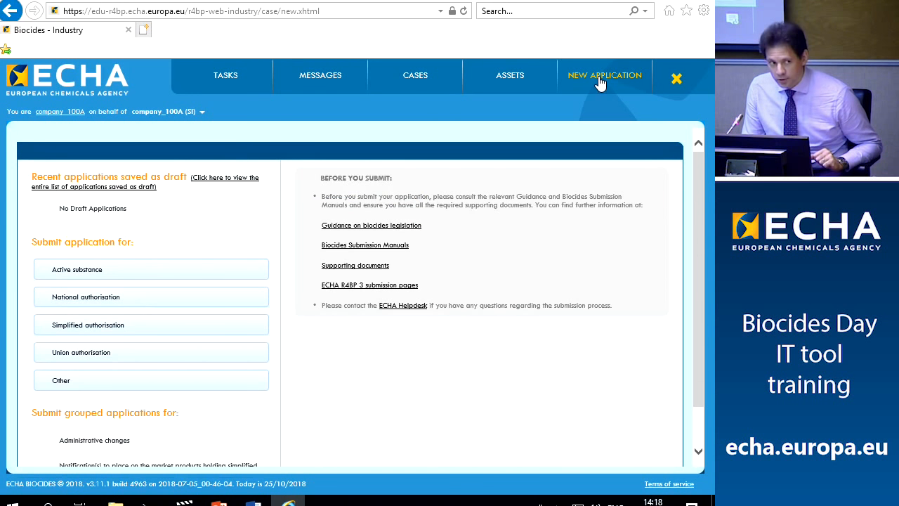
{"action": "left_click", "coordinate": [53, 275]}
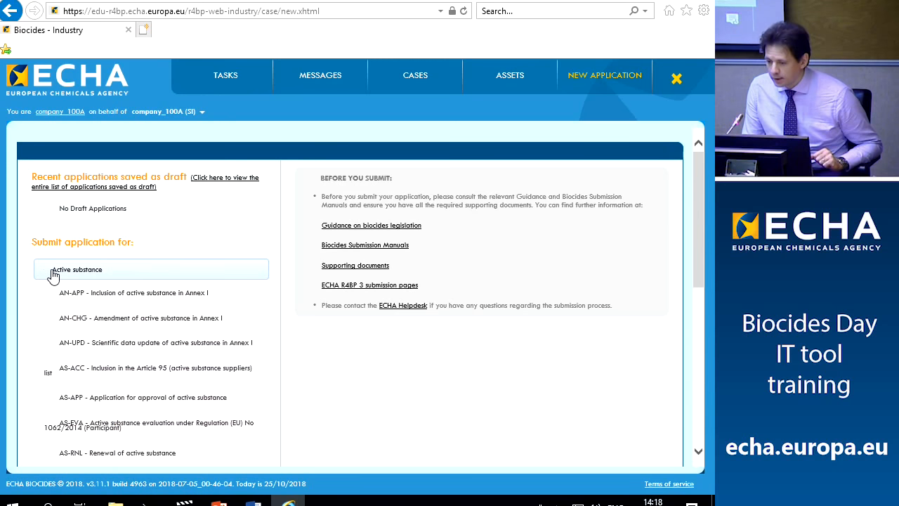
{"action": "scroll", "coordinate": [53, 275], "scroll_direction": "down", "scroll_amount": 1}
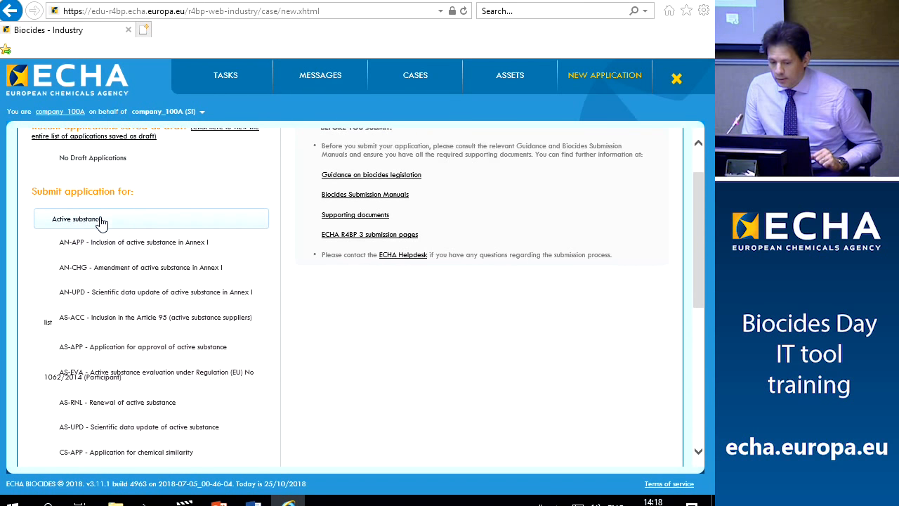
{"action": "scroll", "coordinate": [99, 223], "scroll_direction": "down", "scroll_amount": 2}
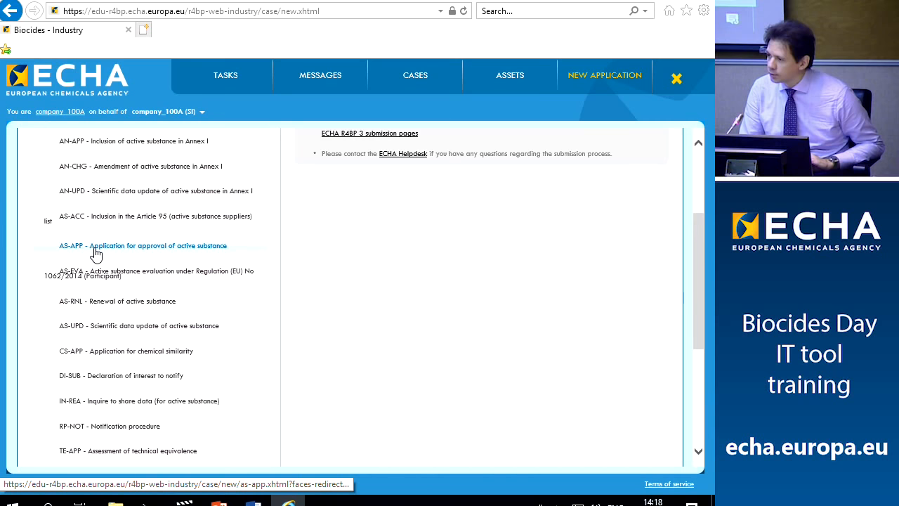
{"action": "left_click", "coordinate": [96, 253]}
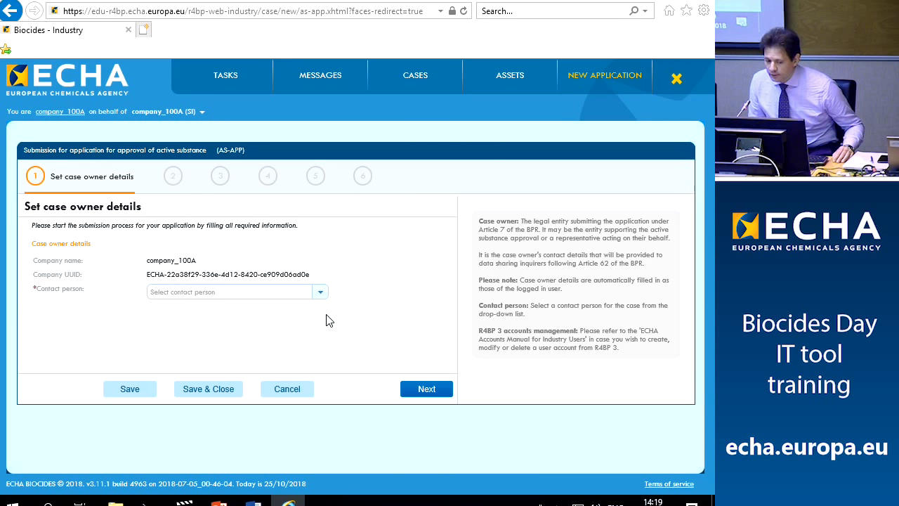
Make the company's user the contact person and continue to Set submission details
{"action": "left_click", "coordinate": [320, 294]}
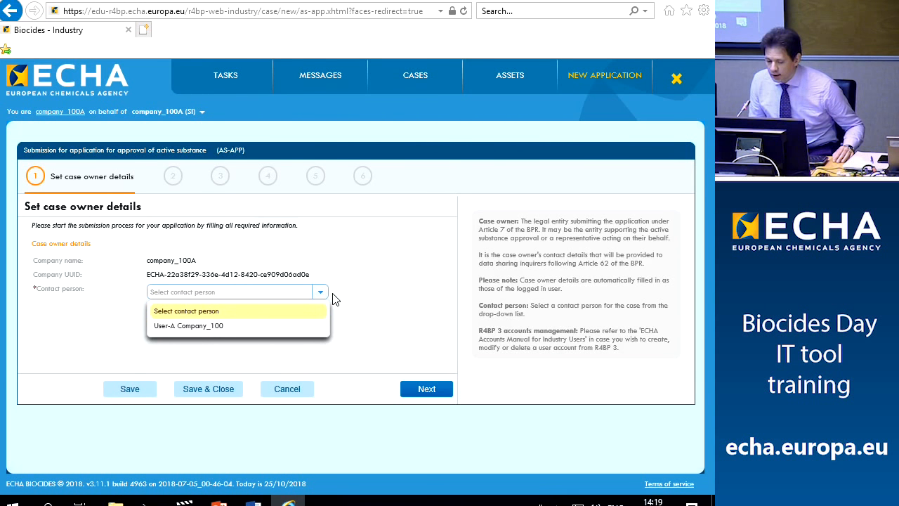
{"action": "left_click", "coordinate": [186, 327]}
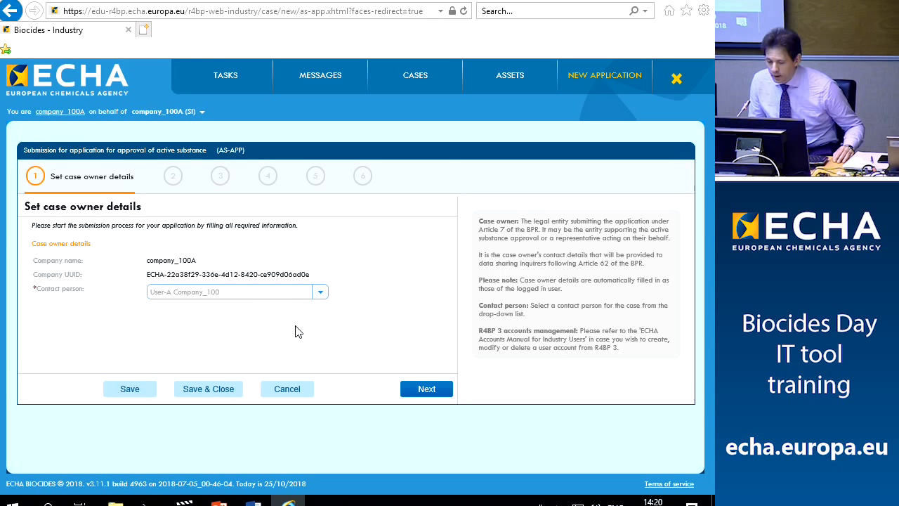
{"action": "left_click", "coordinate": [426, 388]}
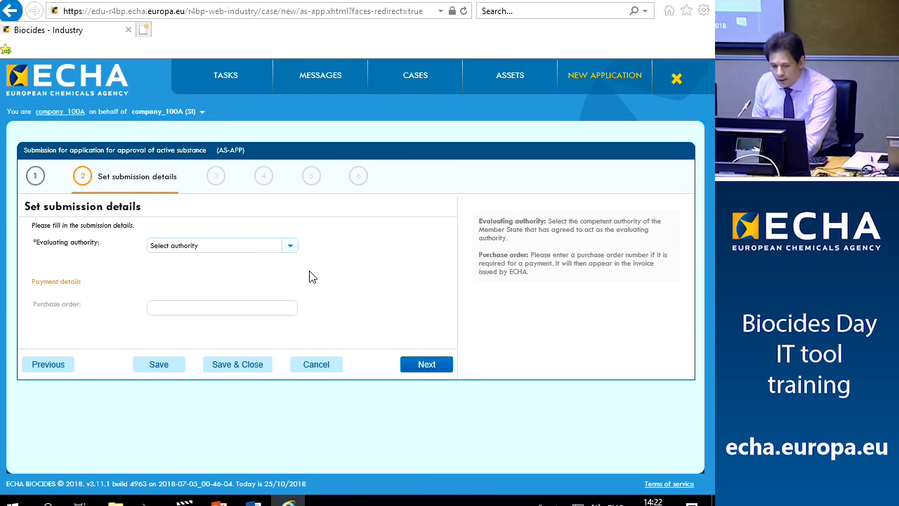
Choose Italy as evaluating authority and continue to the SME decision number step
{"action": "left_click", "coordinate": [289, 248]}
{"action": "scroll", "coordinate": [264, 267], "scroll_direction": "down", "scroll_amount": 3}
{"action": "scroll", "coordinate": [264, 266], "scroll_direction": "down", "scroll_amount": 4}
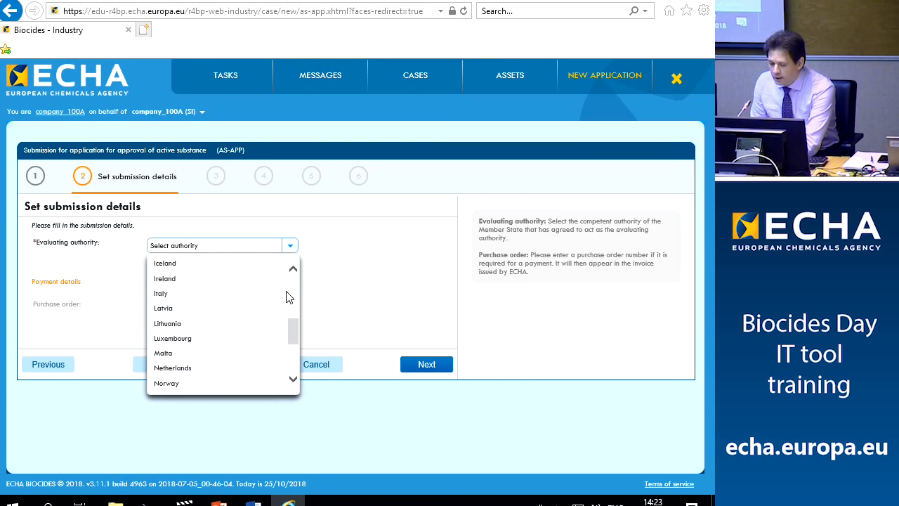
{"action": "left_click", "coordinate": [167, 296]}
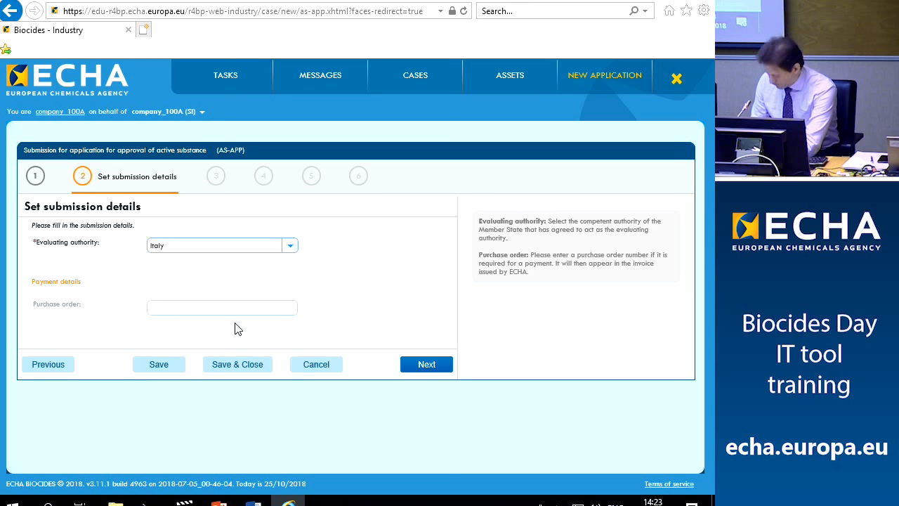
{"action": "left_click", "coordinate": [427, 371]}
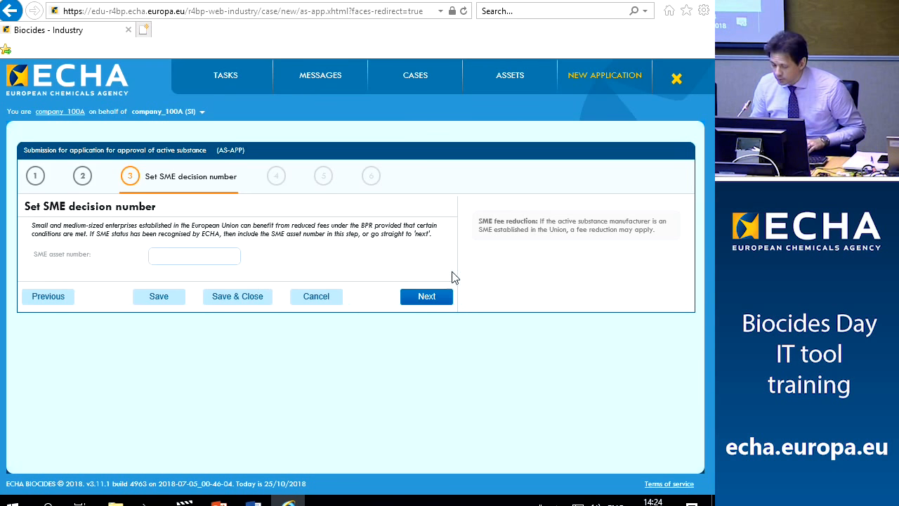
Leave the SME asset number blank and continue to Upload dossier
{"action": "left_click", "coordinate": [443, 295]}
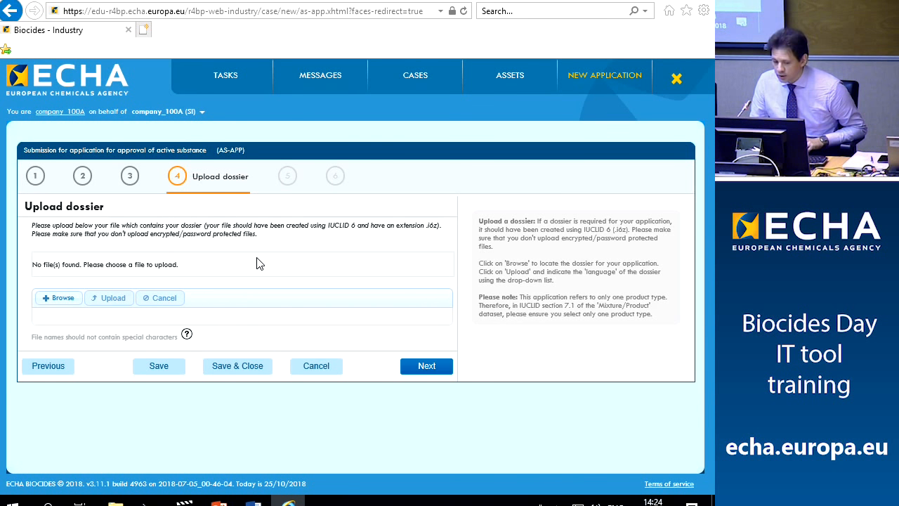
Select IUCLID_dossier_active_substance_application_NEW.i6z from USB Drive (E:) Backup > IUCLID files for upload
{"action": "left_click", "coordinate": [50, 302]}
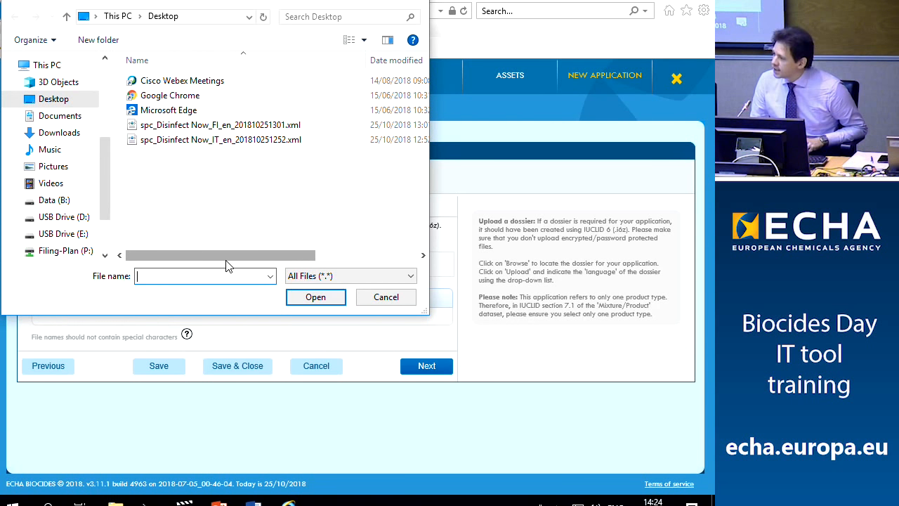
{"action": "left_click", "coordinate": [64, 235]}
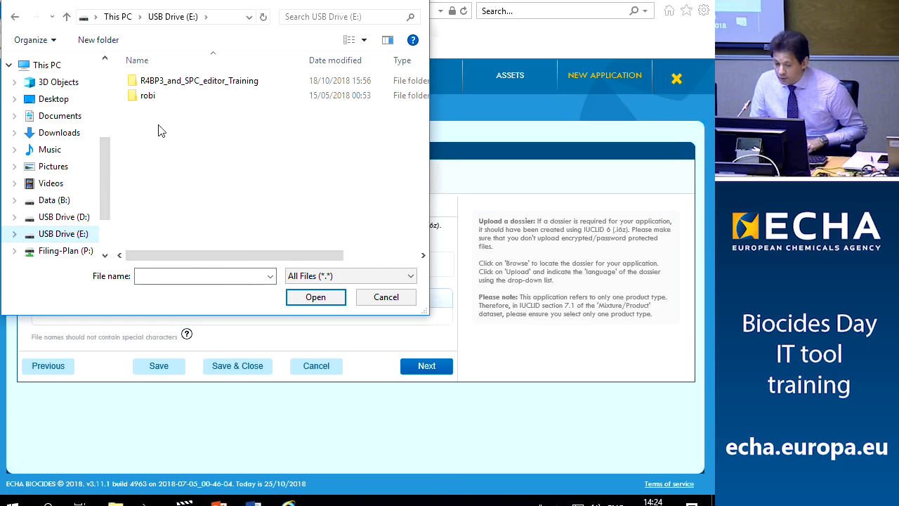
{"action": "double_click", "coordinate": [153, 82]}
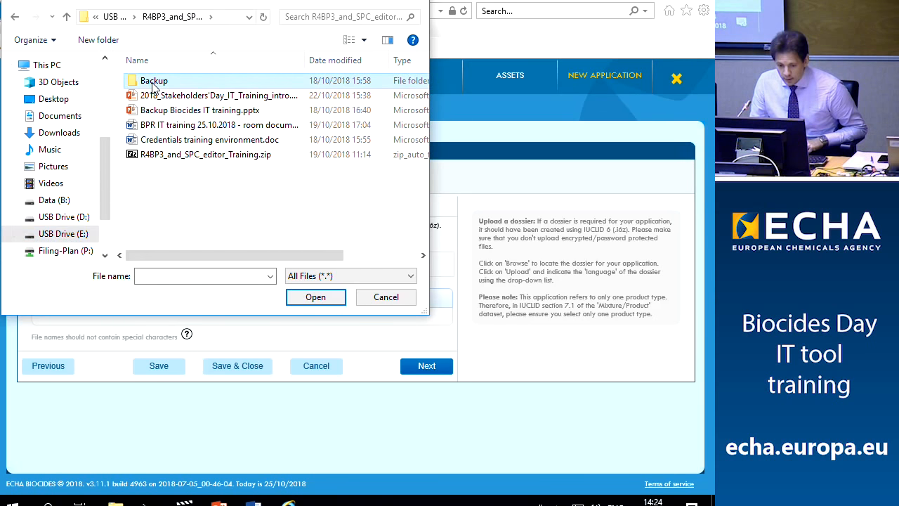
{"action": "double_click", "coordinate": [152, 82]}
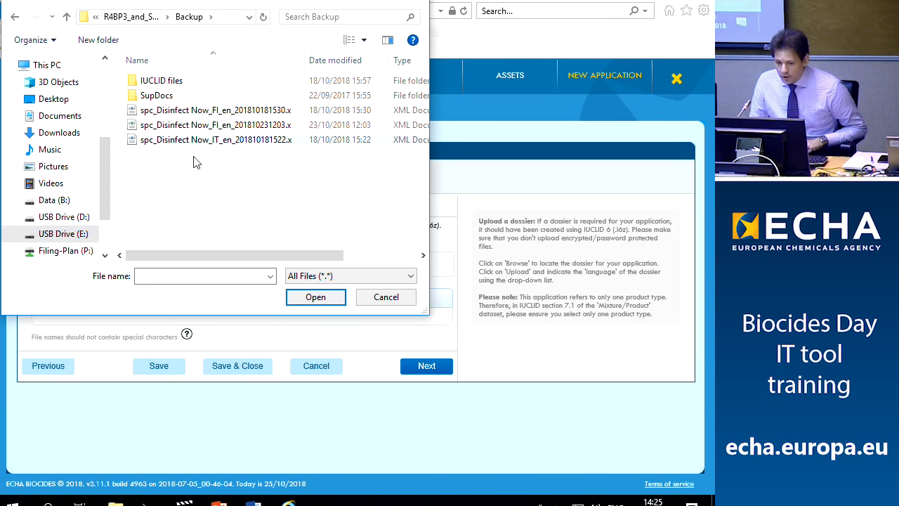
{"action": "double_click", "coordinate": [171, 84]}
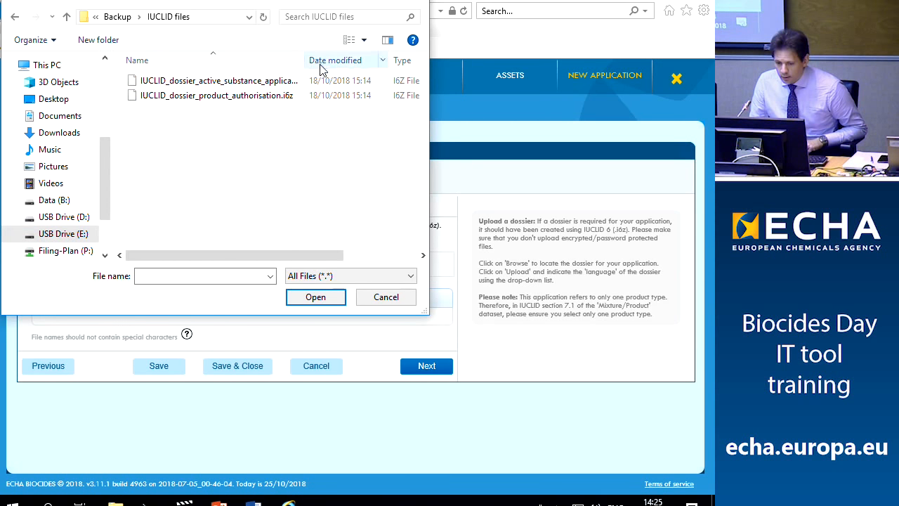
{"action": "left_click_drag", "start_coordinate": [307, 61], "coordinate": [355, 61]}
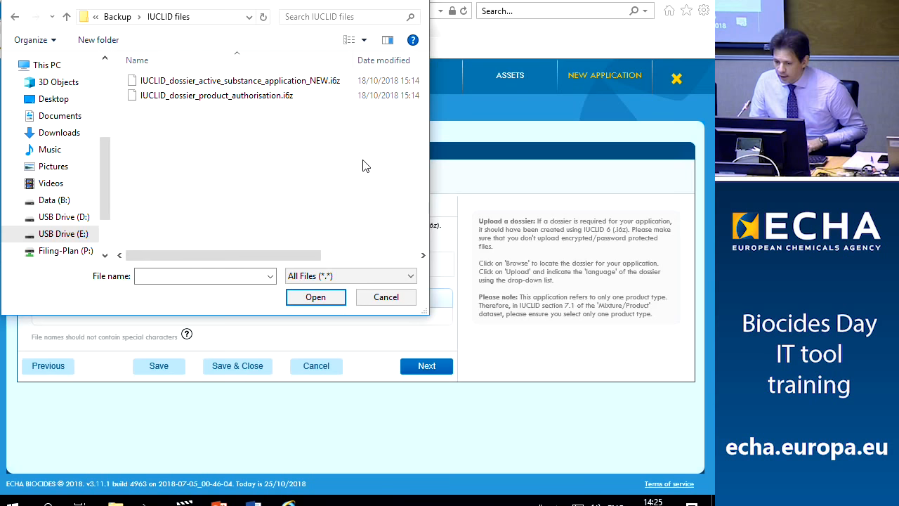
{"action": "left_click", "coordinate": [283, 87]}
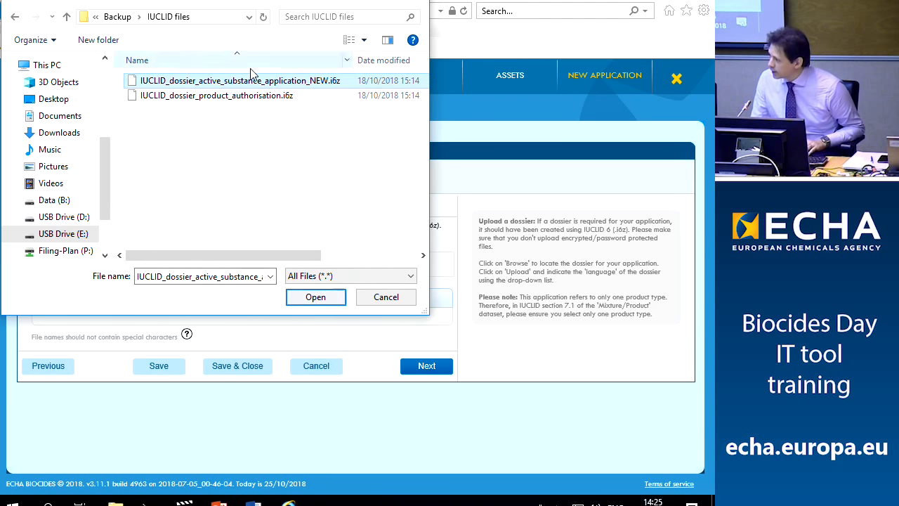
{"action": "left_click", "coordinate": [315, 297]}
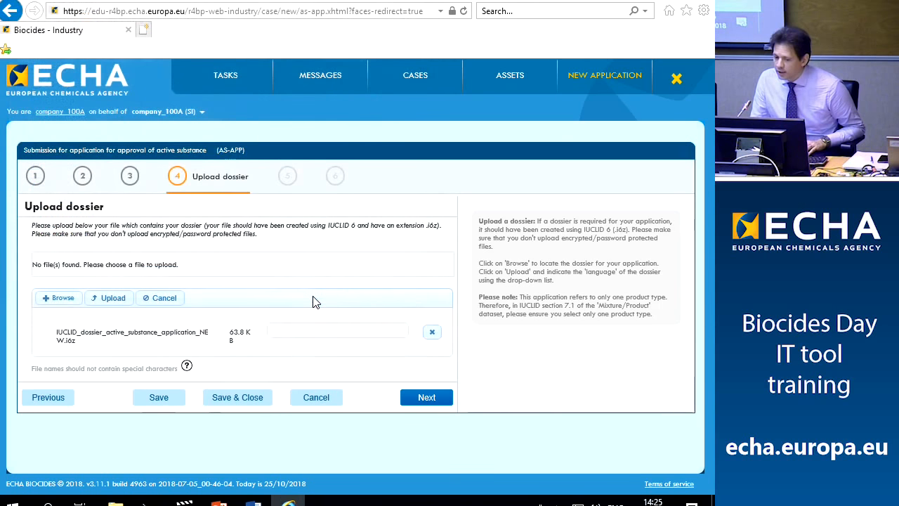
Upload the IUCLID dossier, briefly setting its language to EN - English before clearing it
{"action": "left_click", "coordinate": [114, 299]}
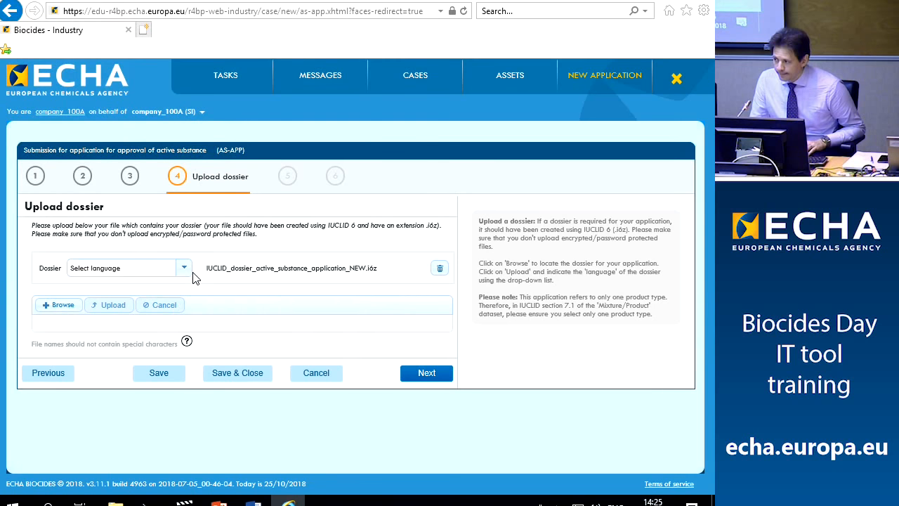
{"action": "left_click", "coordinate": [183, 269]}
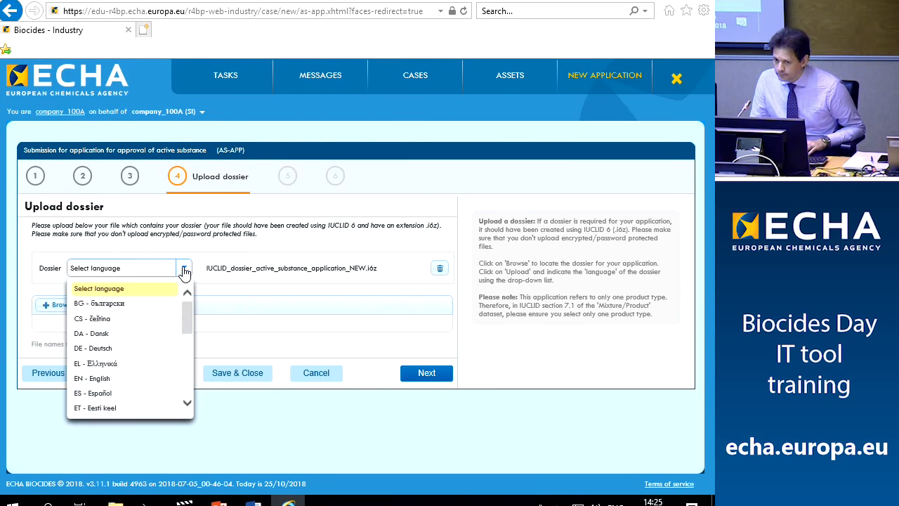
{"action": "left_click", "coordinate": [99, 379]}
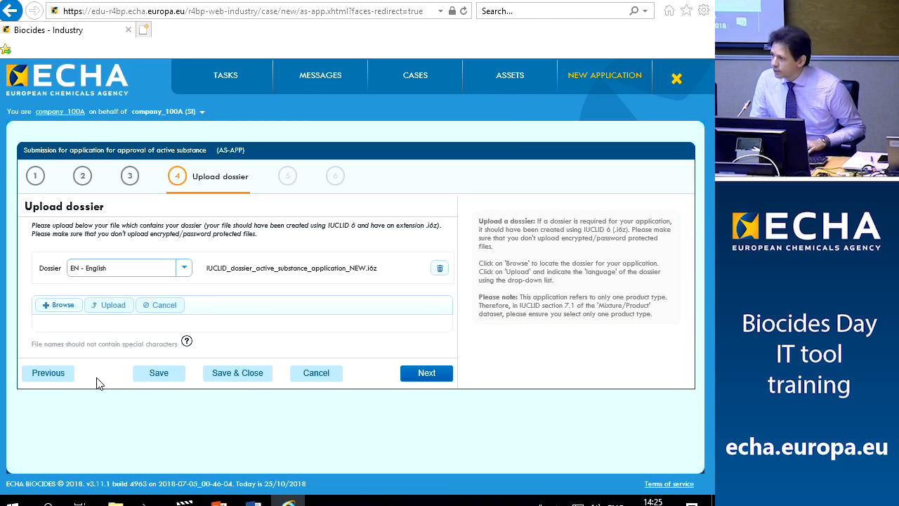
{"action": "key", "text": "s"}
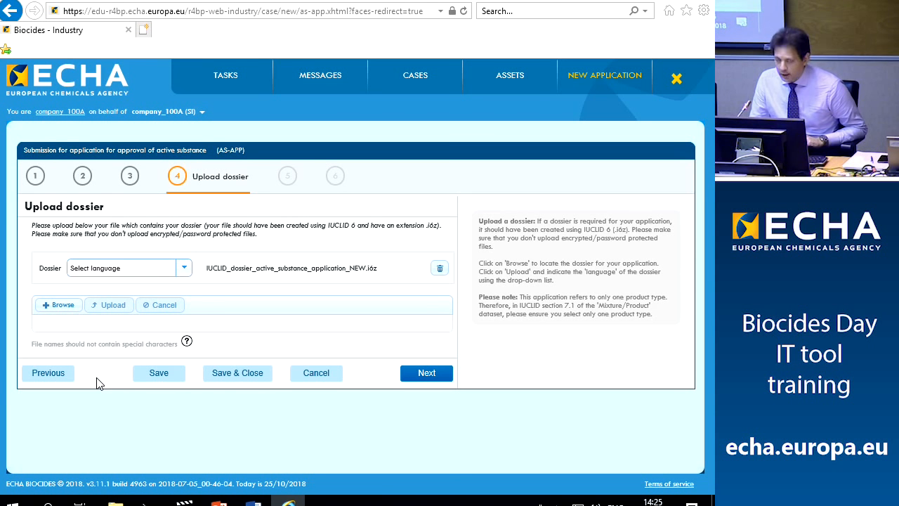
Set the dossier language to EN - English and advance to Upload other files
{"action": "left_click", "coordinate": [421, 374]}
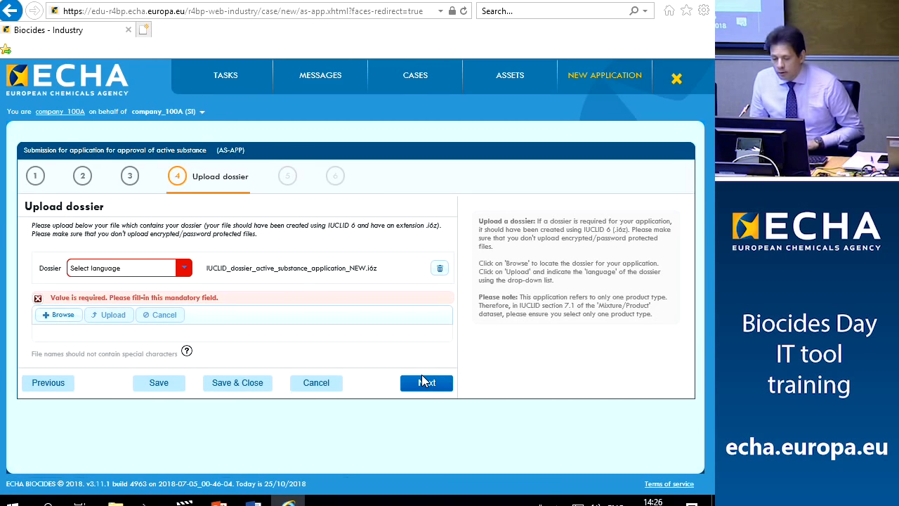
{"action": "left_click", "coordinate": [183, 268]}
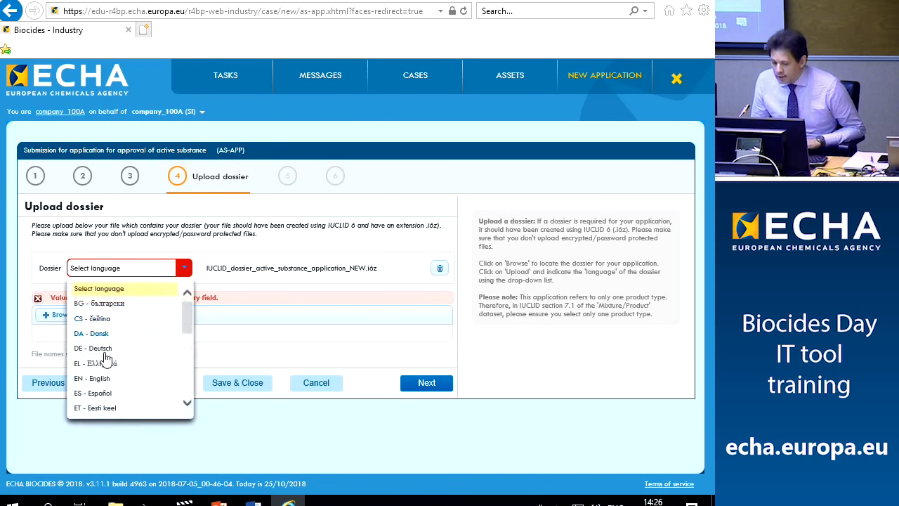
{"action": "left_click", "coordinate": [99, 379]}
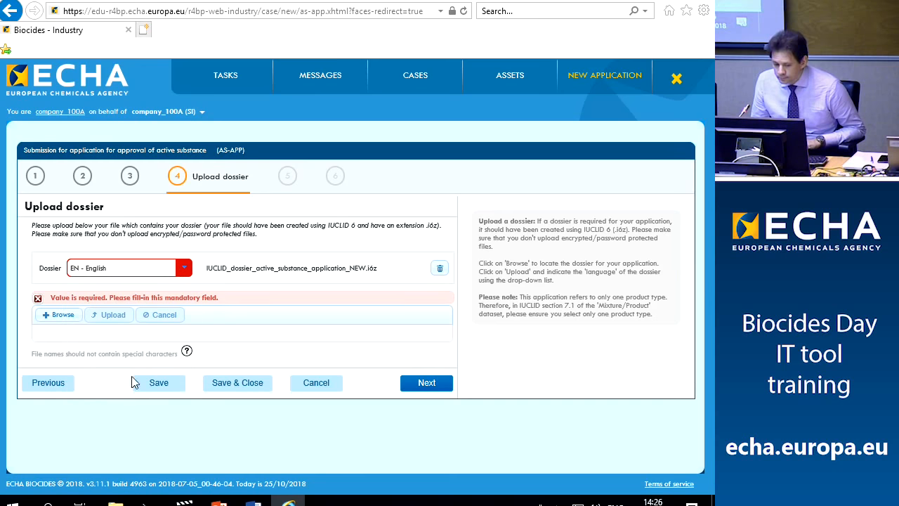
{"action": "left_click", "coordinate": [428, 383]}
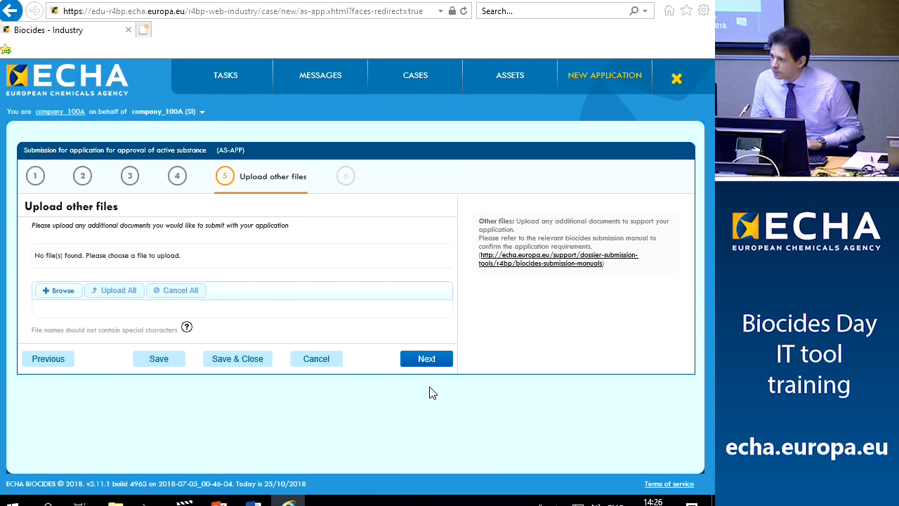
Upload SUPPORTING DOCUMENT.pdf from the Backup > SupDocs folder
{"action": "left_click", "coordinate": [51, 295]}
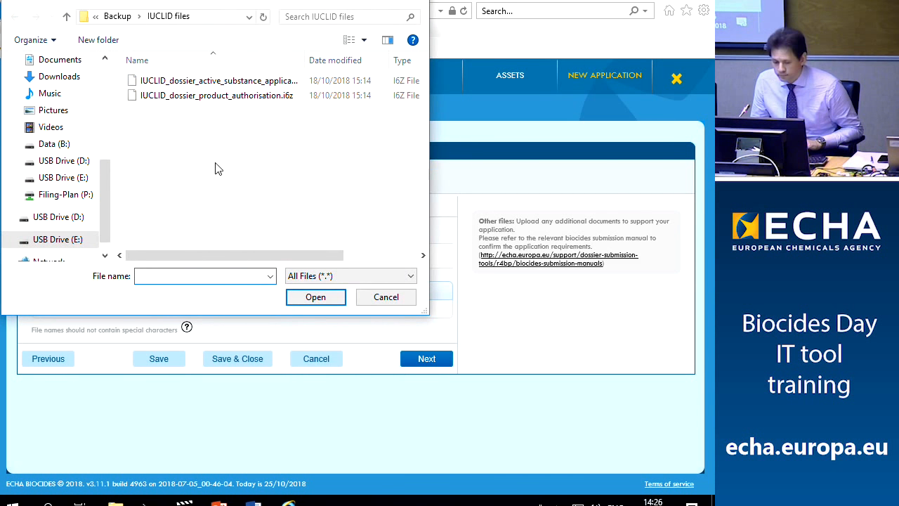
{"action": "left_click", "coordinate": [121, 17]}
{"action": "double_click", "coordinate": [157, 95]}
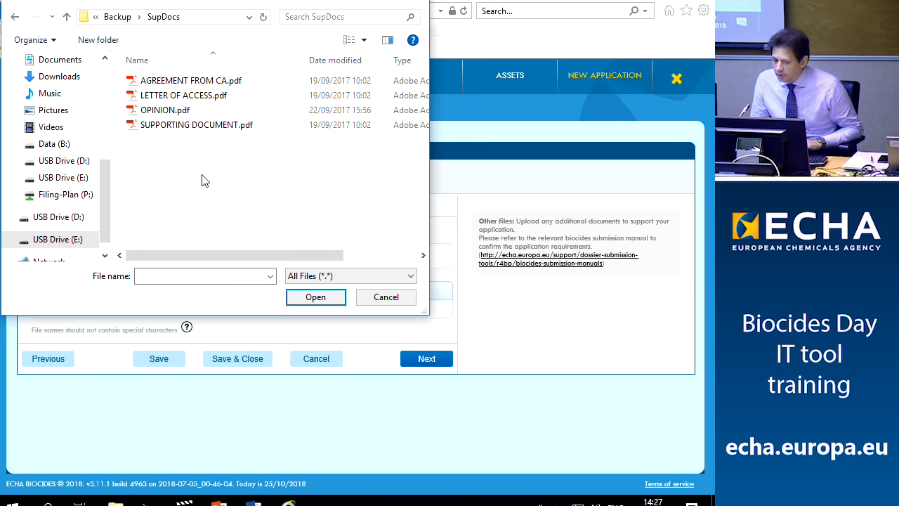
{"action": "left_click", "coordinate": [195, 127]}
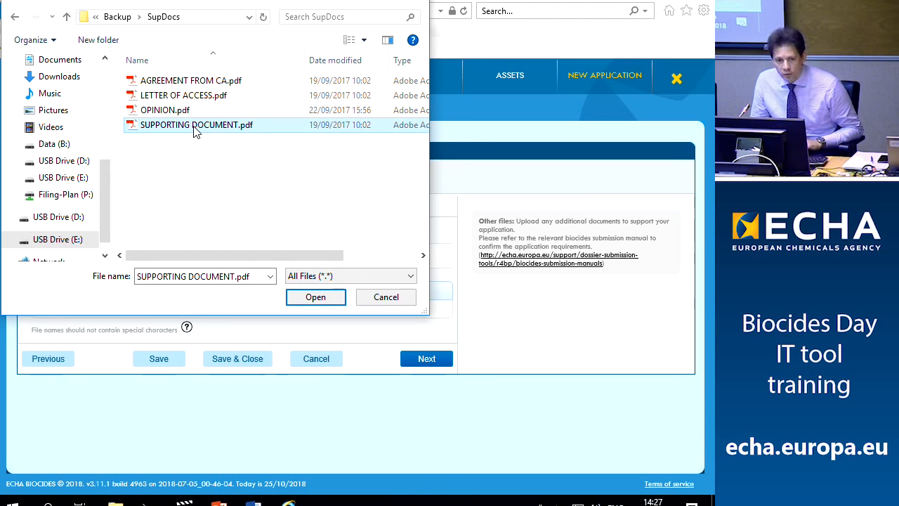
{"action": "left_click", "coordinate": [330, 302]}
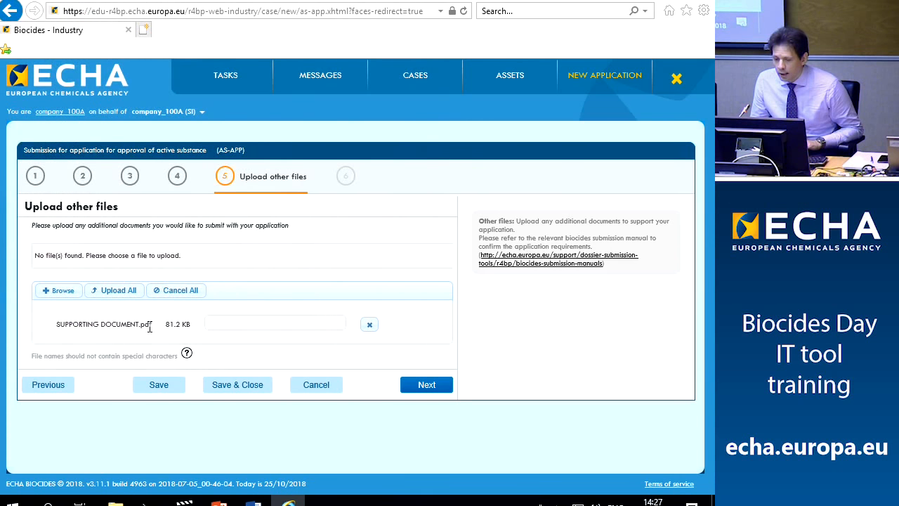
{"action": "left_click", "coordinate": [118, 291]}
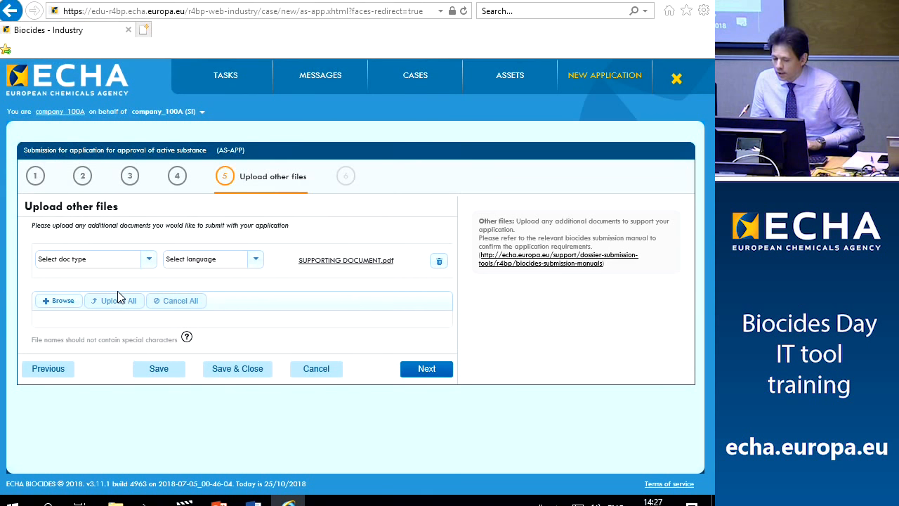
Set the document type to General and language to EN - English, then advance to Confirm application
{"action": "left_click", "coordinate": [150, 260]}
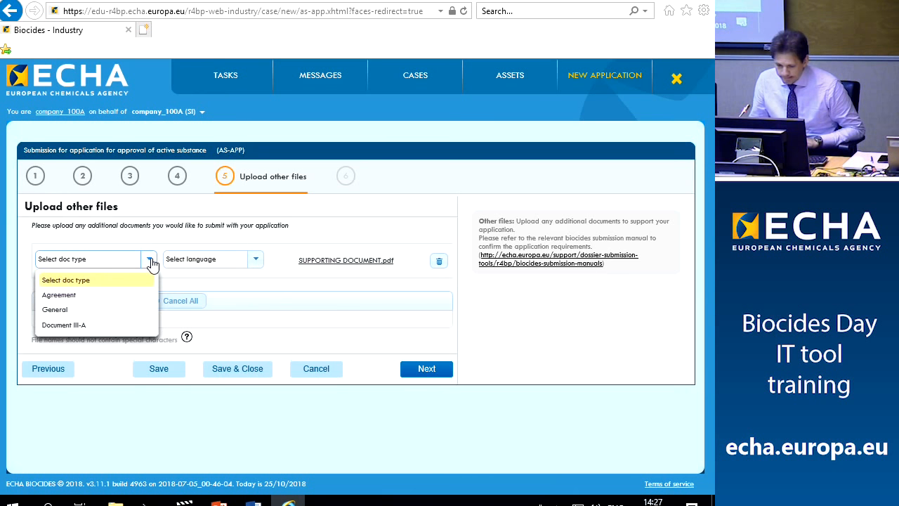
{"action": "left_click", "coordinate": [66, 311]}
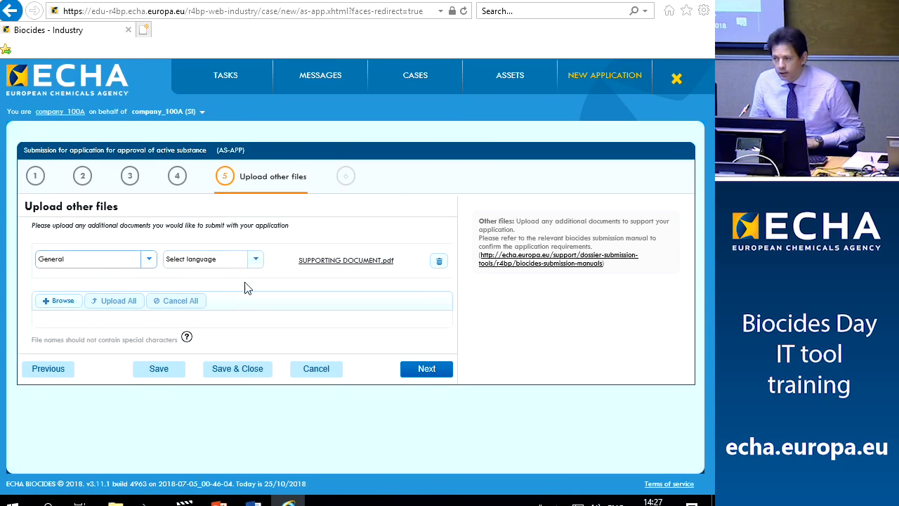
{"action": "left_click", "coordinate": [254, 259]}
{"action": "left_click", "coordinate": [198, 370]}
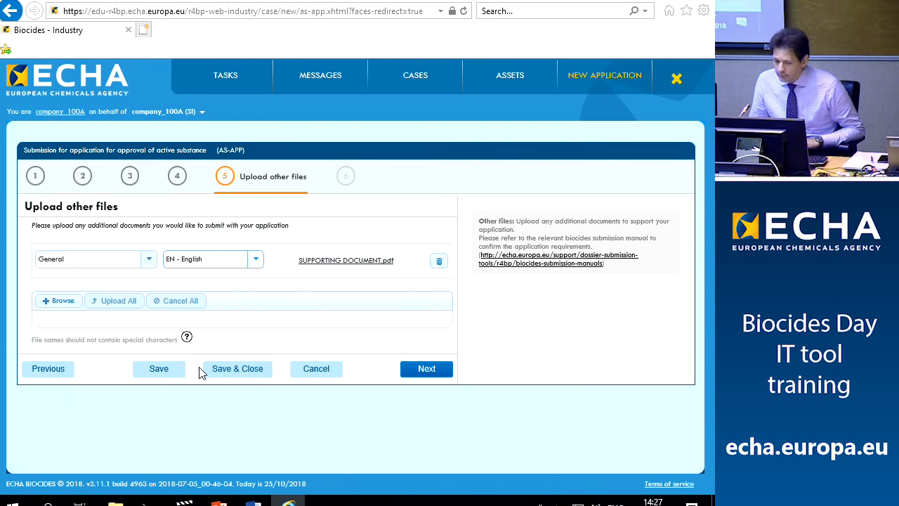
{"action": "left_click", "coordinate": [437, 372]}
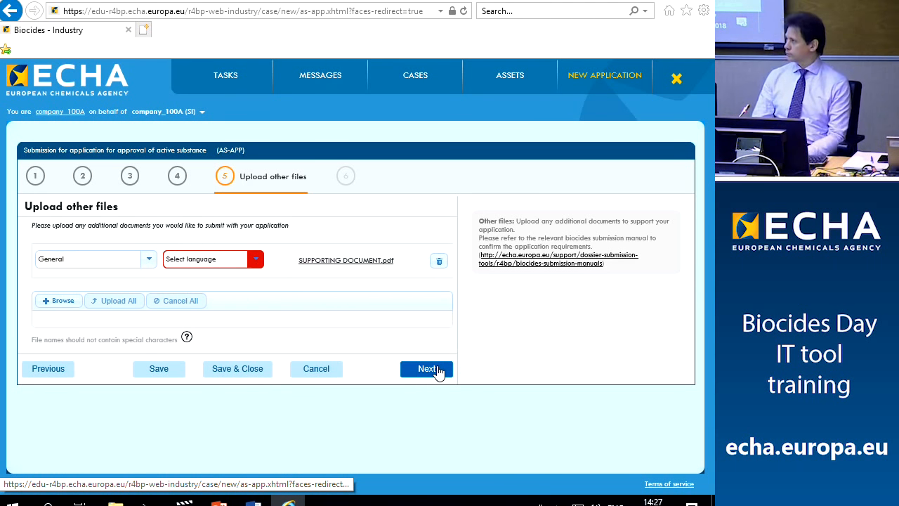
{"action": "left_click", "coordinate": [255, 260]}
{"action": "left_click", "coordinate": [199, 375]}
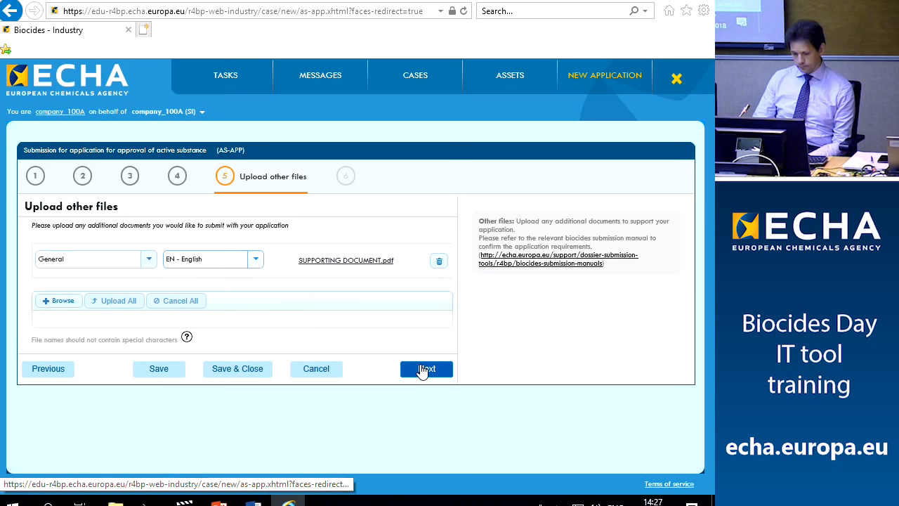
{"action": "left_click", "coordinate": [424, 369]}
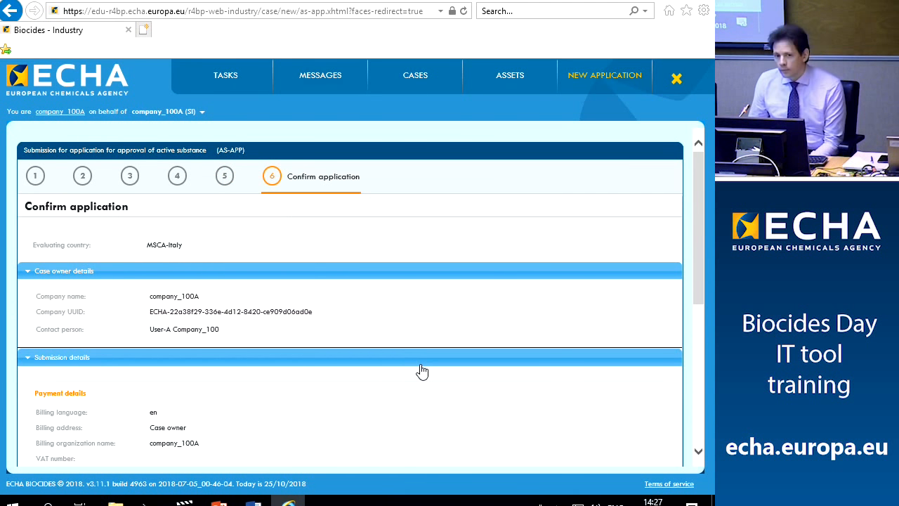
Review the application summary and expand Files uploaded to see the dossier and General document
{"action": "scroll", "coordinate": [421, 372], "scroll_direction": "down", "scroll_amount": 3}
{"action": "scroll", "coordinate": [391, 349], "scroll_direction": "up", "scroll_amount": 4}
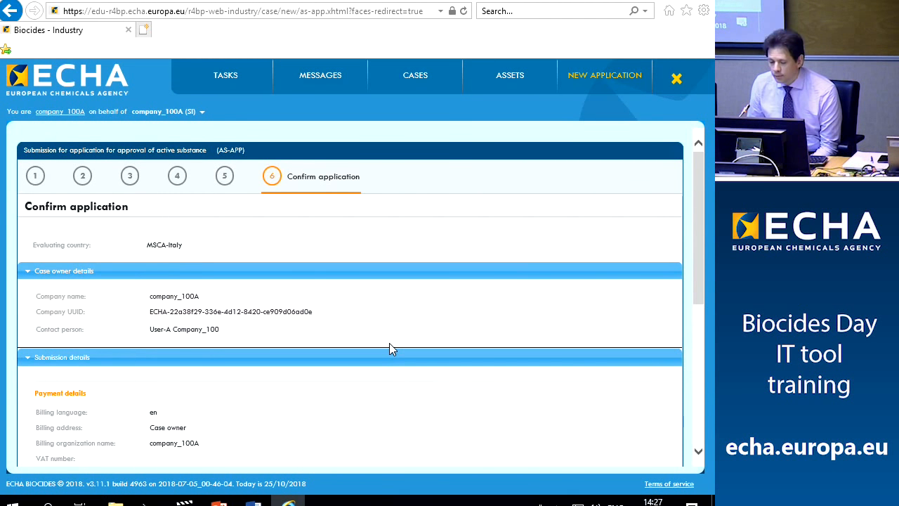
{"action": "scroll", "coordinate": [390, 345], "scroll_direction": "down", "scroll_amount": 1}
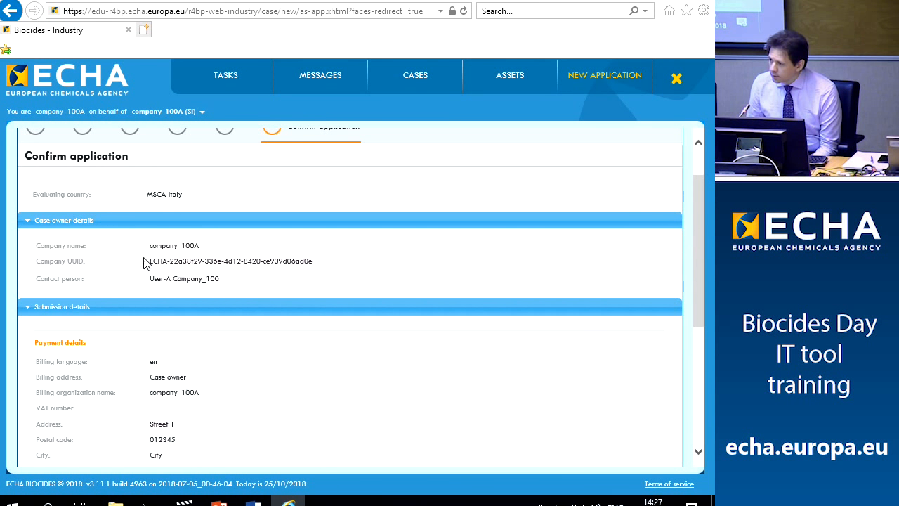
{"action": "scroll", "coordinate": [178, 274], "scroll_direction": "down", "scroll_amount": 1}
{"action": "scroll", "coordinate": [178, 274], "scroll_direction": "down", "scroll_amount": 1}
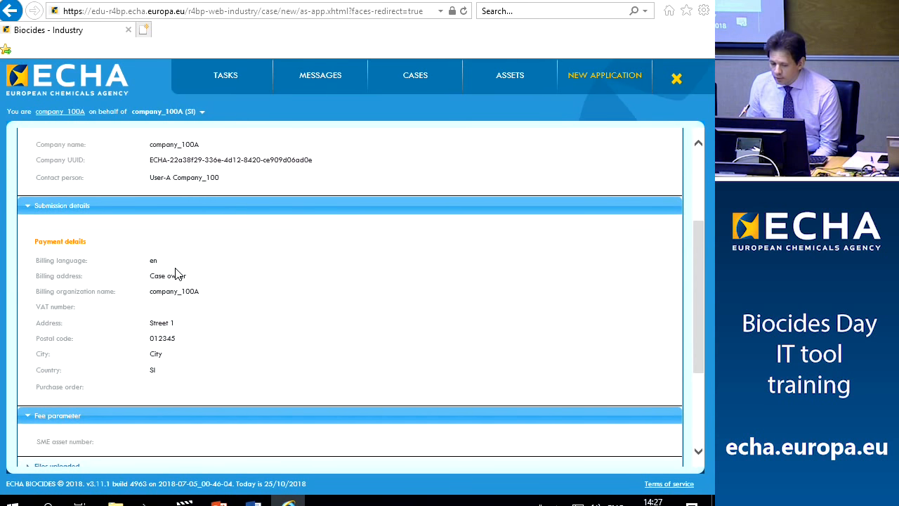
{"action": "scroll", "coordinate": [176, 275], "scroll_direction": "down", "scroll_amount": 3}
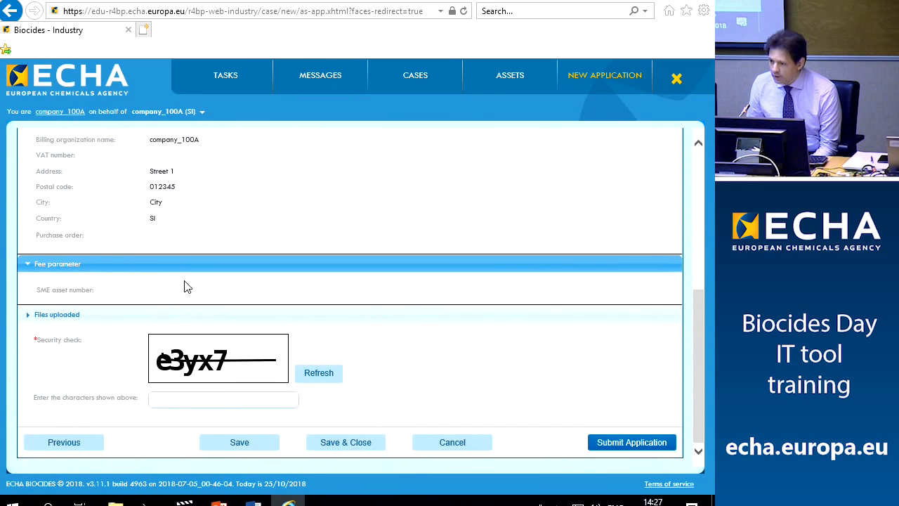
{"action": "scroll", "coordinate": [186, 287], "scroll_direction": "up", "scroll_amount": 5}
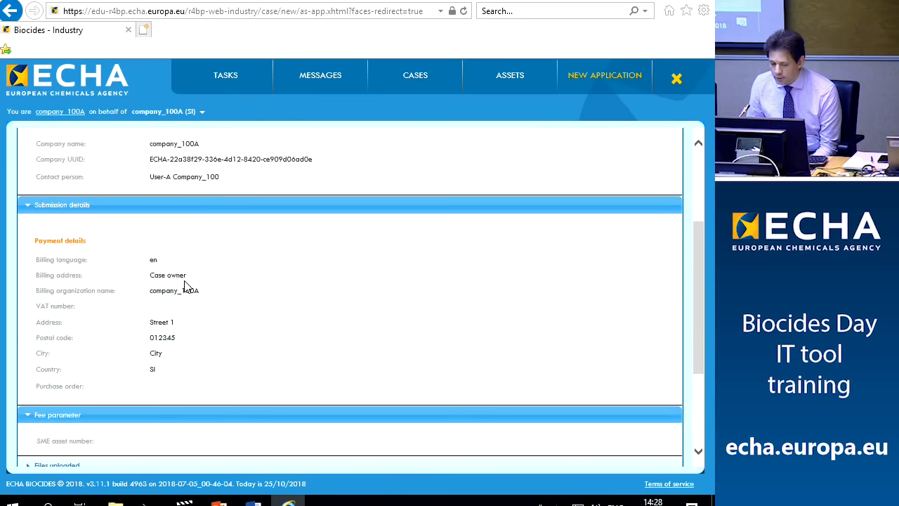
{"action": "scroll", "coordinate": [186, 287], "scroll_direction": "down", "scroll_amount": 4}
{"action": "scroll", "coordinate": [186, 287], "scroll_direction": "up", "scroll_amount": 5}
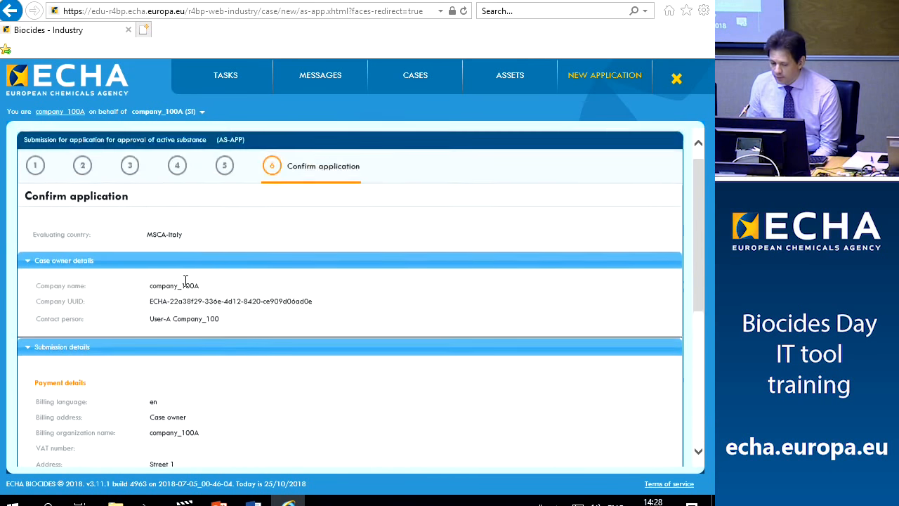
{"action": "scroll", "coordinate": [186, 287], "scroll_direction": "down", "scroll_amount": 2}
{"action": "scroll", "coordinate": [186, 287], "scroll_direction": "up", "scroll_amount": 3}
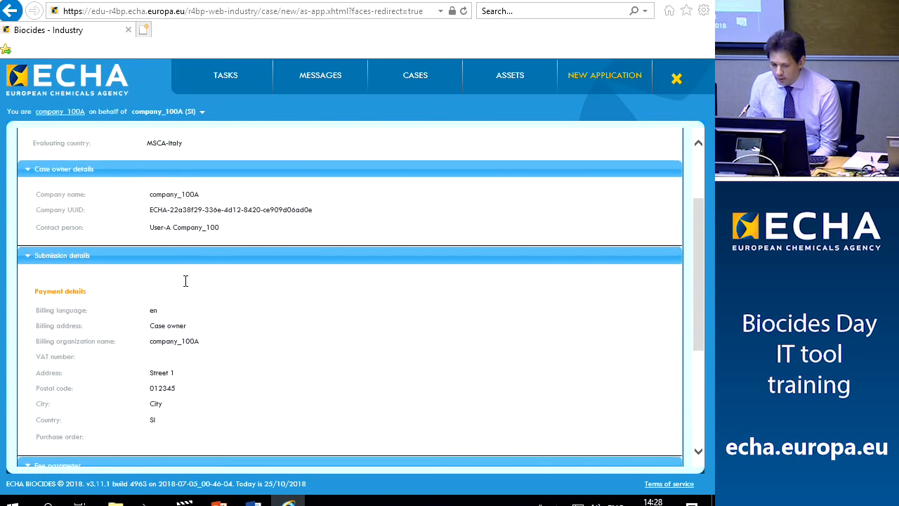
{"action": "scroll", "coordinate": [187, 287], "scroll_direction": "down", "scroll_amount": 2}
{"action": "scroll", "coordinate": [186, 286], "scroll_direction": "down", "scroll_amount": 2}
{"action": "scroll", "coordinate": [186, 286], "scroll_direction": "down", "scroll_amount": 2}
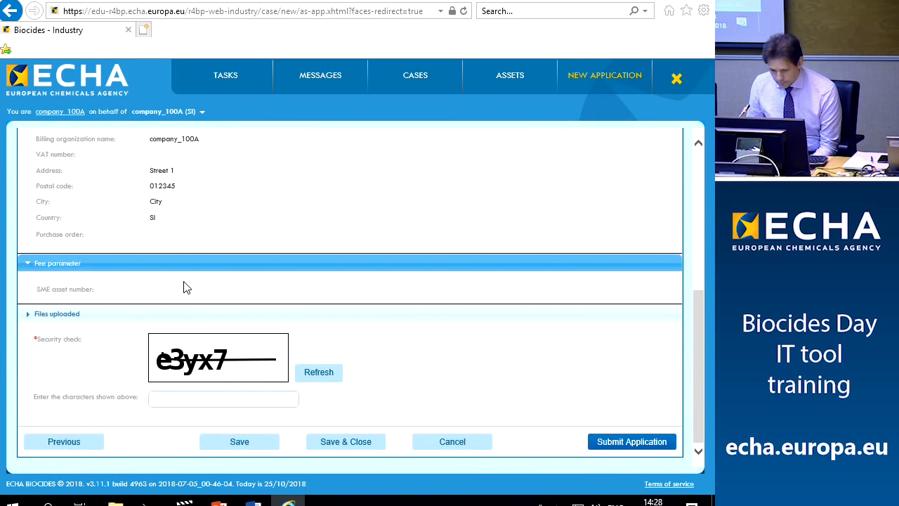
{"action": "left_click", "coordinate": [26, 316]}
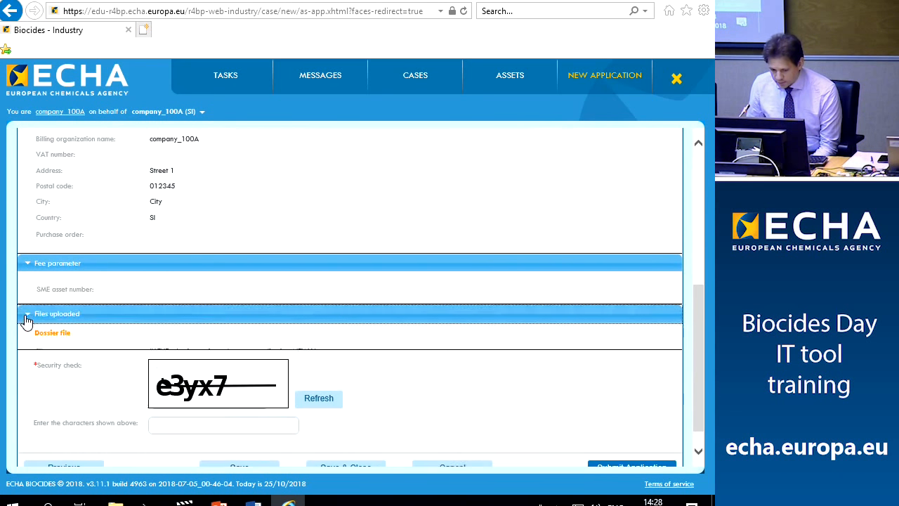
{"action": "scroll", "coordinate": [415, 395], "scroll_direction": "down", "scroll_amount": 2}
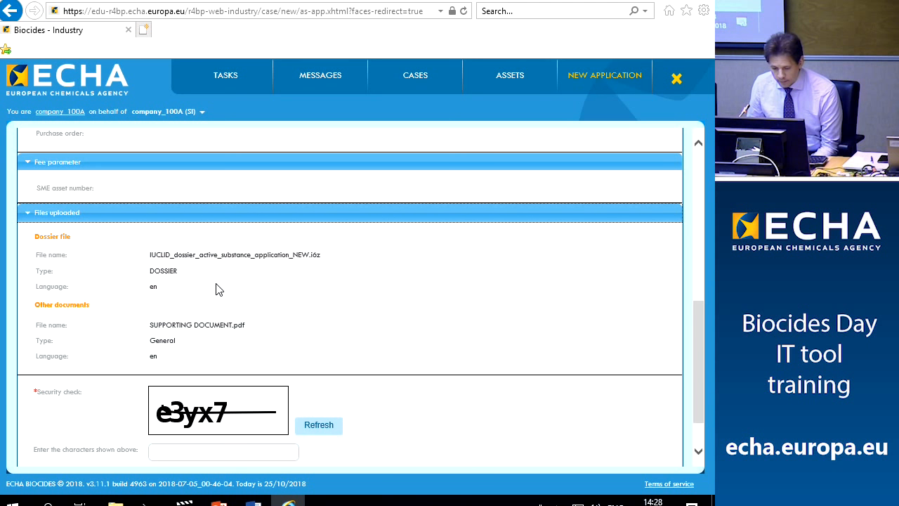
Enter the security check characters in the captcha field
{"action": "scroll", "coordinate": [216, 289], "scroll_direction": "down", "scroll_amount": 1}
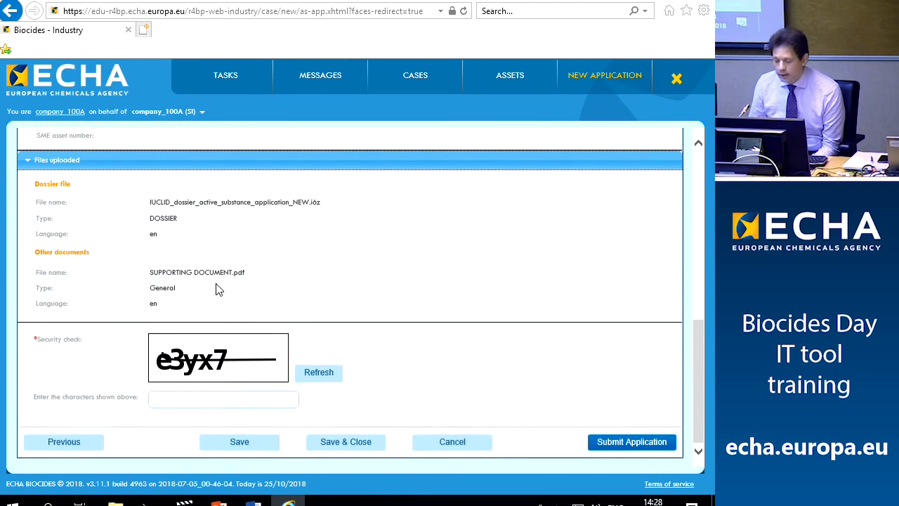
{"action": "left_click", "coordinate": [172, 402]}
{"action": "left_click", "coordinate": [168, 401]}
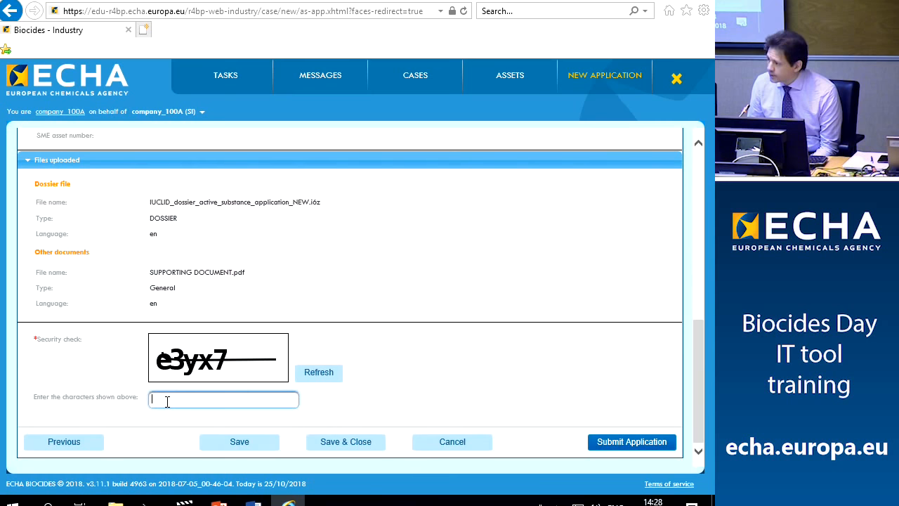
{"action": "type", "text": "e3yx"}
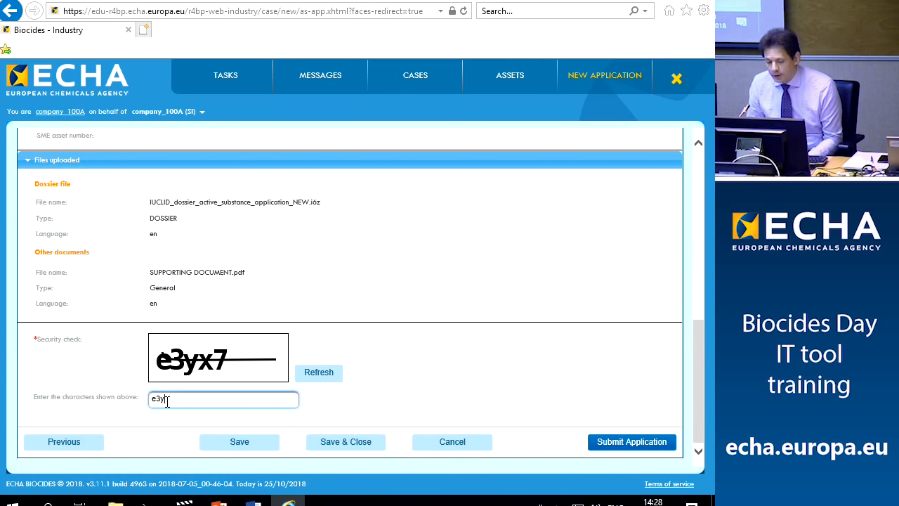
{"action": "type", "text": "7"}
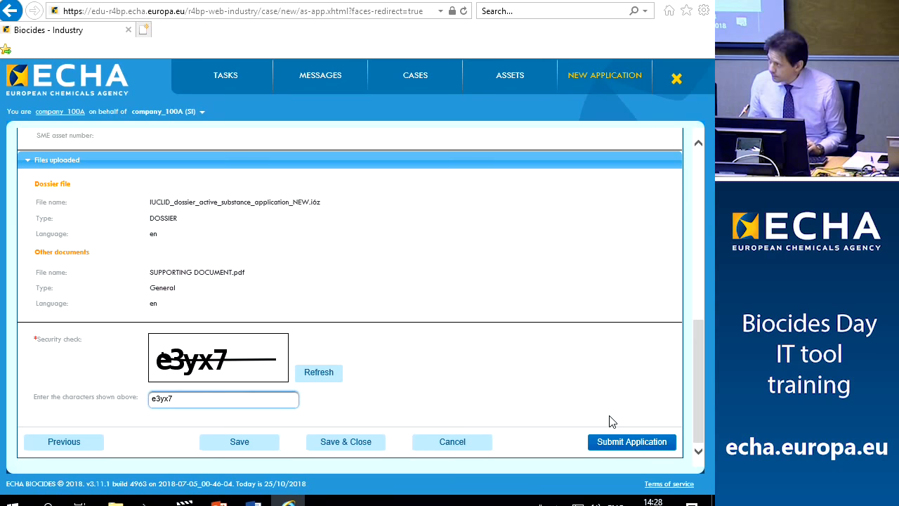
Submit the application and paste its submission number, minus the /1 suffix, into the Notepad note
{"action": "left_click", "coordinate": [623, 444]}
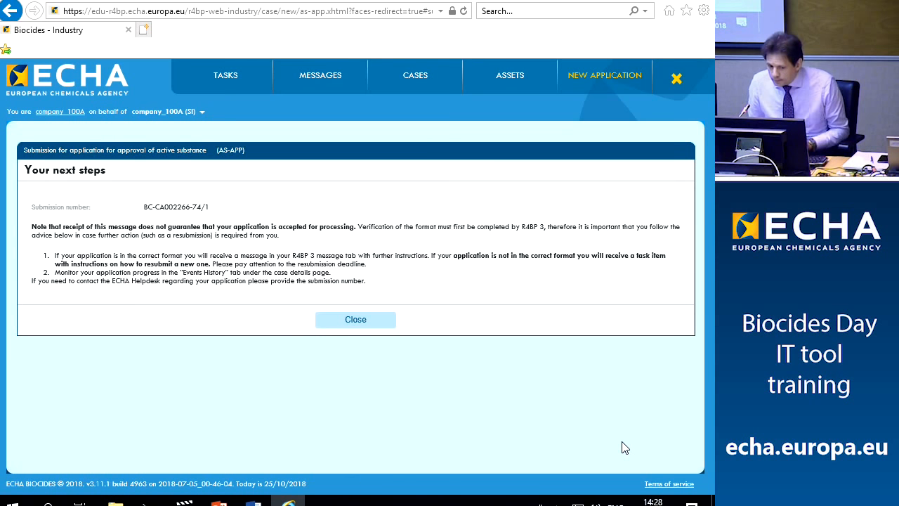
{"action": "left_click_drag", "start_coordinate": [142, 208], "coordinate": [199, 214]}
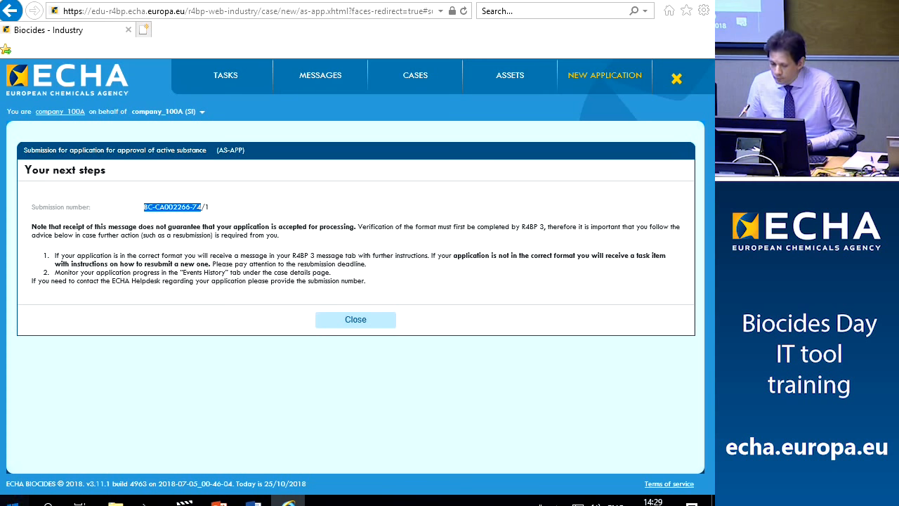
{"action": "right_click", "coordinate": [175, 207]}
{"action": "left_click", "coordinate": [201, 232]}
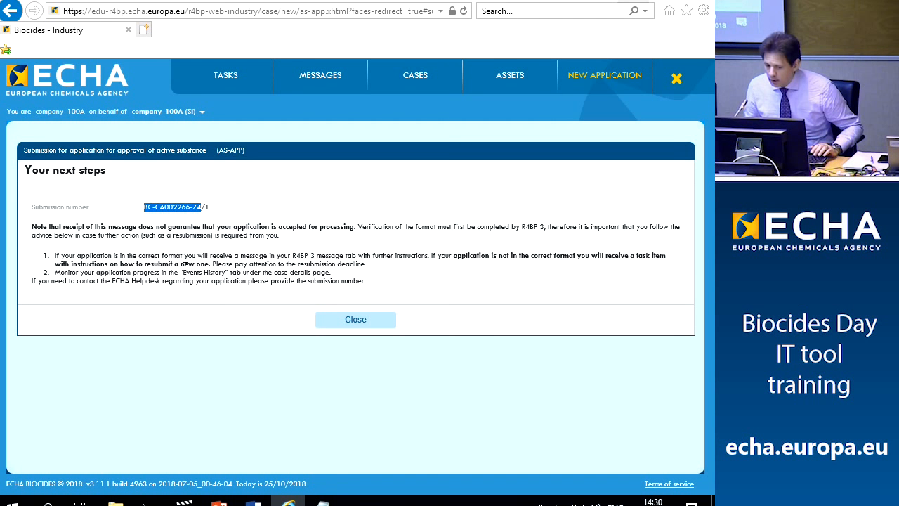
{"action": "left_click", "coordinate": [322, 500]}
{"action": "right_click", "coordinate": [131, 145]}
{"action": "left_click", "coordinate": [173, 207]}
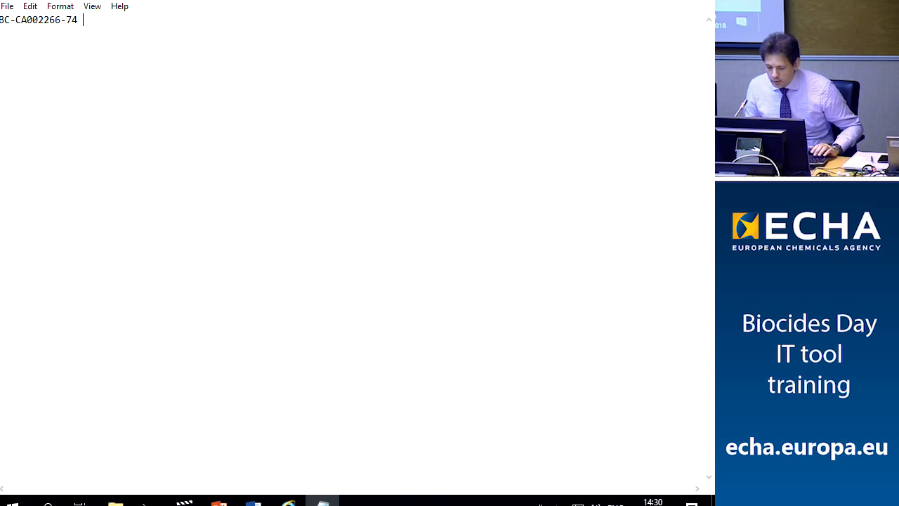
Type 'active substance approval' after case number BC-CA002266-74 in the note, fixing typos
{"action": "type", "text": "active sdu"}
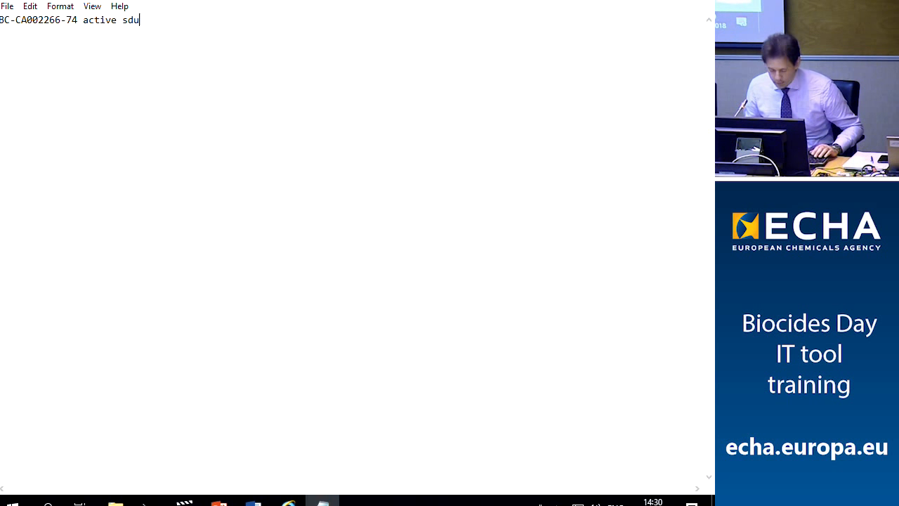
{"action": "type", "text": "bstan"}
{"action": "key", "text": "BackSpace"}
{"action": "key", "text": "BackSpace"}
{"action": "key", "text": "BackSpace"}
{"action": "key", "text": "BackSpace"}
{"action": "key", "text": "BackSpace"}
{"action": "key", "text": "BackSpace"}
{"action": "key", "text": "BackSpace"}
{"action": "type", "text": "ubstance ap"}
{"action": "key", "text": "BackSpace"}
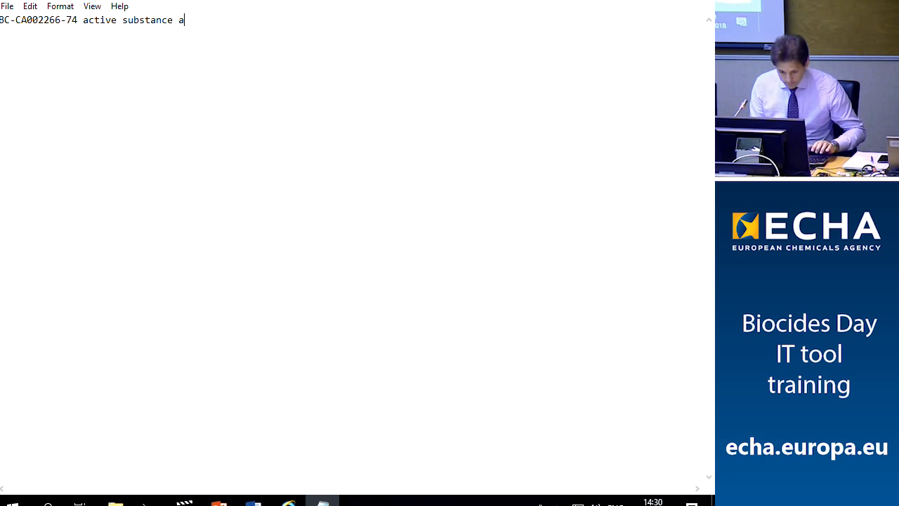
{"action": "type", "text": "pproval"}
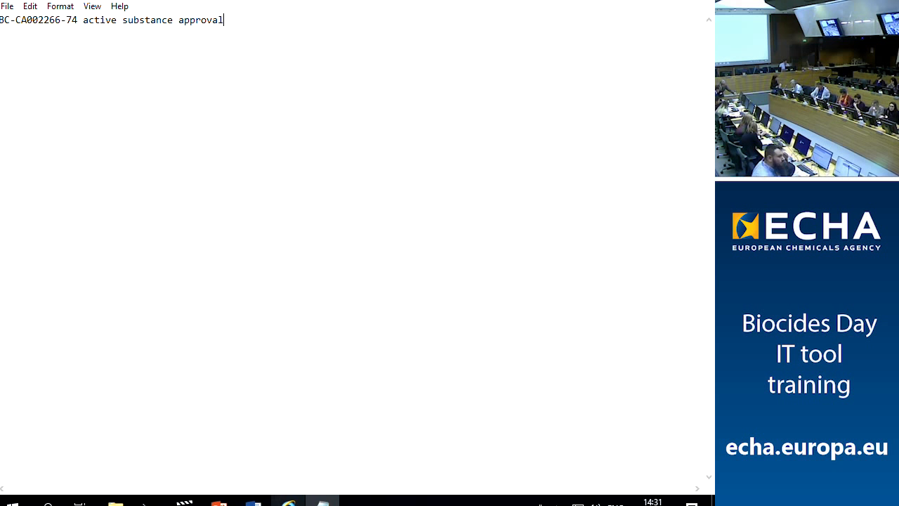
Open case BC-CA002266-74 from My cases to see its chlorine dioxide AS-APP details
{"action": "left_click", "coordinate": [289, 501]}
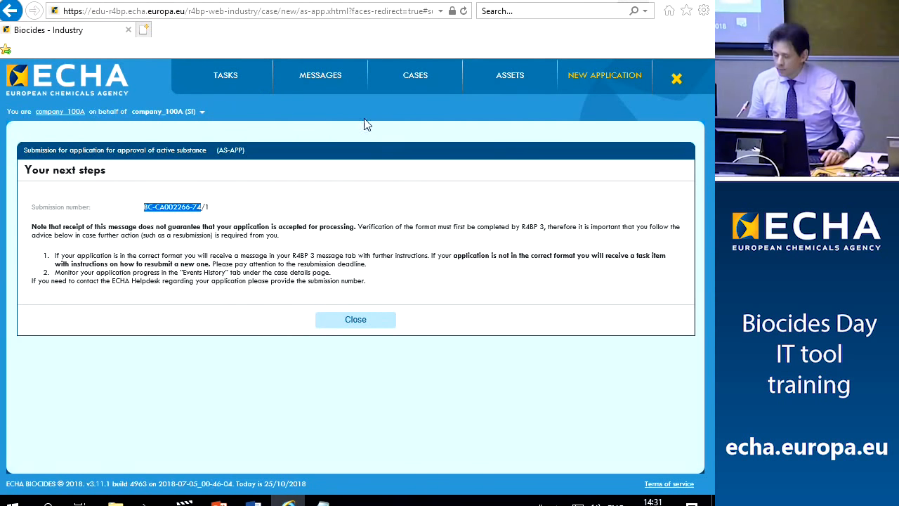
{"action": "left_click", "coordinate": [419, 81]}
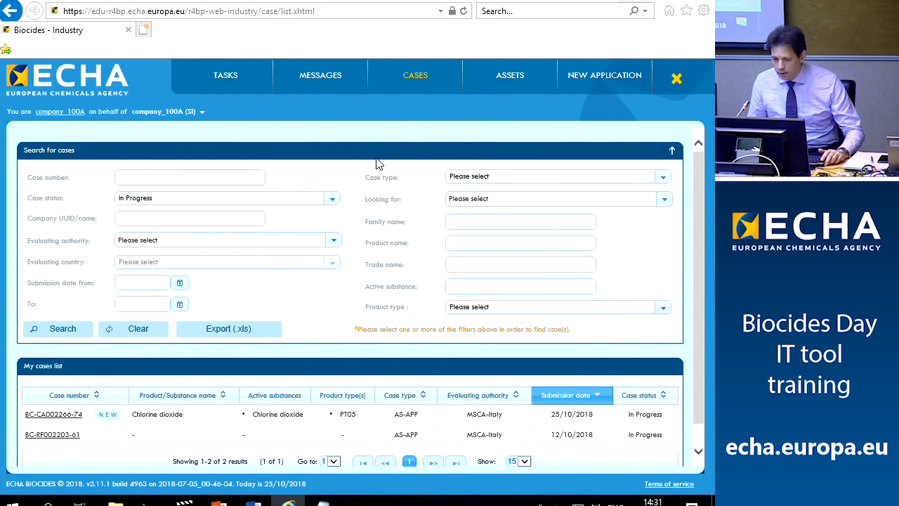
{"action": "scroll", "coordinate": [376, 163], "scroll_direction": "down", "scroll_amount": 1}
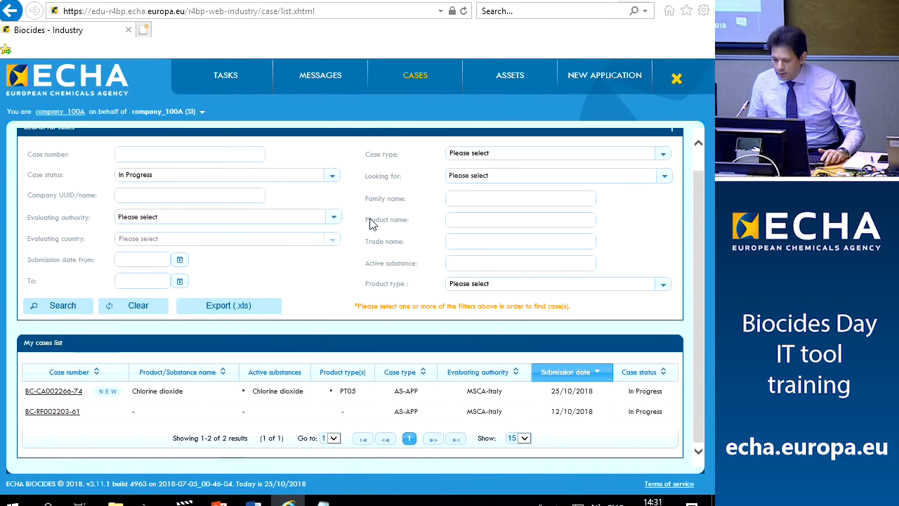
{"action": "key", "text": "alt+Tab"}
{"action": "left_click", "coordinate": [289, 500]}
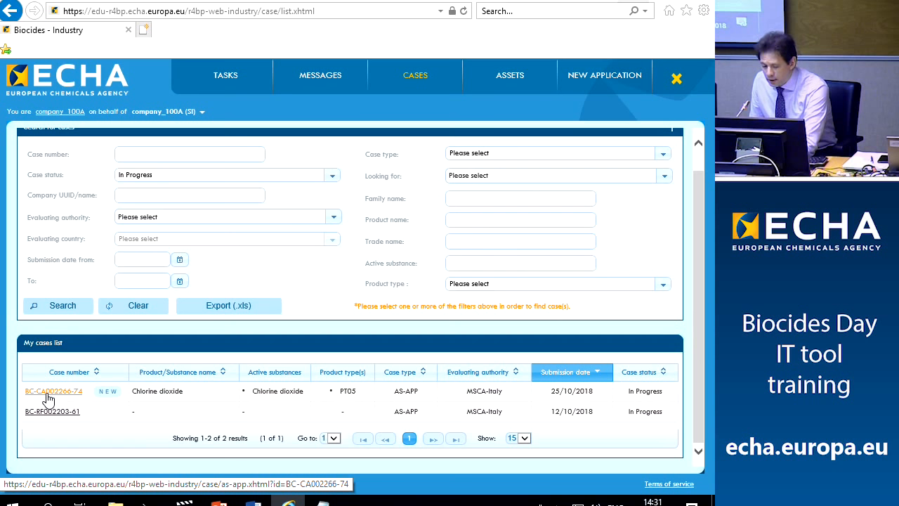
{"action": "left_click", "coordinate": [48, 393]}
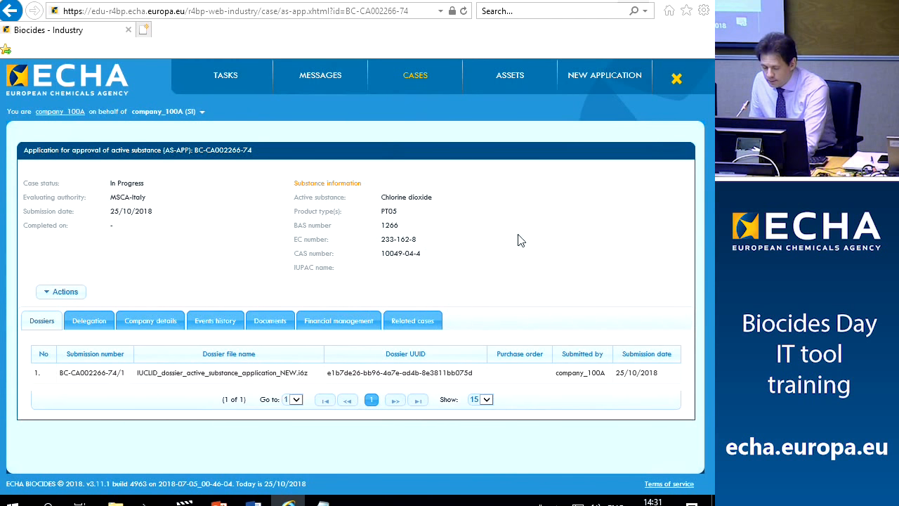
Show the case's events history down to 'ECHA acceptance started, due by 29/11/2018'
{"action": "left_click", "coordinate": [224, 321]}
{"action": "scroll", "coordinate": [226, 320], "scroll_direction": "down", "scroll_amount": 2}
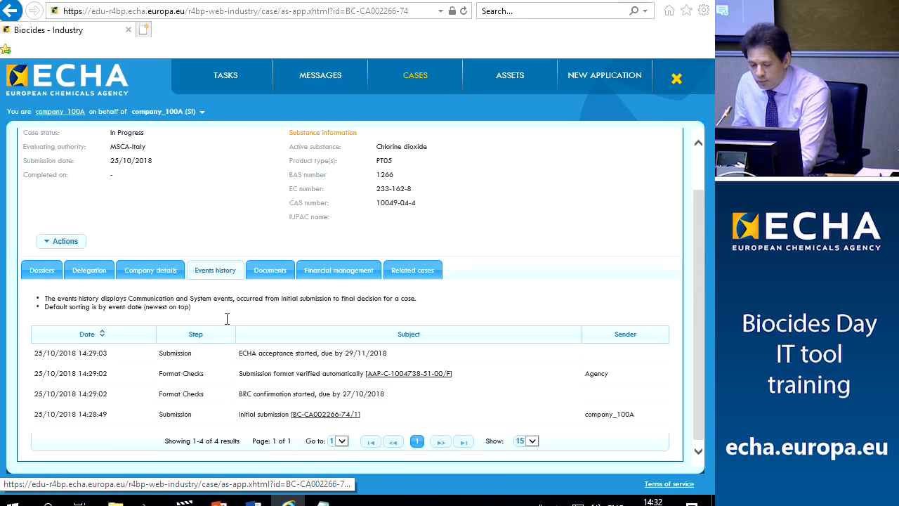
Move the training materials folder window up to the USB drive level
{"action": "mouse_move", "coordinate": [115, 500]}
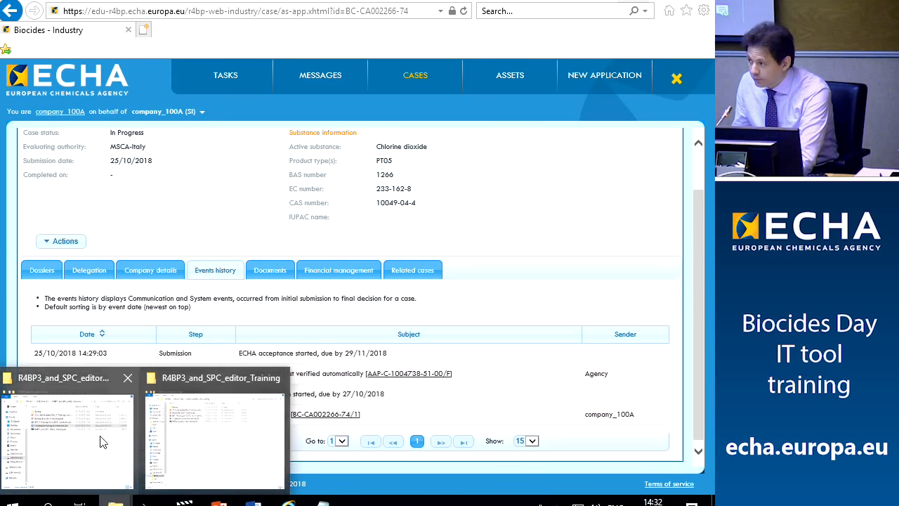
{"action": "left_click", "coordinate": [81, 441]}
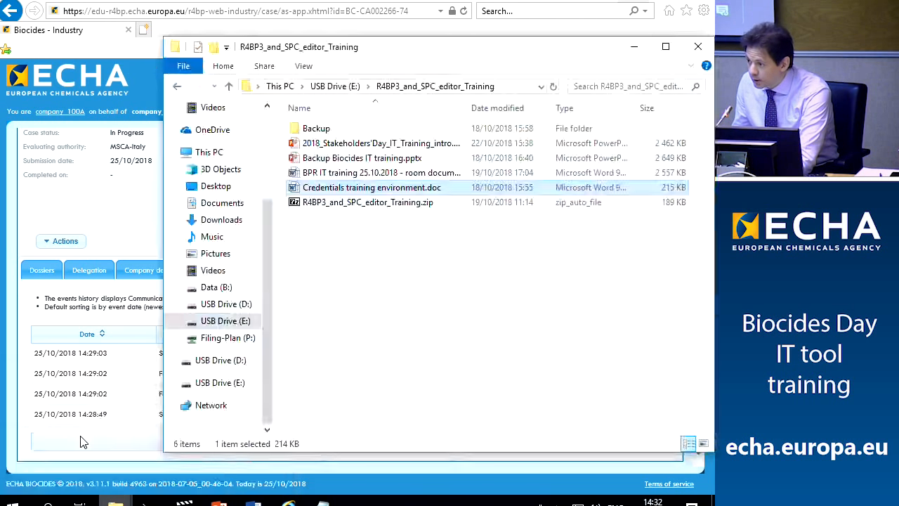
{"action": "left_click", "coordinate": [177, 84]}
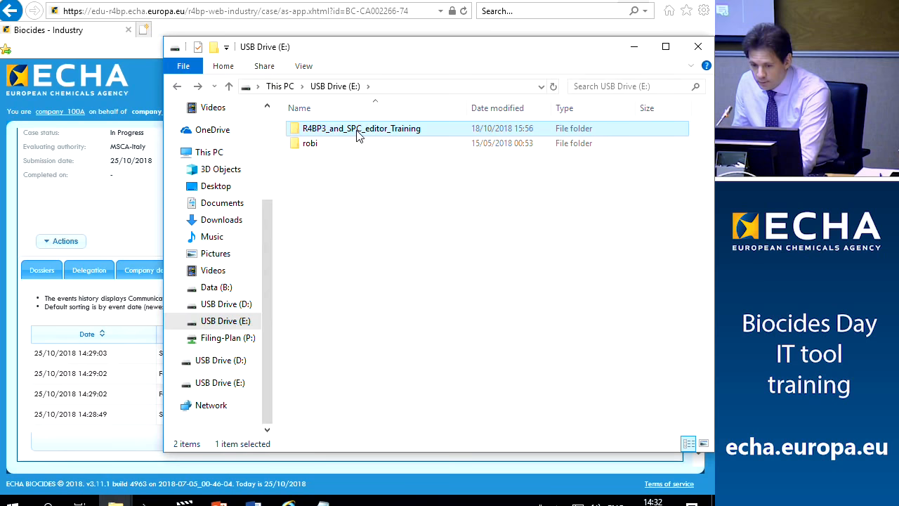
{"action": "left_click", "coordinate": [289, 500]}
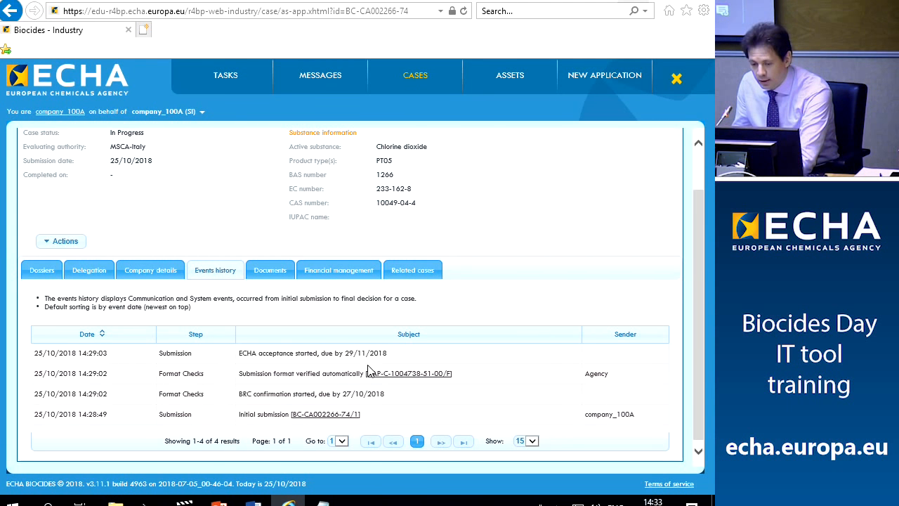
Browse to R4BP3_and_SPC_editor_Training > Backup > IUCLID files and widen the Name column
{"action": "mouse_move", "coordinate": [116, 499]}
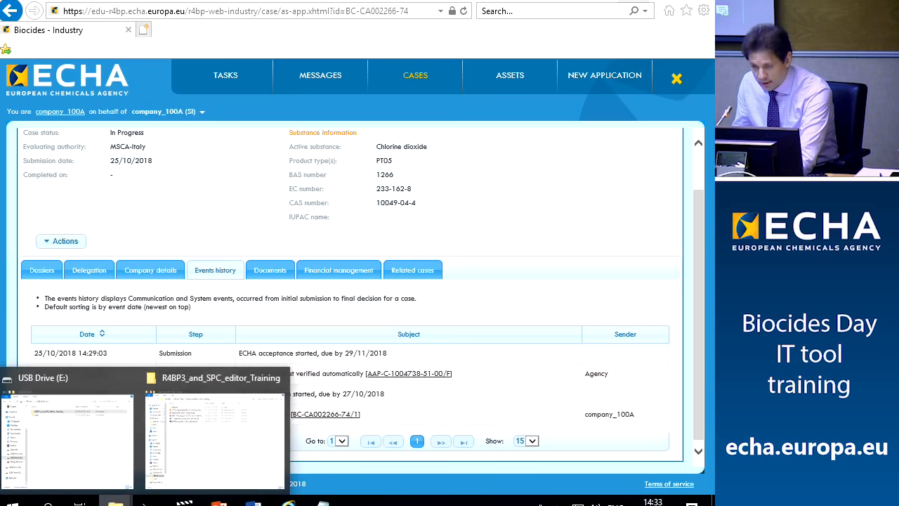
{"action": "left_click", "coordinate": [109, 457]}
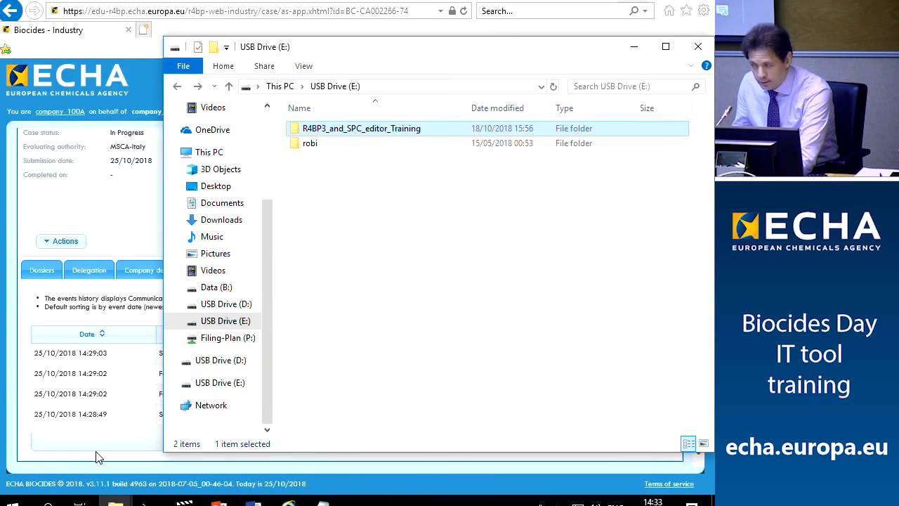
{"action": "double_click", "coordinate": [353, 134]}
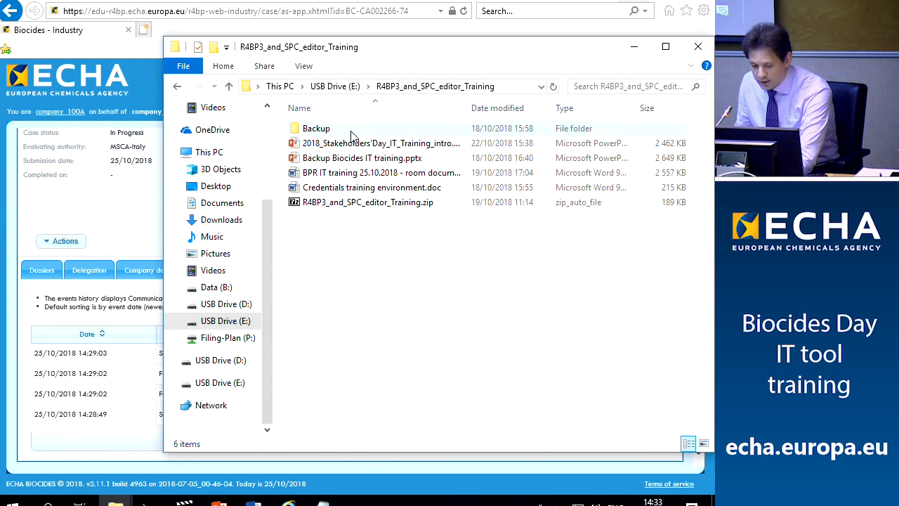
{"action": "double_click", "coordinate": [321, 130]}
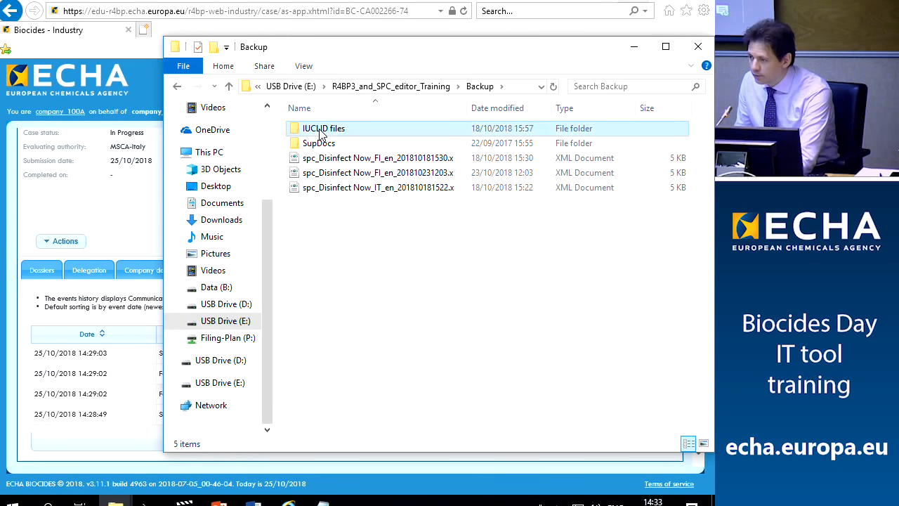
{"action": "double_click", "coordinate": [322, 131]}
{"action": "left_click_drag", "start_coordinate": [468, 107], "coordinate": [559, 107]}
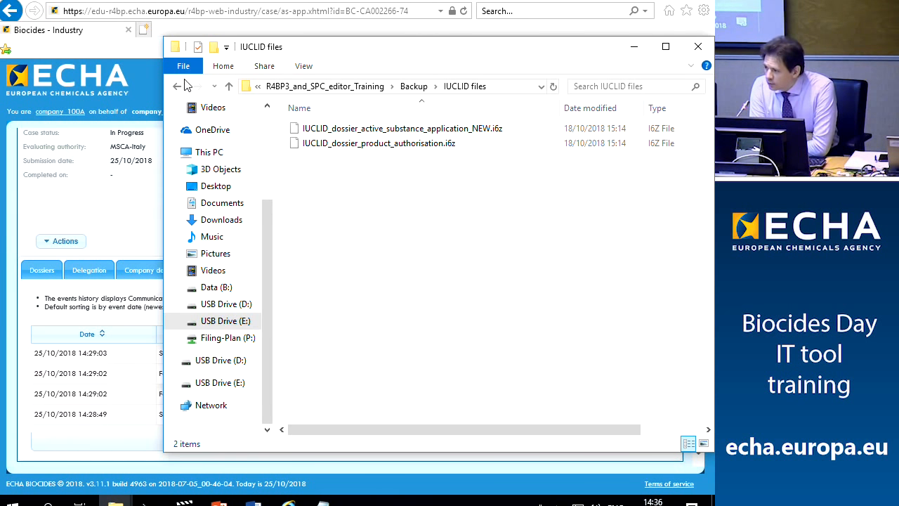
{"action": "left_click", "coordinate": [288, 500]}
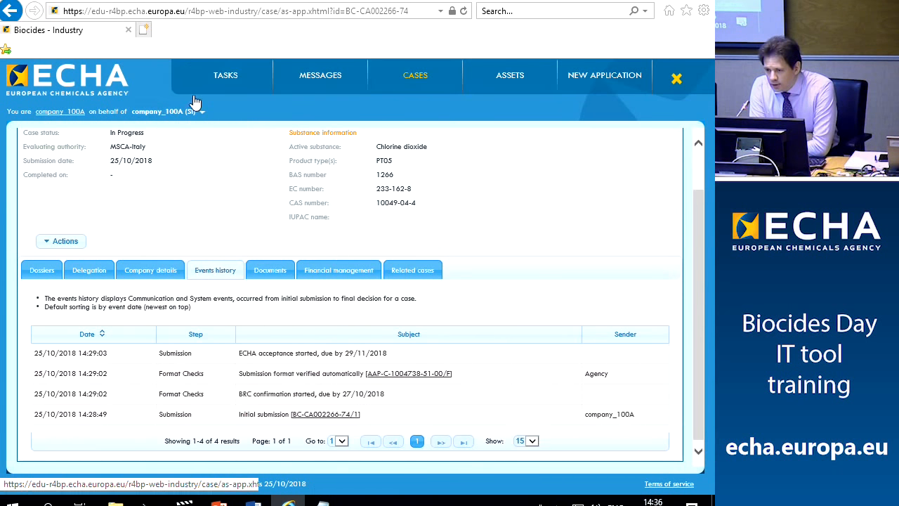
Open the unclaimed Resubmit information task for case BC-RF002203-61 from the Tasks list
{"action": "left_click", "coordinate": [226, 76]}
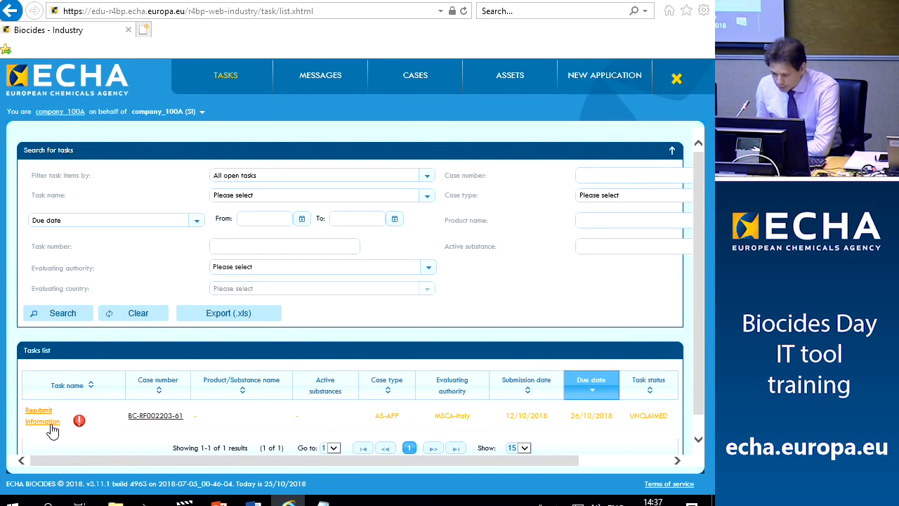
{"action": "left_click", "coordinate": [51, 425]}
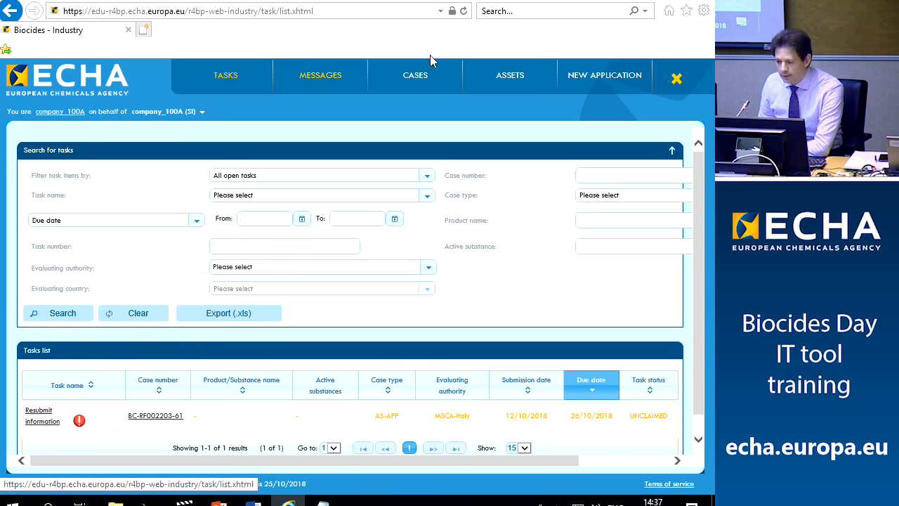
Start a new application and expand the Active substance application types
{"action": "left_click", "coordinate": [619, 79]}
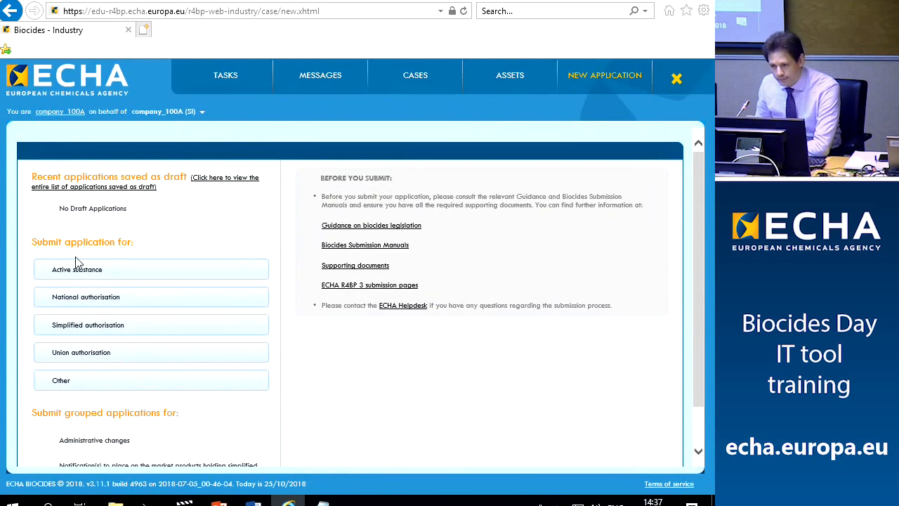
{"action": "left_click", "coordinate": [73, 273]}
{"action": "scroll", "coordinate": [77, 271], "scroll_direction": "down", "scroll_amount": 5}
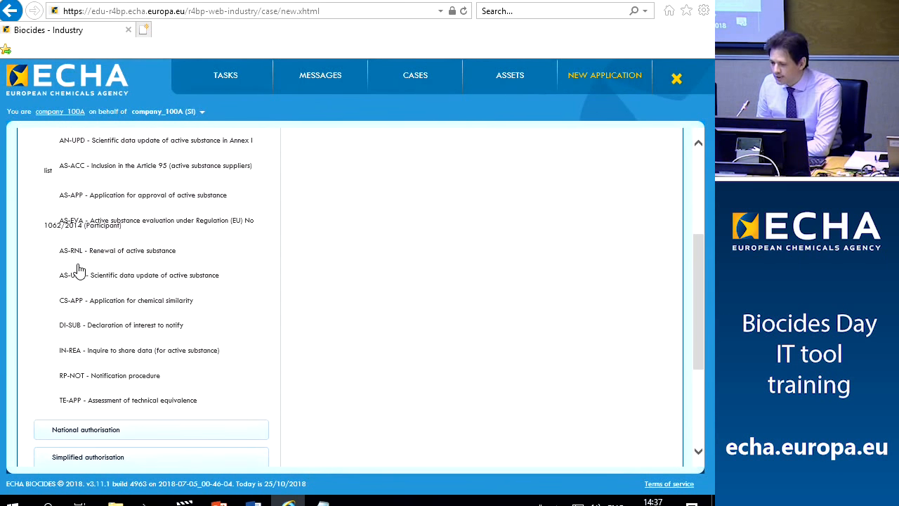
{"action": "scroll", "coordinate": [80, 272], "scroll_direction": "up", "scroll_amount": 1}
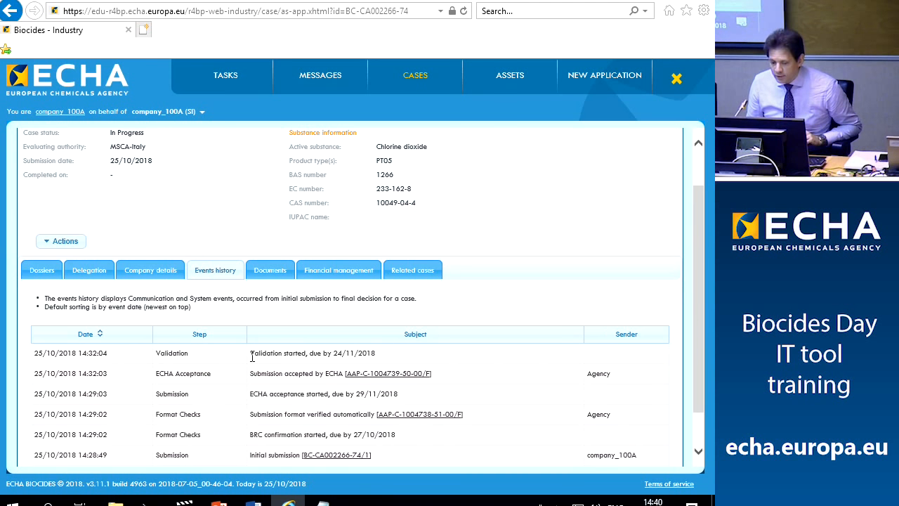
Highlight the Validation started event, due 24/11/2018, then open the Windows Start menu
{"action": "left_click_drag", "start_coordinate": [155, 354], "coordinate": [383, 353]}
{"action": "left_click", "coordinate": [521, 388]}
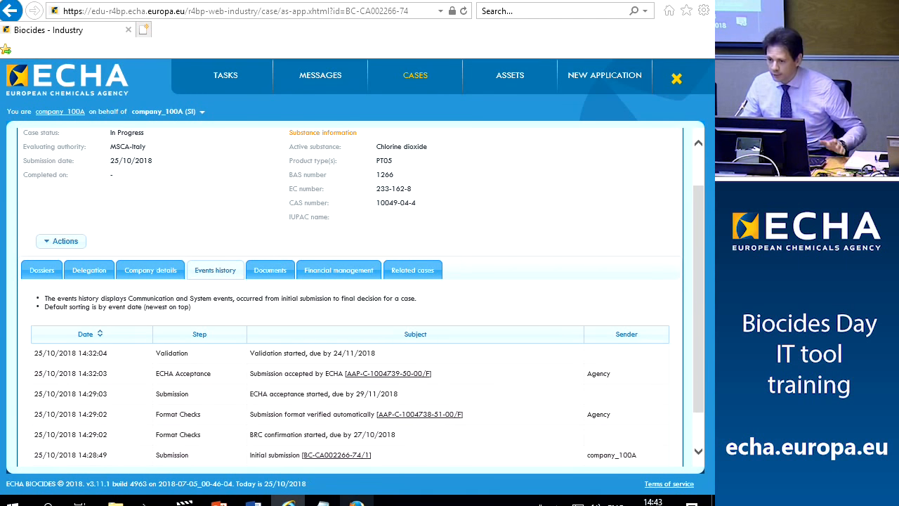
{"action": "left_click", "coordinate": [12, 500]}
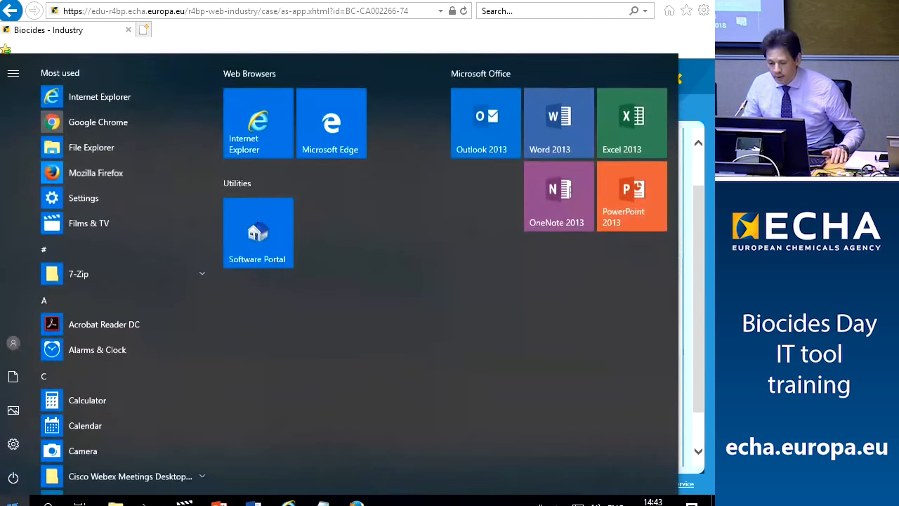
Launch Firefox on the ECHA authority login page and bring the Word credentials document forward
{"action": "left_click", "coordinate": [106, 172]}
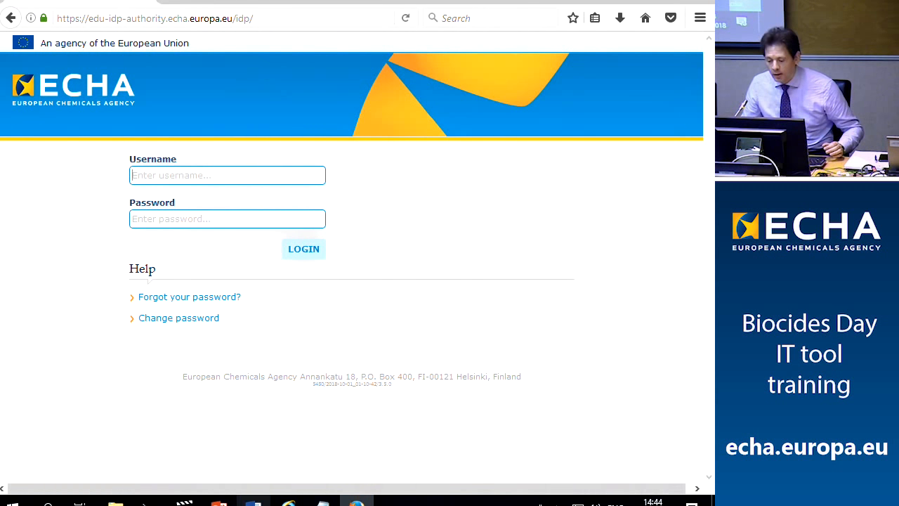
{"action": "key", "text": "alt+Tab"}
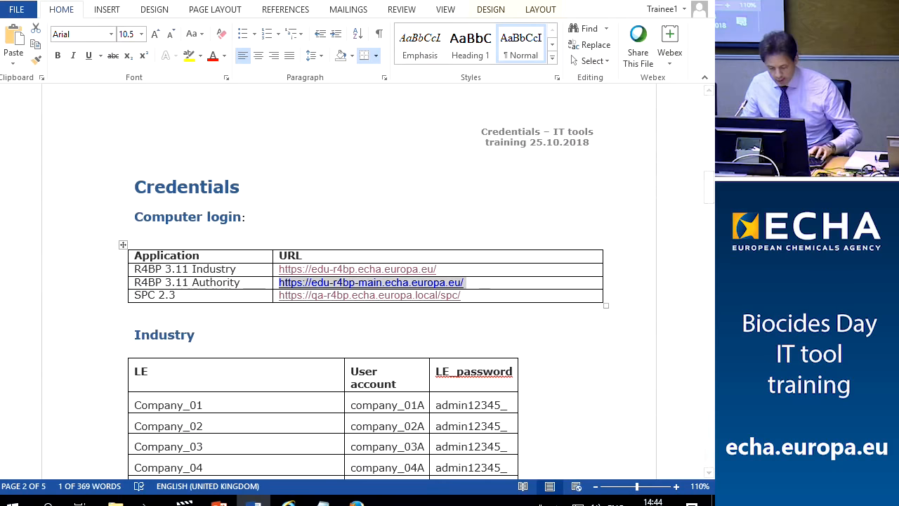
Select the Italian MSCA manager username in the Word credentials table, then bring Firefox forward
{"action": "left_click", "coordinate": [356, 501]}
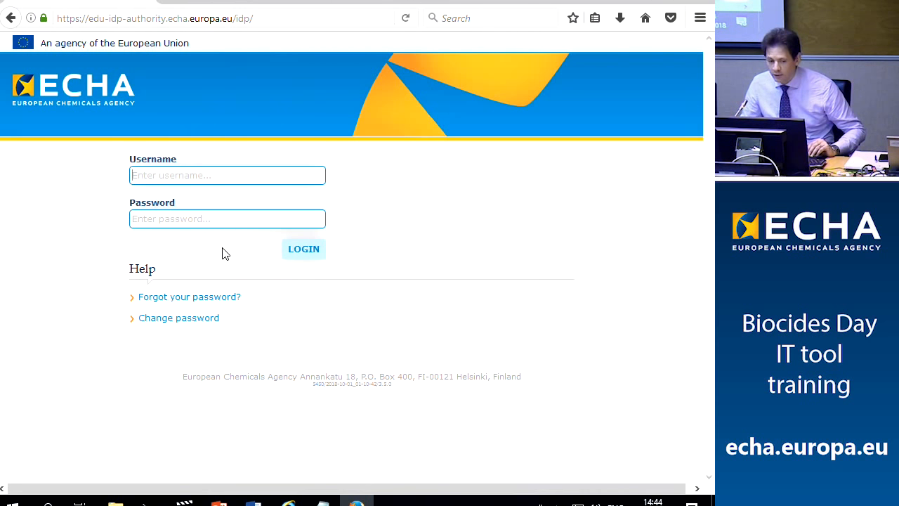
{"action": "left_click", "coordinate": [253, 500]}
{"action": "scroll", "coordinate": [319, 364], "scroll_direction": "down", "scroll_amount": 5}
{"action": "scroll", "coordinate": [320, 364], "scroll_direction": "down", "scroll_amount": 18}
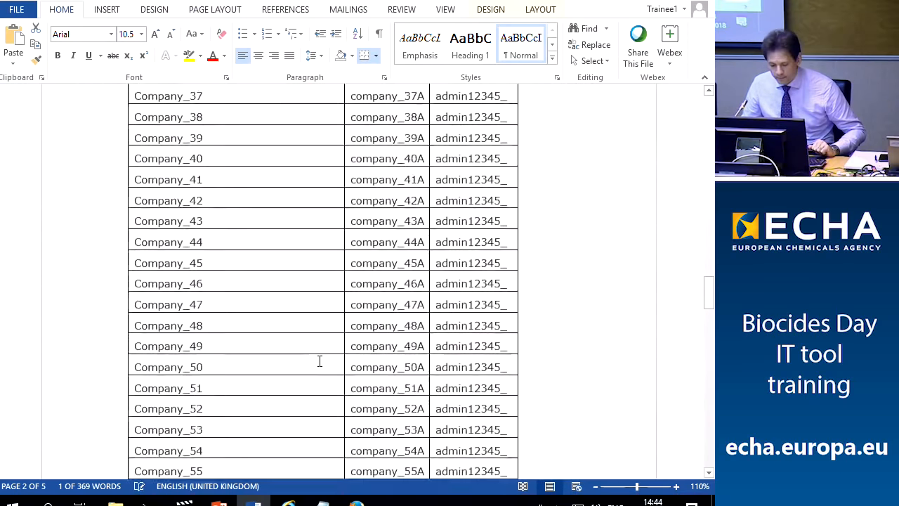
{"action": "scroll", "coordinate": [319, 361], "scroll_direction": "down", "scroll_amount": 15}
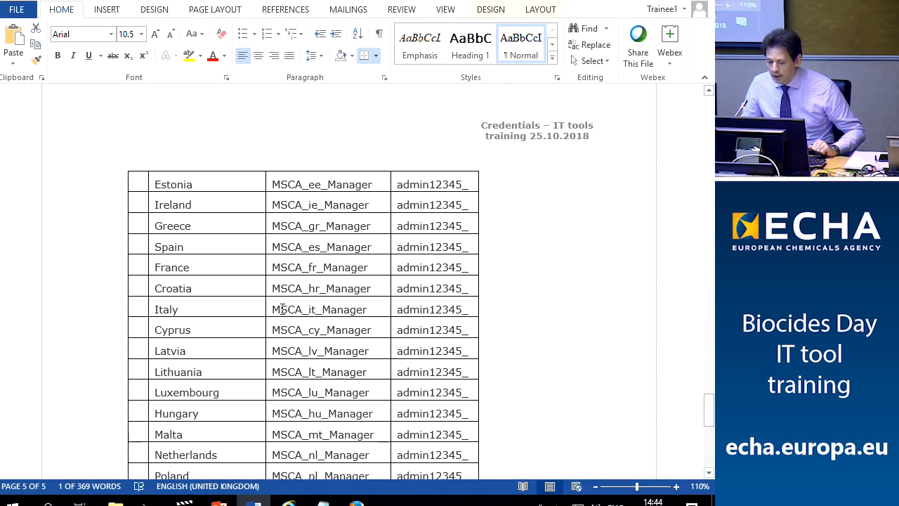
{"action": "left_click_drag", "start_coordinate": [272, 309], "coordinate": [353, 309]}
{"action": "key", "text": "ctrl+c"}
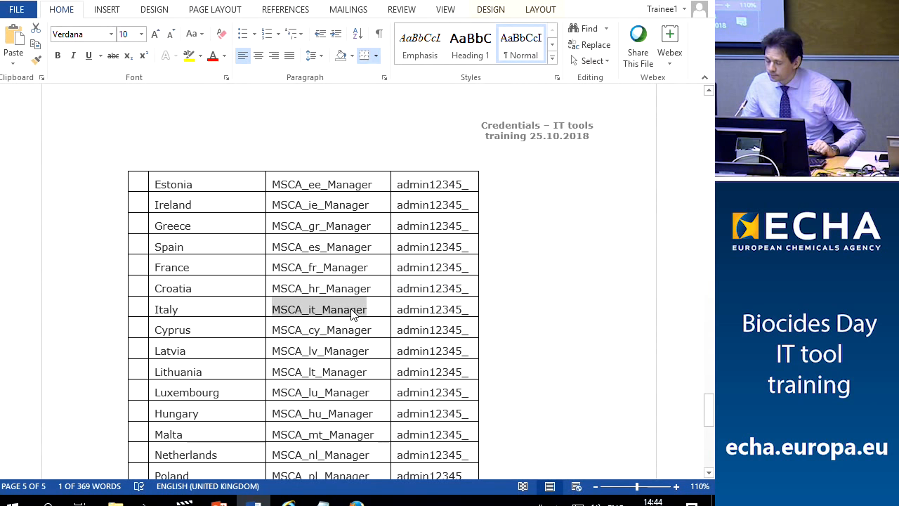
{"action": "left_click", "coordinate": [357, 500]}
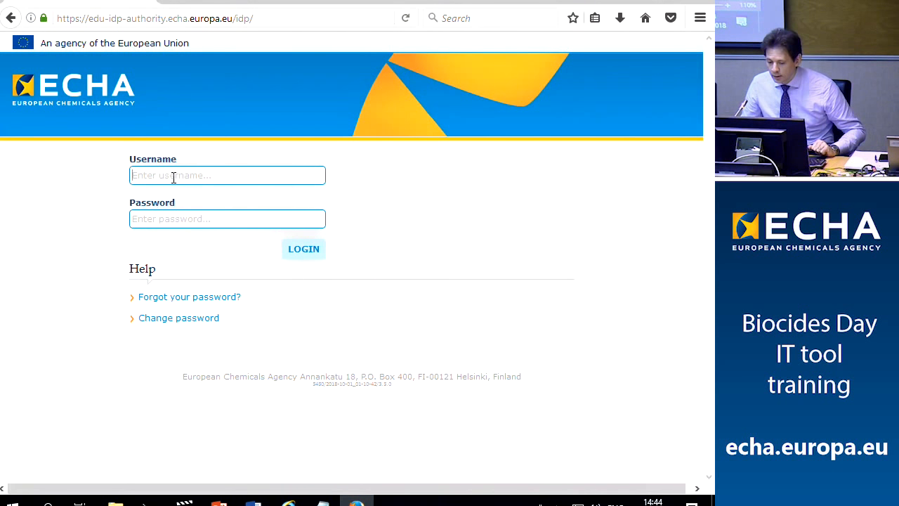
Log in as the Italian MSCA manager with the username and password, dismissing Firefox's save-login offer
{"action": "key", "text": "ctrl+v"}
{"action": "left_click", "coordinate": [185, 219]}
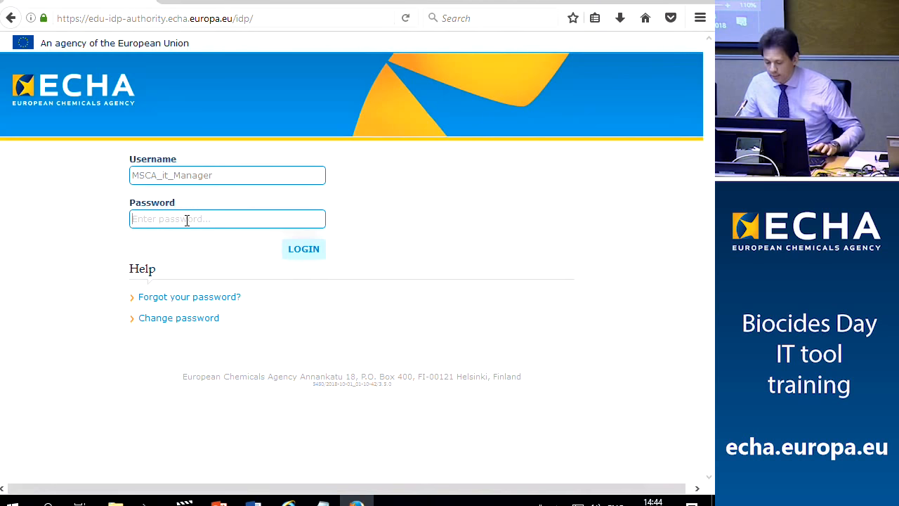
{"action": "type", "text": "a•••••••••"}
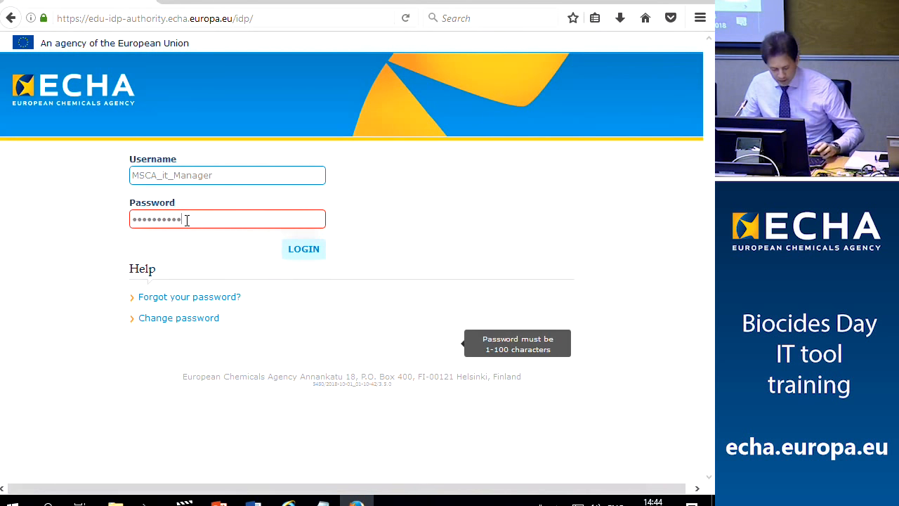
{"action": "type", "text": "••"}
{"action": "left_click", "coordinate": [295, 256]}
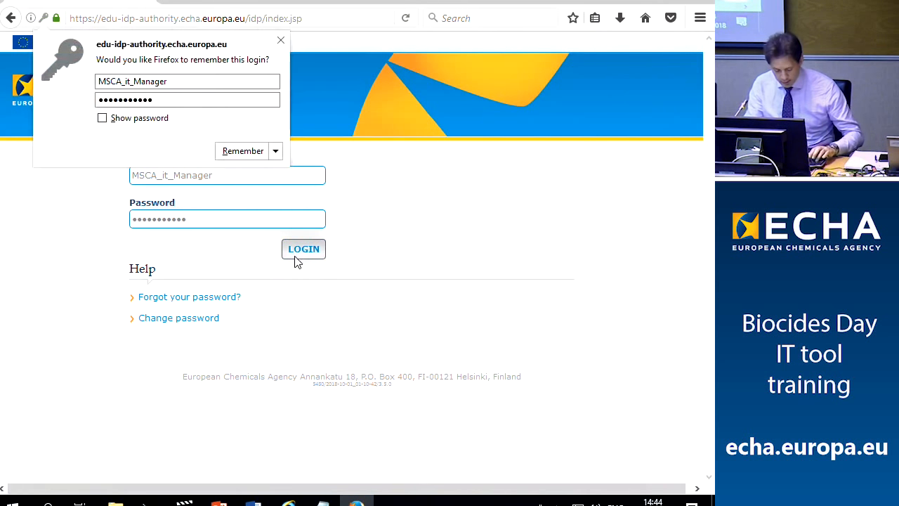
{"action": "left_click", "coordinate": [281, 40]}
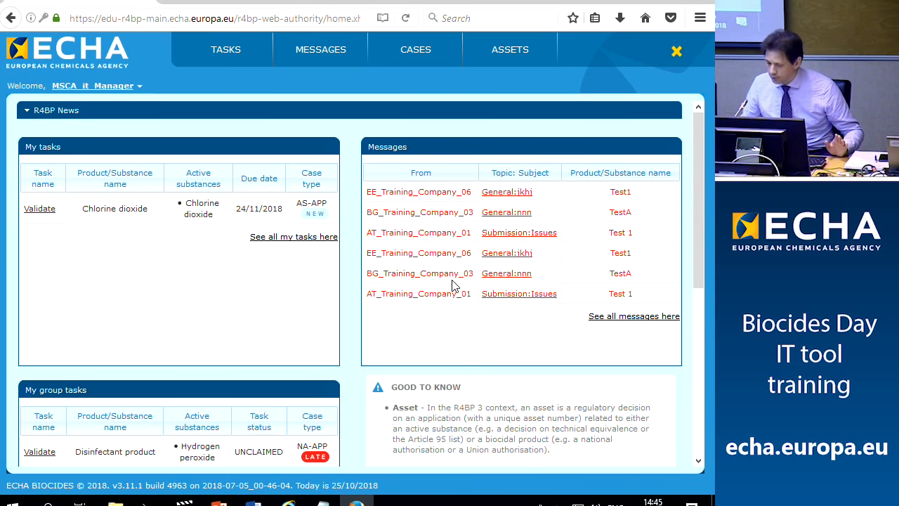
{"action": "scroll", "coordinate": [235, 284], "scroll_direction": "down", "scroll_amount": 5}
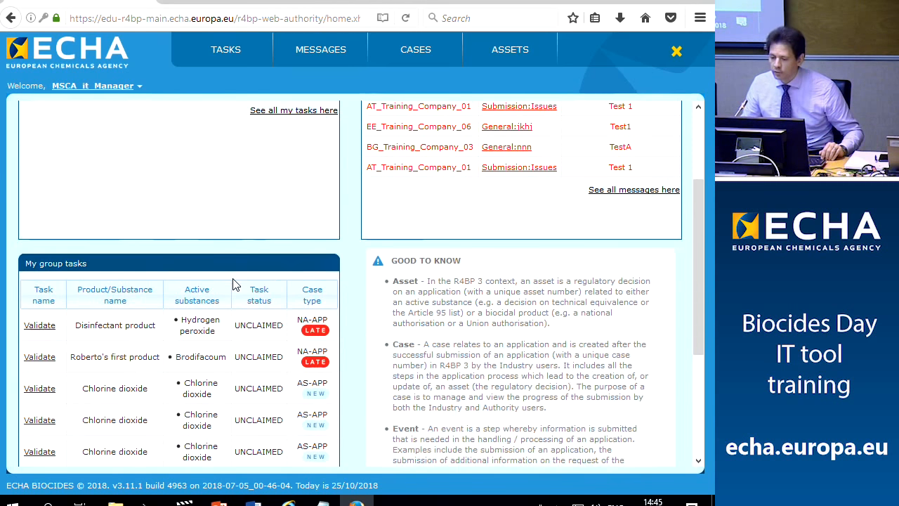
{"action": "scroll", "coordinate": [235, 284], "scroll_direction": "up", "scroll_amount": 5}
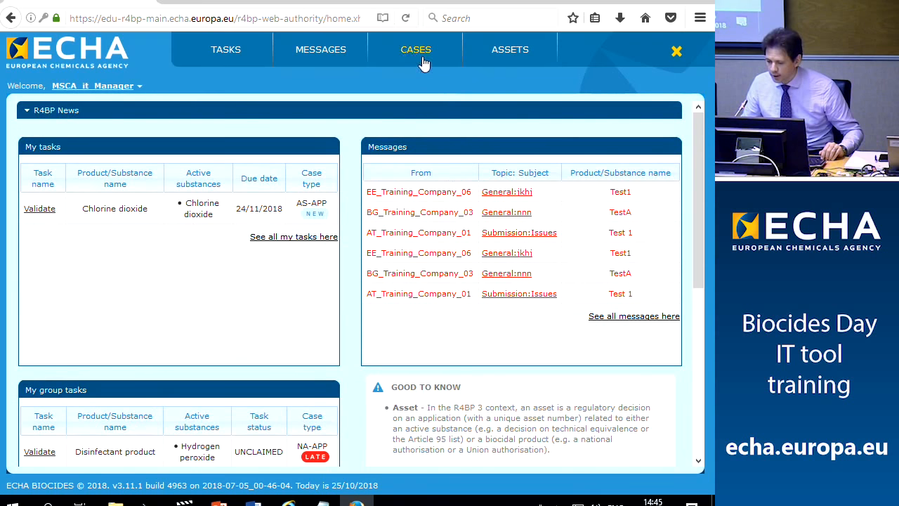
{"action": "left_click", "coordinate": [220, 49]}
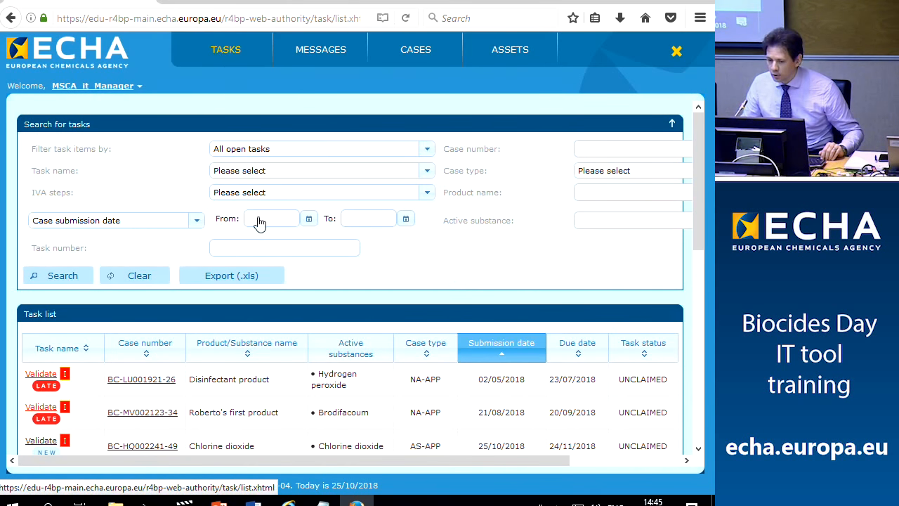
{"action": "scroll", "coordinate": [300, 357], "scroll_direction": "down", "scroll_amount": 6}
{"action": "scroll", "coordinate": [301, 356], "scroll_direction": "down", "scroll_amount": 2}
{"action": "scroll", "coordinate": [300, 357], "scroll_direction": "up", "scroll_amount": 8}
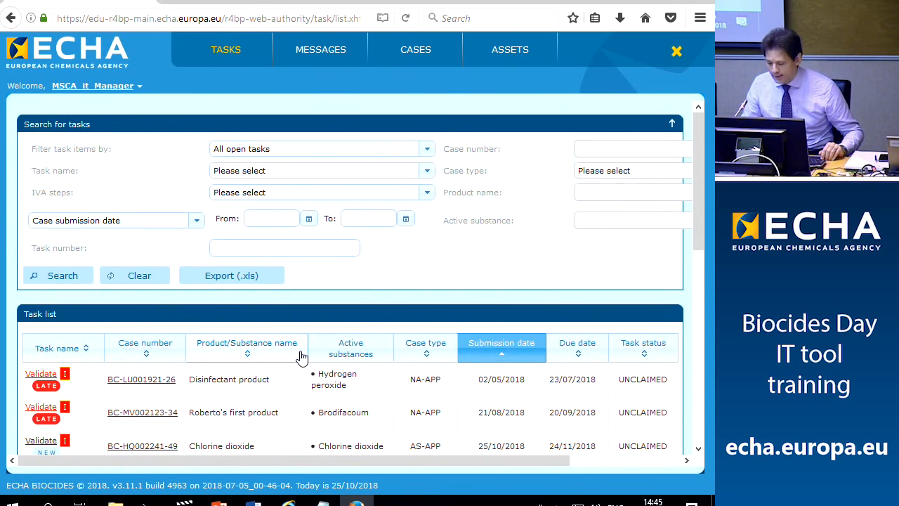
{"action": "left_click", "coordinate": [323, 500]}
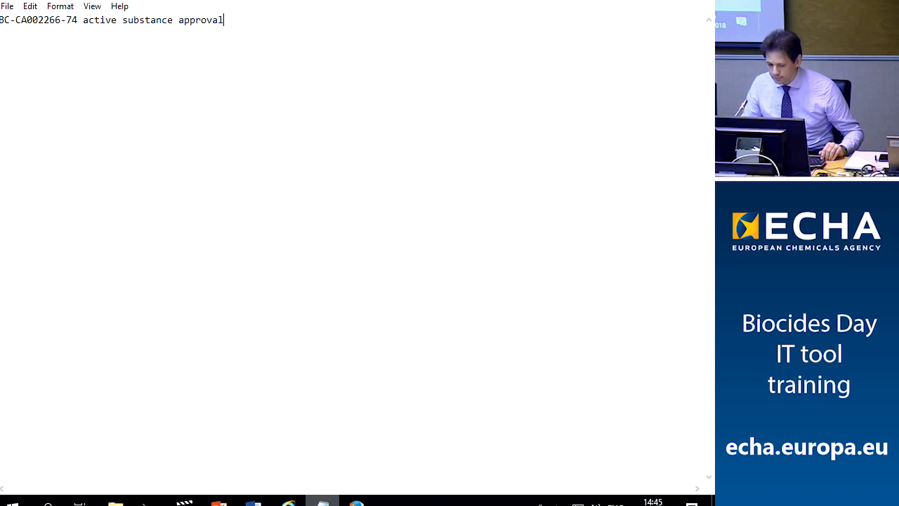
{"action": "left_click_drag", "start_coordinate": [1, 20], "coordinate": [78, 18]}
{"action": "key", "text": "ctrl+c"}
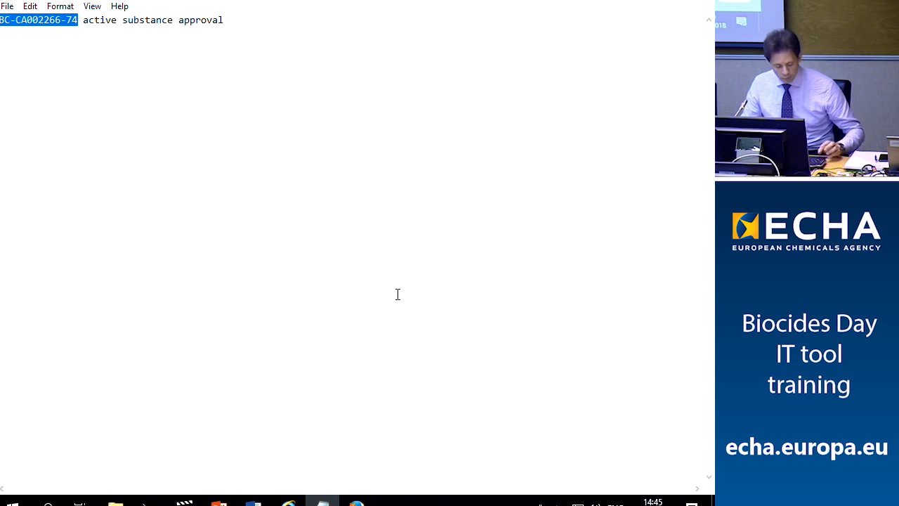
{"action": "left_click", "coordinate": [356, 501]}
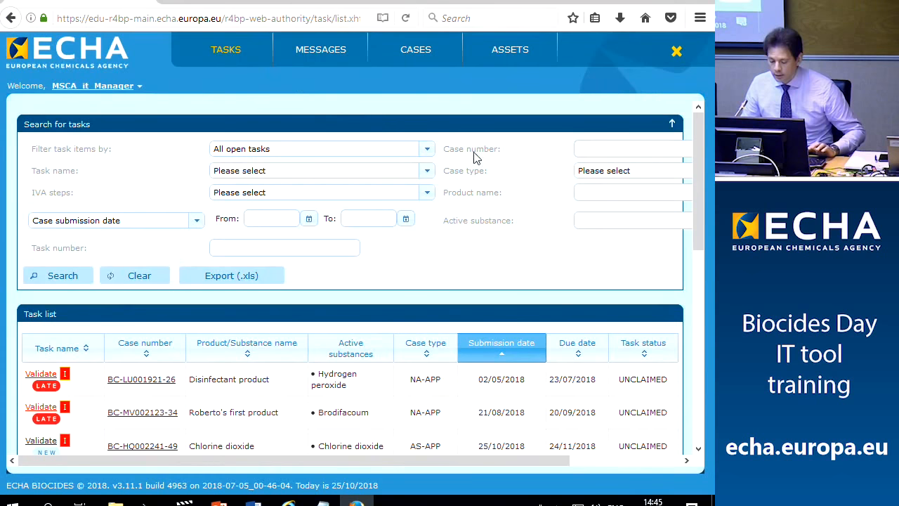
Filter tasks by case BC-CA002266-74 and open its Validate task
{"action": "left_click", "coordinate": [602, 149]}
{"action": "key", "text": "ctrl+v"}
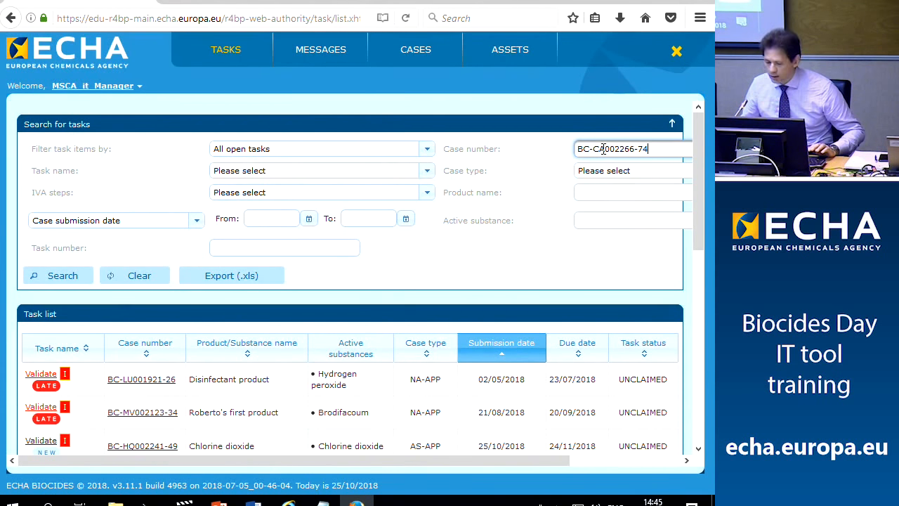
{"action": "key", "text": "Return"}
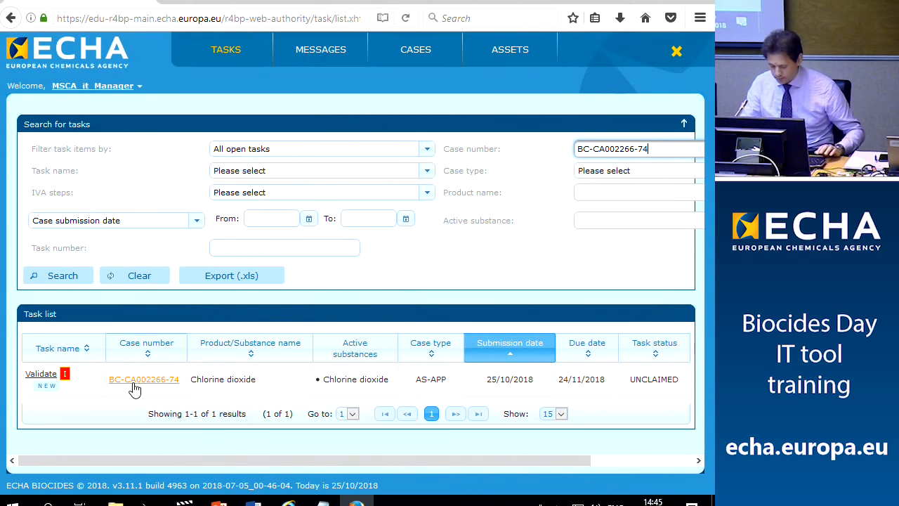
{"action": "left_click", "coordinate": [46, 380]}
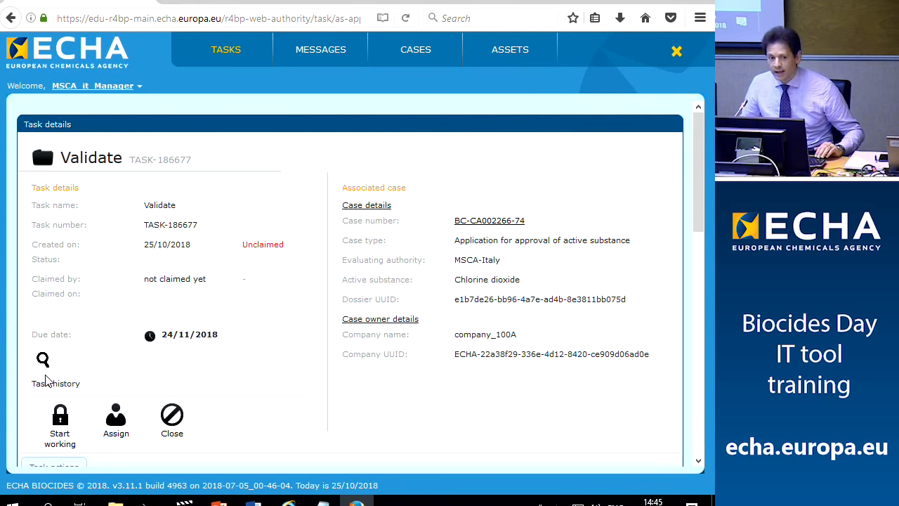
Review the Validate task's history for case BC-CA002266-74
{"action": "left_click", "coordinate": [46, 379]}
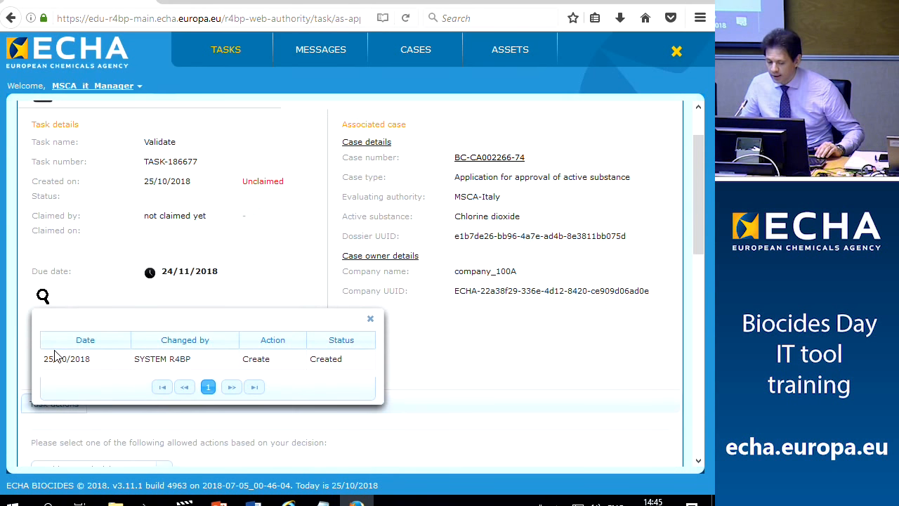
{"action": "left_click", "coordinate": [450, 357]}
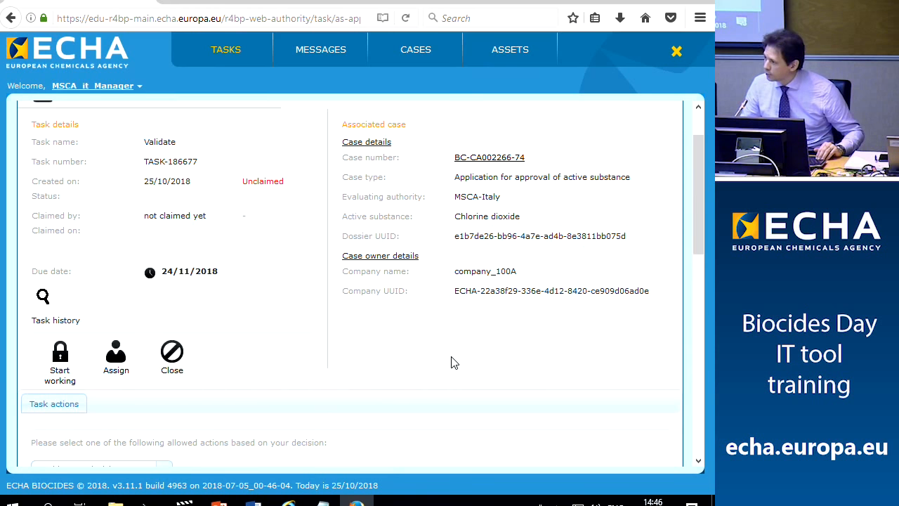
{"action": "left_click", "coordinate": [49, 321]}
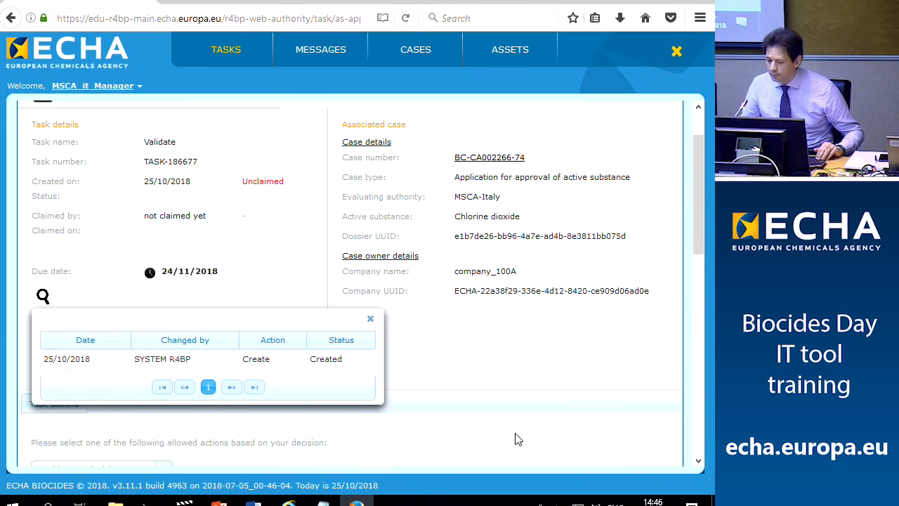
{"action": "left_click", "coordinate": [370, 319]}
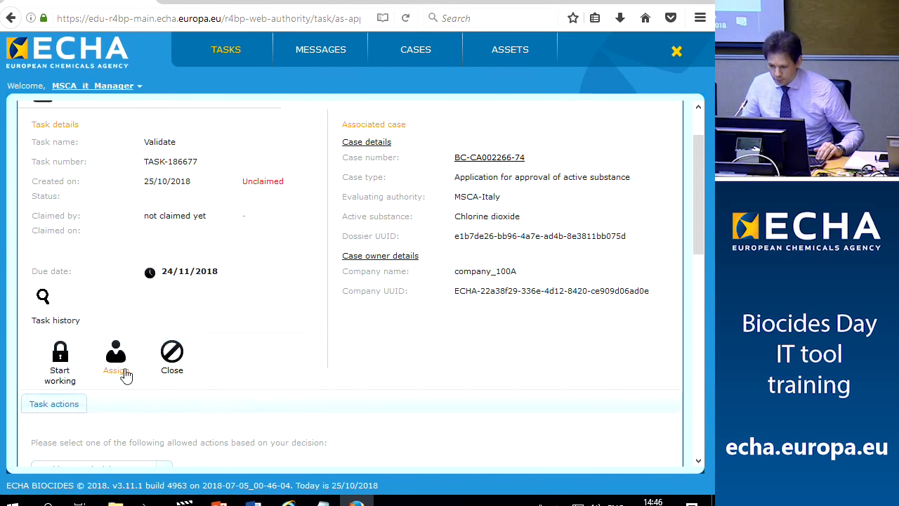
Claim the Validate task and bring its Task actions section into view
{"action": "left_click", "coordinate": [51, 365]}
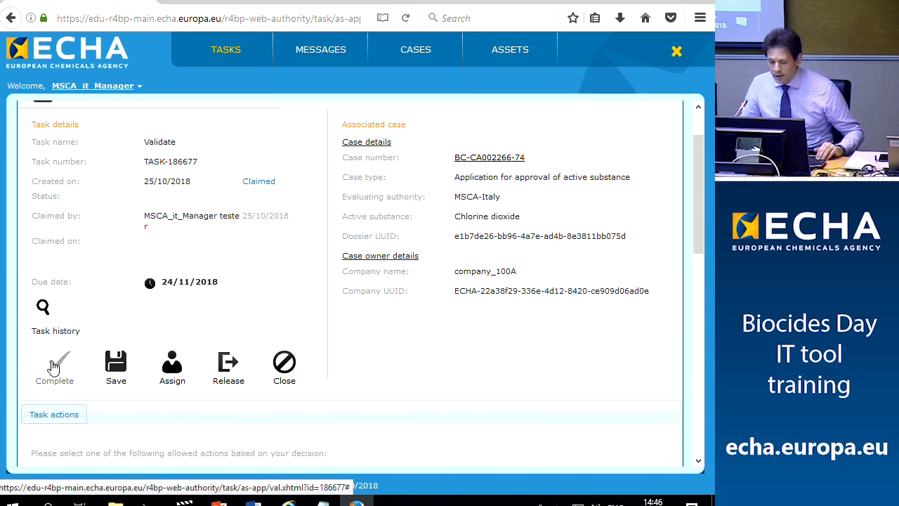
{"action": "scroll", "coordinate": [66, 339], "scroll_direction": "down", "scroll_amount": 3}
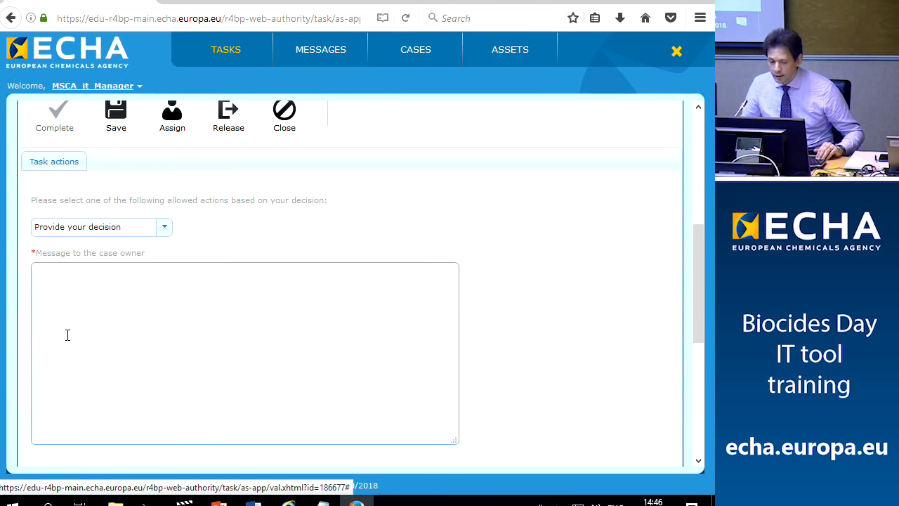
{"action": "scroll", "coordinate": [67, 336], "scroll_direction": "up", "scroll_amount": 2}
{"action": "scroll", "coordinate": [67, 335], "scroll_direction": "up", "scroll_amount": 3}
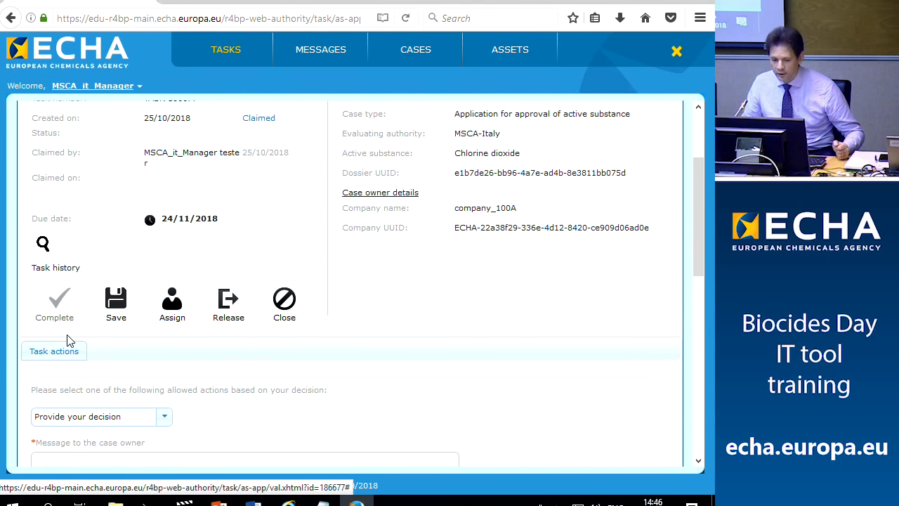
{"action": "scroll", "coordinate": [67, 341], "scroll_direction": "up", "scroll_amount": 2}
{"action": "scroll", "coordinate": [68, 341], "scroll_direction": "down", "scroll_amount": 5}
{"action": "left_click", "coordinate": [68, 335]}
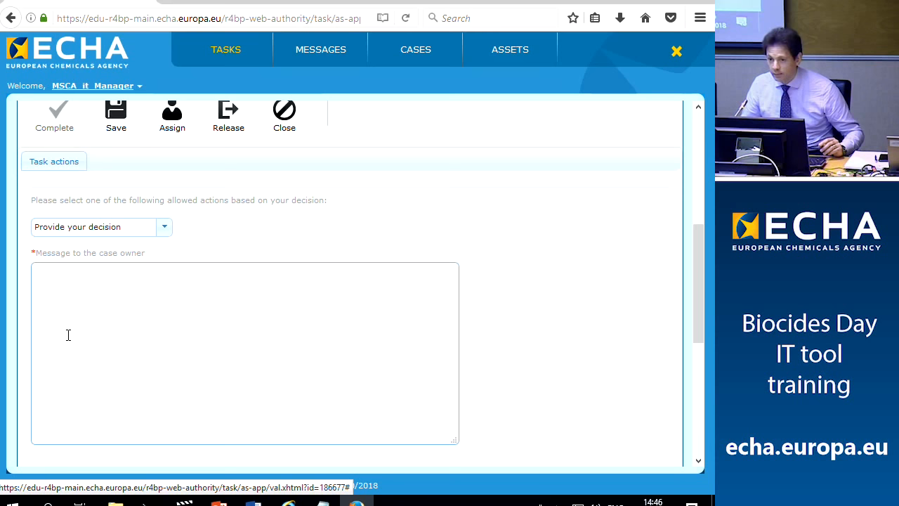
Choose the Validate decision and enter 'ok' as the message to the case owner
{"action": "left_click", "coordinate": [164, 229]}
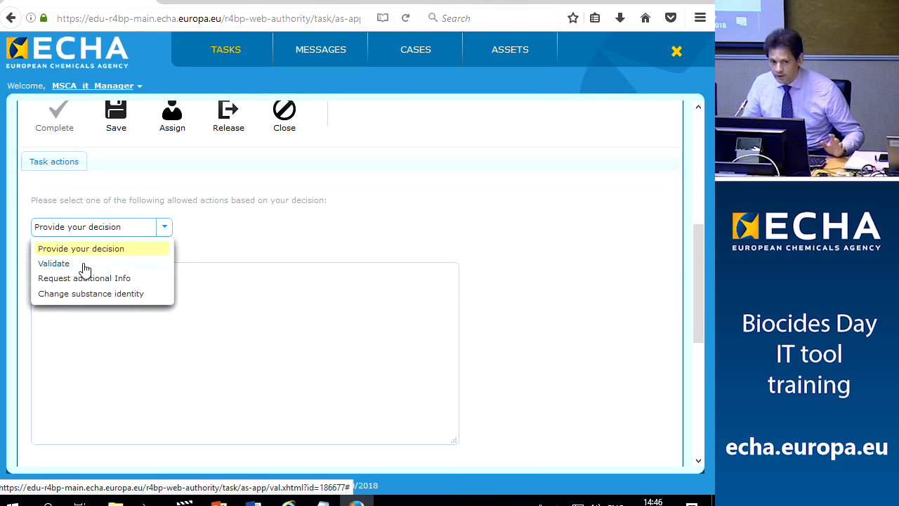
{"action": "left_click", "coordinate": [84, 265]}
{"action": "left_click", "coordinate": [108, 306]}
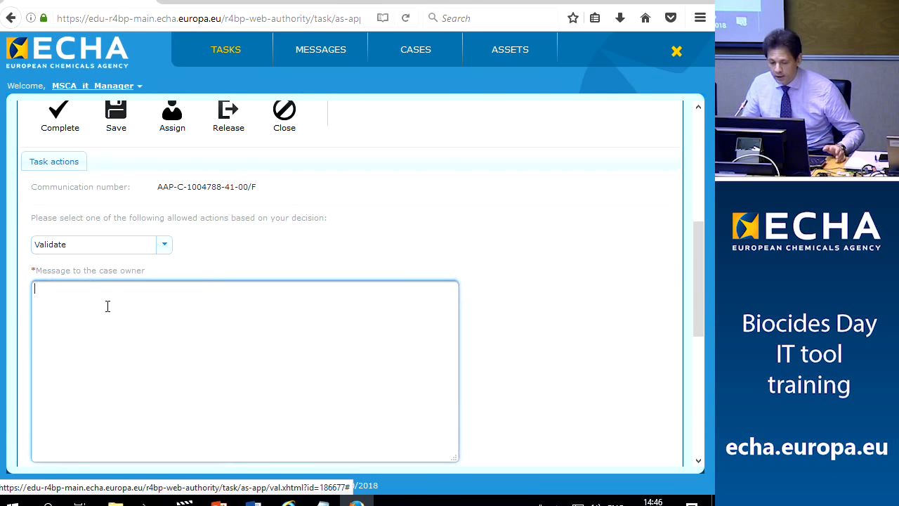
{"action": "type", "text": "ok"}
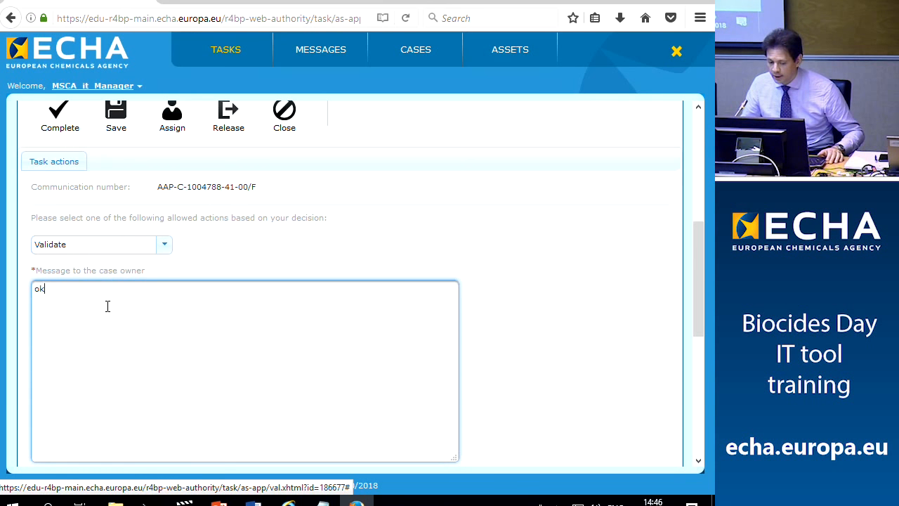
{"action": "scroll", "coordinate": [108, 306], "scroll_direction": "down", "scroll_amount": 3}
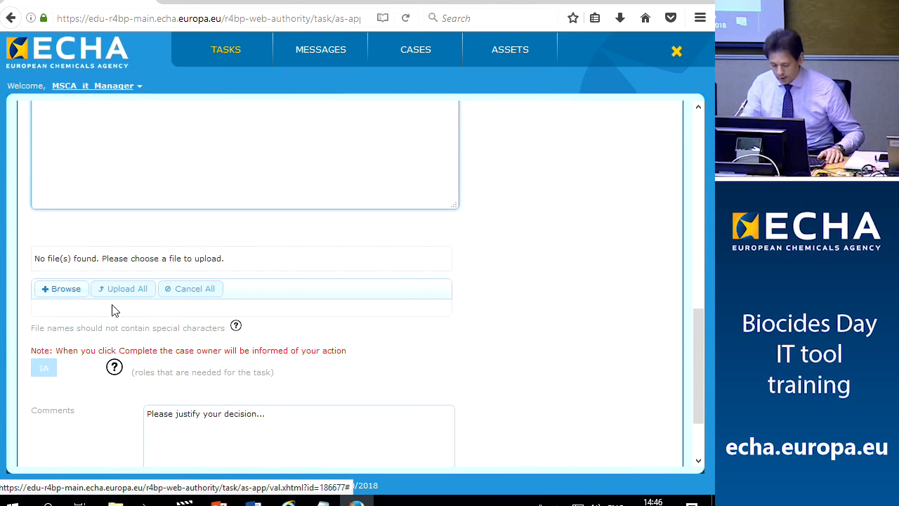
Complete the validation task without attaching a report, confirming the completion
{"action": "left_click", "coordinate": [63, 289]}
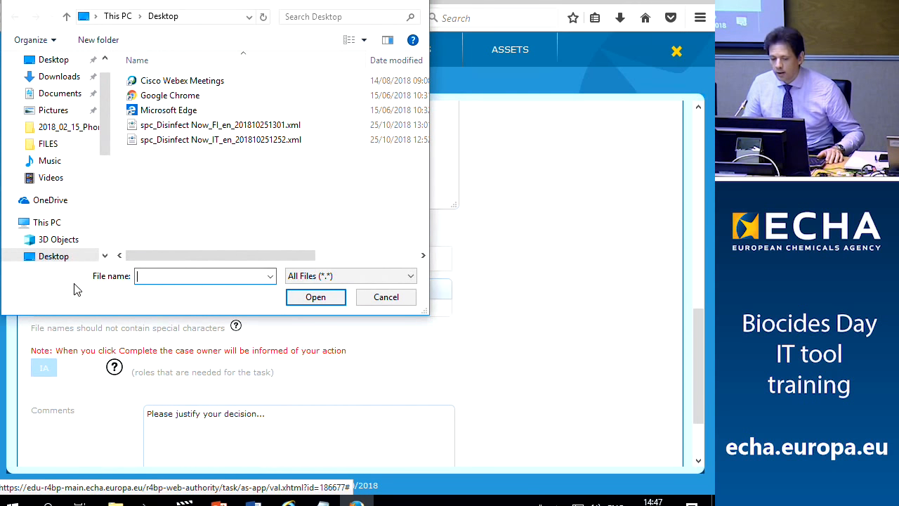
{"action": "left_click", "coordinate": [395, 300]}
{"action": "scroll", "coordinate": [538, 322], "scroll_direction": "down", "scroll_amount": 1}
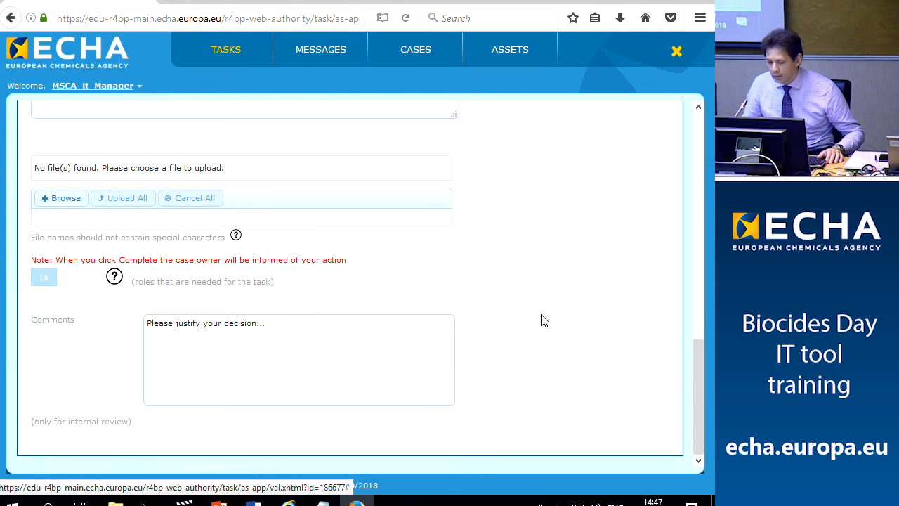
{"action": "left_click", "coordinate": [276, 330]}
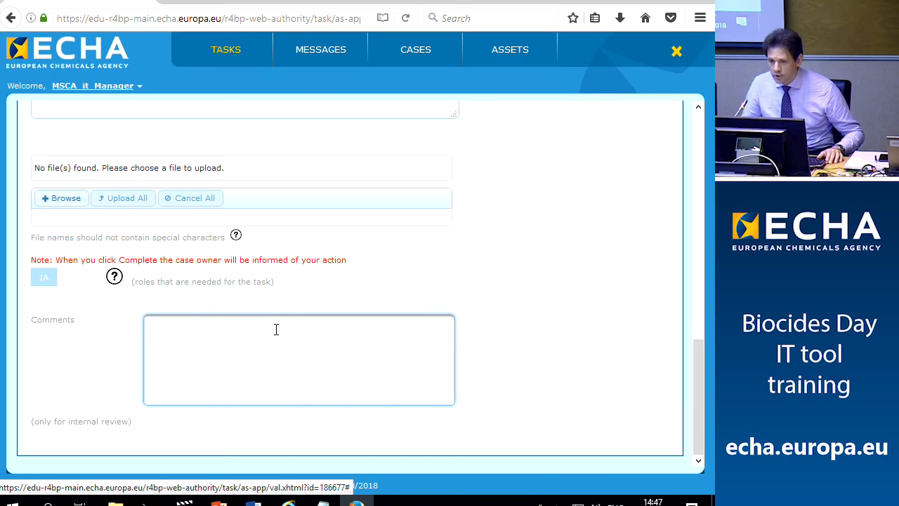
{"action": "scroll", "coordinate": [276, 330], "scroll_direction": "up", "scroll_amount": 3}
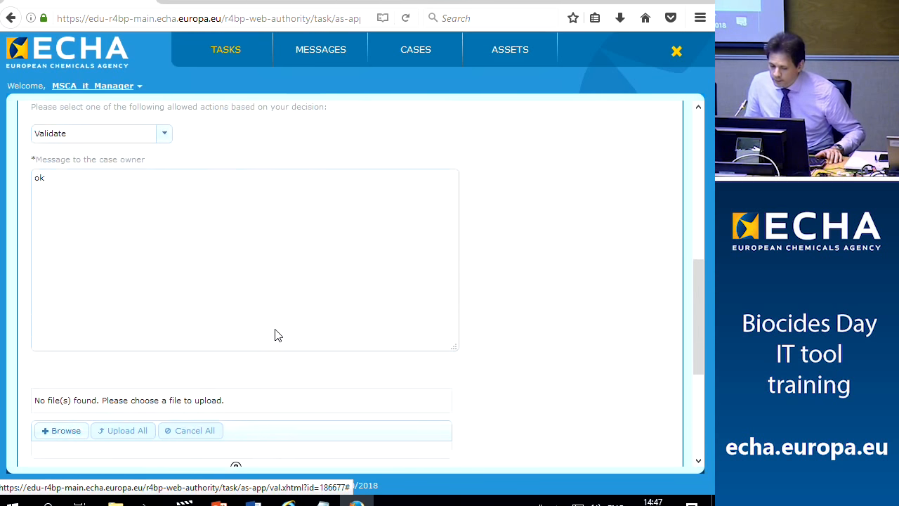
{"action": "scroll", "coordinate": [277, 331], "scroll_direction": "up", "scroll_amount": 4}
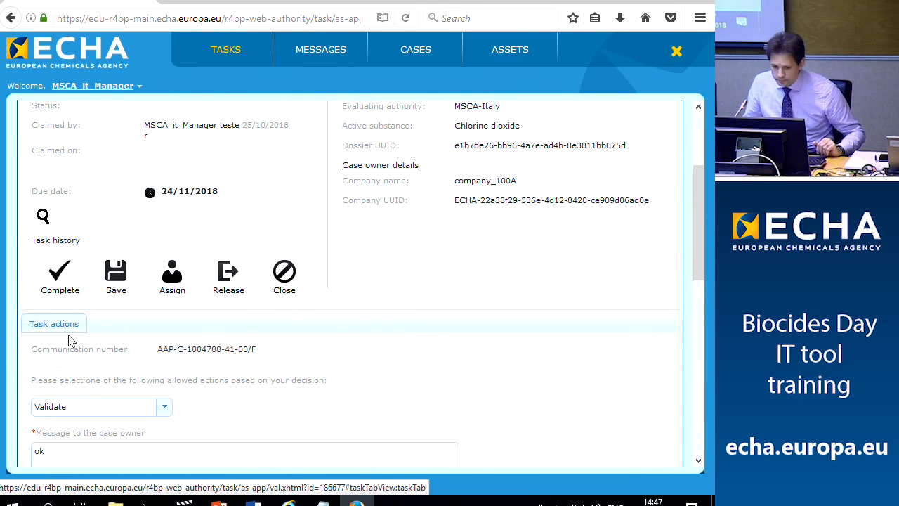
{"action": "left_click", "coordinate": [68, 280]}
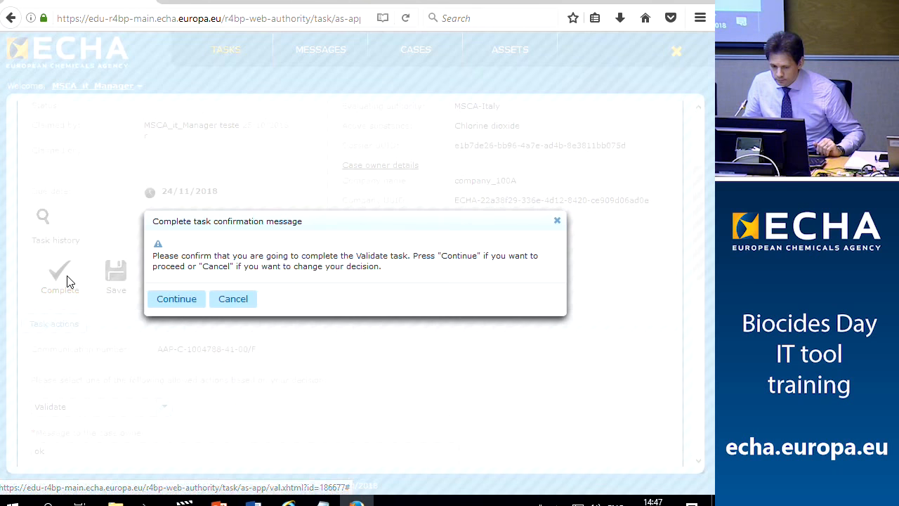
{"action": "left_click", "coordinate": [192, 300]}
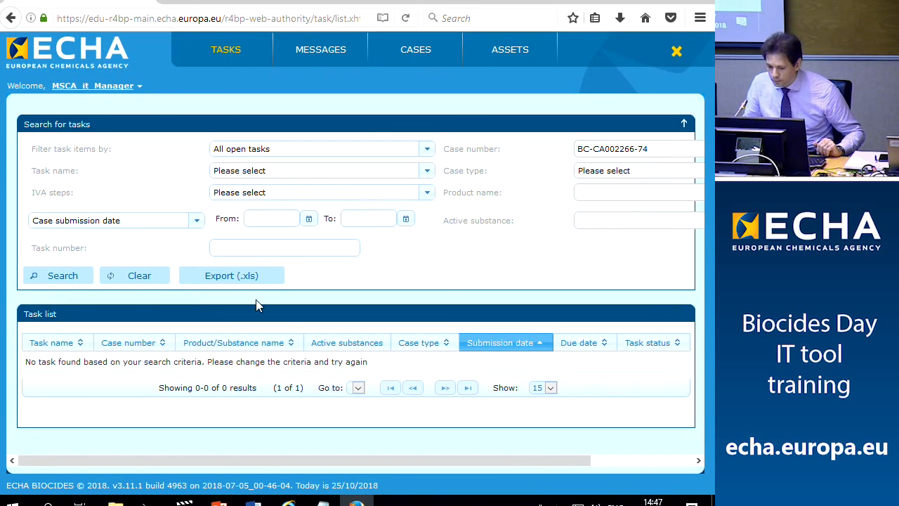
In the company account, view the chlorine dioxide case's events history, then bring up the process slides
{"action": "left_click", "coordinate": [288, 501]}
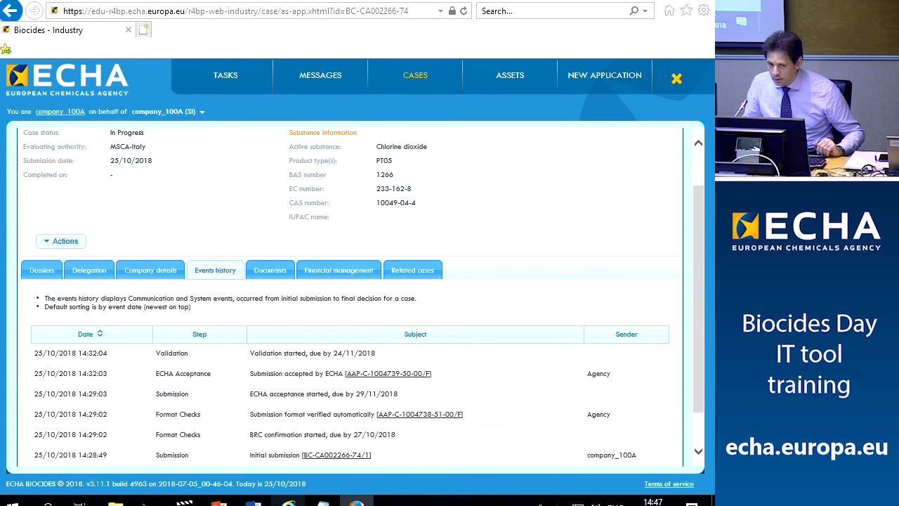
{"action": "scroll", "coordinate": [295, 380], "scroll_direction": "up", "scroll_amount": 2}
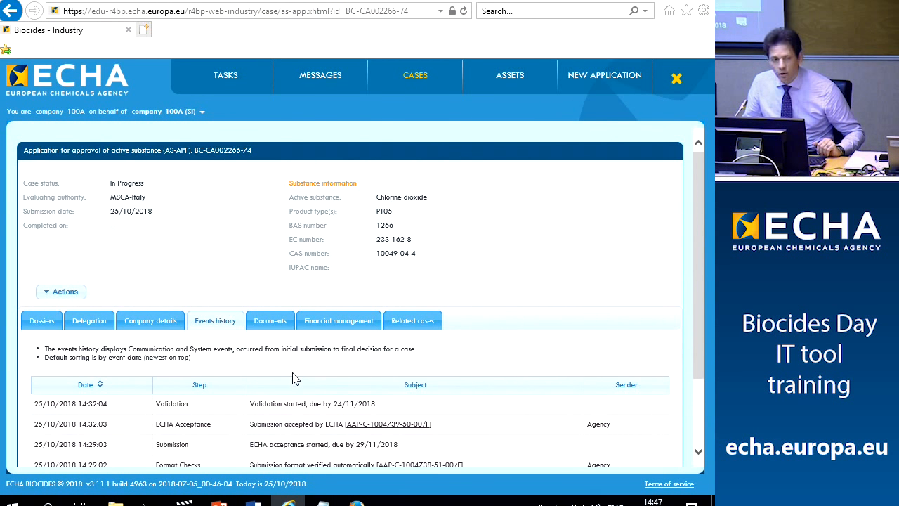
{"action": "left_click", "coordinate": [225, 76]}
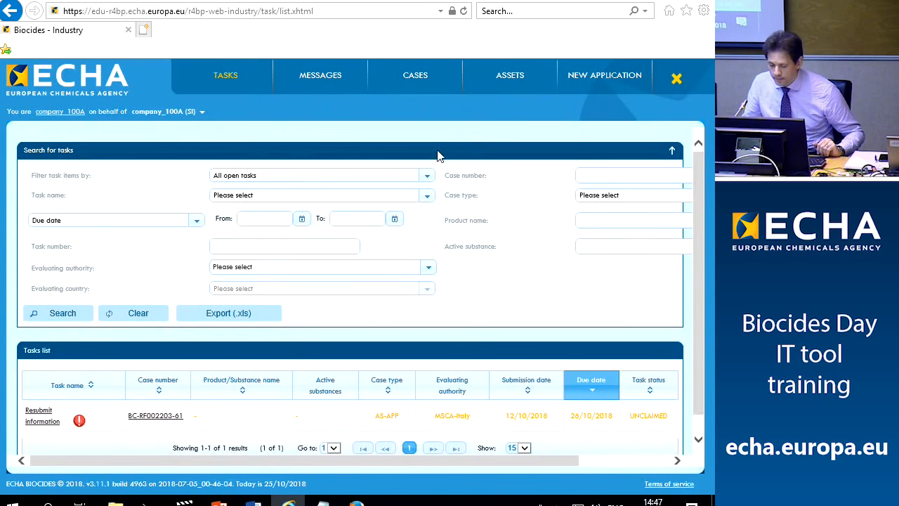
{"action": "left_click", "coordinate": [413, 75]}
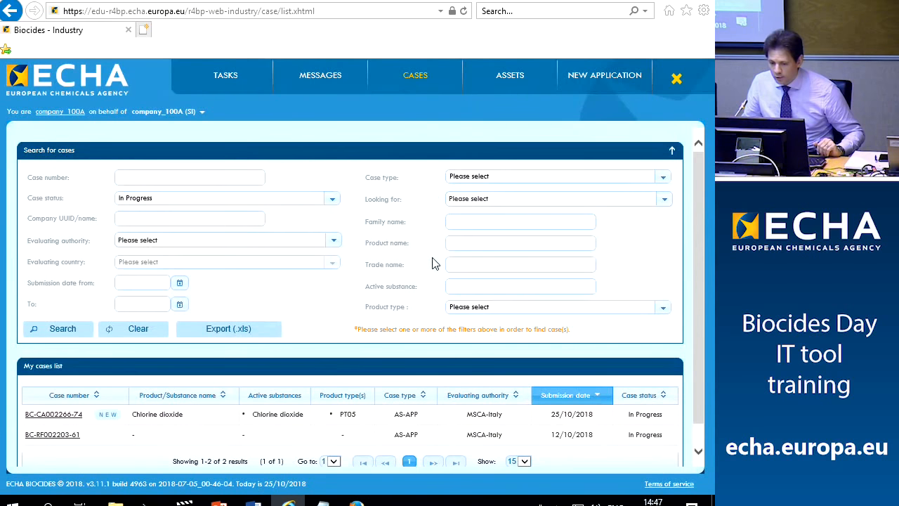
{"action": "left_click", "coordinate": [63, 420]}
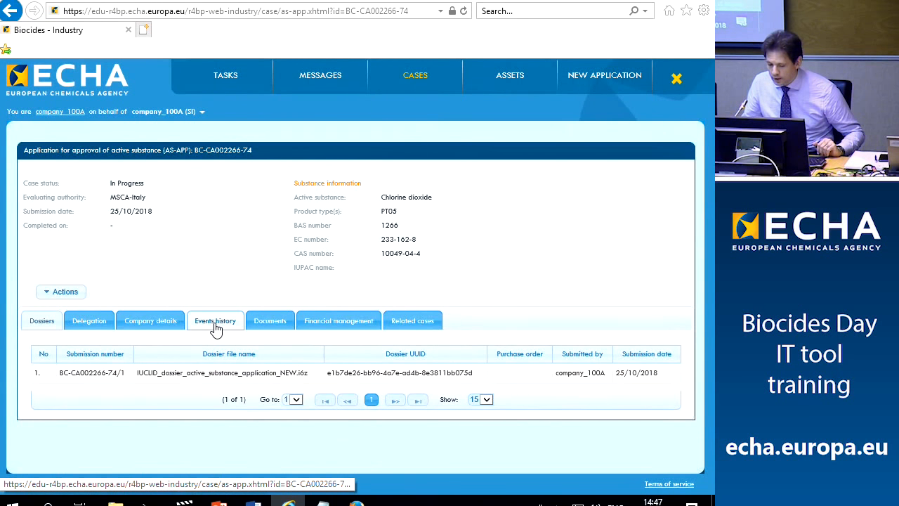
{"action": "left_click", "coordinate": [215, 322]}
{"action": "scroll", "coordinate": [208, 309], "scroll_direction": "down", "scroll_amount": 3}
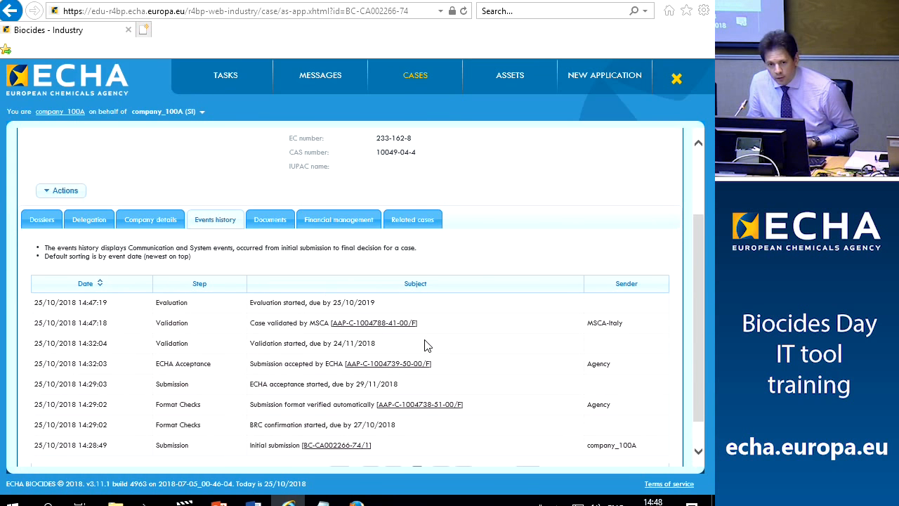
{"action": "mouse_move", "coordinate": [218, 499]}
{"action": "left_click", "coordinate": [280, 470]}
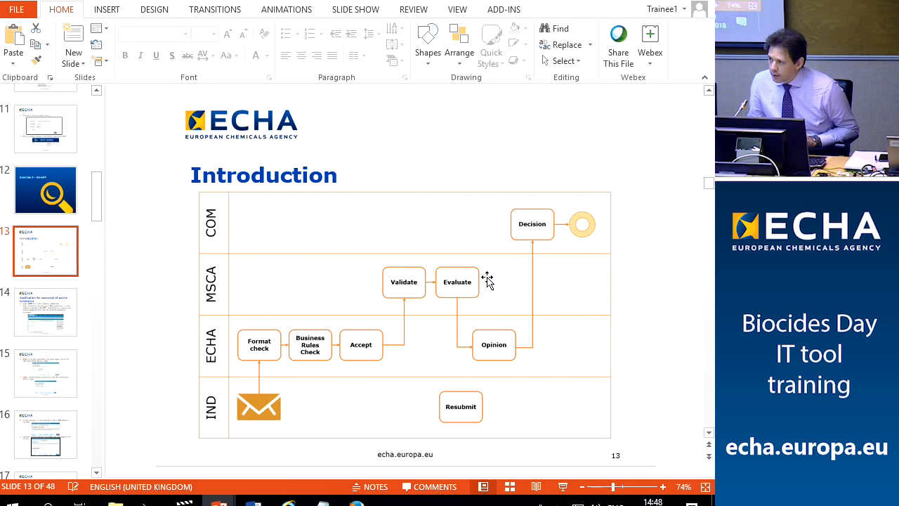
{"action": "left_click", "coordinate": [299, 501]}
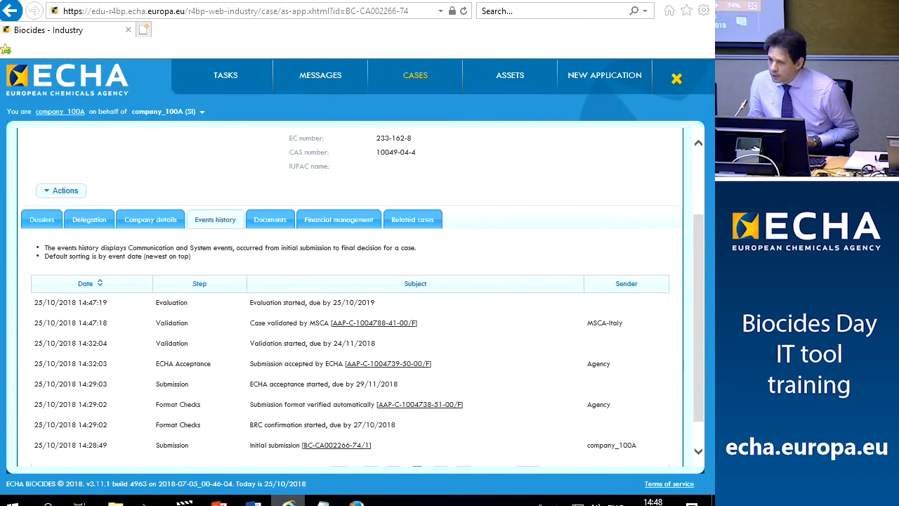
{"action": "scroll", "coordinate": [305, 457], "scroll_direction": "up", "scroll_amount": 3}
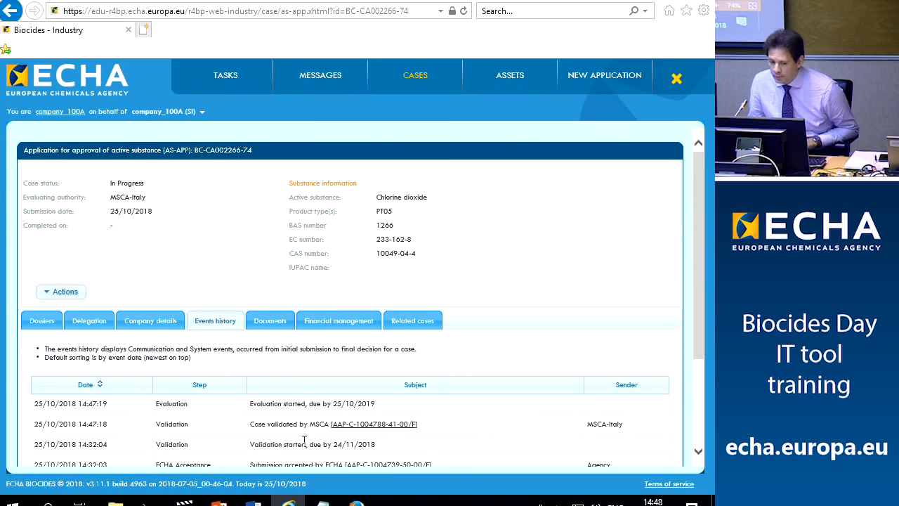
{"action": "left_click", "coordinate": [223, 77]}
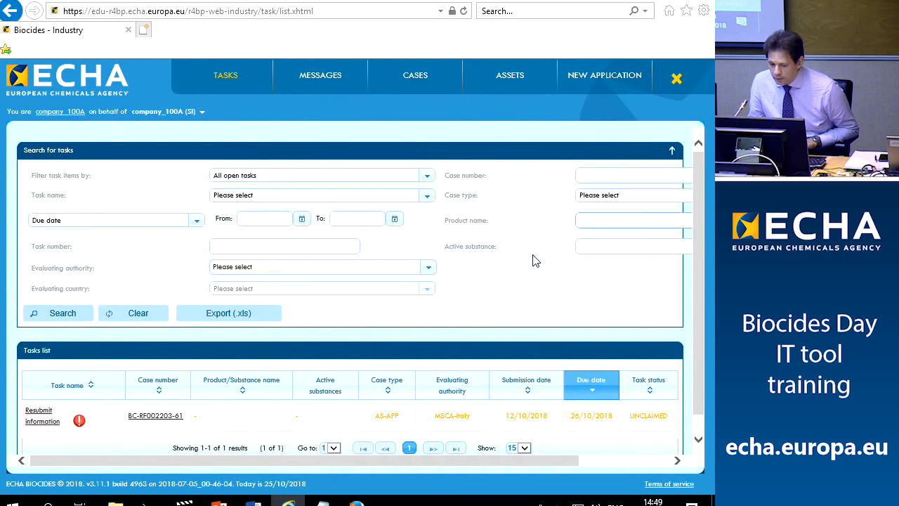
{"action": "left_click", "coordinate": [323, 503]}
{"action": "right_click", "coordinate": [39, 24]}
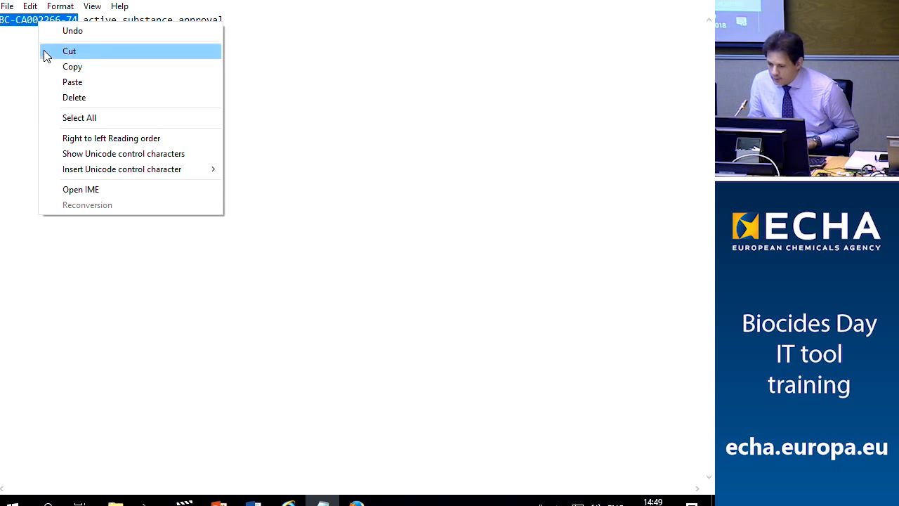
{"action": "left_click", "coordinate": [57, 66]}
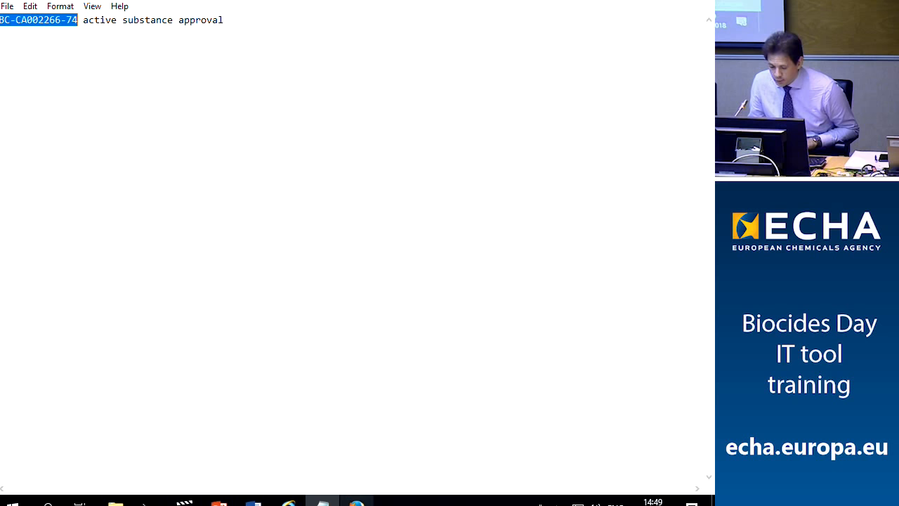
{"action": "left_click", "coordinate": [289, 500]}
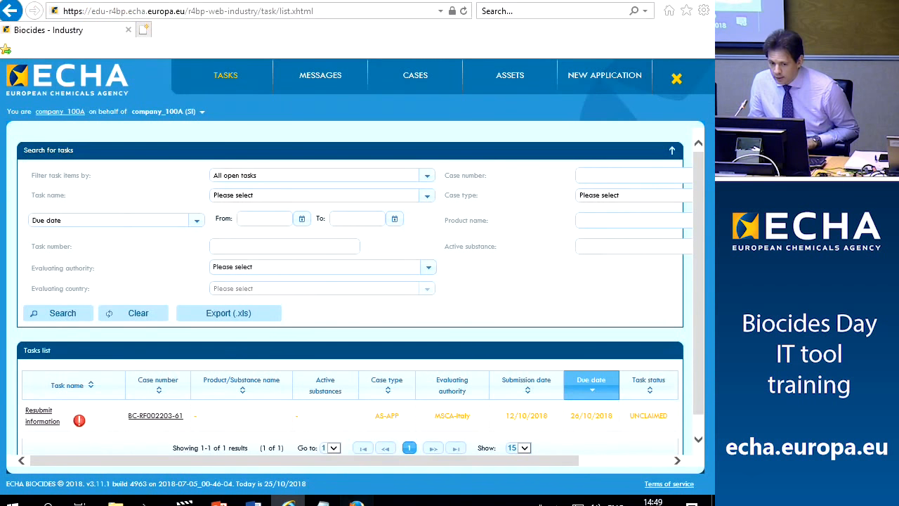
{"action": "left_click", "coordinate": [357, 503]}
{"action": "left_click_drag", "start_coordinate": [648, 149], "coordinate": [565, 156]}
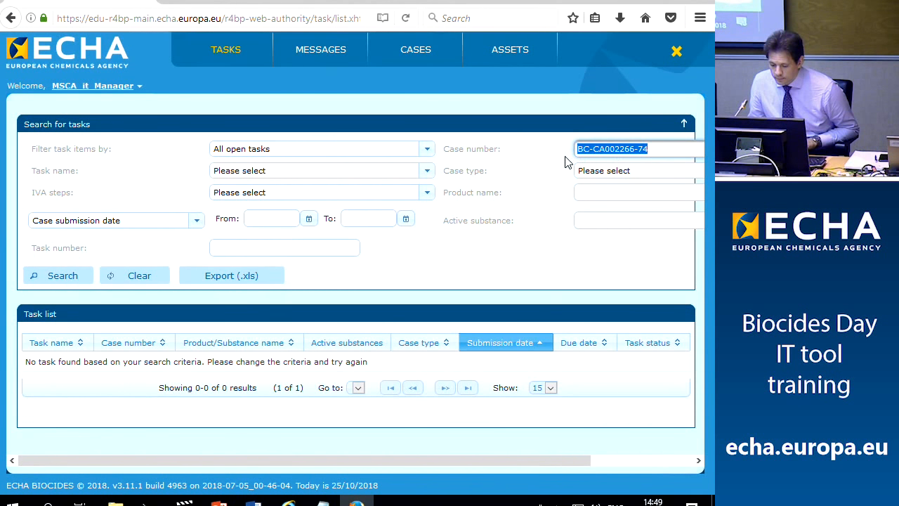
Search tasks for case BC-CA002266-74, then open and claim its Evaluate task
{"action": "key", "text": "ctrl+v"}
{"action": "left_click", "coordinate": [43, 278]}
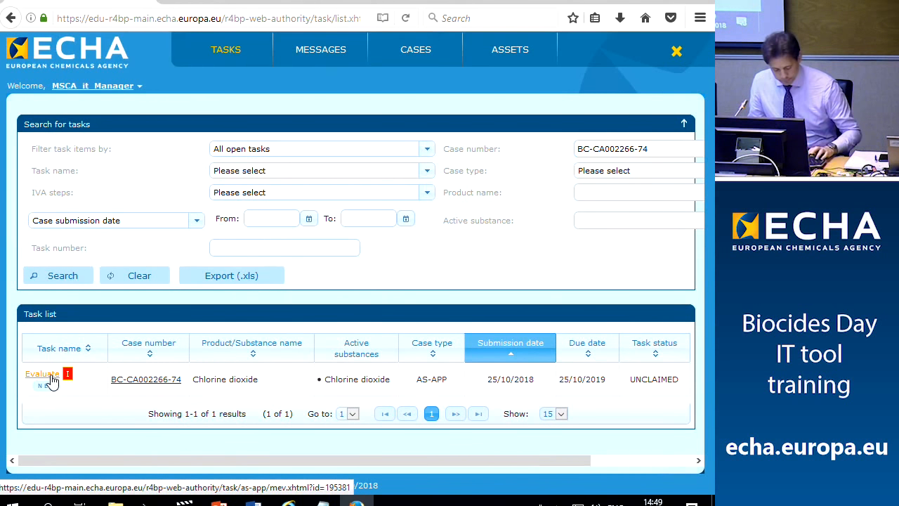
{"action": "left_click", "coordinate": [51, 379]}
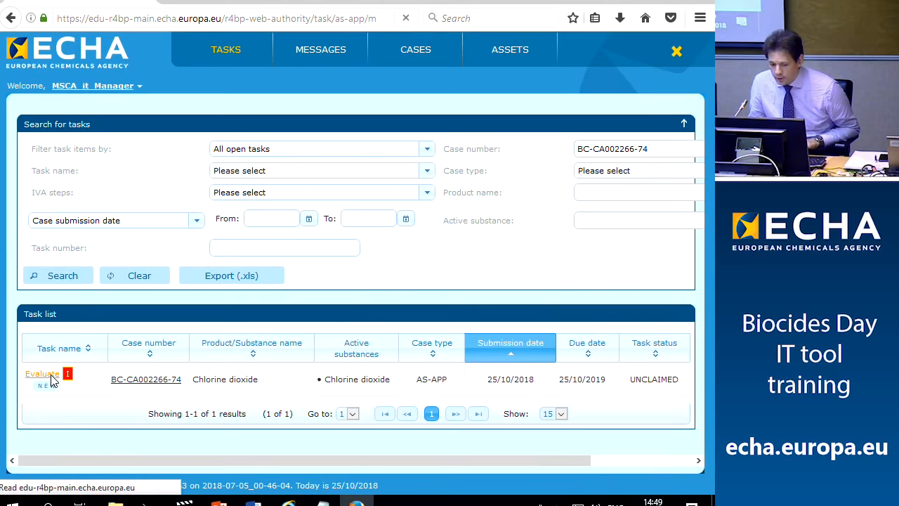
{"action": "scroll", "coordinate": [147, 305], "scroll_direction": "down", "scroll_amount": 3}
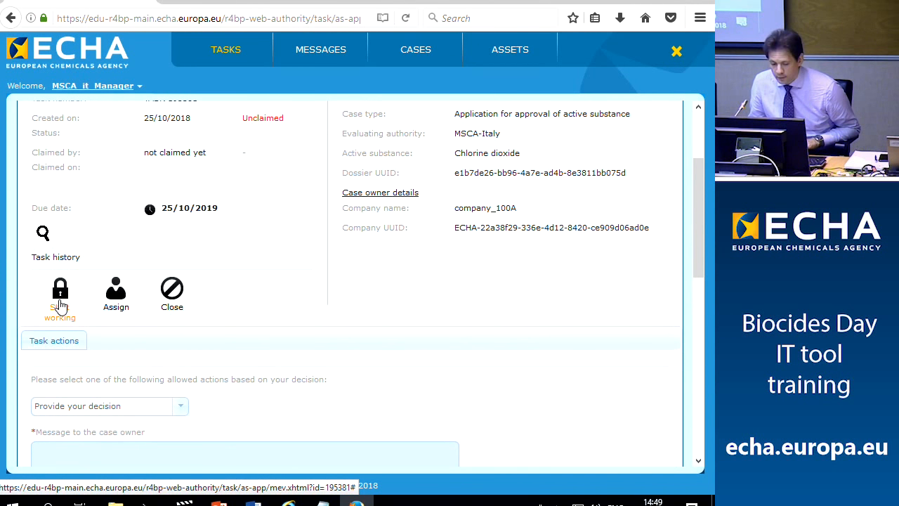
{"action": "left_click", "coordinate": [59, 305]}
Choose the Submit evaluation decision and enter 'ok' as the message to the case owner
{"action": "scroll", "coordinate": [169, 225], "scroll_direction": "down", "scroll_amount": 4}
{"action": "left_click", "coordinate": [179, 228]}
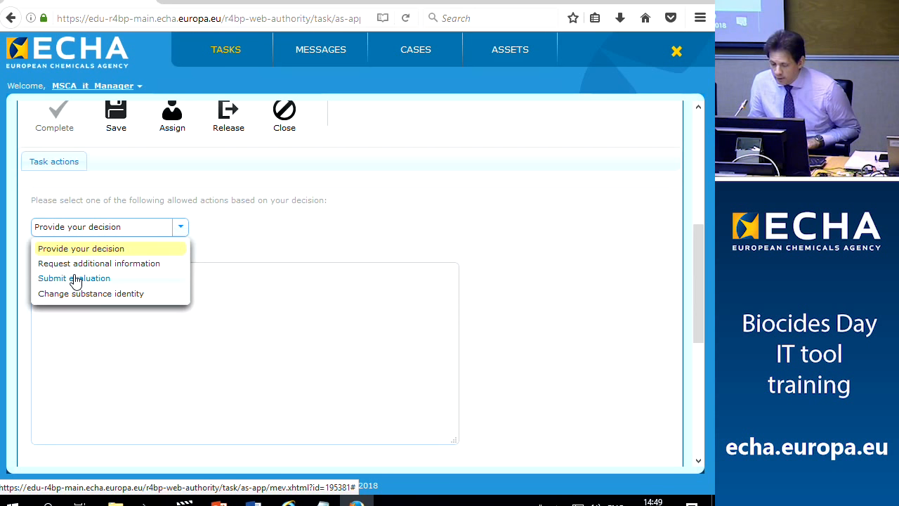
{"action": "left_click", "coordinate": [75, 278]}
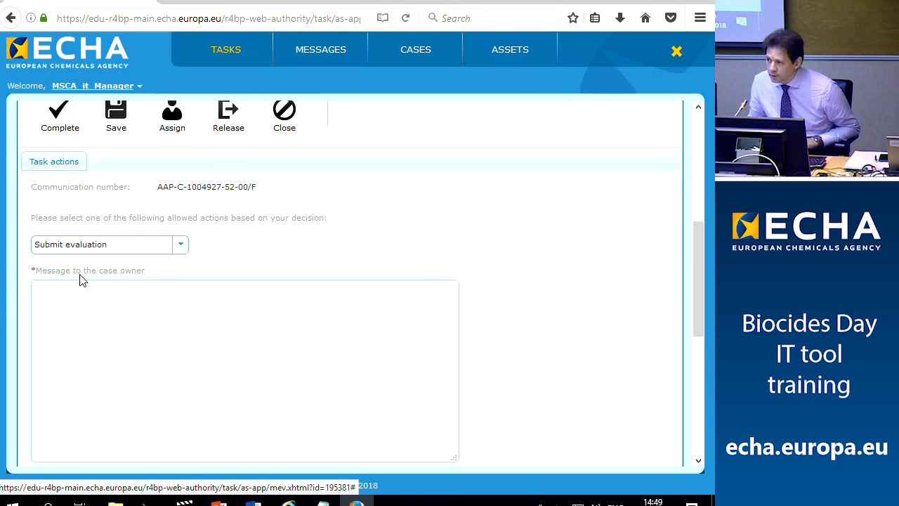
{"action": "left_click", "coordinate": [175, 336]}
{"action": "type", "text": "ok"}
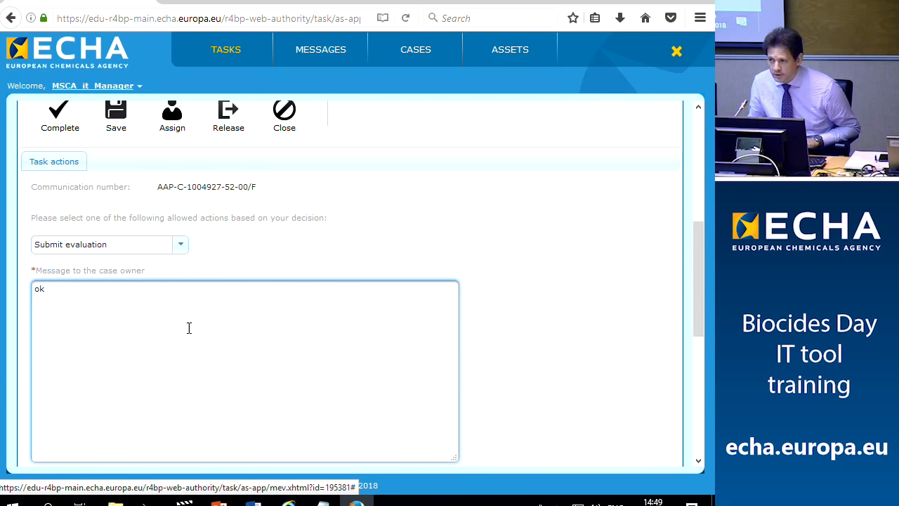
{"action": "scroll", "coordinate": [190, 334], "scroll_direction": "down", "scroll_amount": 4}
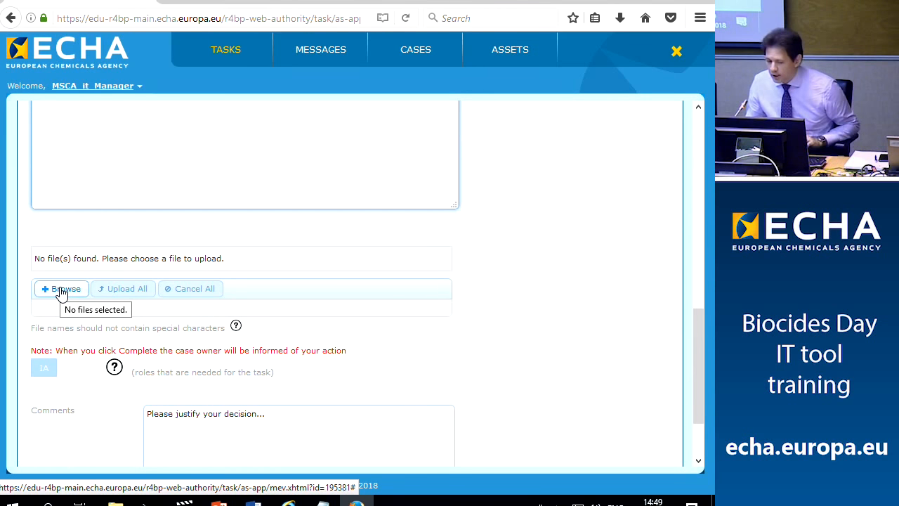
Upload SUPPORTING DOCUMENT.pdf from E:\R4BP3 training\Backup\SupDocs to the evaluation task
{"action": "left_click", "coordinate": [61, 291]}
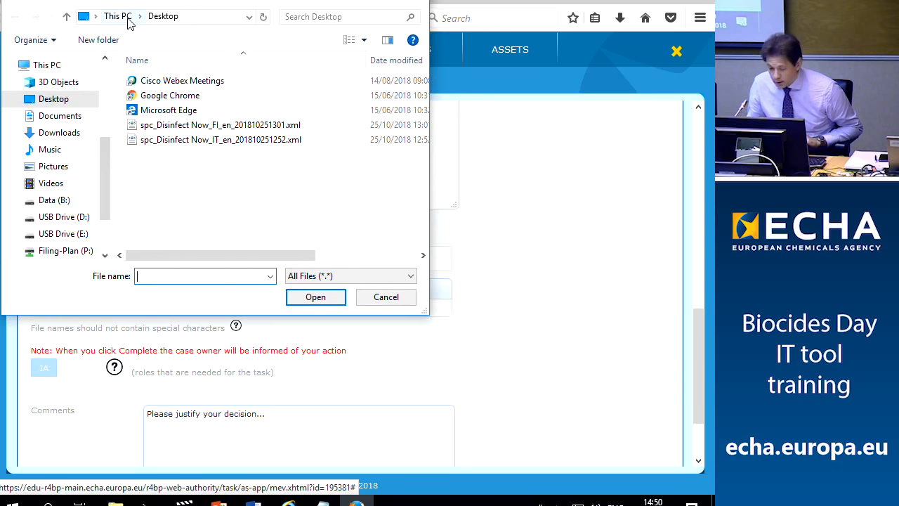
{"action": "scroll", "coordinate": [79, 219], "scroll_direction": "down", "scroll_amount": 1}
{"action": "scroll", "coordinate": [79, 220], "scroll_direction": "down", "scroll_amount": 1}
{"action": "left_click", "coordinate": [64, 239]}
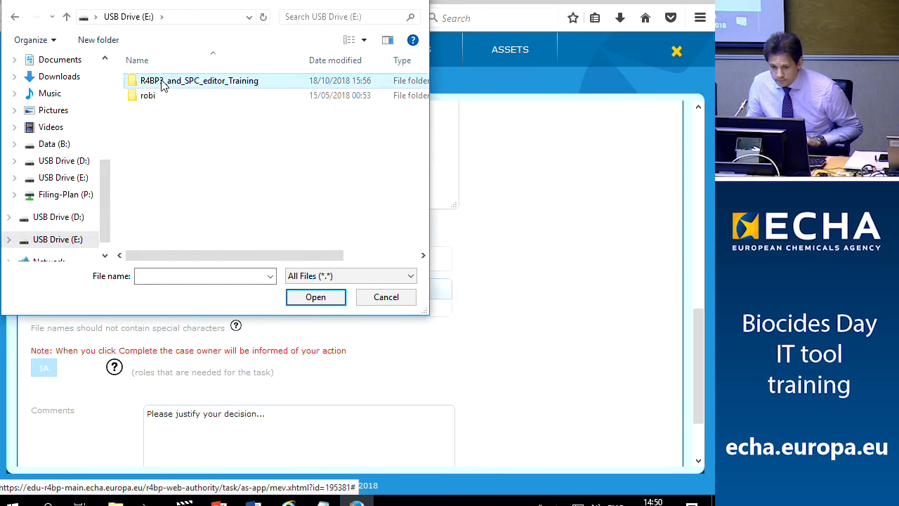
{"action": "double_click", "coordinate": [162, 83]}
{"action": "double_click", "coordinate": [161, 80]}
{"action": "double_click", "coordinate": [174, 96]}
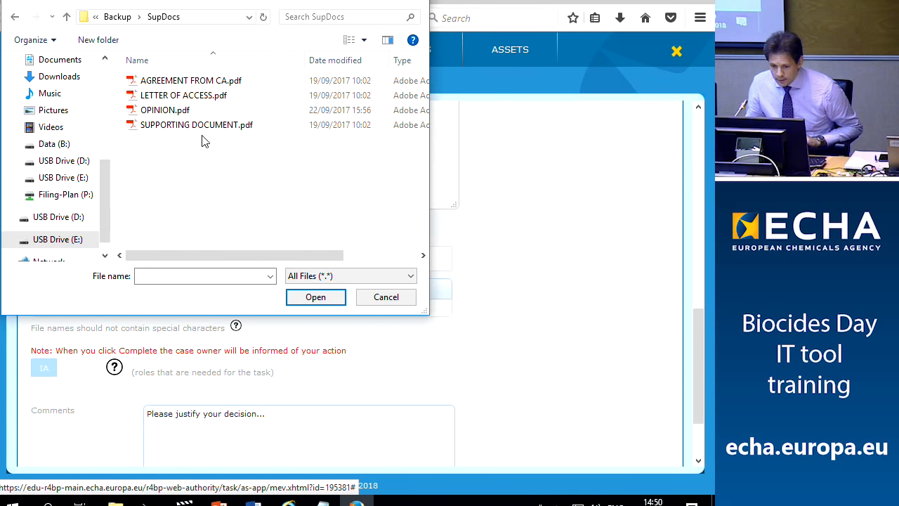
{"action": "left_click", "coordinate": [197, 127]}
{"action": "left_click", "coordinate": [314, 300]}
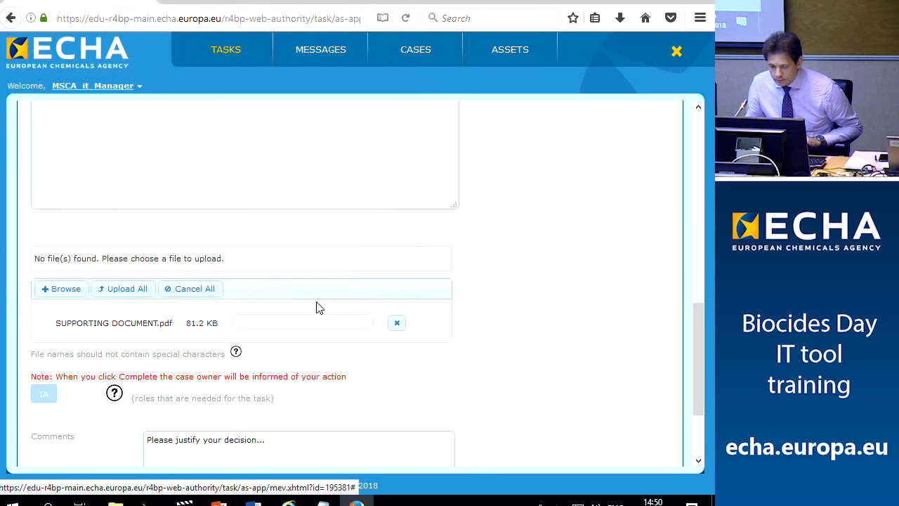
{"action": "left_click", "coordinate": [106, 293]}
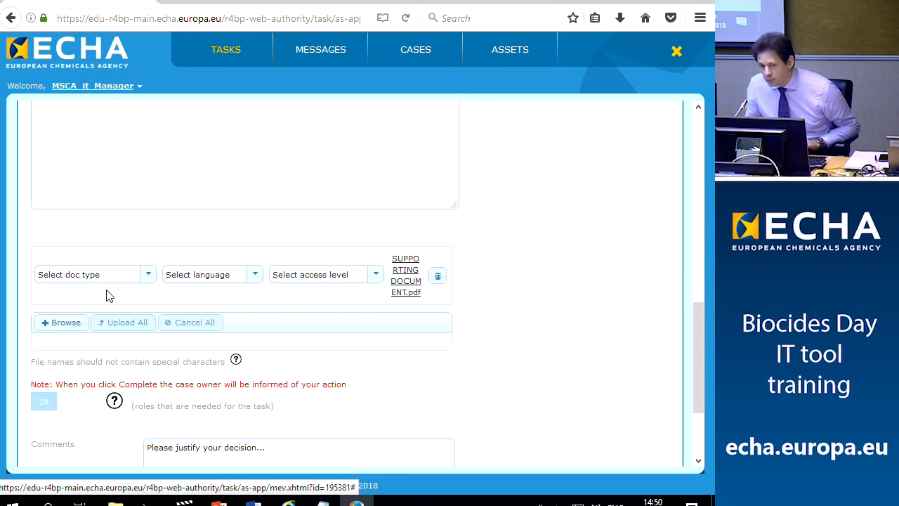
Set the uploaded file's type to CA report and language to EN - English, attempting Public access
{"action": "left_click", "coordinate": [148, 276]}
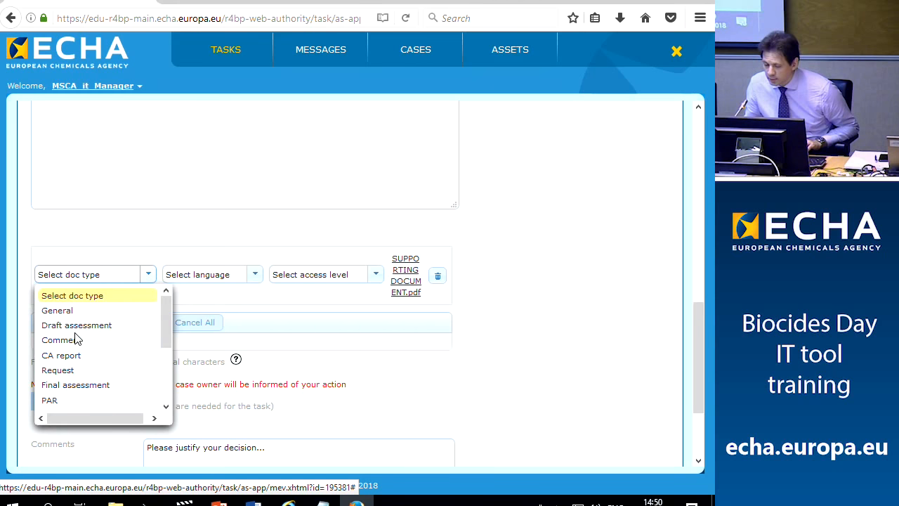
{"action": "scroll", "coordinate": [64, 379], "scroll_direction": "down", "scroll_amount": 3}
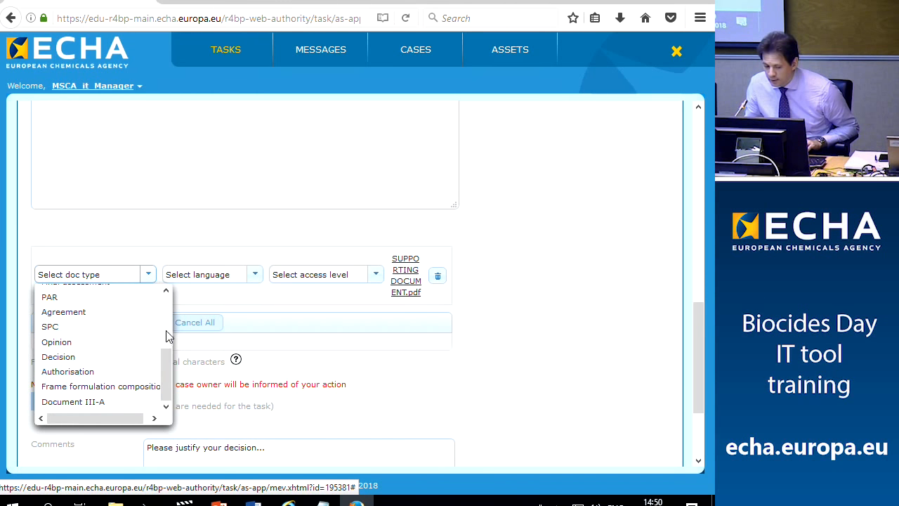
{"action": "scroll", "coordinate": [169, 291], "scroll_direction": "up", "scroll_amount": 5}
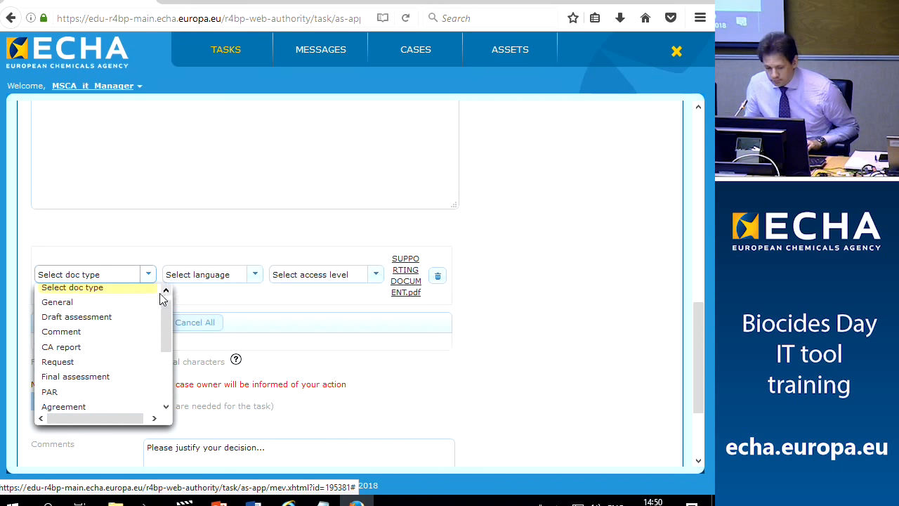
{"action": "left_click", "coordinate": [57, 351]}
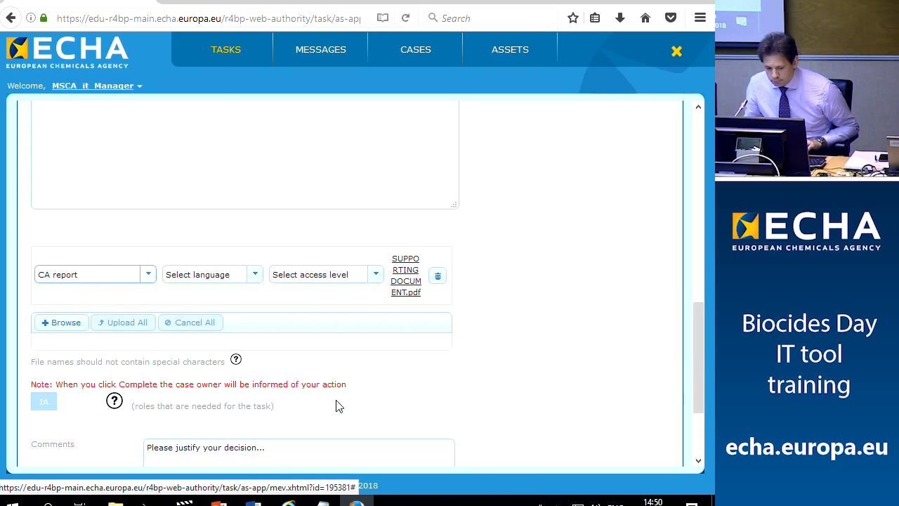
{"action": "left_click", "coordinate": [253, 278]}
{"action": "left_click", "coordinate": [194, 382]}
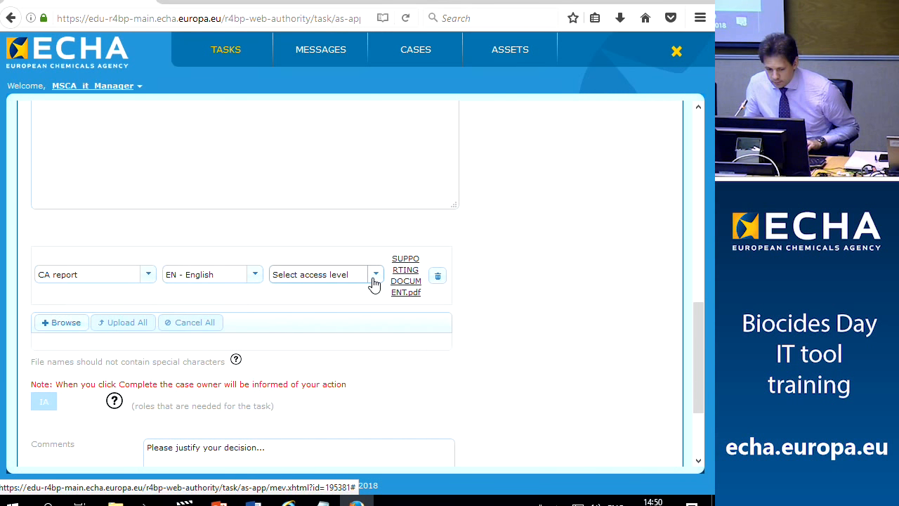
{"action": "left_click", "coordinate": [375, 281]}
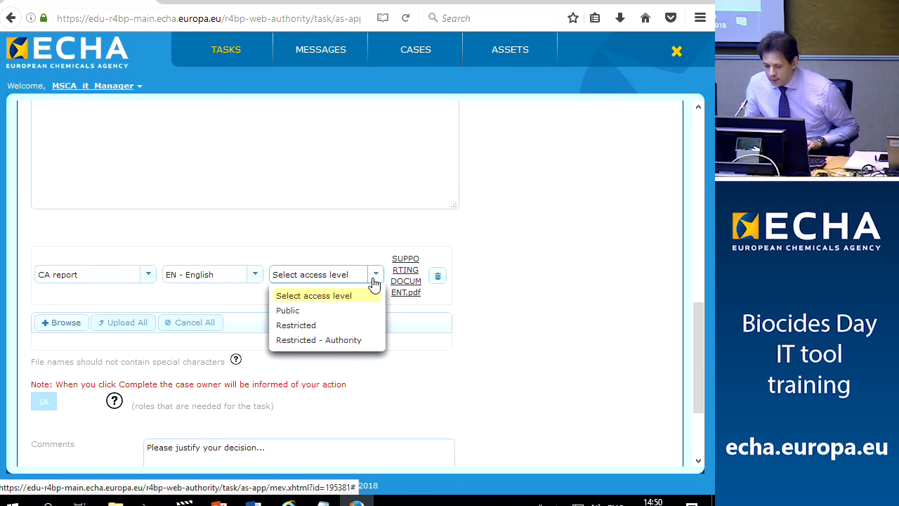
{"action": "left_click", "coordinate": [289, 310]}
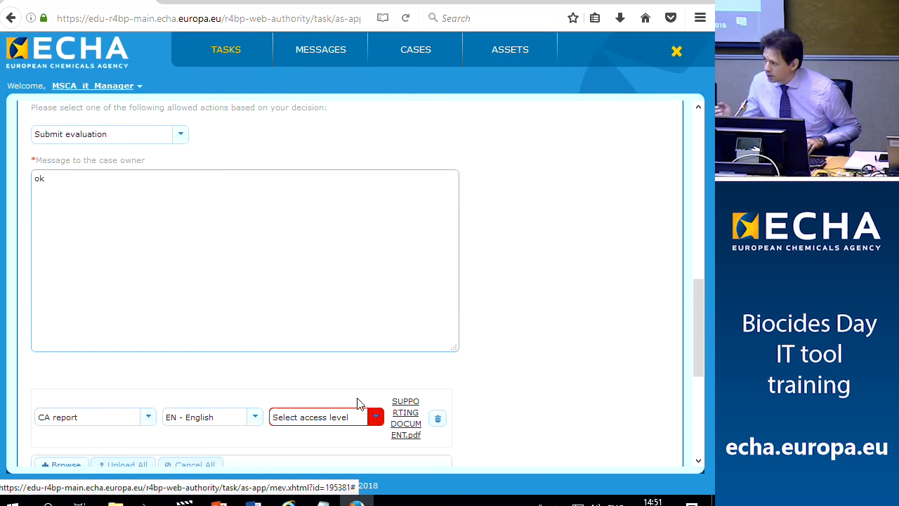
Set the CA report's access level to Public
{"action": "left_click", "coordinate": [376, 419]}
{"action": "scroll", "coordinate": [351, 380], "scroll_direction": "down", "scroll_amount": 3}
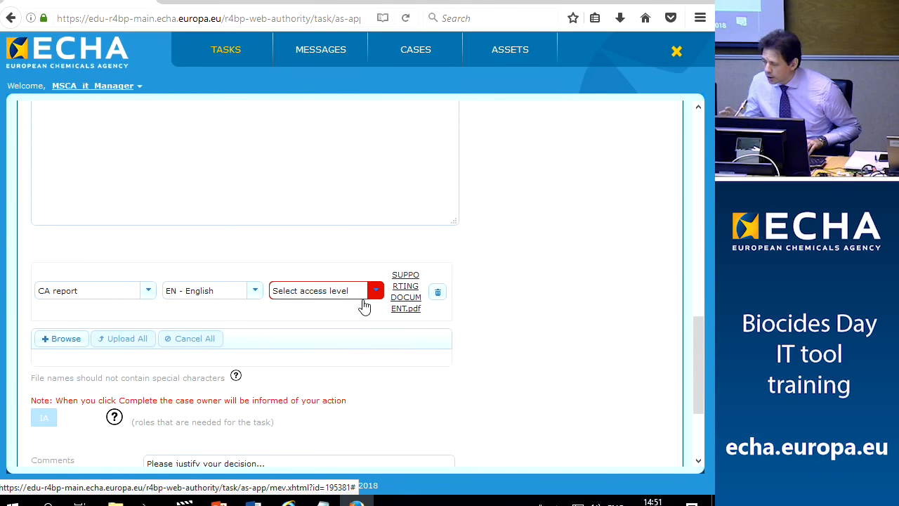
{"action": "left_click", "coordinate": [376, 292]}
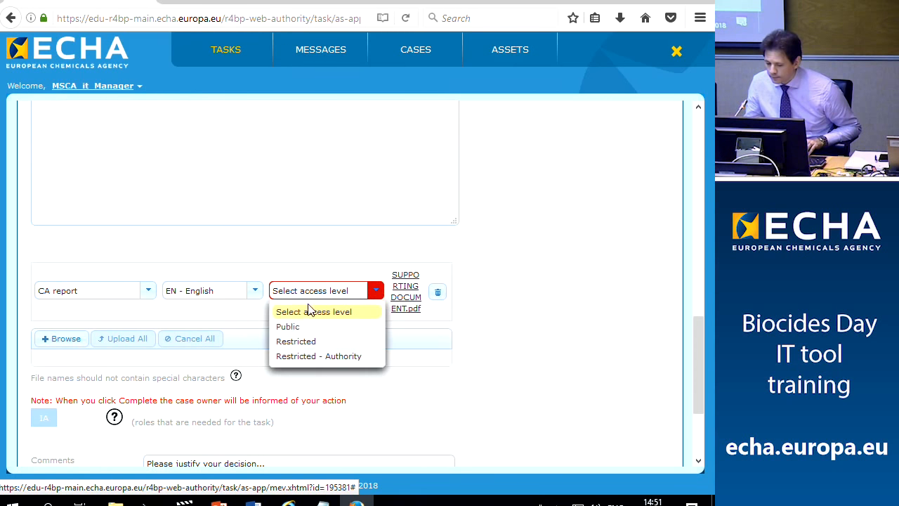
{"action": "left_click", "coordinate": [281, 327]}
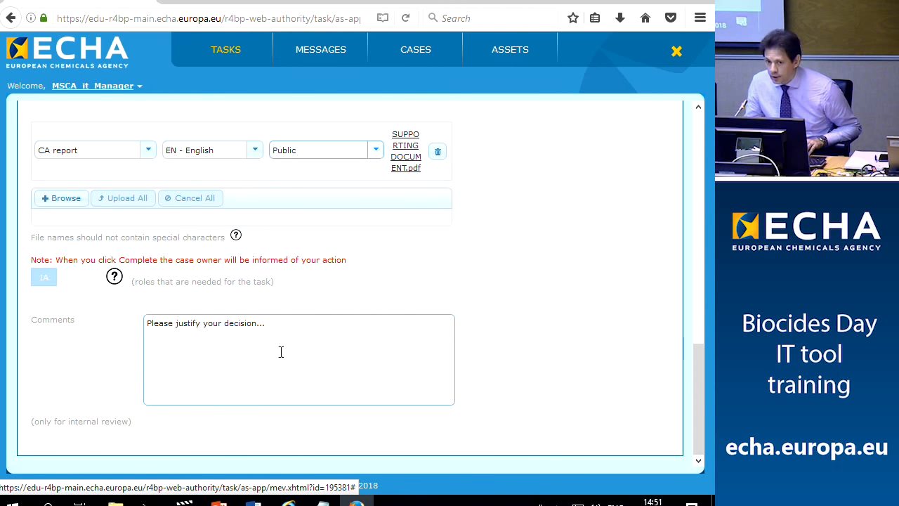
Complete the Evaluate task and confirm the completion
{"action": "scroll", "coordinate": [331, 366], "scroll_direction": "up", "scroll_amount": 1}
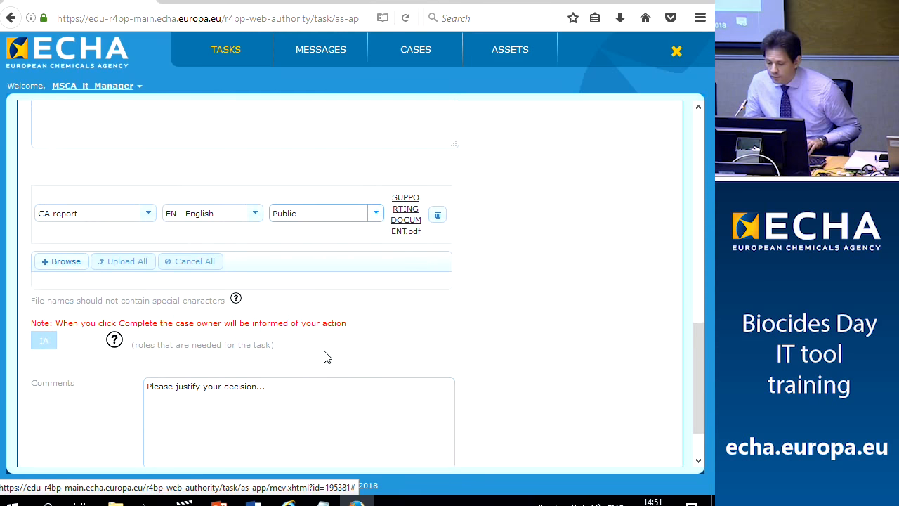
{"action": "scroll", "coordinate": [324, 356], "scroll_direction": "down", "scroll_amount": 1}
{"action": "left_click", "coordinate": [278, 372]}
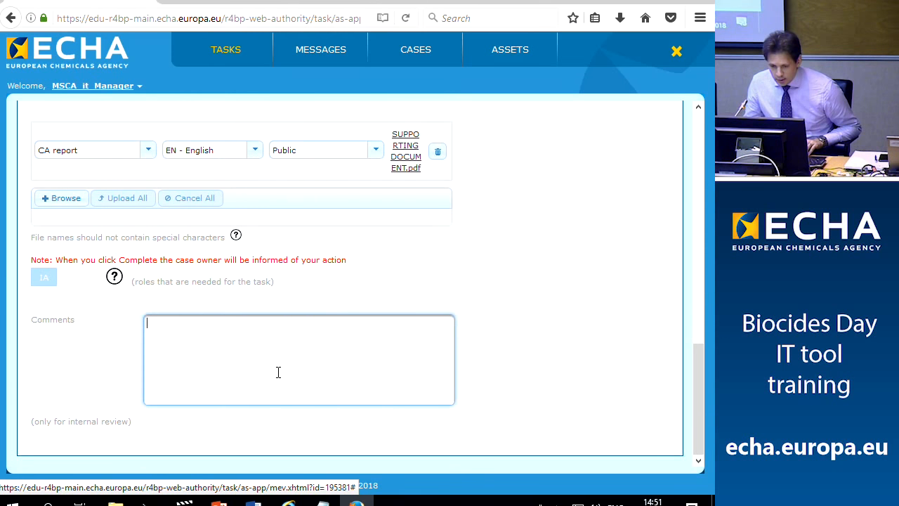
{"action": "scroll", "coordinate": [280, 370], "scroll_direction": "up", "scroll_amount": 8}
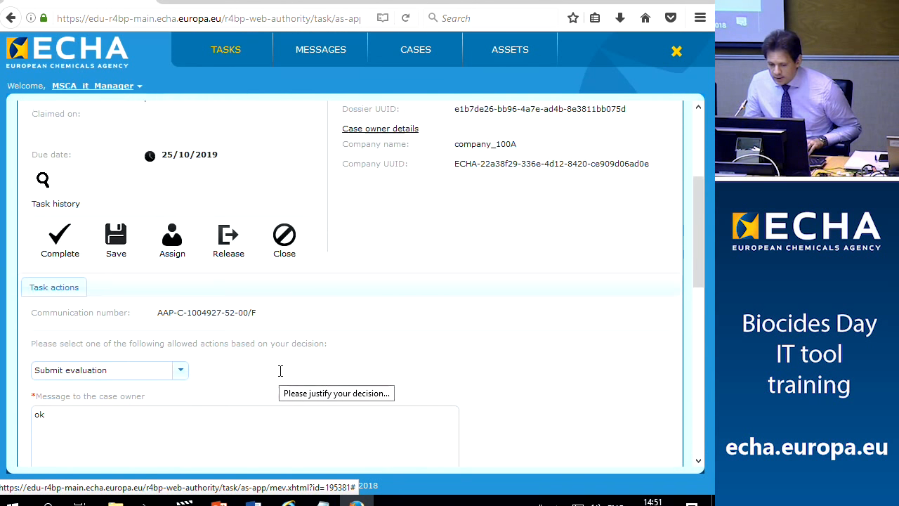
{"action": "left_click", "coordinate": [61, 257]}
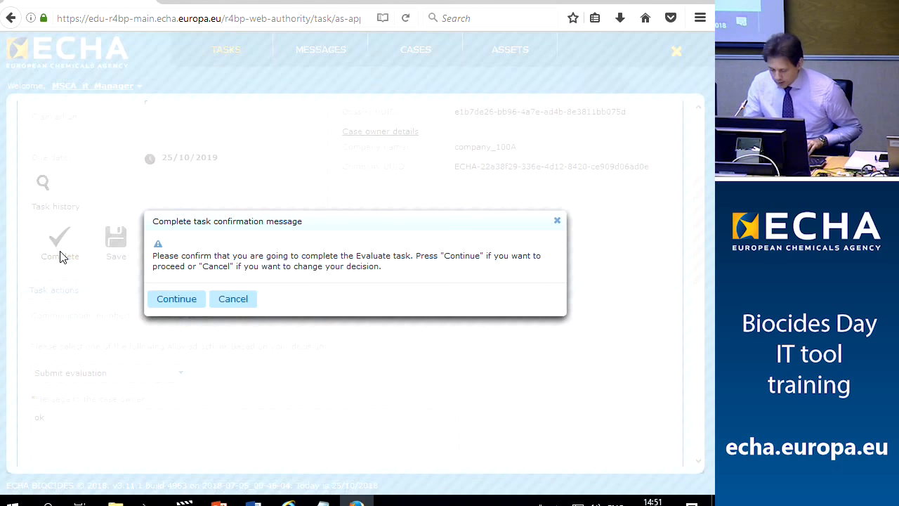
{"action": "left_click", "coordinate": [179, 299]}
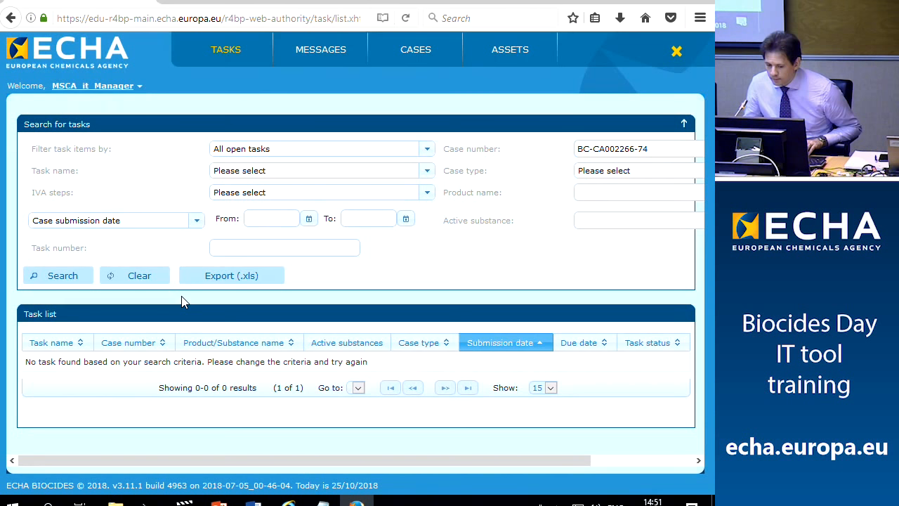
In the industry account, open case BC-CA002266-74's events history showing ECHA Opinion started, due 22/07/2019
{"action": "left_click", "coordinate": [289, 501]}
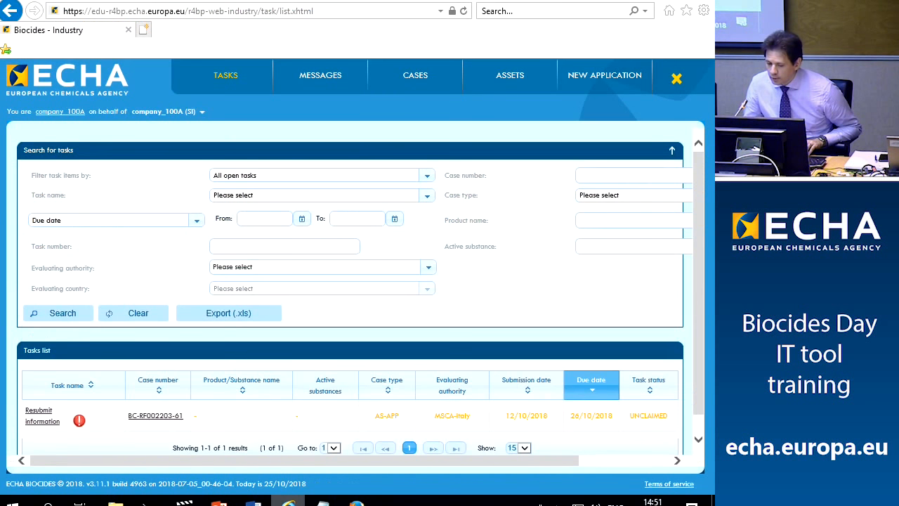
{"action": "left_click", "coordinate": [426, 81]}
{"action": "scroll", "coordinate": [100, 363], "scroll_direction": "down", "scroll_amount": 1}
{"action": "left_click", "coordinate": [56, 394]}
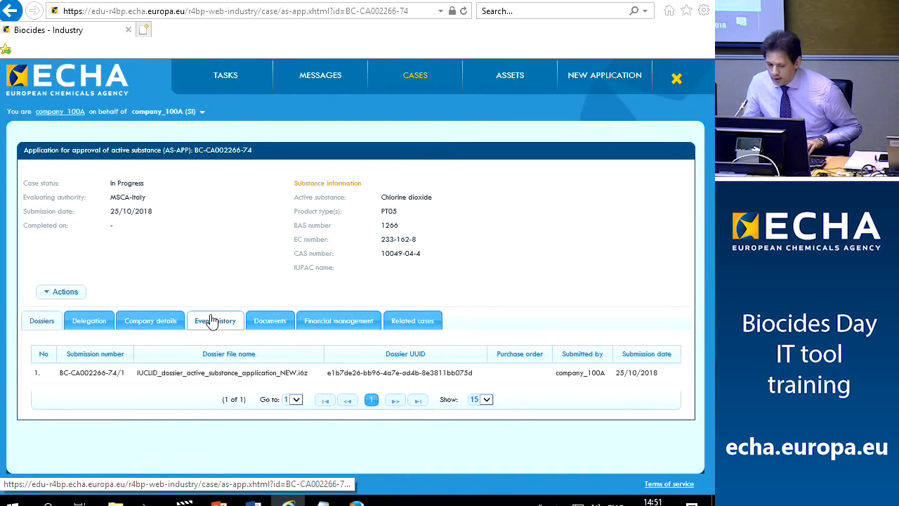
{"action": "left_click", "coordinate": [212, 320]}
{"action": "scroll", "coordinate": [195, 327], "scroll_direction": "down", "scroll_amount": 3}
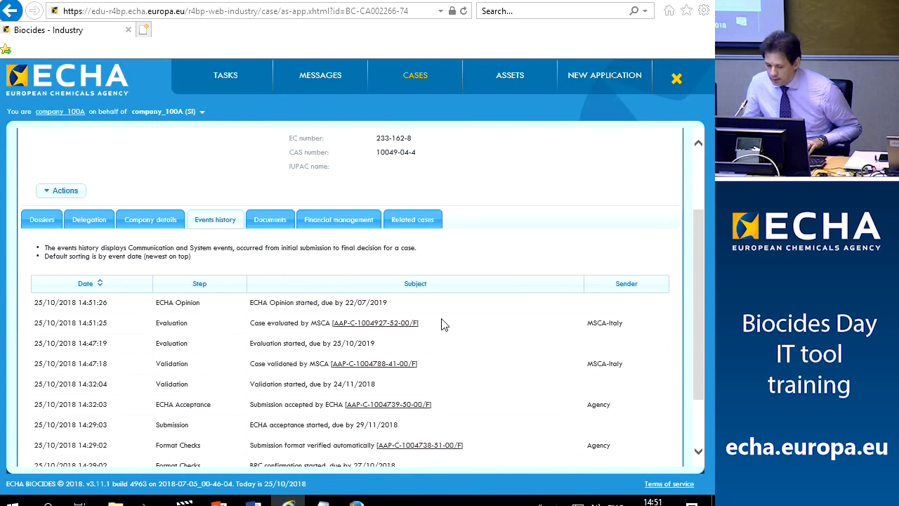
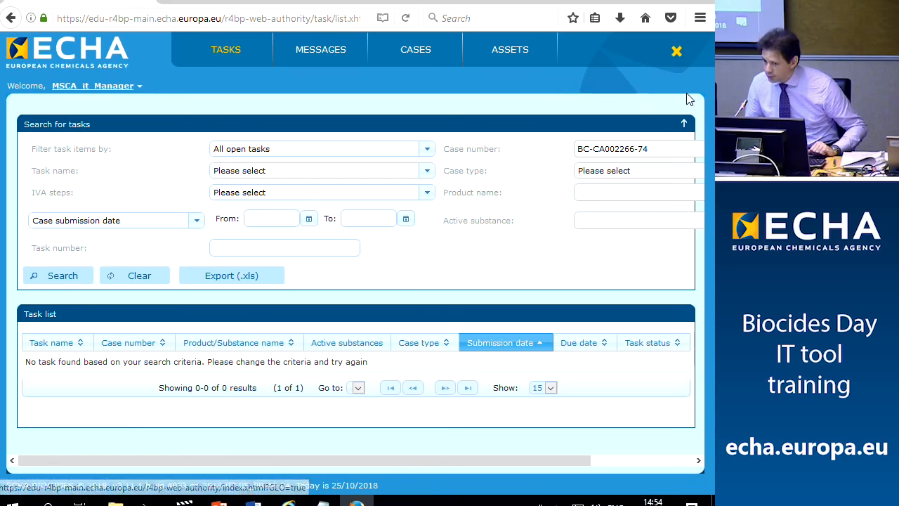
Log out and sign in with the other ECHA authority account, then open the open-tasks list
{"action": "left_click", "coordinate": [674, 53]}
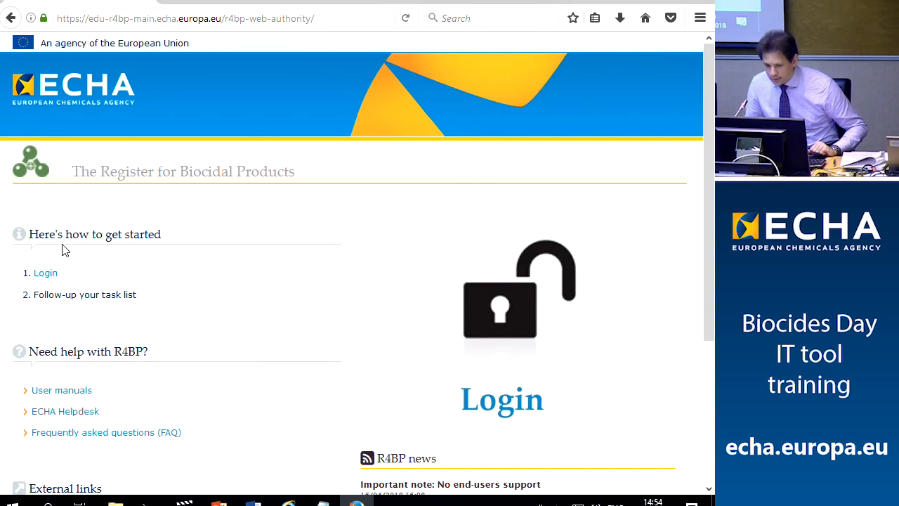
{"action": "left_click", "coordinate": [42, 275]}
{"action": "type", "text": "ECHA_sat_"}
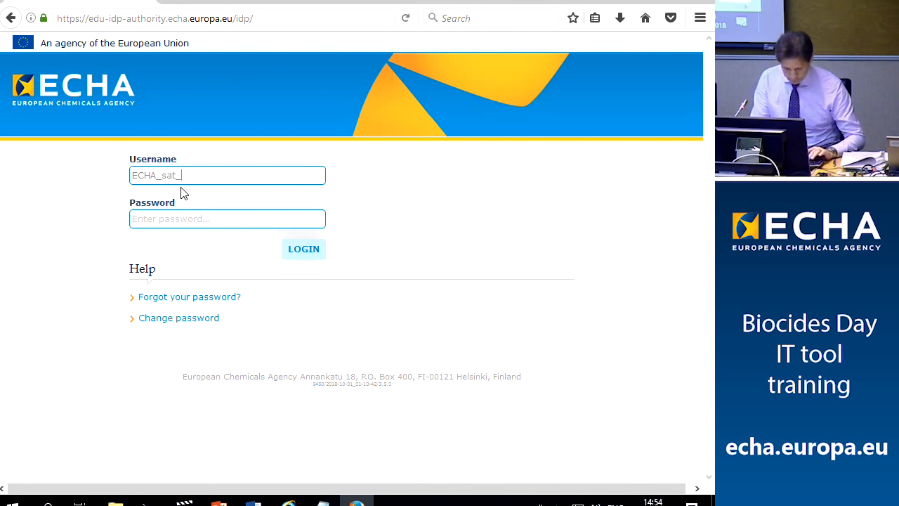
{"action": "type", "text": "rec_init"}
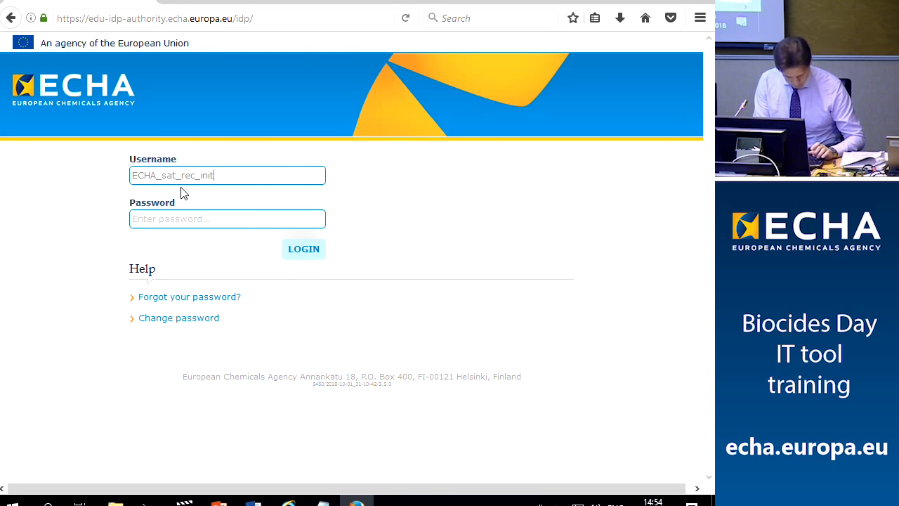
{"action": "left_click", "coordinate": [169, 221]}
{"action": "type", "text": "*******"}
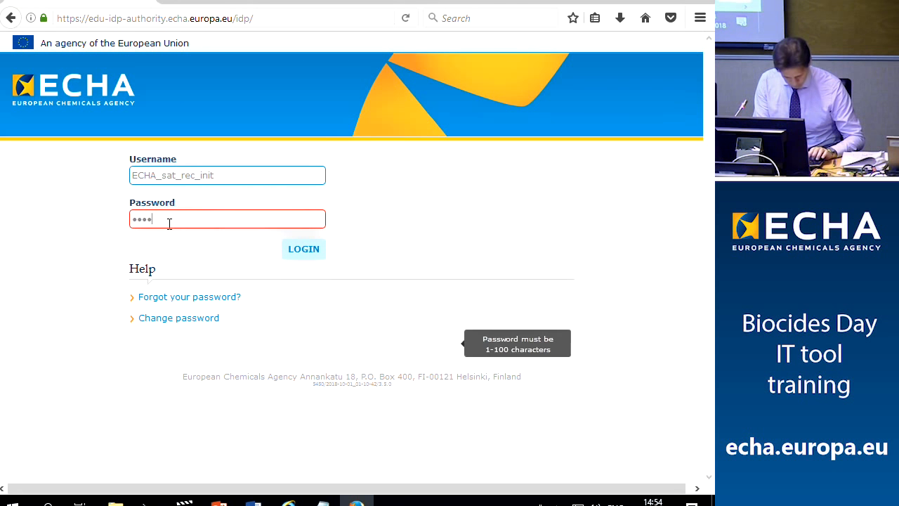
{"action": "type", "text": "****"}
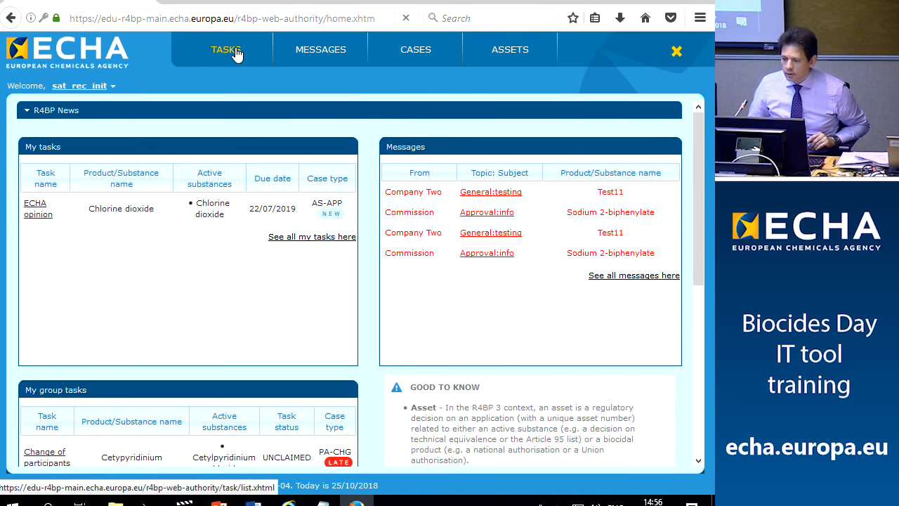
{"action": "left_click", "coordinate": [235, 55]}
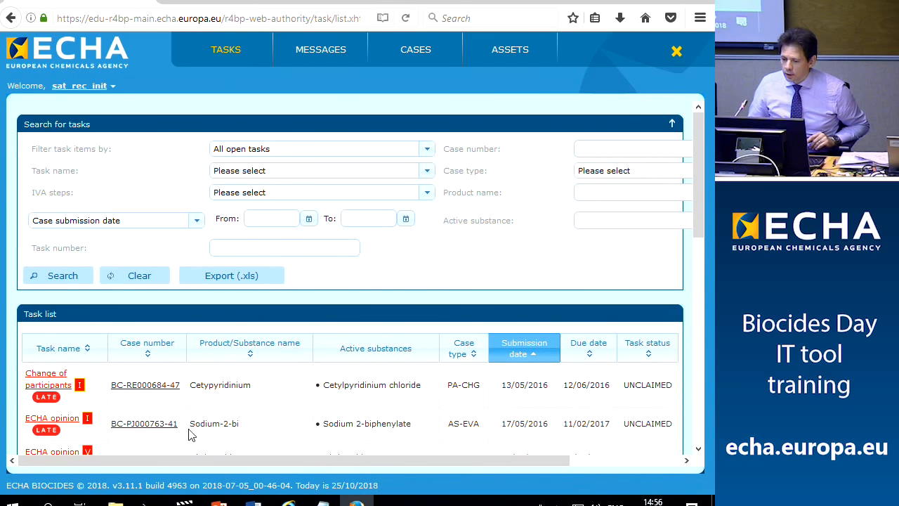
{"action": "left_click", "coordinate": [322, 502]}
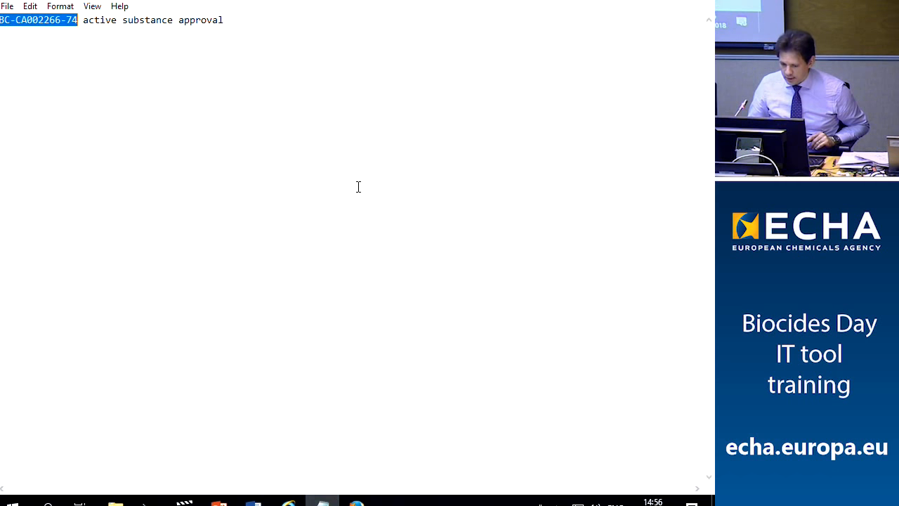
{"action": "right_click", "coordinate": [35, 23]}
{"action": "left_click", "coordinate": [65, 65]}
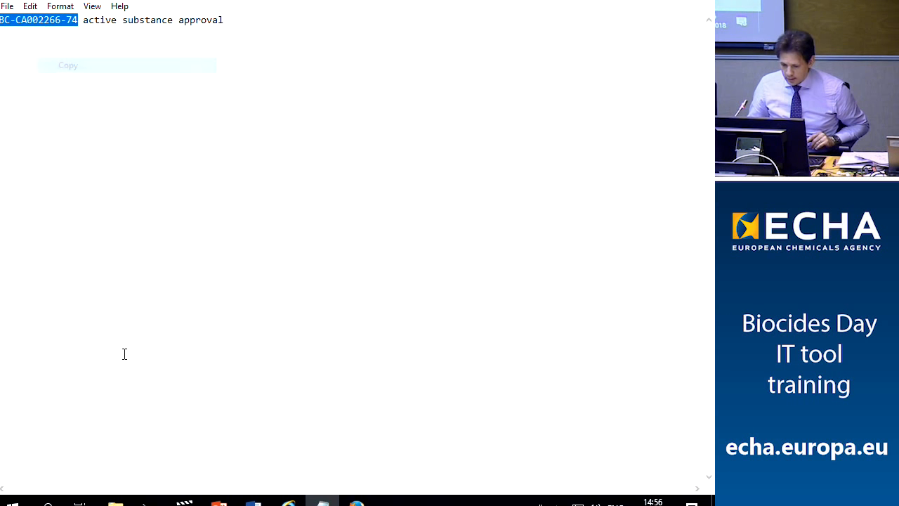
{"action": "left_click", "coordinate": [357, 502]}
{"action": "left_click", "coordinate": [621, 150]}
{"action": "type", "text": "BC-CA002266-74"}
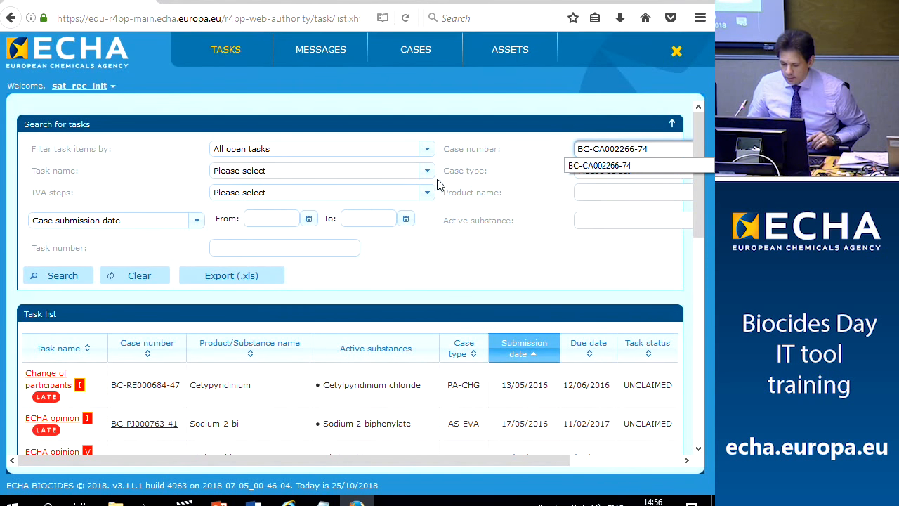
{"action": "key", "text": "Return"}
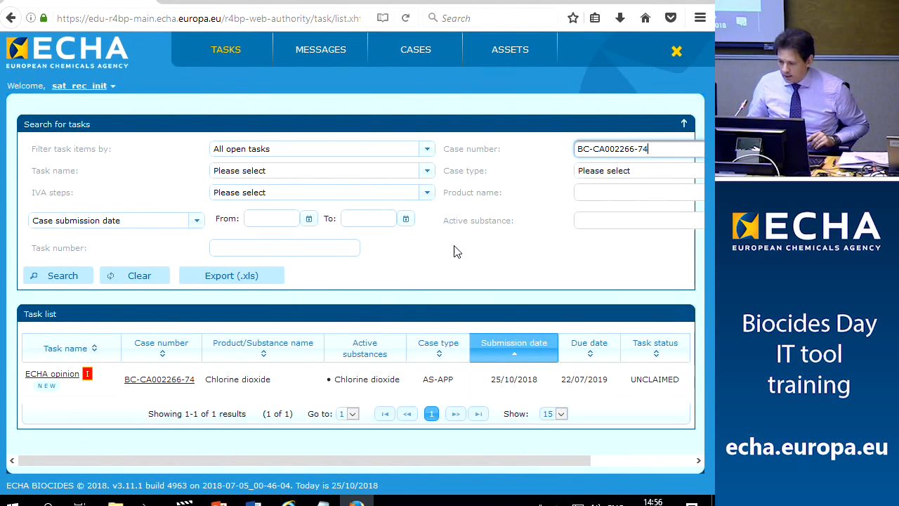
Claim the ECHA opinion task, choose Submit opinion, and write the message 'ok'
{"action": "left_click", "coordinate": [63, 379]}
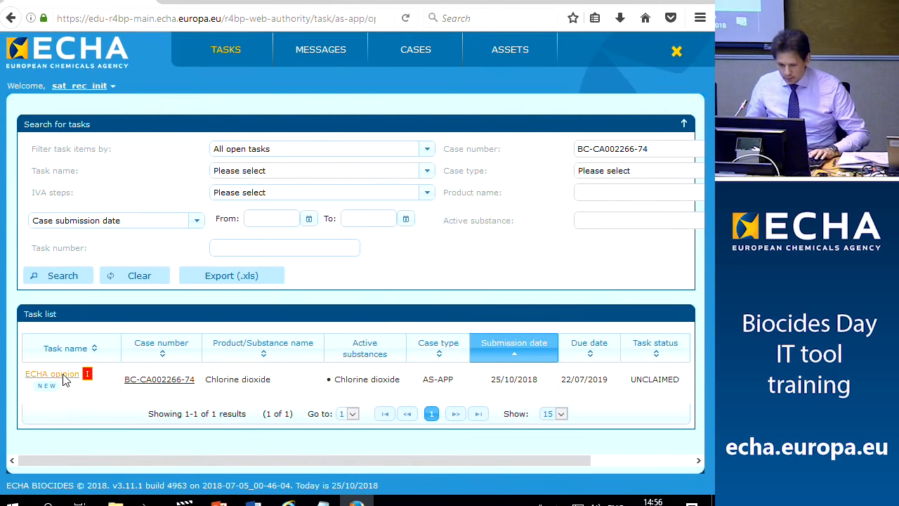
{"action": "scroll", "coordinate": [125, 297], "scroll_direction": "down", "scroll_amount": 3}
{"action": "left_click", "coordinate": [58, 304]}
{"action": "scroll", "coordinate": [220, 219], "scroll_direction": "down", "scroll_amount": 5}
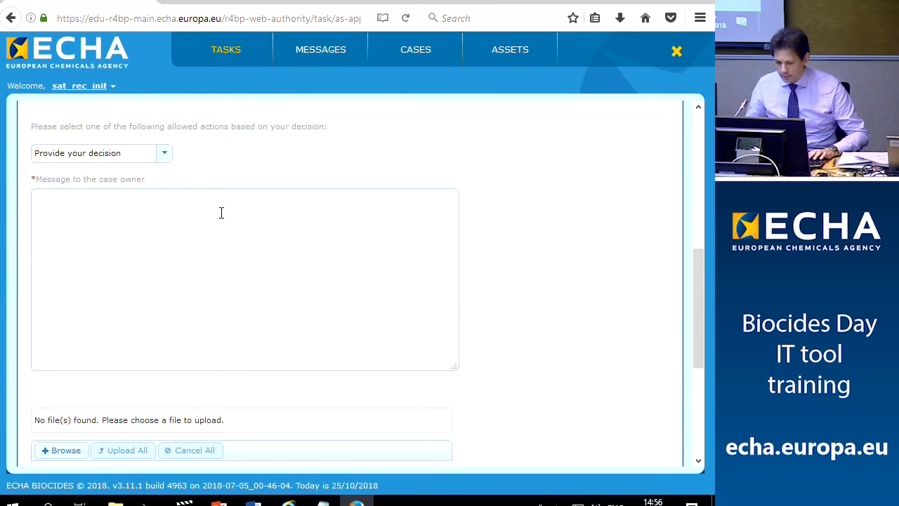
{"action": "left_click", "coordinate": [168, 158]}
{"action": "left_click", "coordinate": [117, 189]}
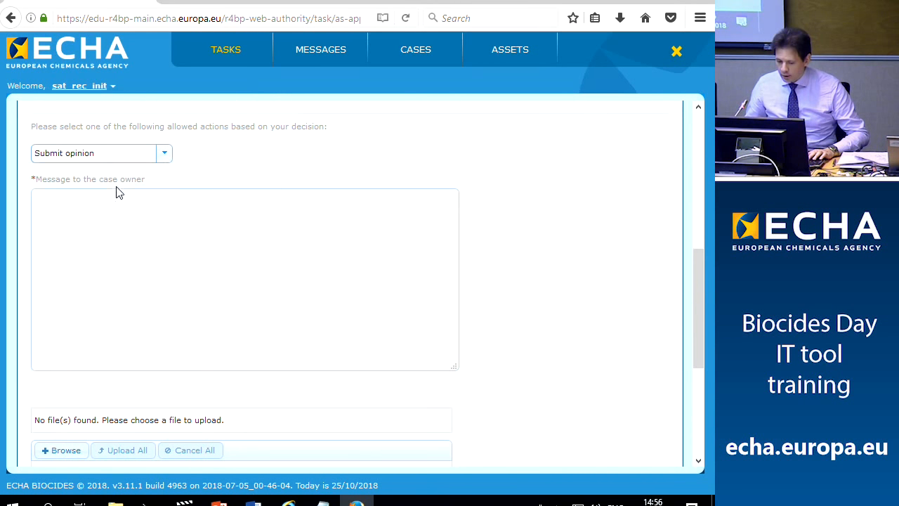
{"action": "left_click", "coordinate": [188, 268]}
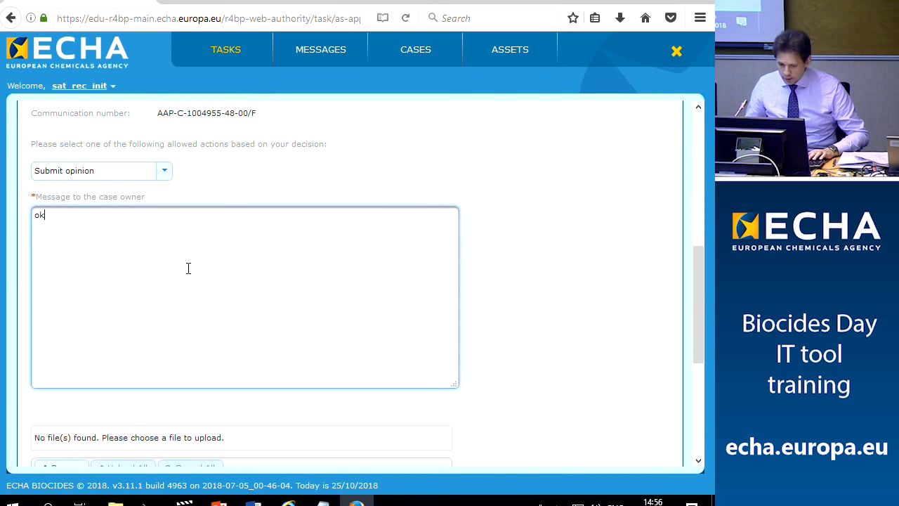
{"action": "scroll", "coordinate": [211, 280], "scroll_direction": "down", "scroll_amount": 4}
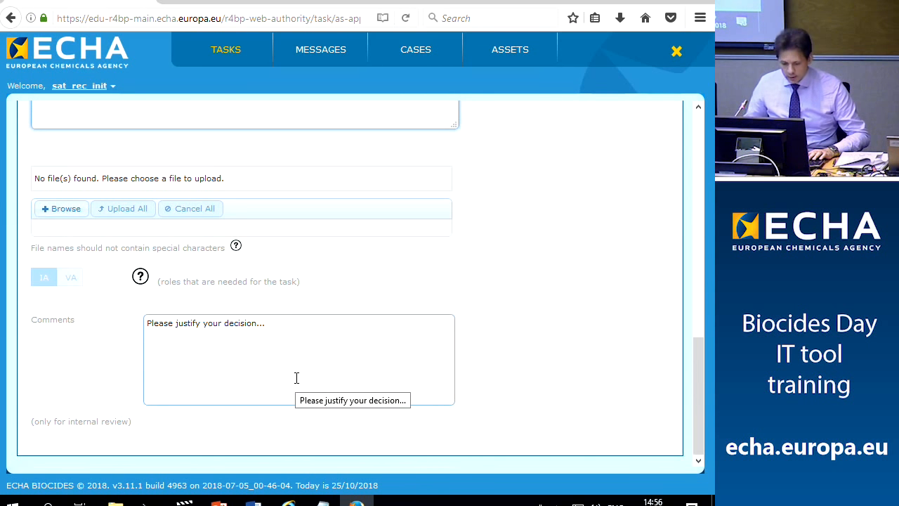
{"action": "scroll", "coordinate": [296, 378], "scroll_direction": "up", "scroll_amount": 5}
{"action": "scroll", "coordinate": [296, 378], "scroll_direction": "down", "scroll_amount": 4}
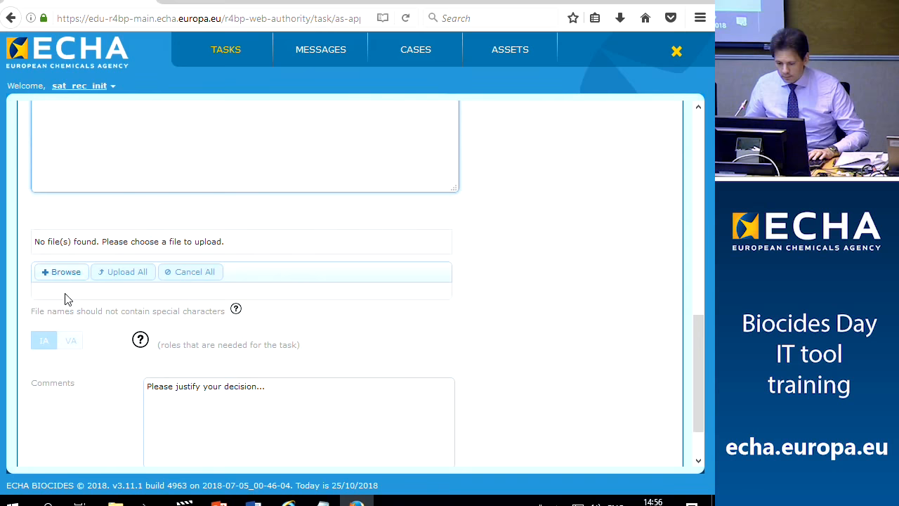
Upload OPINION.pdf as a document of type Opinion, language EN - English, access Public
{"action": "left_click", "coordinate": [65, 273]}
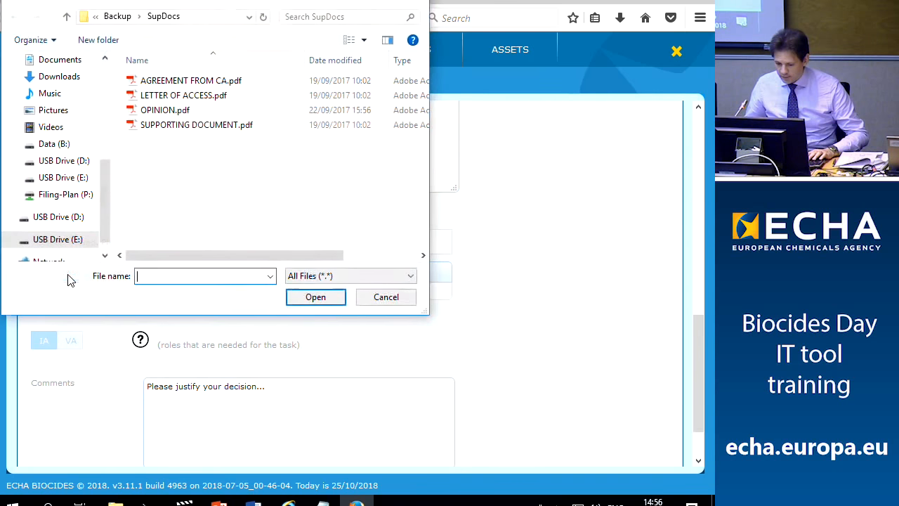
{"action": "left_click", "coordinate": [166, 110]}
{"action": "left_click", "coordinate": [314, 297]}
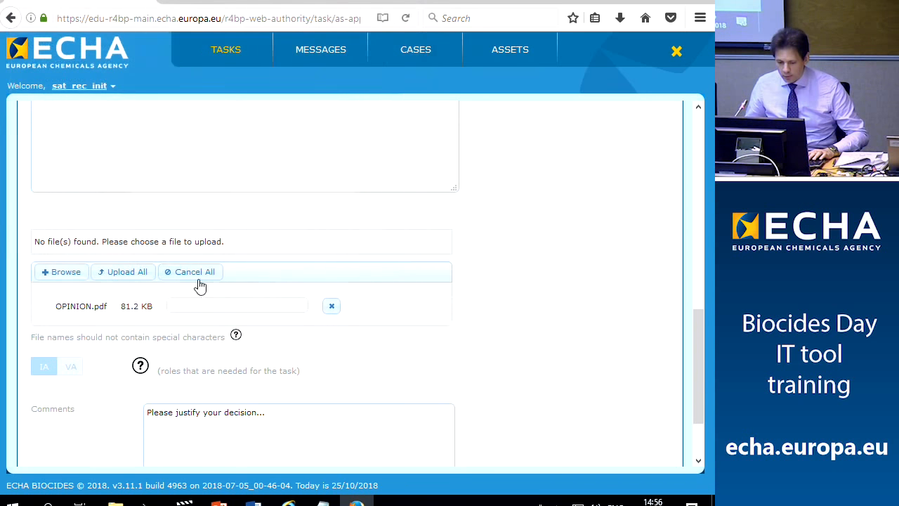
{"action": "left_click", "coordinate": [109, 281]}
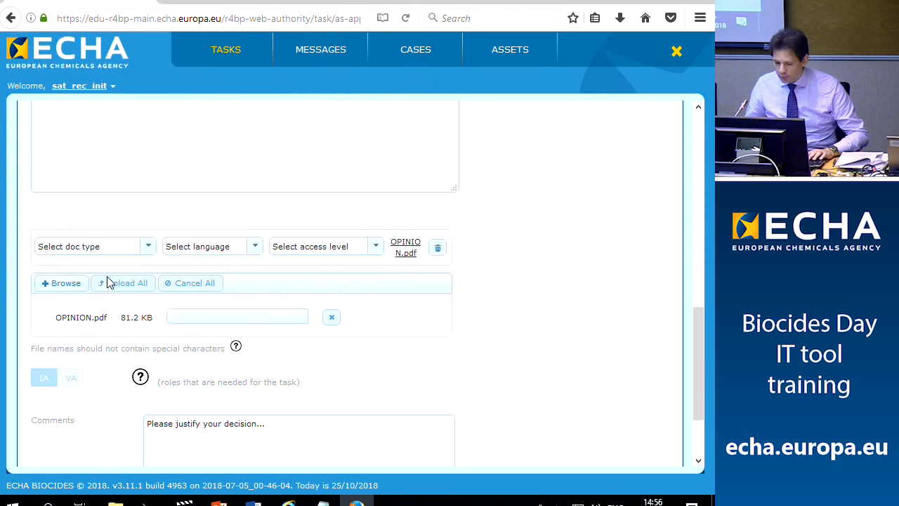
{"action": "left_click", "coordinate": [152, 245]}
{"action": "left_click", "coordinate": [63, 282]}
{"action": "left_click", "coordinate": [151, 248]}
{"action": "scroll", "coordinate": [99, 335], "scroll_direction": "down", "scroll_amount": 4}
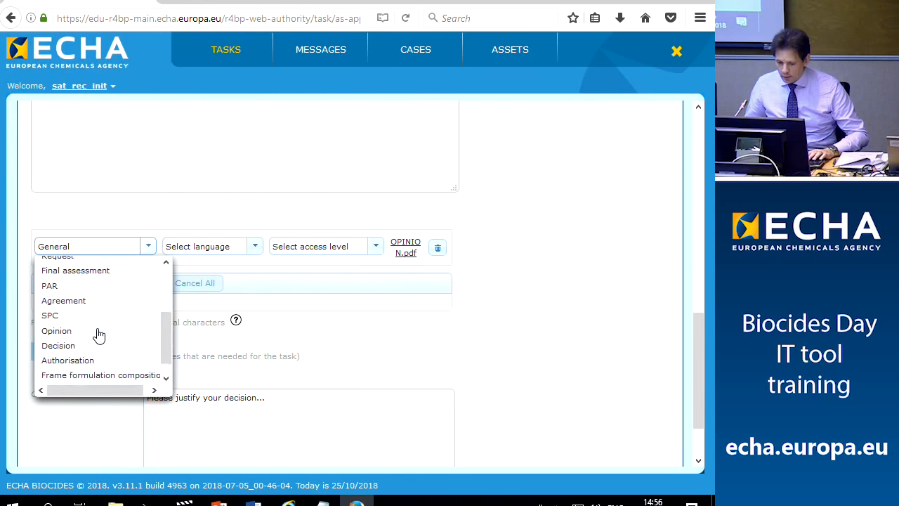
{"action": "left_click", "coordinate": [72, 318]}
{"action": "left_click", "coordinate": [254, 246]}
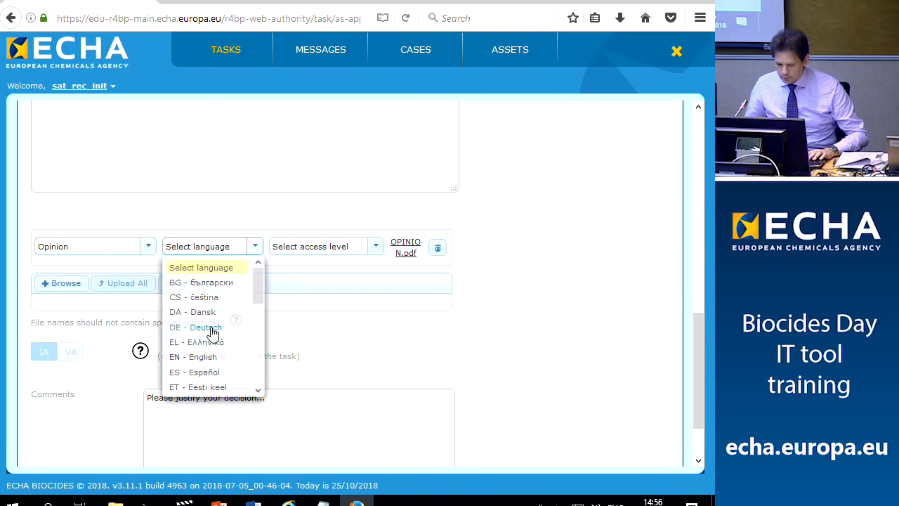
{"action": "left_click", "coordinate": [190, 359]}
{"action": "left_click", "coordinate": [375, 250]}
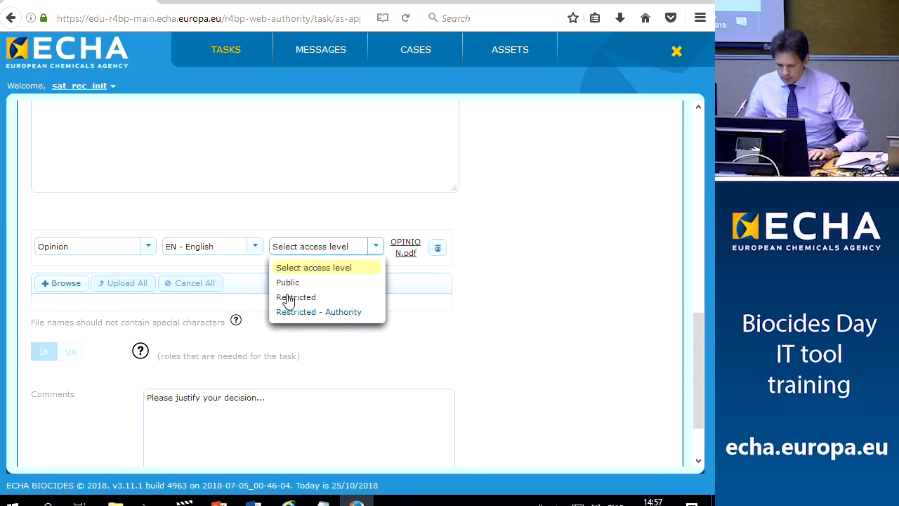
{"action": "left_click", "coordinate": [287, 283]}
{"action": "scroll", "coordinate": [161, 315], "scroll_direction": "down", "scroll_amount": 2}
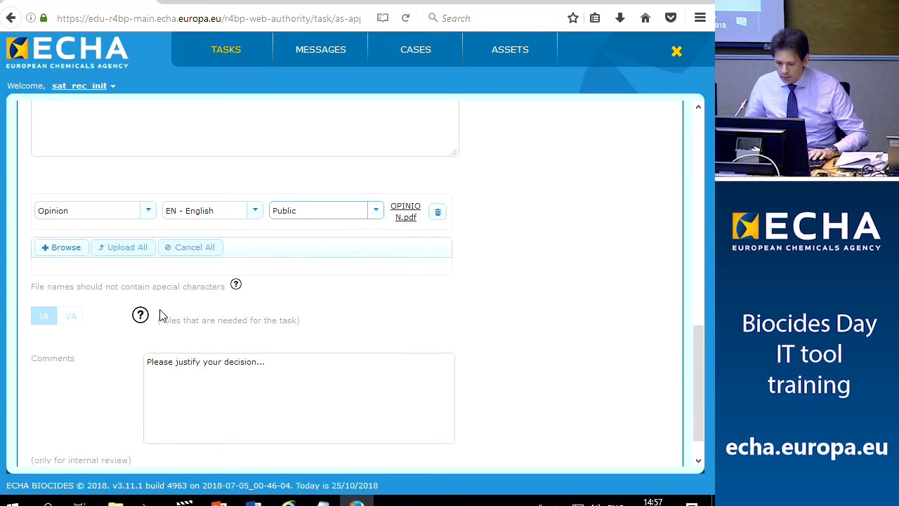
{"action": "scroll", "coordinate": [160, 316], "scroll_direction": "up", "scroll_amount": 10}
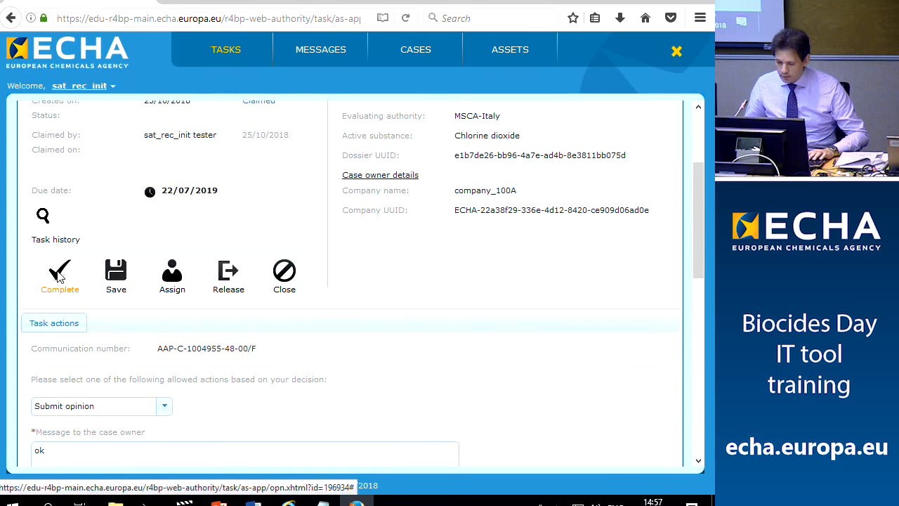
Complete the ECHA opinion task and confirm, recheck the task, then log out
{"action": "left_click", "coordinate": [63, 274]}
{"action": "left_click", "coordinate": [176, 298]}
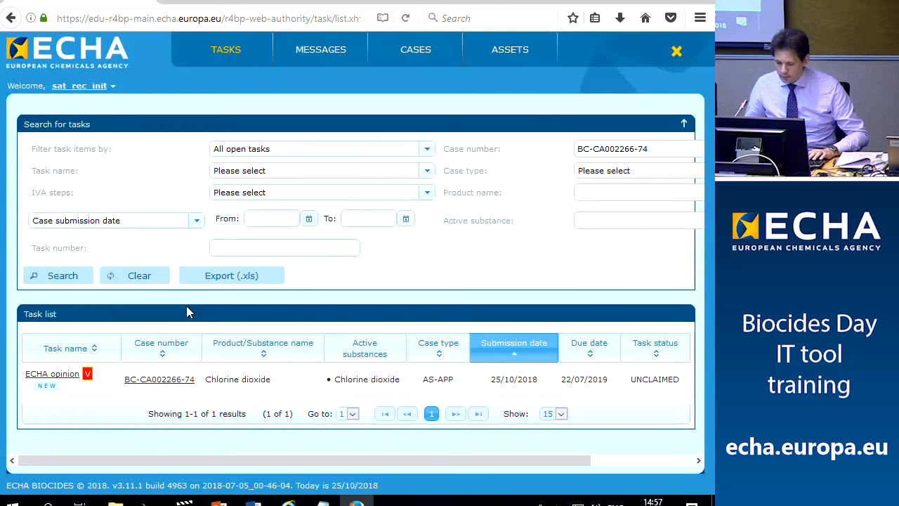
{"action": "left_click", "coordinate": [58, 376]}
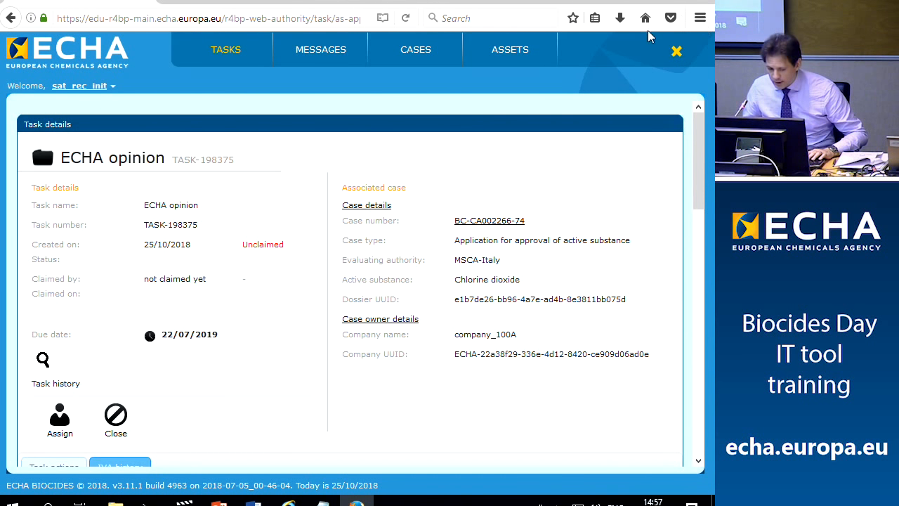
{"action": "left_click", "coordinate": [677, 52]}
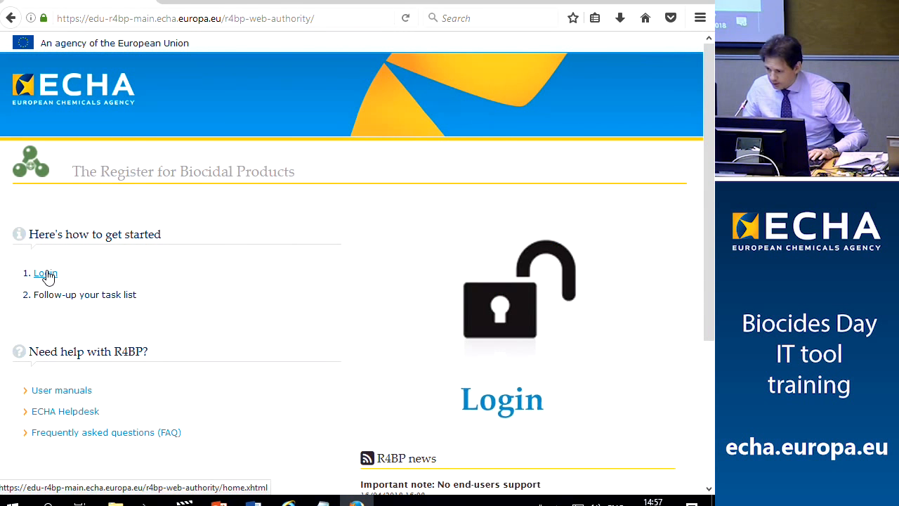
Sign in to the authority portal with the verifier account
{"action": "left_click", "coordinate": [45, 275]}
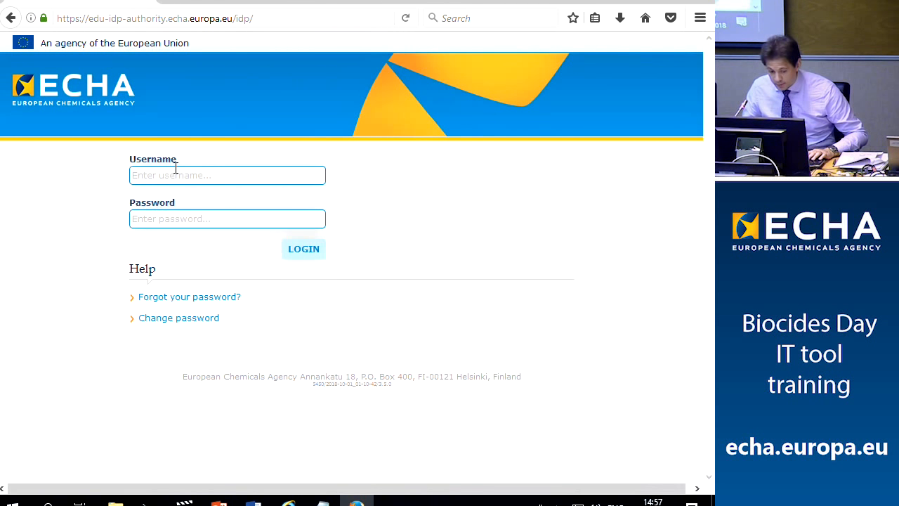
{"action": "type", "text": "sat_rec_verif"}
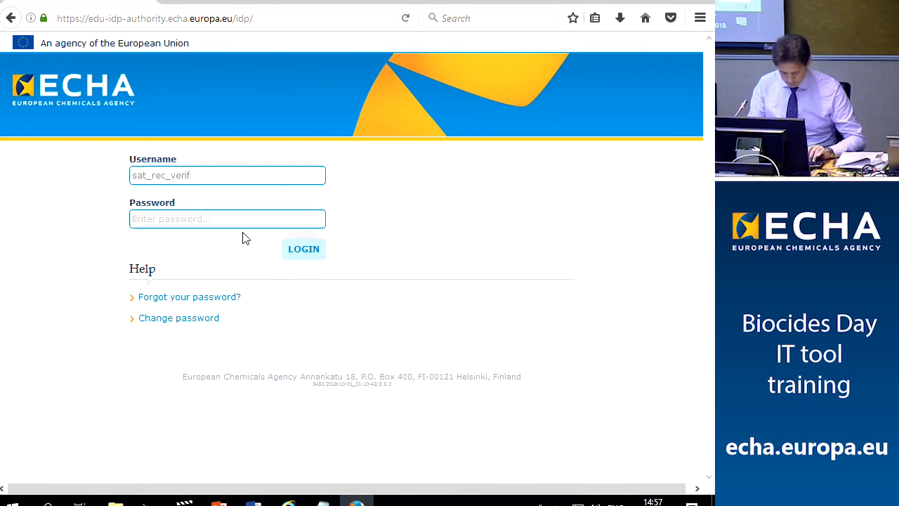
{"action": "left_click", "coordinate": [244, 224]}
{"action": "type", "text": "••••••••"}
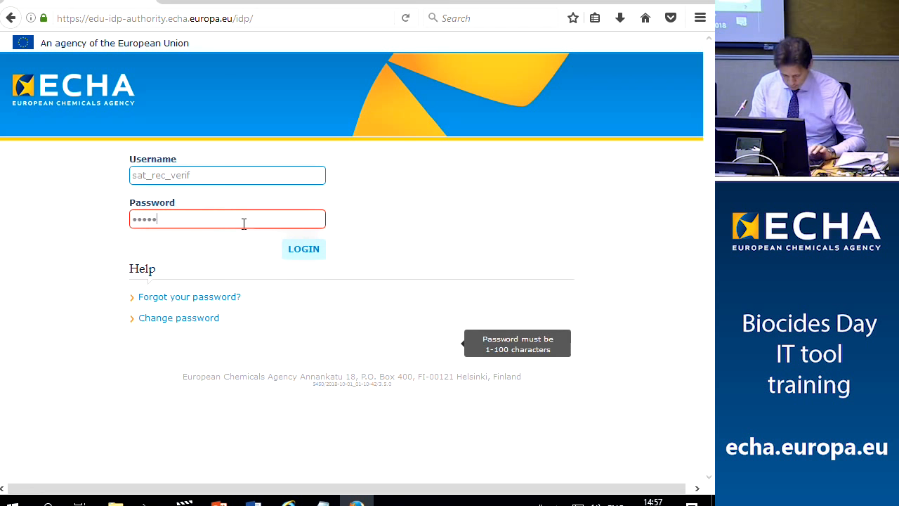
{"action": "type", "text": "•••"}
{"action": "left_click", "coordinate": [302, 251]}
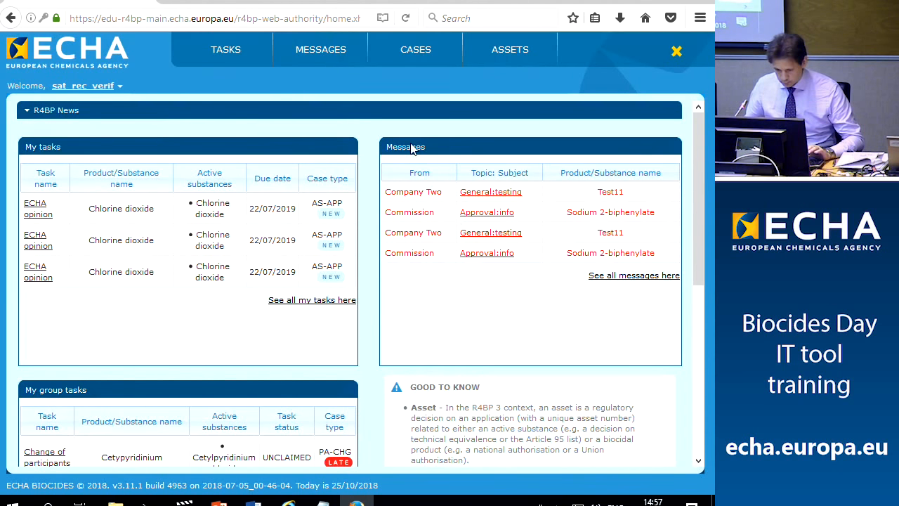
Search tasks for BC-CA002266-74 and try to claim its ECHA opinion task, which is already claimed
{"action": "left_click", "coordinate": [232, 53]}
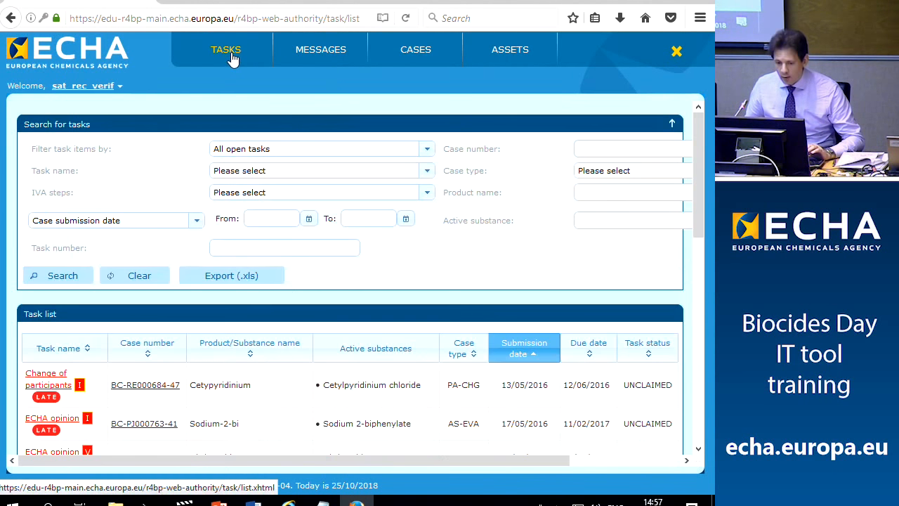
{"action": "left_click", "coordinate": [584, 148]}
{"action": "right_click", "coordinate": [583, 149]}
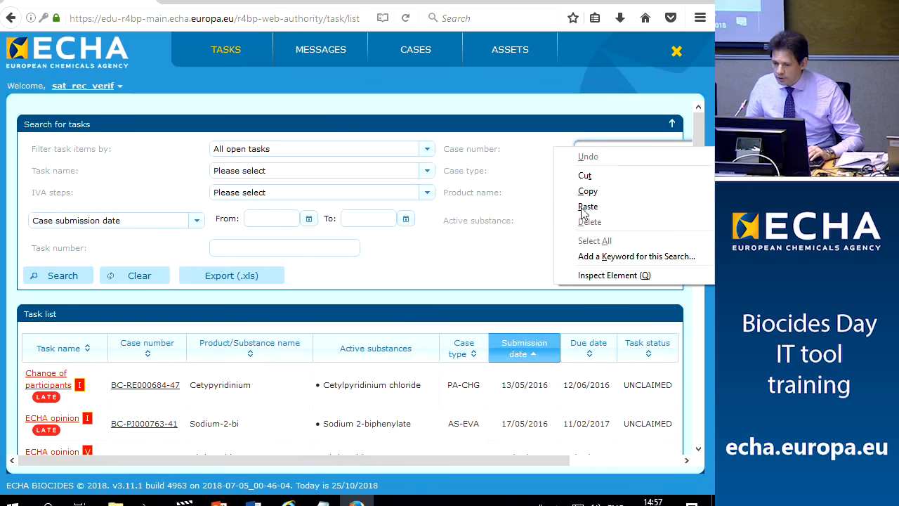
{"action": "left_click", "coordinate": [585, 206]}
{"action": "left_click", "coordinate": [61, 276]}
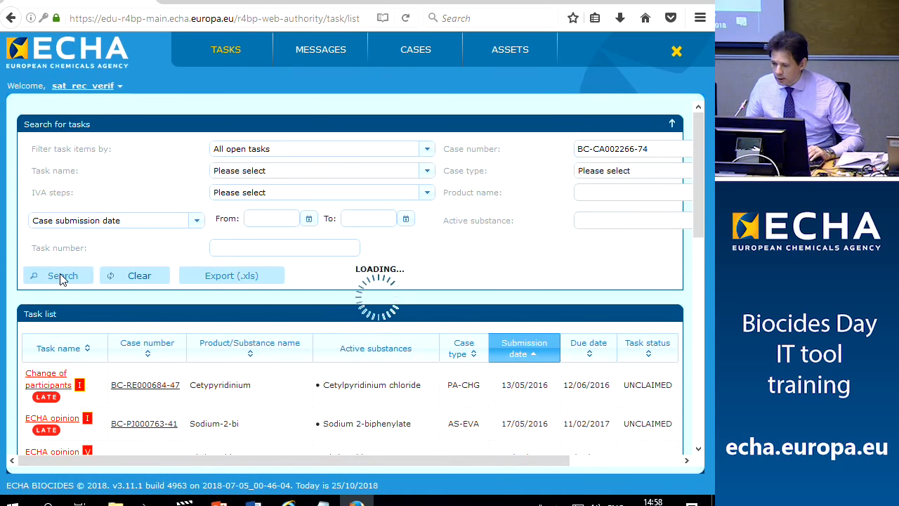
{"action": "left_click", "coordinate": [62, 380]}
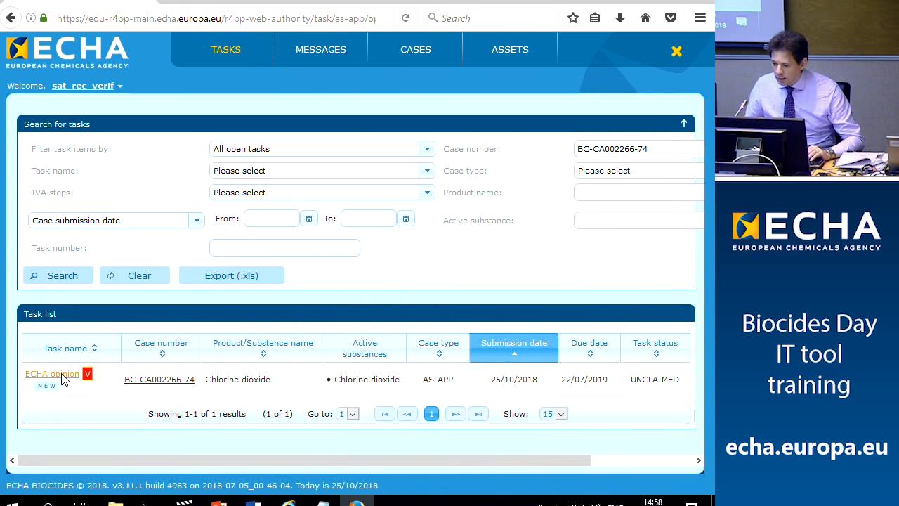
{"action": "scroll", "coordinate": [62, 378], "scroll_direction": "down", "scroll_amount": 3}
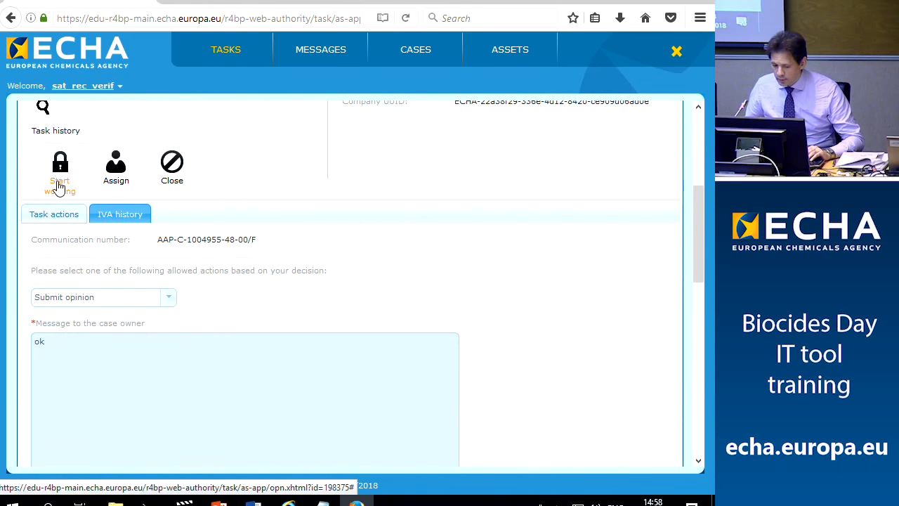
{"action": "left_click", "coordinate": [61, 181]}
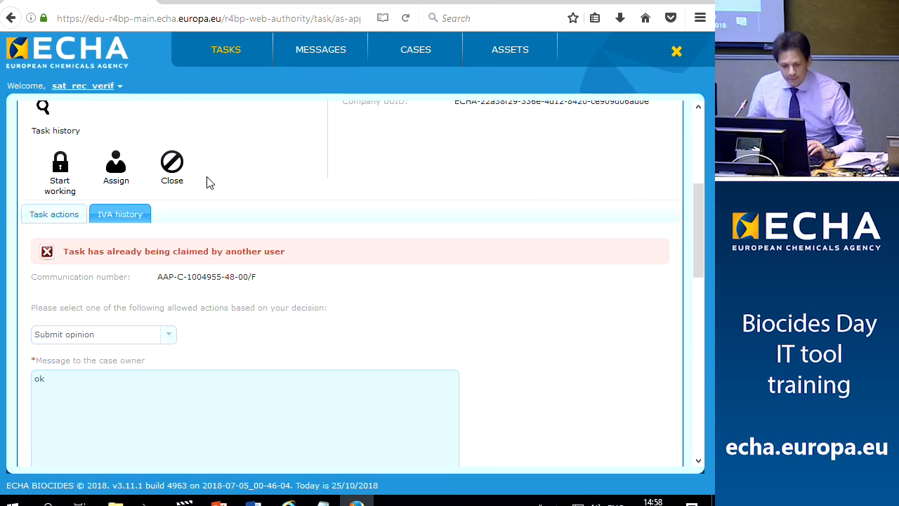
{"action": "left_click", "coordinate": [289, 503]}
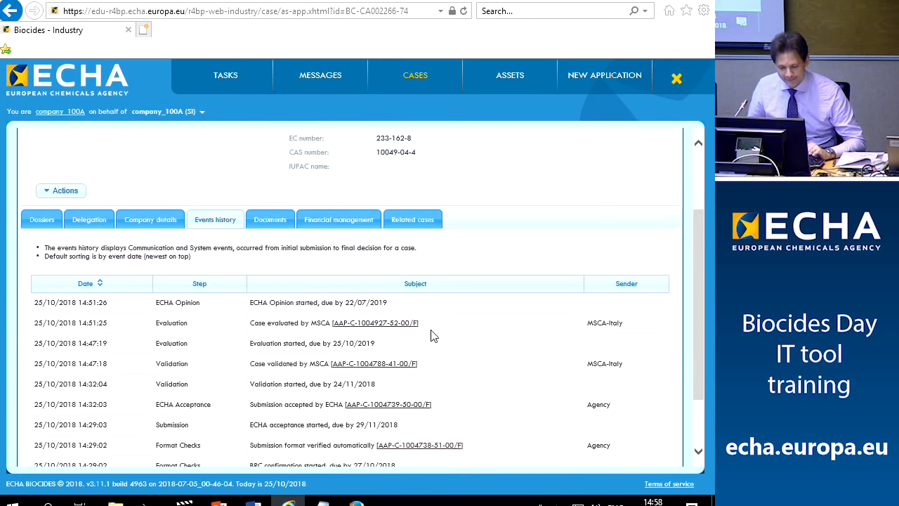
Search the industry user's tasks for case BC-CA002266-74
{"action": "left_click", "coordinate": [223, 74]}
{"action": "left_click", "coordinate": [605, 176]}
{"action": "type", "text": "BC-CA002266-74"}
{"action": "left_click", "coordinate": [51, 313]}
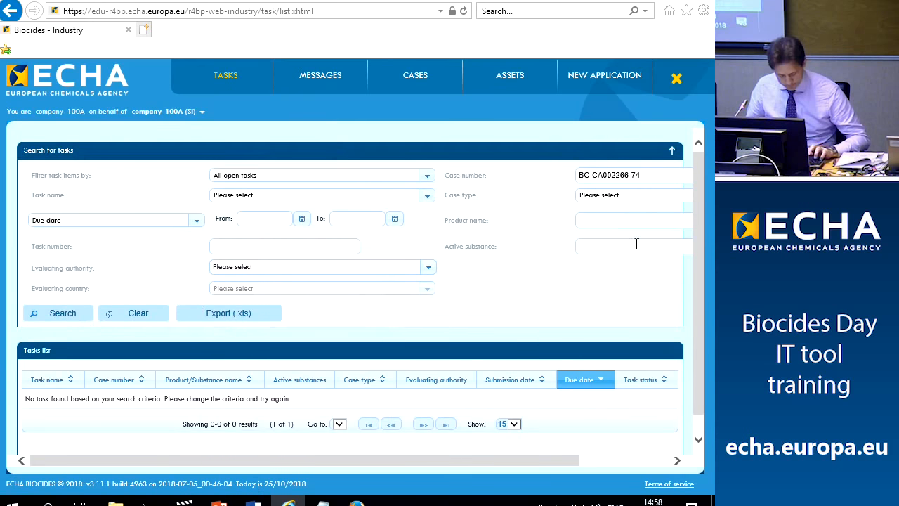
Open case BC-CA002266-74's events history showing the submitted opinion, then log the industry user out
{"action": "left_click", "coordinate": [413, 75]}
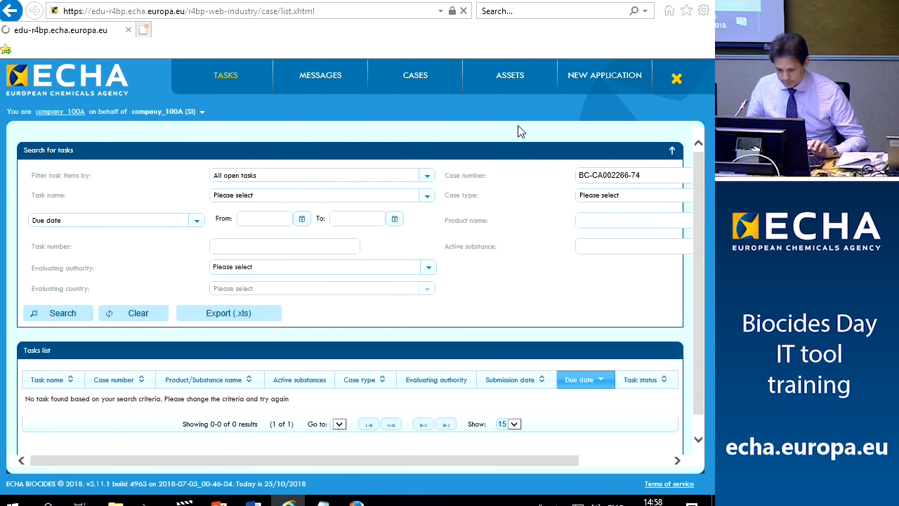
{"action": "left_click", "coordinate": [205, 179]}
{"action": "type", "text": "BC-CA002266-74"}
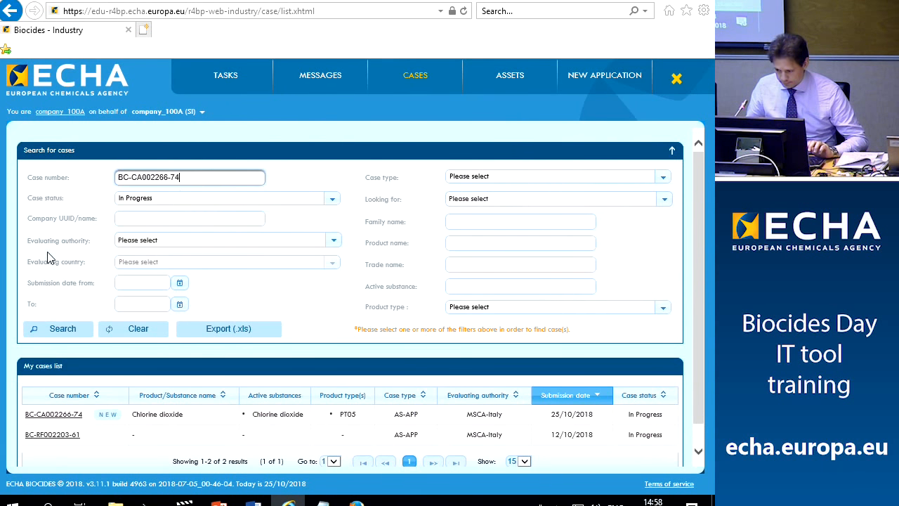
{"action": "left_click", "coordinate": [37, 330]}
{"action": "left_click", "coordinate": [42, 415]}
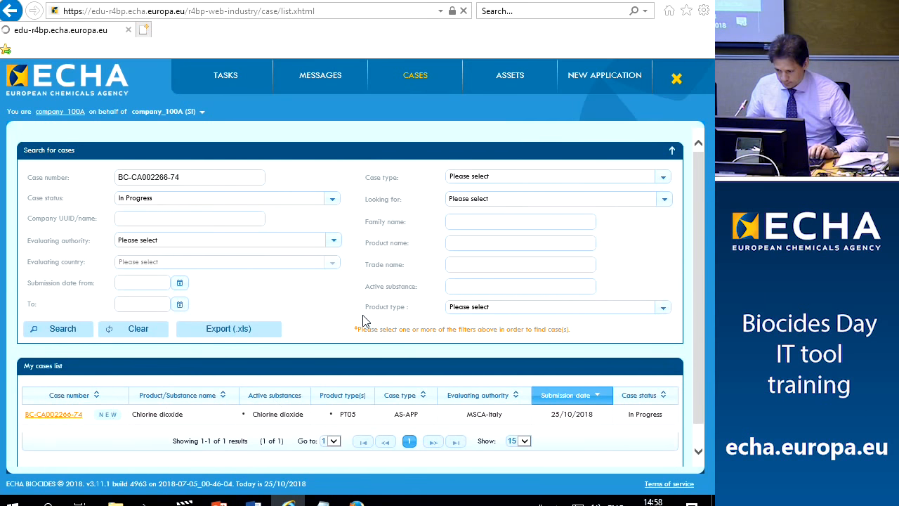
{"action": "left_click", "coordinate": [215, 322]}
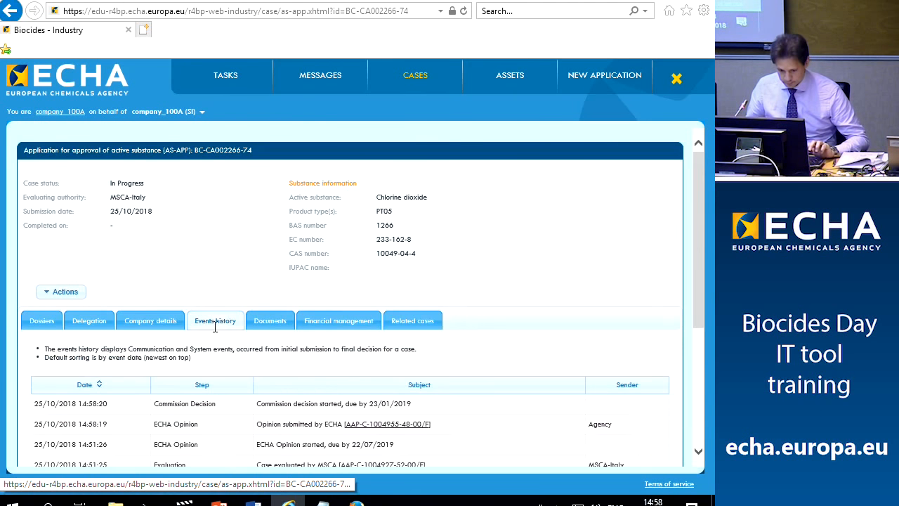
{"action": "scroll", "coordinate": [265, 282], "scroll_direction": "down", "scroll_amount": 2}
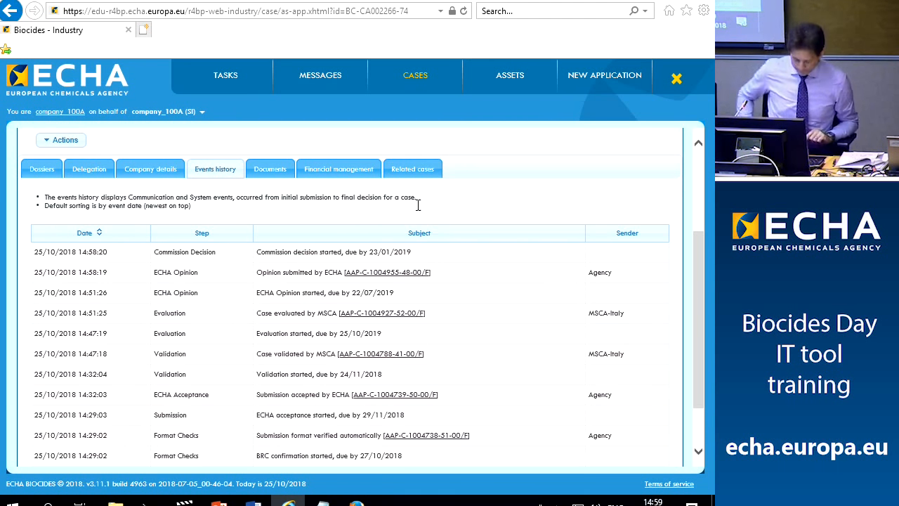
{"action": "scroll", "coordinate": [419, 210], "scroll_direction": "up", "scroll_amount": 3}
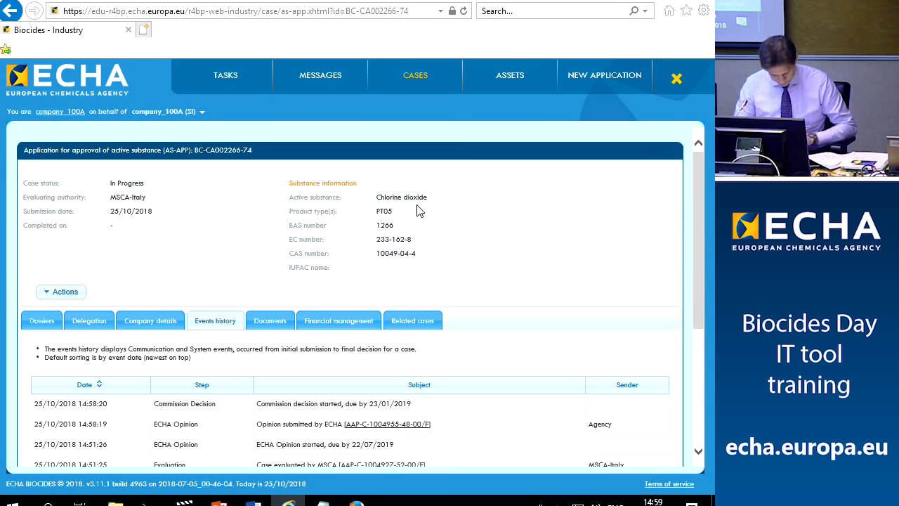
{"action": "left_click", "coordinate": [685, 78]}
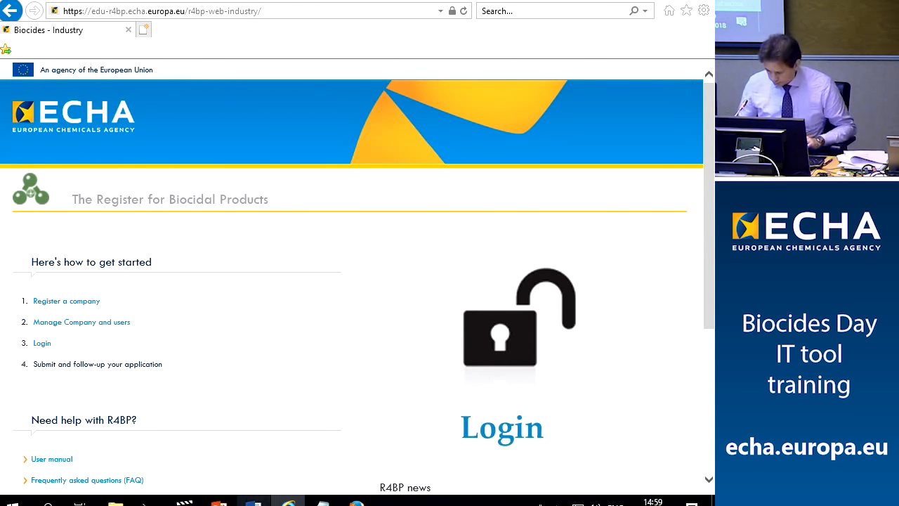
Look up the Commission account credentials in the test-accounts document
{"action": "left_click", "coordinate": [253, 500]}
{"action": "scroll", "coordinate": [297, 303], "scroll_direction": "down", "scroll_amount": 4}
{"action": "scroll", "coordinate": [297, 304], "scroll_direction": "down", "scroll_amount": 18}
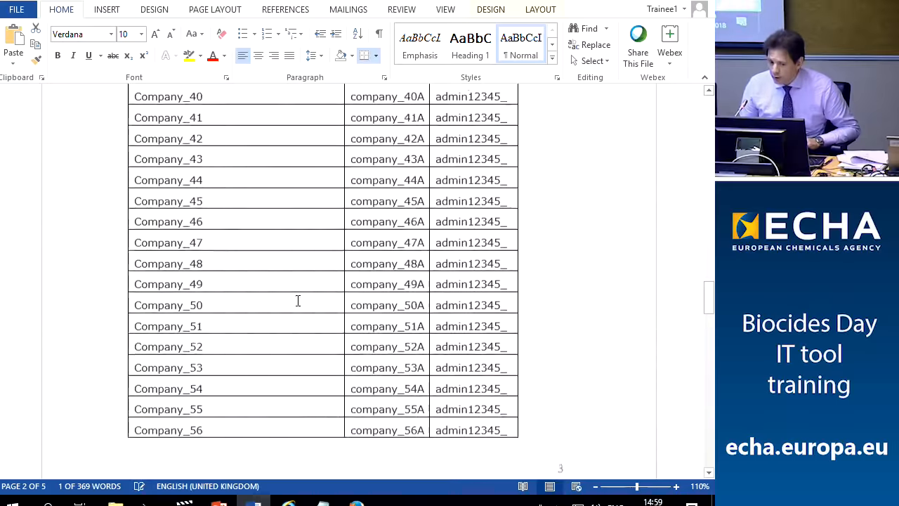
{"action": "scroll", "coordinate": [298, 301], "scroll_direction": "down", "scroll_amount": 20}
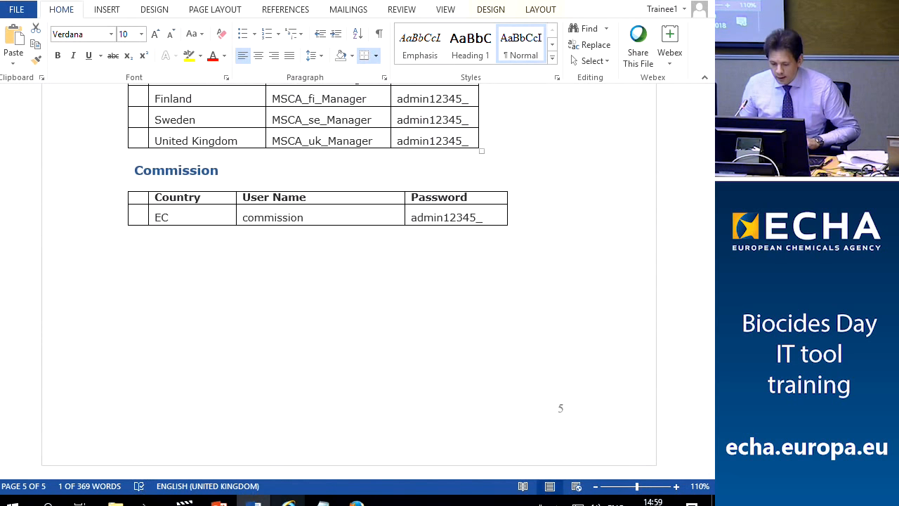
{"action": "left_click", "coordinate": [357, 503]}
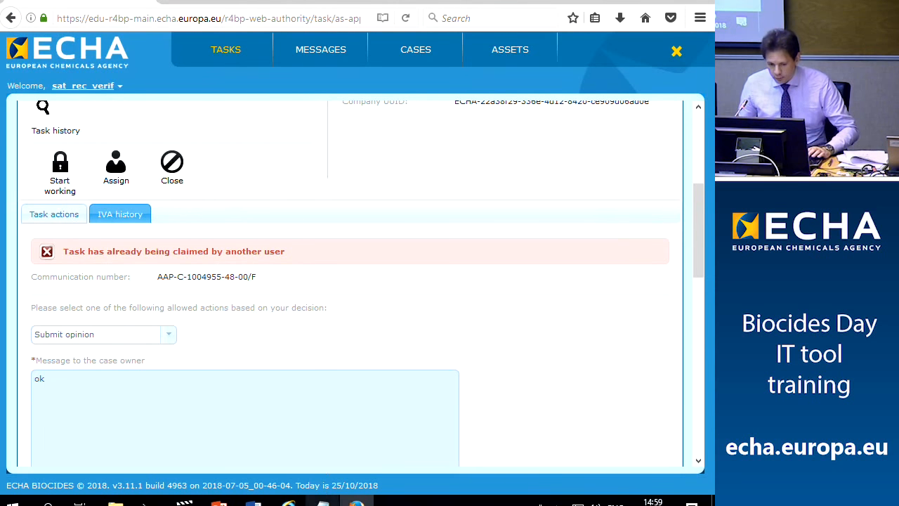
{"action": "left_click", "coordinate": [289, 503]}
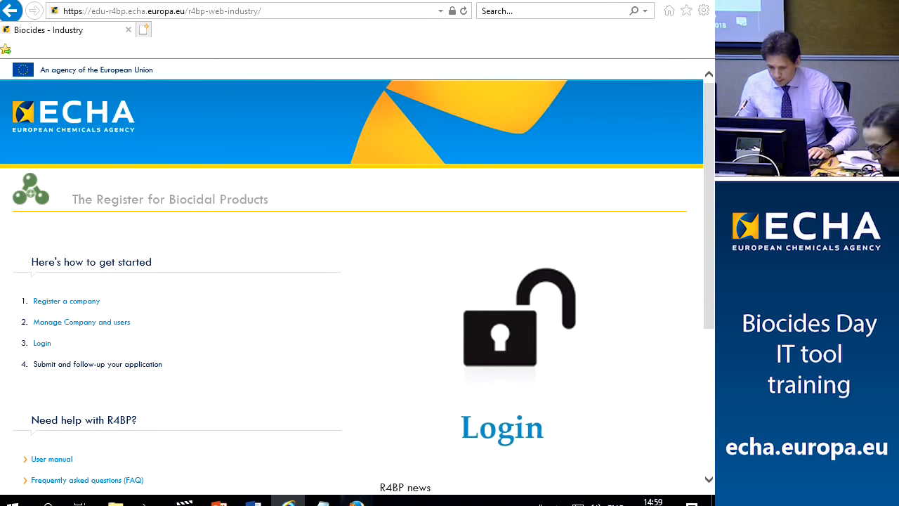
{"action": "left_click", "coordinate": [356, 503]}
Log the verifier out and sign in to the authority portal with the Commission account
{"action": "left_click", "coordinate": [675, 54]}
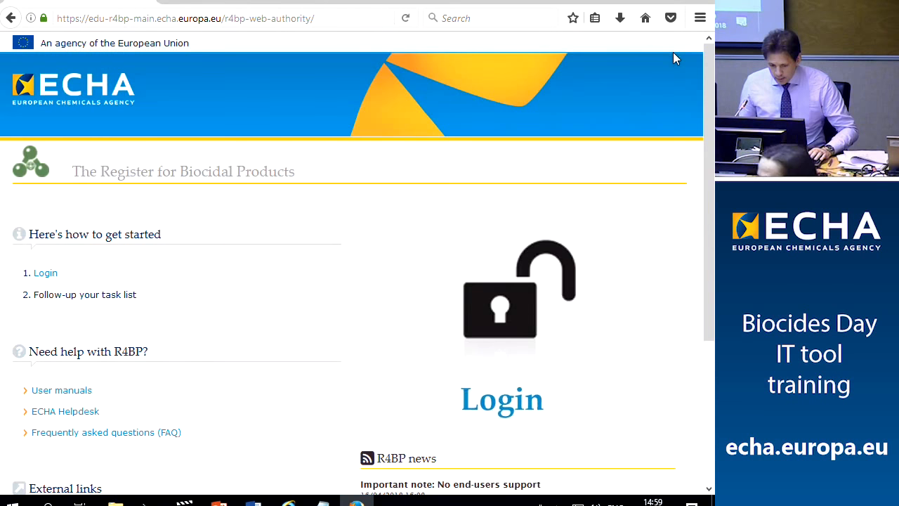
{"action": "left_click", "coordinate": [40, 273]}
{"action": "type", "text": "commission"}
{"action": "left_click", "coordinate": [179, 217]}
{"action": "type", "text": "••••••••••"}
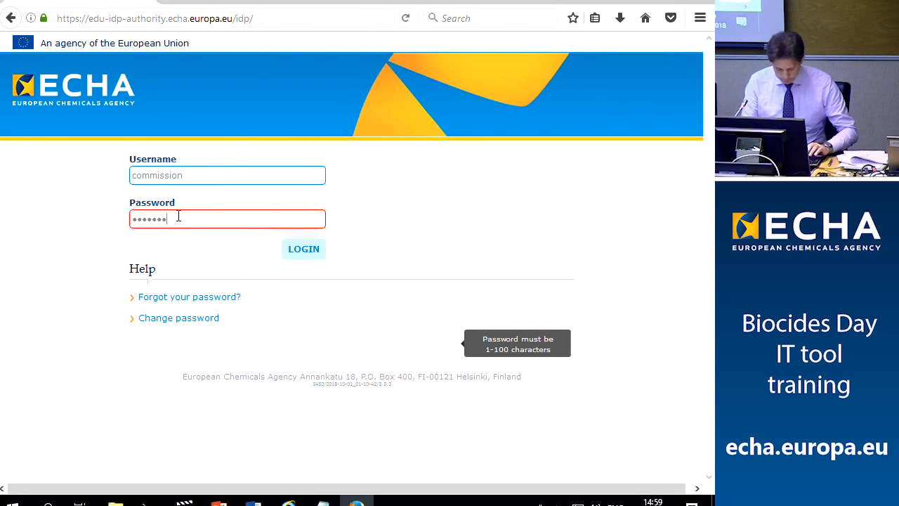
{"action": "left_click", "coordinate": [310, 254]}
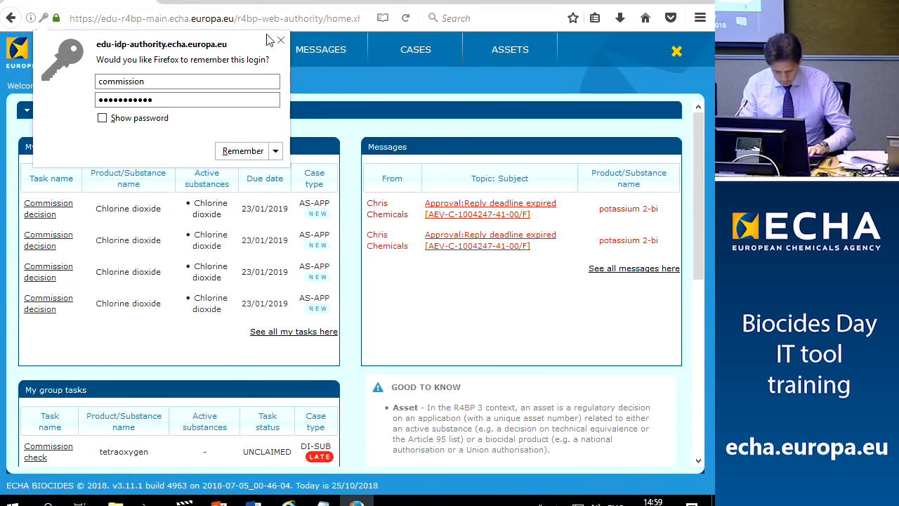
{"action": "left_click", "coordinate": [281, 40]}
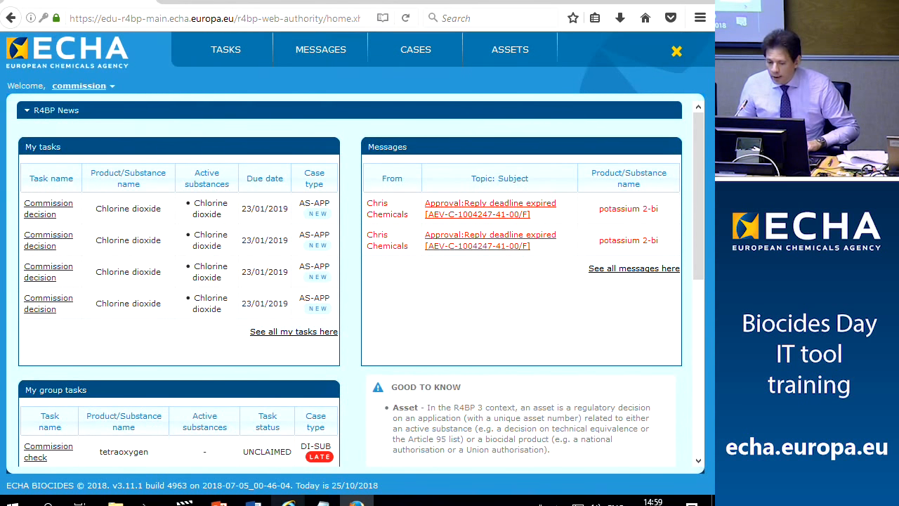
{"action": "left_click", "coordinate": [289, 504]}
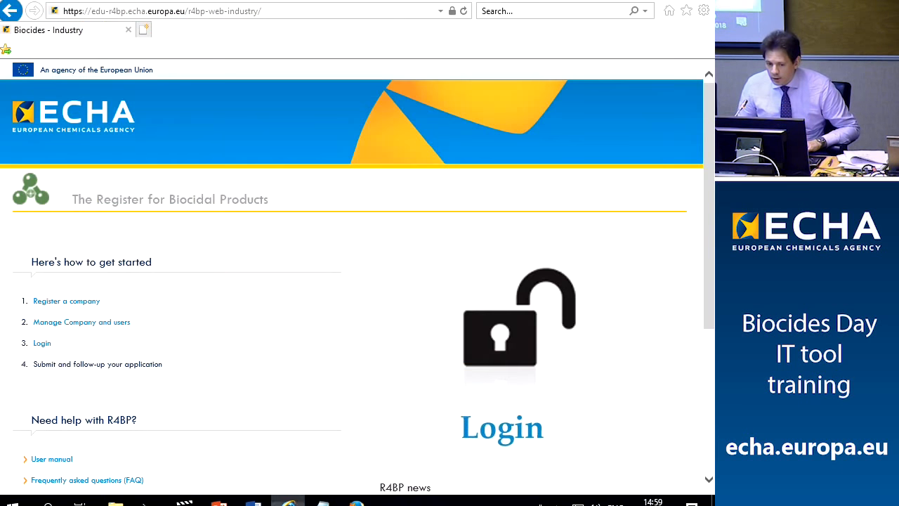
Open the industry login form and copy the last company's username from the test-accounts document
{"action": "left_click", "coordinate": [39, 344]}
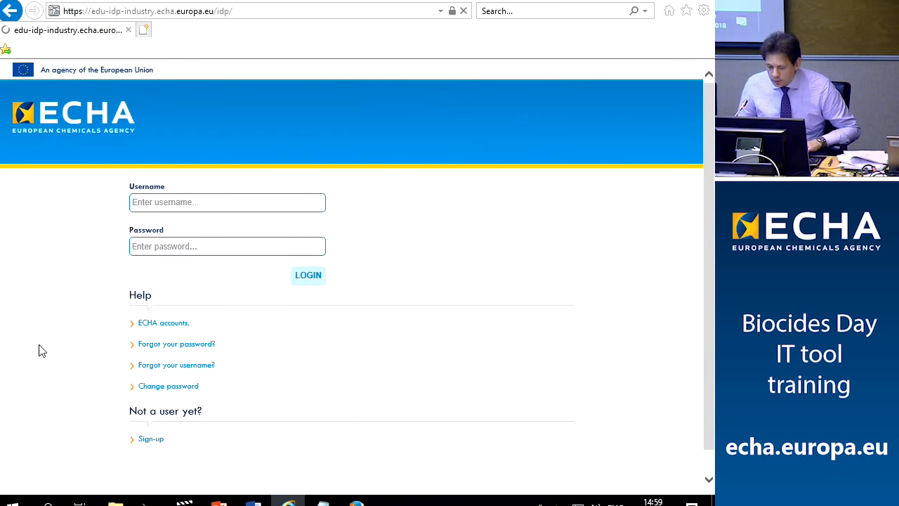
{"action": "left_click", "coordinate": [357, 503]}
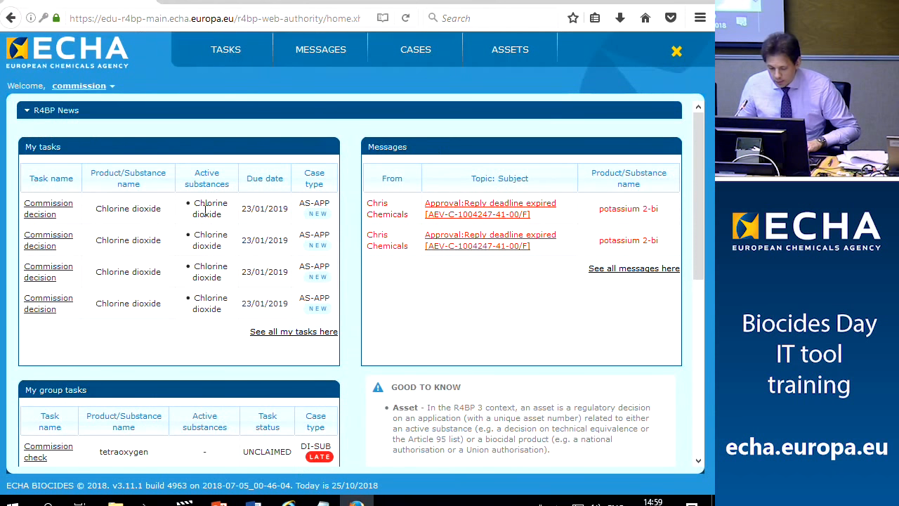
{"action": "left_click", "coordinate": [255, 503]}
{"action": "scroll", "coordinate": [267, 281], "scroll_direction": "up", "scroll_amount": 10}
{"action": "scroll", "coordinate": [254, 200], "scroll_direction": "up", "scroll_amount": 10}
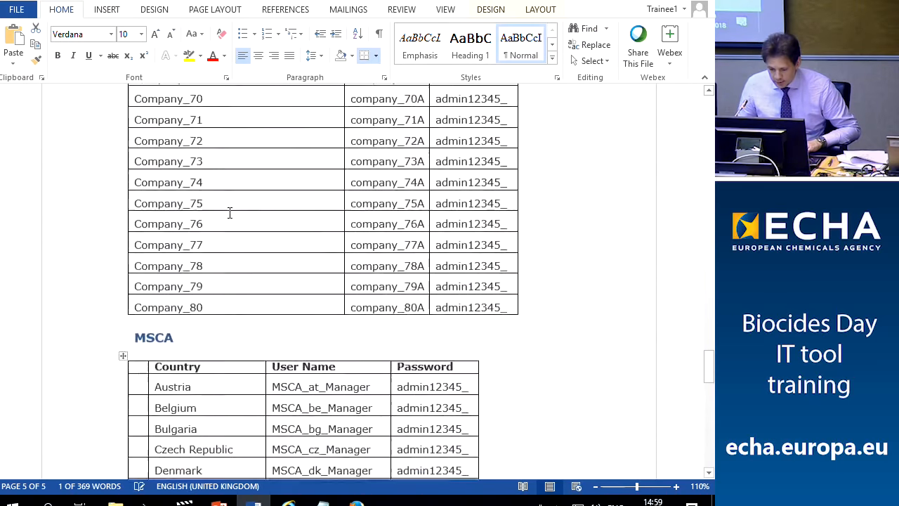
{"action": "left_click", "coordinate": [131, 342]}
{"action": "left_click", "coordinate": [352, 339]}
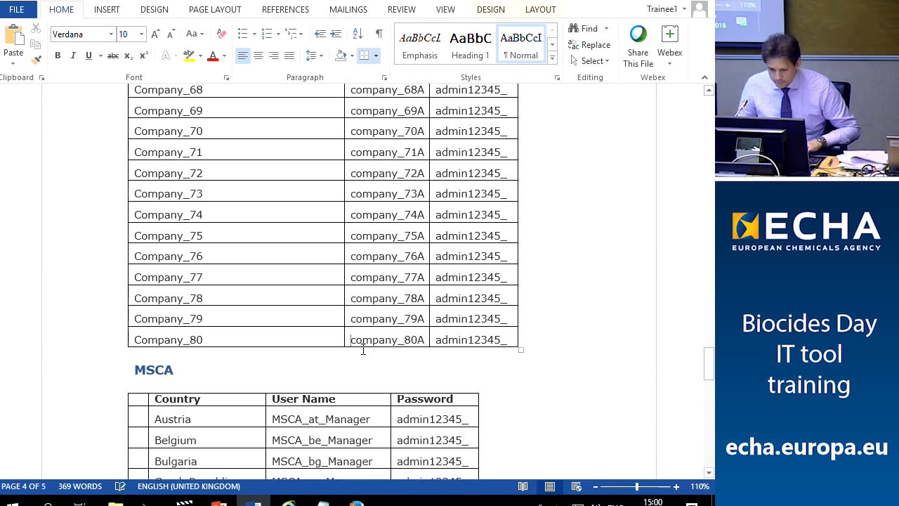
{"action": "left_click_drag", "start_coordinate": [352, 339], "coordinate": [418, 341]}
{"action": "key", "text": "ctrl+c"}
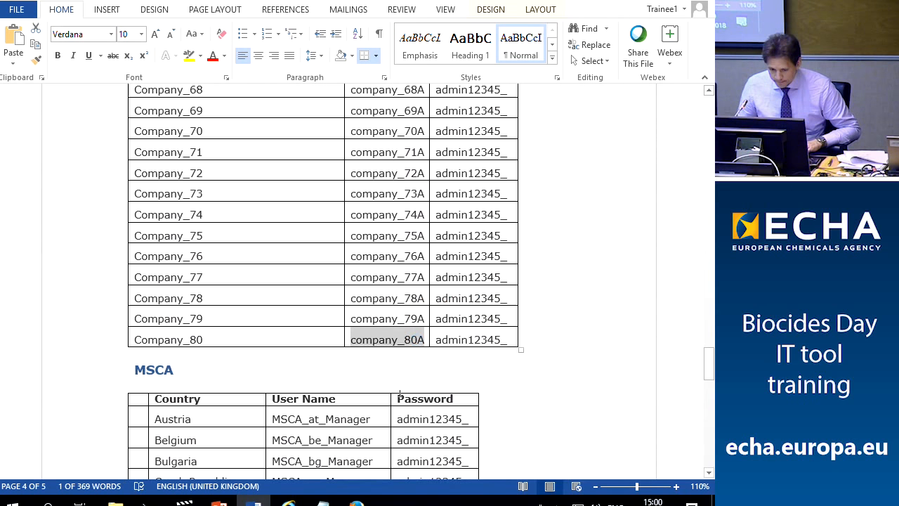
Log in as that industry user, correcting the username's final digit, then return to the authority window
{"action": "left_click", "coordinate": [288, 503]}
{"action": "key", "text": "ctrl+v"}
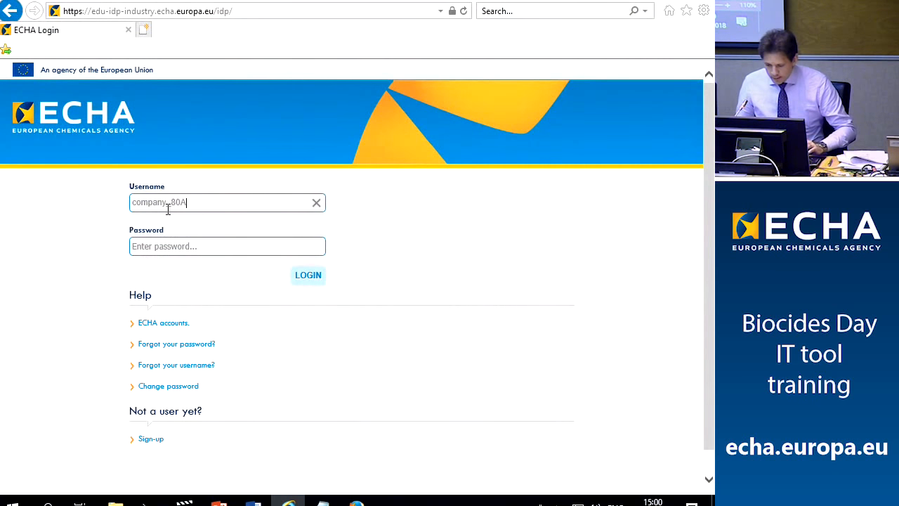
{"action": "key", "text": "BackSpace"}
{"action": "type", "text": "10"}
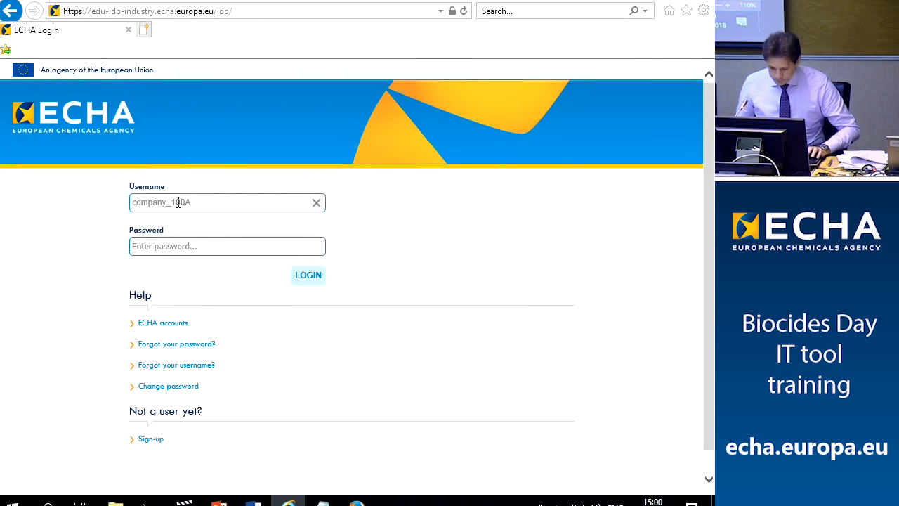
{"action": "left_click", "coordinate": [176, 246]}
{"action": "type", "text": "••••••••"}
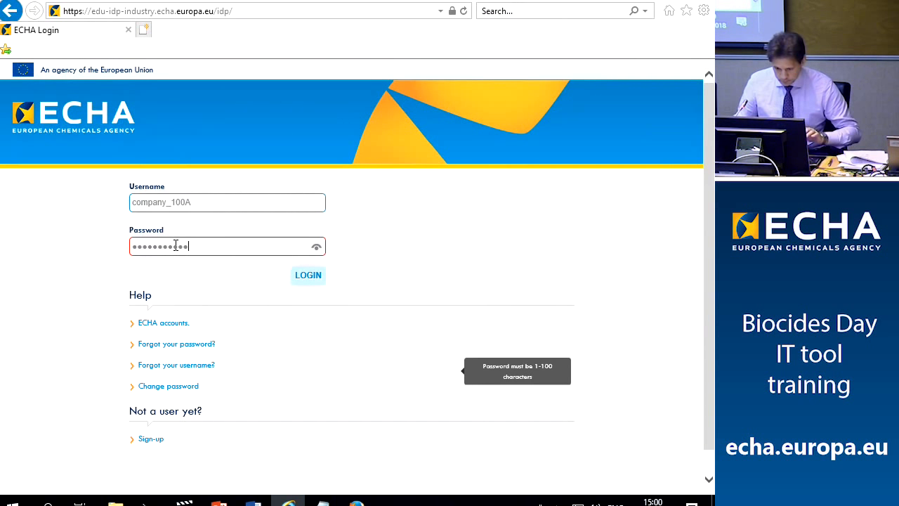
{"action": "left_click", "coordinate": [307, 278]}
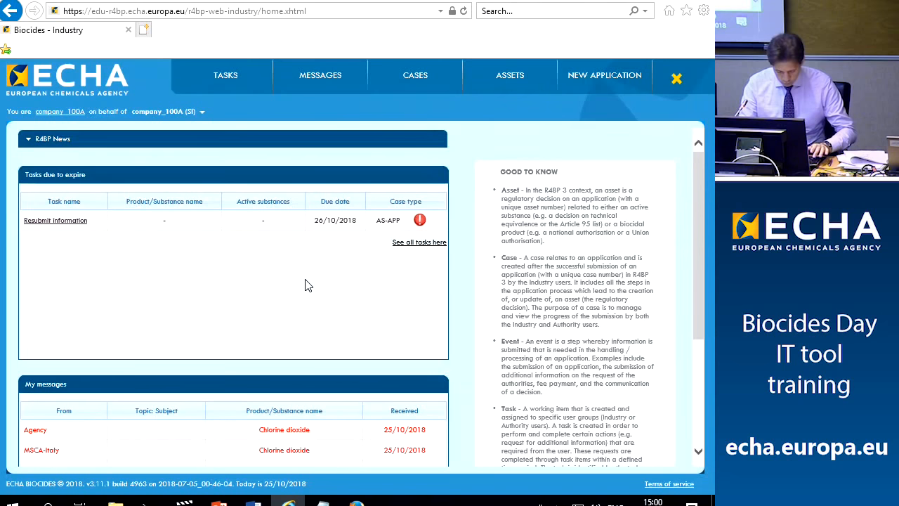
{"action": "left_click", "coordinate": [357, 499]}
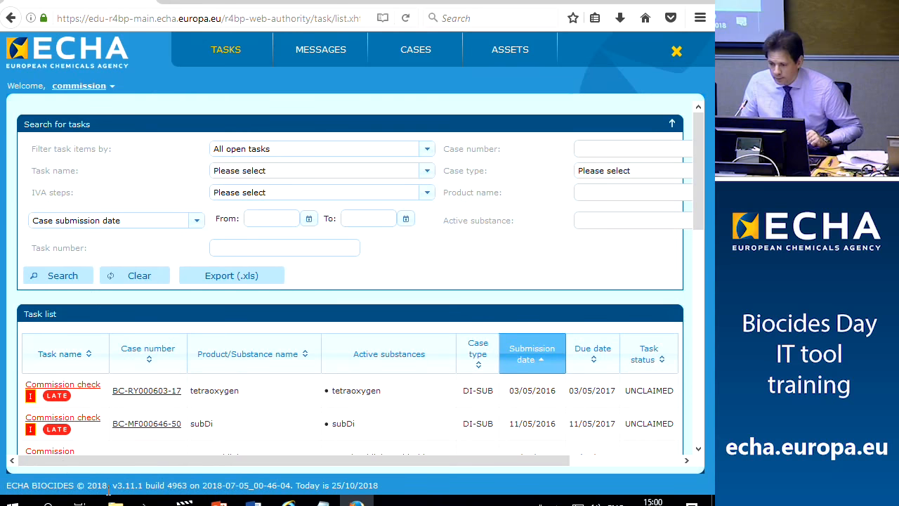
Copy case number BC-CA002266-74 from Notepad and search the authority tasks for it
{"action": "left_click", "coordinate": [322, 501]}
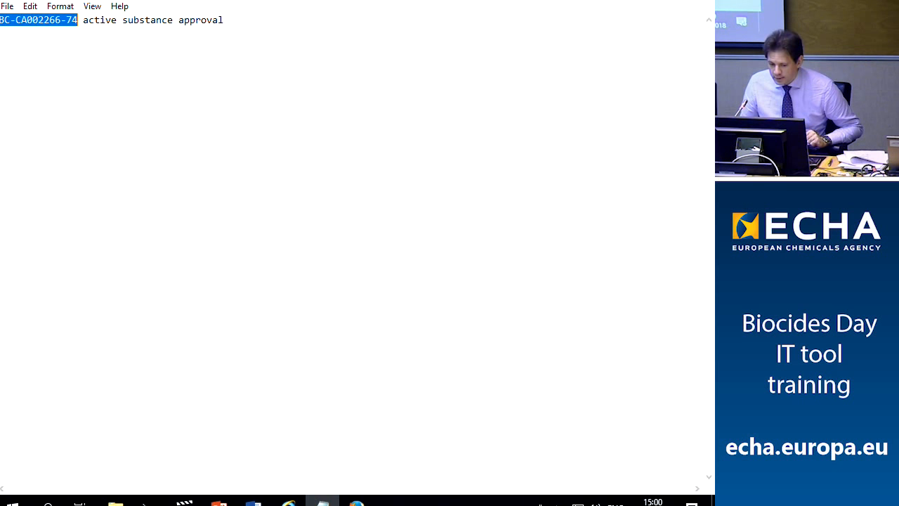
{"action": "right_click", "coordinate": [23, 18]}
{"action": "left_click", "coordinate": [46, 64]}
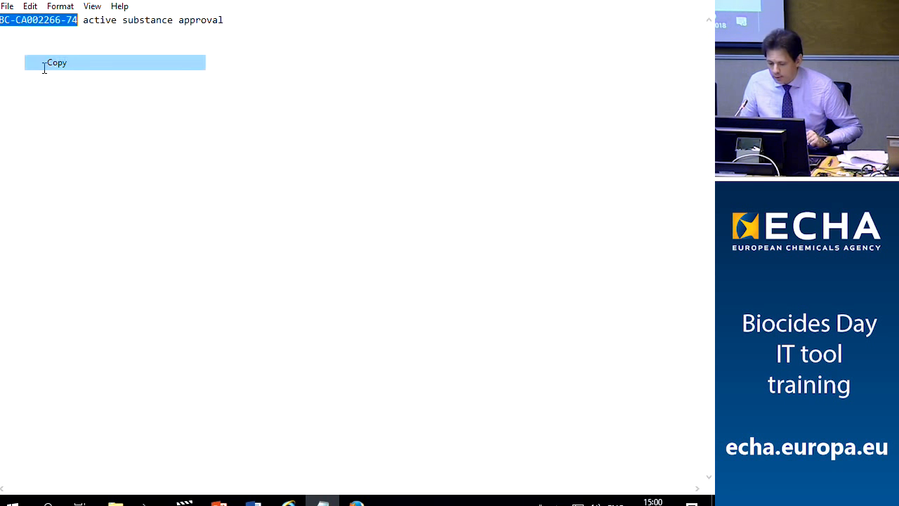
{"action": "left_click", "coordinate": [357, 500]}
{"action": "left_click", "coordinate": [612, 150]}
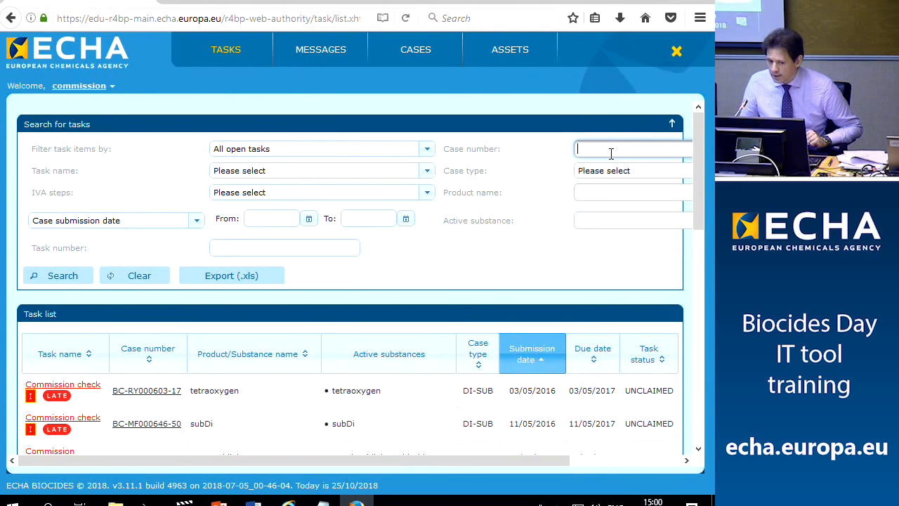
{"action": "key", "text": "ctrl+v"}
{"action": "left_click", "coordinate": [54, 281]}
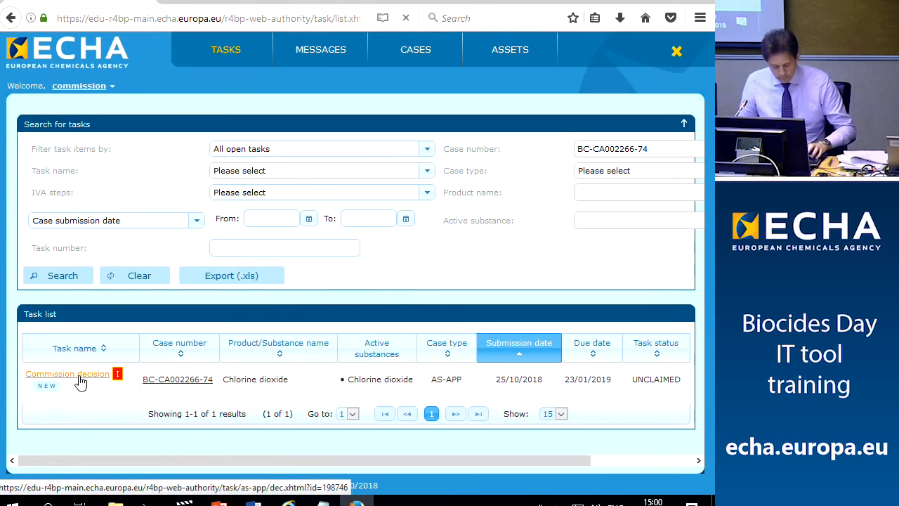
Claim the Commission decision task and choose Approve as the decision
{"action": "left_click", "coordinate": [80, 379]}
{"action": "scroll", "coordinate": [117, 345], "scroll_direction": "down", "scroll_amount": 3}
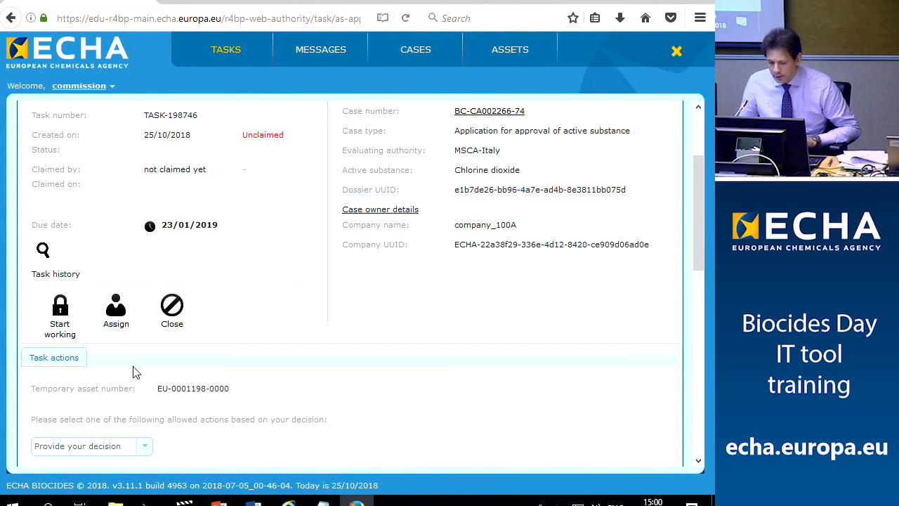
{"action": "left_click", "coordinate": [60, 323]}
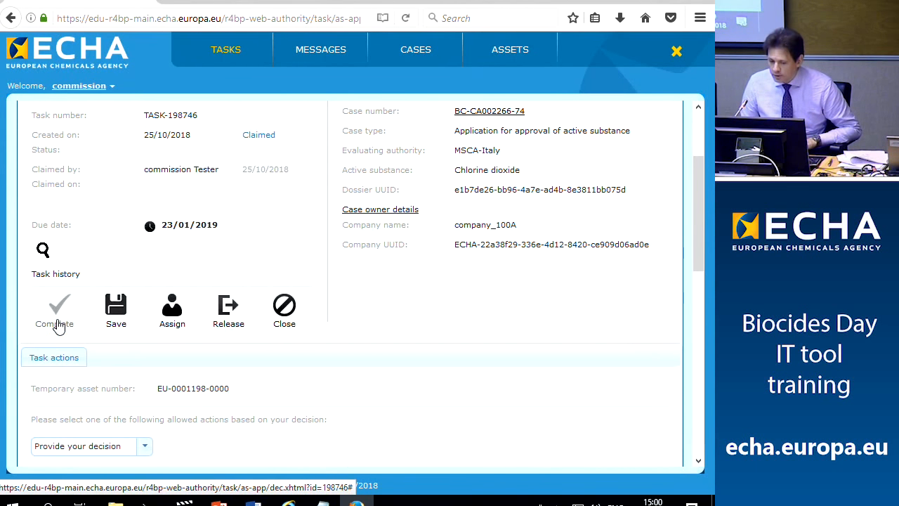
{"action": "scroll", "coordinate": [195, 187], "scroll_direction": "down", "scroll_amount": 3}
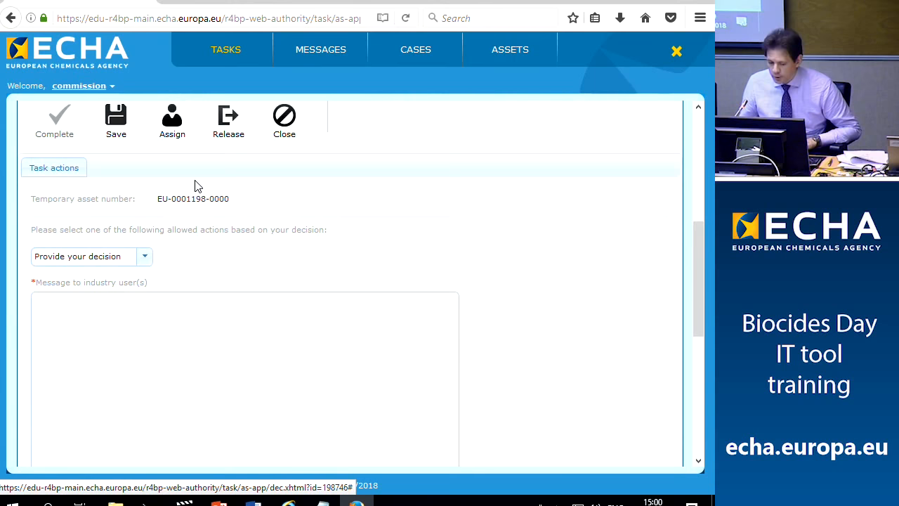
{"action": "left_click", "coordinate": [143, 264]}
{"action": "left_click", "coordinate": [69, 295]}
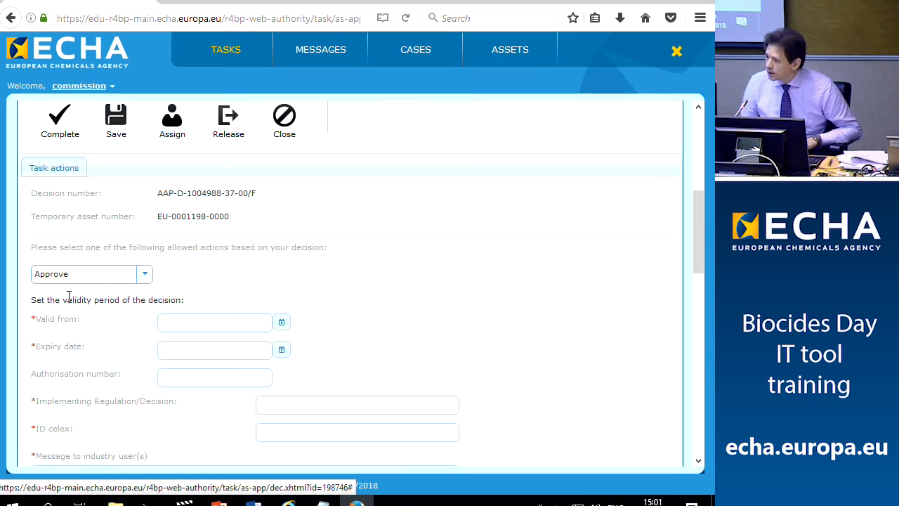
{"action": "scroll", "coordinate": [73, 232], "scroll_direction": "down", "scroll_amount": 1}
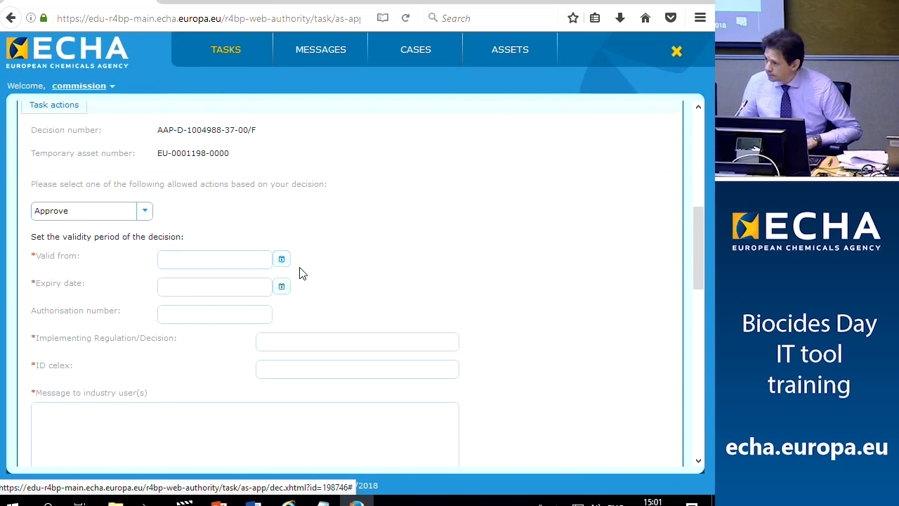
Set the approval validity from 25/10/2018 to an expiry date of 25/10/2028
{"action": "left_click", "coordinate": [281, 259]}
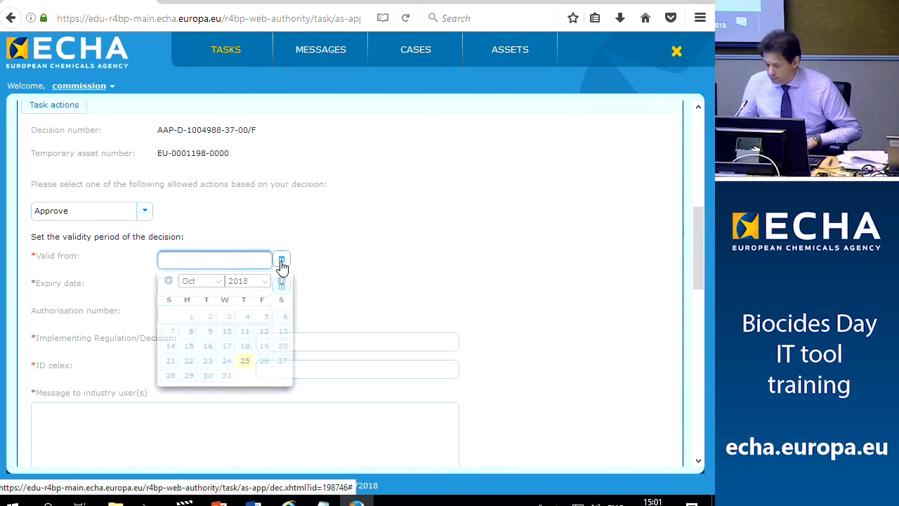
{"action": "left_click", "coordinate": [244, 360]}
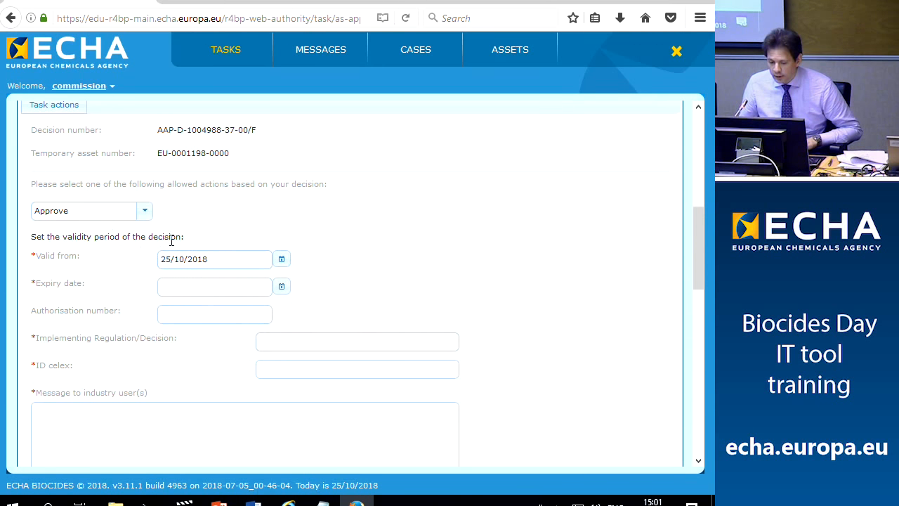
{"action": "left_click", "coordinate": [281, 286]}
{"action": "left_click", "coordinate": [261, 307]}
{"action": "left_click", "coordinate": [240, 292]}
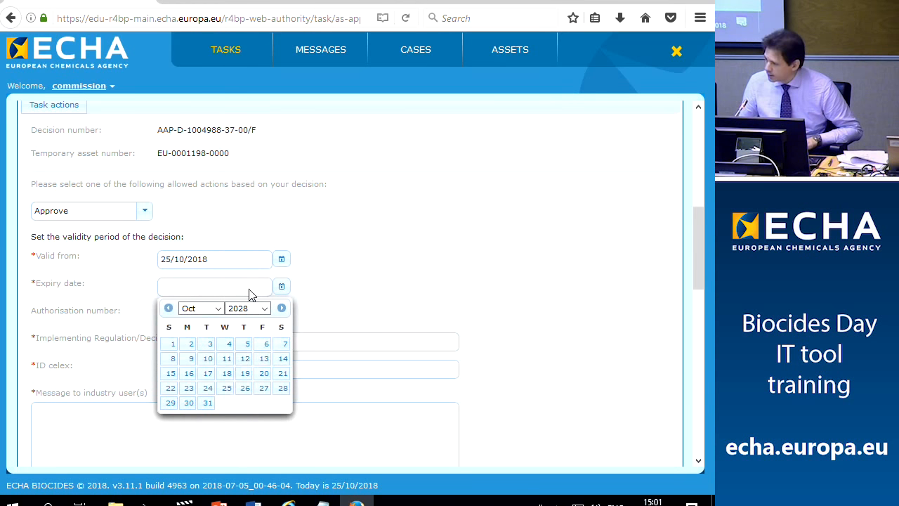
{"action": "left_click", "coordinate": [226, 388]}
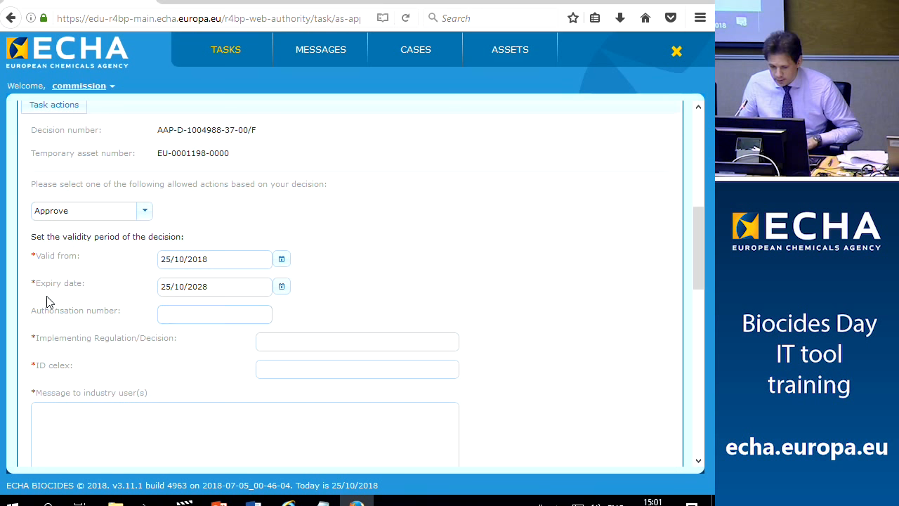
Enter regulation 123/2018, ID celex 32014R1062, and the message 'ok' to industry
{"action": "left_click", "coordinate": [294, 344]}
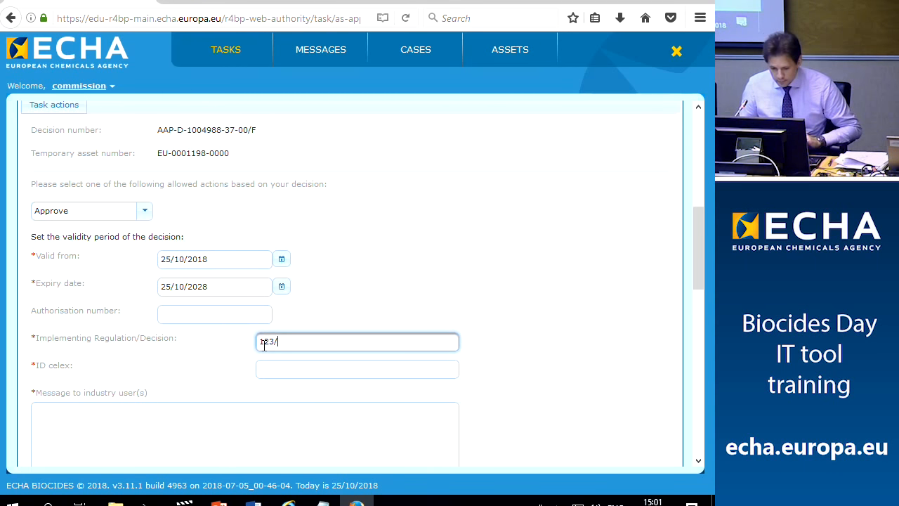
{"action": "left_click", "coordinate": [287, 366]}
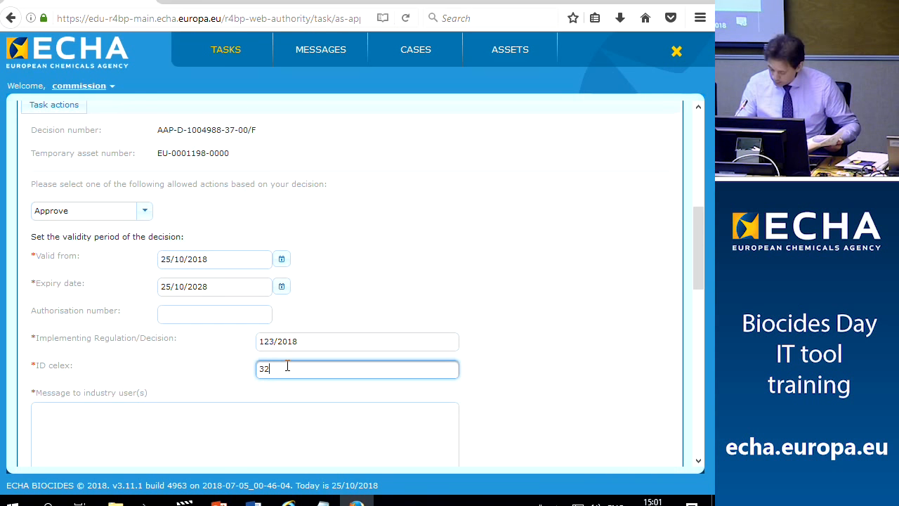
{"action": "type", "text": "14R1062"}
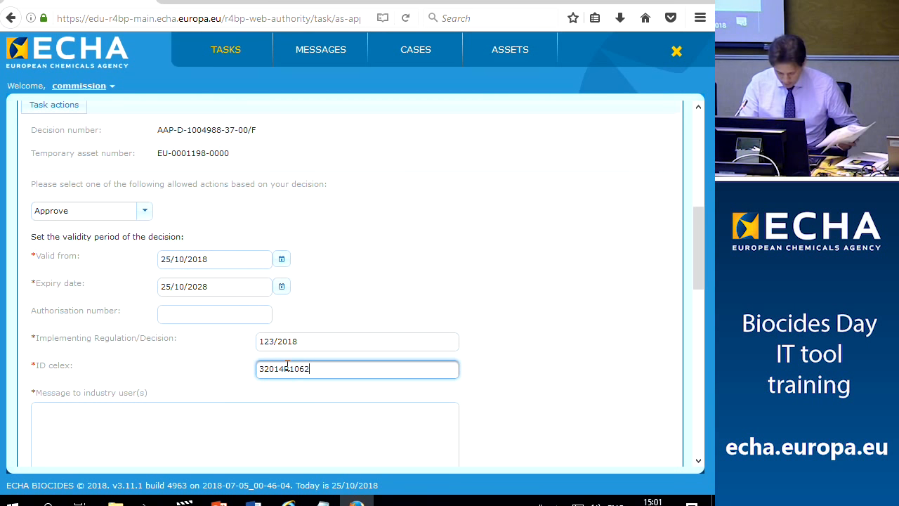
{"action": "scroll", "coordinate": [287, 365], "scroll_direction": "down", "scroll_amount": 3}
{"action": "left_click", "coordinate": [187, 375]}
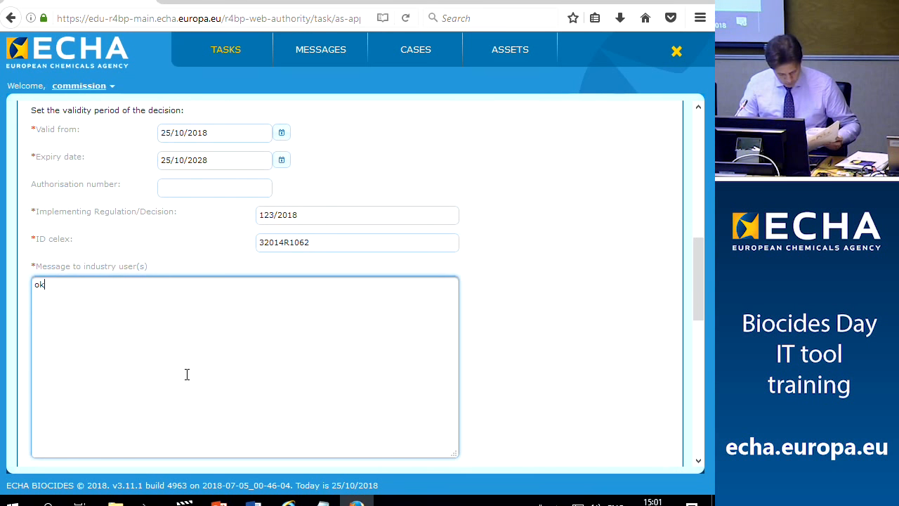
{"action": "type", "text": "ok"}
{"action": "scroll", "coordinate": [187, 374], "scroll_direction": "down", "scroll_amount": 8}
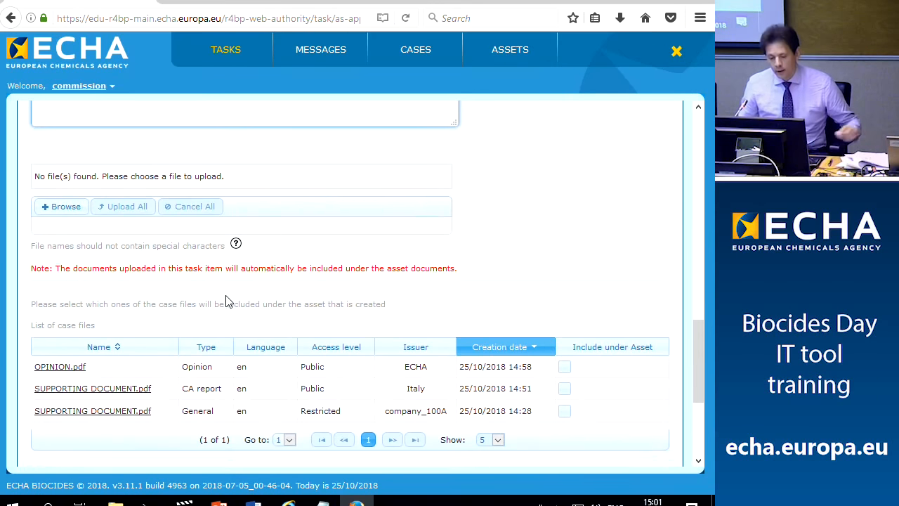
{"action": "scroll", "coordinate": [232, 307], "scroll_direction": "down", "scroll_amount": 2}
Browse to SUPPORTING DOCUMENT.pdf and upload it to the decision
{"action": "left_click", "coordinate": [58, 156]}
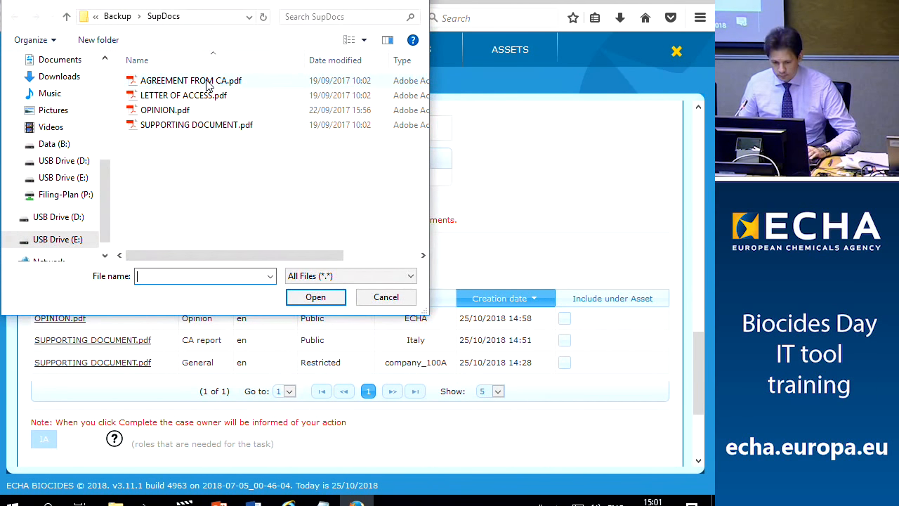
{"action": "left_click", "coordinate": [201, 125]}
{"action": "left_click", "coordinate": [315, 297]}
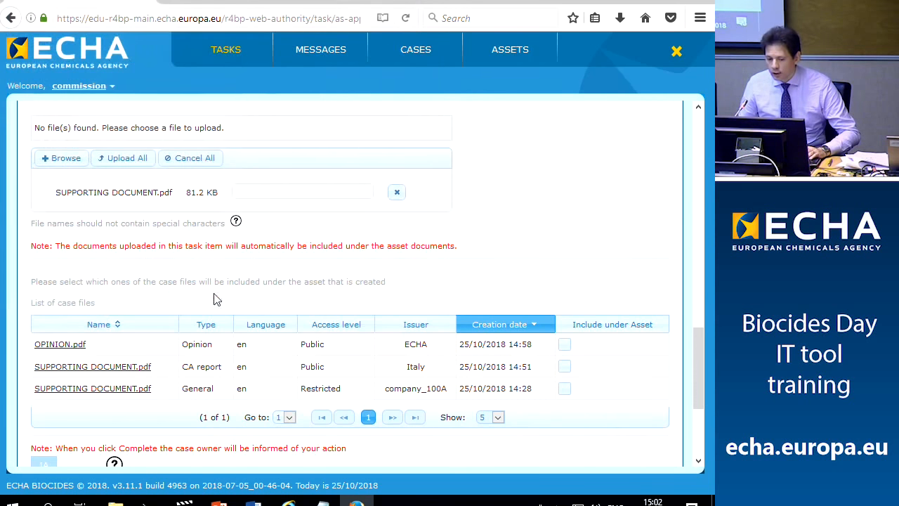
{"action": "left_click", "coordinate": [123, 161]}
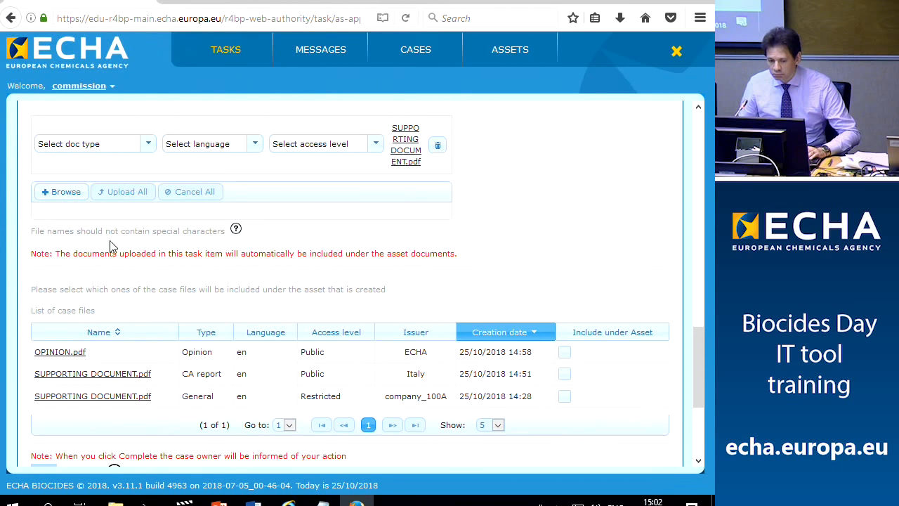
Set the uploaded document's type to General, language to EN - English, and access to Public
{"action": "left_click", "coordinate": [150, 146]}
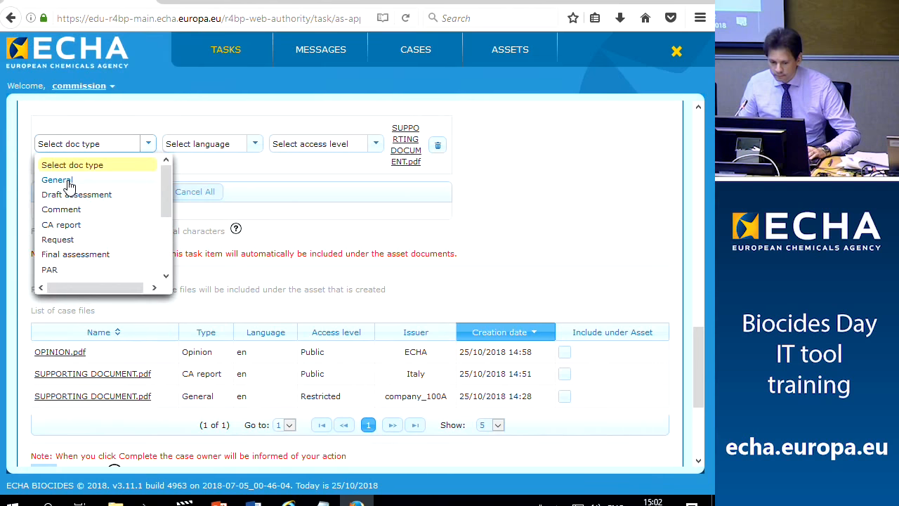
{"action": "left_click", "coordinate": [70, 180]}
{"action": "left_click", "coordinate": [238, 147]}
{"action": "left_click", "coordinate": [187, 260]}
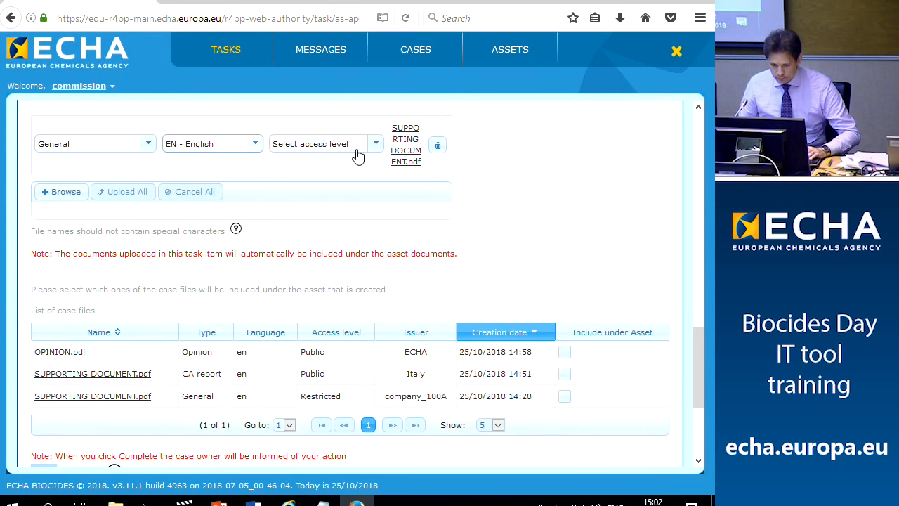
{"action": "left_click", "coordinate": [376, 144]}
{"action": "left_click", "coordinate": [296, 181]}
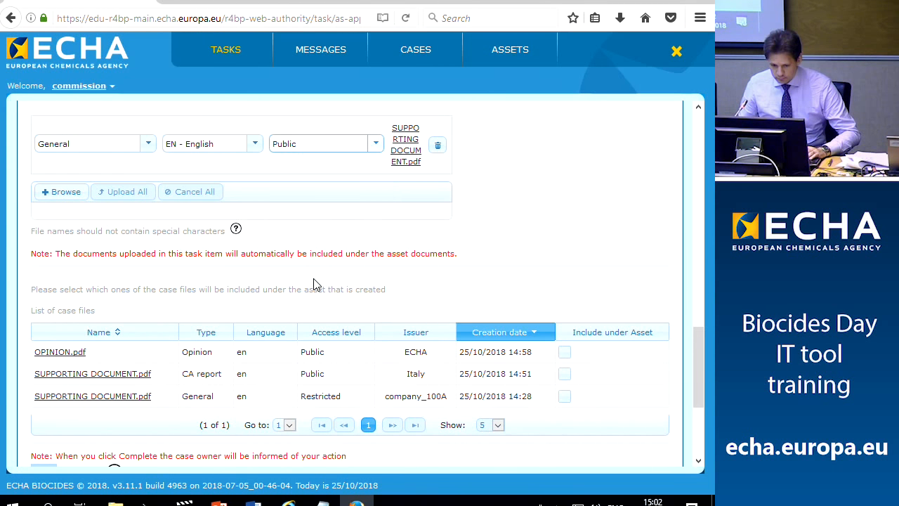
{"action": "scroll", "coordinate": [316, 283], "scroll_direction": "down", "scroll_amount": 3}
{"action": "scroll", "coordinate": [314, 284], "scroll_direction": "up", "scroll_amount": 4}
{"action": "scroll", "coordinate": [314, 284], "scroll_direction": "down", "scroll_amount": 3}
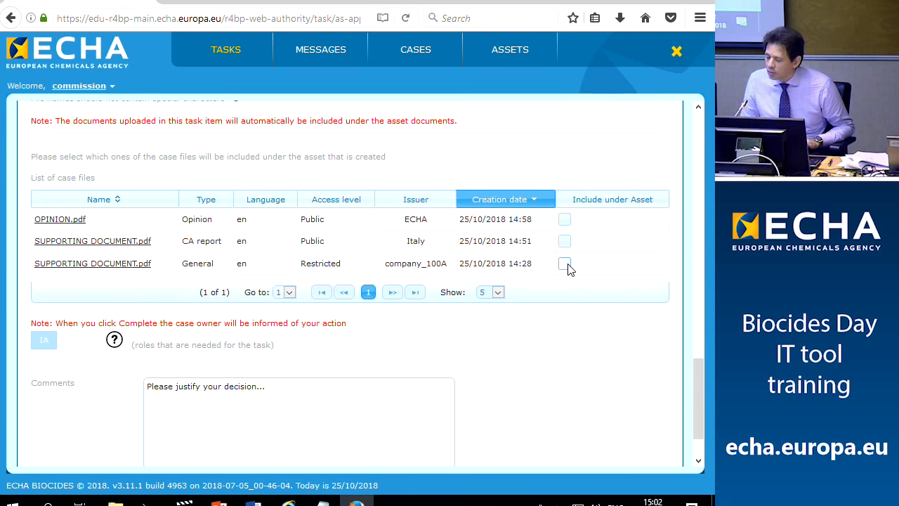
Include OPINION.pdf and the Italy CA report under the asset, leave the restricted document out, and complete the task
{"action": "left_click", "coordinate": [564, 220]}
{"action": "left_click", "coordinate": [564, 241]}
{"action": "left_click", "coordinate": [565, 263]}
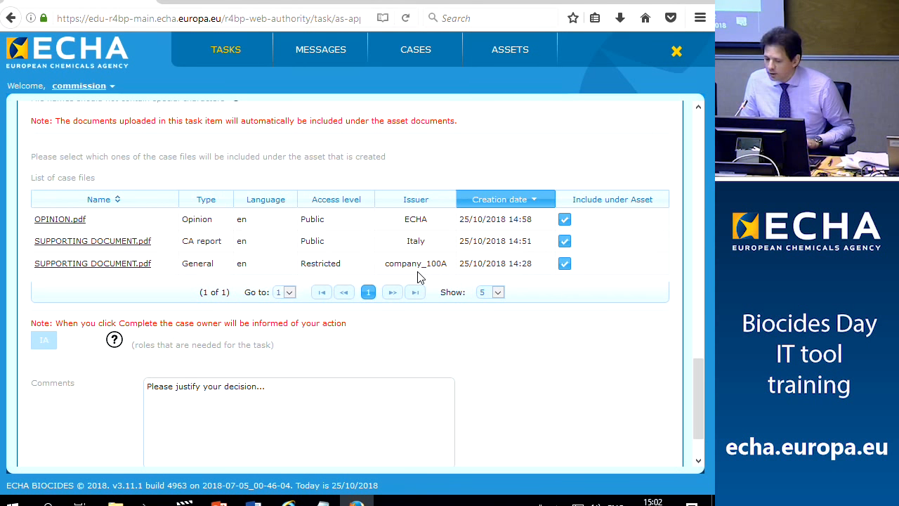
{"action": "left_click", "coordinate": [564, 266]}
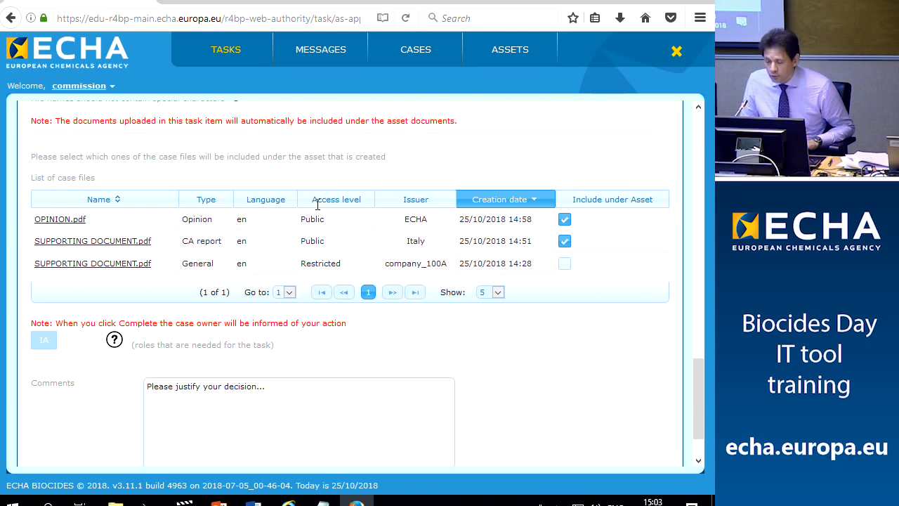
{"action": "scroll", "coordinate": [319, 220], "scroll_direction": "down", "scroll_amount": 1}
{"action": "scroll", "coordinate": [320, 220], "scroll_direction": "up", "scroll_amount": 10}
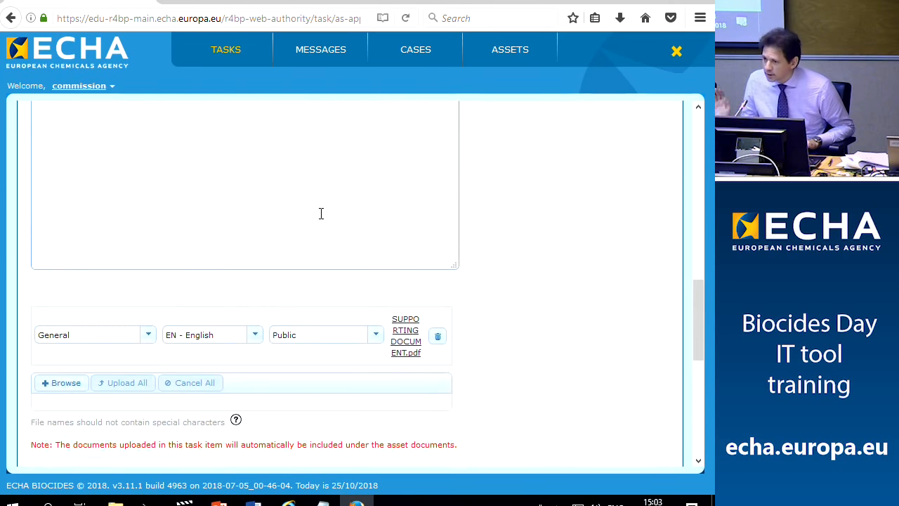
{"action": "scroll", "coordinate": [319, 220], "scroll_direction": "up", "scroll_amount": 4}
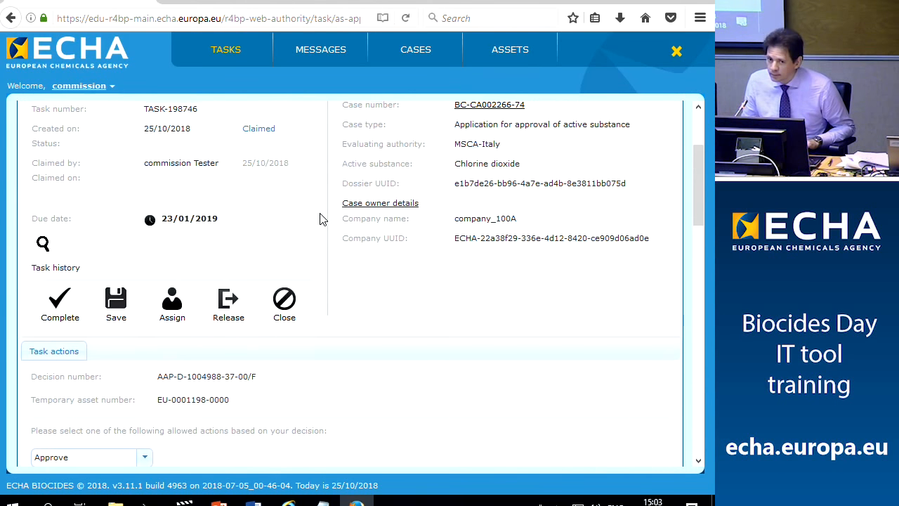
{"action": "left_click", "coordinate": [57, 306]}
Confirm the task completion and search the case list for the pasted case number
{"action": "left_click", "coordinate": [174, 301]}
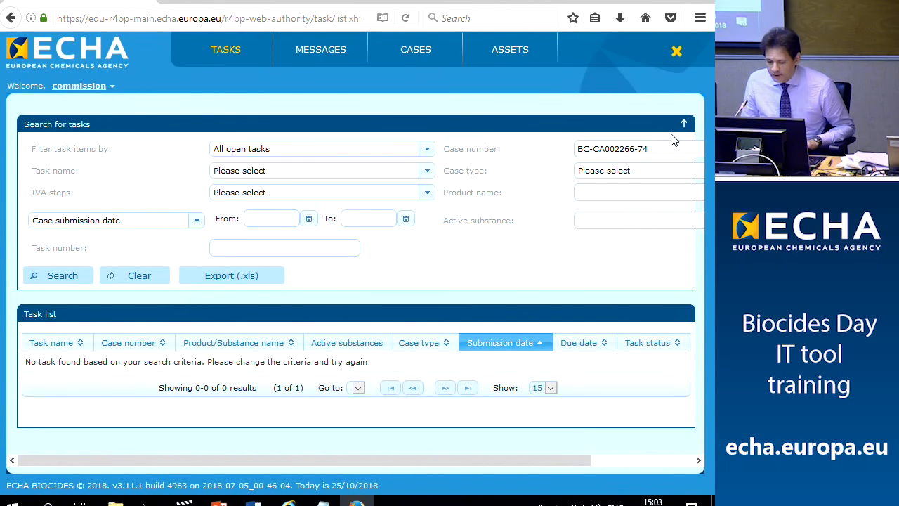
{"action": "left_click", "coordinate": [417, 56]}
{"action": "left_click", "coordinate": [175, 150]}
{"action": "type", "text": "BC-CA002266-74"}
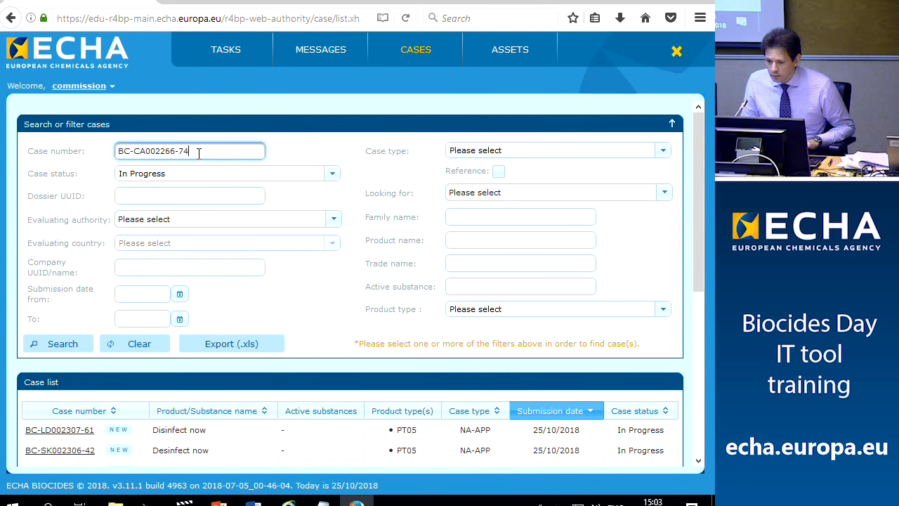
{"action": "left_click", "coordinate": [62, 344]}
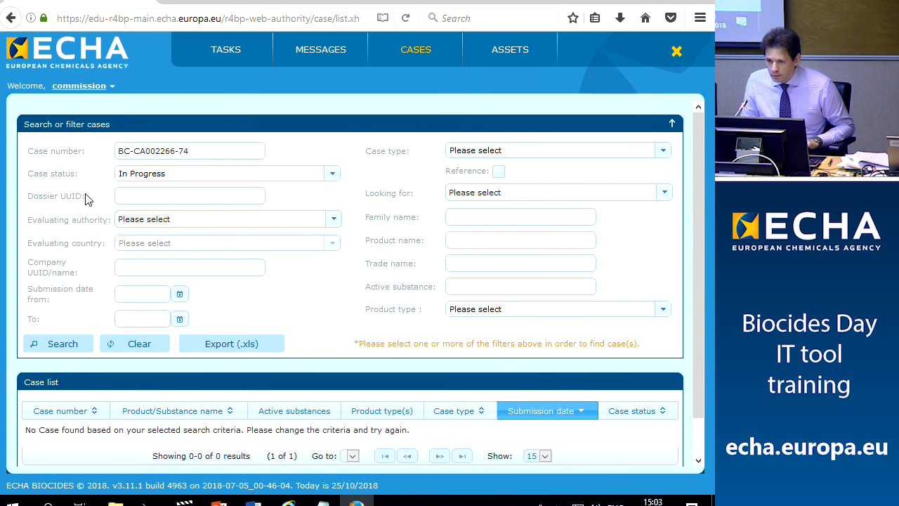
Filter case status to Closed - Approved only and open case BC-CA002266-74
{"action": "left_click", "coordinate": [331, 175]}
{"action": "left_click", "coordinate": [138, 230]}
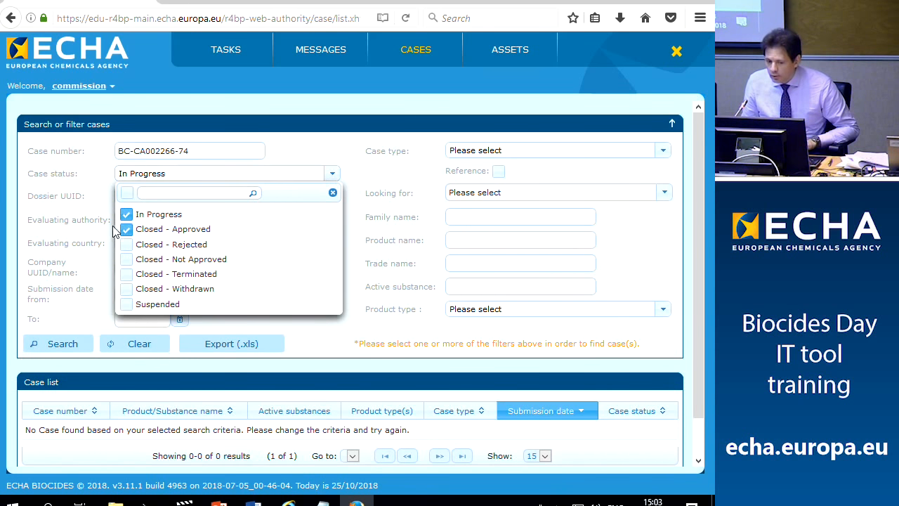
{"action": "left_click", "coordinate": [126, 215]}
{"action": "left_click", "coordinate": [65, 343]}
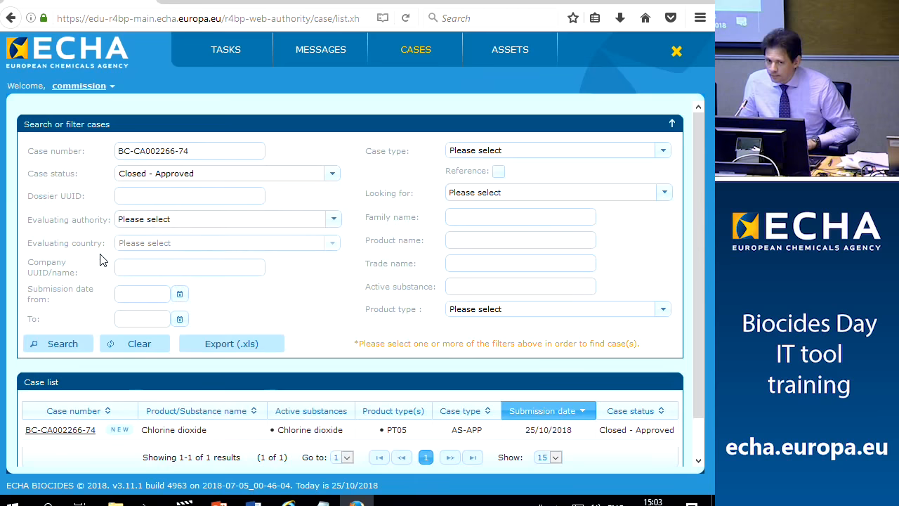
{"action": "scroll", "coordinate": [118, 394], "scroll_direction": "down", "scroll_amount": 1}
{"action": "left_click", "coordinate": [75, 392]}
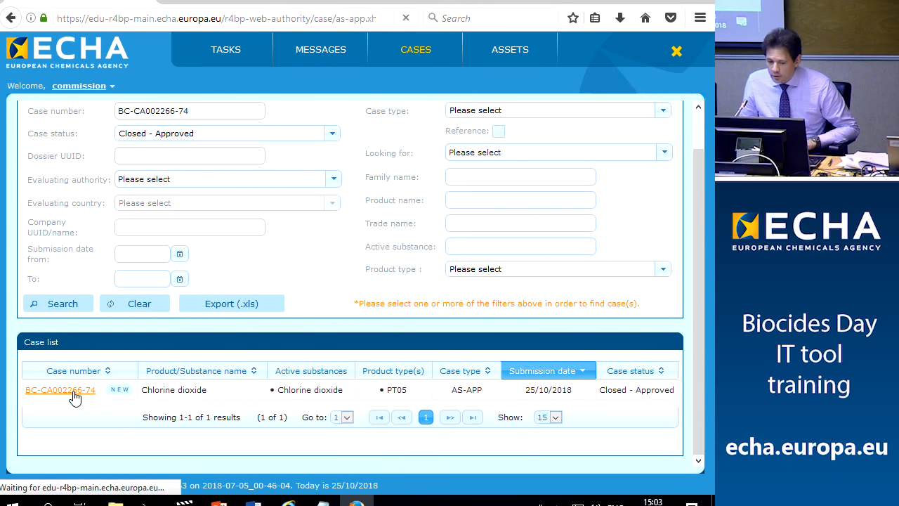
{"action": "scroll", "coordinate": [124, 288], "scroll_direction": "down", "scroll_amount": 1}
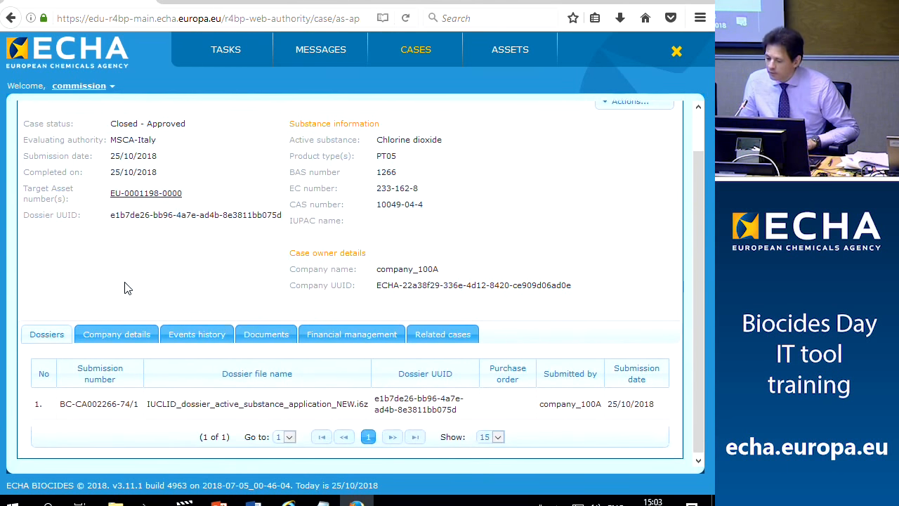
{"action": "left_click", "coordinate": [139, 192]}
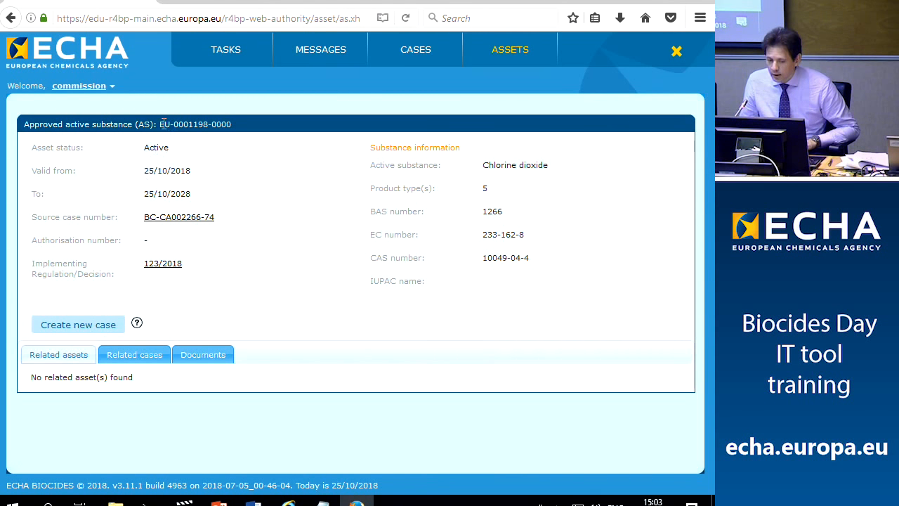
{"action": "left_click_drag", "start_coordinate": [159, 124], "coordinate": [225, 124]}
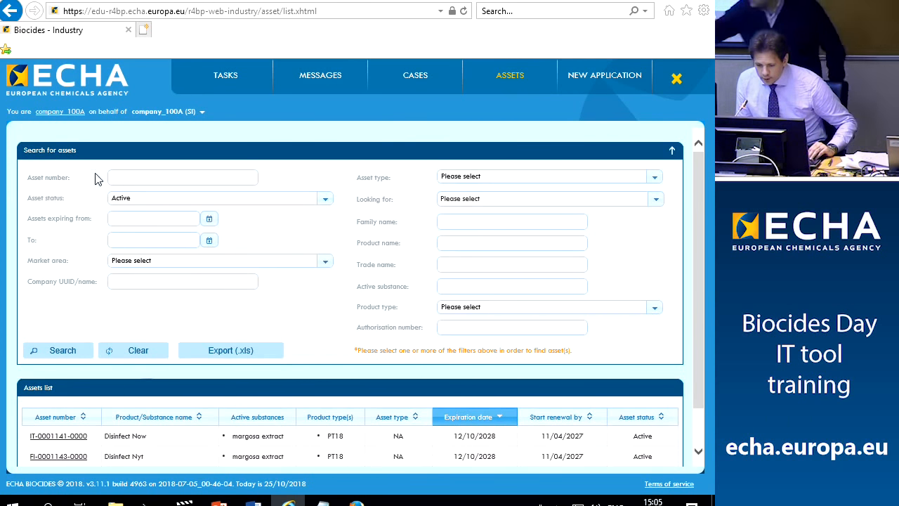
{"action": "key", "text": "alt+Tab"}
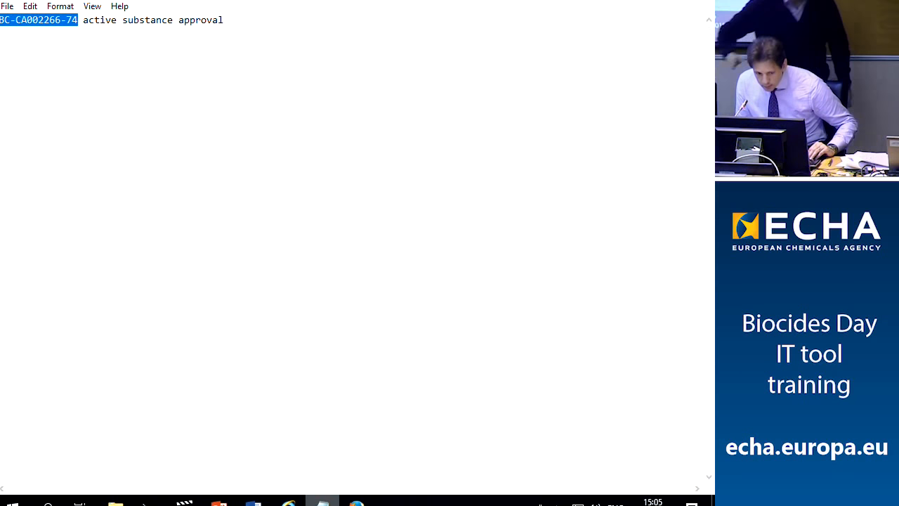
{"action": "mouse_move", "coordinate": [254, 500]}
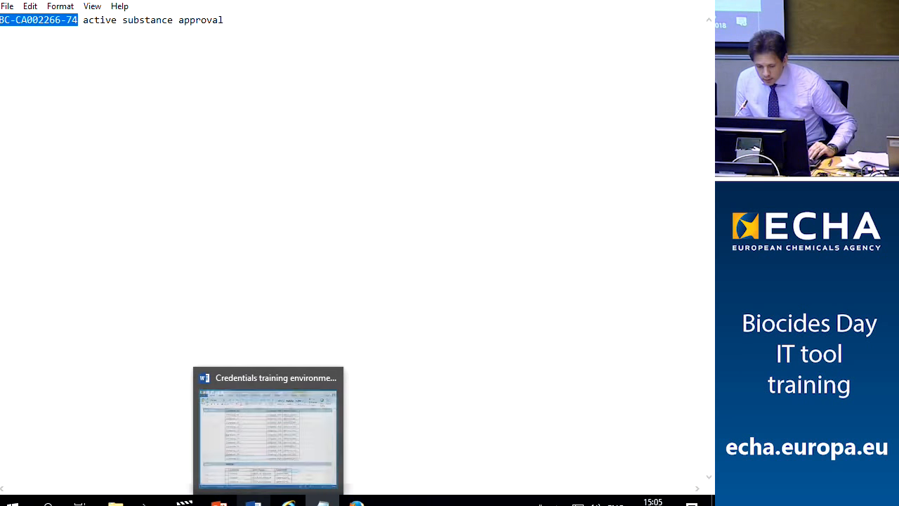
{"action": "mouse_move", "coordinate": [289, 500]}
{"action": "left_click", "coordinate": [304, 382]}
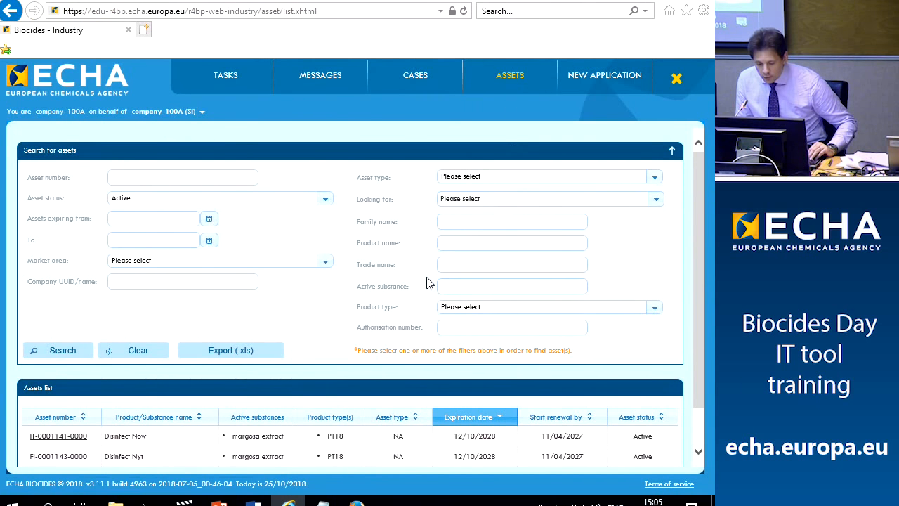
{"action": "scroll", "coordinate": [432, 309], "scroll_direction": "down", "scroll_amount": 1}
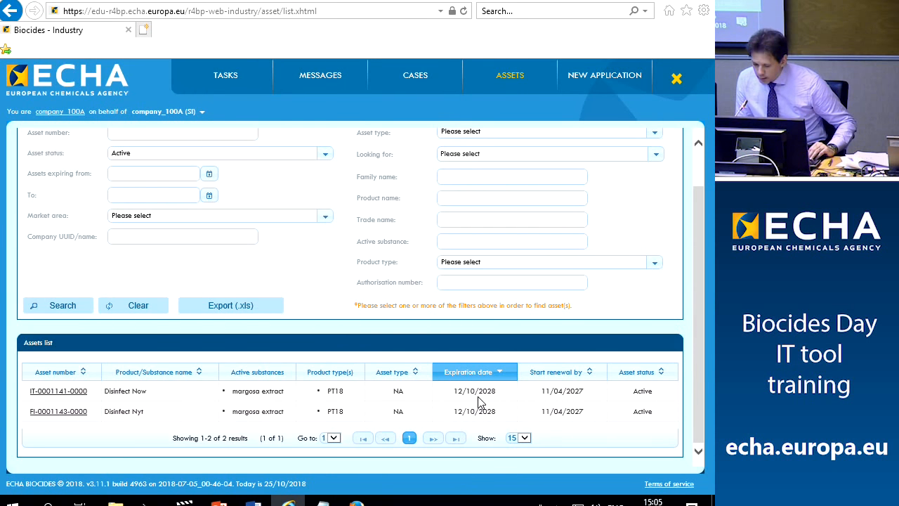
{"action": "scroll", "coordinate": [478, 401], "scroll_direction": "up", "scroll_amount": 2}
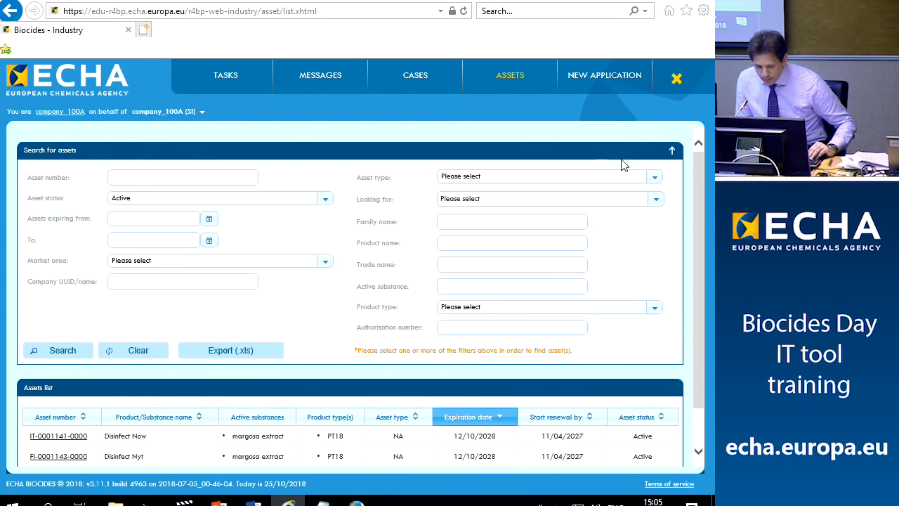
In the industry portal, search the cases for BC-CA002266-74
{"action": "left_click", "coordinate": [423, 84]}
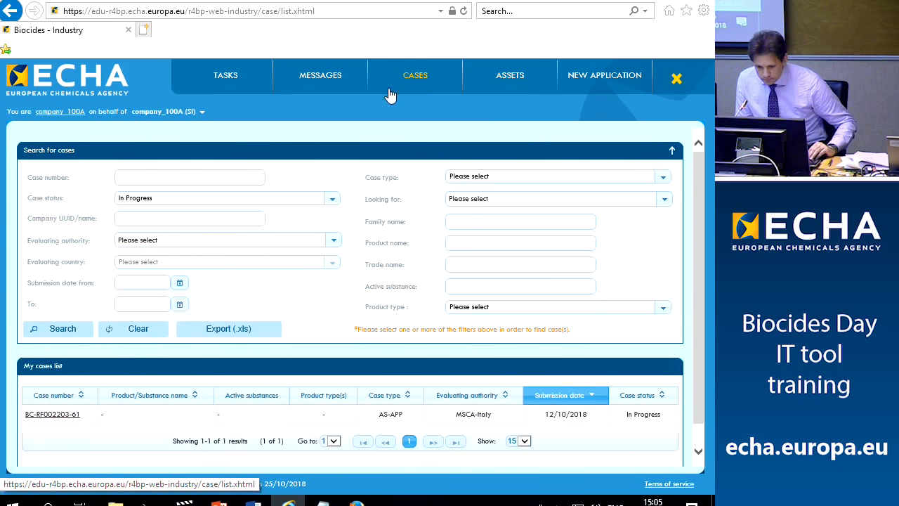
{"action": "left_click", "coordinate": [143, 180]}
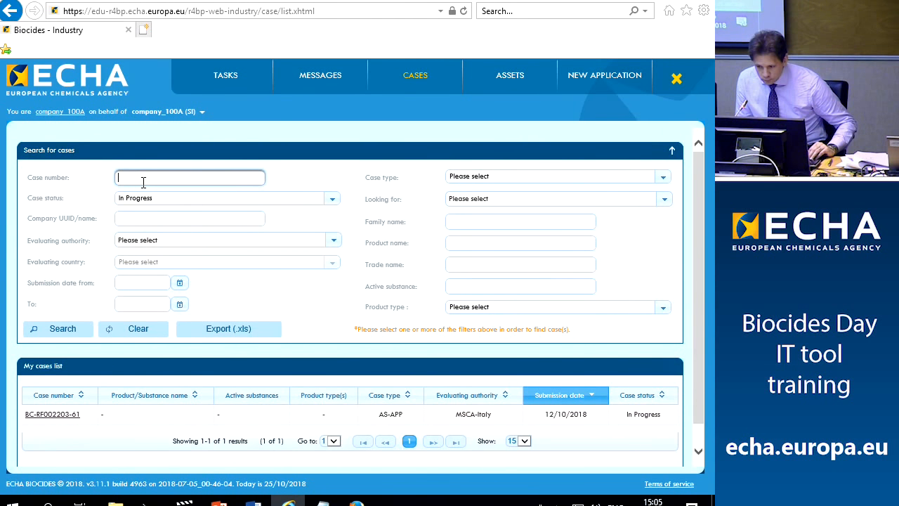
{"action": "type", "text": "BC-CA002266-74"}
{"action": "left_click", "coordinate": [61, 334]}
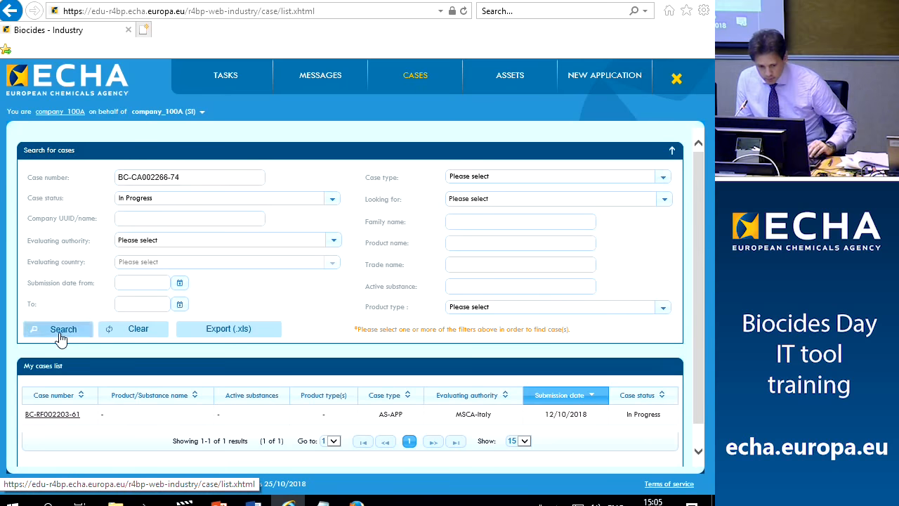
Restrict status to Closed - Approved, review the case and asset list, then return to the commission window
{"action": "left_click", "coordinate": [332, 199]}
{"action": "left_click", "coordinate": [156, 253]}
{"action": "left_click", "coordinate": [148, 239]}
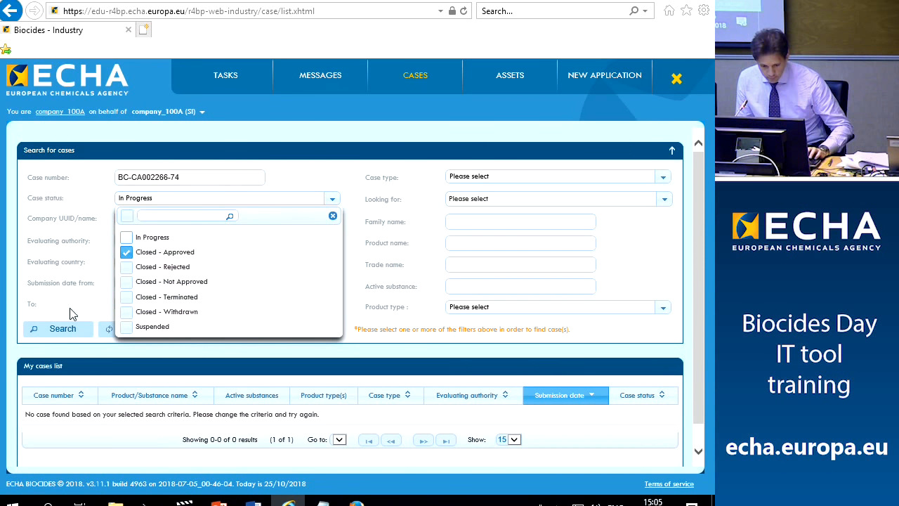
{"action": "left_click", "coordinate": [60, 333]}
{"action": "left_click", "coordinate": [53, 417]}
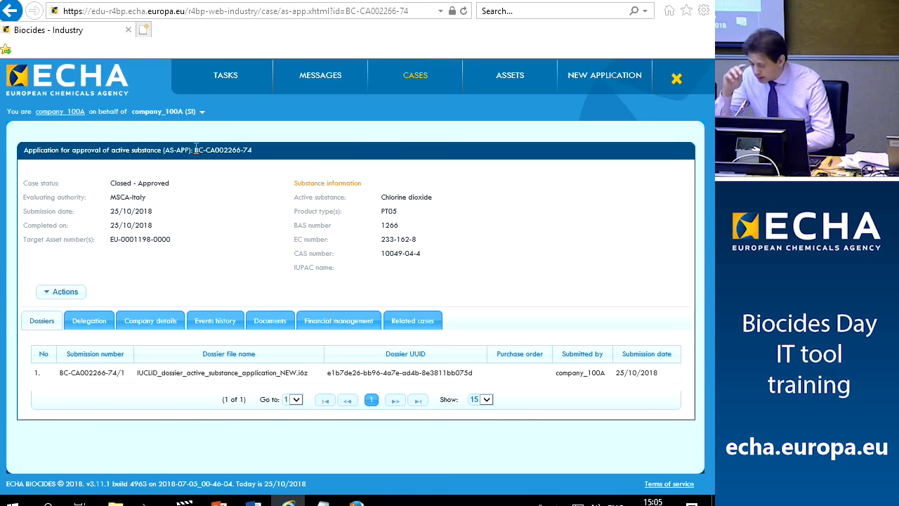
{"action": "left_click", "coordinate": [512, 77]}
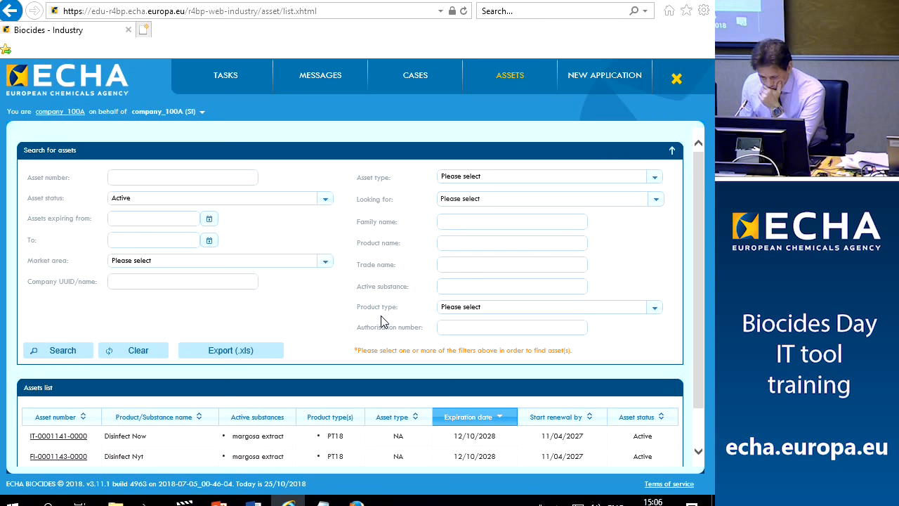
{"action": "left_click", "coordinate": [357, 503]}
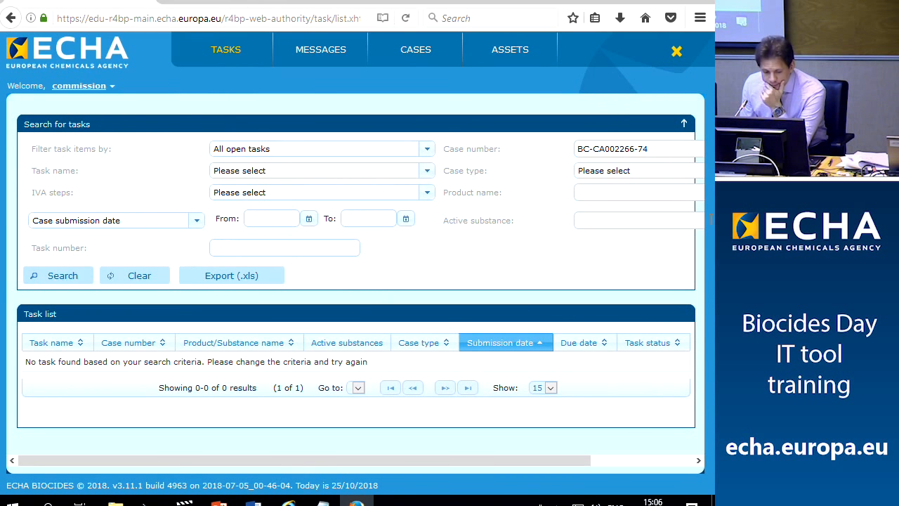
Clear the case number filter, list all 53 open tasks, and sort by newest submission date
{"action": "left_click_drag", "start_coordinate": [658, 148], "coordinate": [557, 138]}
{"action": "key", "text": "BackSpace"}
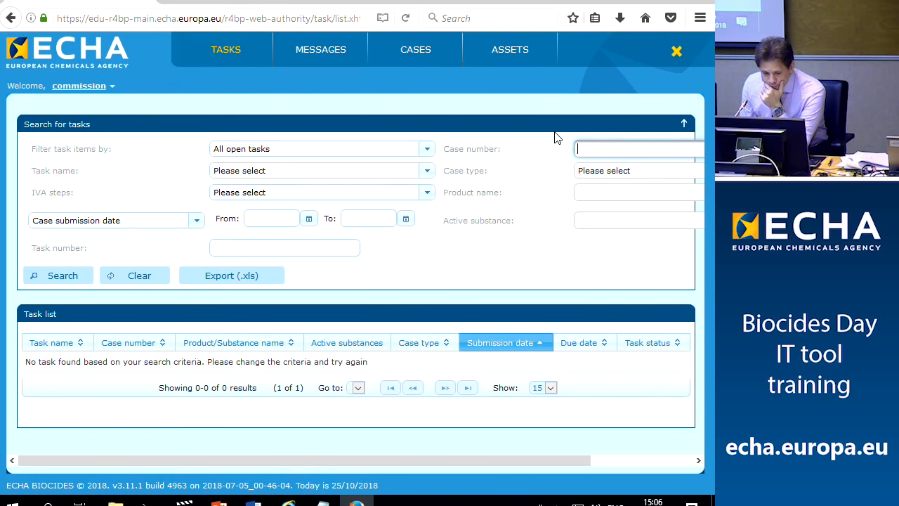
{"action": "left_click", "coordinate": [54, 281]}
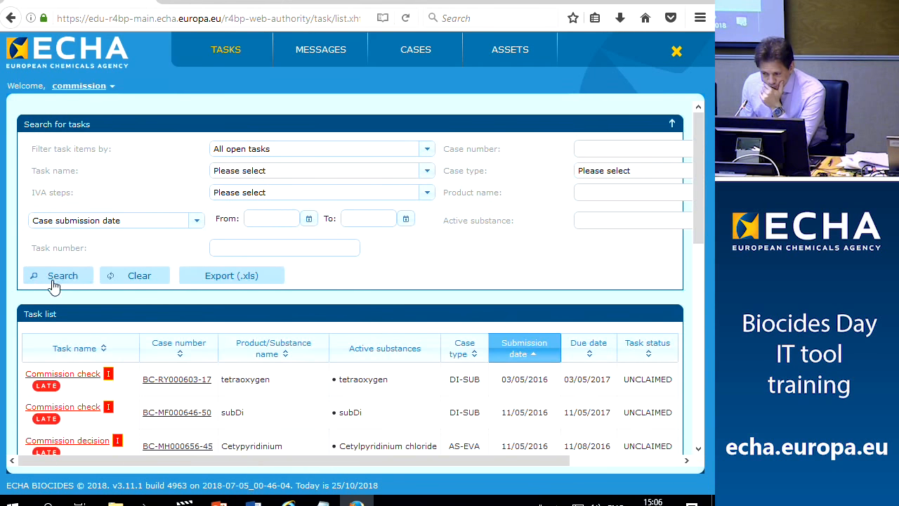
{"action": "scroll", "coordinate": [116, 253], "scroll_direction": "down", "scroll_amount": 5}
{"action": "scroll", "coordinate": [116, 253], "scroll_direction": "down", "scroll_amount": 3}
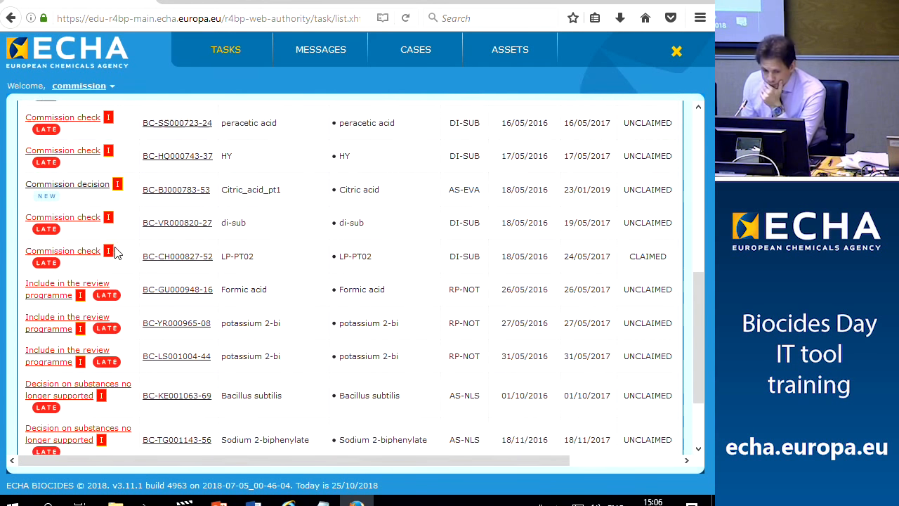
{"action": "scroll", "coordinate": [116, 253], "scroll_direction": "up", "scroll_amount": 8}
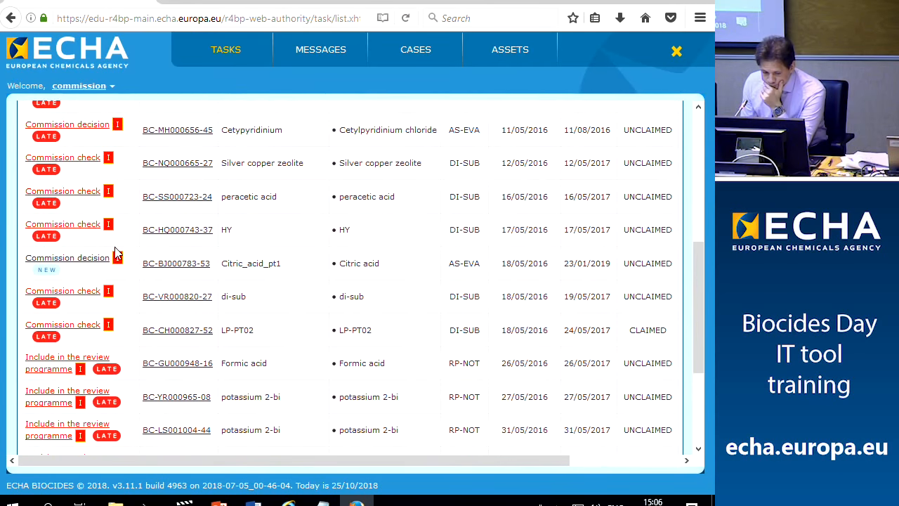
{"action": "scroll", "coordinate": [116, 253], "scroll_direction": "up", "scroll_amount": 2}
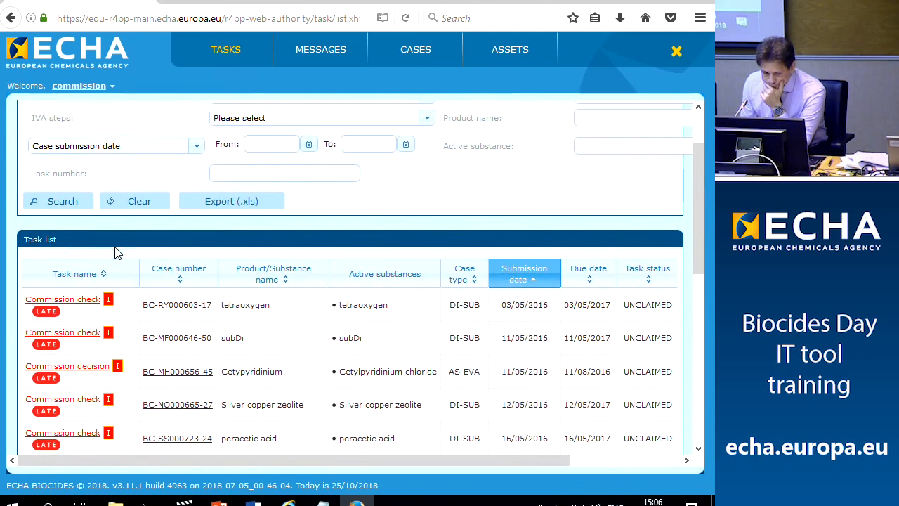
{"action": "scroll", "coordinate": [116, 253], "scroll_direction": "down", "scroll_amount": 3}
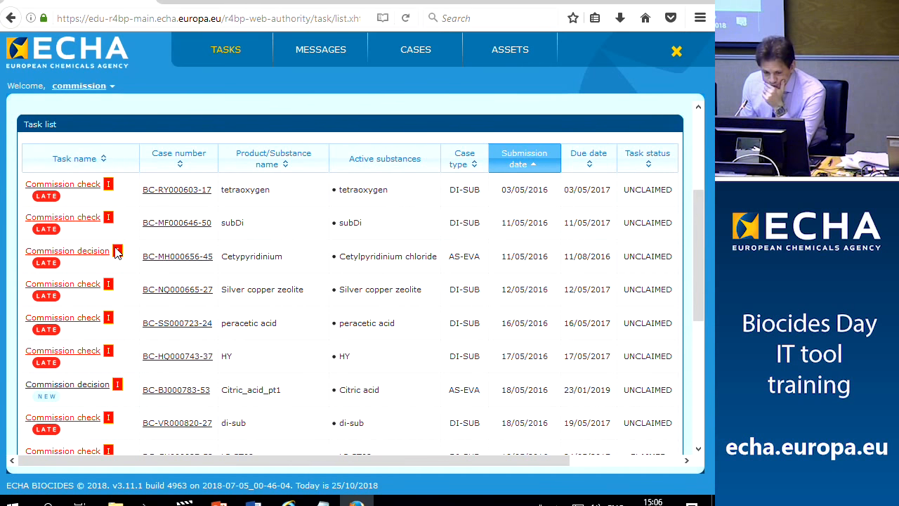
{"action": "left_click", "coordinate": [515, 163]}
{"action": "scroll", "coordinate": [201, 305], "scroll_direction": "down", "scroll_amount": 5}
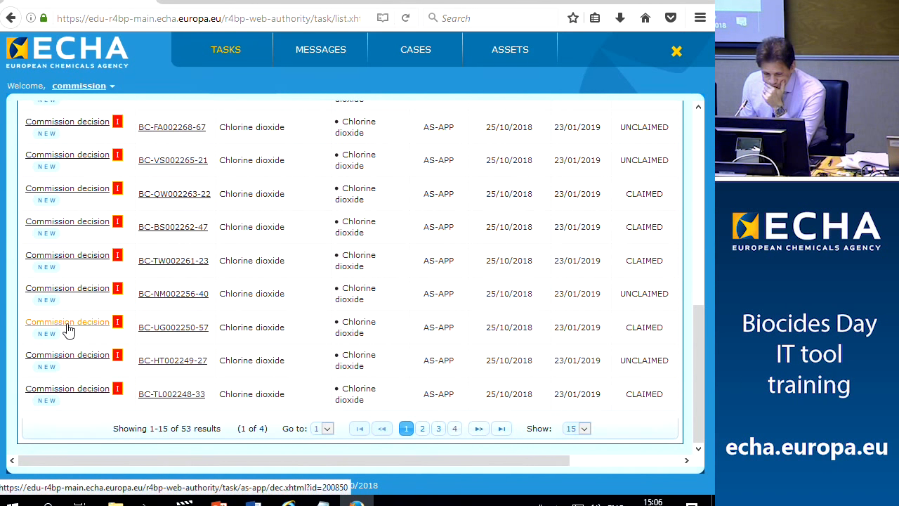
Open the Commission decision task for BC-UG002250-57 and set the decision to Approve
{"action": "left_click", "coordinate": [68, 330]}
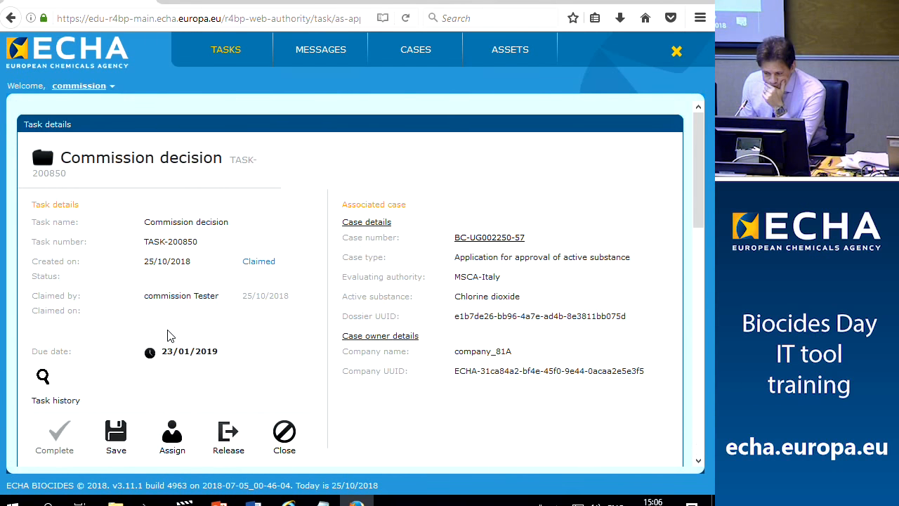
{"action": "scroll", "coordinate": [169, 335], "scroll_direction": "down", "scroll_amount": 3}
{"action": "left_click", "coordinate": [144, 319]}
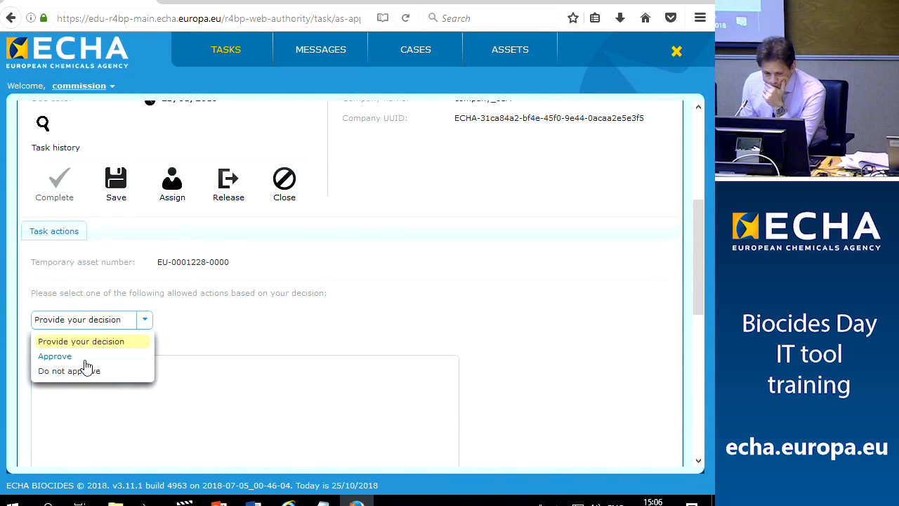
{"action": "left_click", "coordinate": [77, 355]}
{"action": "scroll", "coordinate": [265, 273], "scroll_direction": "down", "scroll_amount": 3}
{"action": "scroll", "coordinate": [257, 315], "scroll_direction": "up", "scroll_amount": 2}
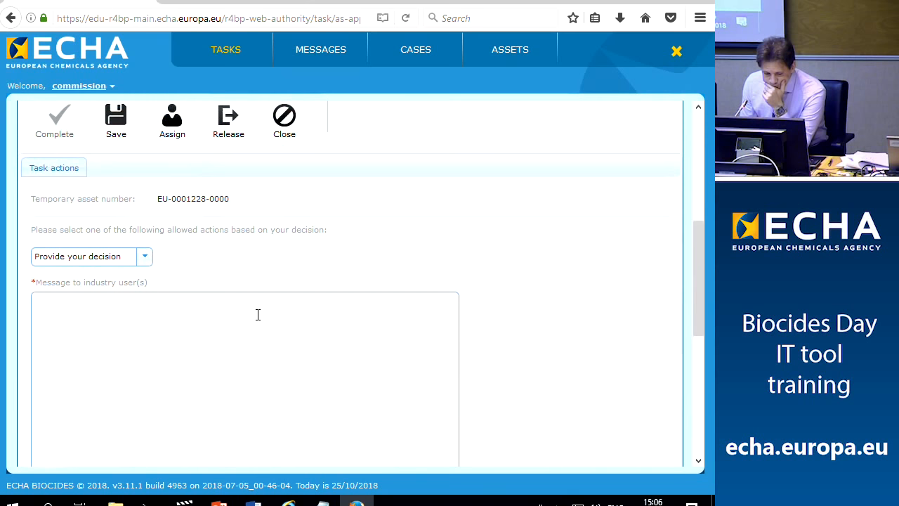
{"action": "scroll", "coordinate": [257, 314], "scroll_direction": "down", "scroll_amount": 3}
{"action": "scroll", "coordinate": [257, 317], "scroll_direction": "up", "scroll_amount": 3}
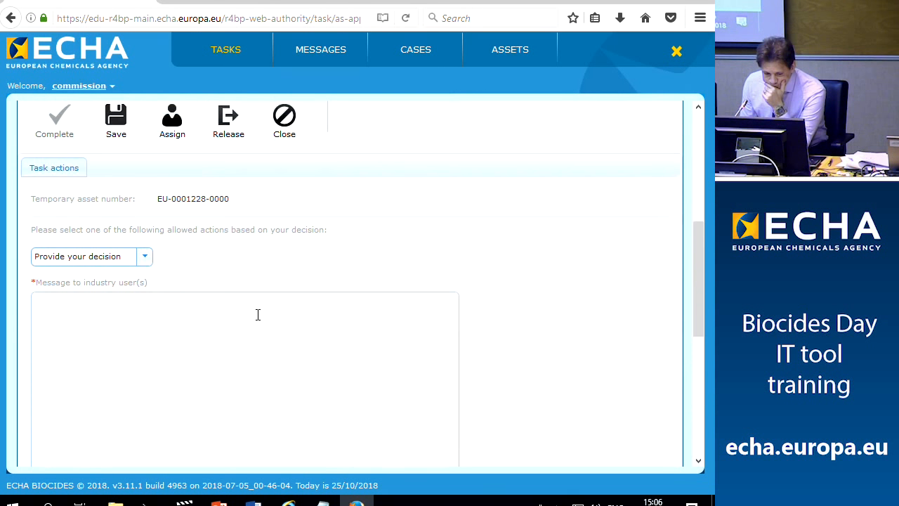
{"action": "left_click", "coordinate": [144, 266]}
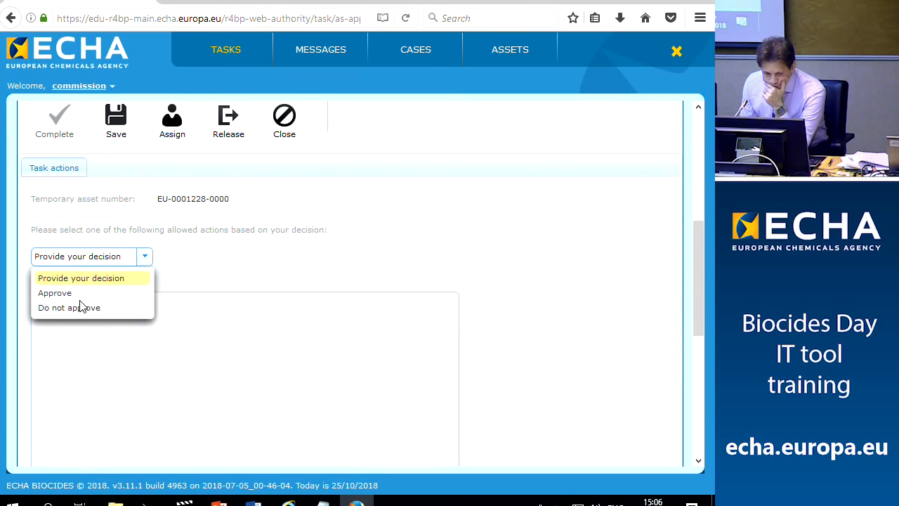
{"action": "left_click", "coordinate": [55, 293]}
{"action": "scroll", "coordinate": [273, 309], "scroll_direction": "down", "scroll_amount": 2}
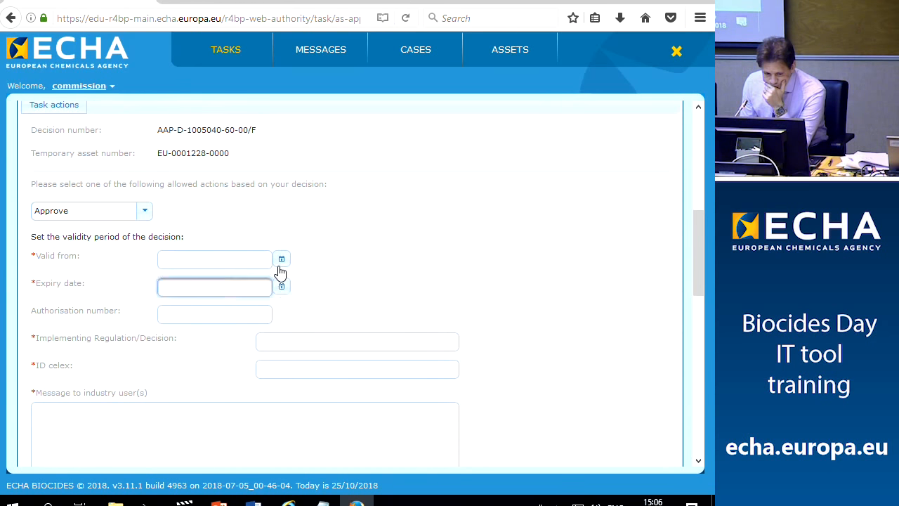
Set the validity start to 25/10/2018 and the expiry date to 25/10/2028
{"action": "left_click", "coordinate": [280, 260]}
{"action": "left_click", "coordinate": [245, 360]}
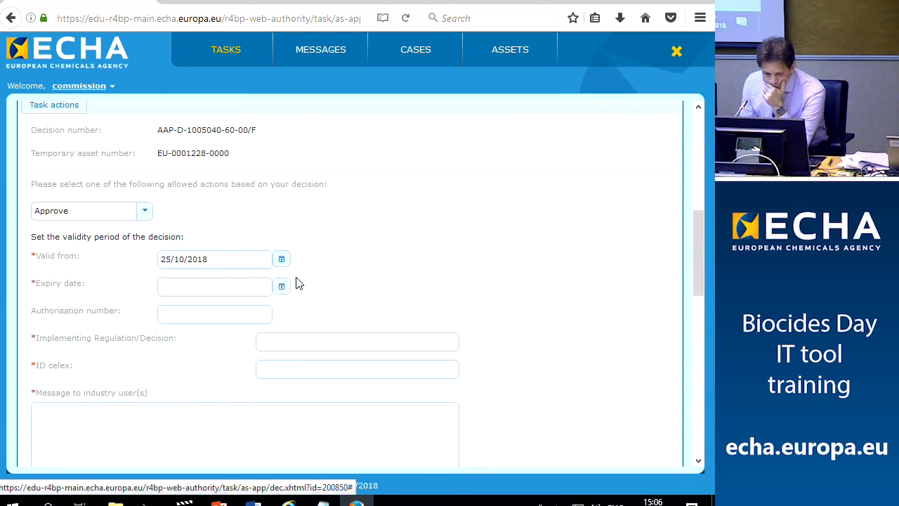
{"action": "left_click", "coordinate": [264, 309]}
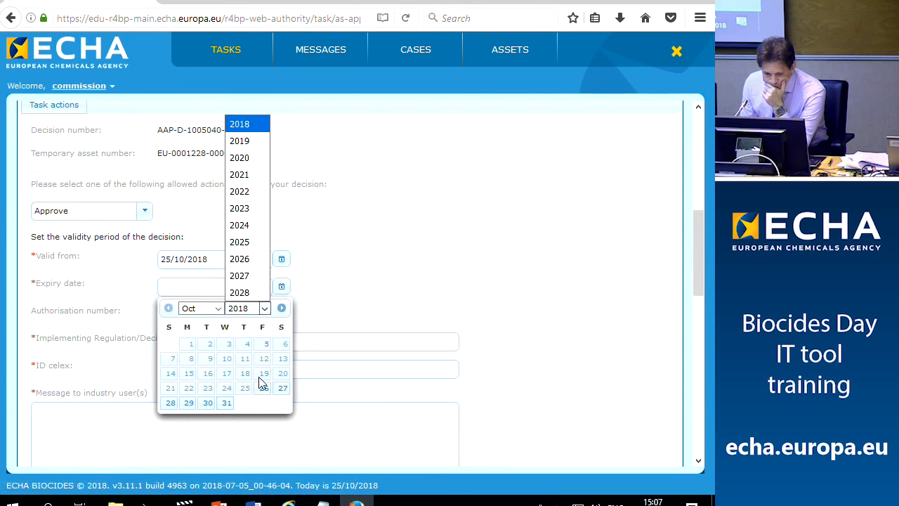
{"action": "left_click", "coordinate": [239, 293]}
{"action": "left_click", "coordinate": [324, 295]}
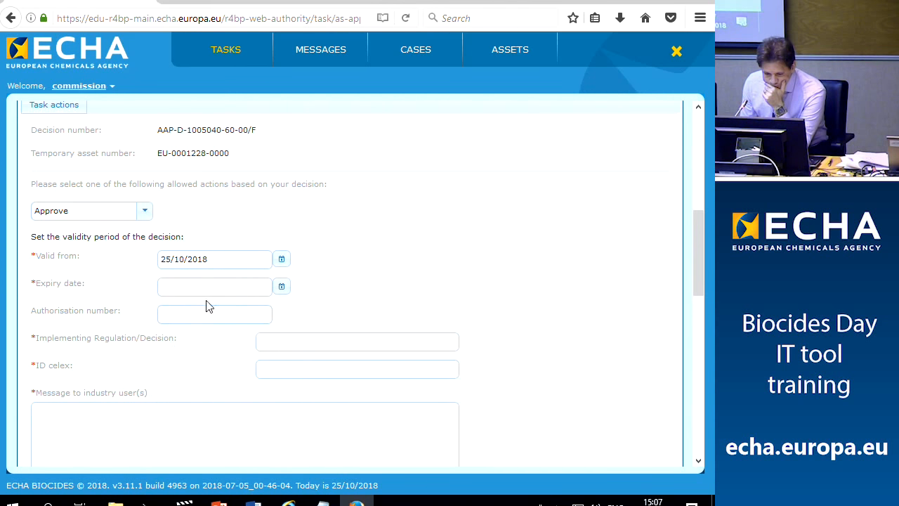
{"action": "left_click", "coordinate": [269, 288]}
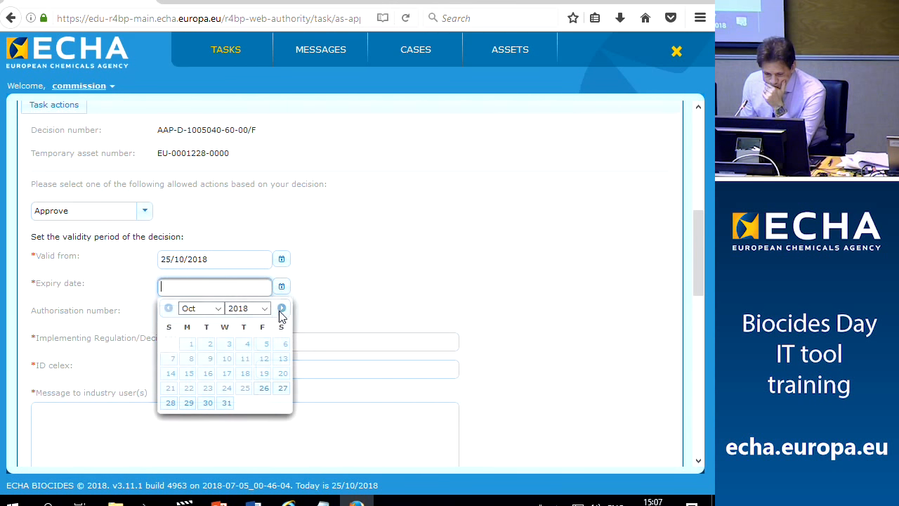
{"action": "left_click", "coordinate": [247, 308]}
{"action": "left_click", "coordinate": [240, 293]}
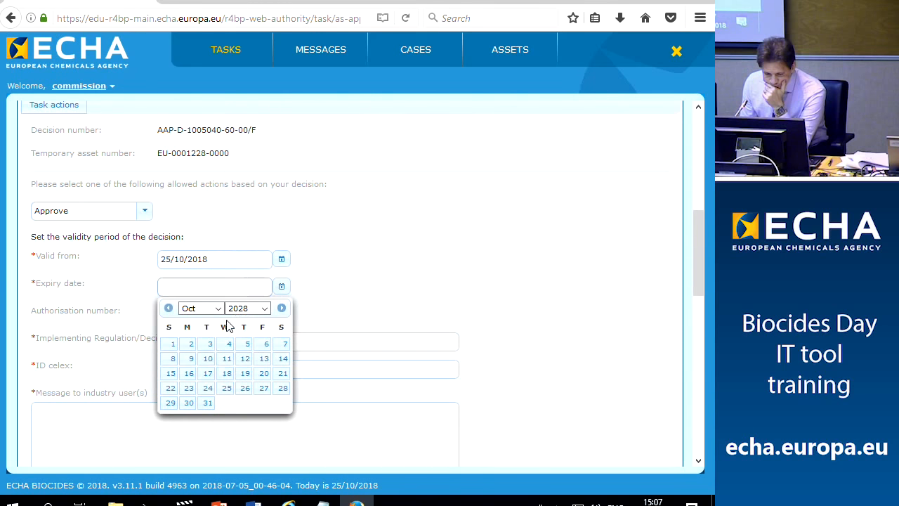
{"action": "left_click", "coordinate": [226, 388]}
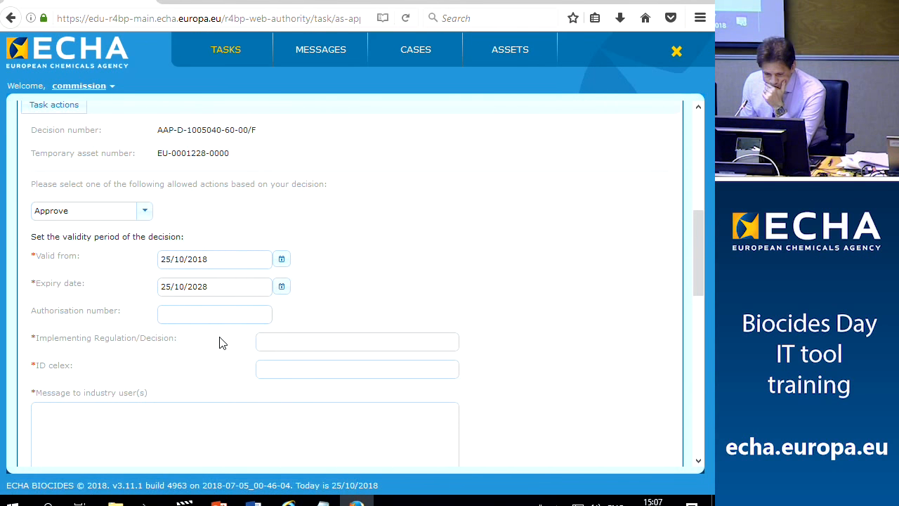
Paste the case number as the message, enter regulation 5454 and the CELEX ID
{"action": "scroll", "coordinate": [227, 347], "scroll_direction": "down", "scroll_amount": 5}
{"action": "left_click", "coordinate": [188, 355]}
{"action": "right_click", "coordinate": [194, 341]}
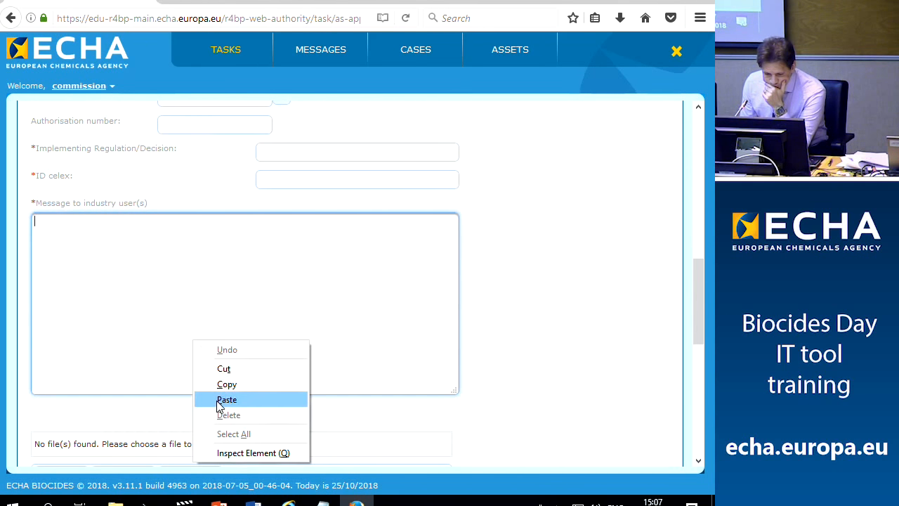
{"action": "left_click", "coordinate": [227, 399]}
{"action": "scroll", "coordinate": [234, 314], "scroll_direction": "down", "scroll_amount": 3}
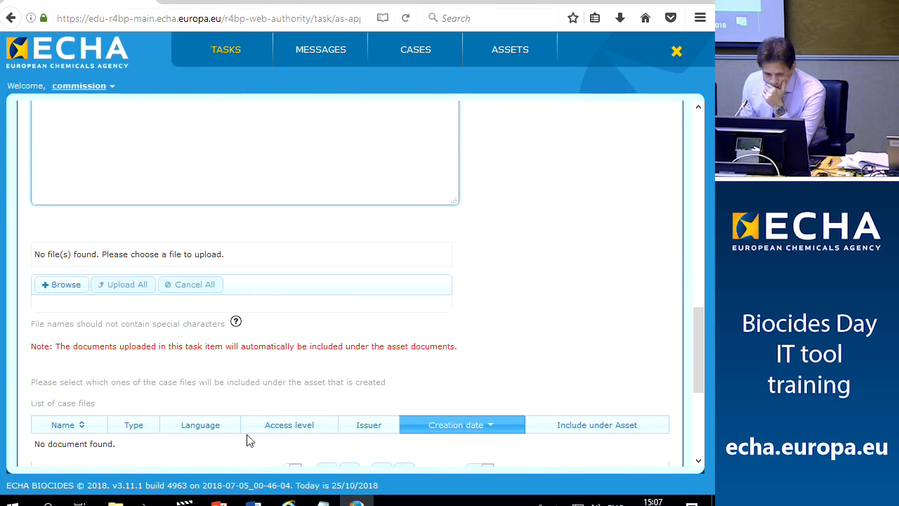
{"action": "scroll", "coordinate": [227, 341], "scroll_direction": "up", "scroll_amount": 5}
{"action": "left_click", "coordinate": [293, 341]}
{"action": "type", "text": "5454"}
{"action": "left_click", "coordinate": [286, 361]}
{"action": "type", "text": "32"}
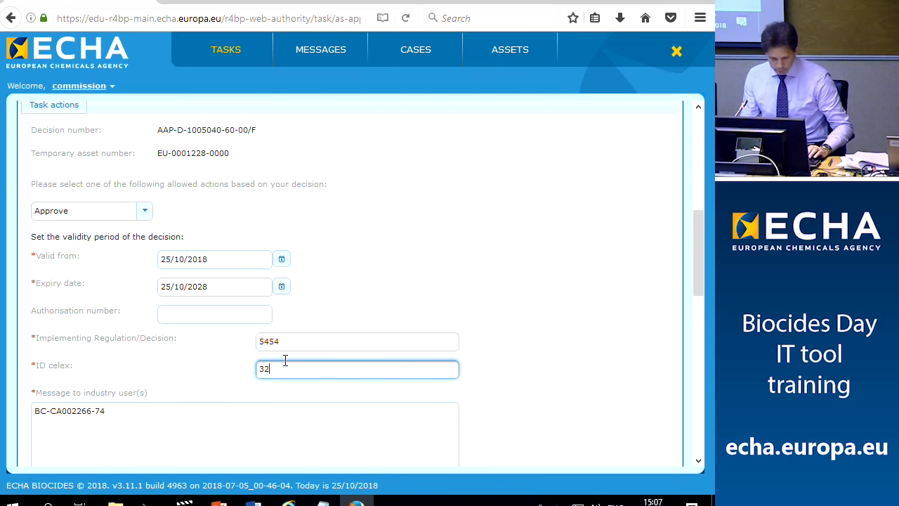
{"action": "type", "text": "01R1062"}
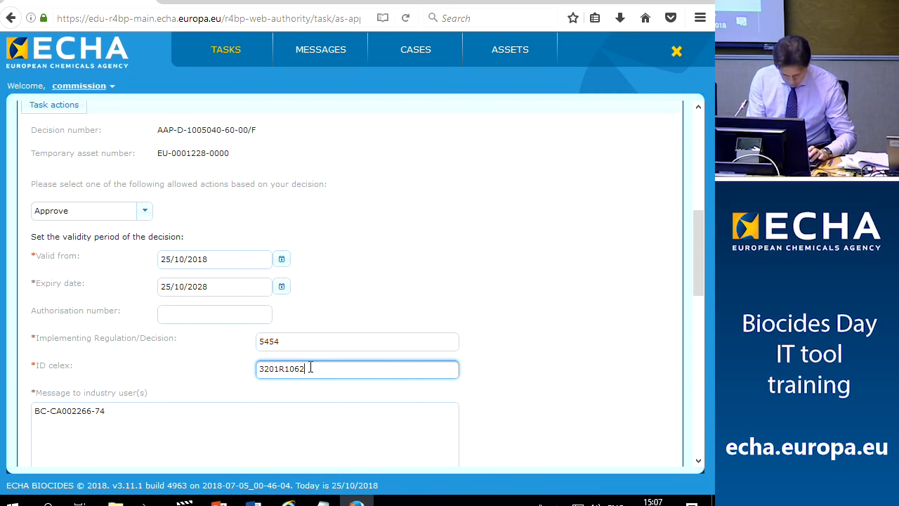
{"action": "scroll", "coordinate": [287, 385], "scroll_direction": "down", "scroll_amount": 10}
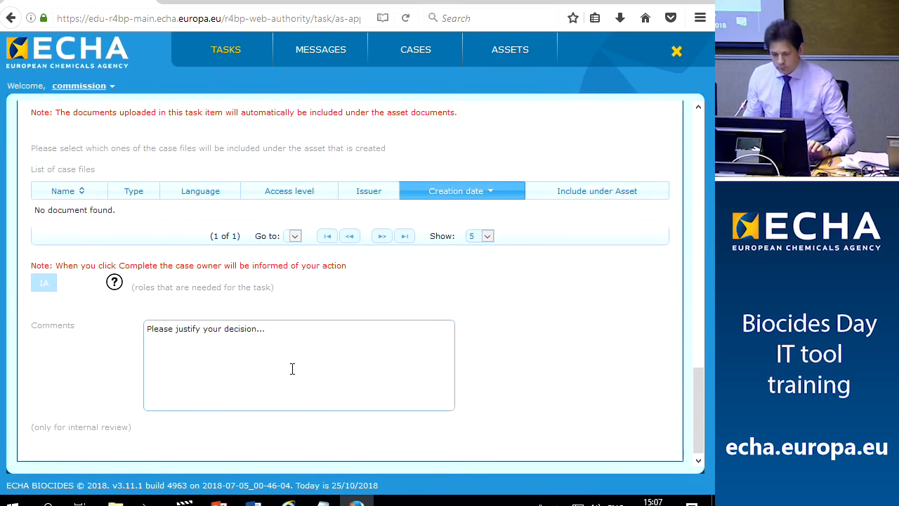
{"action": "scroll", "coordinate": [285, 373], "scroll_direction": "up", "scroll_amount": 10}
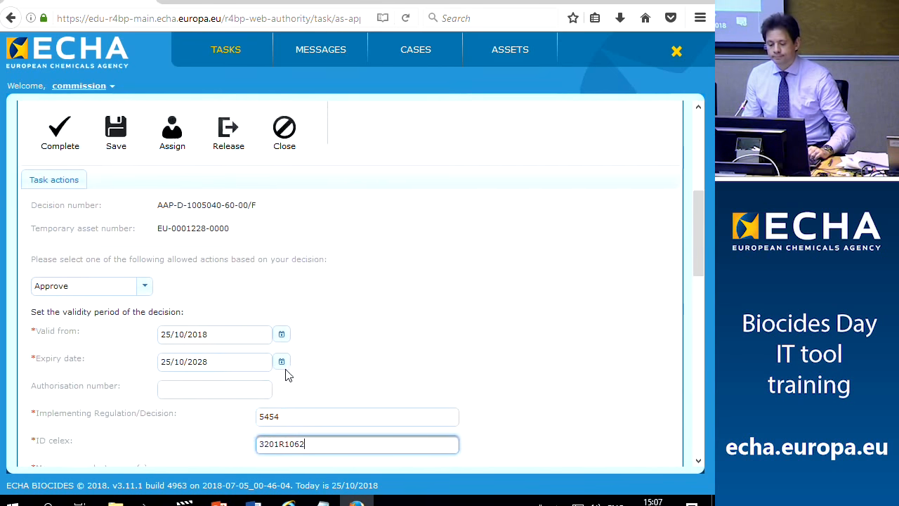
Correct the CELEX ID to 32018R1062 and complete the decision task
{"action": "left_click", "coordinate": [58, 200]}
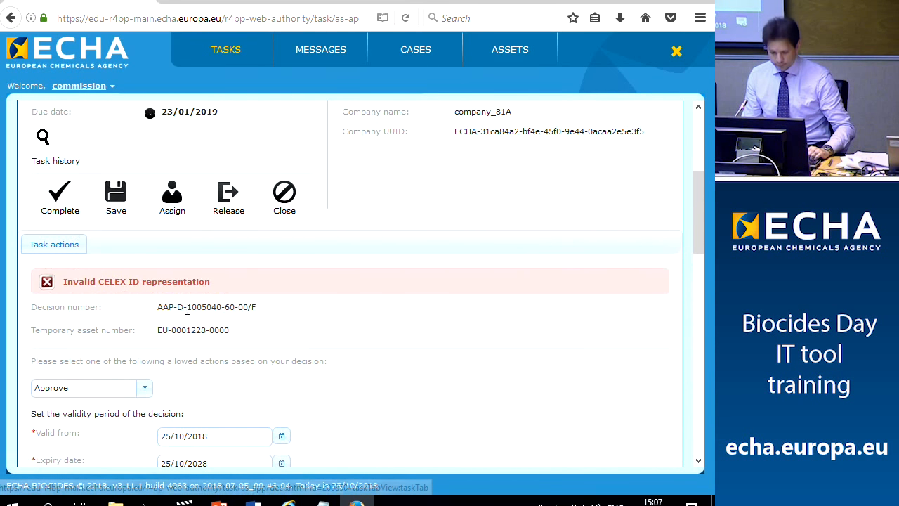
{"action": "scroll", "coordinate": [223, 321], "scroll_direction": "down", "scroll_amount": 4}
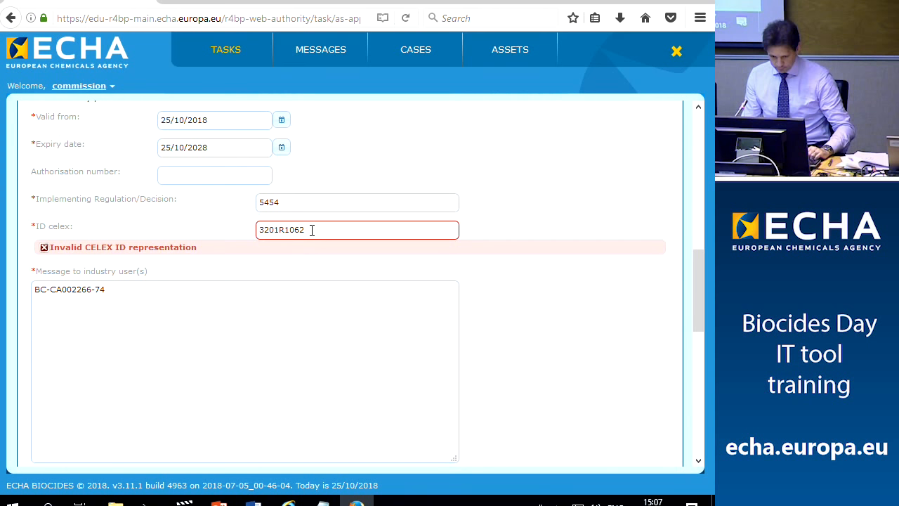
{"action": "left_click", "coordinate": [280, 229]}
{"action": "type", "text": "8"}
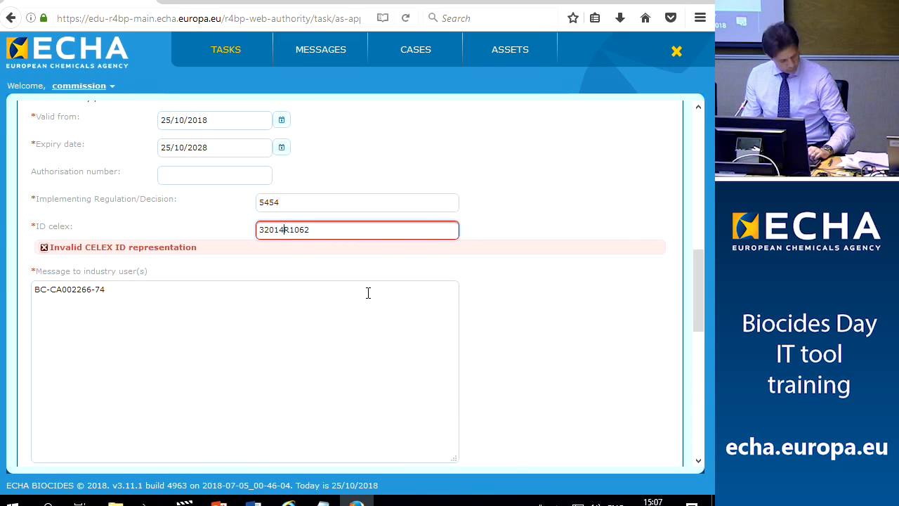
{"action": "scroll", "coordinate": [357, 323], "scroll_direction": "up", "scroll_amount": 6}
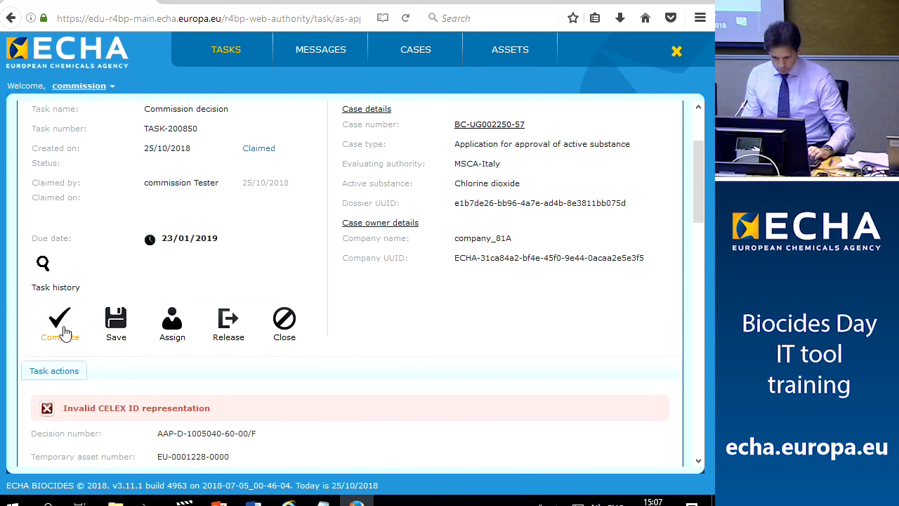
{"action": "left_click", "coordinate": [62, 329]}
Confirm the decision completion, then view the case list in the industry user's window
{"action": "left_click", "coordinate": [169, 299]}
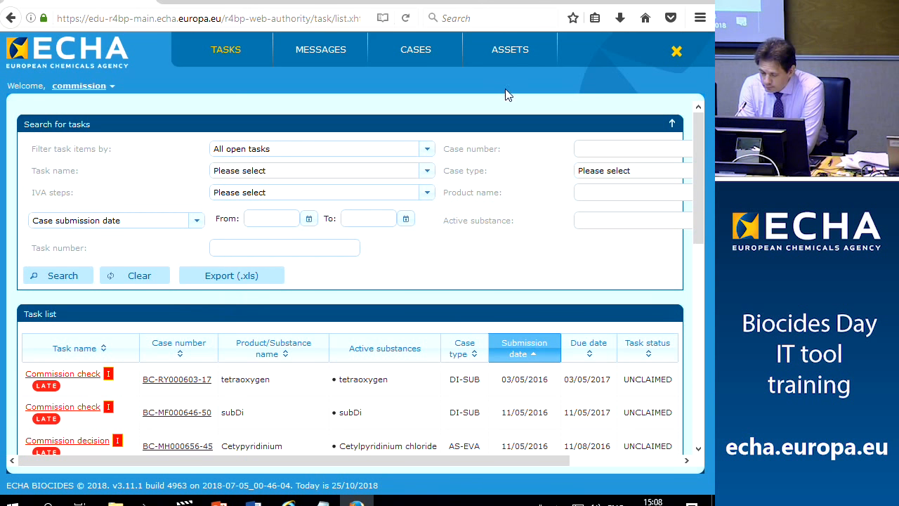
{"action": "left_click", "coordinate": [422, 54]}
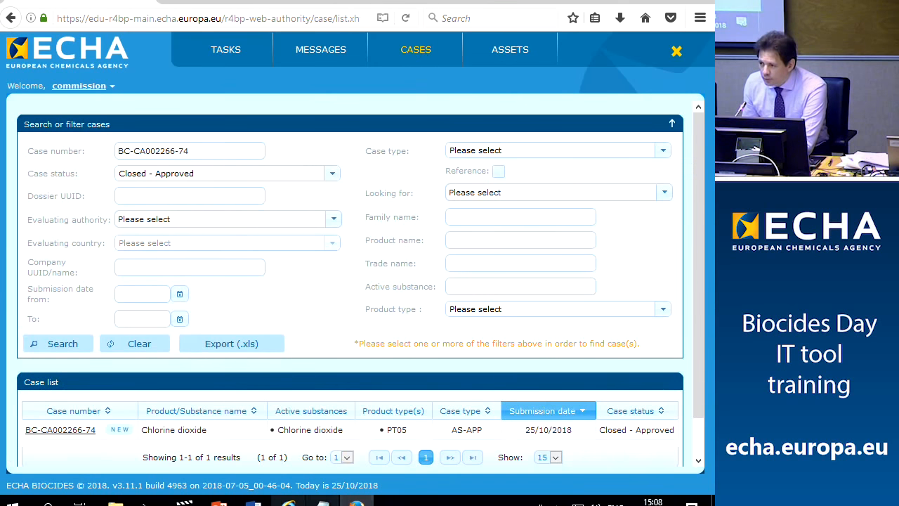
{"action": "left_click", "coordinate": [289, 503]}
{"action": "left_click", "coordinate": [415, 76]}
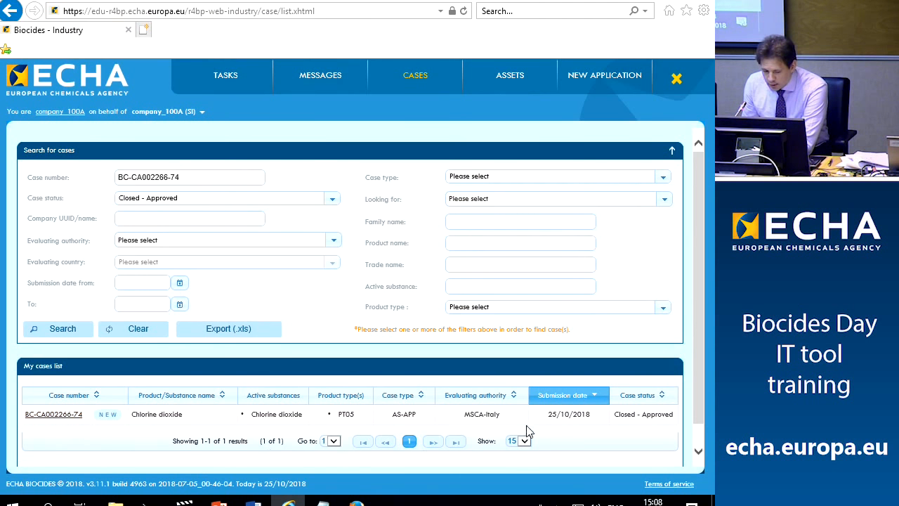
Highlight the case's Closed - Approved status and switch to the industry home page
{"action": "left_click_drag", "start_coordinate": [615, 421], "coordinate": [662, 419]}
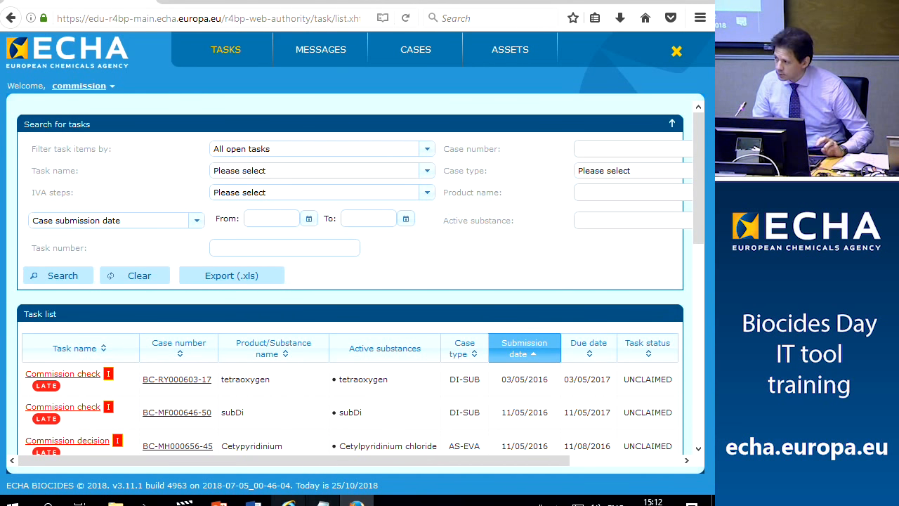
{"action": "left_click", "coordinate": [288, 501]}
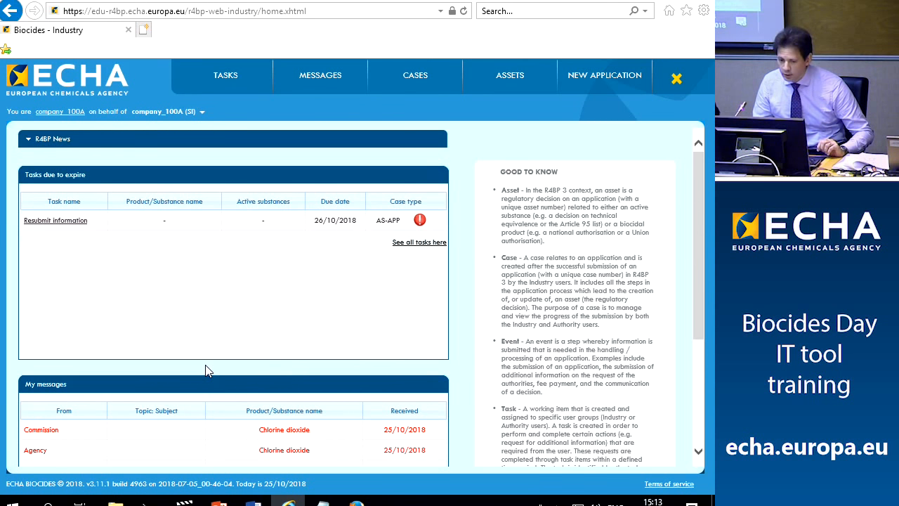
Start a new NA-APP Application for national authorisation from the National authorisation group
{"action": "left_click", "coordinate": [625, 79]}
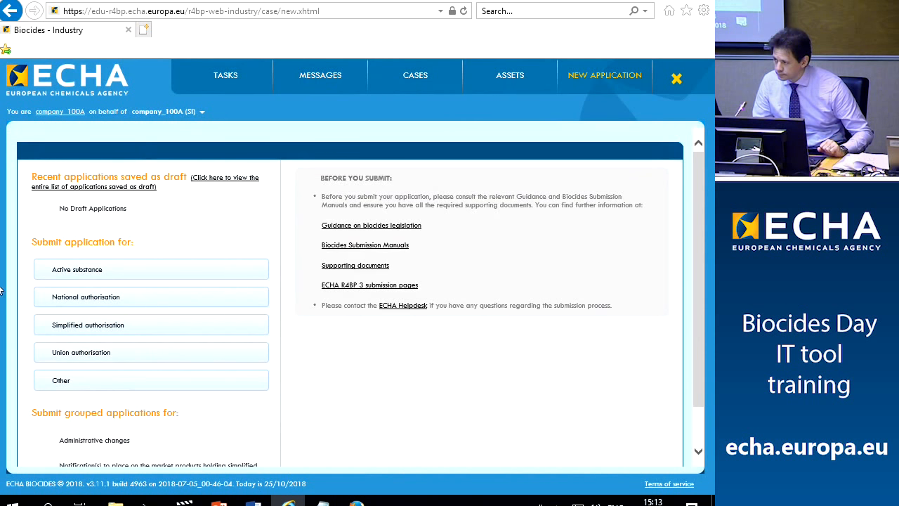
{"action": "left_click", "coordinate": [104, 300]}
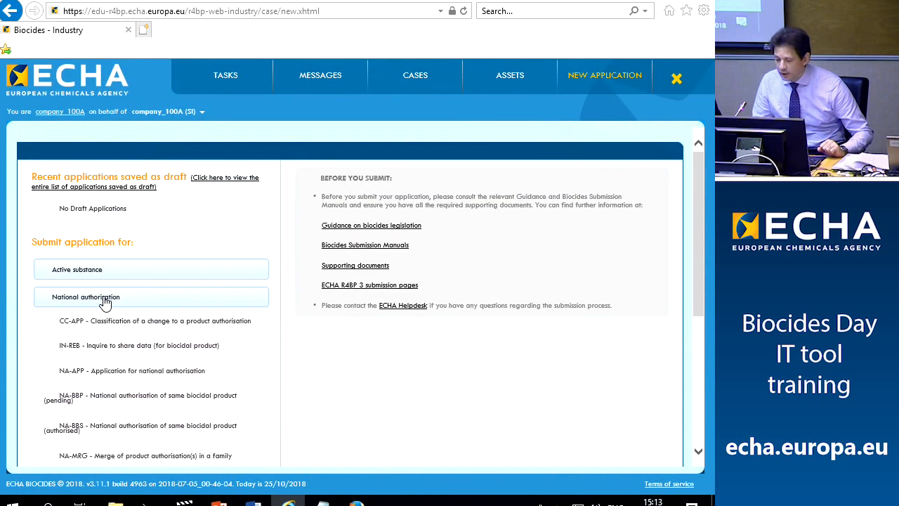
{"action": "scroll", "coordinate": [106, 302], "scroll_direction": "down", "scroll_amount": 3}
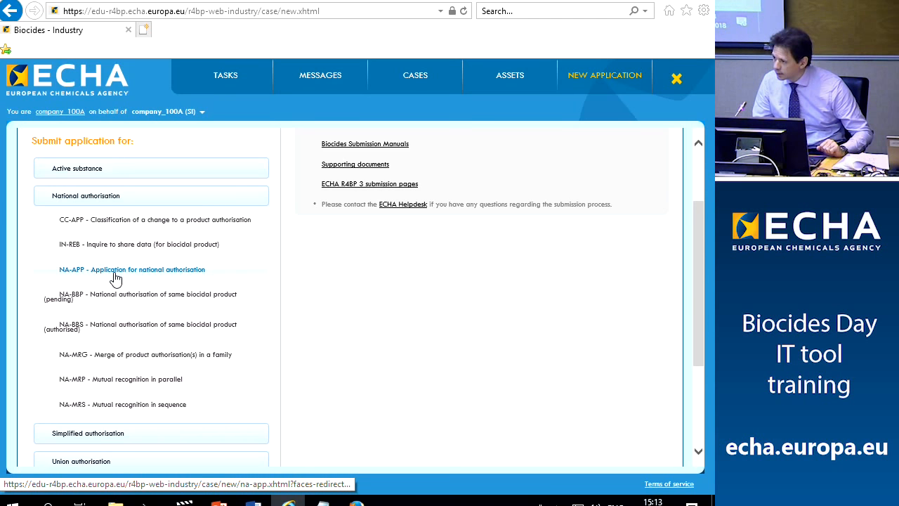
{"action": "left_click", "coordinate": [116, 278]}
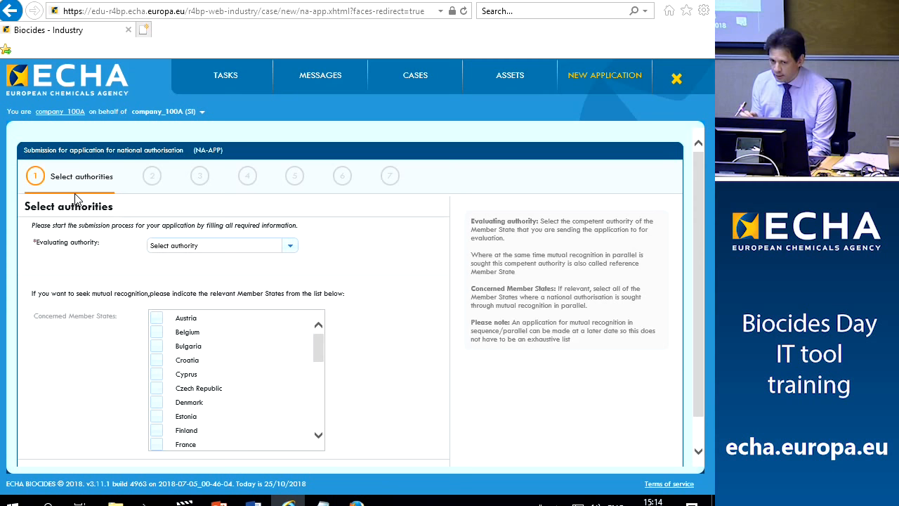
Choose Italy as the evaluating authority and continue to the case owner details
{"action": "left_click", "coordinate": [289, 246]}
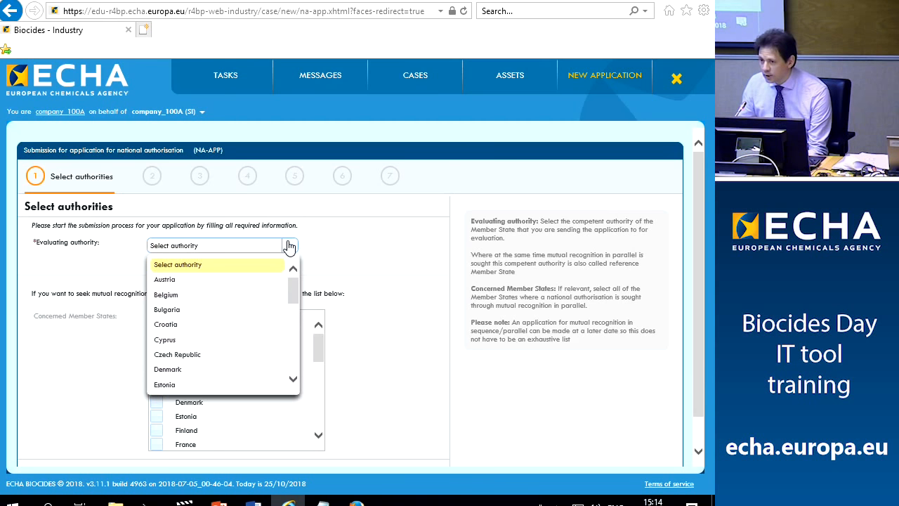
{"action": "scroll", "coordinate": [251, 303], "scroll_direction": "down", "scroll_amount": 4}
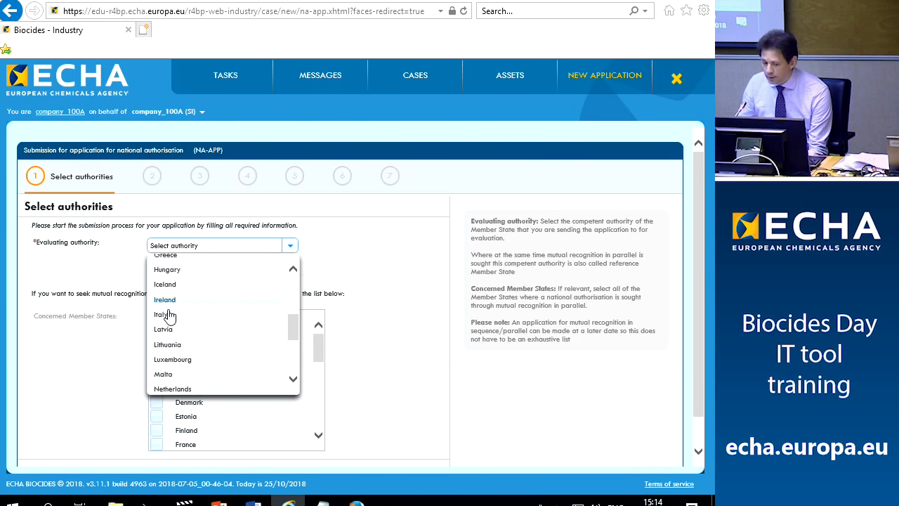
{"action": "left_click", "coordinate": [177, 314]}
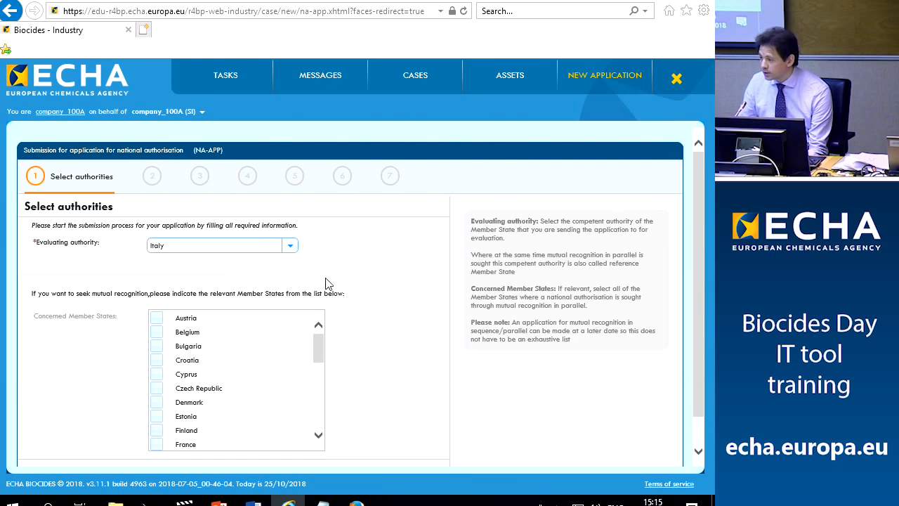
{"action": "scroll", "coordinate": [374, 280], "scroll_direction": "down", "scroll_amount": 1}
{"action": "left_click", "coordinate": [422, 444]}
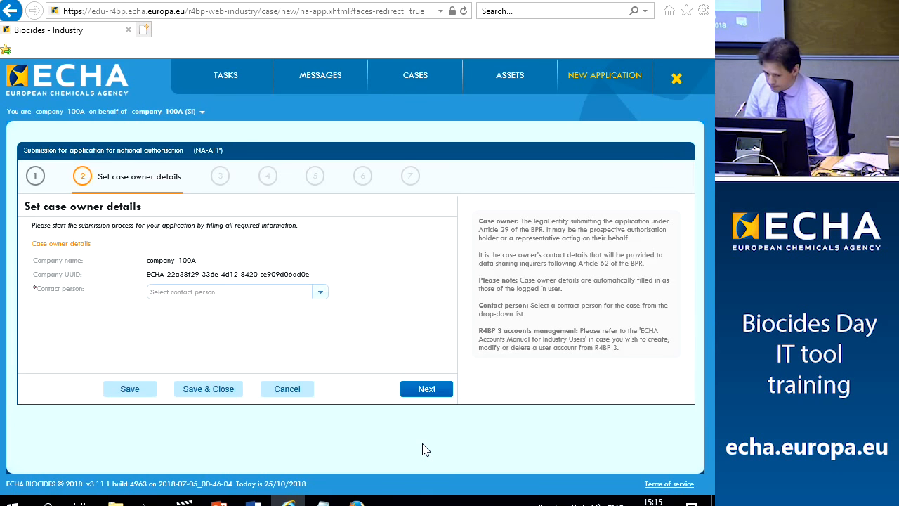
Set the company's user as contact person and continue to submission details
{"action": "left_click", "coordinate": [320, 293]}
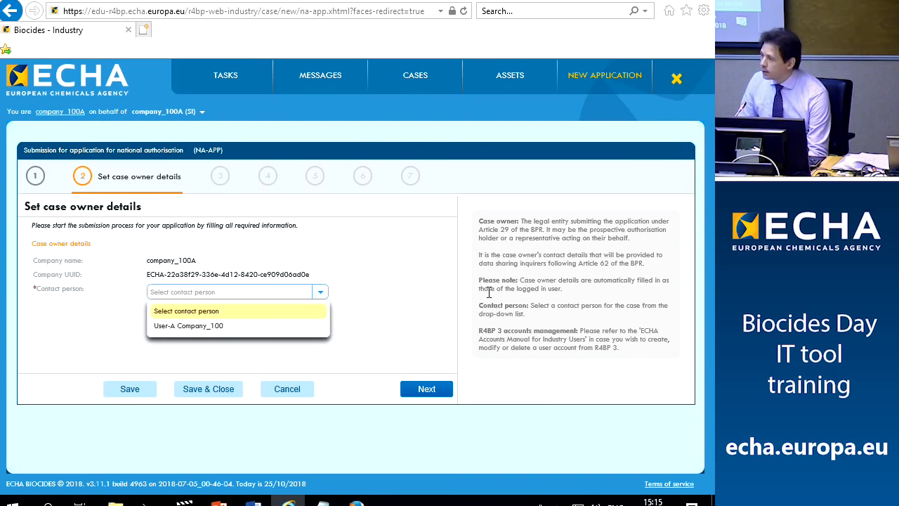
{"action": "left_click", "coordinate": [213, 326]}
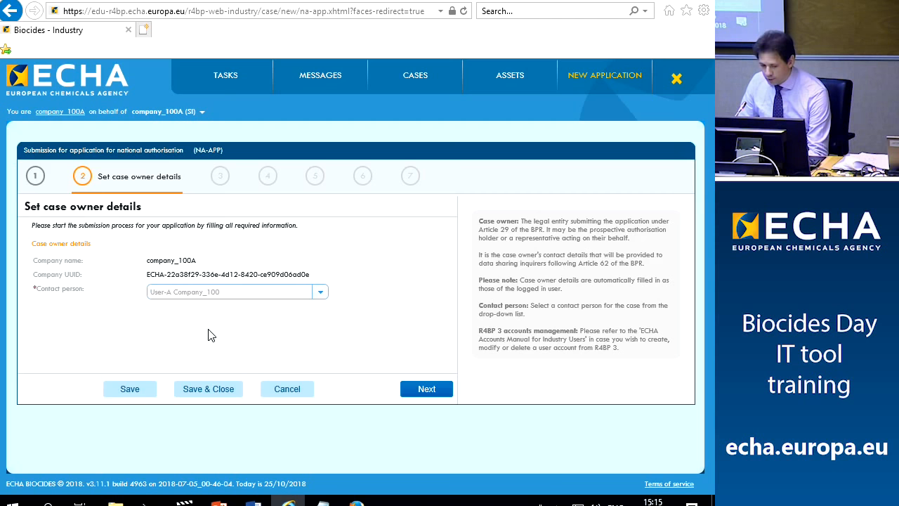
{"action": "left_click", "coordinate": [429, 392]}
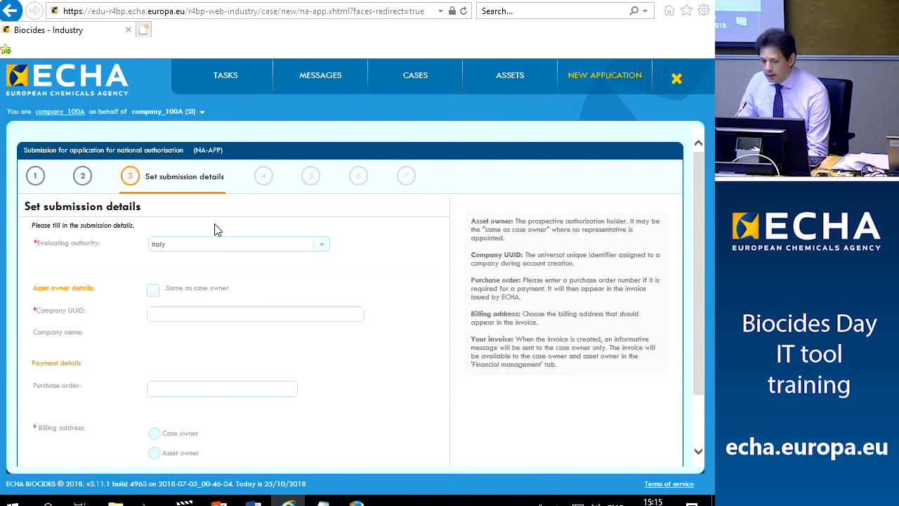
Mark the asset owner as the same as the case owner, keeping Asset owner billing
{"action": "left_click", "coordinate": [154, 290]}
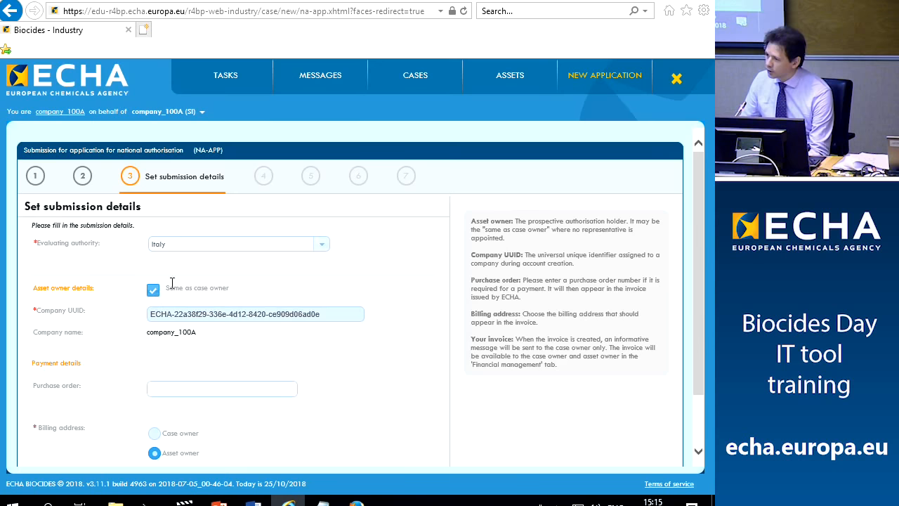
{"action": "scroll", "coordinate": [302, 285], "scroll_direction": "down", "scroll_amount": 2}
{"action": "left_click", "coordinate": [420, 442]}
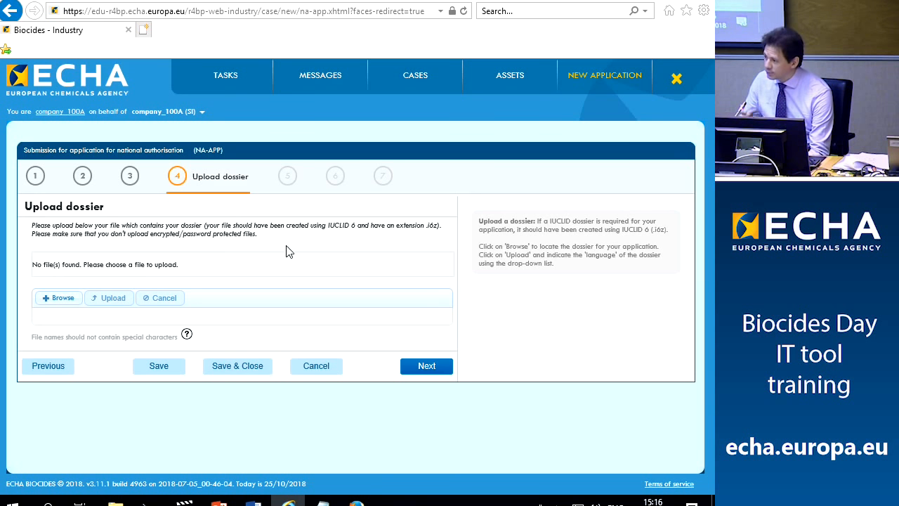
Select IUCLID_dossier_product_authorisation.i6z from the Backup > IUCLID files folder
{"action": "left_click", "coordinate": [58, 302]}
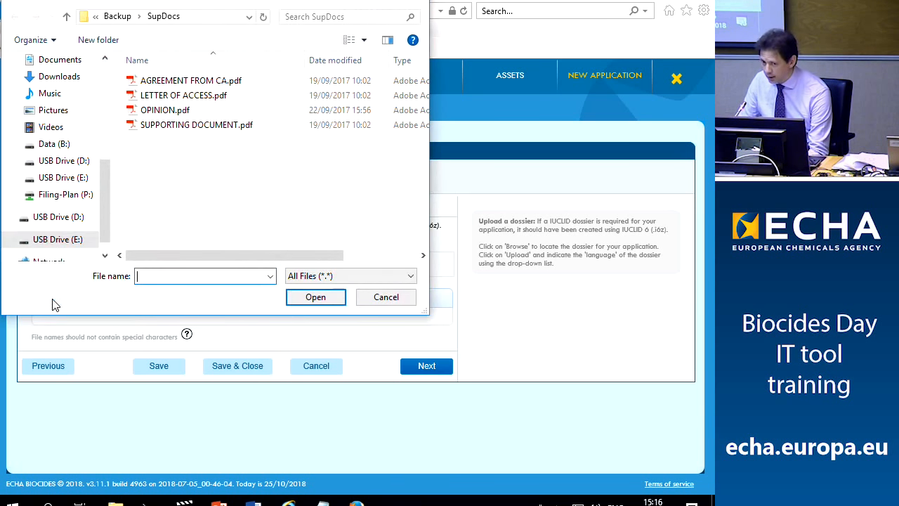
{"action": "left_click", "coordinate": [124, 18]}
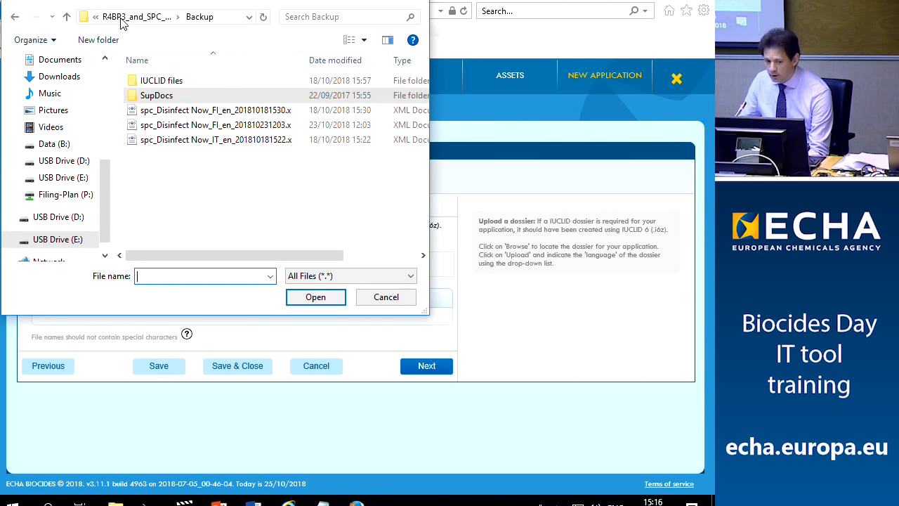
{"action": "left_click", "coordinate": [130, 17]}
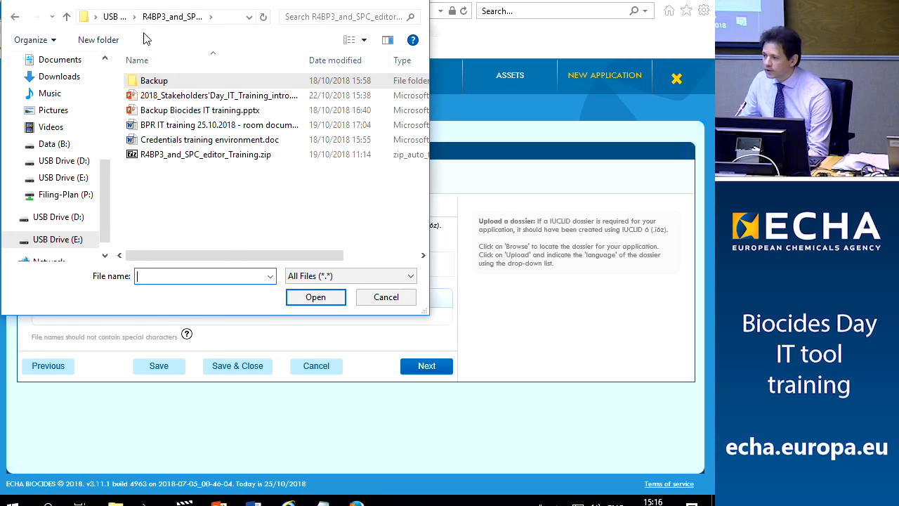
{"action": "left_click", "coordinate": [14, 17]}
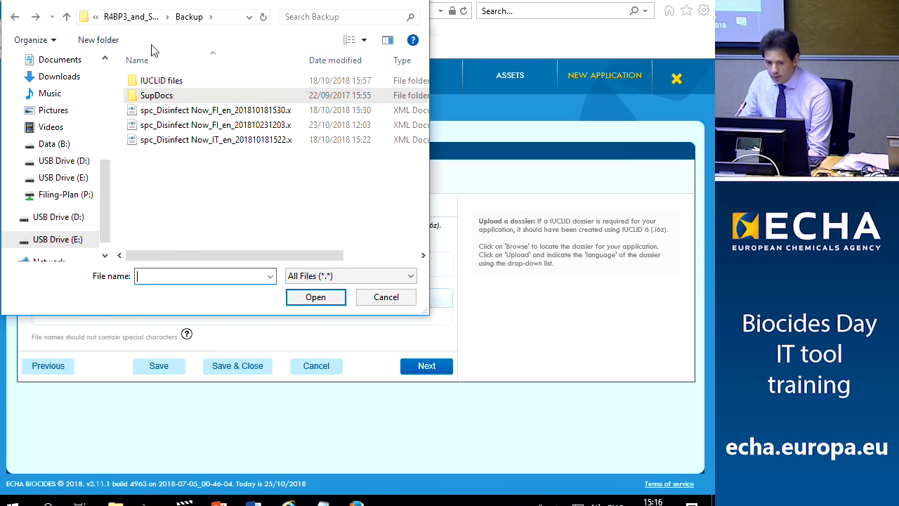
{"action": "left_click", "coordinate": [137, 18]}
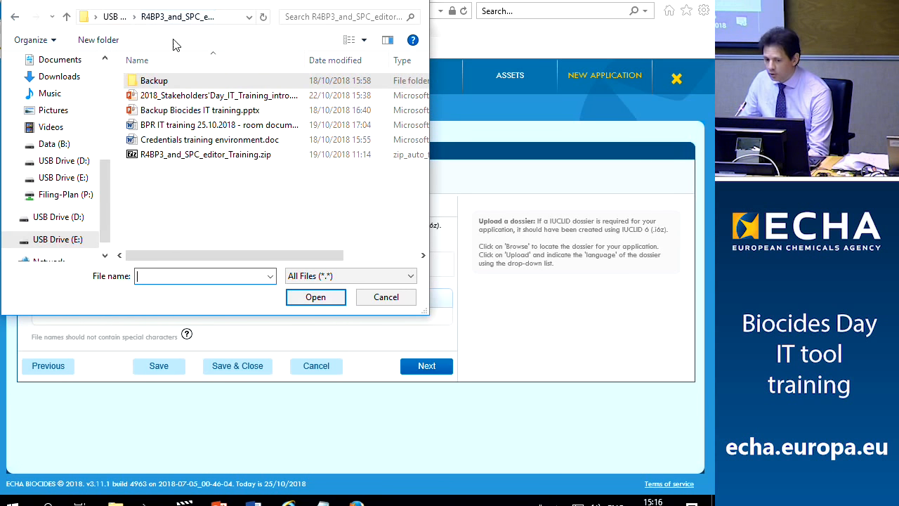
{"action": "left_click", "coordinate": [46, 239]}
{"action": "left_click", "coordinate": [221, 86]}
{"action": "double_click", "coordinate": [221, 86]}
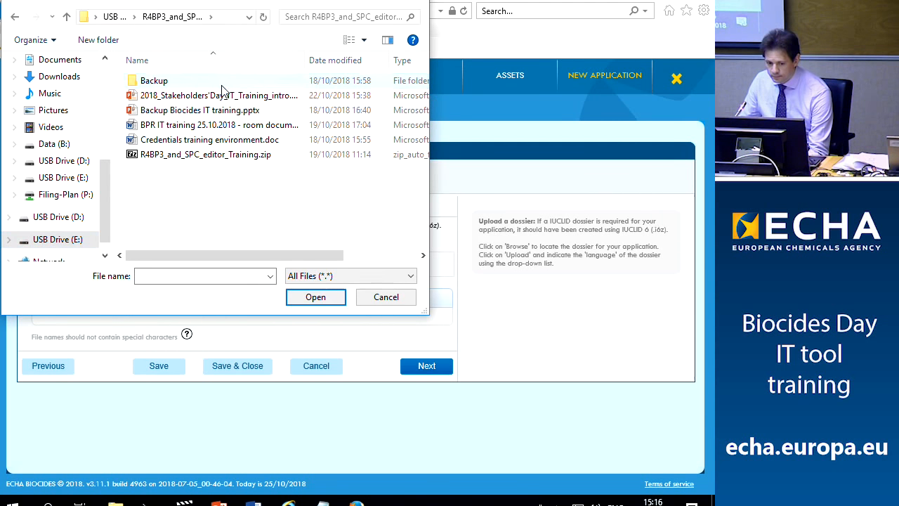
{"action": "double_click", "coordinate": [151, 82]}
{"action": "double_click", "coordinate": [156, 82]}
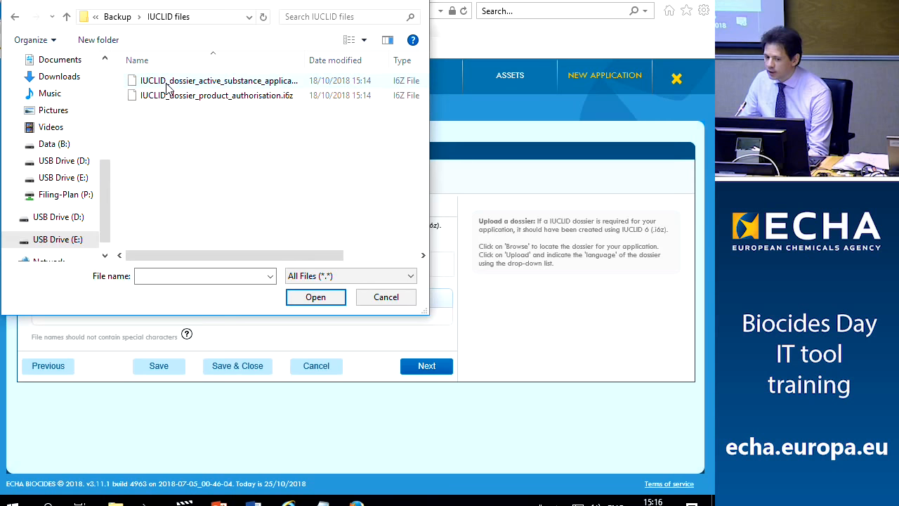
{"action": "left_click_drag", "start_coordinate": [305, 59], "coordinate": [342, 59]}
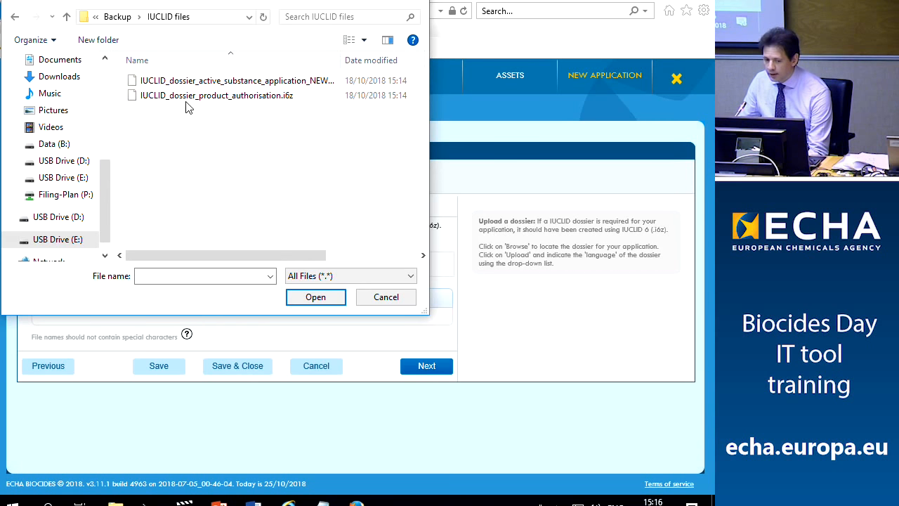
{"action": "left_click", "coordinate": [276, 98]}
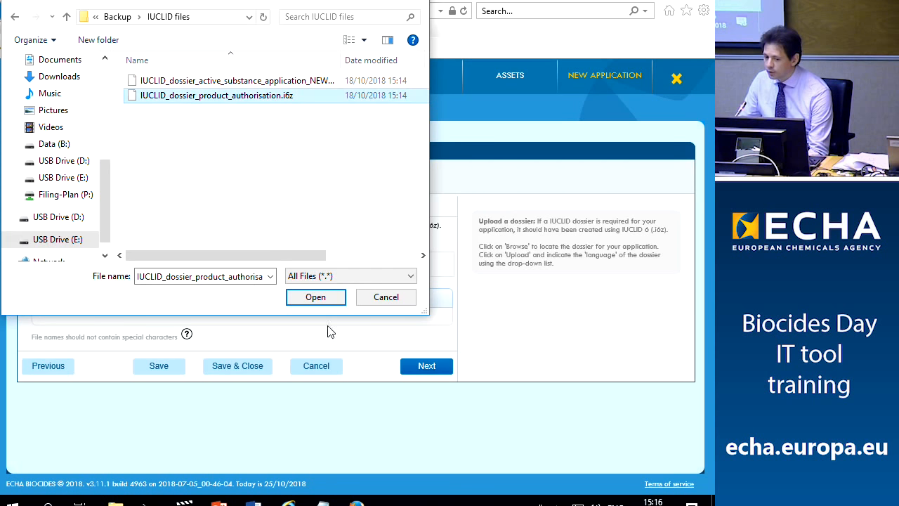
{"action": "left_click", "coordinate": [315, 297]}
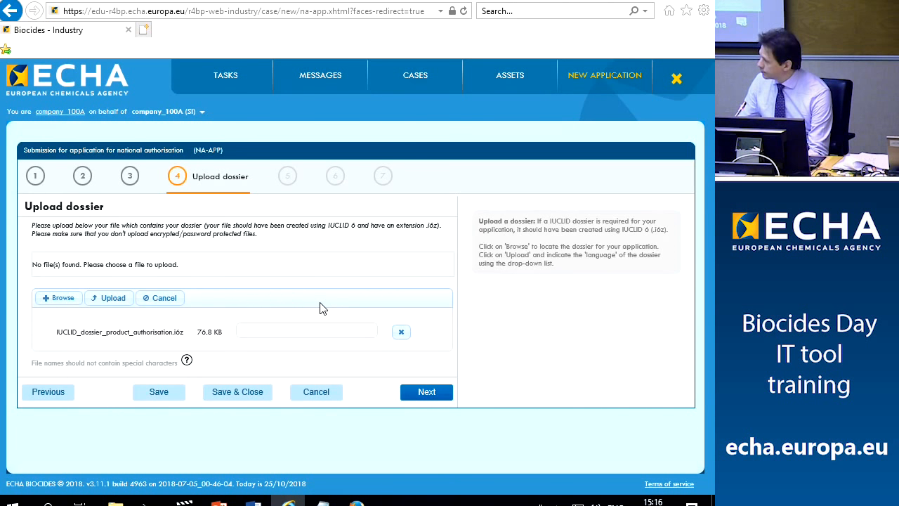
Upload the dossier, set its language to EN - English, and continue to Upload SPC
{"action": "left_click", "coordinate": [114, 300]}
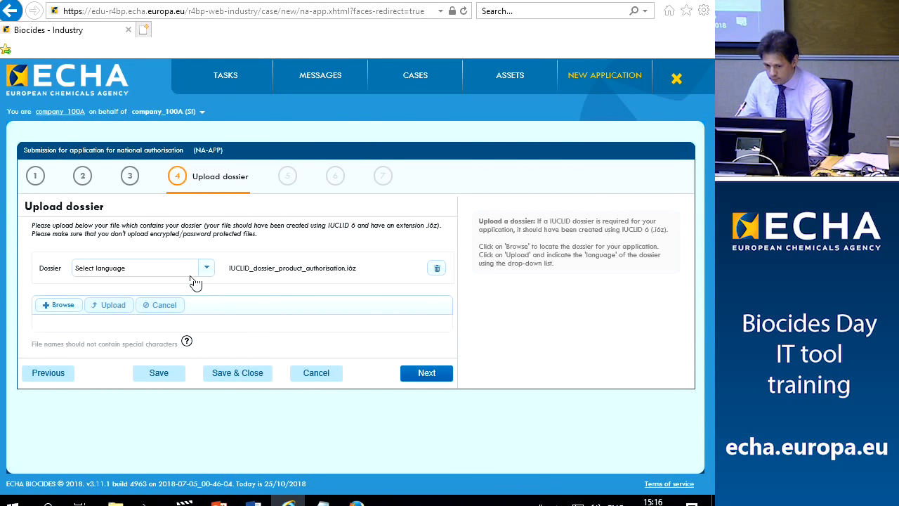
{"action": "left_click", "coordinate": [208, 269]}
{"action": "left_click", "coordinate": [105, 380]}
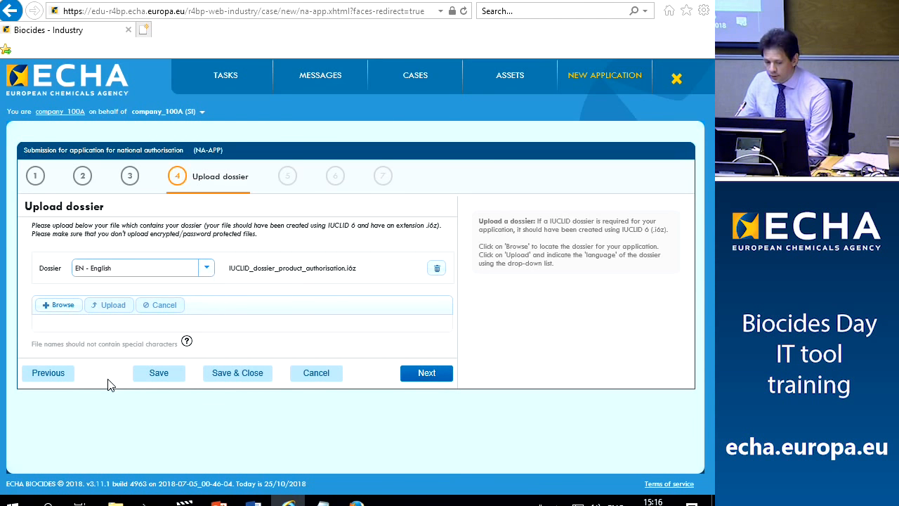
{"action": "left_click", "coordinate": [430, 376]}
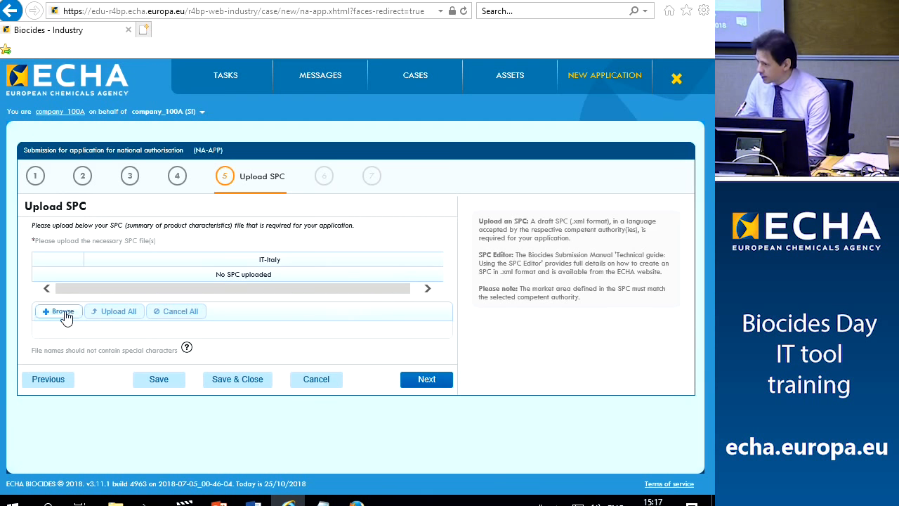
Upload the spc_Disinfect Now_IT SPC file from Backup and continue to Upload other files
{"action": "left_click", "coordinate": [63, 312]}
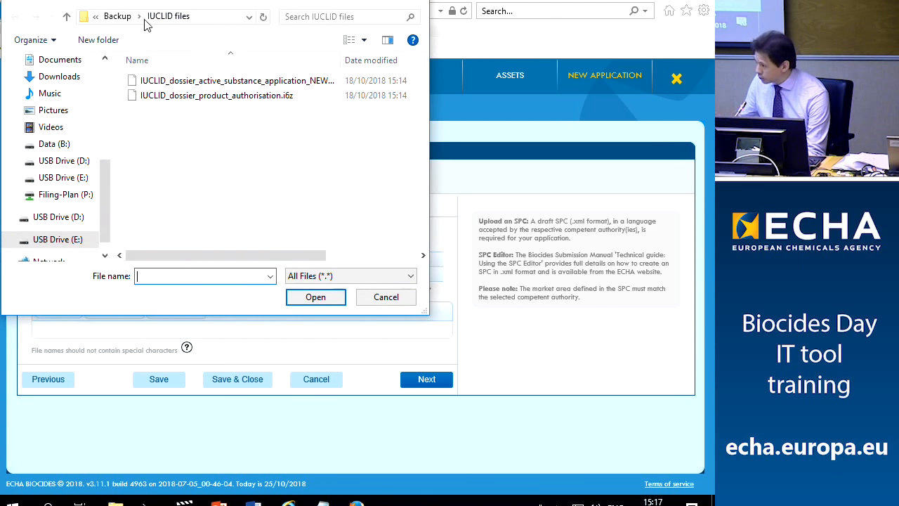
{"action": "left_click", "coordinate": [118, 16]}
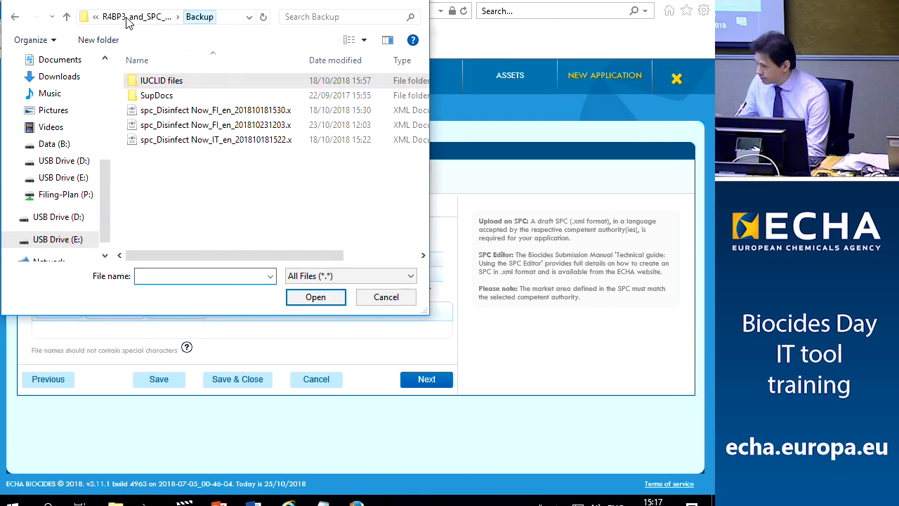
{"action": "left_click", "coordinate": [196, 144]}
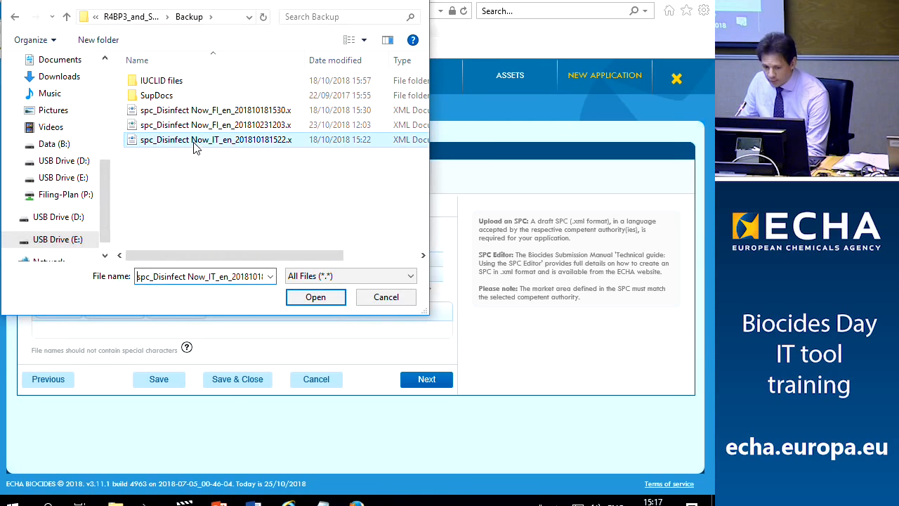
{"action": "left_click", "coordinate": [12, 20]}
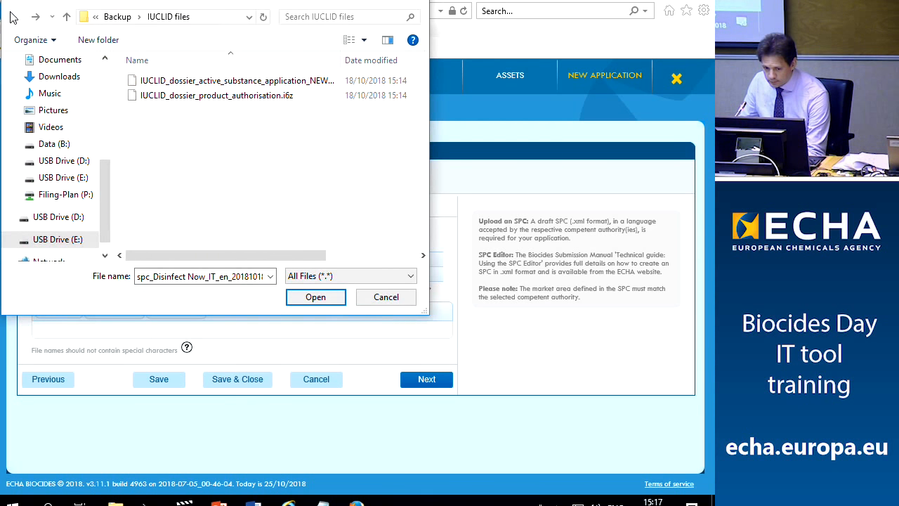
{"action": "left_click", "coordinate": [117, 17]}
{"action": "left_click", "coordinate": [202, 141]}
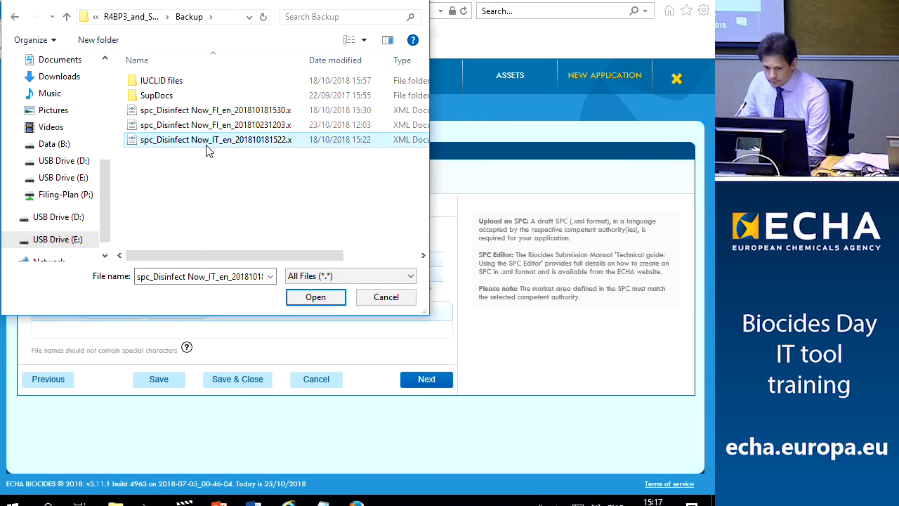
{"action": "left_click", "coordinate": [316, 297]}
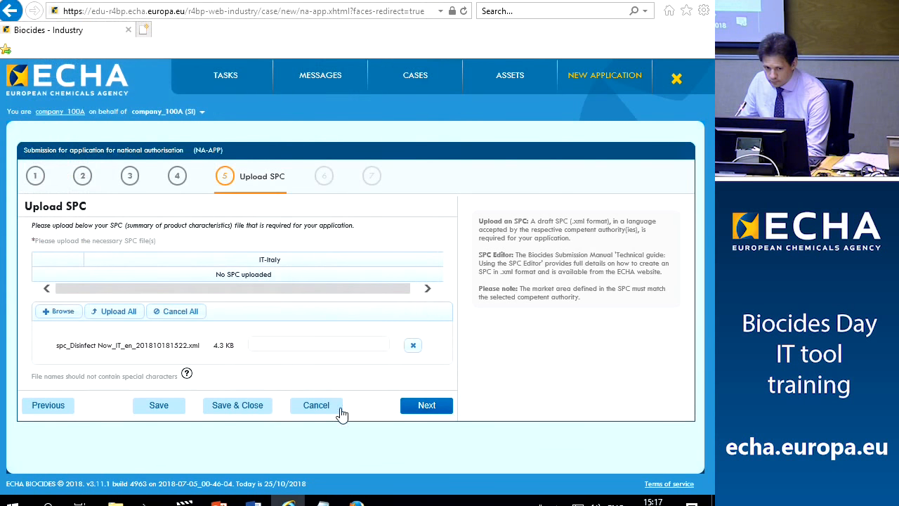
{"action": "left_click", "coordinate": [115, 315]}
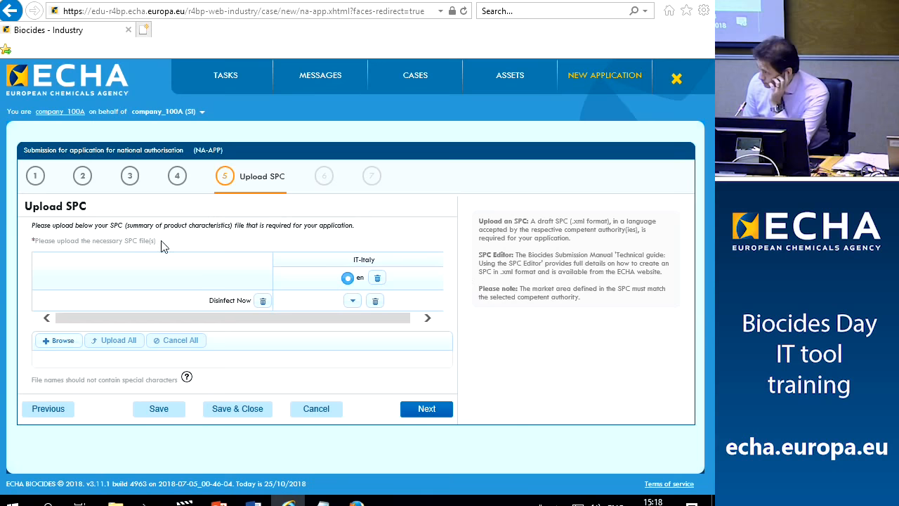
{"action": "left_click", "coordinate": [426, 410]}
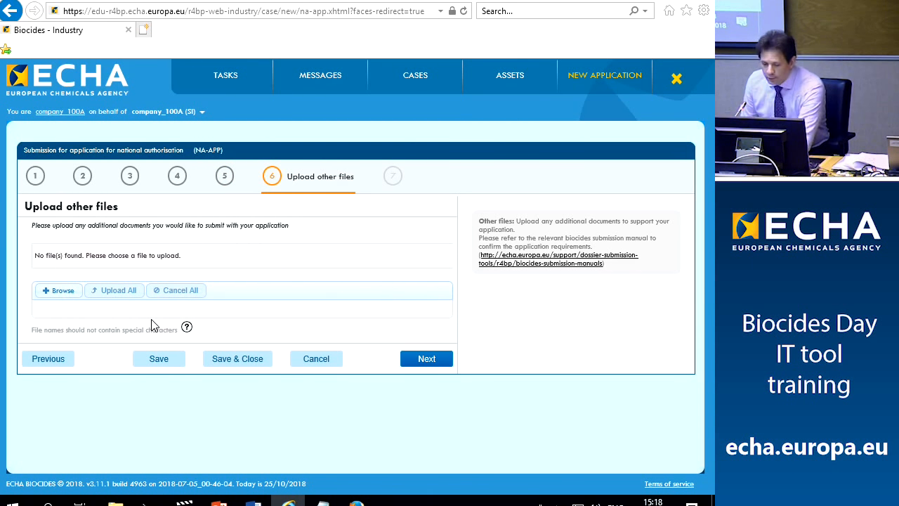
Decline the duplicate-product warning, return to Upload SPC and delete the uploaded SPC
{"action": "left_click", "coordinate": [425, 361]}
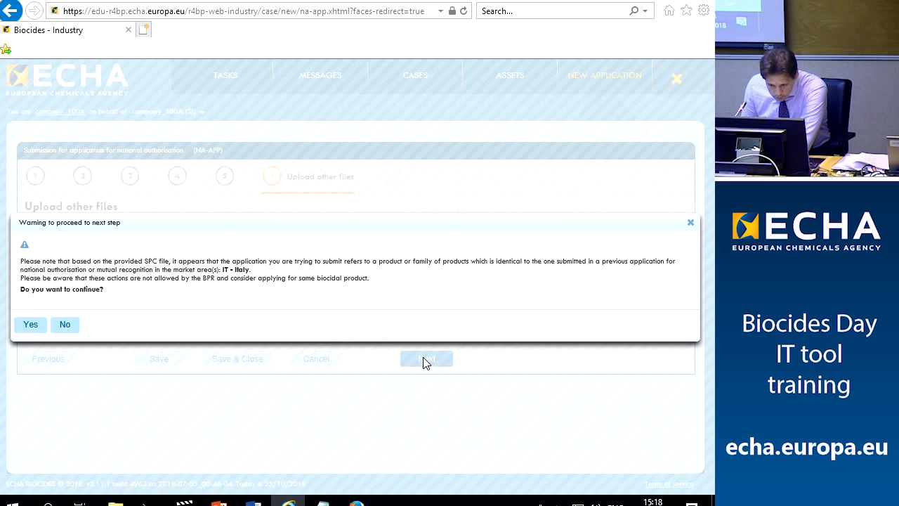
{"action": "left_click", "coordinate": [65, 325]}
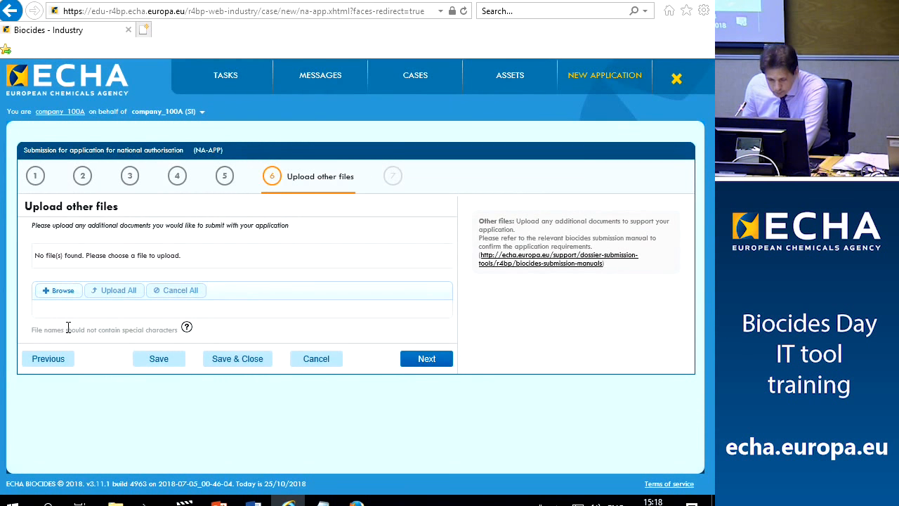
{"action": "left_click", "coordinate": [50, 361]}
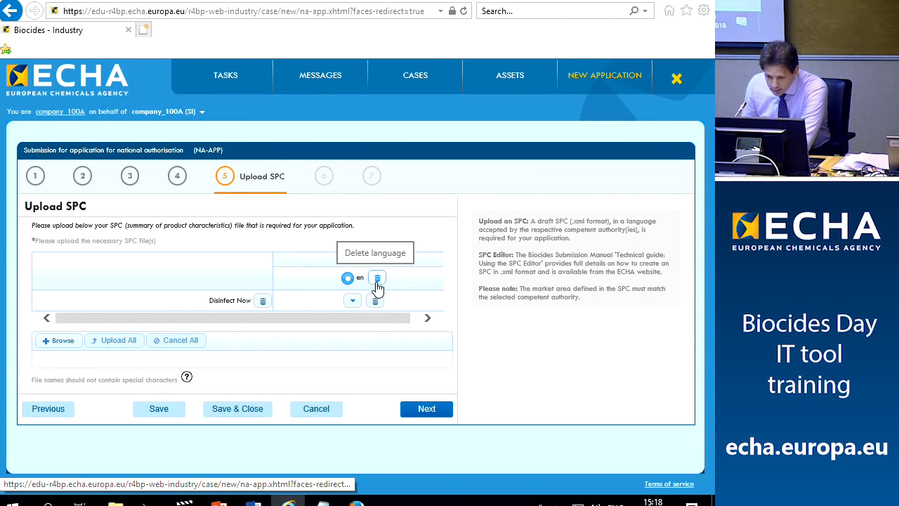
{"action": "left_click", "coordinate": [262, 302]}
Upload spc_Disinfect Now_IT_en_201810251252.xml from the Desktop and continue to Upload other files
{"action": "left_click", "coordinate": [60, 311]}
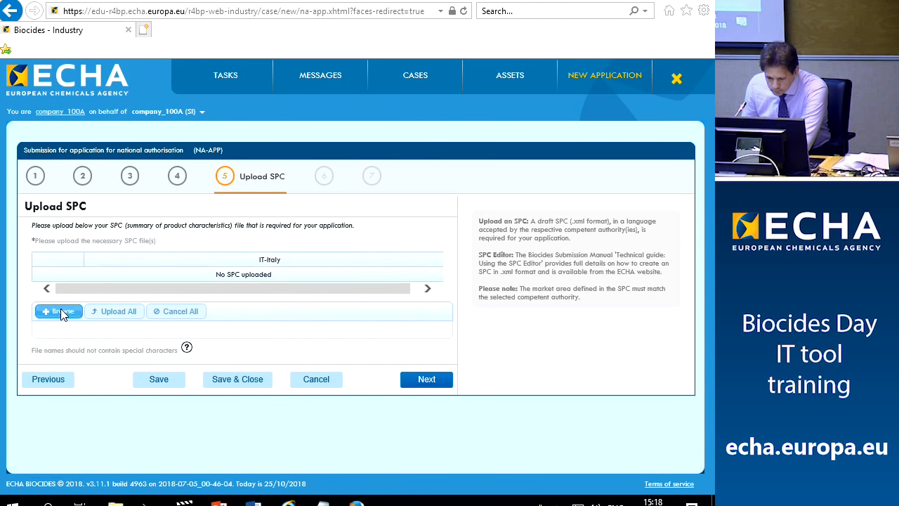
{"action": "scroll", "coordinate": [61, 92], "scroll_direction": "up", "scroll_amount": 5}
{"action": "left_click", "coordinate": [61, 89]}
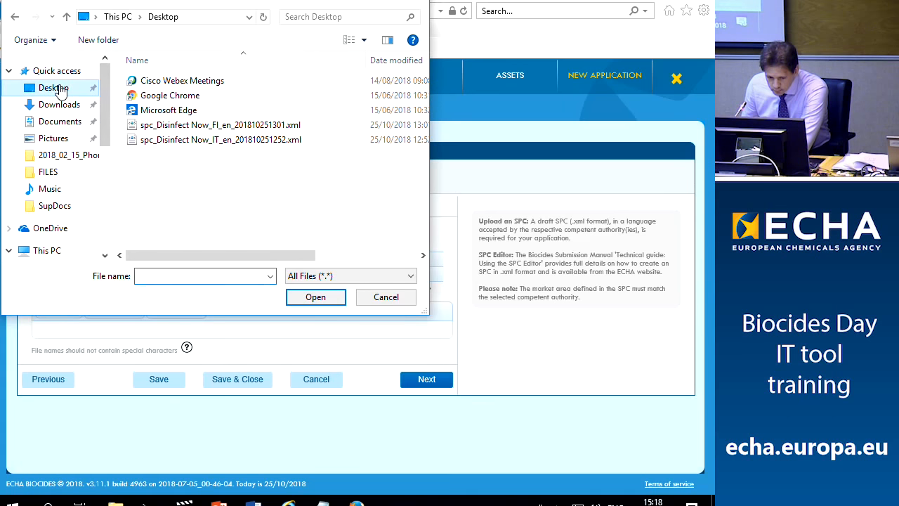
{"action": "left_click", "coordinate": [221, 139]}
{"action": "left_click", "coordinate": [304, 297]}
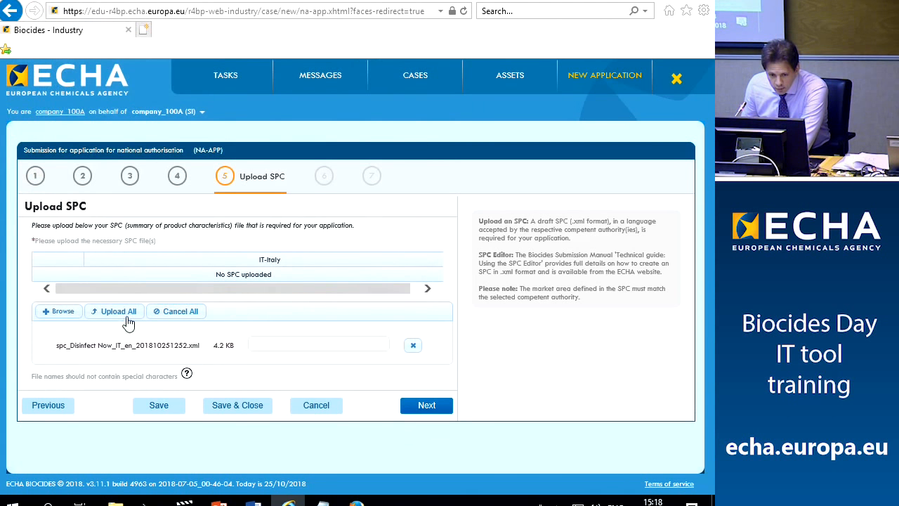
{"action": "left_click", "coordinate": [111, 314]}
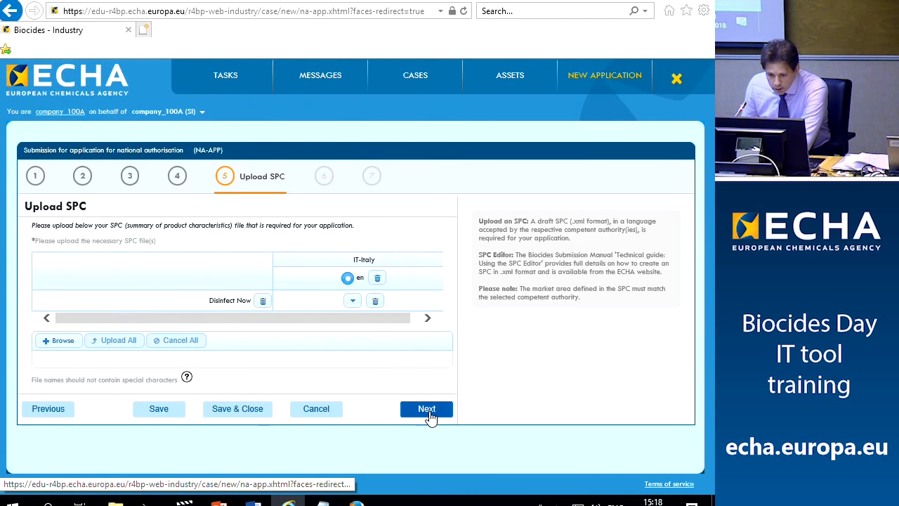
{"action": "left_click", "coordinate": [428, 410]}
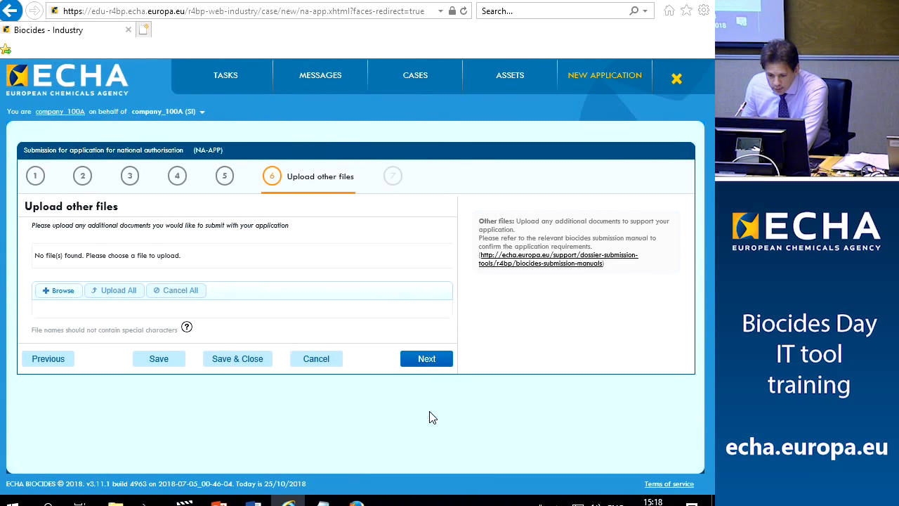
Review the Confirm application page, including the Files uploaded section
{"action": "left_click", "coordinate": [445, 365]}
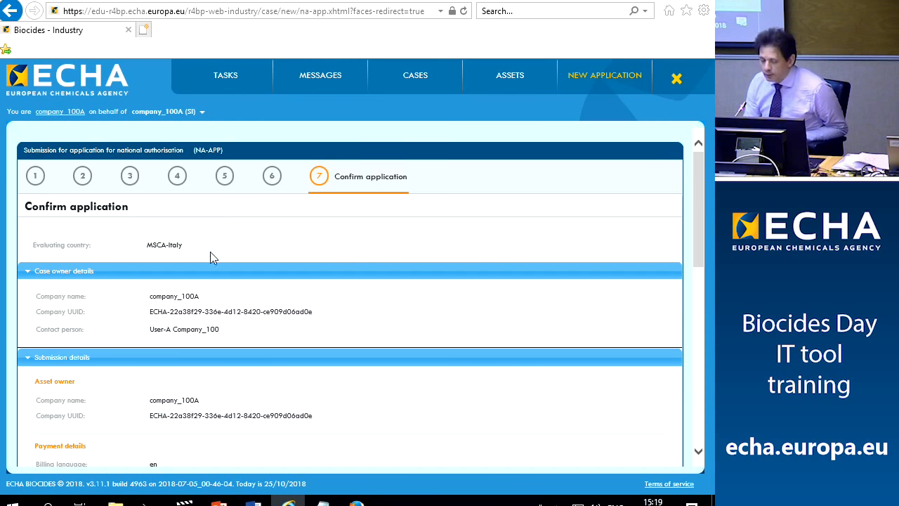
{"action": "scroll", "coordinate": [223, 306], "scroll_direction": "down", "scroll_amount": 3}
{"action": "scroll", "coordinate": [225, 307], "scroll_direction": "down", "scroll_amount": 5}
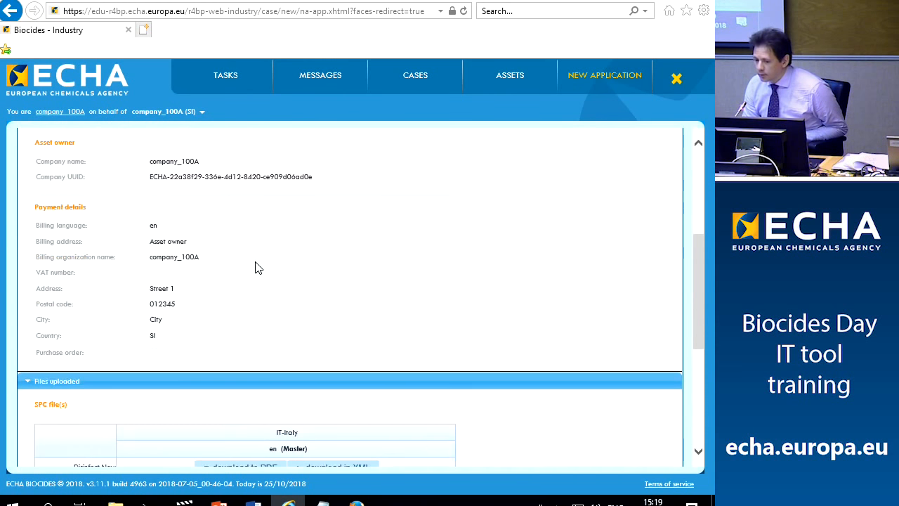
{"action": "left_click", "coordinate": [29, 370]}
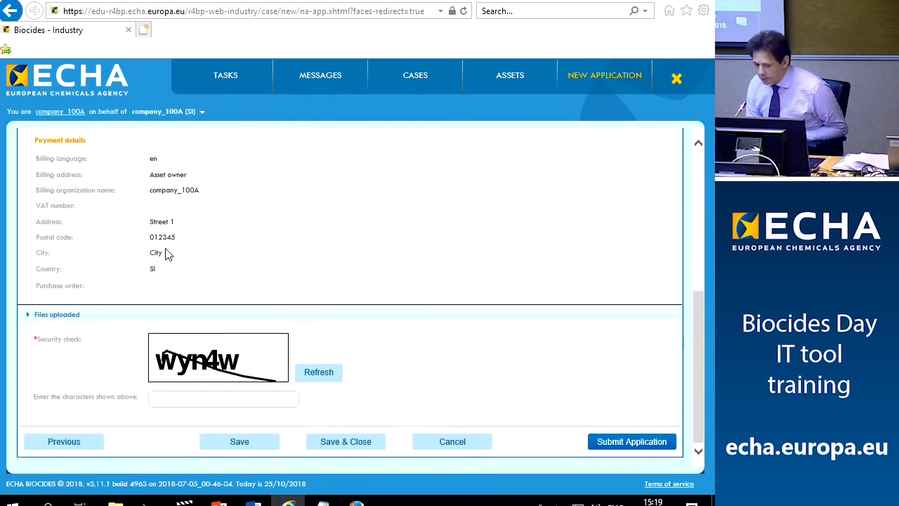
{"action": "left_click", "coordinate": [32, 317]}
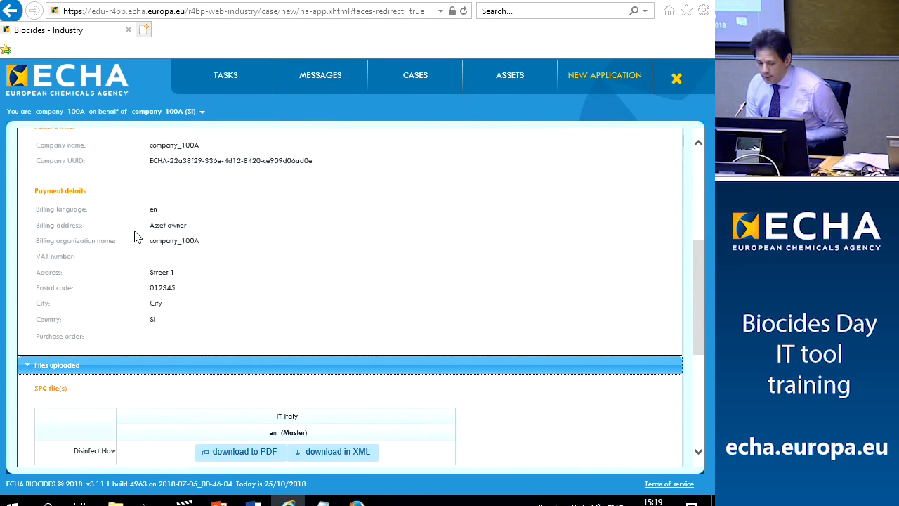
{"action": "scroll", "coordinate": [134, 235], "scroll_direction": "down", "scroll_amount": 6}
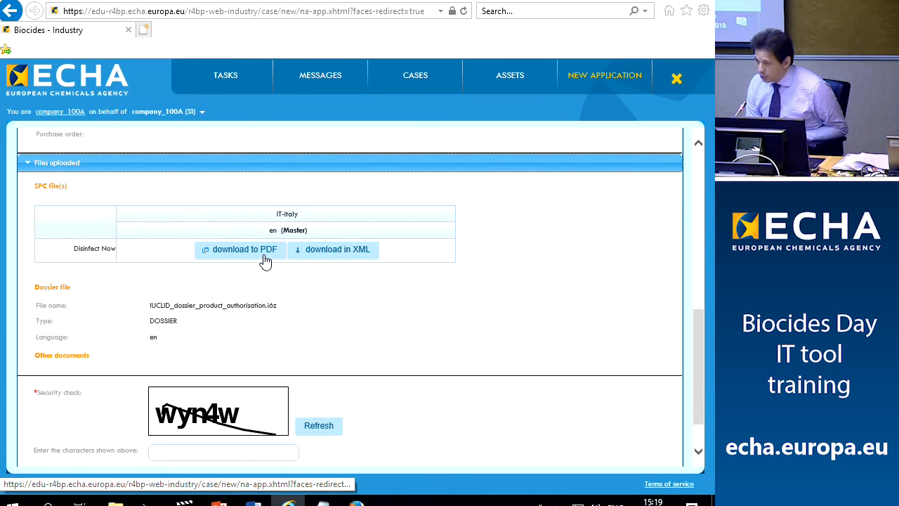
{"action": "left_click_drag", "start_coordinate": [141, 314], "coordinate": [295, 316]}
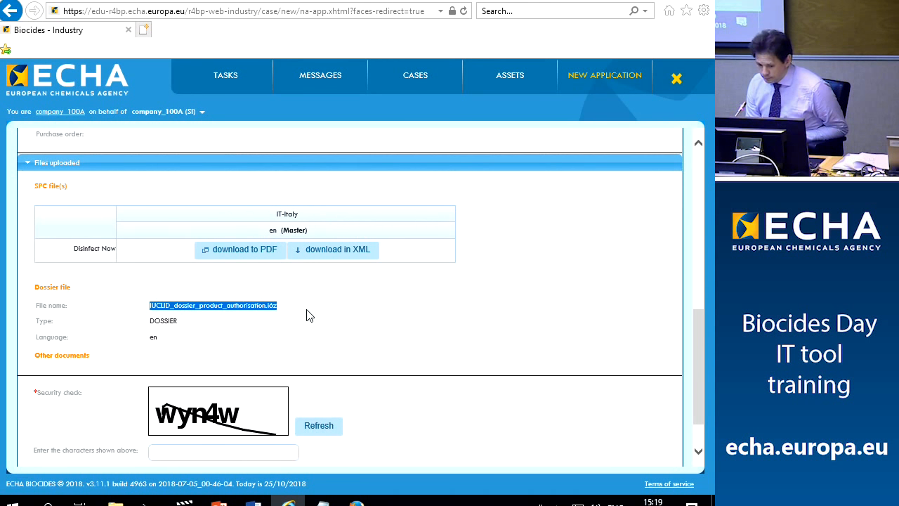
{"action": "scroll", "coordinate": [307, 315], "scroll_direction": "down", "scroll_amount": 2}
{"action": "left_click", "coordinate": [203, 406]}
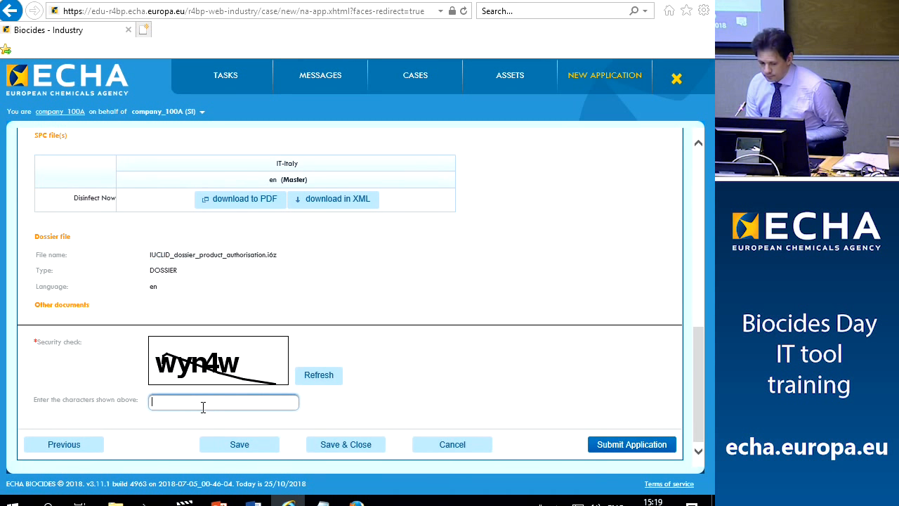
{"action": "type", "text": "w"}
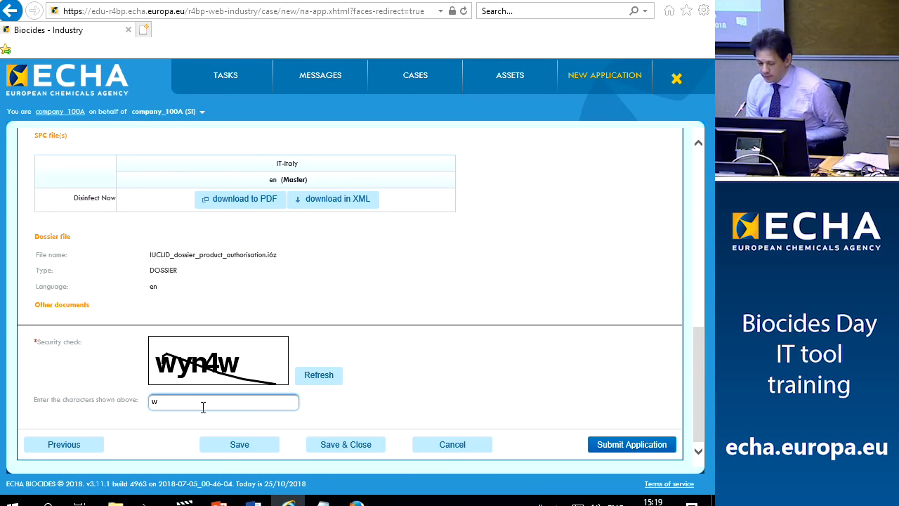
{"action": "type", "text": "yn4w"}
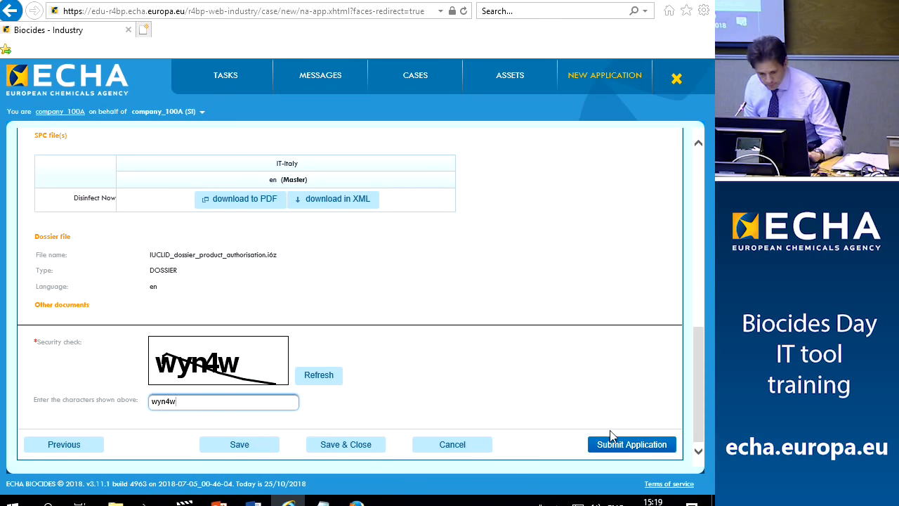
{"action": "left_click", "coordinate": [624, 445]}
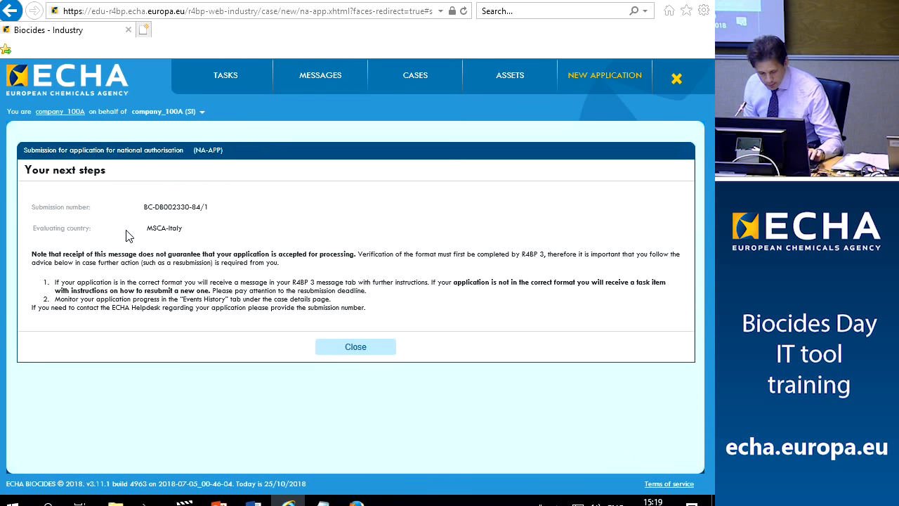
{"action": "left_click_drag", "start_coordinate": [144, 207], "coordinate": [201, 207]}
{"action": "key", "text": "ctrl+c"}
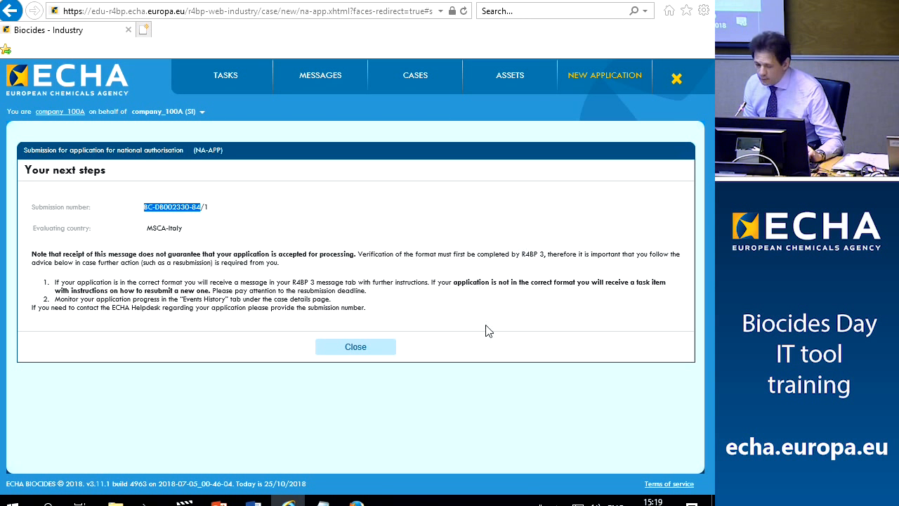
{"action": "left_click", "coordinate": [322, 500]}
{"action": "left_click", "coordinate": [257, 19]}
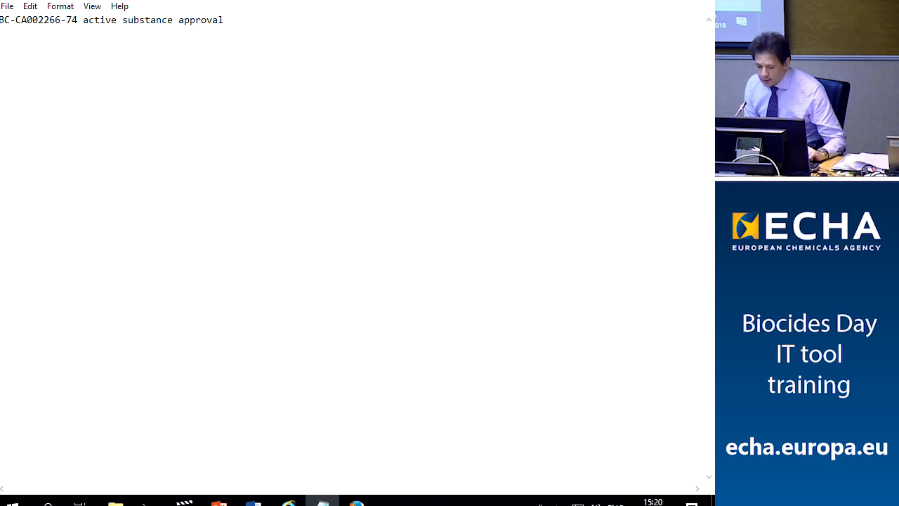
Add the note line 'BC-DB002330-84 national authorisation' and return to the browser
{"action": "key", "text": "Return"}
{"action": "key", "text": "Return"}
{"action": "key", "text": "ctrl+v"}
{"action": "type", "text": "natio"}
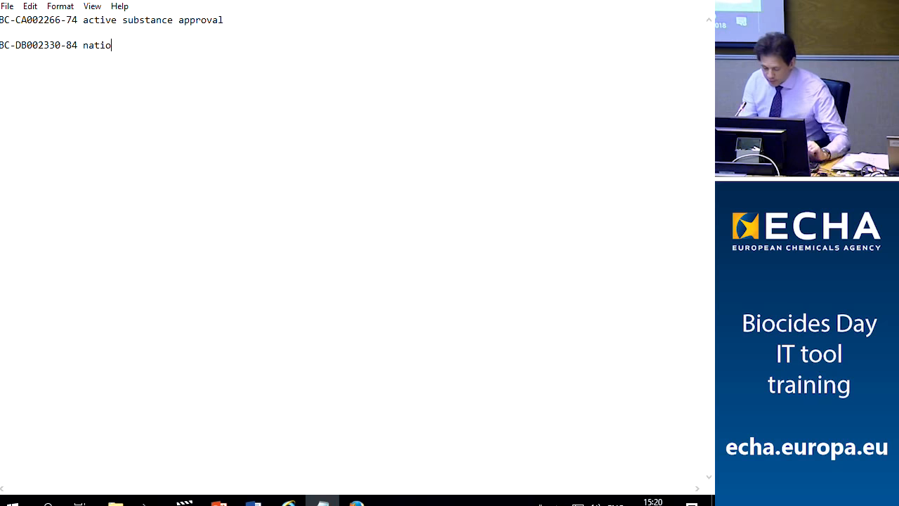
{"action": "type", "text": "nal autjho"}
{"action": "key", "text": "BackSpace"}
{"action": "key", "text": "BackSpace"}
{"action": "type", "text": "horisation"}
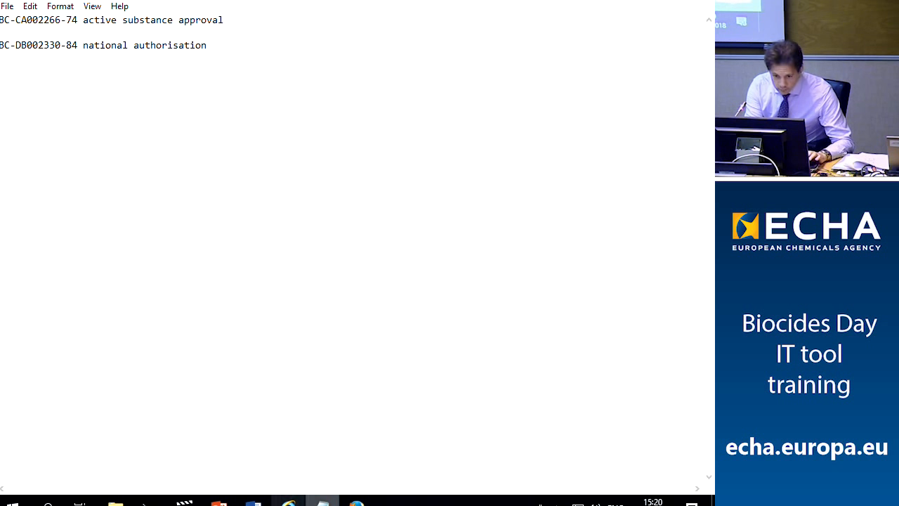
{"action": "left_click", "coordinate": [357, 500]}
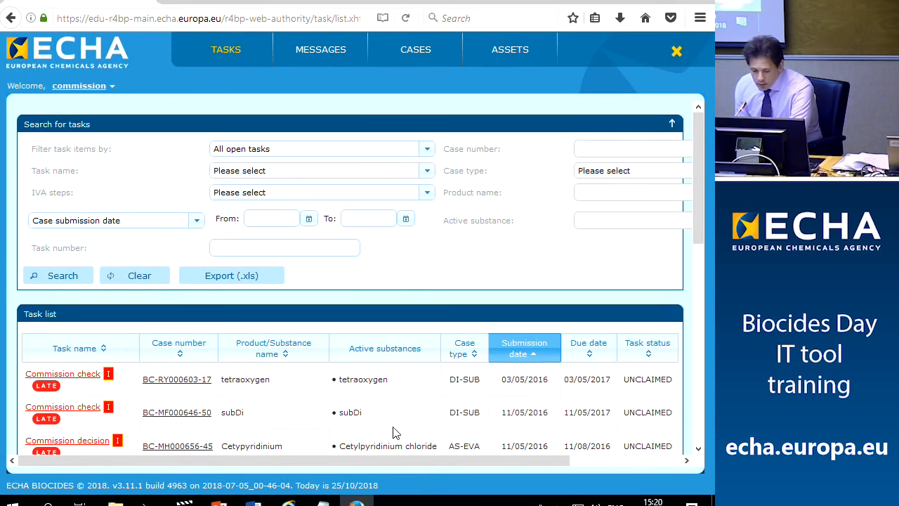
Search the task list for case number BC-DB002330-84
{"action": "left_click", "coordinate": [288, 501]}
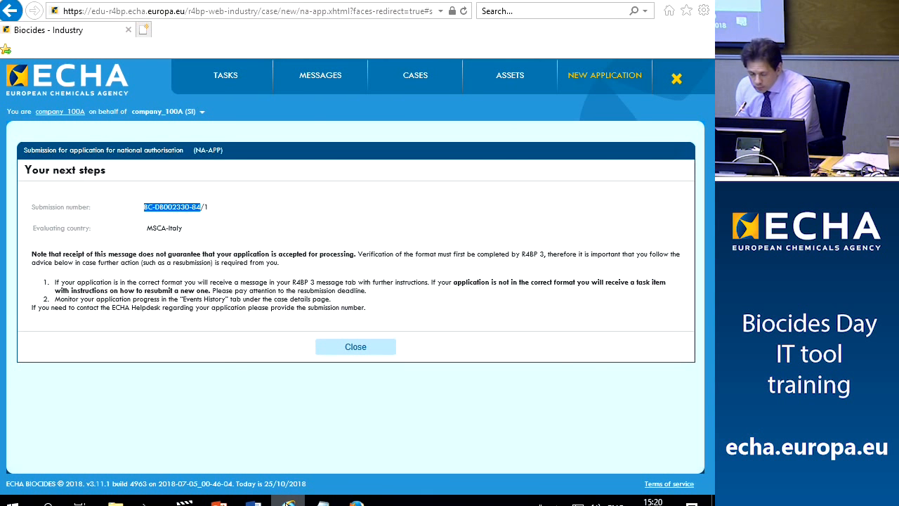
{"action": "left_click", "coordinate": [229, 80]}
{"action": "left_click", "coordinate": [587, 176]}
{"action": "right_click", "coordinate": [589, 177]}
{"action": "left_click", "coordinate": [621, 238]}
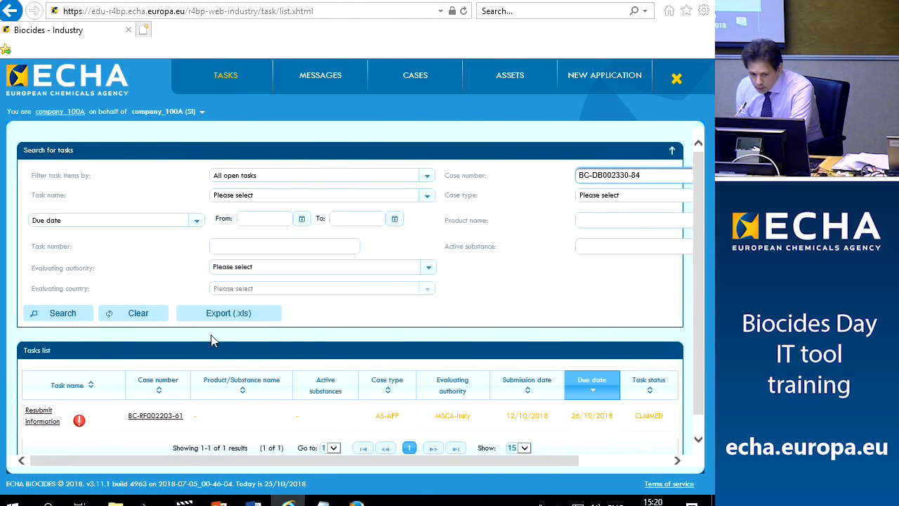
{"action": "left_click", "coordinate": [76, 318]}
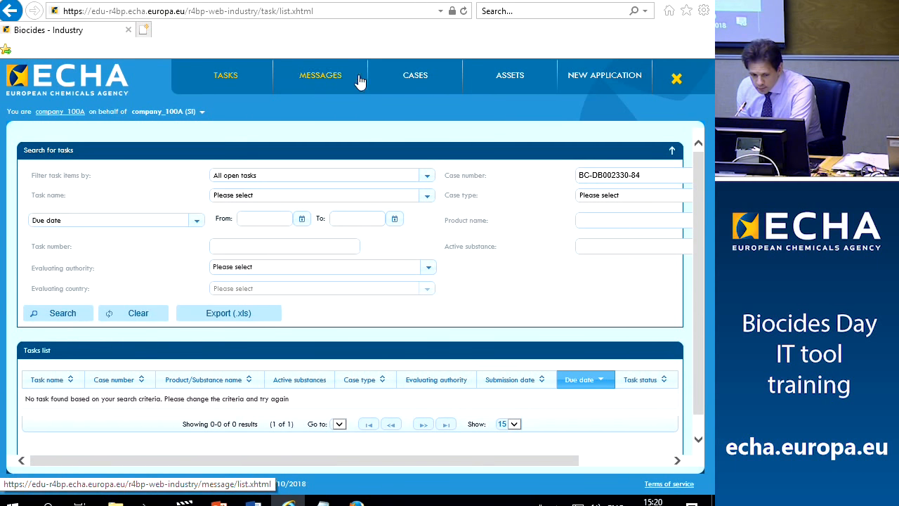
Search cases for BC-DB002330-84, replacing the old case number BC-CA002266-74
{"action": "left_click", "coordinate": [414, 77]}
{"action": "left_click_drag", "start_coordinate": [185, 176], "coordinate": [126, 184]}
{"action": "right_click", "coordinate": [159, 181]}
{"action": "left_click", "coordinate": [176, 241]}
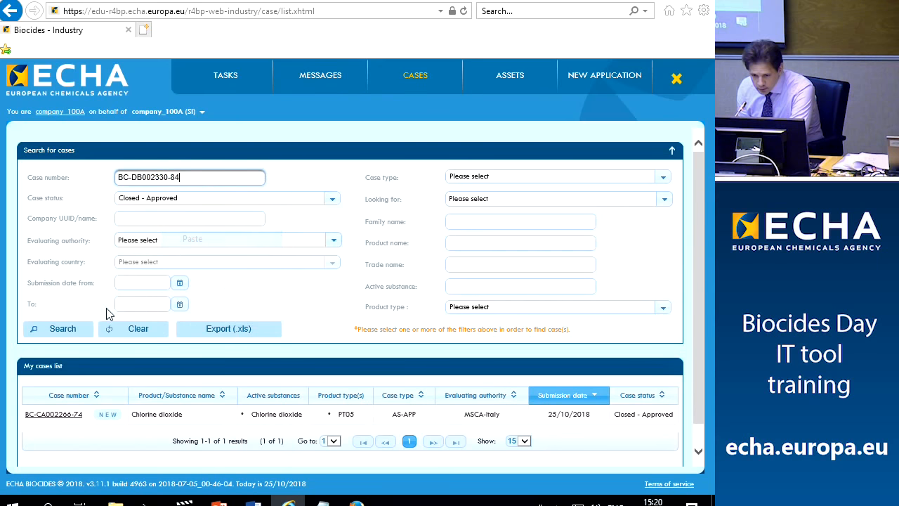
{"action": "left_click", "coordinate": [45, 332]}
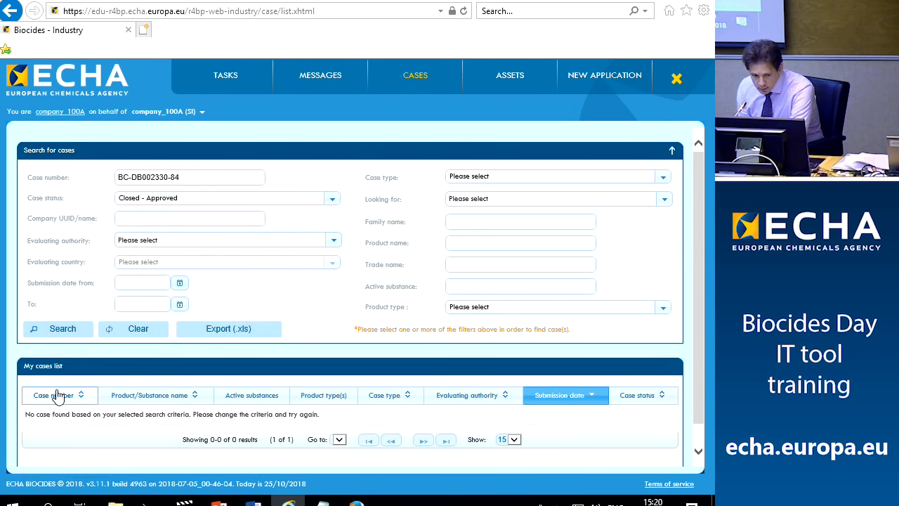
Filter cases on In Progress status, open BC-DB002330-84 and view its events history
{"action": "left_click", "coordinate": [328, 200]}
{"action": "left_click", "coordinate": [128, 251]}
{"action": "left_click", "coordinate": [126, 238]}
{"action": "left_click", "coordinate": [48, 330]}
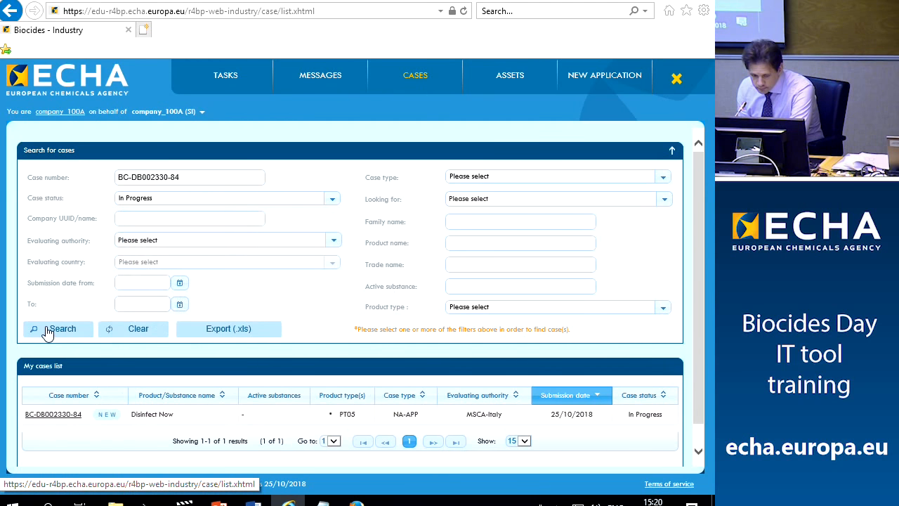
{"action": "left_click", "coordinate": [57, 415]}
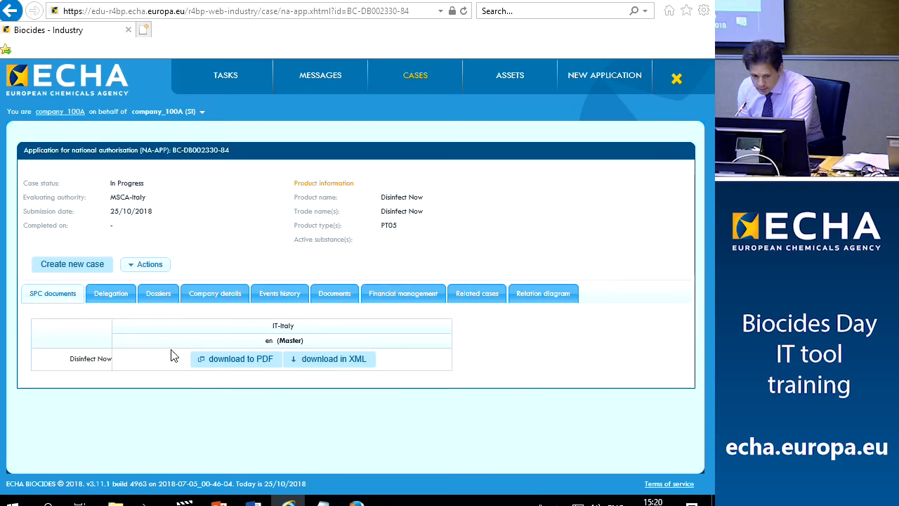
{"action": "left_click", "coordinate": [279, 293]}
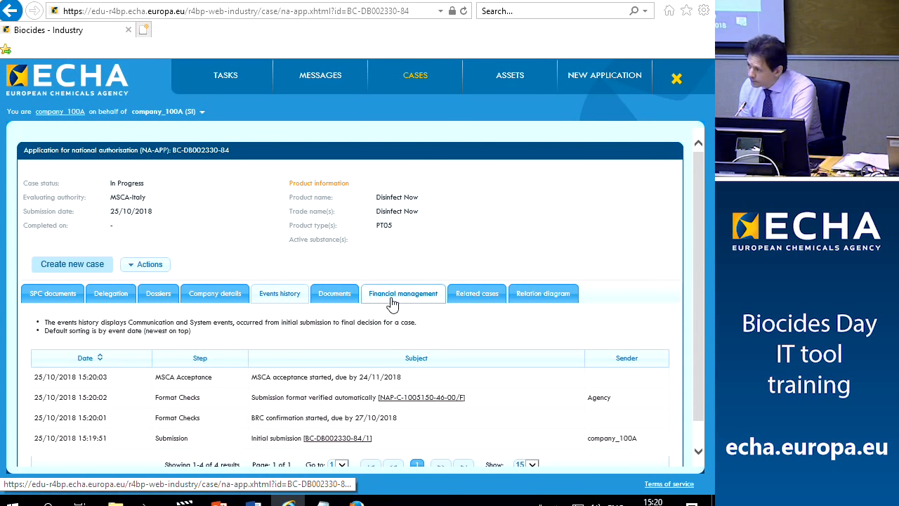
{"action": "mouse_move", "coordinate": [219, 503]}
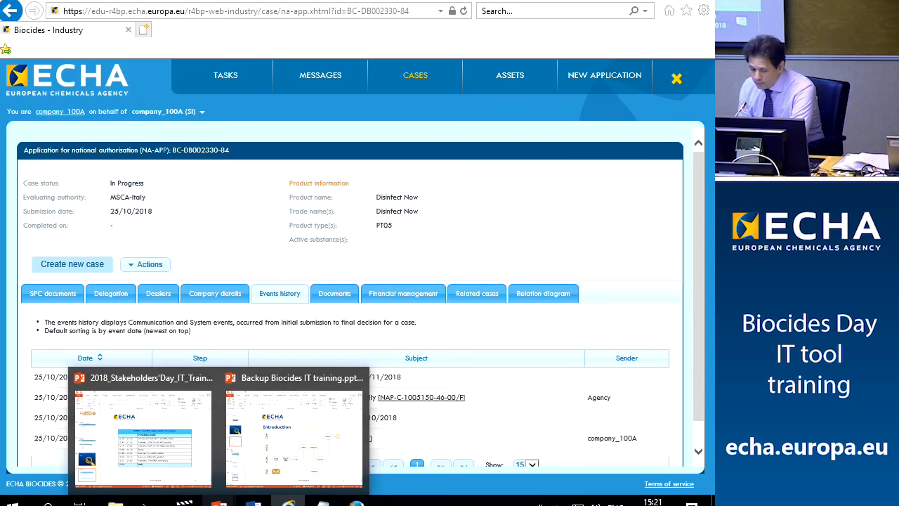
Present slide 26, 'Introduction', of the Backup Biocides IT training deck as a slide show
{"action": "left_click", "coordinate": [267, 467]}
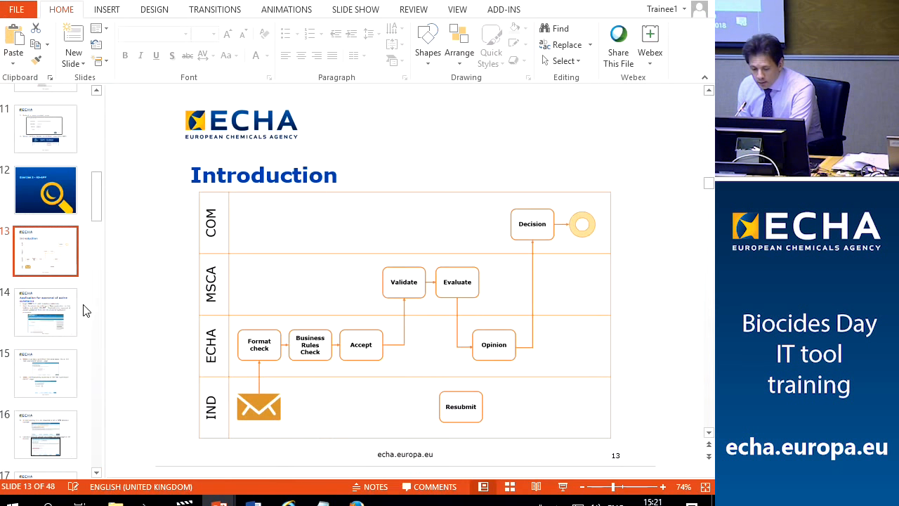
{"action": "scroll", "coordinate": [59, 317], "scroll_direction": "down", "scroll_amount": 8}
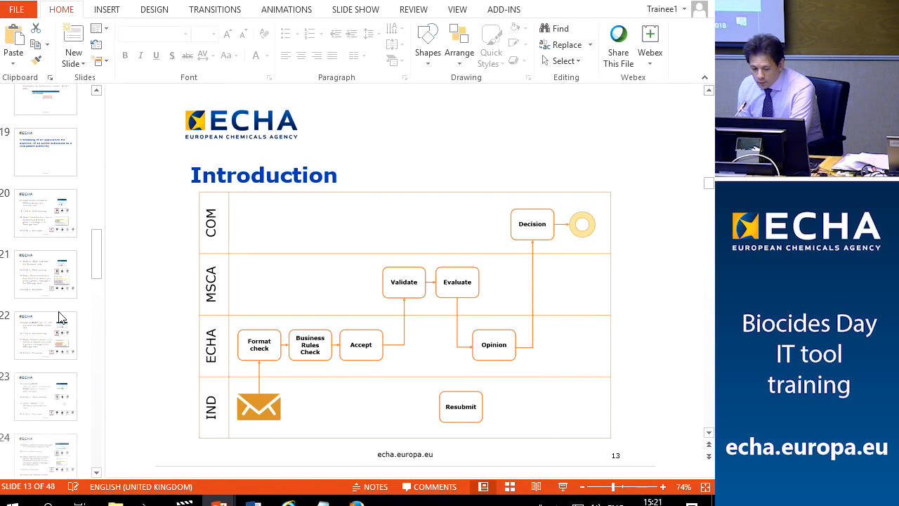
{"action": "scroll", "coordinate": [59, 318], "scroll_direction": "down", "scroll_amount": 2}
{"action": "left_click", "coordinate": [55, 376]}
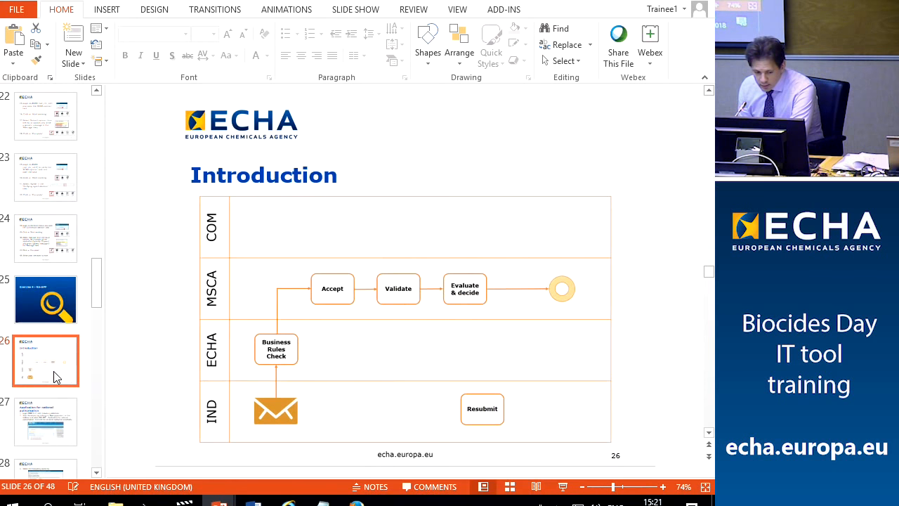
{"action": "left_click", "coordinate": [563, 486]}
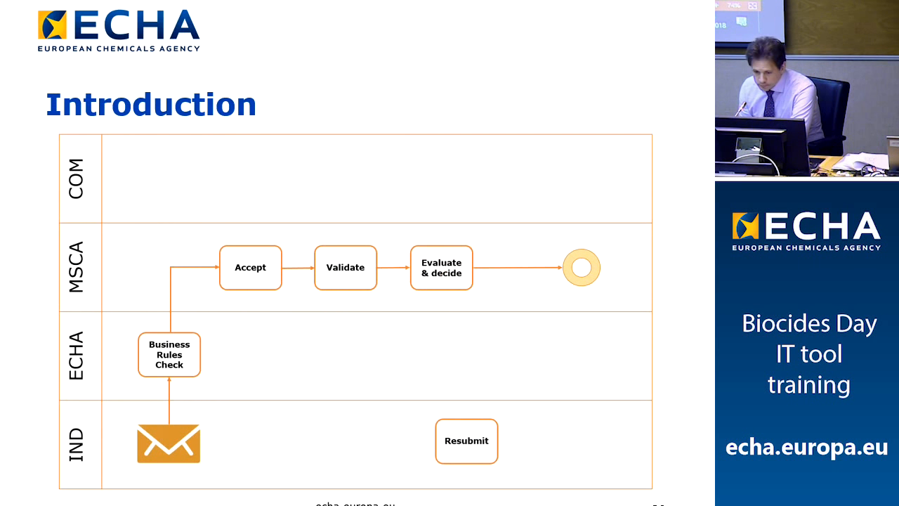
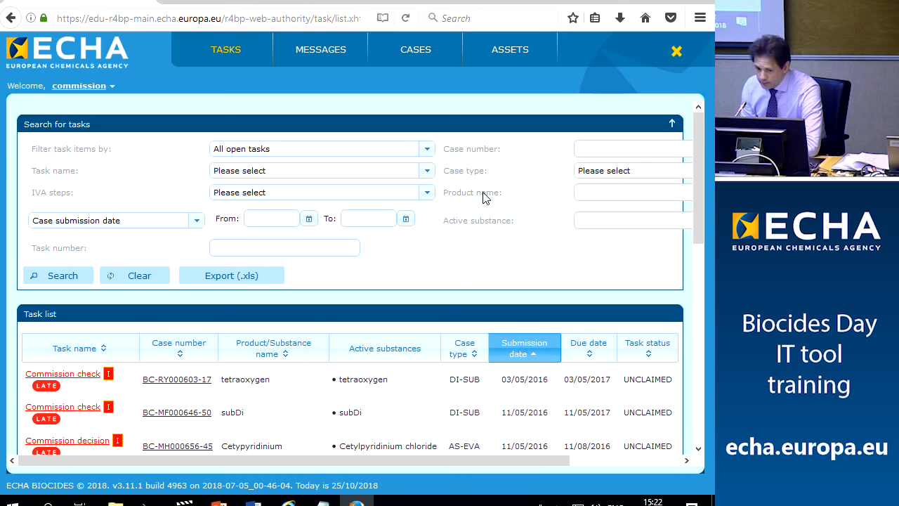
Log the commission user out of R4BP 3 and return to the Register for Biocidal Products start page
{"action": "left_click", "coordinate": [676, 52]}
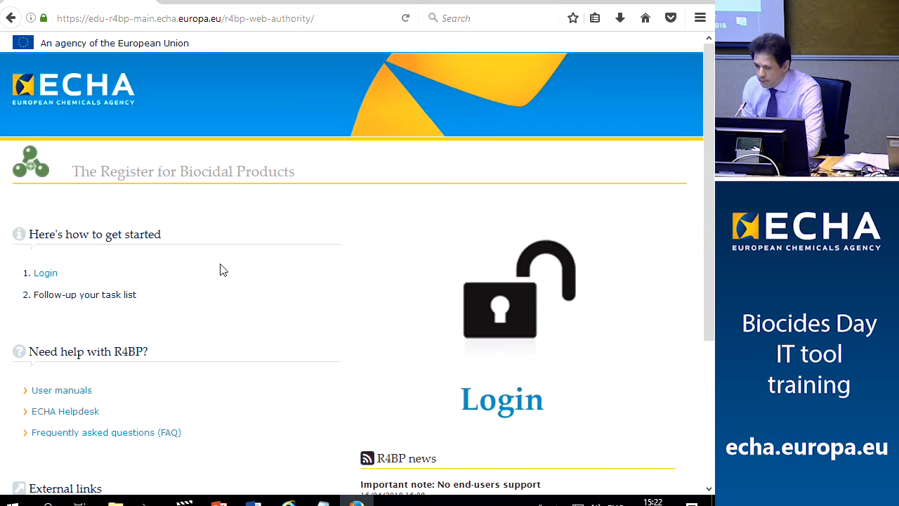
Open the sign-in form and copy the Italy manager username from the credentials document
{"action": "left_click", "coordinate": [44, 274]}
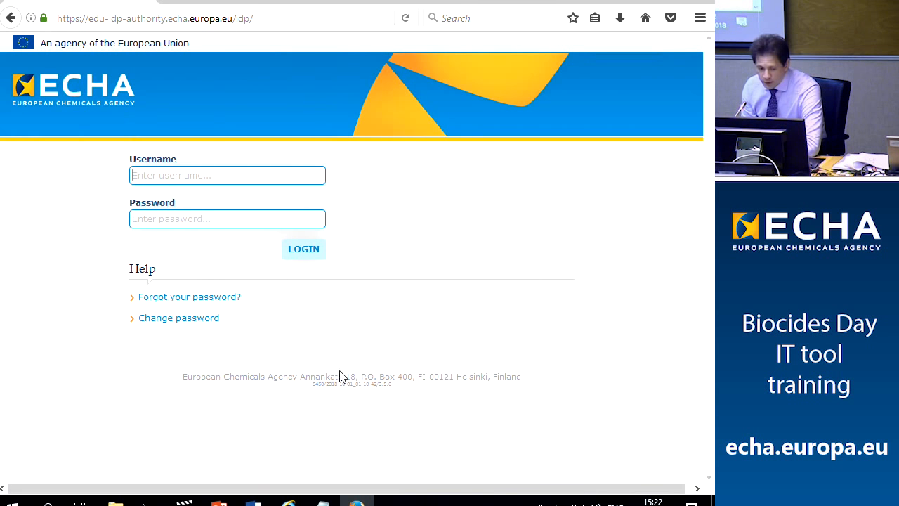
{"action": "left_click", "coordinate": [253, 500]}
{"action": "scroll", "coordinate": [298, 227], "scroll_direction": "down", "scroll_amount": 4}
{"action": "scroll", "coordinate": [300, 227], "scroll_direction": "down", "scroll_amount": 5}
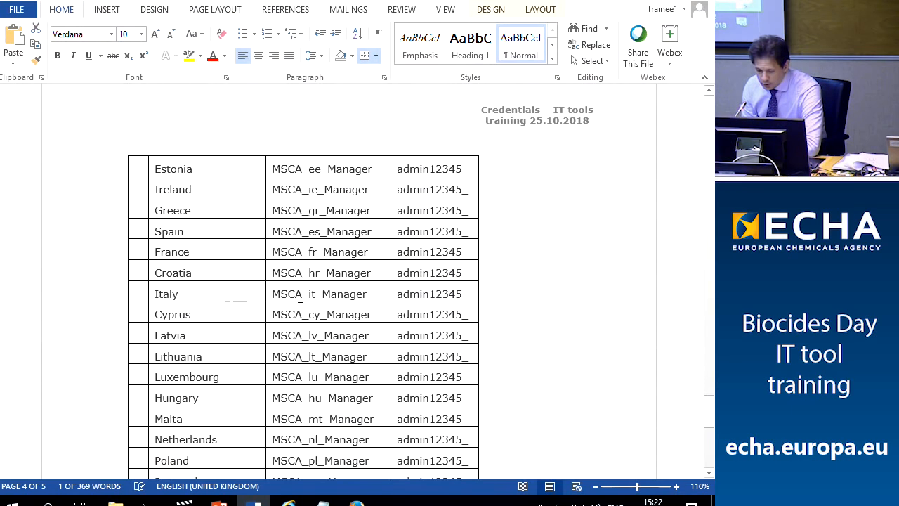
{"action": "left_click", "coordinate": [269, 294]}
{"action": "left_click", "coordinate": [316, 294]}
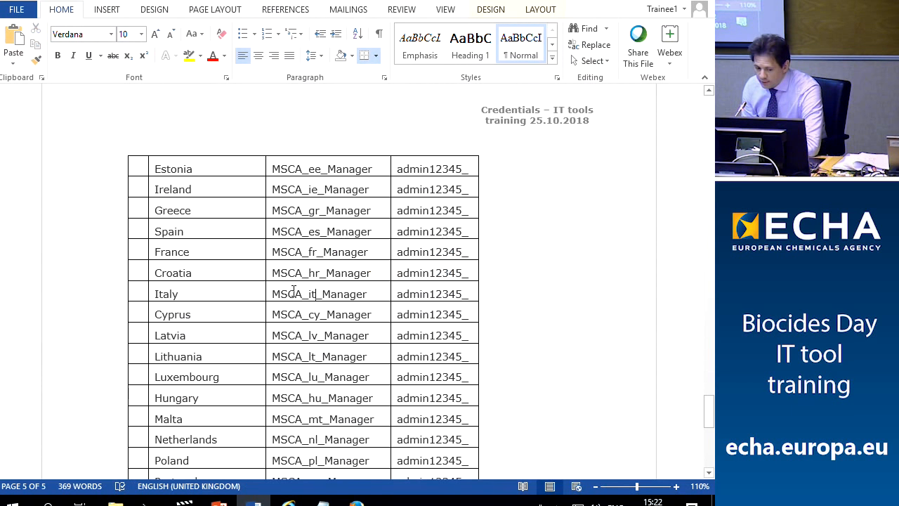
{"action": "double_click", "coordinate": [312, 294]}
{"action": "key", "text": "ctrl+c"}
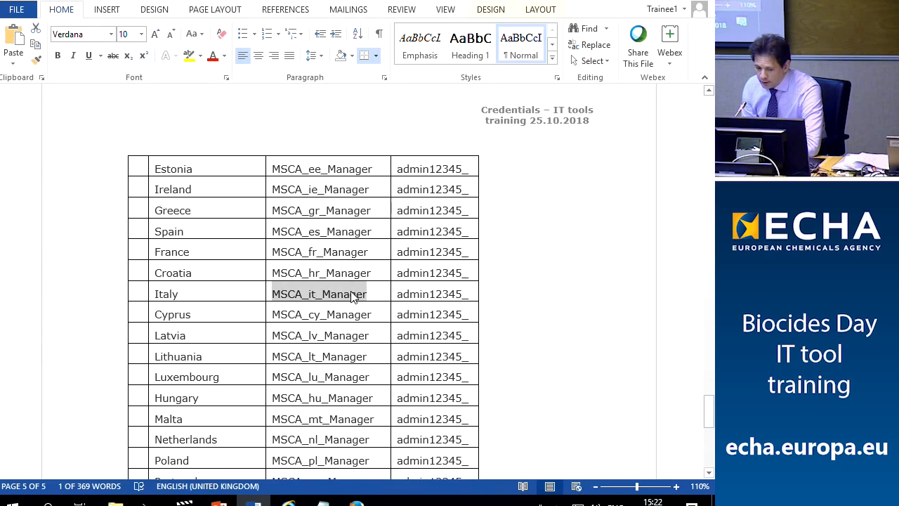
Paste the Italy manager username into the sign-in form, enter the password and log in
{"action": "left_click", "coordinate": [357, 504]}
{"action": "key", "text": "ctrl+v"}
{"action": "left_click", "coordinate": [193, 212]}
{"action": "type", "text": "********"}
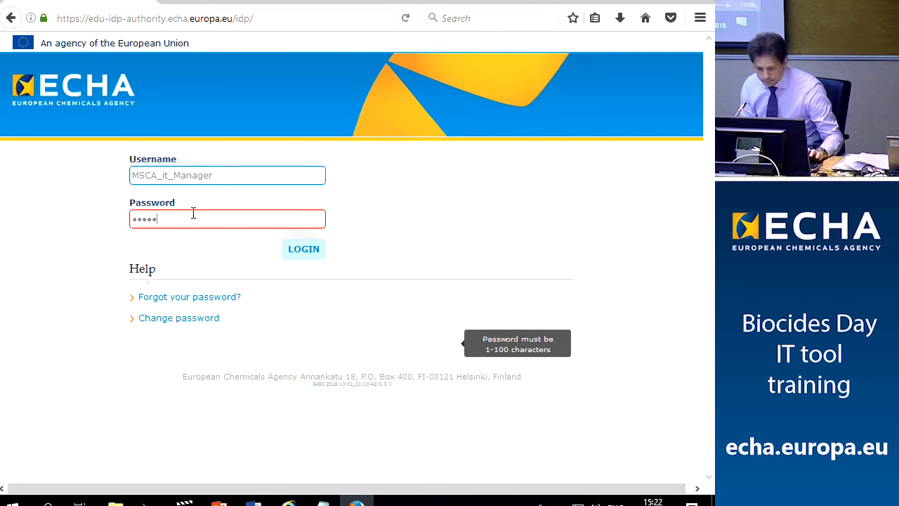
{"action": "type", "text": "***"}
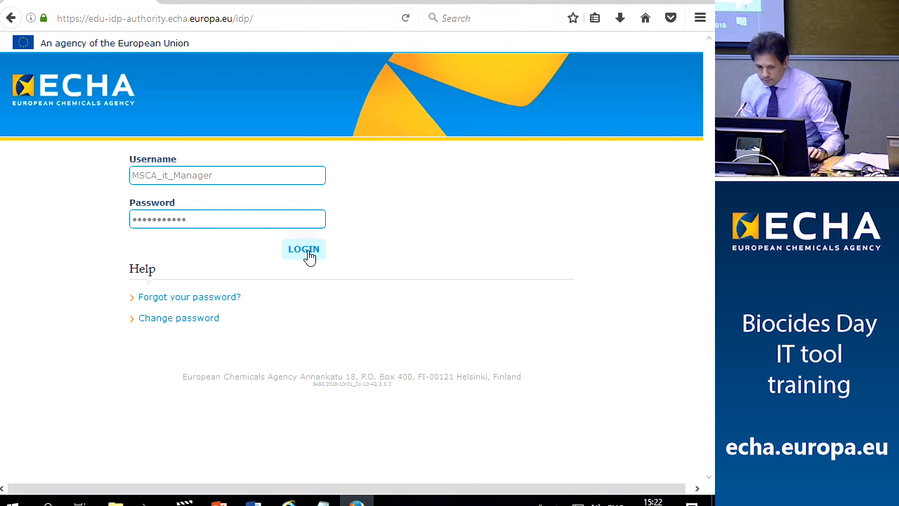
{"action": "left_click", "coordinate": [312, 257]}
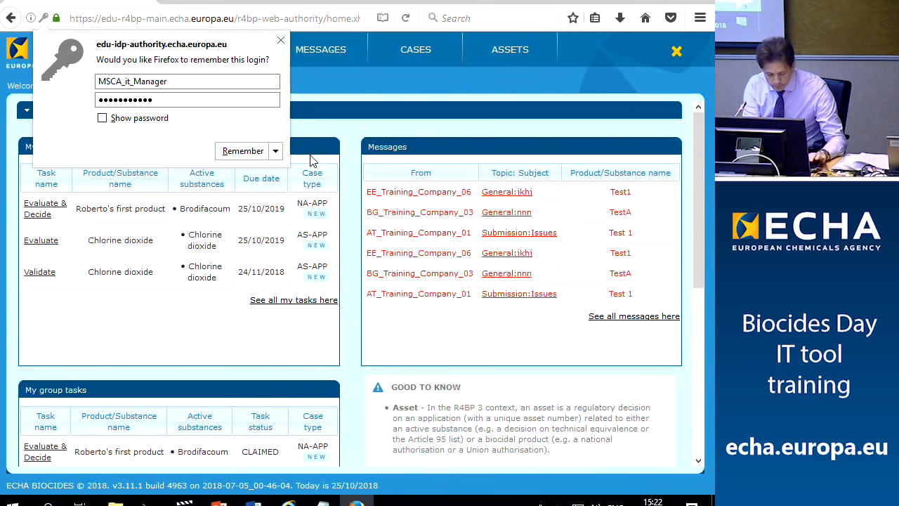
Dismiss the save-login prompt, open the authority task list and select BC-DB002330-84 in the notes
{"action": "left_click", "coordinate": [281, 41]}
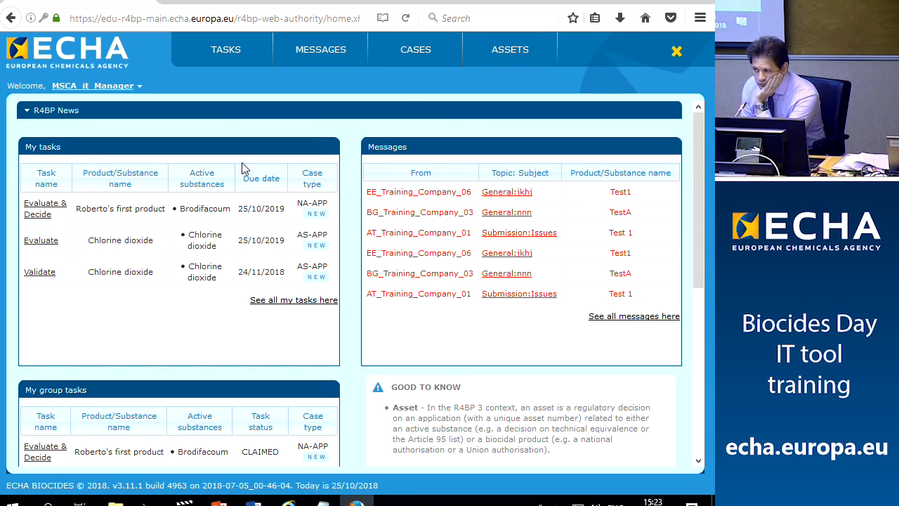
{"action": "left_click", "coordinate": [223, 55]}
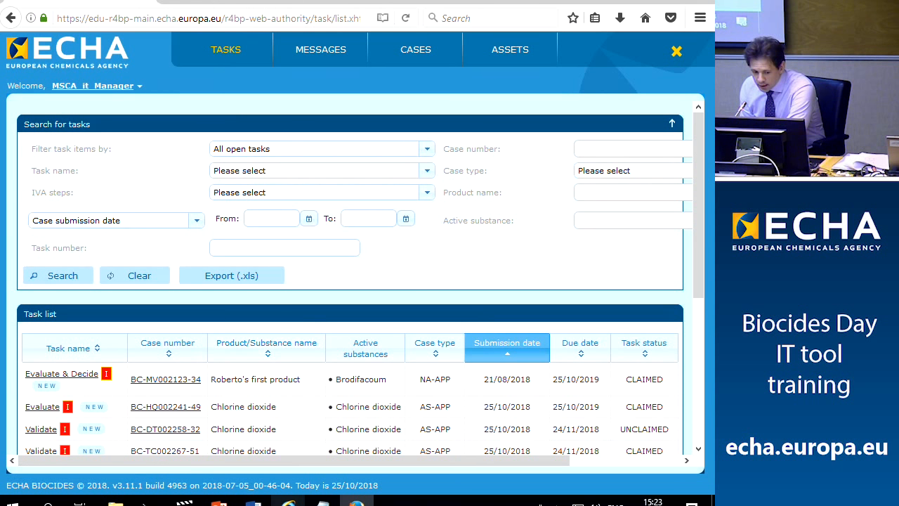
{"action": "left_click", "coordinate": [322, 500]}
{"action": "left_click_drag", "start_coordinate": [1, 45], "coordinate": [77, 45]}
{"action": "key", "text": "ctrl+c"}
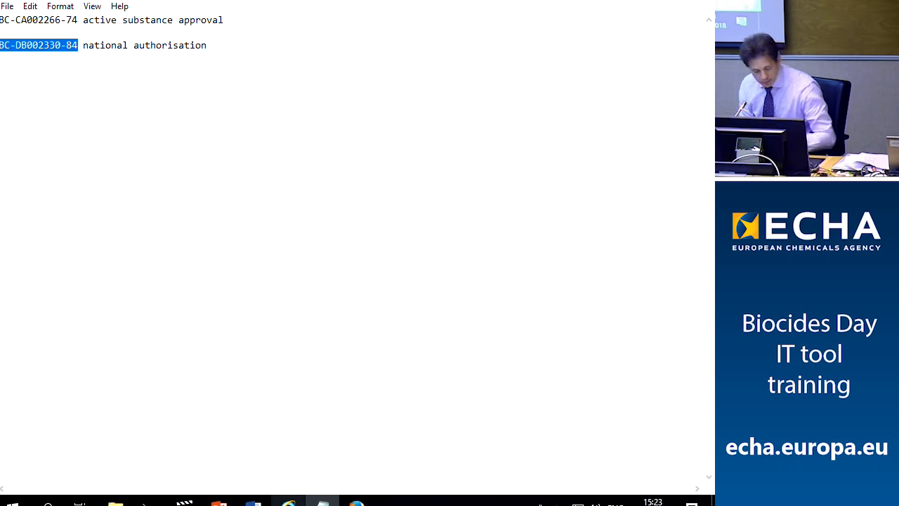
Search the authority tasks for case number BC-DB002330-84
{"action": "left_click", "coordinate": [356, 500]}
{"action": "left_click", "coordinate": [612, 148]}
{"action": "key", "text": "ctrl+v"}
{"action": "left_click", "coordinate": [62, 276]}
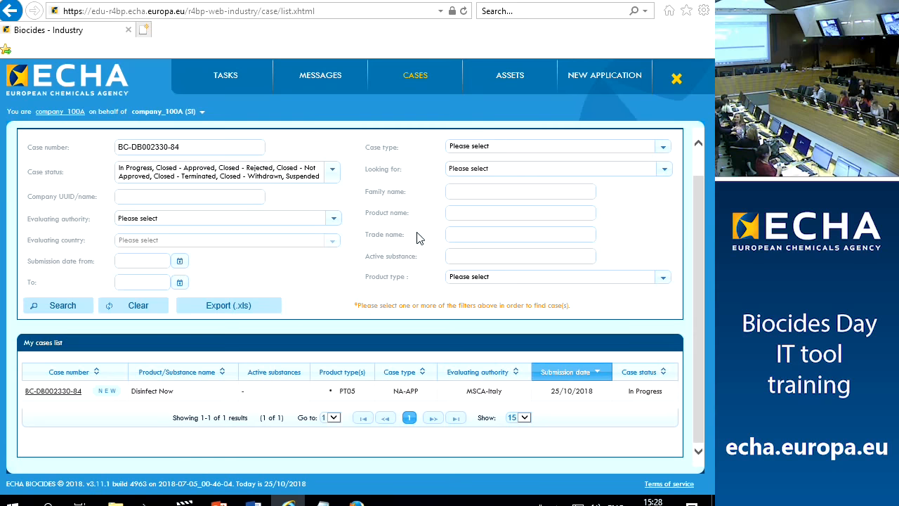
View case BC-DB002330-84's events history, then go back to the authority task list
{"action": "scroll", "coordinate": [321, 261], "scroll_direction": "up", "scroll_amount": 1}
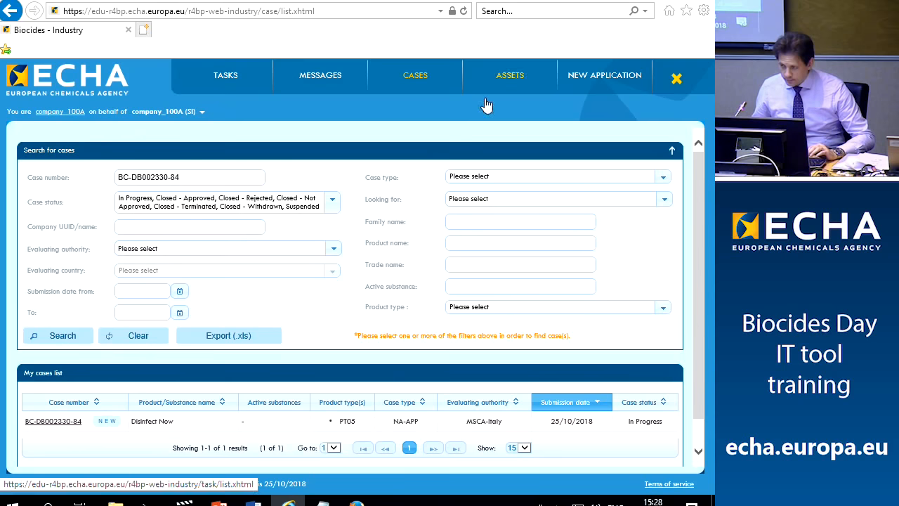
{"action": "left_click", "coordinate": [45, 425]}
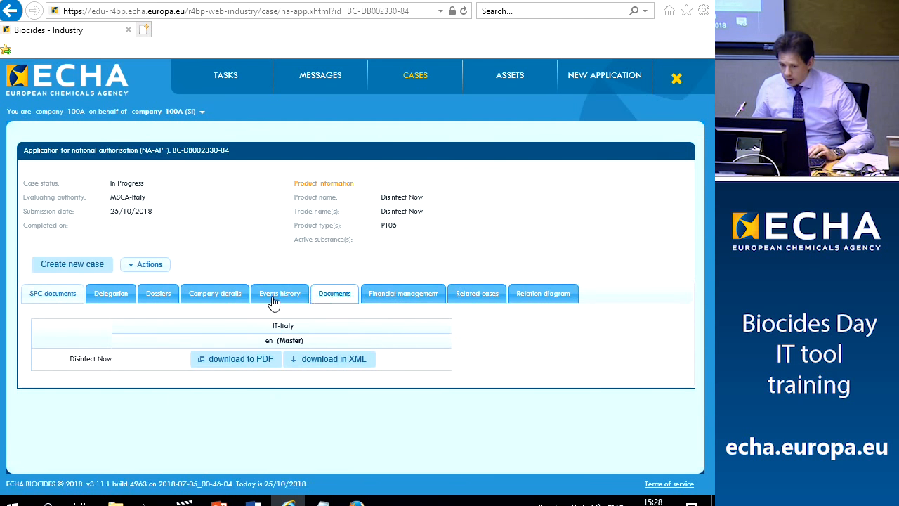
{"action": "left_click", "coordinate": [258, 304]}
{"action": "scroll", "coordinate": [232, 330], "scroll_direction": "down", "scroll_amount": 1}
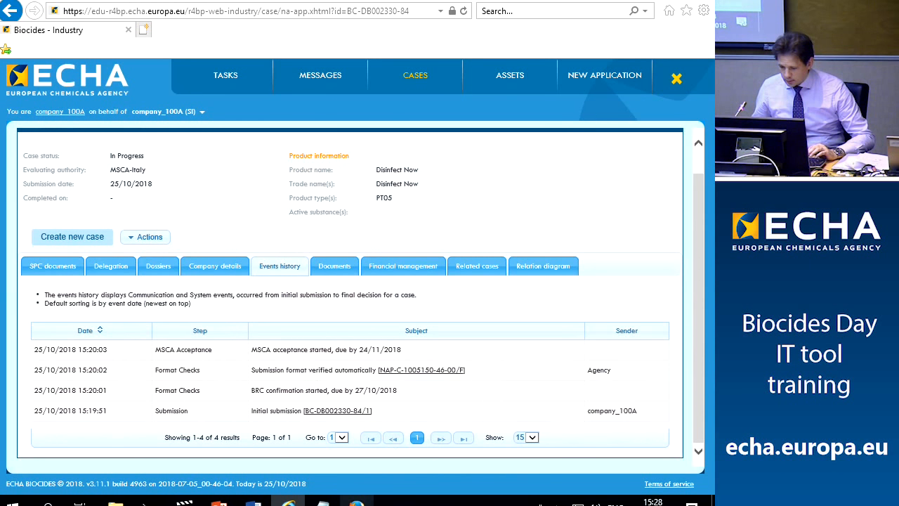
{"action": "left_click", "coordinate": [357, 501]}
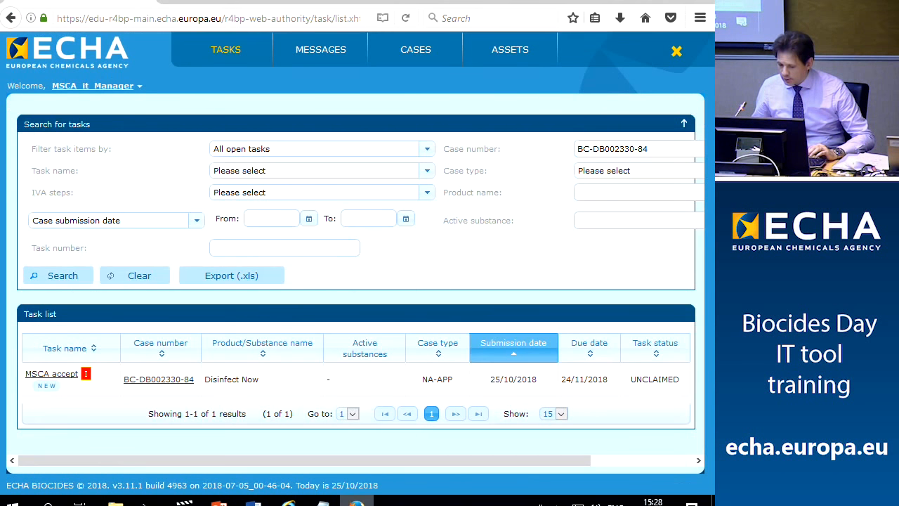
Complete the MSCA accept task for BC-DB002330-84 with decision Accept and message 'ok'
{"action": "left_click", "coordinate": [64, 377]}
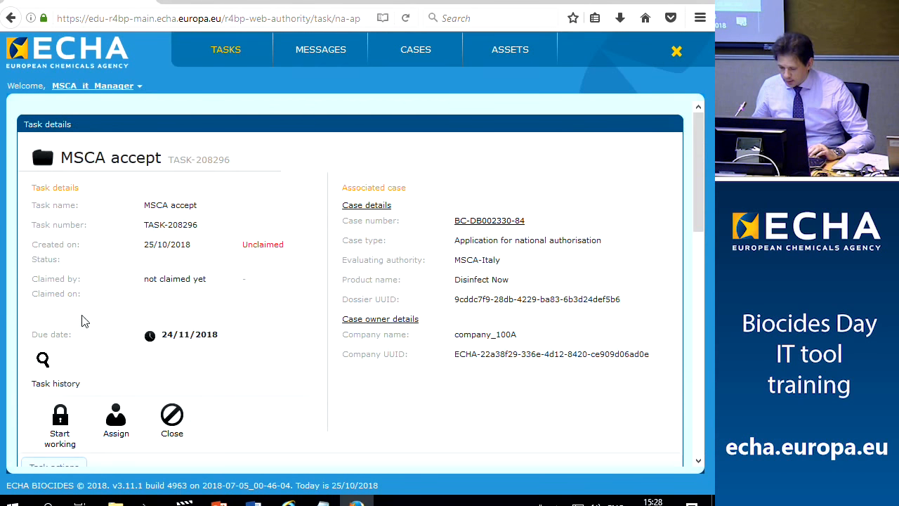
{"action": "scroll", "coordinate": [81, 320], "scroll_direction": "down", "scroll_amount": 3}
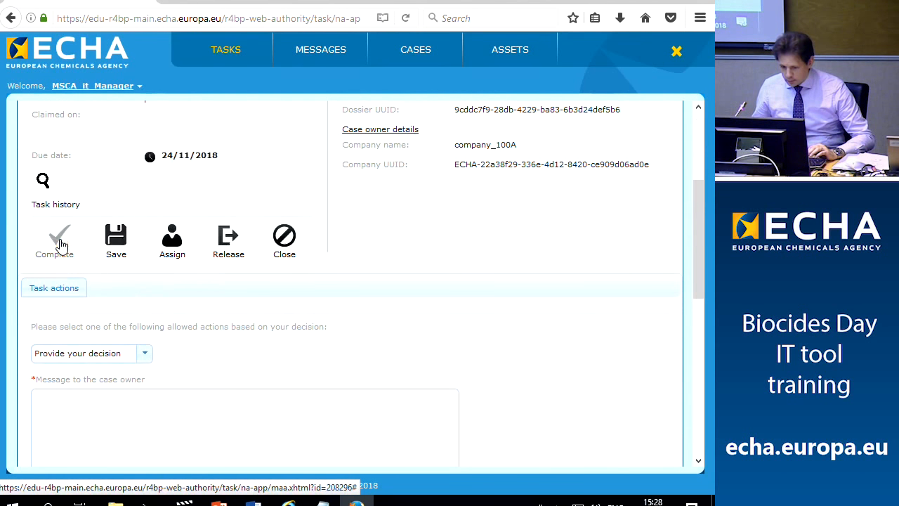
{"action": "scroll", "coordinate": [169, 115], "scroll_direction": "down", "scroll_amount": 3}
{"action": "scroll", "coordinate": [155, 133], "scroll_direction": "up", "scroll_amount": 1}
{"action": "left_click", "coordinate": [144, 163]}
{"action": "left_click", "coordinate": [76, 204]}
{"action": "left_click", "coordinate": [205, 301]}
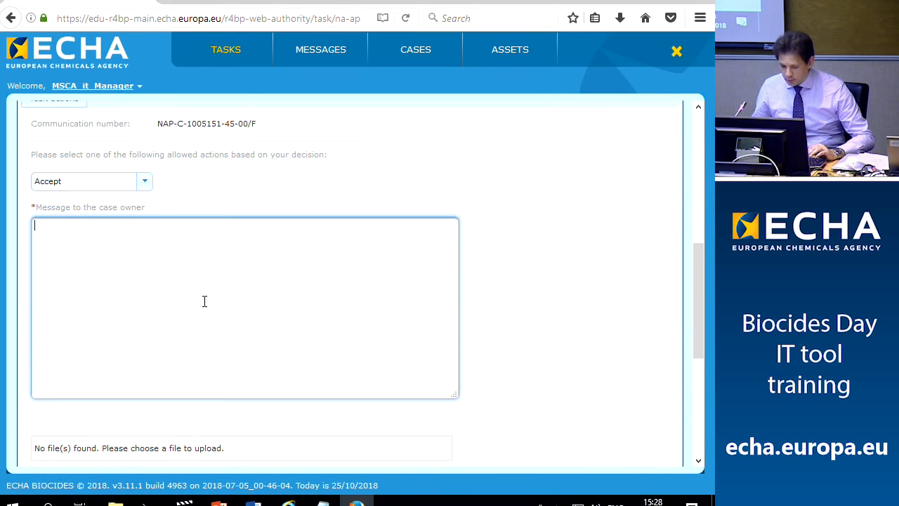
{"action": "type", "text": "ok"}
{"action": "scroll", "coordinate": [217, 302], "scroll_direction": "down", "scroll_amount": 3}
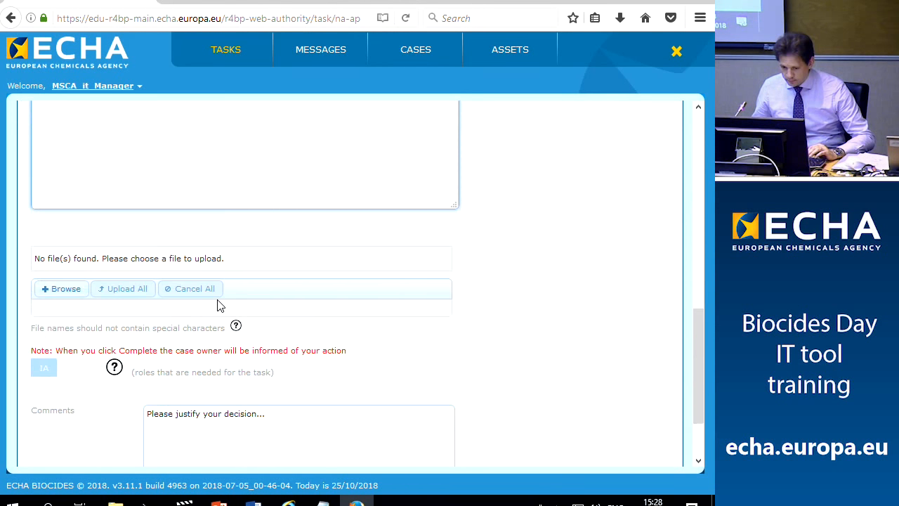
{"action": "scroll", "coordinate": [217, 305], "scroll_direction": "down", "scroll_amount": 1}
{"action": "scroll", "coordinate": [217, 304], "scroll_direction": "up", "scroll_amount": 8}
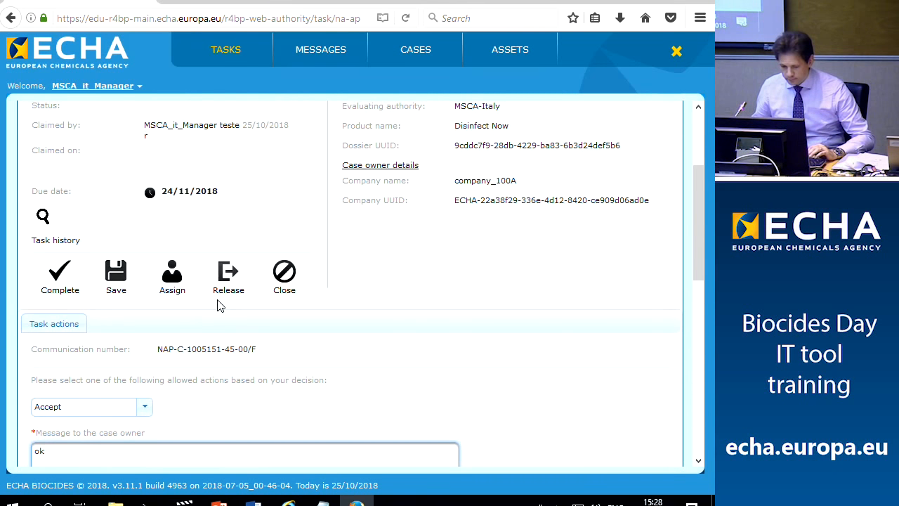
{"action": "left_click", "coordinate": [65, 295]}
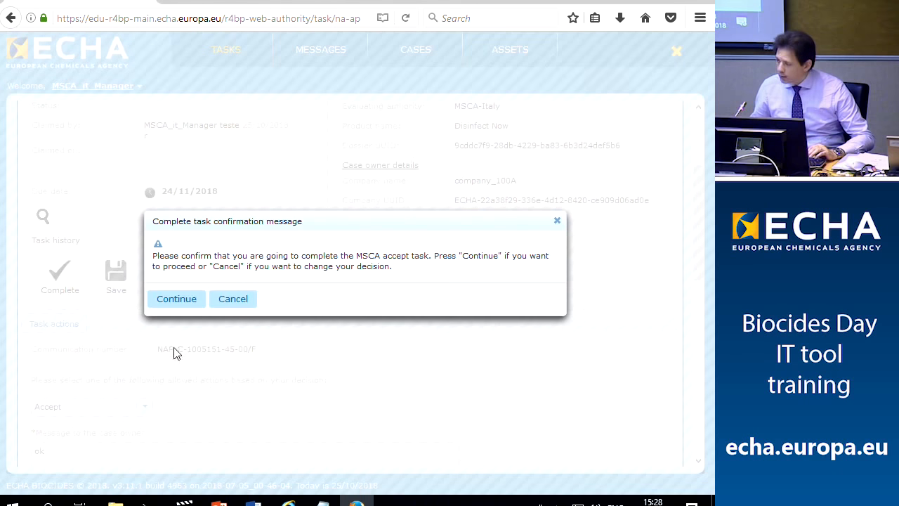
{"action": "left_click", "coordinate": [177, 300]}
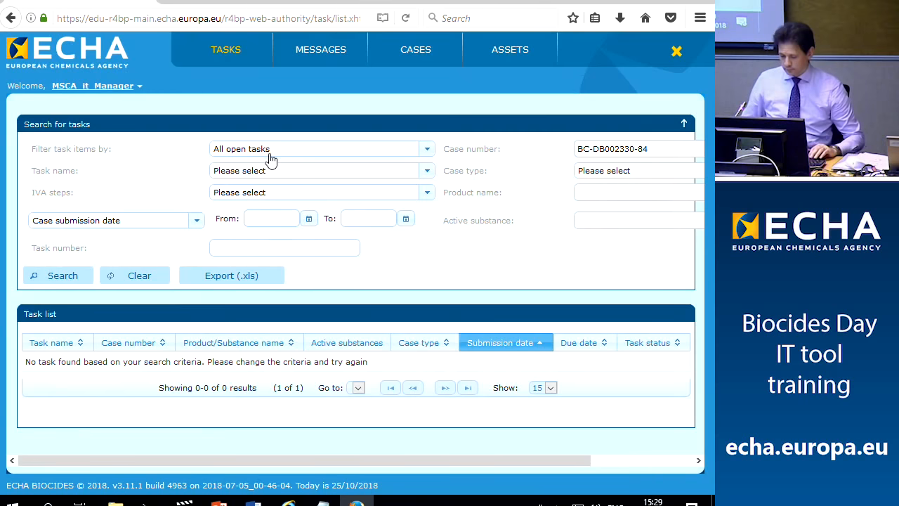
Rerun the case task search and claim the new Validate task for BC-DB002330-84
{"action": "left_click", "coordinate": [62, 277]}
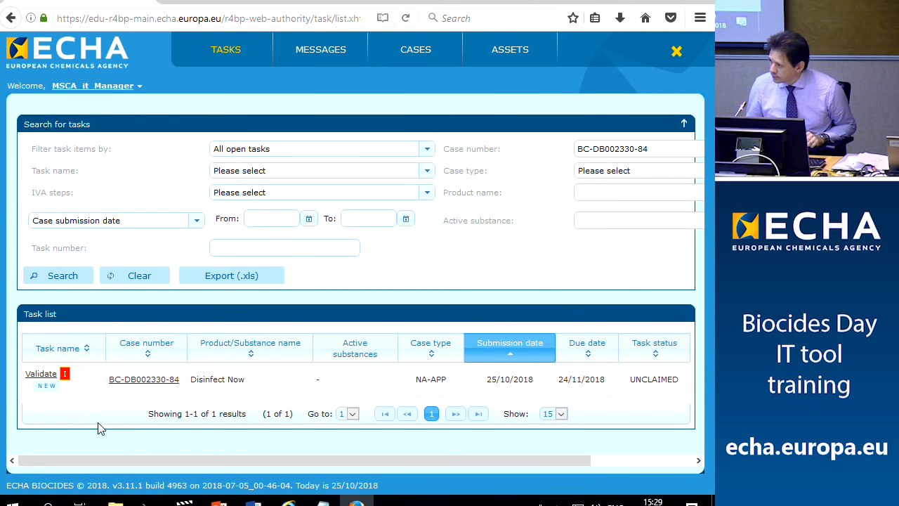
{"action": "left_click", "coordinate": [43, 376]}
{"action": "scroll", "coordinate": [112, 398], "scroll_direction": "down", "scroll_amount": 1}
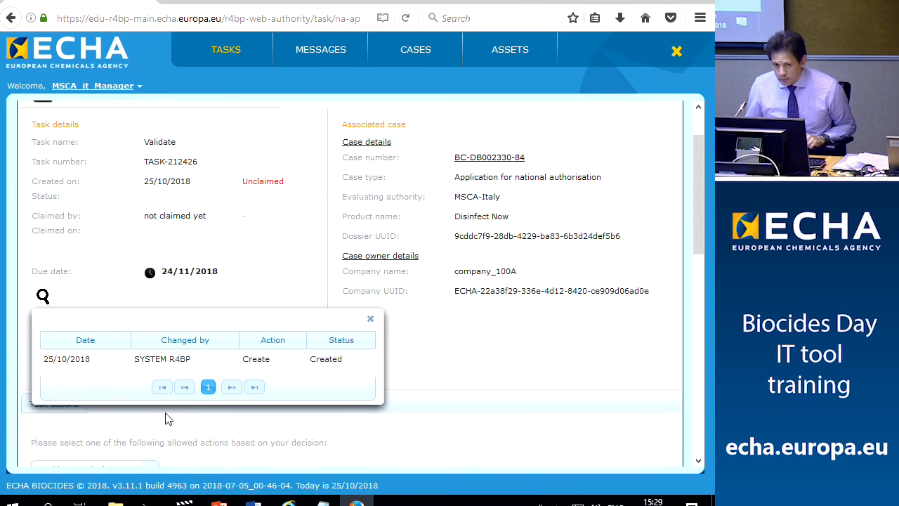
{"action": "left_click", "coordinate": [372, 322]}
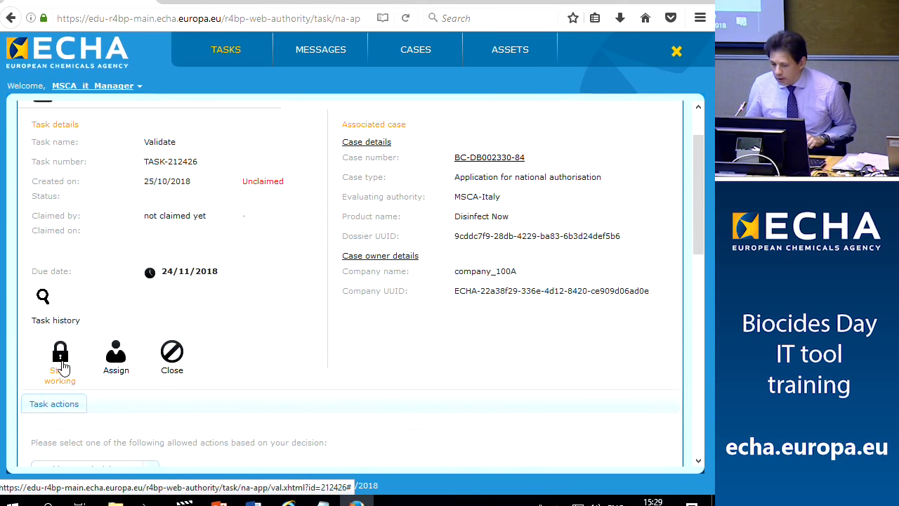
{"action": "left_click", "coordinate": [60, 359]}
Complete the Validate task with a Validate decision and the message 'ok'
{"action": "scroll", "coordinate": [267, 344], "scroll_direction": "down", "scroll_amount": 2}
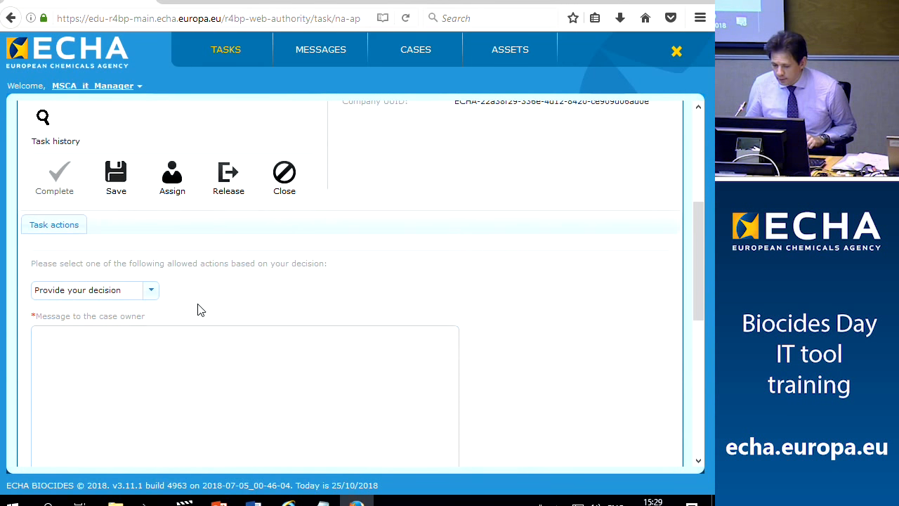
{"action": "left_click", "coordinate": [152, 295]}
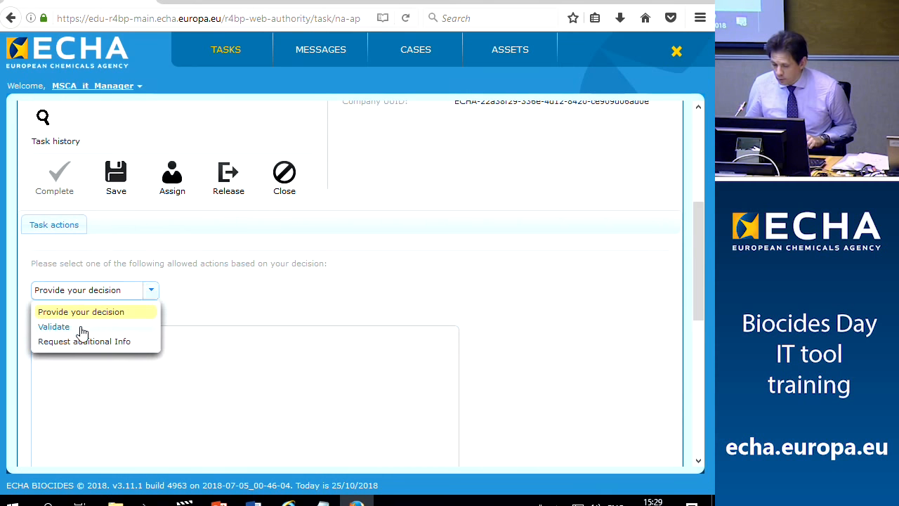
{"action": "left_click", "coordinate": [56, 327]}
{"action": "scroll", "coordinate": [315, 343], "scroll_direction": "down", "scroll_amount": 1}
{"action": "scroll", "coordinate": [315, 342], "scroll_direction": "down", "scroll_amount": 1}
{"action": "left_click", "coordinate": [178, 327]}
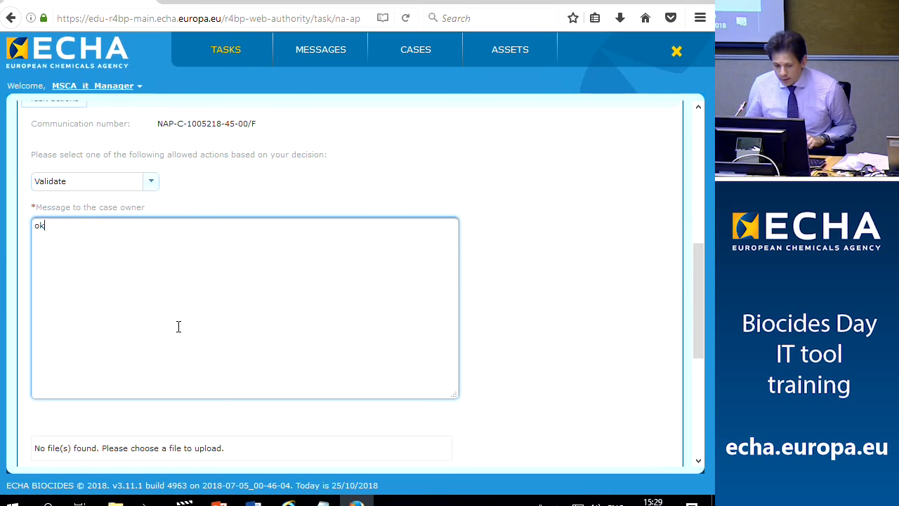
{"action": "scroll", "coordinate": [480, 327], "scroll_direction": "down", "scroll_amount": 2}
{"action": "scroll", "coordinate": [481, 326], "scroll_direction": "up", "scroll_amount": 4}
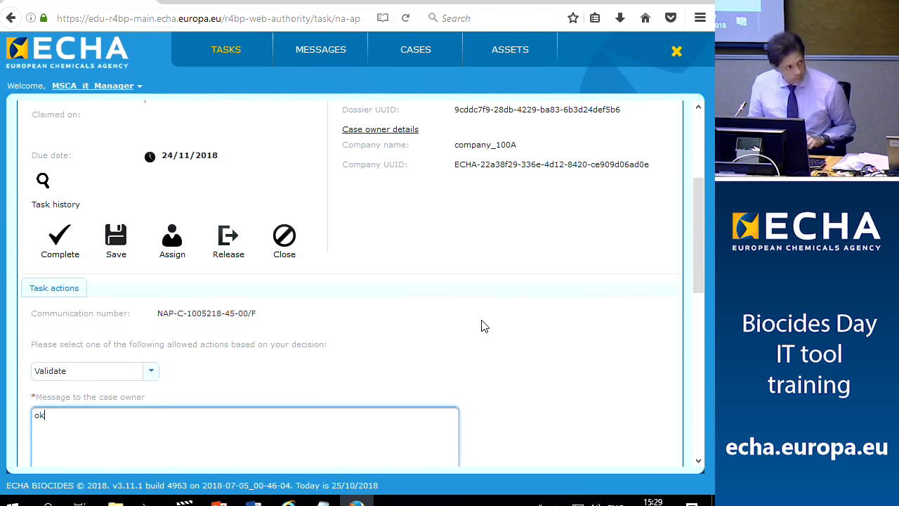
{"action": "scroll", "coordinate": [482, 326], "scroll_direction": "up", "scroll_amount": 1}
{"action": "left_click", "coordinate": [66, 319]}
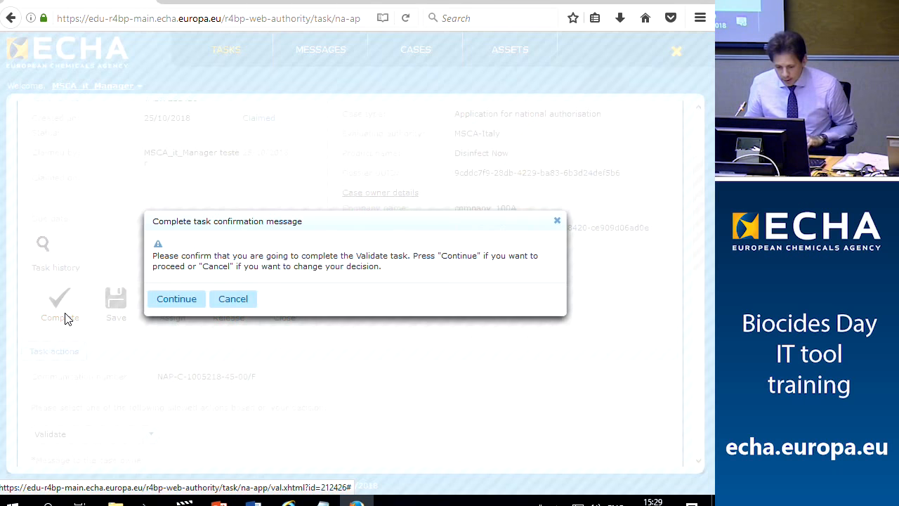
{"action": "left_click", "coordinate": [183, 306]}
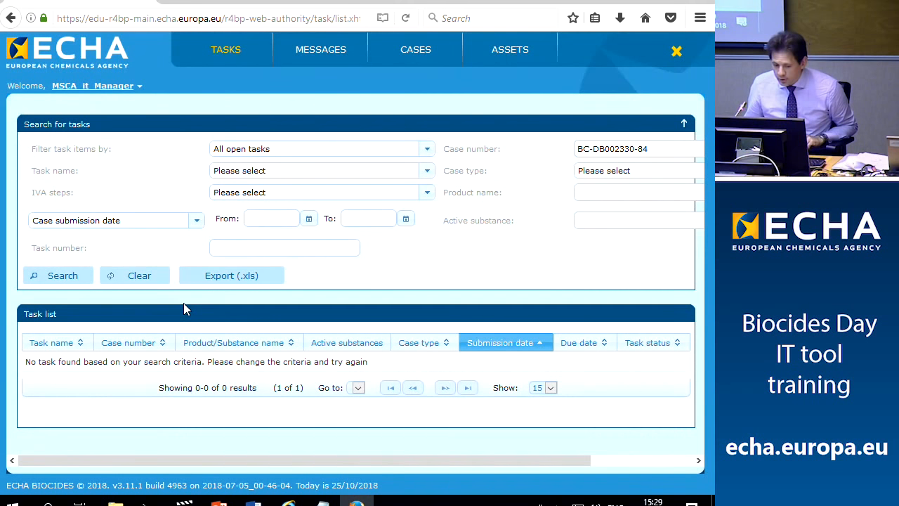
In the industry portal, open case BC-DB002330-84 and show its events history
{"action": "left_click", "coordinate": [288, 503]}
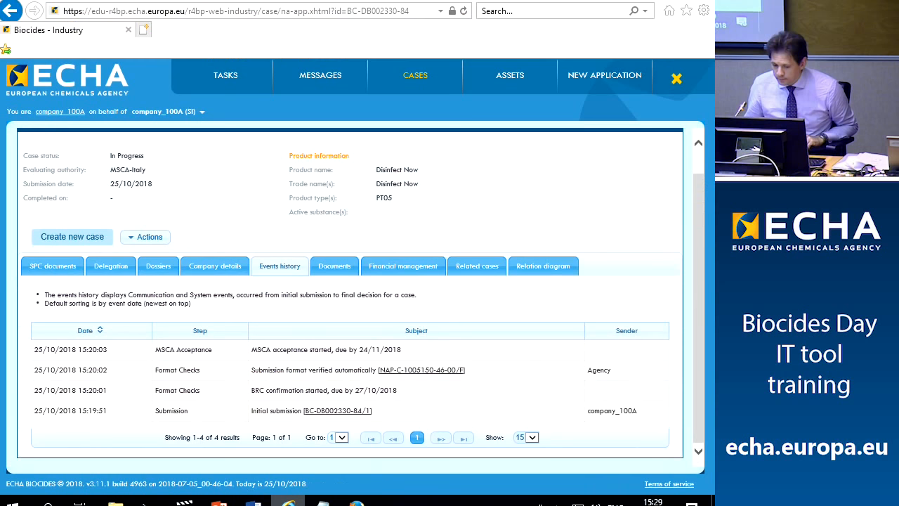
{"action": "left_click", "coordinate": [223, 79]}
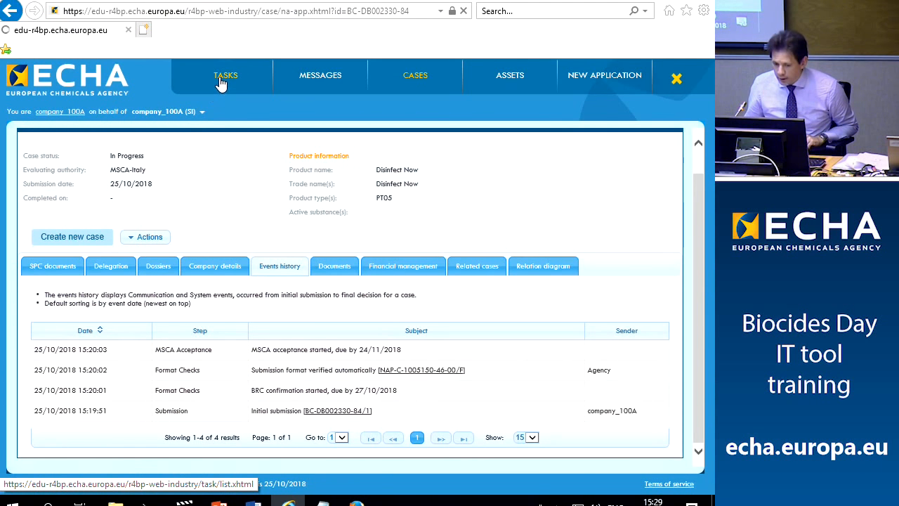
{"action": "left_click", "coordinate": [420, 81]}
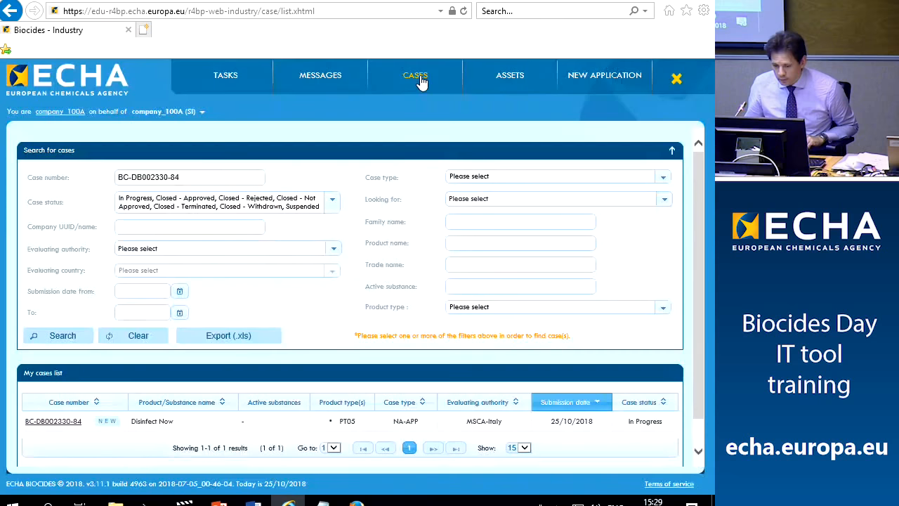
{"action": "left_click", "coordinate": [61, 424]}
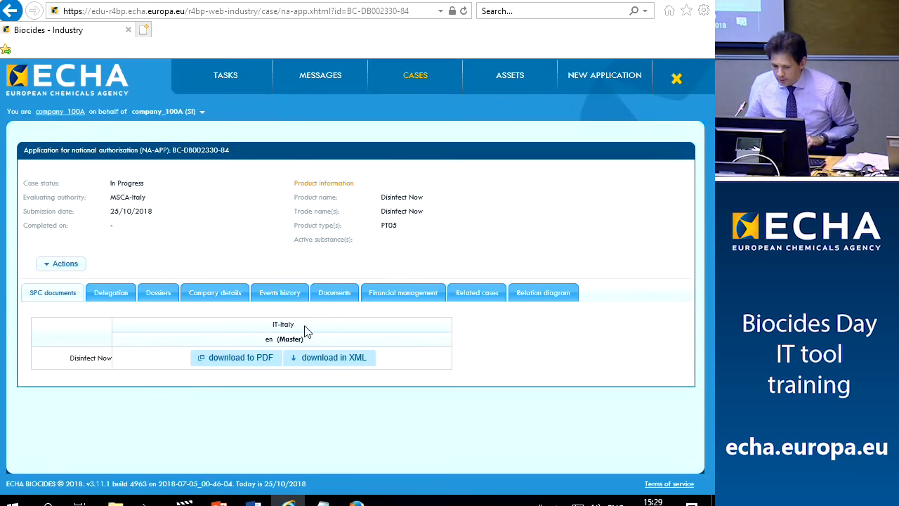
{"action": "left_click", "coordinate": [279, 293]}
{"action": "scroll", "coordinate": [442, 340], "scroll_direction": "down", "scroll_amount": 1}
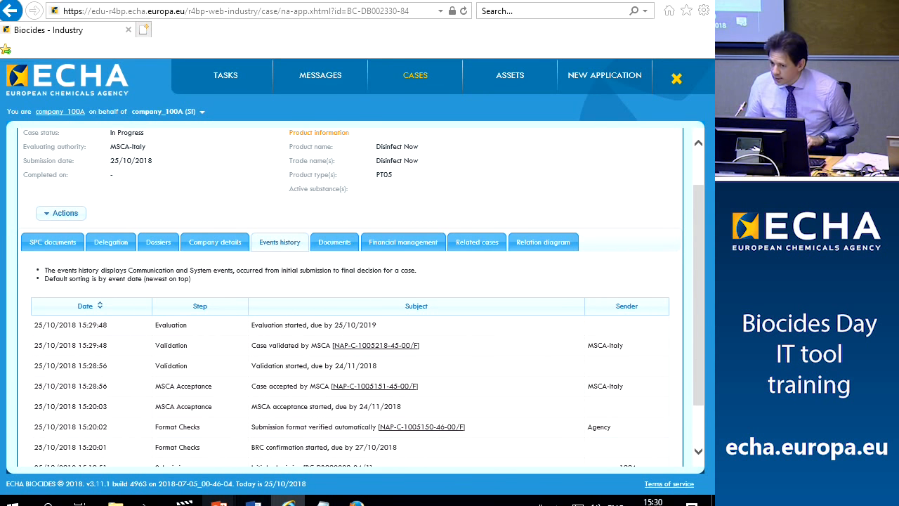
Check the training slides, then return to the industry case events page
{"action": "mouse_move", "coordinate": [219, 501]}
{"action": "left_click", "coordinate": [269, 472]}
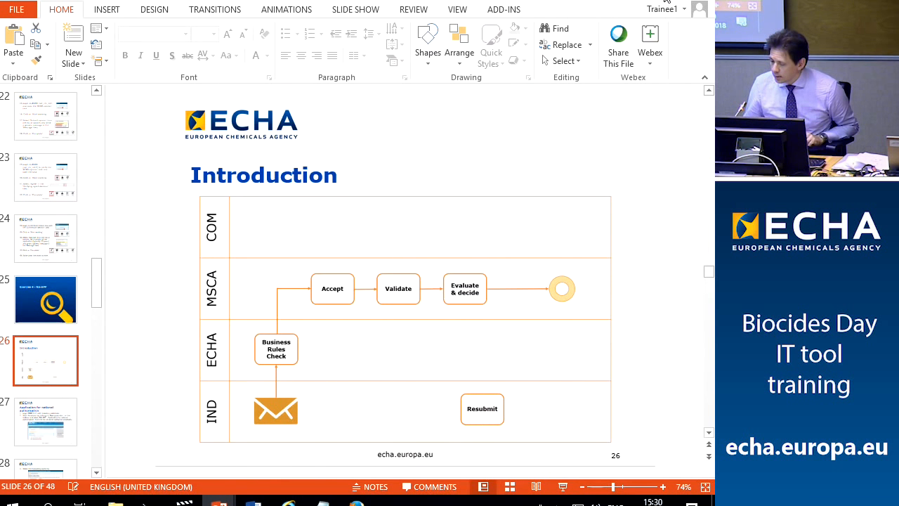
{"action": "key", "text": "alt+Tab"}
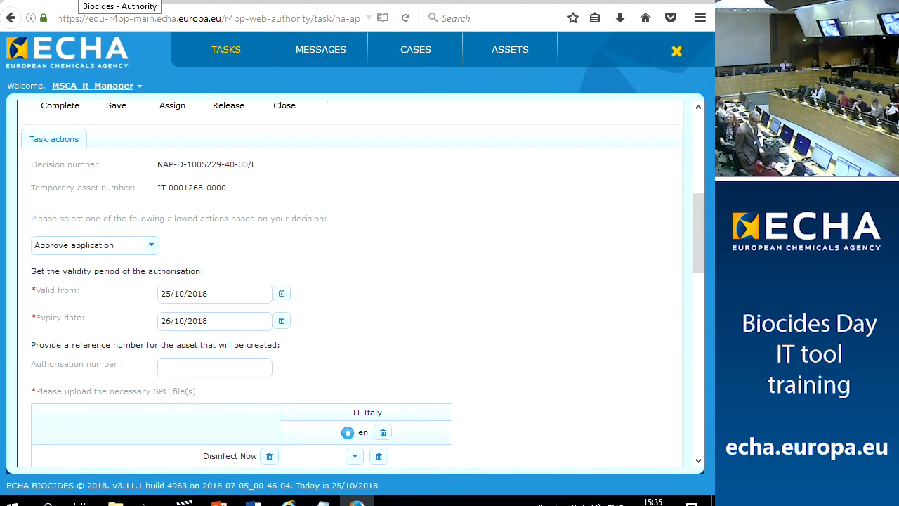
Set the Evaluate & Decide task's expiry date to 25/10/2028
{"action": "left_click_drag", "start_coordinate": [86, 1], "coordinate": [364, 362]}
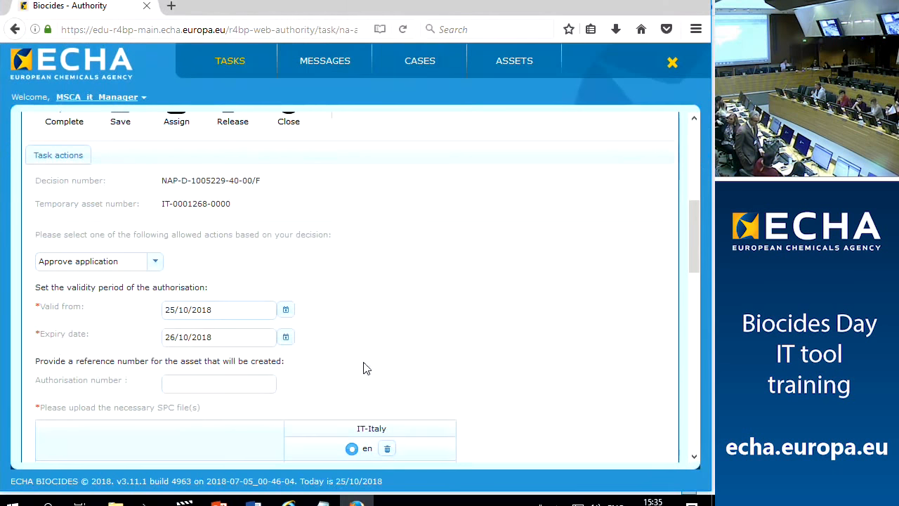
{"action": "scroll", "coordinate": [369, 305], "scroll_direction": "up", "scroll_amount": 5}
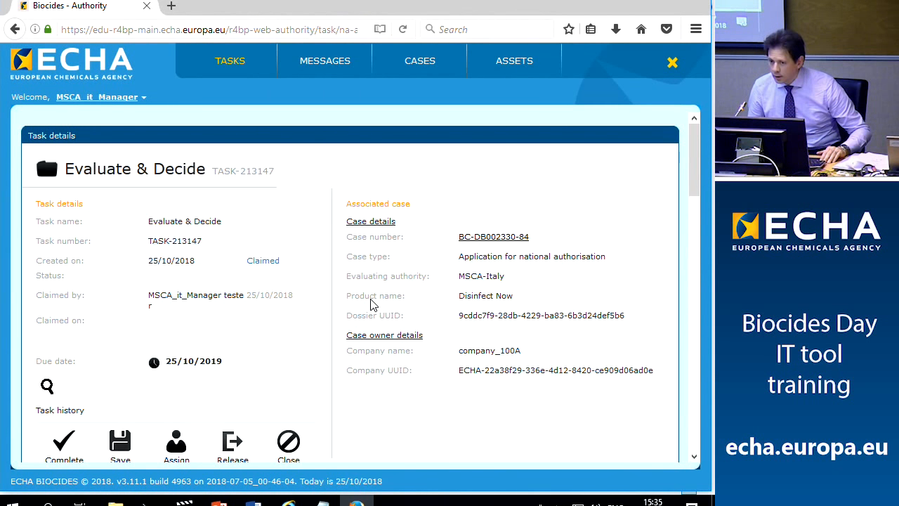
{"action": "scroll", "coordinate": [373, 303], "scroll_direction": "down", "scroll_amount": 2}
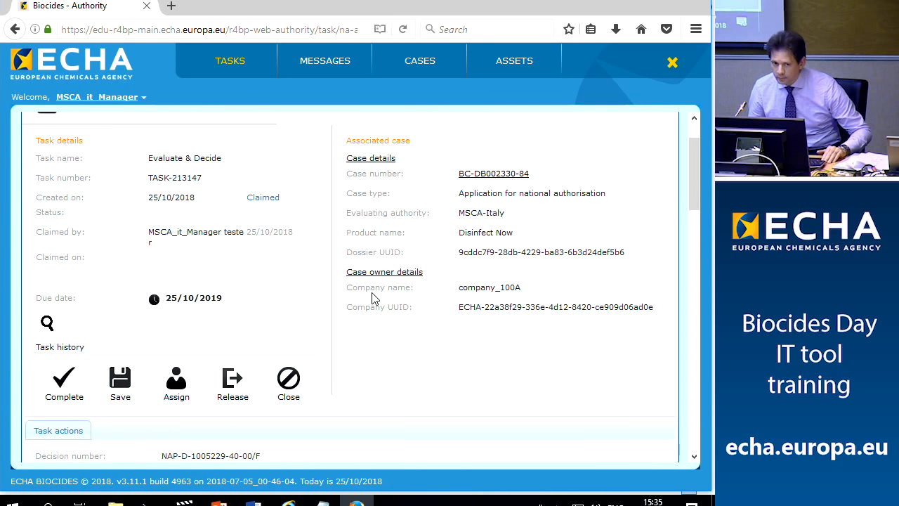
{"action": "scroll", "coordinate": [283, 259], "scroll_direction": "down", "scroll_amount": 4}
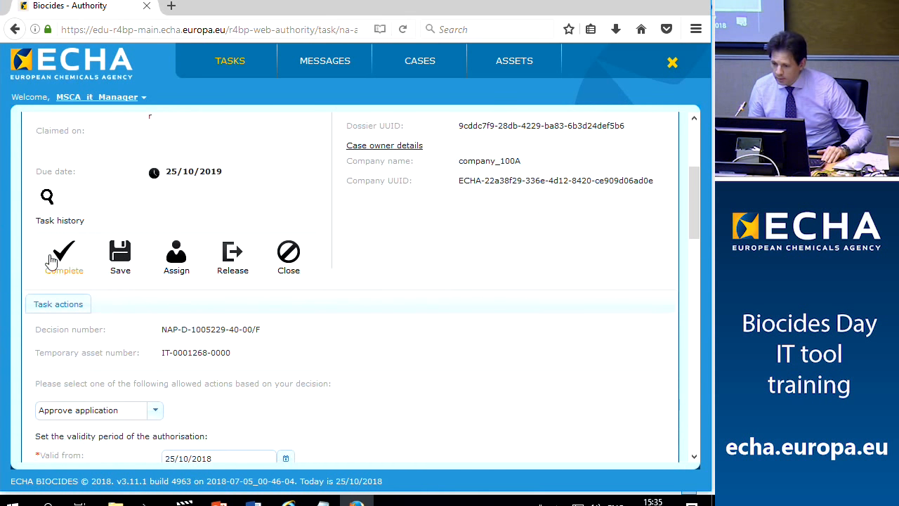
{"action": "scroll", "coordinate": [212, 270], "scroll_direction": "down", "scroll_amount": 5}
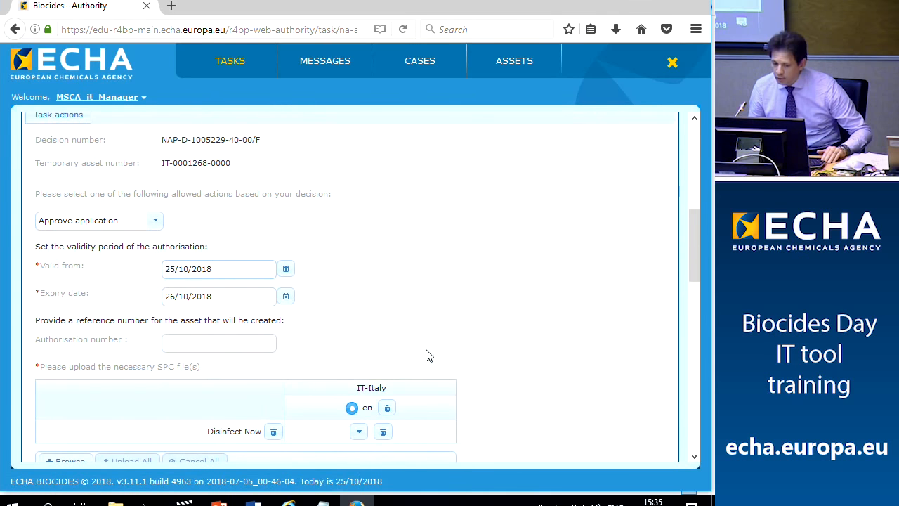
{"action": "scroll", "coordinate": [444, 281], "scroll_direction": "down", "scroll_amount": 4}
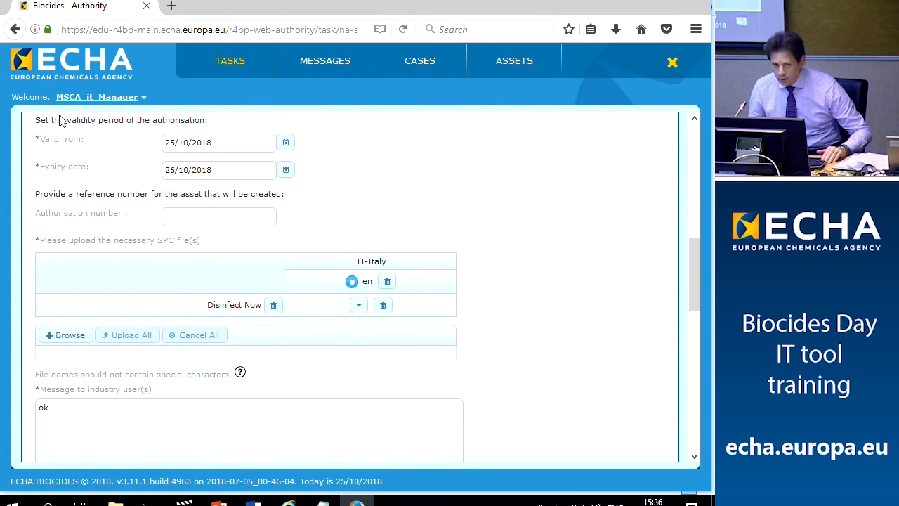
{"action": "left_click", "coordinate": [285, 170]}
{"action": "left_click", "coordinate": [271, 193]}
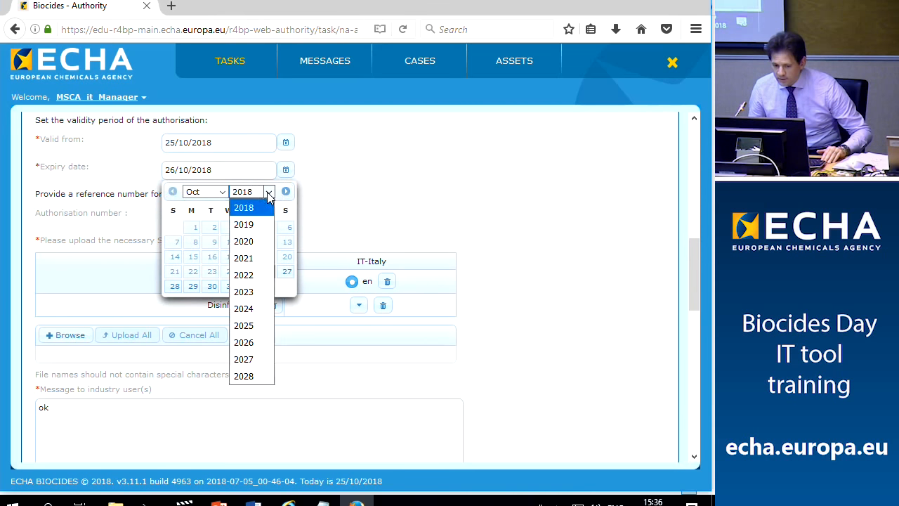
{"action": "left_click", "coordinate": [245, 375]}
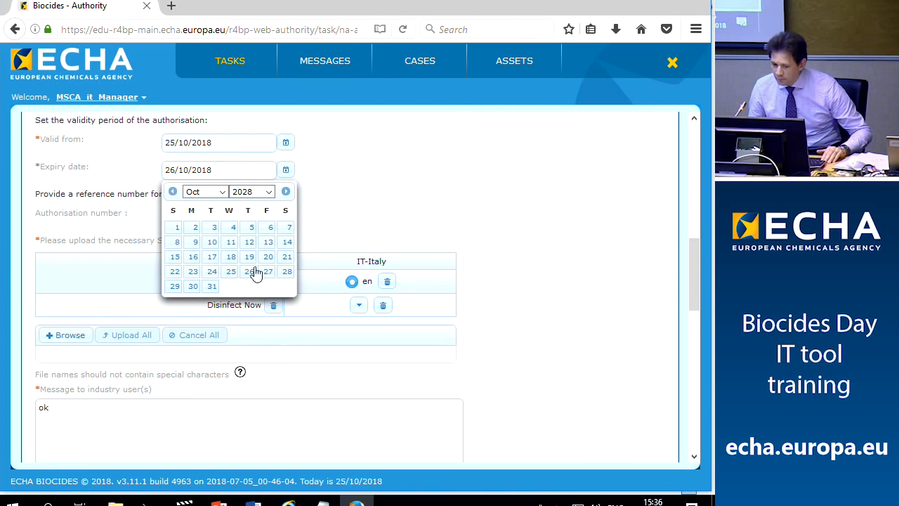
{"action": "left_click", "coordinate": [231, 273]}
Start choosing a Disinfect Now SPC file to upload to the decision
{"action": "scroll", "coordinate": [335, 189], "scroll_direction": "down", "scroll_amount": 2}
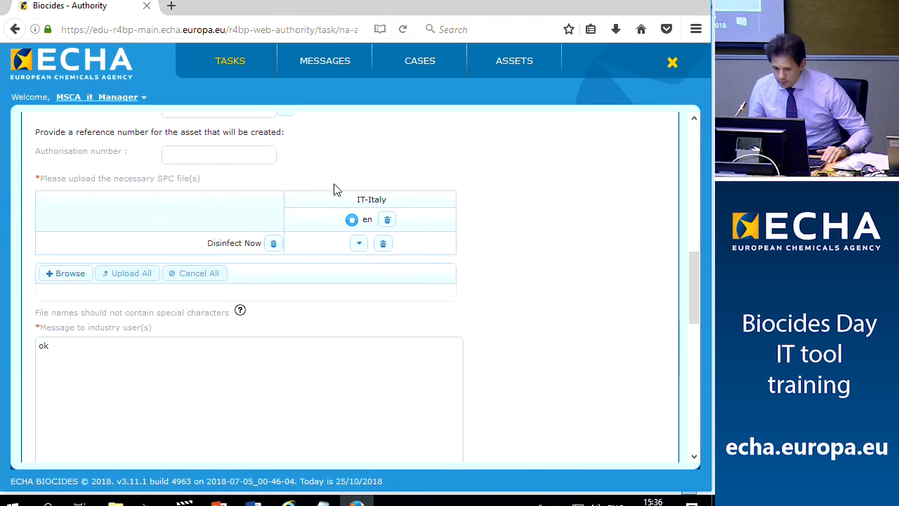
{"action": "scroll", "coordinate": [118, 362], "scroll_direction": "down", "scroll_amount": 5}
{"action": "left_click", "coordinate": [66, 413]}
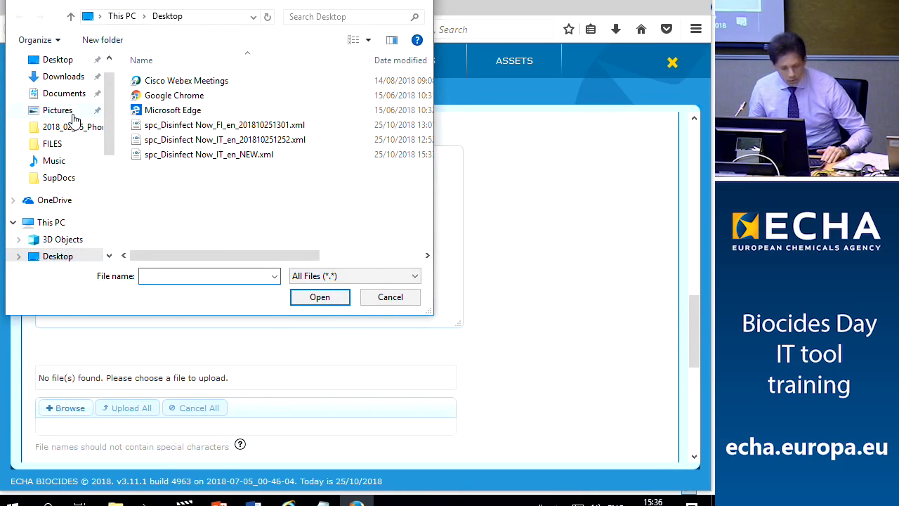
Upload SUPPORTING DOCUMENT.pdf from USB Drive (E:) > R4BP3_and_SPC_editor_Training > Backup > SupDocs
{"action": "scroll", "coordinate": [67, 231], "scroll_direction": "down", "scroll_amount": 5}
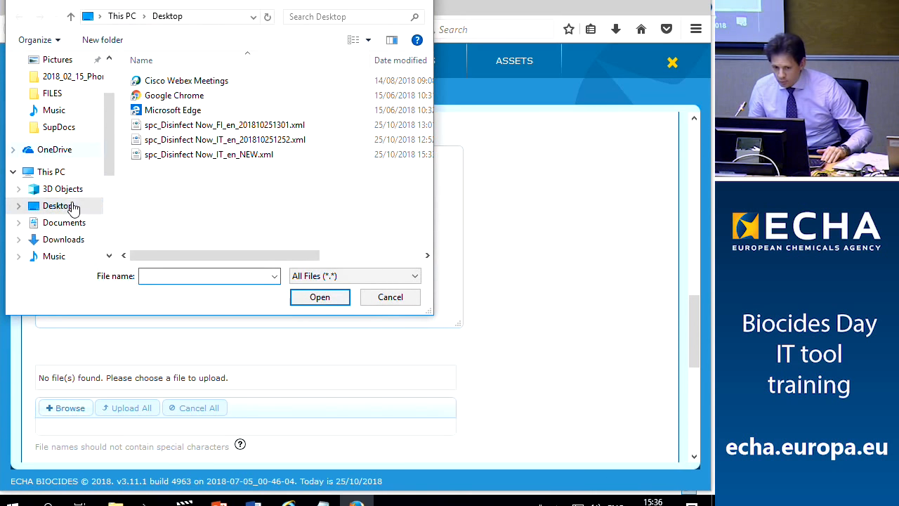
{"action": "left_click", "coordinate": [56, 239]}
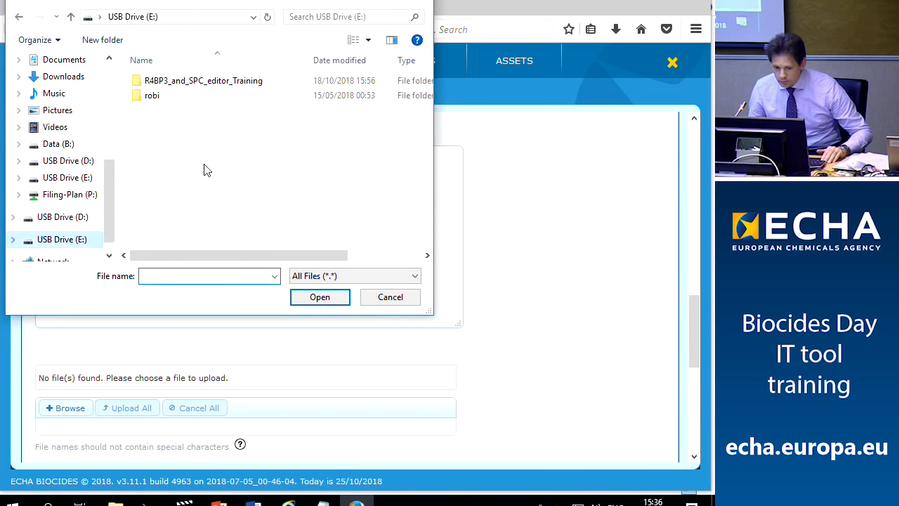
{"action": "double_click", "coordinate": [169, 82]}
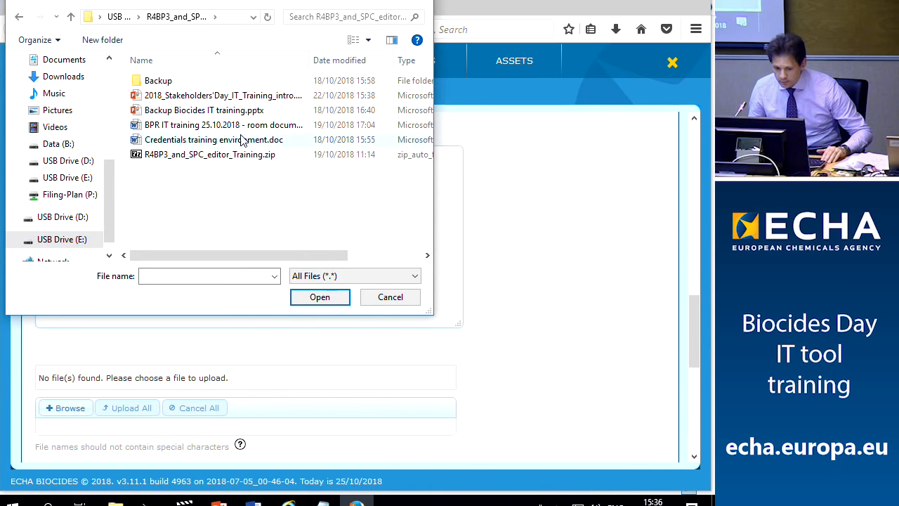
{"action": "double_click", "coordinate": [161, 83]}
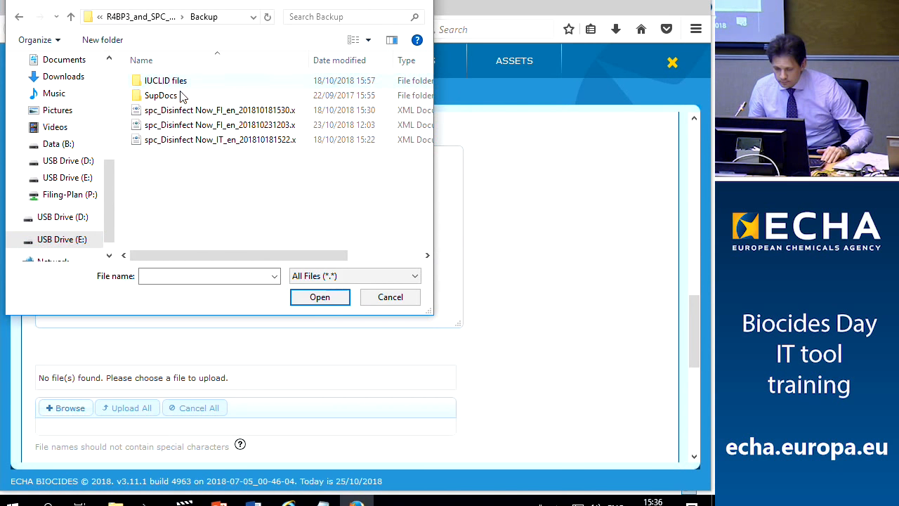
{"action": "double_click", "coordinate": [172, 94]}
{"action": "left_click", "coordinate": [211, 125]}
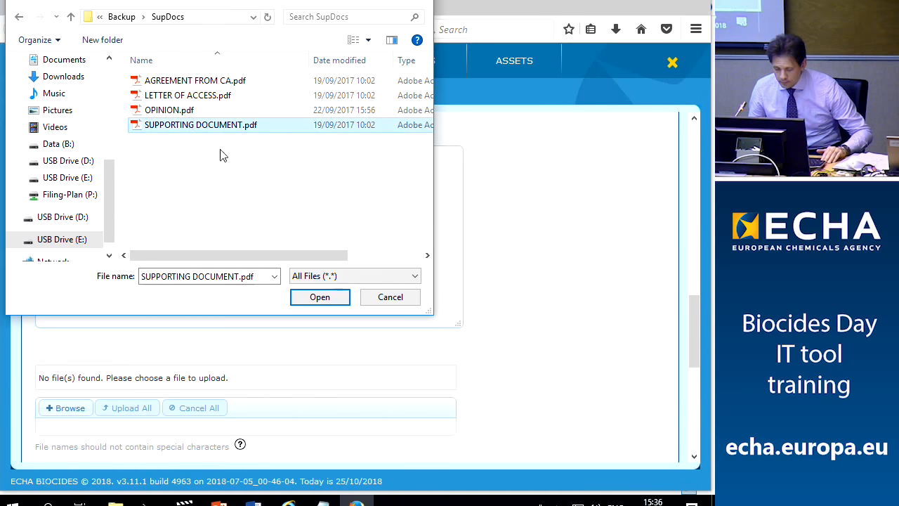
{"action": "left_click", "coordinate": [318, 301]}
{"action": "left_click", "coordinate": [124, 410]}
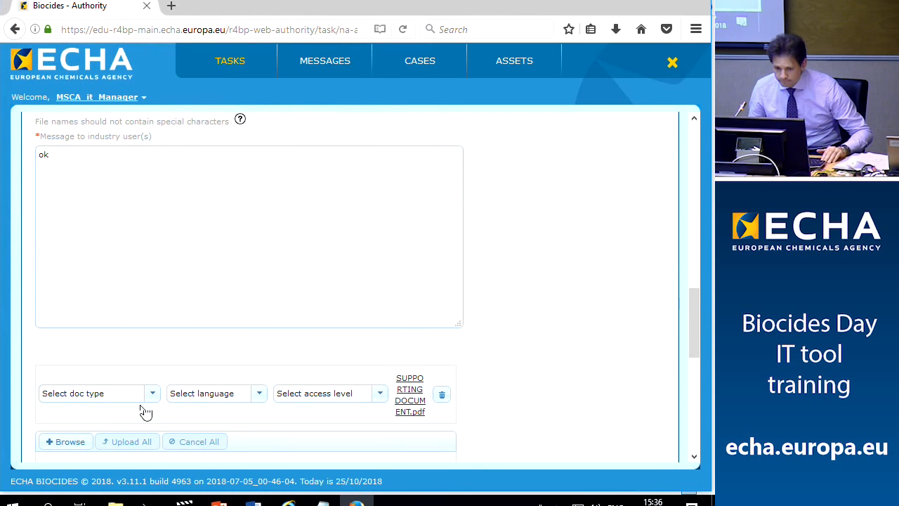
Classify the document as Final assessment, language EN - English, with Public access
{"action": "left_click", "coordinate": [155, 398]}
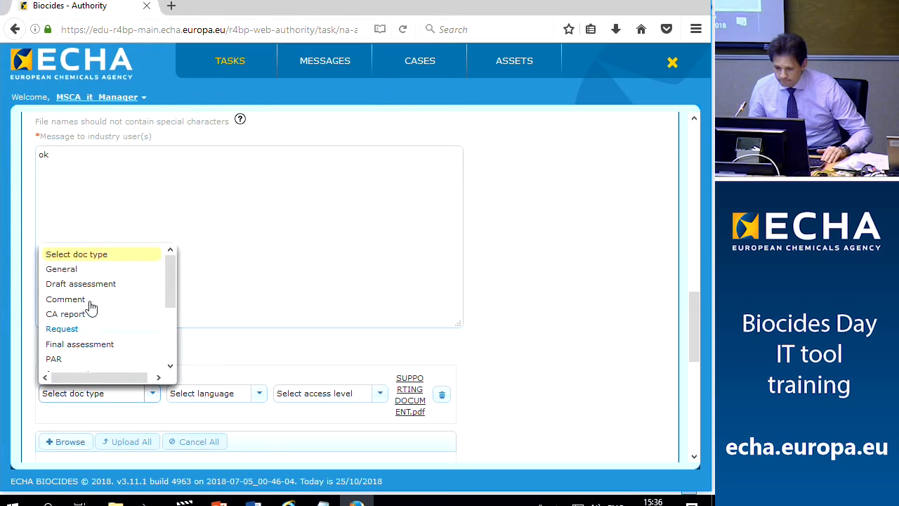
{"action": "left_click", "coordinate": [74, 345]}
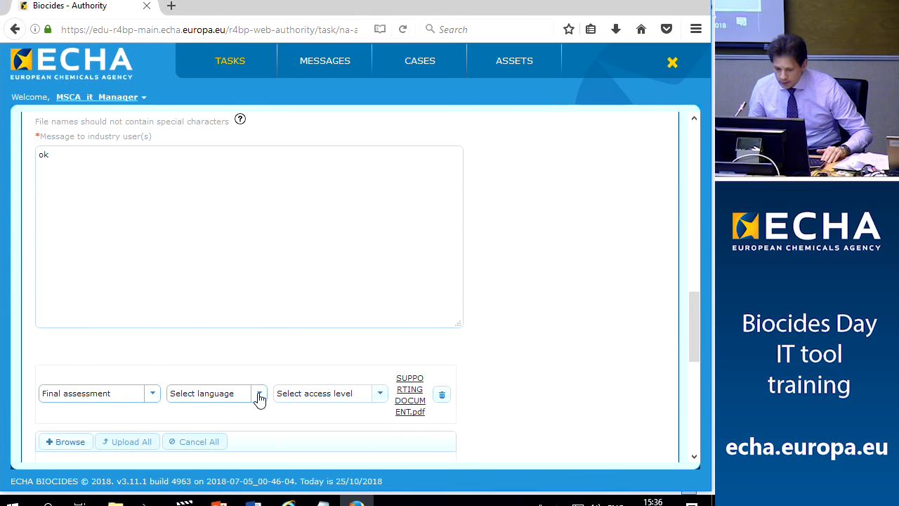
{"action": "left_click", "coordinate": [258, 395]}
{"action": "left_click", "coordinate": [210, 345]}
{"action": "left_click", "coordinate": [379, 395]}
{"action": "left_click", "coordinate": [290, 428]}
{"action": "scroll", "coordinate": [344, 362], "scroll_direction": "down", "scroll_amount": 5}
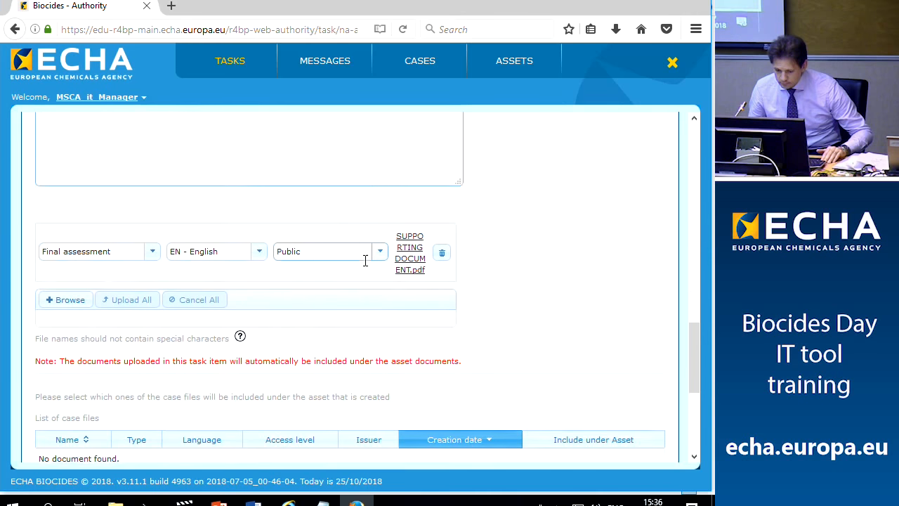
{"action": "scroll", "coordinate": [224, 348], "scroll_direction": "up", "scroll_amount": 15}
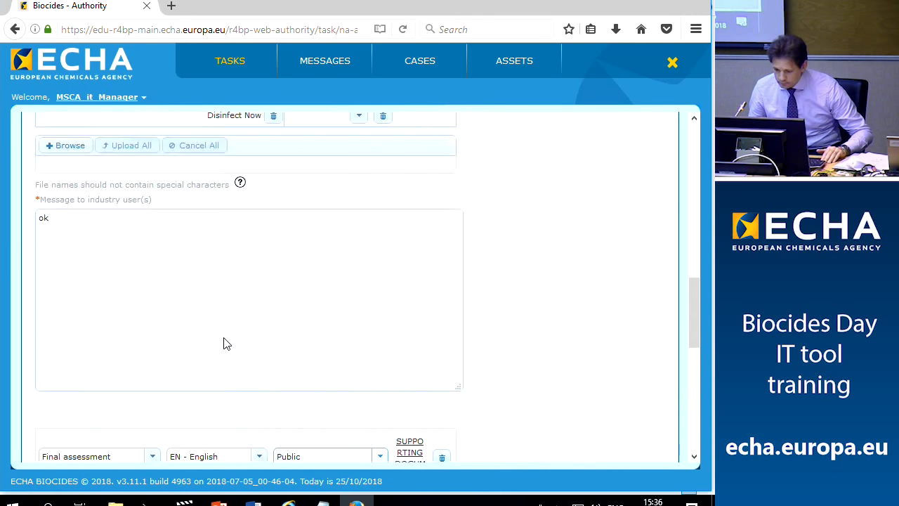
Complete the Evaluate & Decide task for BC-DB002330-84, copy its case number, and switch to the industry user's window
{"action": "left_click", "coordinate": [64, 314]}
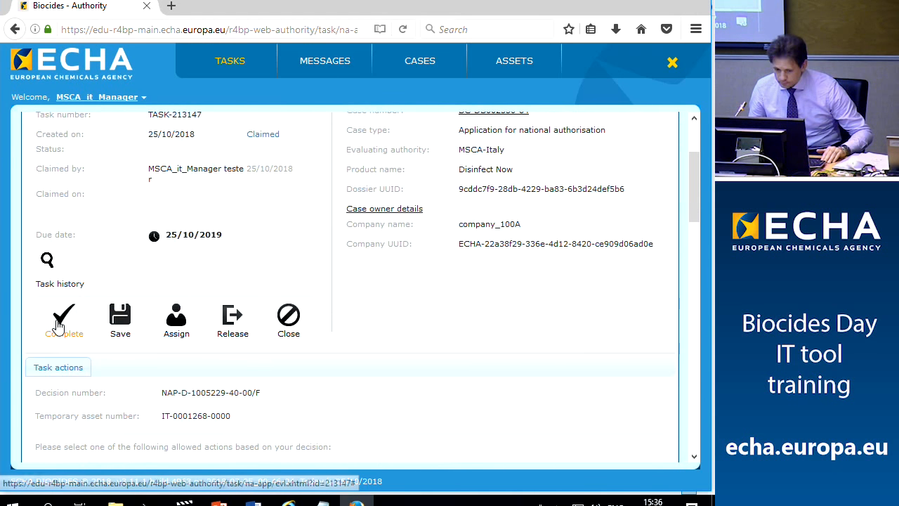
{"action": "left_click", "coordinate": [177, 306]}
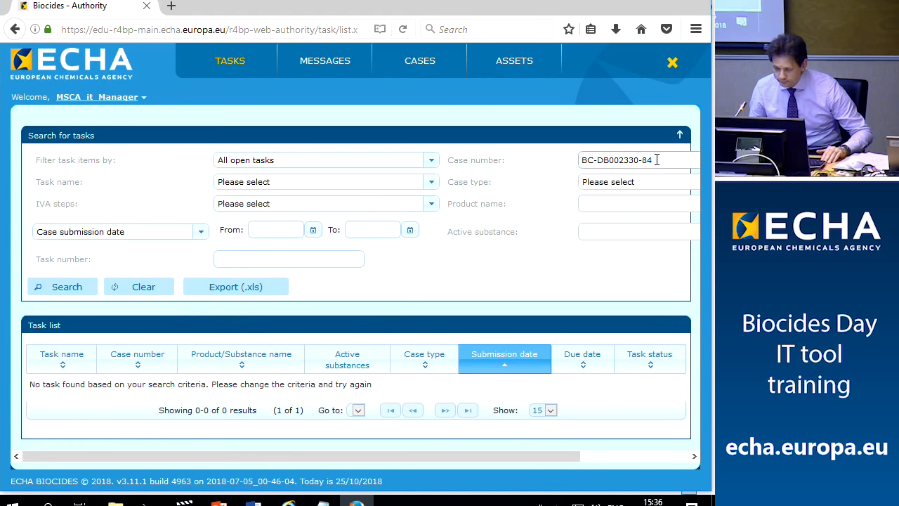
{"action": "left_click_drag", "start_coordinate": [657, 160], "coordinate": [582, 160]}
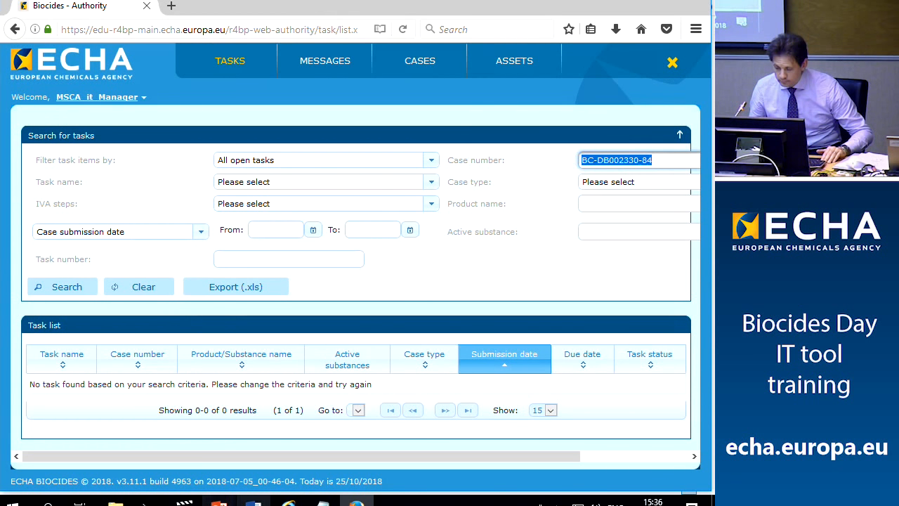
{"action": "left_click", "coordinate": [289, 500]}
{"action": "left_click", "coordinate": [231, 463]}
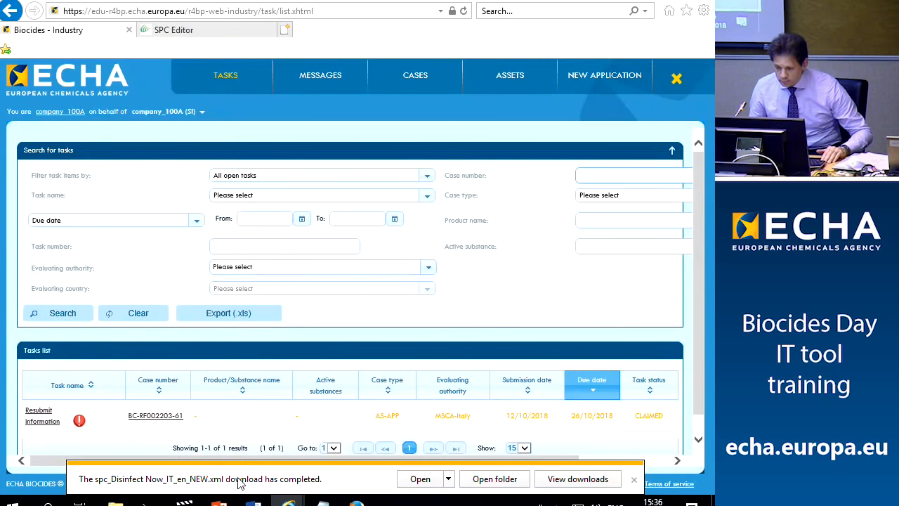
Open industry case BC-DB002330-84 from the Cases list and view its Events history
{"action": "left_click", "coordinate": [635, 480]}
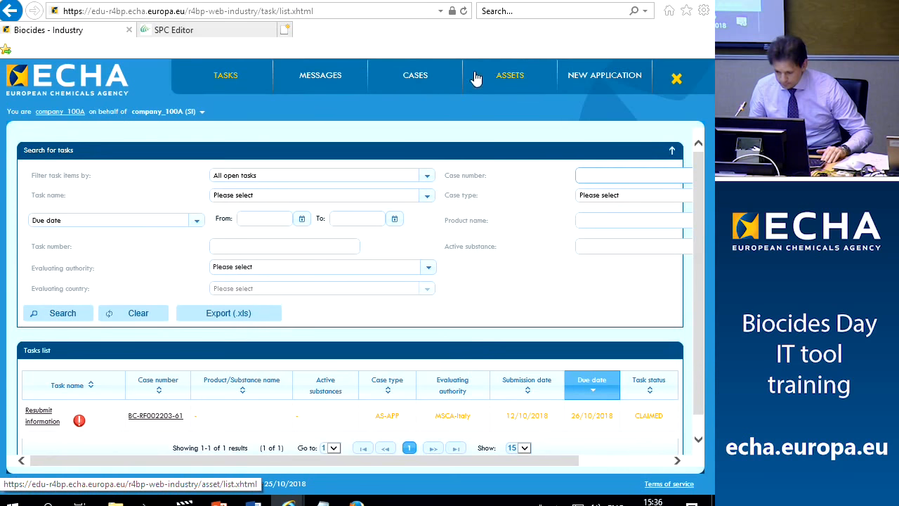
{"action": "left_click", "coordinate": [410, 85]}
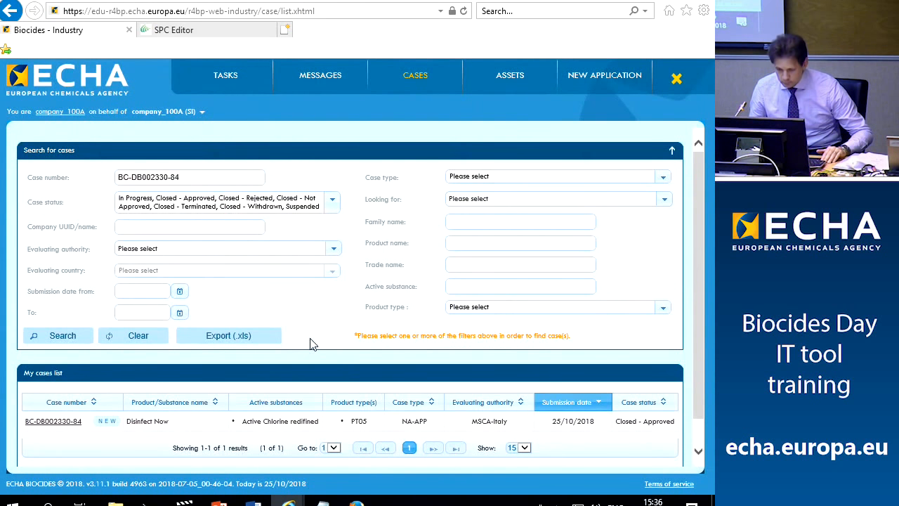
{"action": "left_click", "coordinate": [59, 422]}
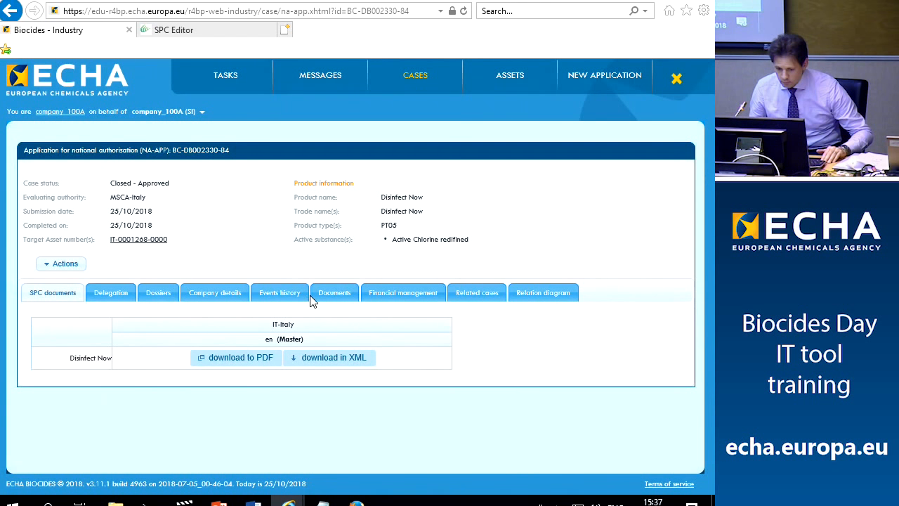
{"action": "left_click", "coordinate": [295, 295]}
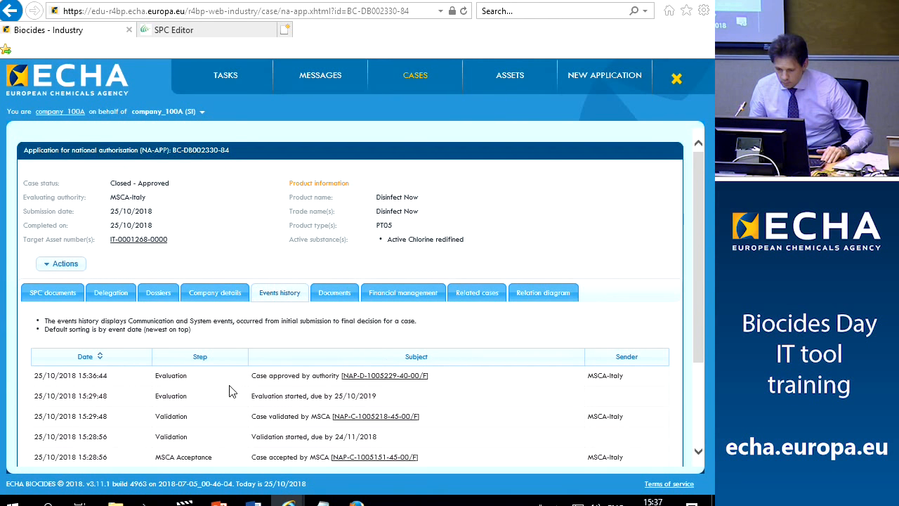
{"action": "left_click_drag", "start_coordinate": [252, 378], "coordinate": [431, 378]}
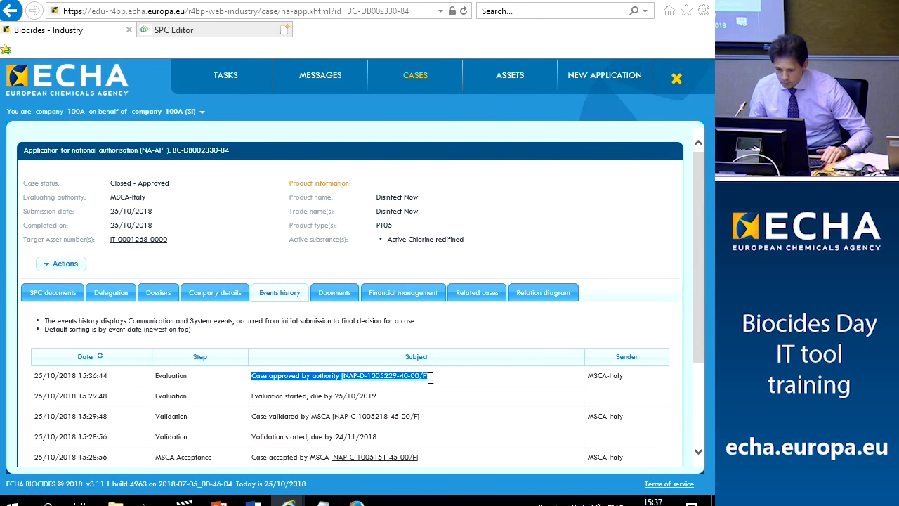
{"action": "left_click", "coordinate": [501, 384]}
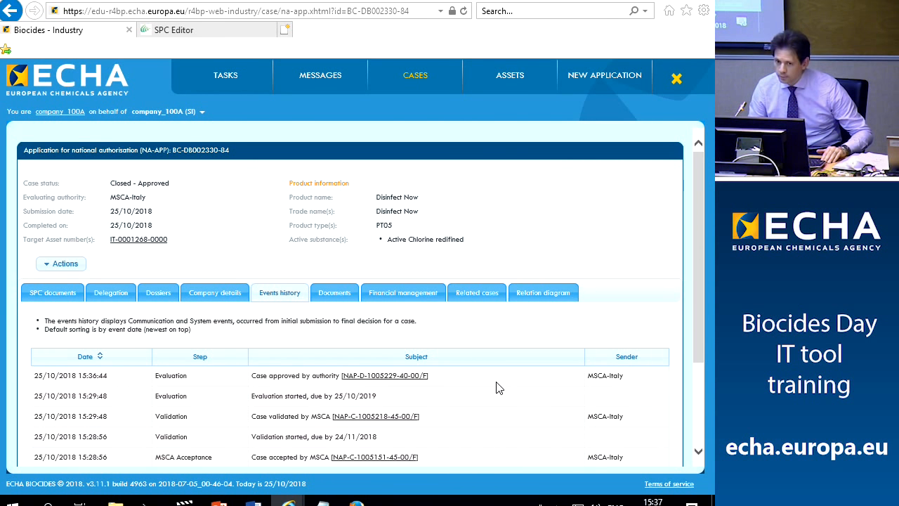
{"action": "left_click_drag", "start_coordinate": [109, 240], "coordinate": [176, 243]}
{"action": "left_click", "coordinate": [257, 245]}
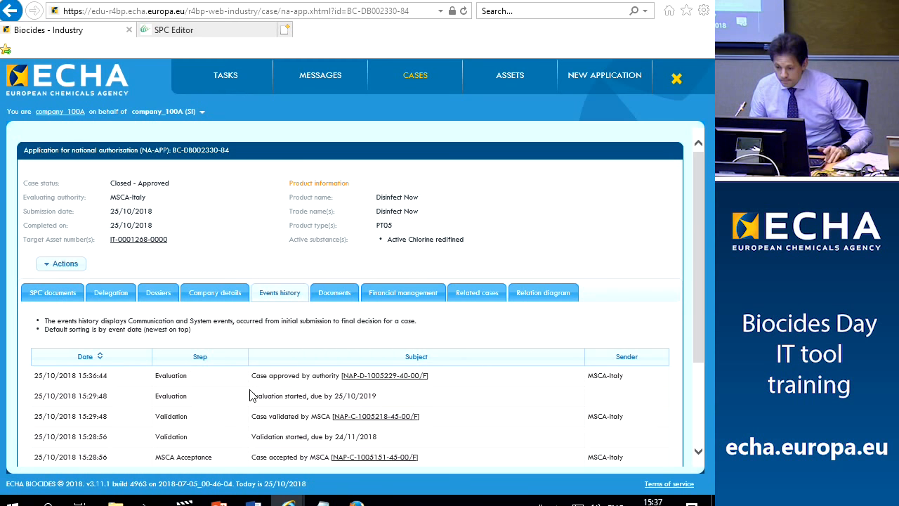
{"action": "left_click", "coordinate": [413, 79]}
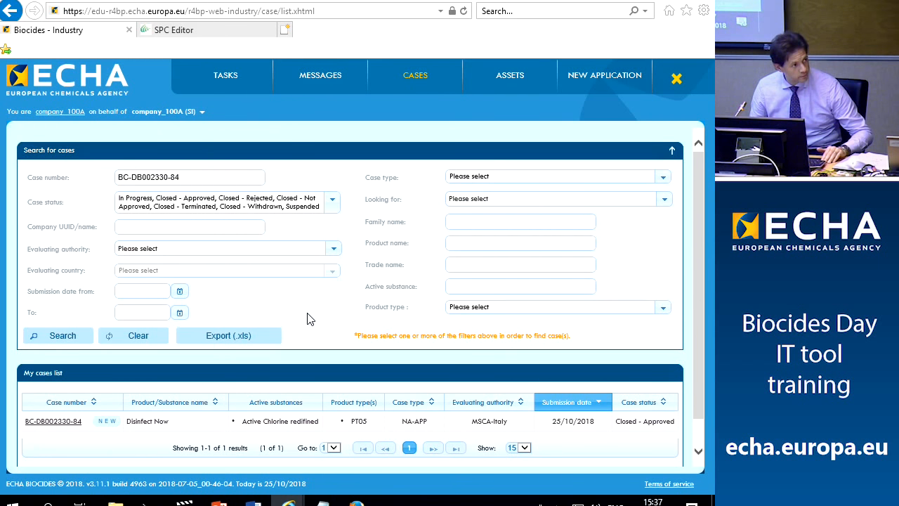
{"action": "left_click", "coordinate": [59, 342]}
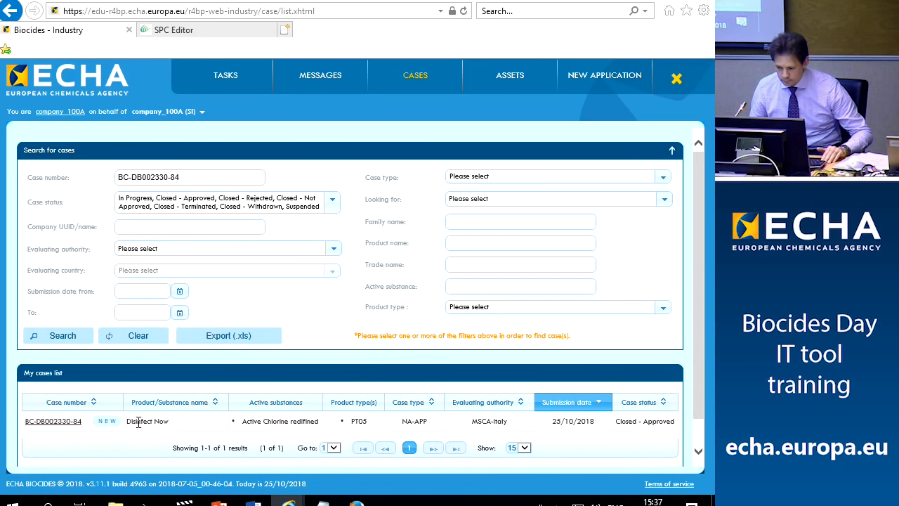
{"action": "left_click", "coordinate": [63, 423]}
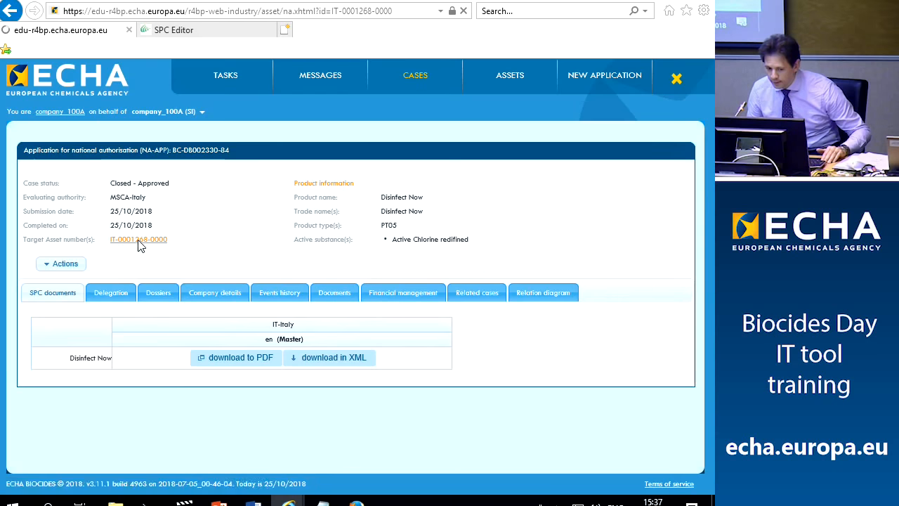
{"action": "left_click_drag", "start_coordinate": [111, 151], "coordinate": [170, 150]}
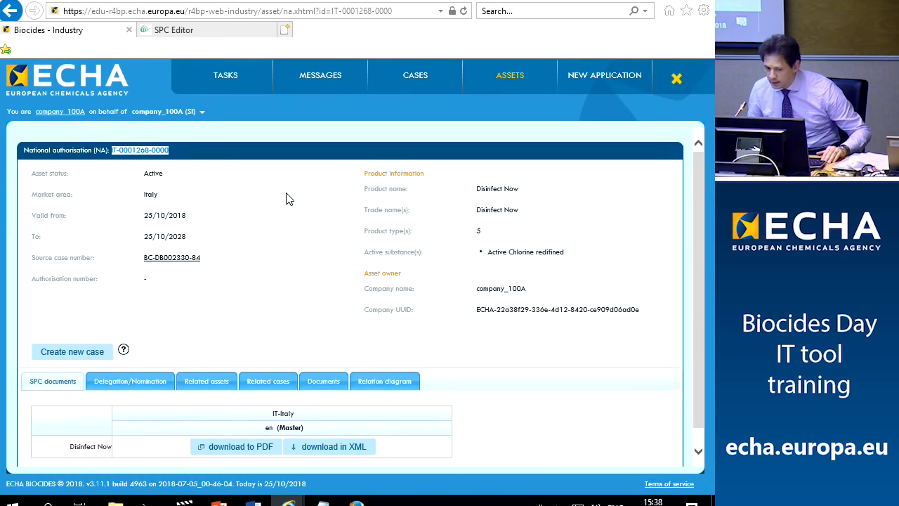
{"action": "left_click", "coordinate": [294, 285]}
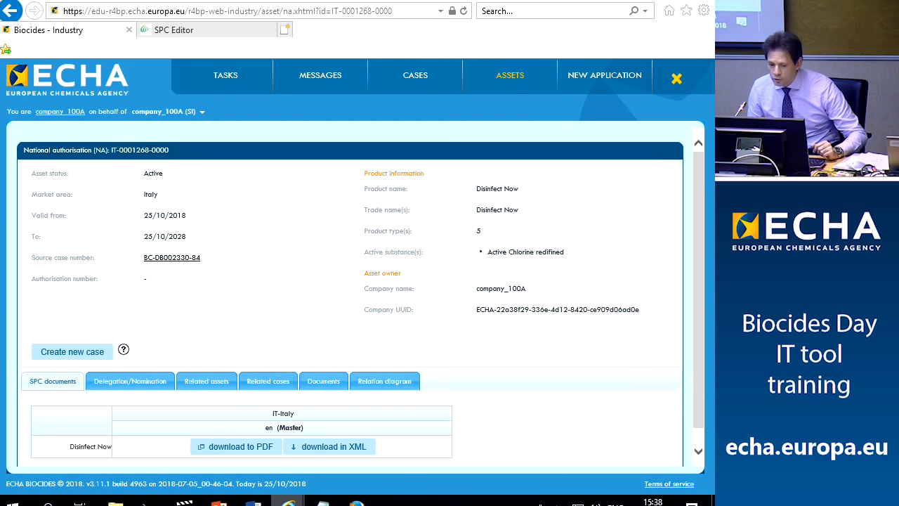
{"action": "mouse_move", "coordinate": [289, 500]}
{"action": "left_click", "coordinate": [200, 449]}
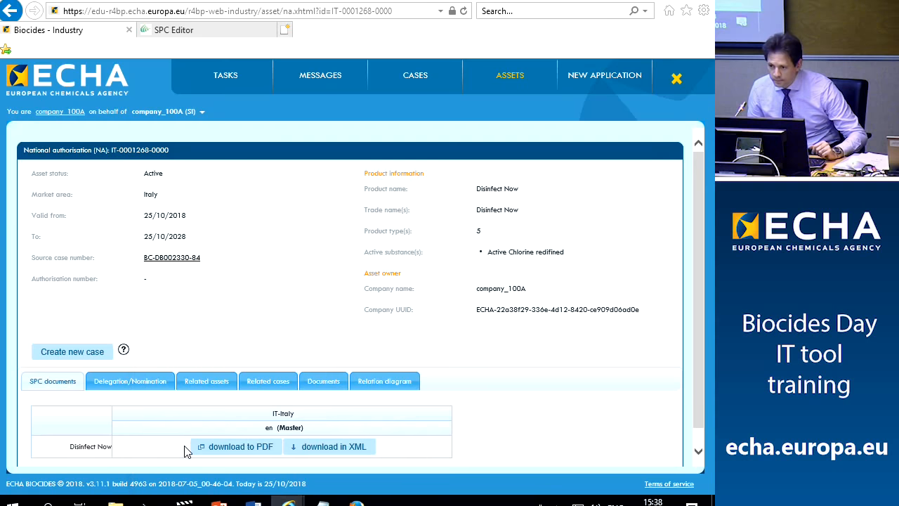
{"action": "left_click", "coordinate": [520, 77]}
{"action": "scroll", "coordinate": [350, 253], "scroll_direction": "down", "scroll_amount": 1}
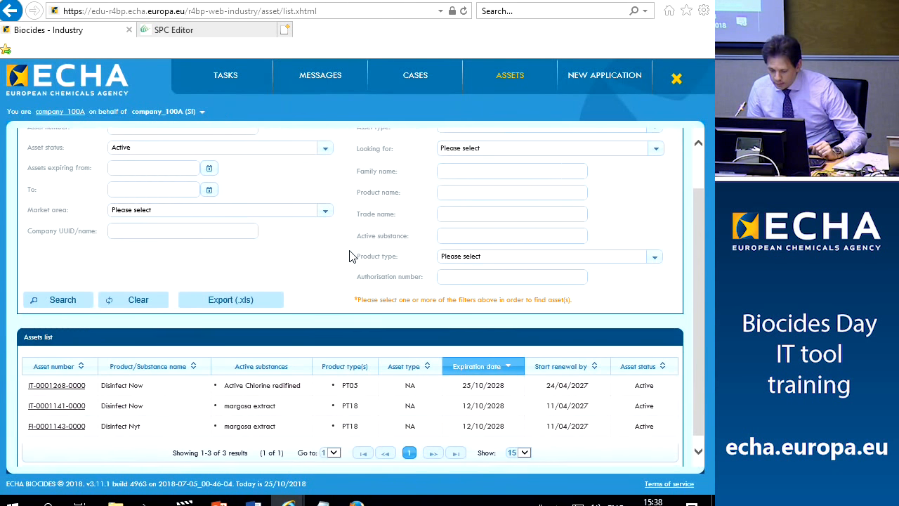